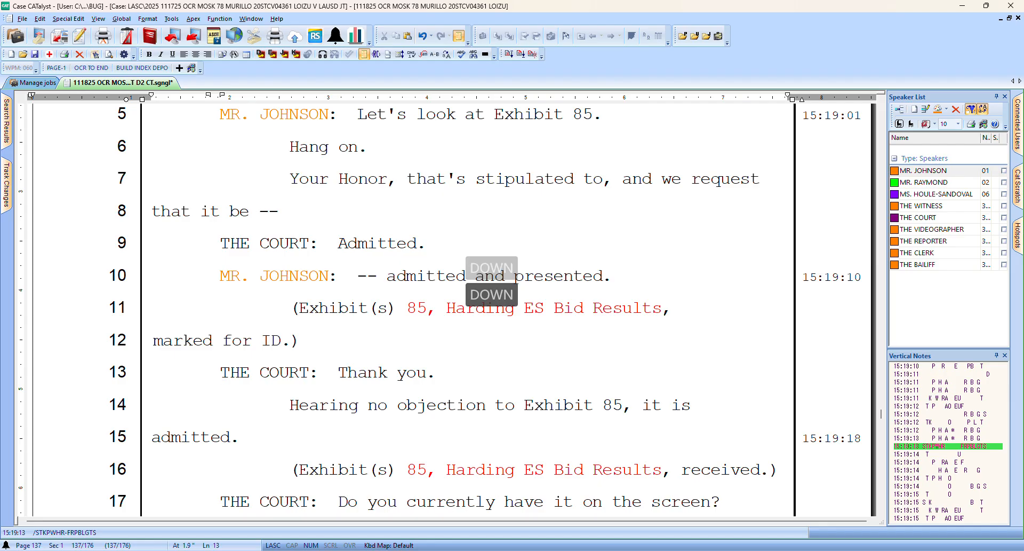
# Proofread page 137 from the court's "Thank you" on line 13 through "One moment, please" on line 22
pyautogui.press('Down')
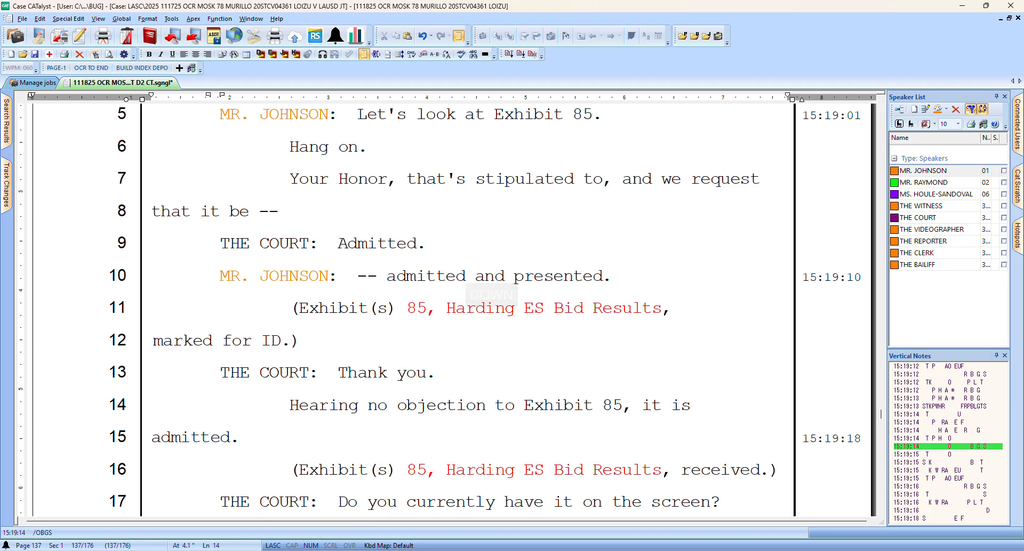
pyautogui.press('Down')
pyautogui.press('Down')
pyautogui.press('Down')
pyautogui.press('Down')
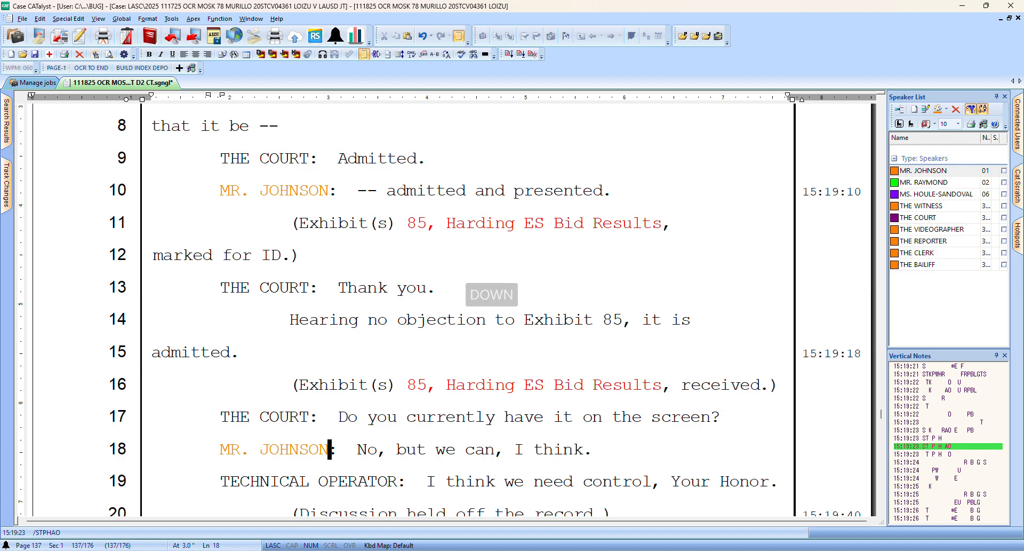
pyautogui.press('Up')
pyautogui.press('Up')
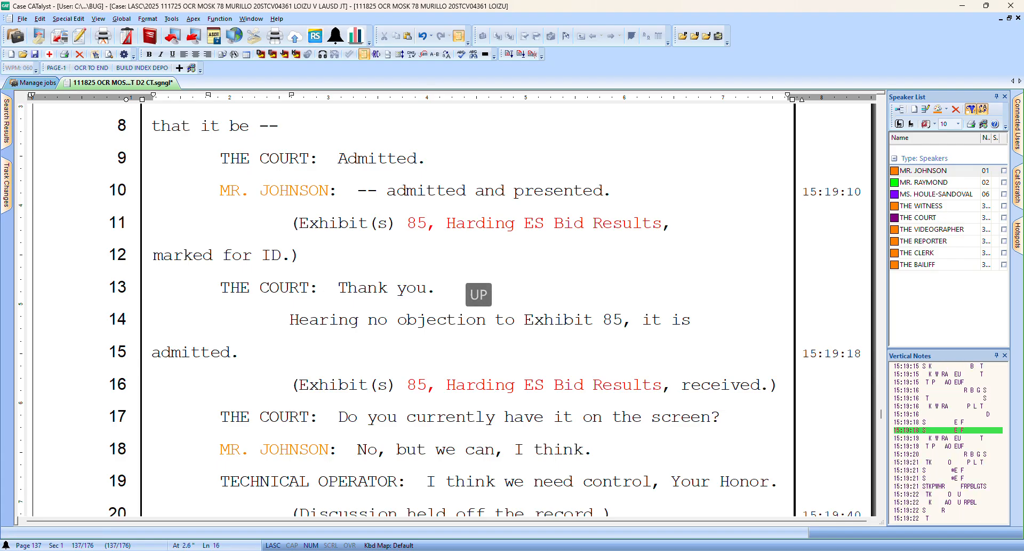
pyautogui.press('Down')
pyautogui.press('Down')
pyautogui.press('Down')
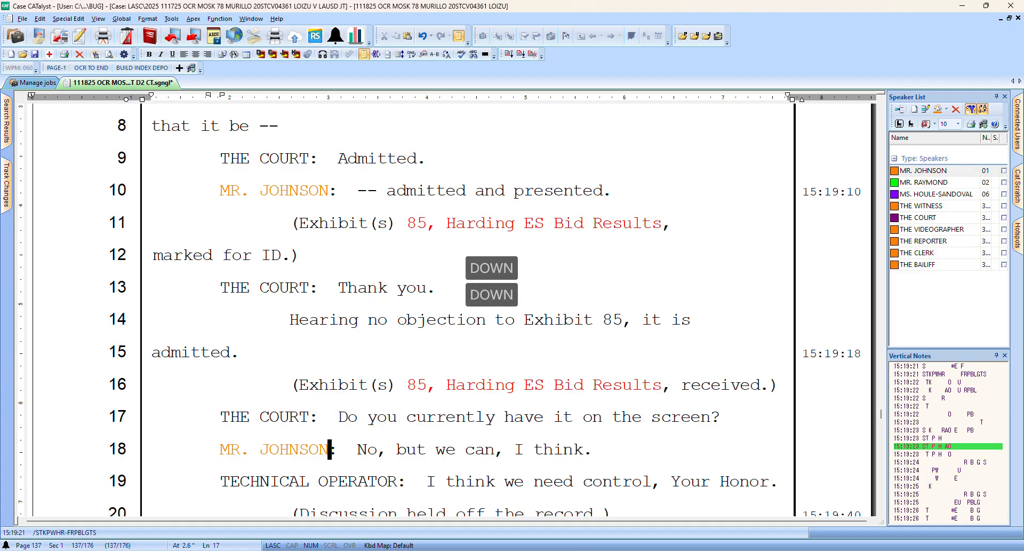
pyautogui.press('Down')
pyautogui.press('Down')
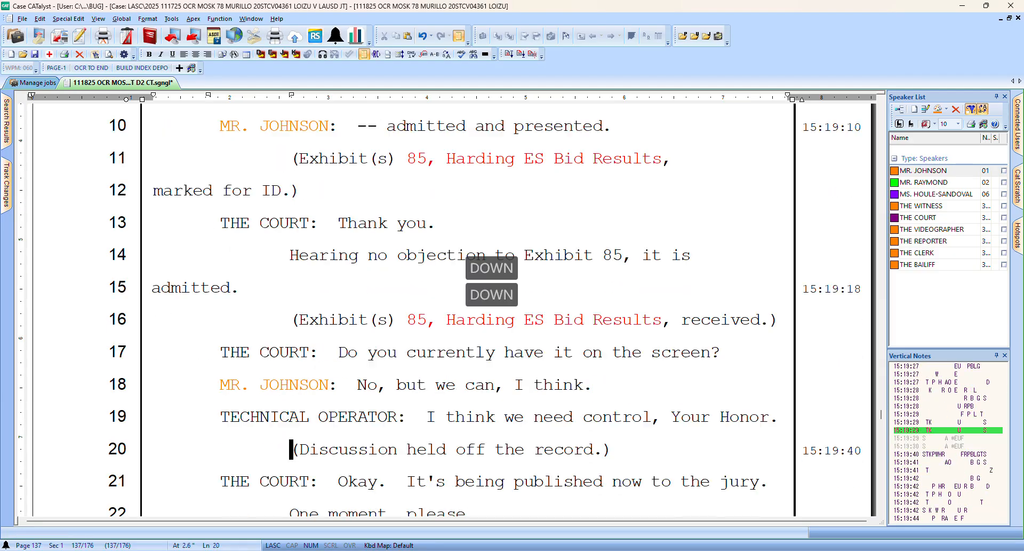
pyautogui.press('Down')
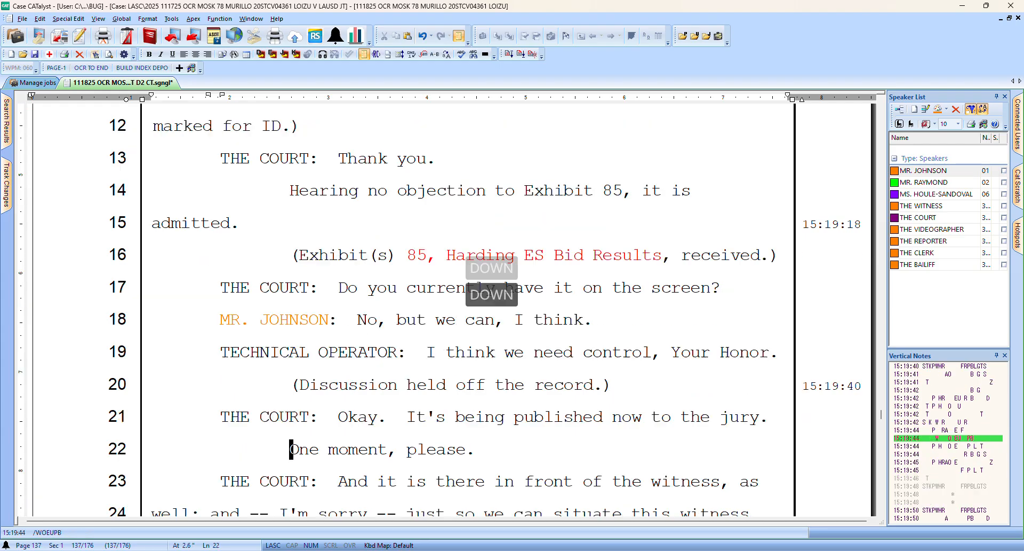
pyautogui.press('Up')
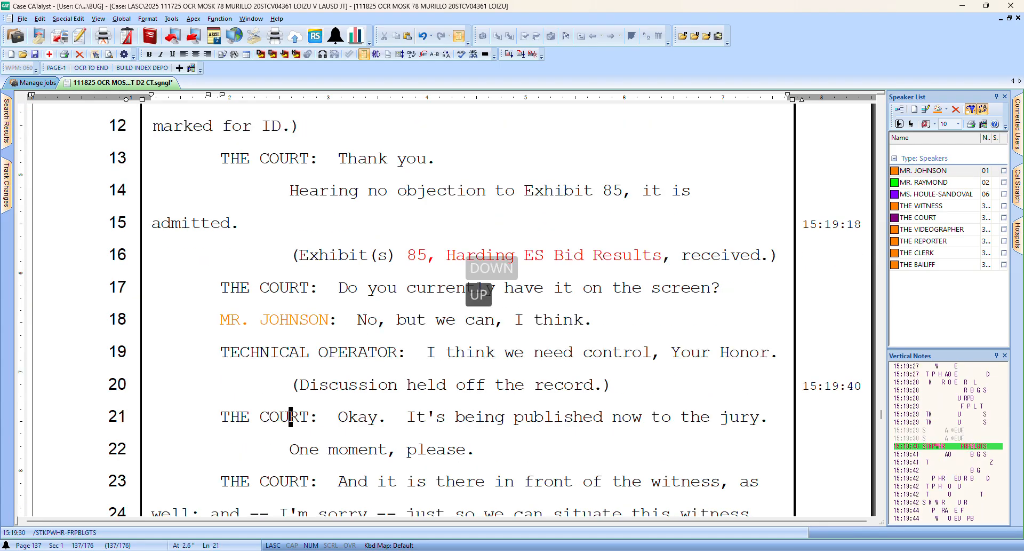
# Try to set off "now" with commas in "It's being published now to the jury" on line 21, and undo it
pyautogui.press('Right')
pyautogui.press('Right')
pyautogui.press('Right')
pyautogui.press('Right')
pyautogui.press('Right')
pyautogui.press('Right')
pyautogui.press('Right')
pyautogui.press('Left')
pyautogui.press('Left')
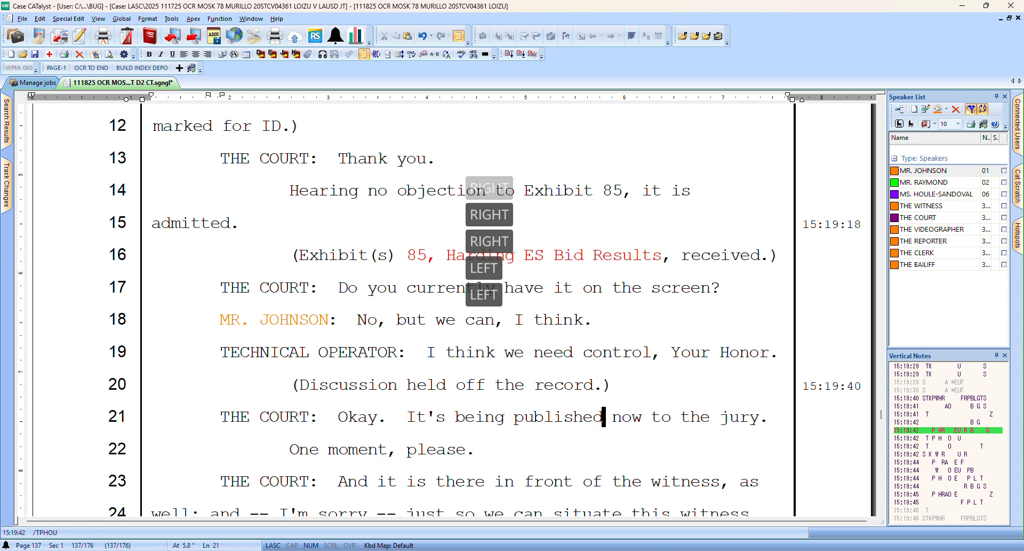
pyautogui.press('Right')
pyautogui.hotkey('ctrl', '[')
pyautogui.write(',')
pyautogui.press('Down')
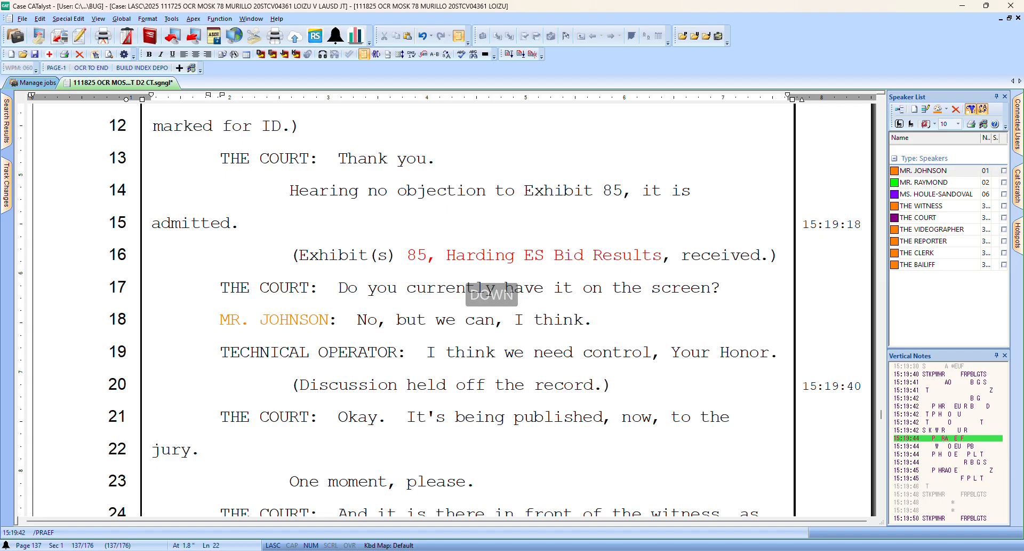
pyautogui.hotkey('ctrl', 'z')
# Try to end "One moment, please" on line 22 with dashes instead of the period, and undo it
pyautogui.press('Down')
pyautogui.press('Down')
pyautogui.press('Down')
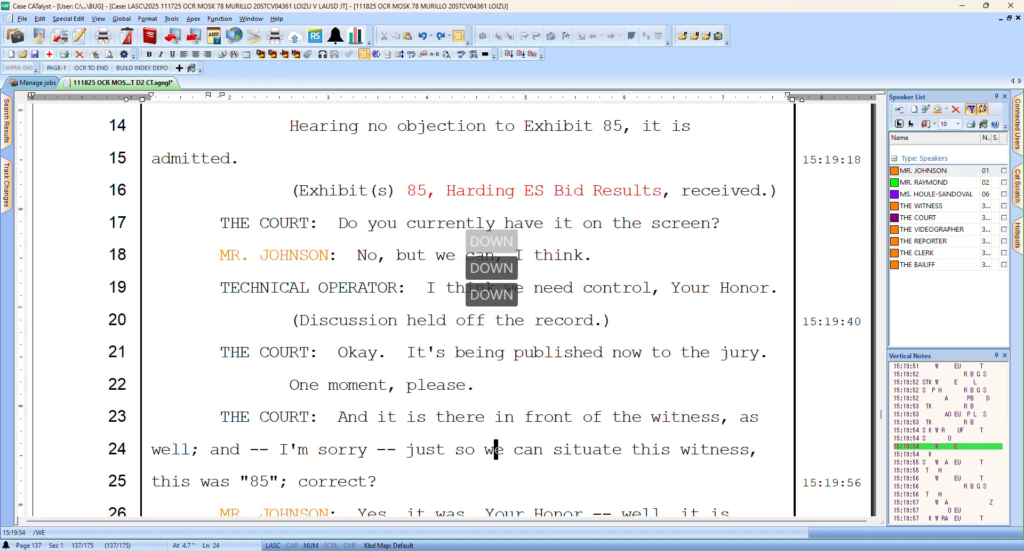
pyautogui.press('Up')
pyautogui.press('Up')
pyautogui.press('Up')
pyautogui.press('Right')
pyautogui.press('Right')
pyautogui.press('Right')
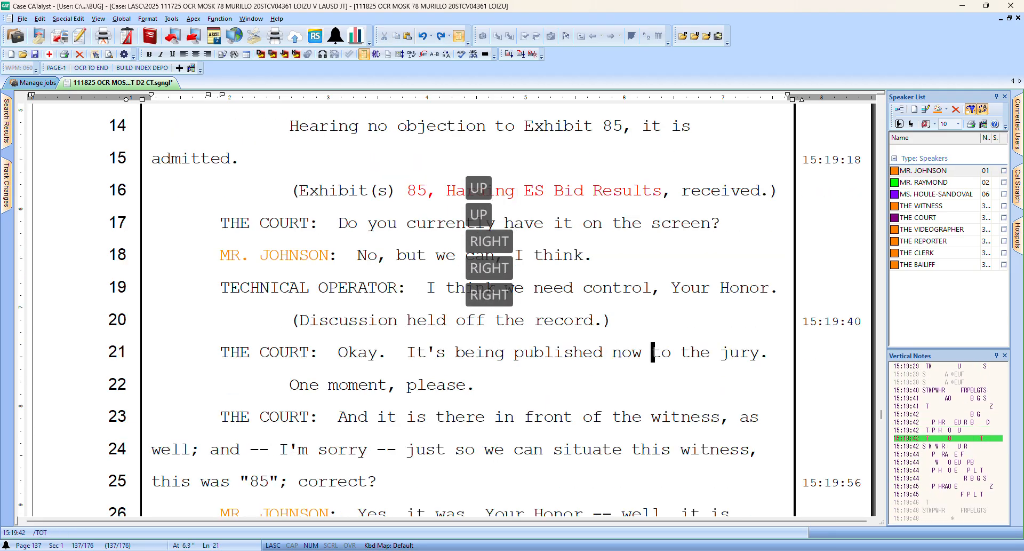
pyautogui.press('Right')
pyautogui.press('Right')
pyautogui.press('Right')
pyautogui.hotkey('ctrl', 'q')
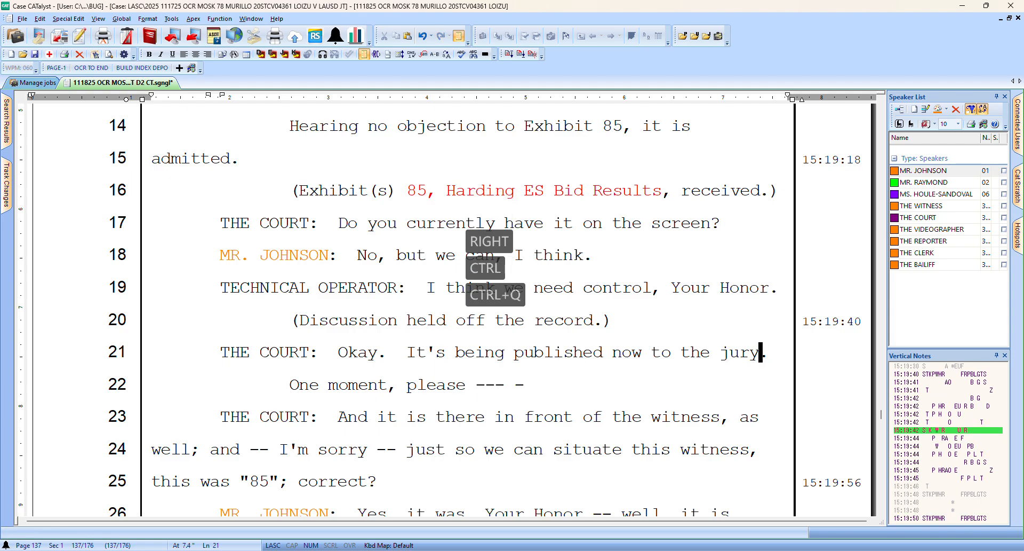
pyautogui.hotkey('ctrl', 'z')
# Insert the include file 1pAUSE from the INCLUDES folder under System Files after "One moment, please."
pyautogui.press('Down')
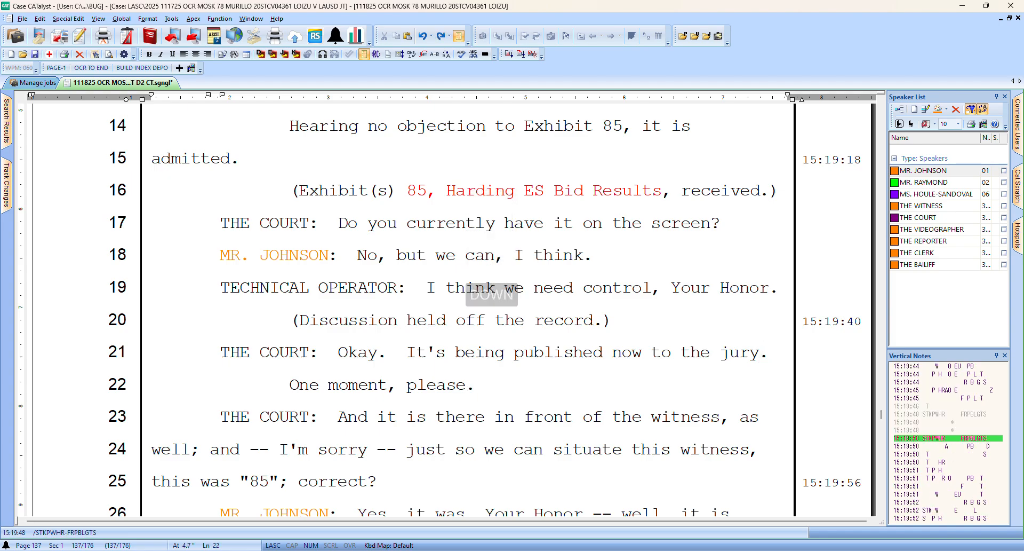
pyautogui.press('F9')
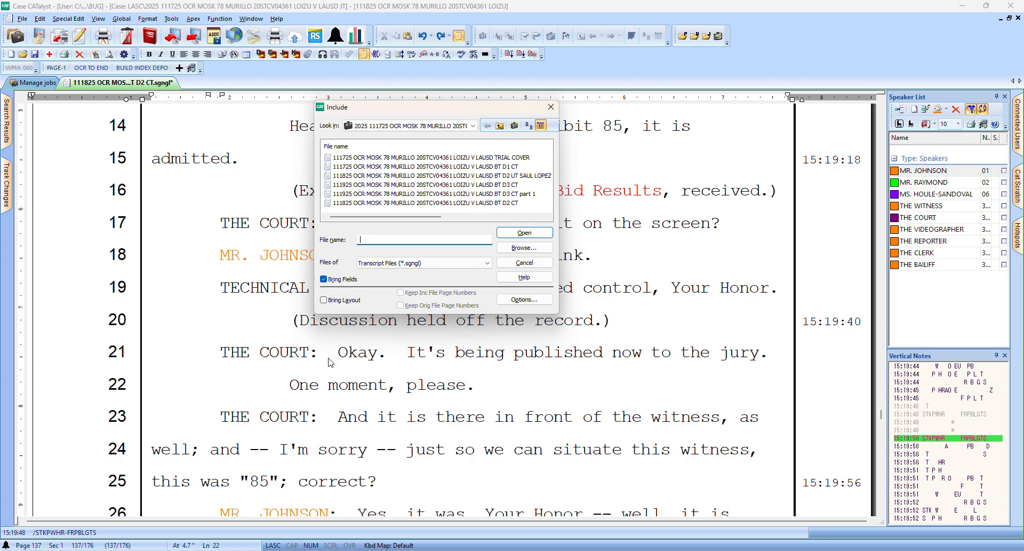
pyautogui.click(501, 126)
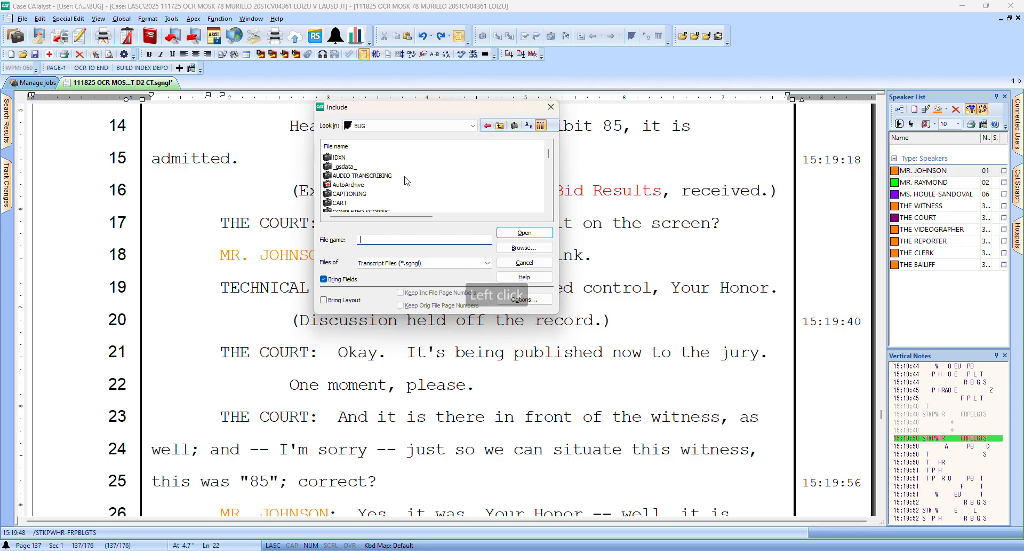
pyautogui.scroll(-3, 403, 179)
pyautogui.scroll(-3, 406, 181)
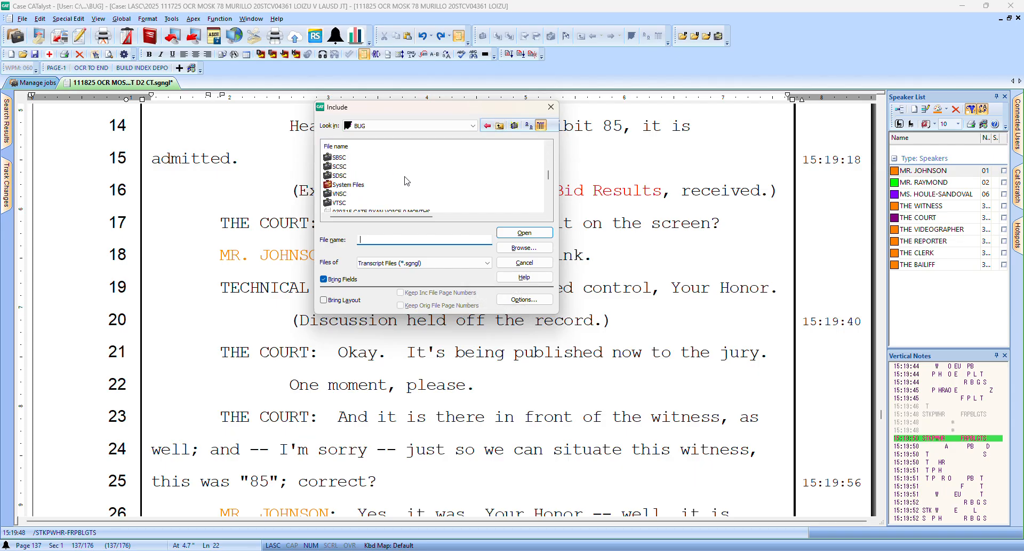
pyautogui.doubleClick(364, 190)
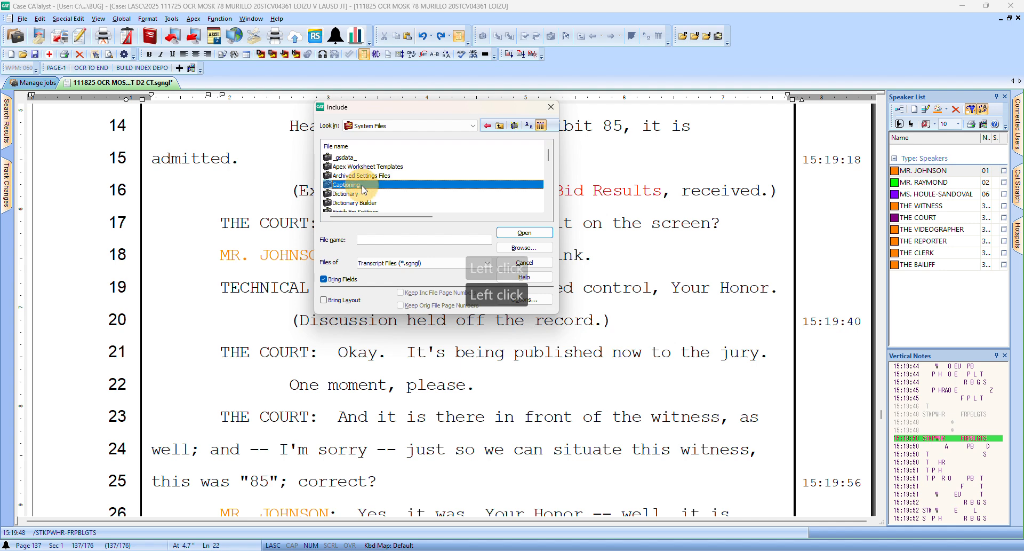
pyautogui.press('Return')
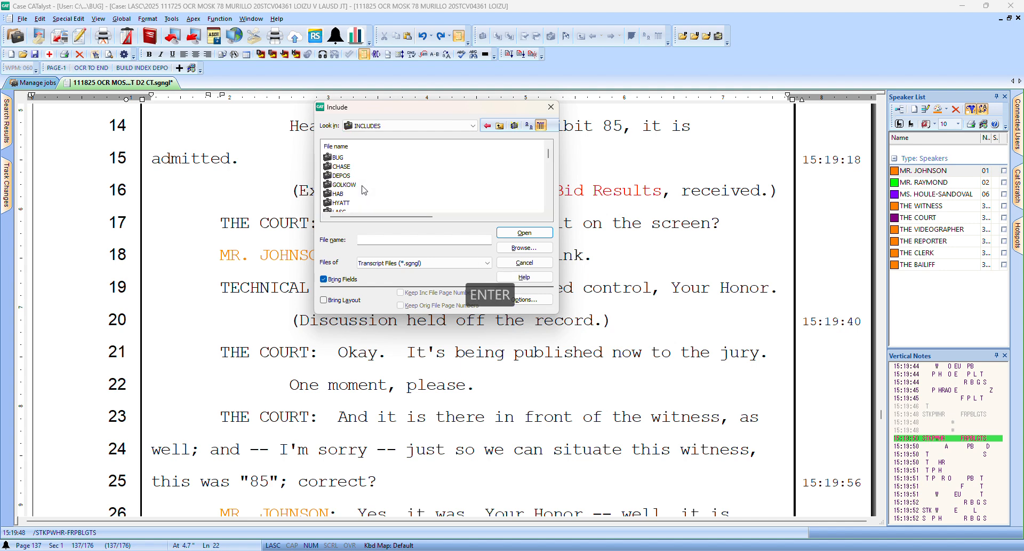
pyautogui.click(400, 238)
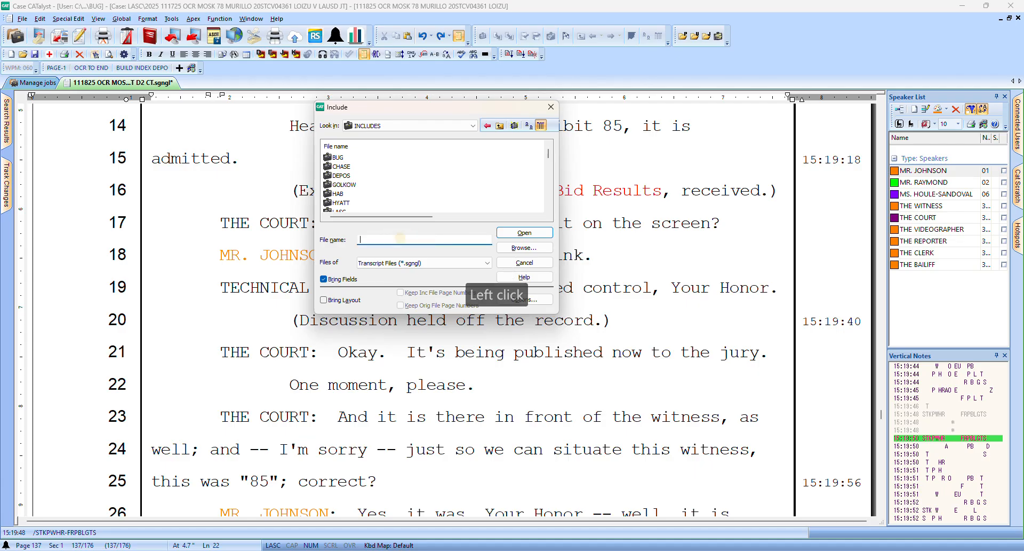
pyautogui.write('1pAUSE')
pyautogui.press('Return')
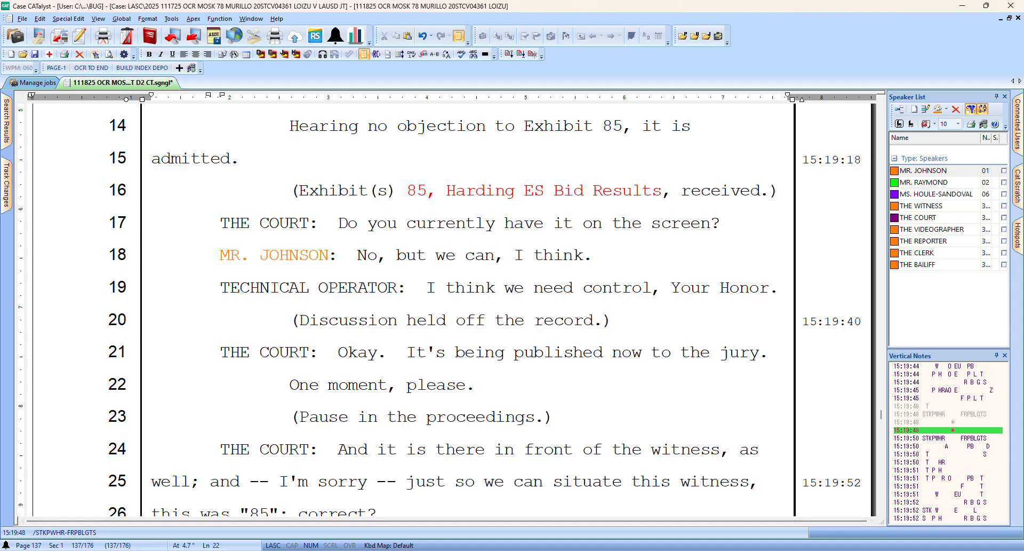
# Delete the repeated "THE COURT:" label and the "(Pause in the proceedings.)" parenthetical before "And it is there in front of the witness."
pyautogui.moveTo(555, 416); pyautogui.dragTo(320, 453)
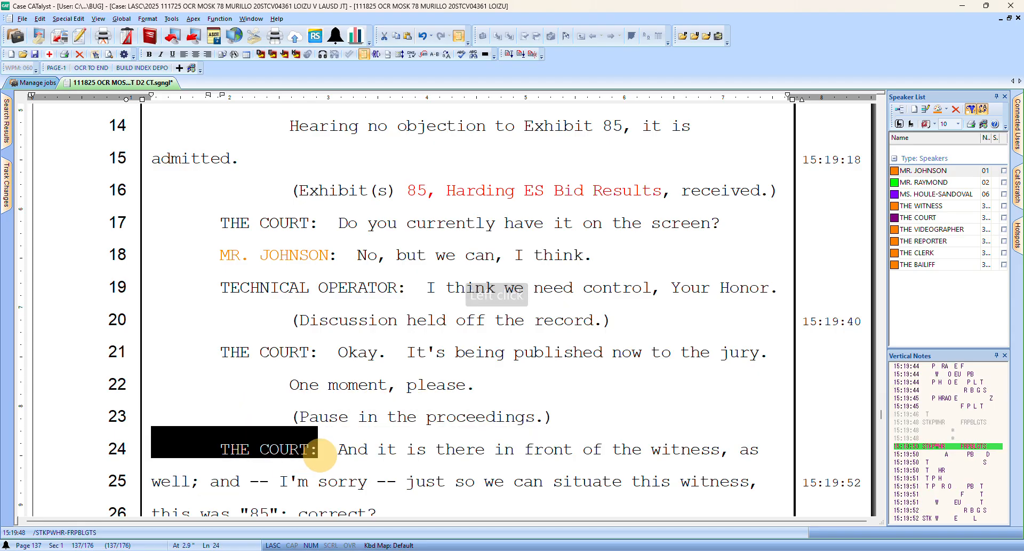
pyautogui.press('BackSpace')
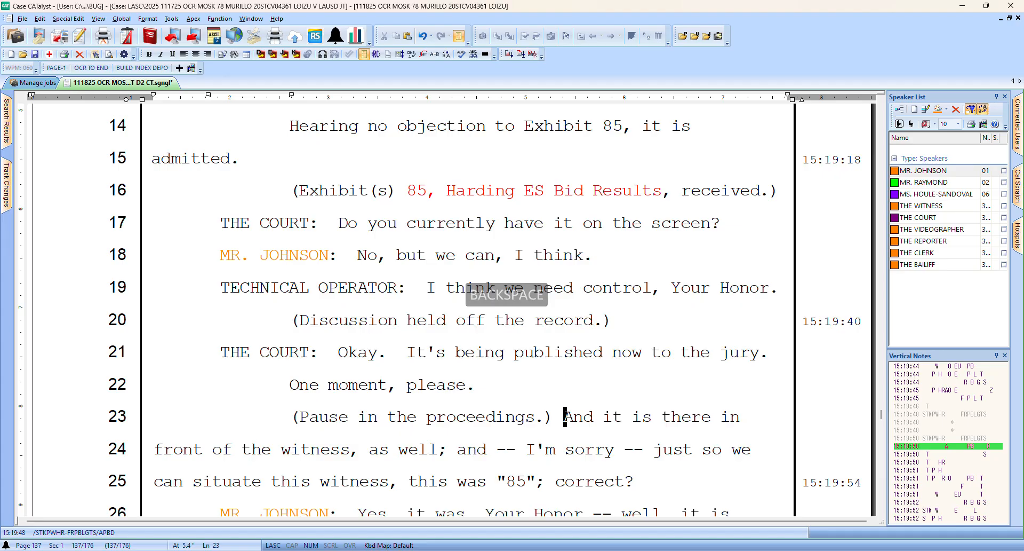
pyautogui.moveTo(558, 416); pyautogui.dragTo(292, 416)
pyautogui.press('BackSpace')
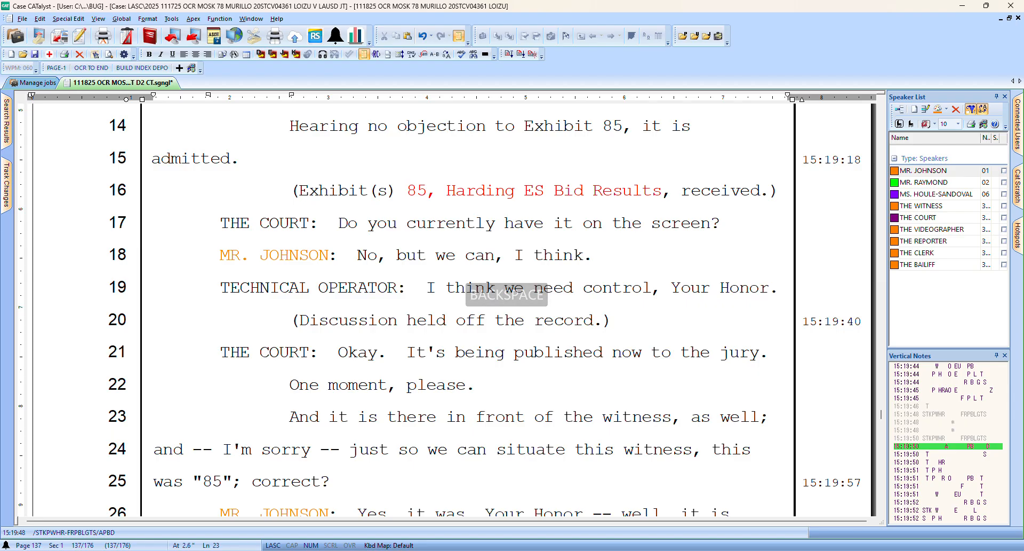
# Proofread from line 24 of page 137 through the question about refreshing yourself on line 14 of page 138
pyautogui.press('Down')
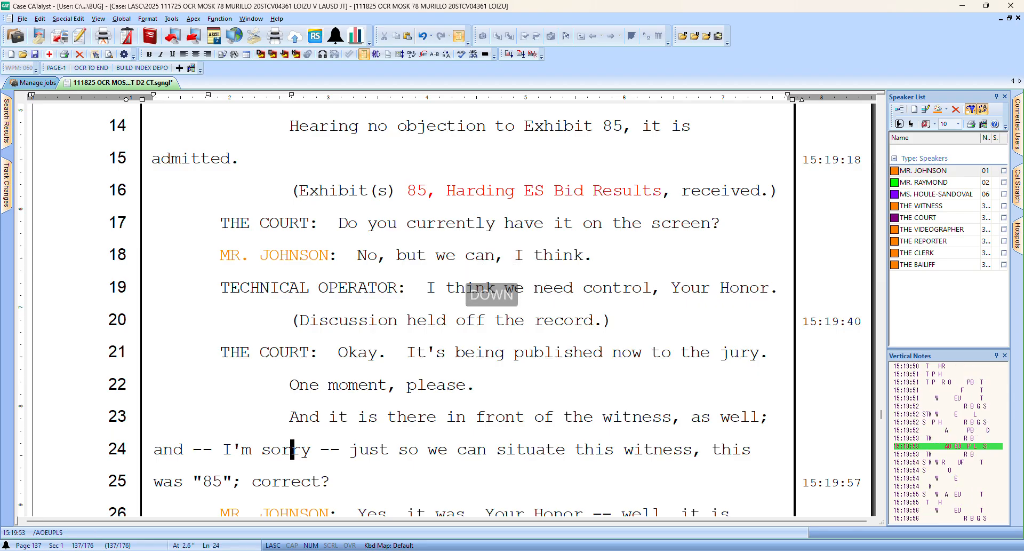
pyautogui.press('Down')
pyautogui.press('Down')
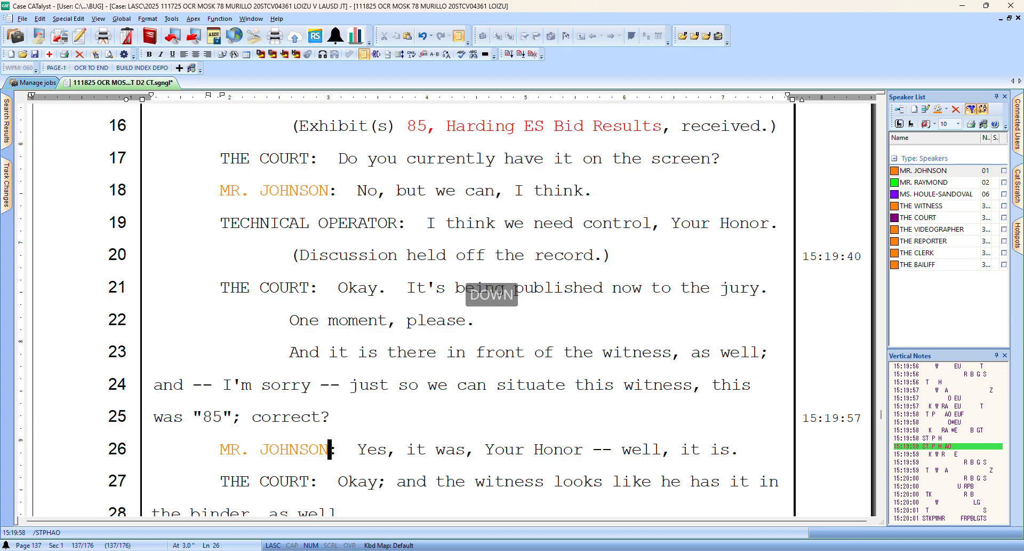
pyautogui.press('Down')
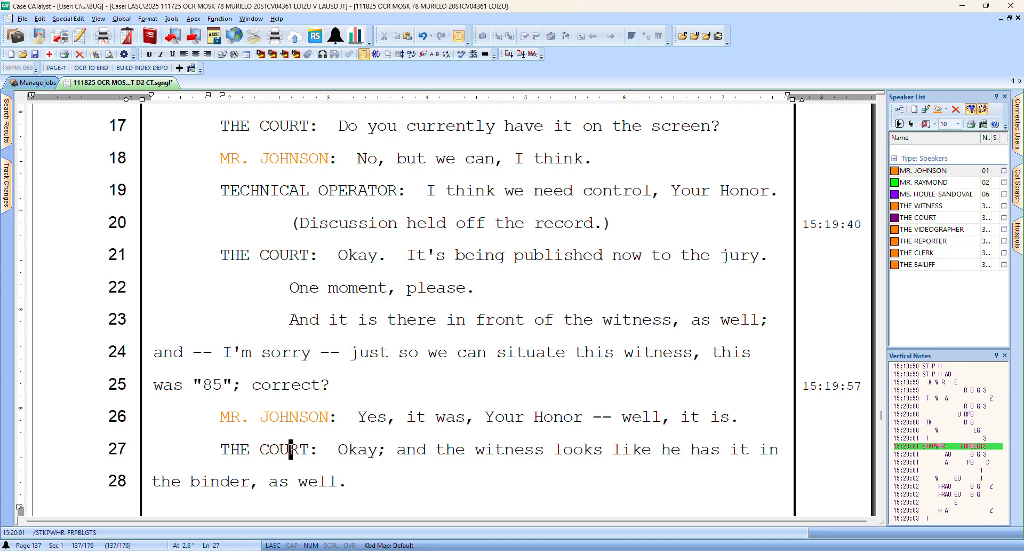
pyautogui.press('Down')
pyautogui.press('Down')
pyautogui.press('Down')
pyautogui.press('Down')
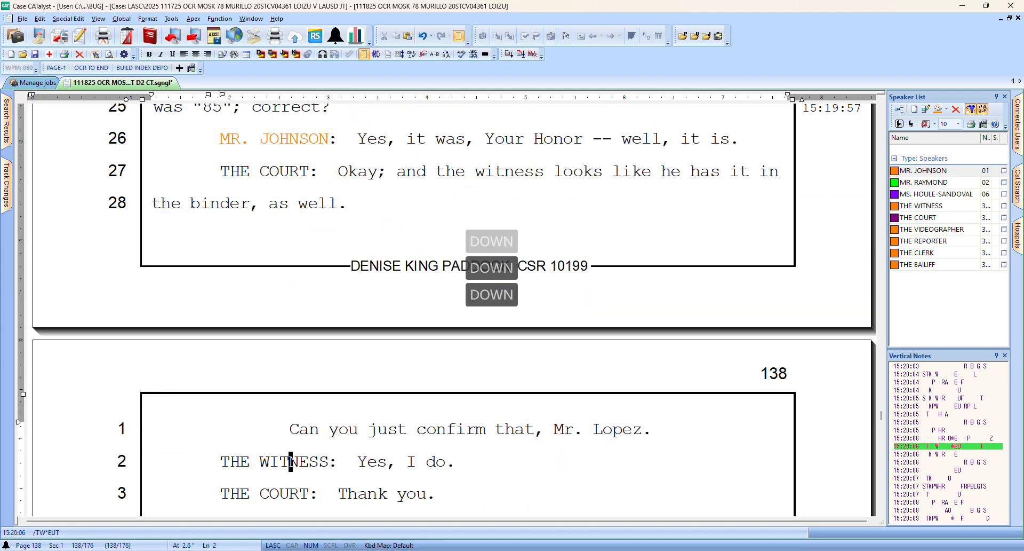
pyautogui.press('Down')
pyautogui.press('Down')
pyautogui.press('Down')
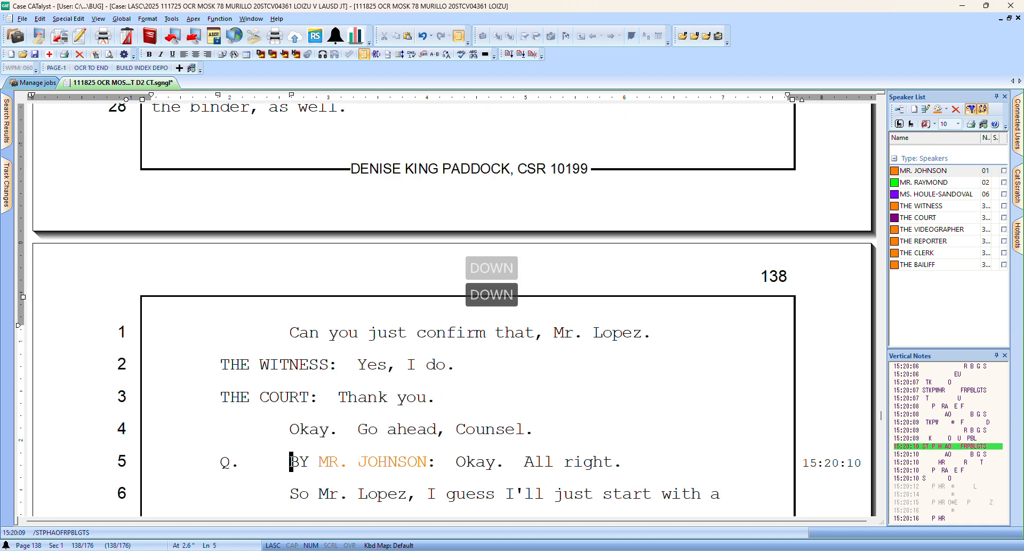
pyautogui.press('Down')
pyautogui.press('Down')
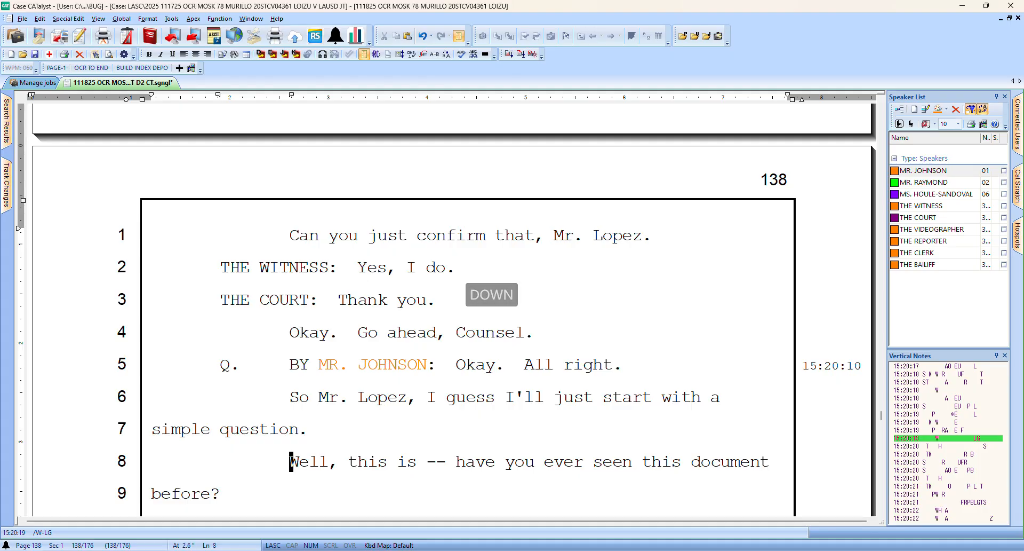
pyautogui.press('Down')
pyautogui.press('Down')
pyautogui.press('Down')
pyautogui.press('Down')
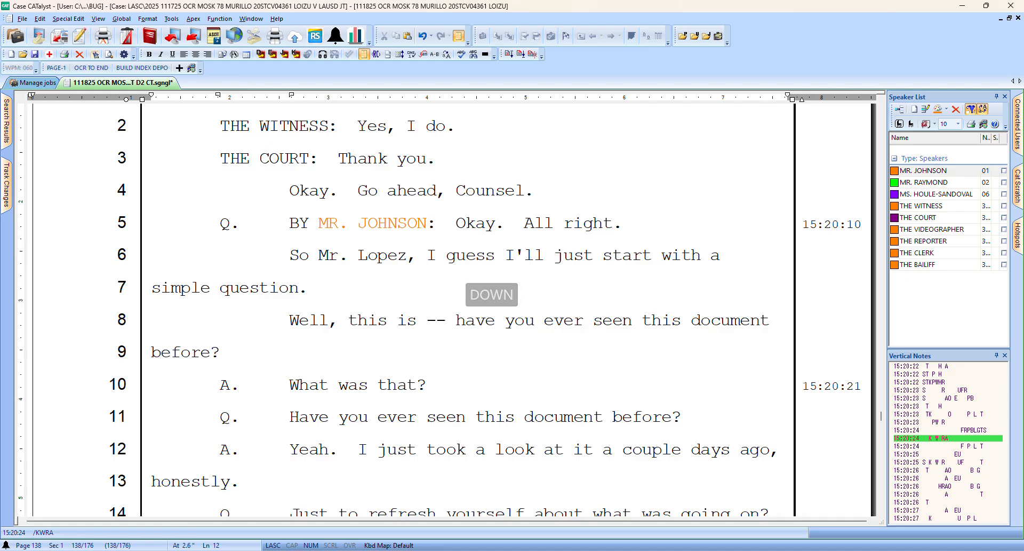
pyautogui.press('Down')
pyautogui.press('Down')
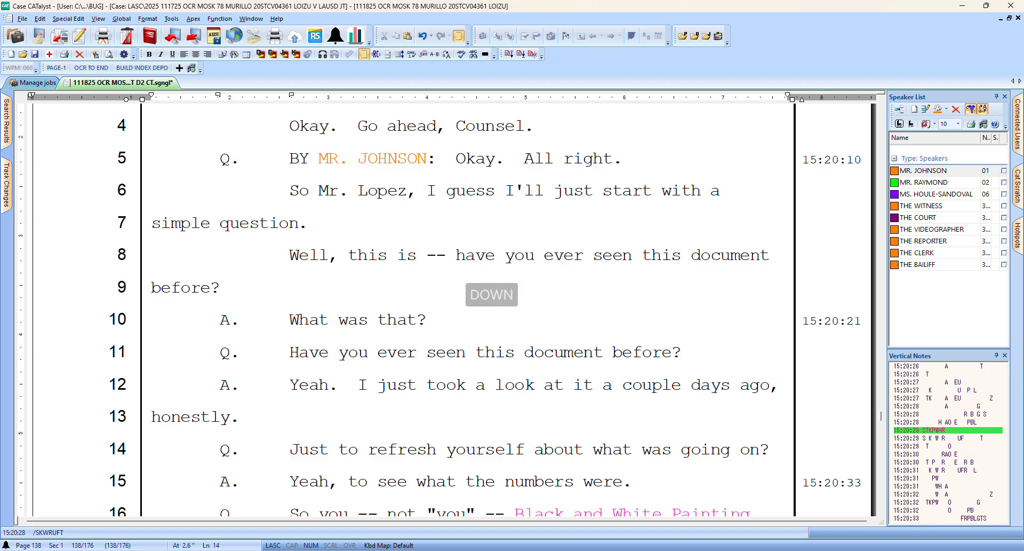
# Replace the comma after "Yeah" with a semicolon in the answer on page 138, line 15
pyautogui.press('Down')
pyautogui.press('Right')
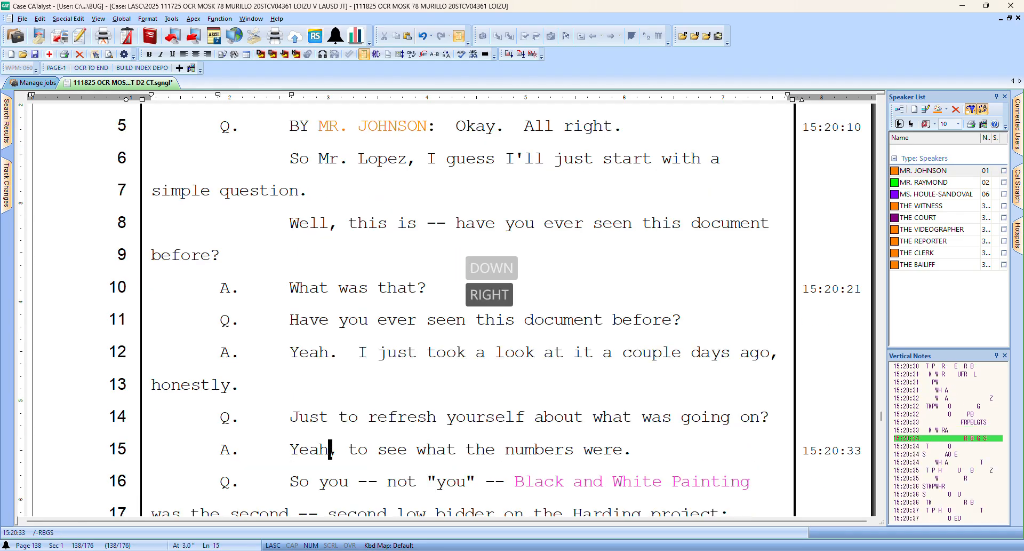
pyautogui.write('.')
pyautogui.press('Right')
pyautogui.press('Right')
pyautogui.press('Left')
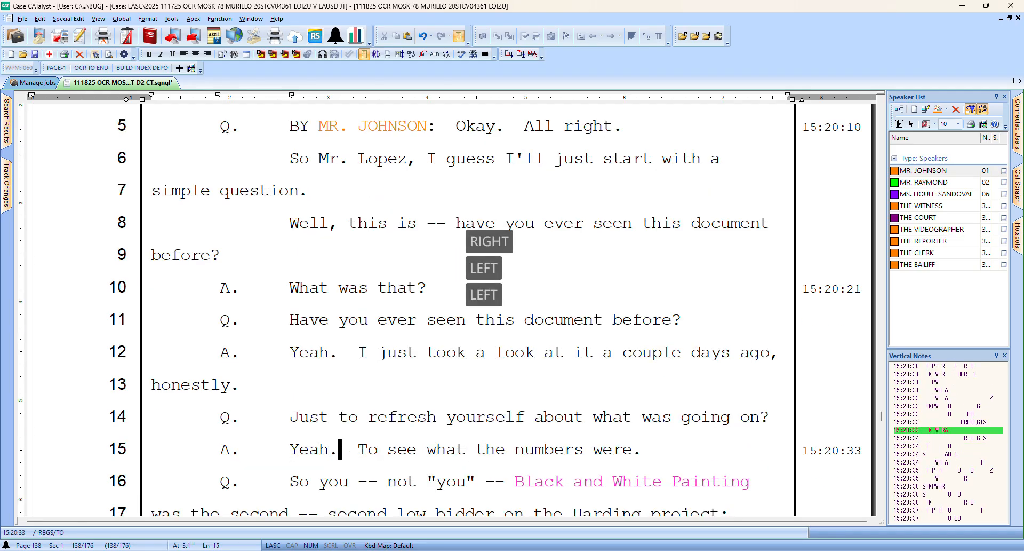
pyautogui.press('Left')
pyautogui.write(';')
# Proofread the question about Black and White Painting being second low bidder on page 138, lines 16 and 17
pyautogui.press('Down')
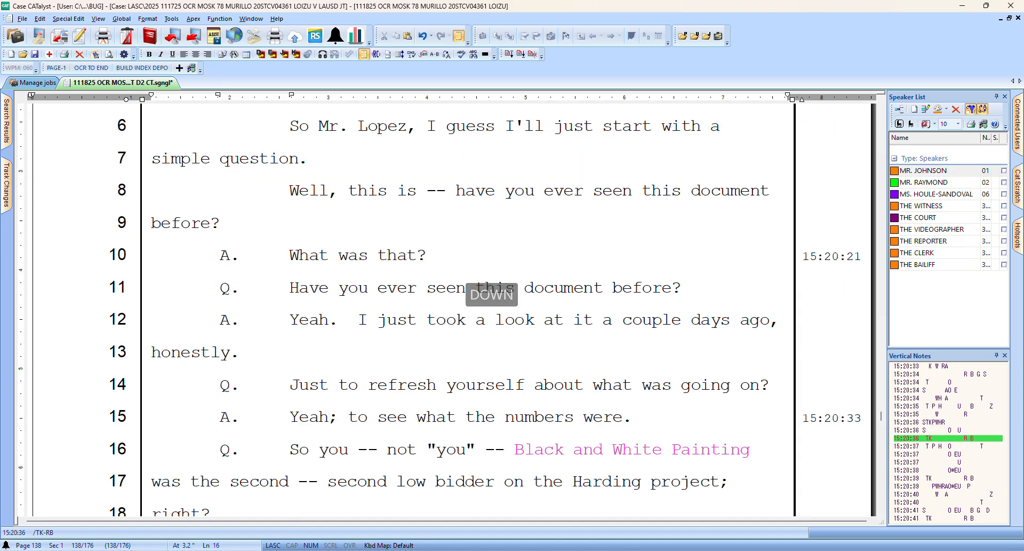
pyautogui.press('Down')
pyautogui.press('Up')
pyautogui.press('Right')
pyautogui.press('Right')
pyautogui.press('Right')
pyautogui.press('Right')
pyautogui.press('Right')
pyautogui.press('Right')
pyautogui.press('Right')
pyautogui.press('Right')
pyautogui.press('Right')
pyautogui.press('Right')
pyautogui.press('Right')
pyautogui.press('Right')
pyautogui.press('Right')
pyautogui.press('Right')
pyautogui.press('Right')
pyautogui.press('Right')
pyautogui.press('Right')
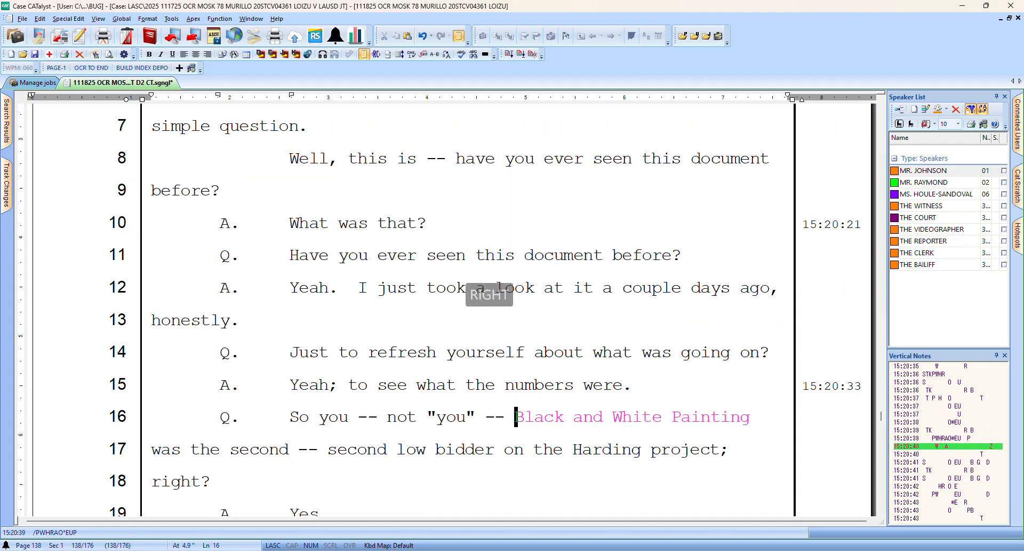
pyautogui.press('Down')
pyautogui.press('Left')
pyautogui.press('Left')
pyautogui.press('Left')
pyautogui.press('Right')
pyautogui.press('Right')
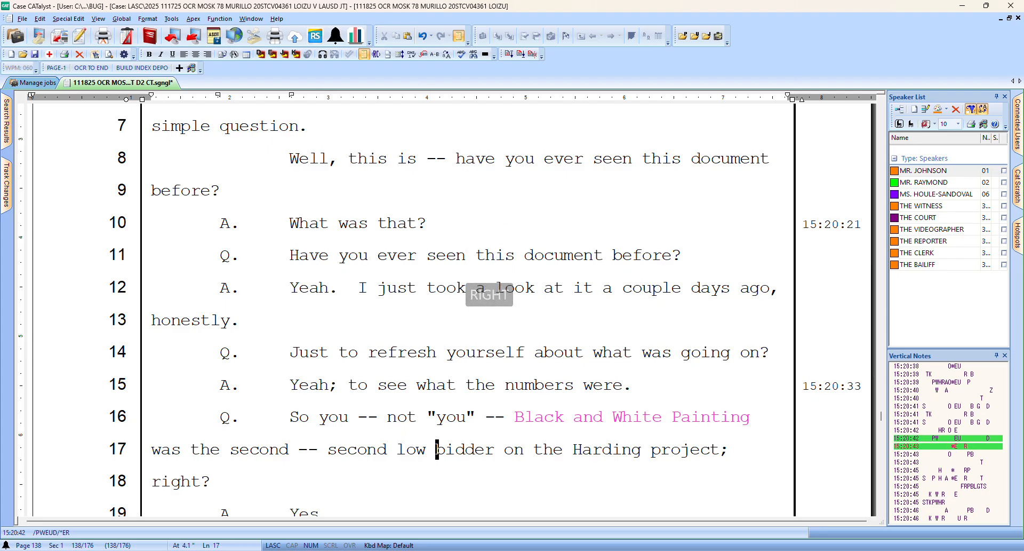
# Correct "bit" to "bid" in the question about $189,000 on page 138, line 20
pyautogui.press('Down')
pyautogui.press('Down')
pyautogui.press('Down')
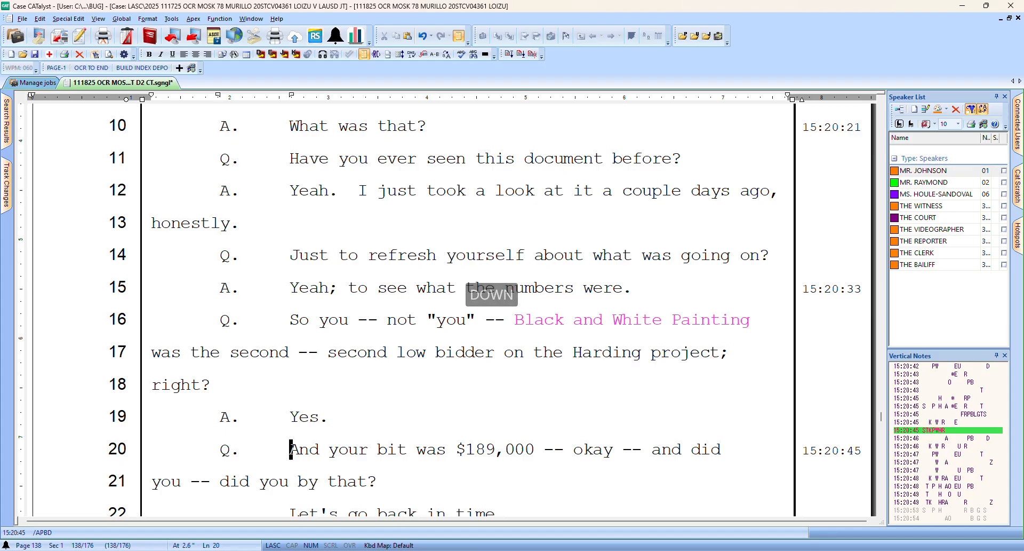
pyautogui.press('Right')
pyautogui.press('Right')
pyautogui.press('Right')
pyautogui.press('Left')
pyautogui.press('BackSpace')
pyautogui.write('d')
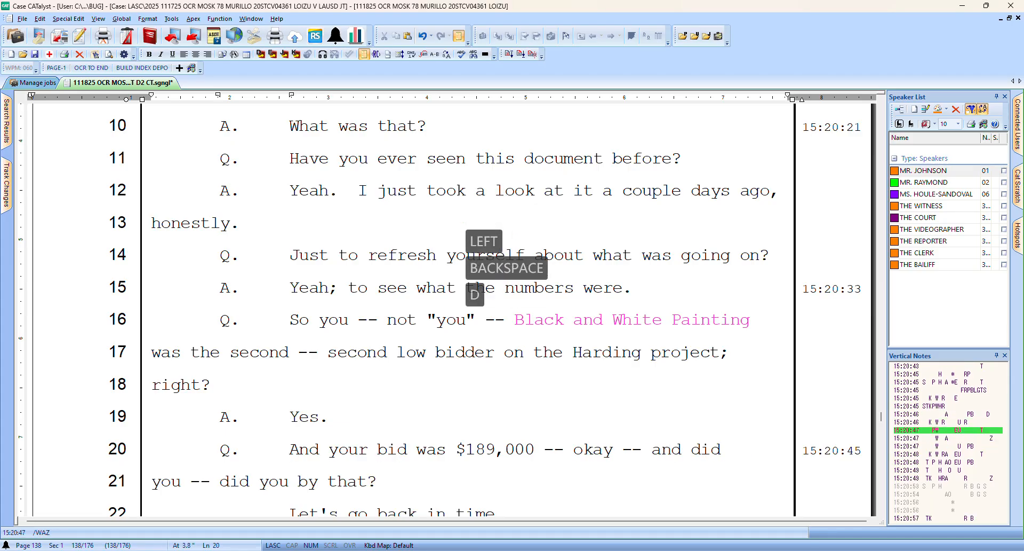
pyautogui.press('Left')
pyautogui.press('Right')
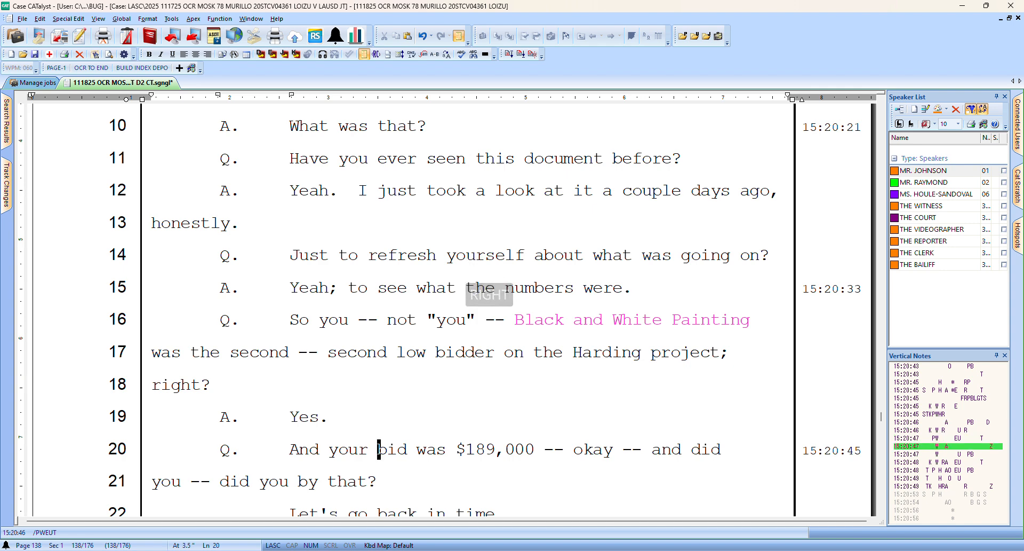
# Play back the audio from "bid was $189,000" and check the wording of lines 20 and 21 on page 138
pyautogui.press('Down')
pyautogui.press('Down')
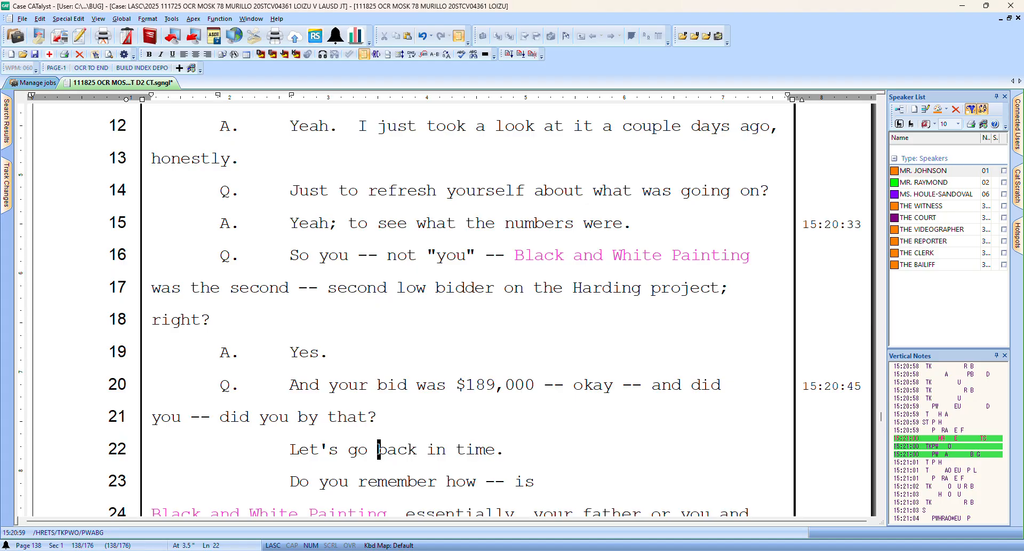
pyautogui.press('Up')
pyautogui.press('Up')
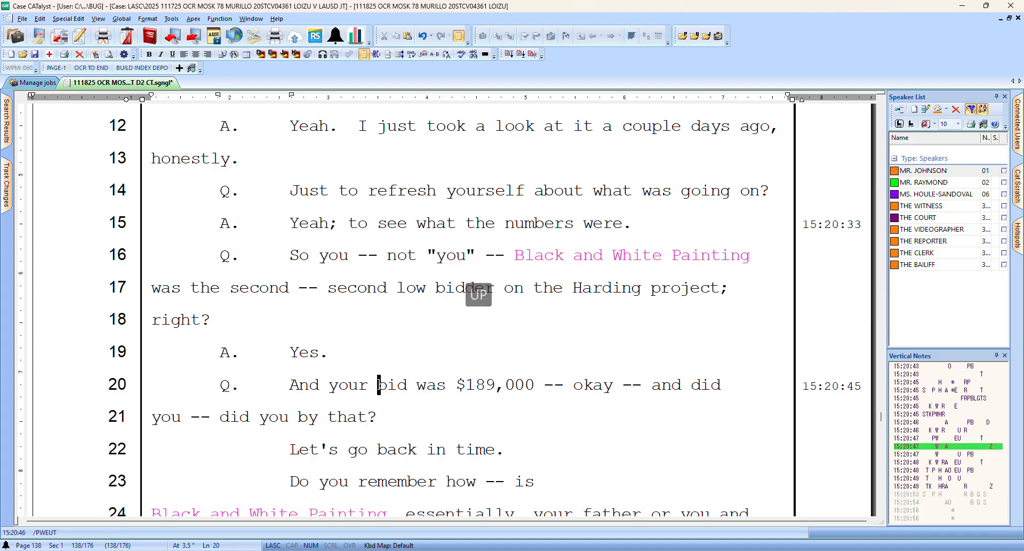
pyautogui.press('[')
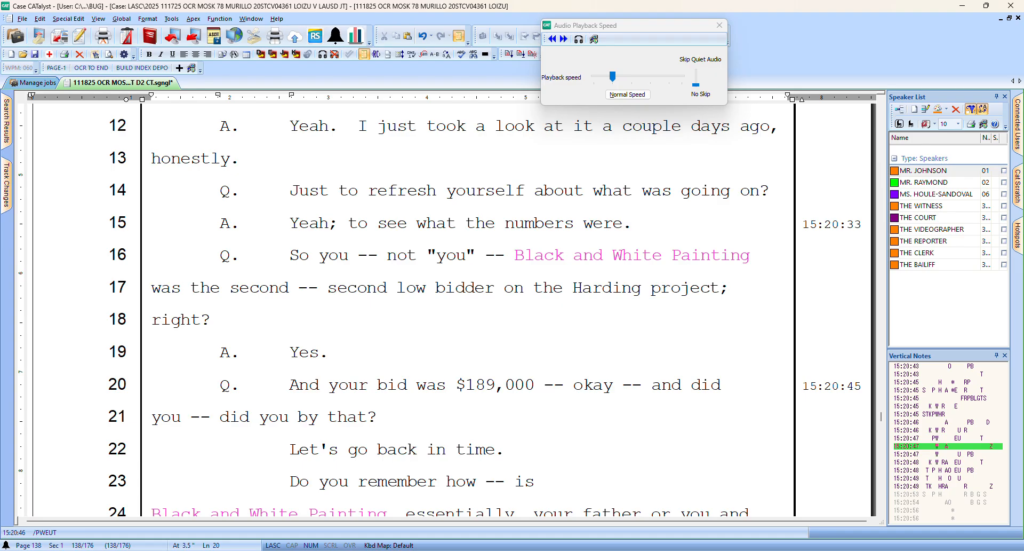
pyautogui.press('Right')
pyautogui.press('Right')
pyautogui.press('Right')
pyautogui.press('Right')
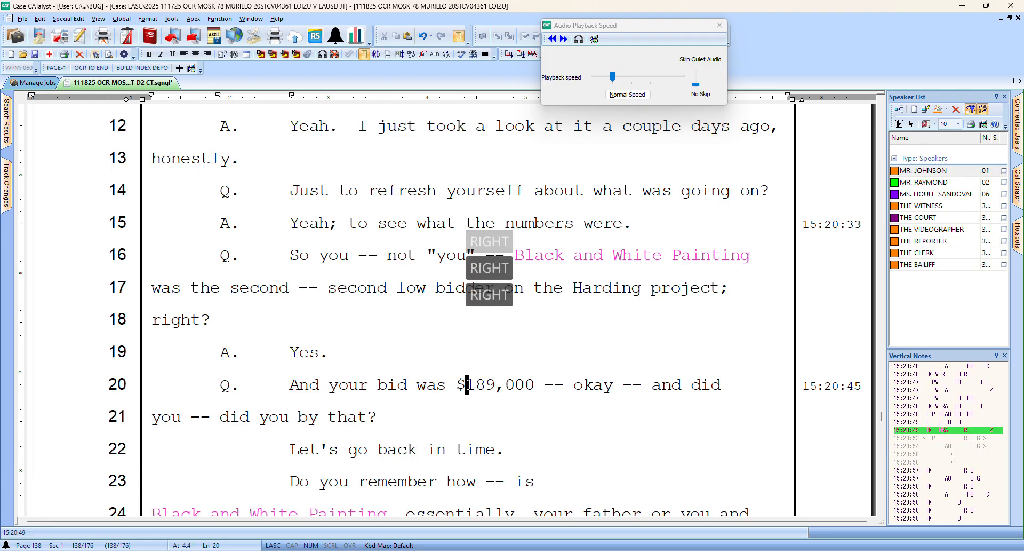
pyautogui.press('Down')
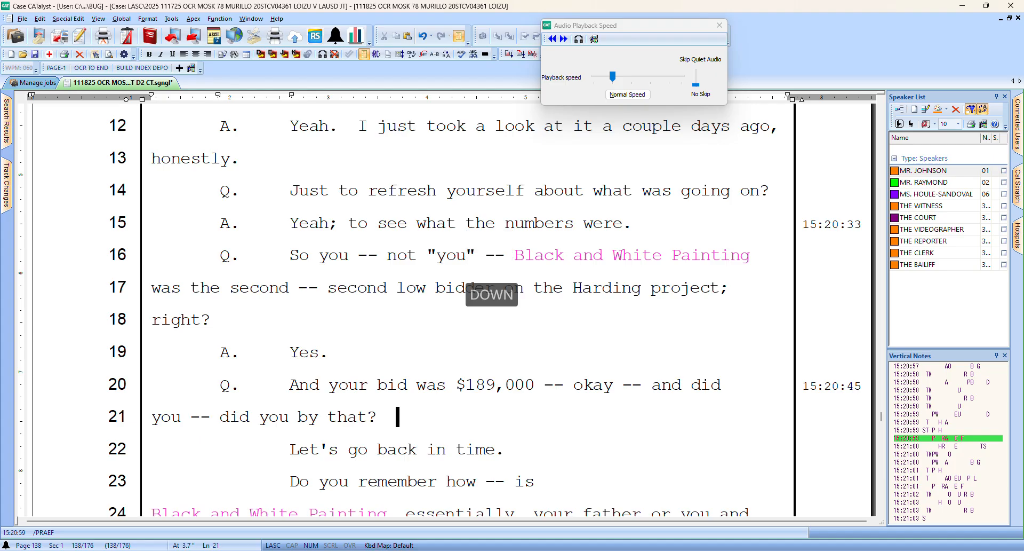
pyautogui.press('Left')
pyautogui.press('Left')
pyautogui.press('Left')
pyautogui.press('Left')
pyautogui.press('Left')
pyautogui.press('Left')
pyautogui.press('Left')
pyautogui.press('Left')
pyautogui.press('Left')
pyautogui.press('Left')
pyautogui.press('Left')
pyautogui.press('Left')
pyautogui.press('Left')
pyautogui.press('Left')
pyautogui.press('Left')
pyautogui.press('Left')
pyautogui.press('Left')
pyautogui.press('Left')
pyautogui.press('Left')
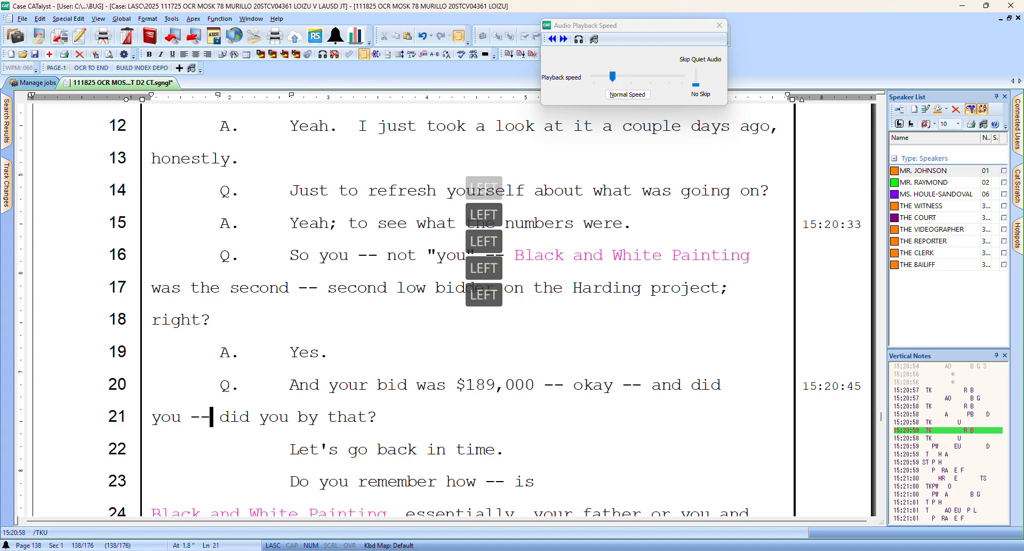
# Look up the phrase "by that" on line 21 and delete its /PWEUD/THA entry from the Personal Dictionary
pyautogui.press('Right')
pyautogui.press('Right')
pyautogui.press('Right')
pyautogui.press('Right')
pyautogui.press('Right')
pyautogui.press('Right')
pyautogui.press('Right')
pyautogui.press('Right')
pyautogui.press('Right')
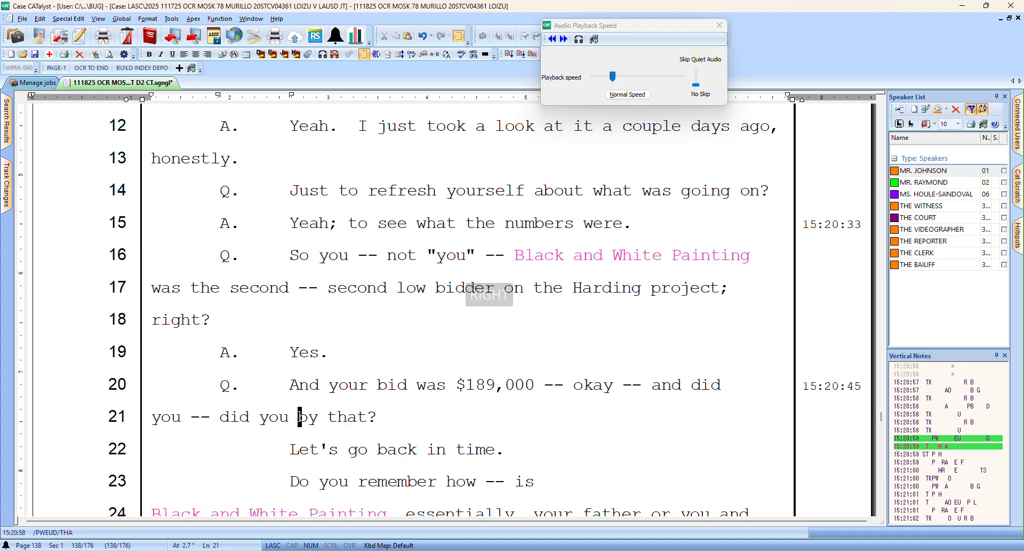
pyautogui.hotkey('ctrl', ']')
pyautogui.hotkey('ctrl', ']')
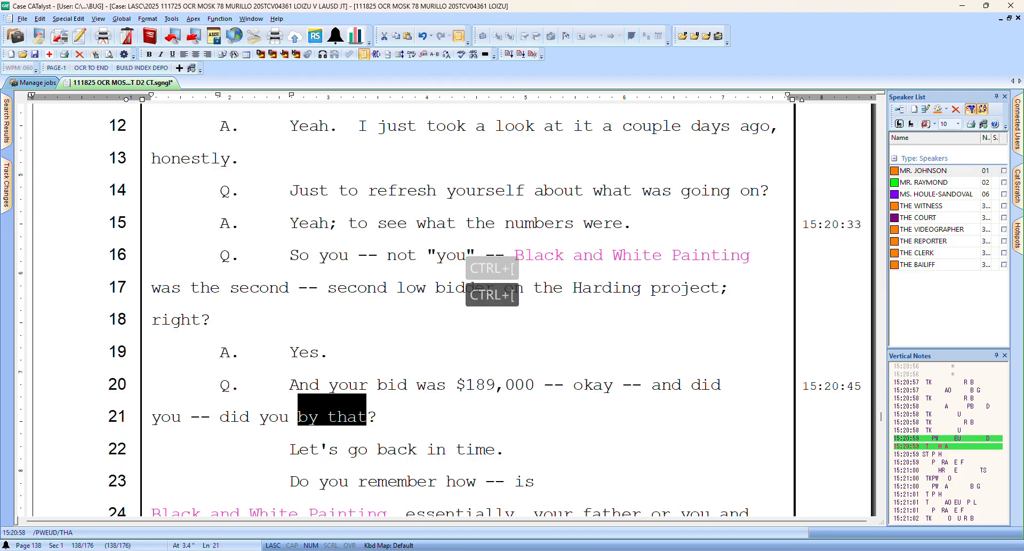
pyautogui.rightClick(323, 417)
pyautogui.click(340, 124)
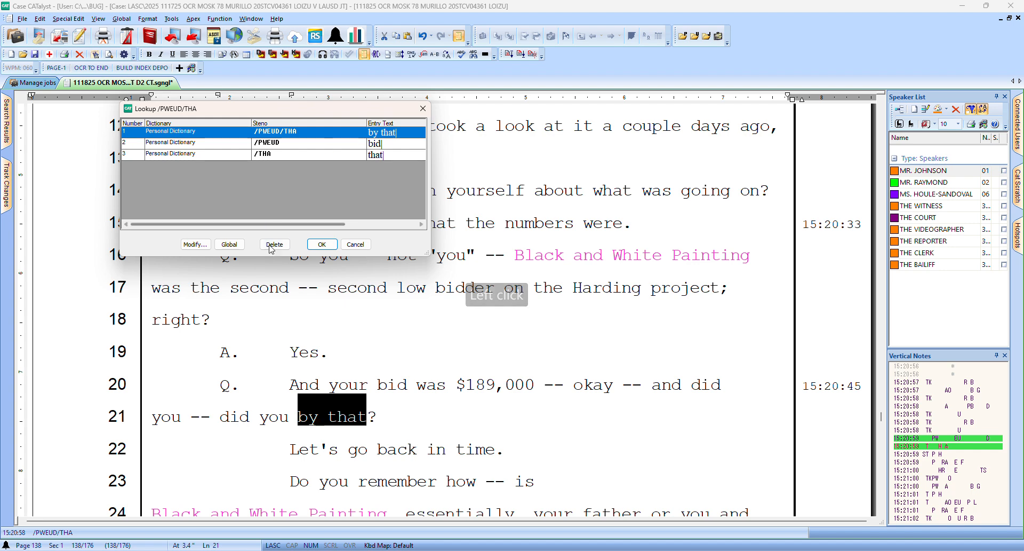
pyautogui.click(273, 244)
pyautogui.click(321, 244)
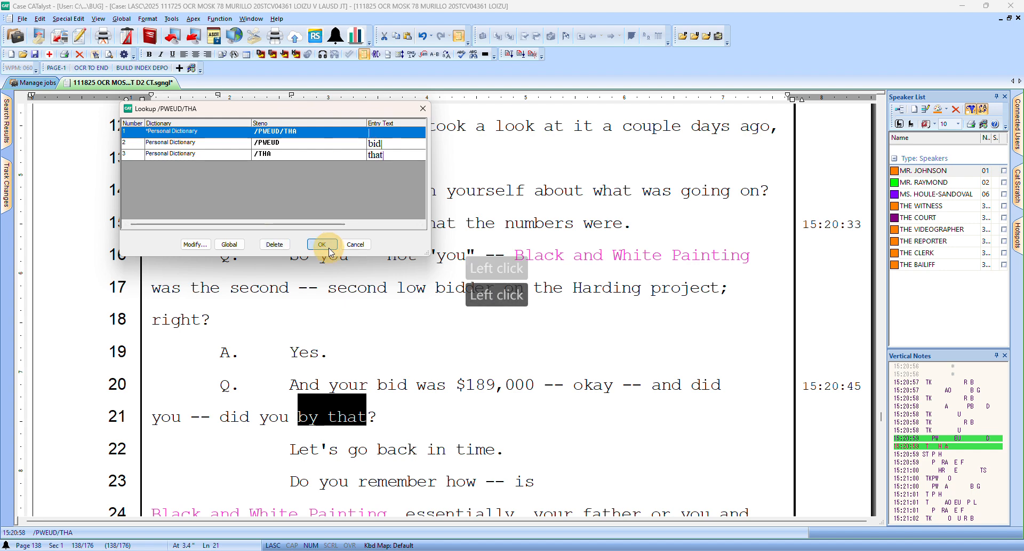
# Change "by" to "bid" so line 21 of page 138 reads "did you bid that?"
pyautogui.click(308, 416)
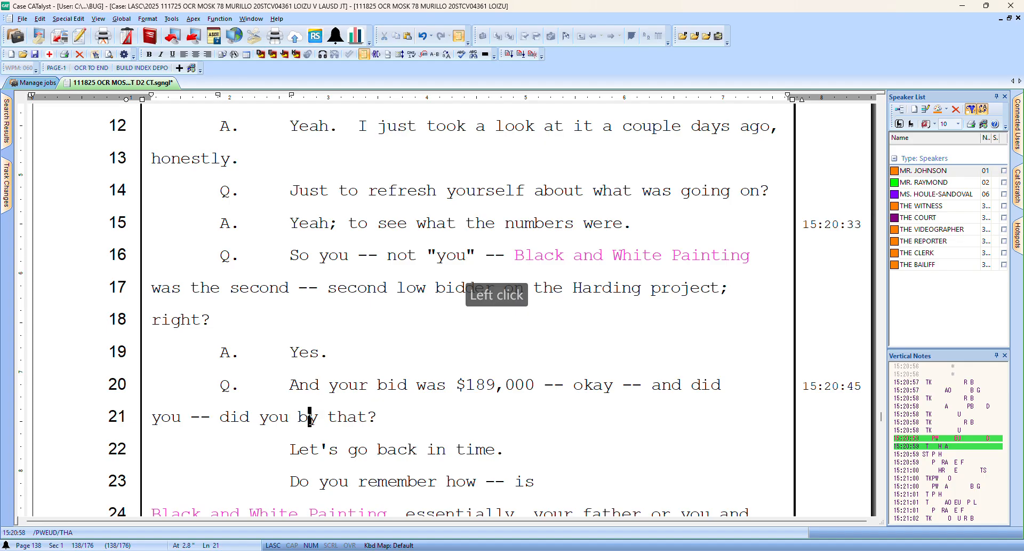
pyautogui.press('Delete')
pyautogui.write('id')
# Proofread from "Let's go back in time" on page 138, line 22, through the Exhibit 80 reference on page 139, line 5
pyautogui.press('Down')
pyautogui.press('Down')
pyautogui.press('Down')
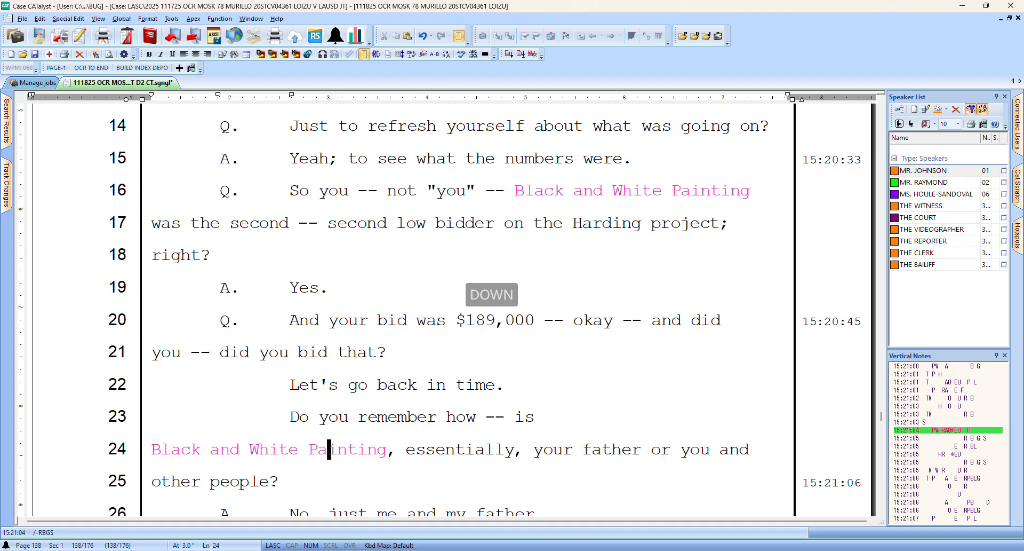
pyautogui.press('Down')
pyautogui.press('Down')
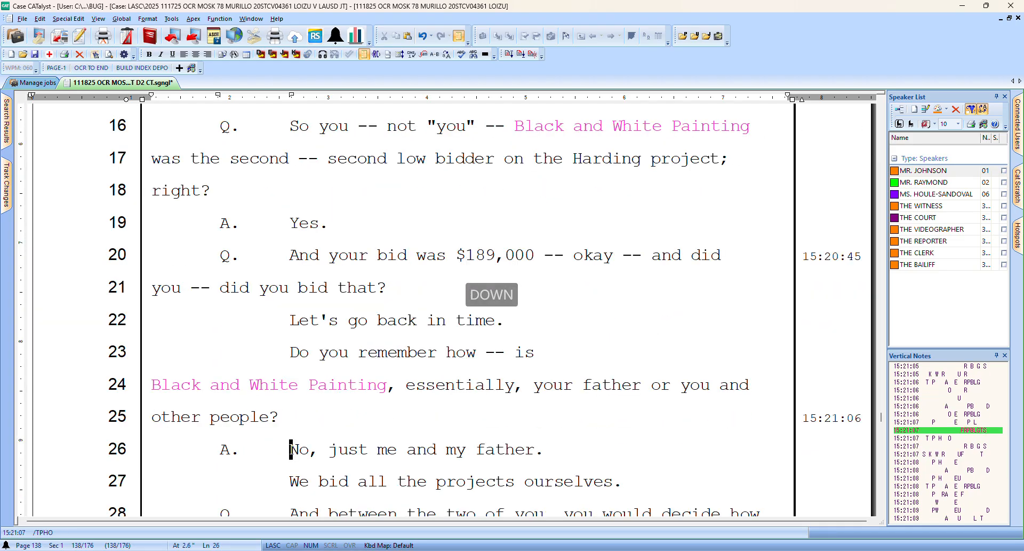
pyautogui.press('Down')
pyautogui.press('Down')
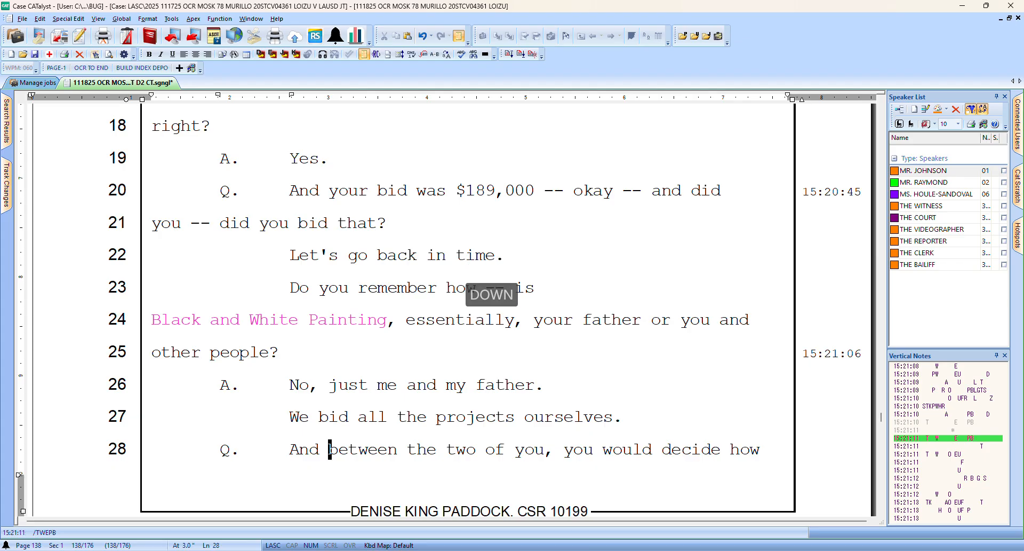
pyautogui.press('Down')
pyautogui.press('Down')
pyautogui.press('Down')
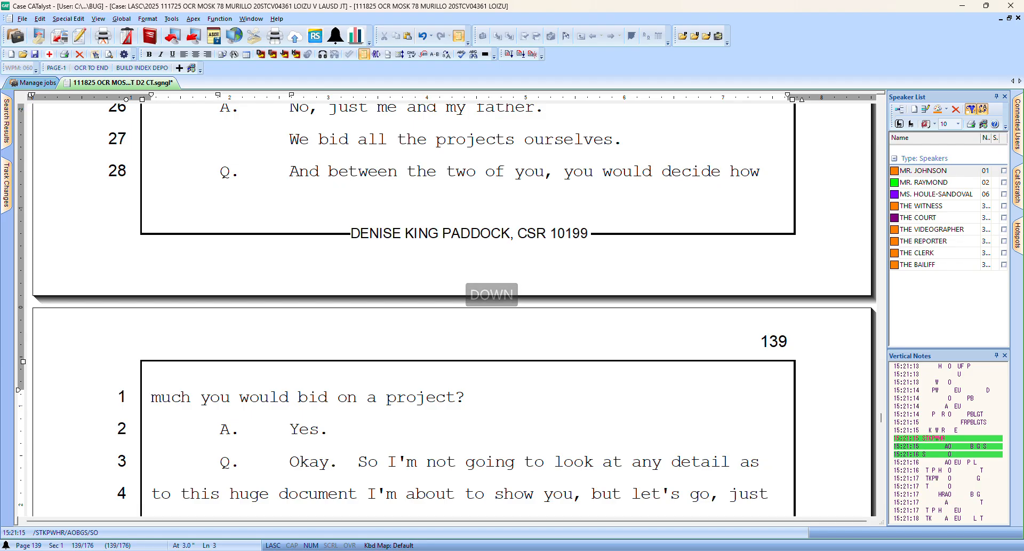
pyautogui.press('Down')
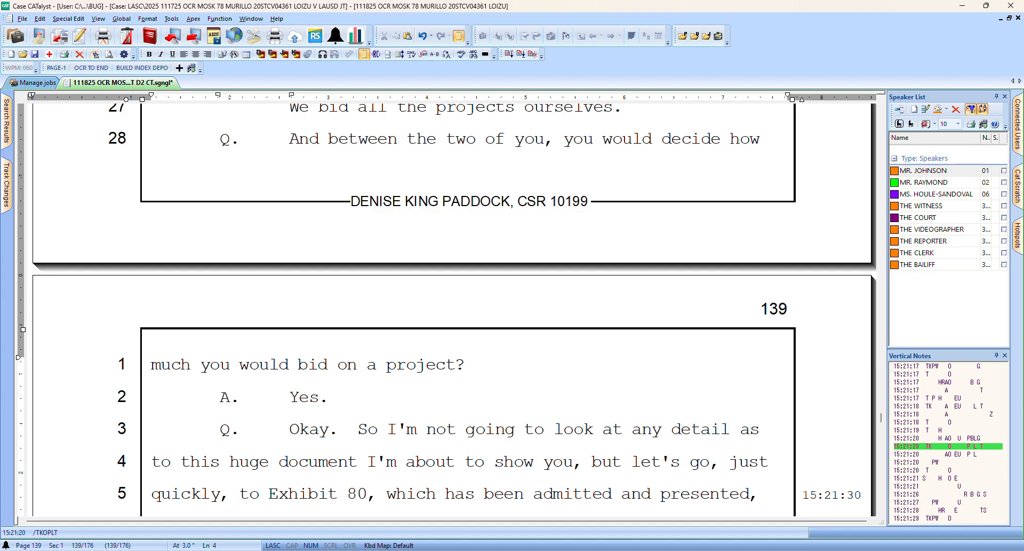
pyautogui.press('Down')
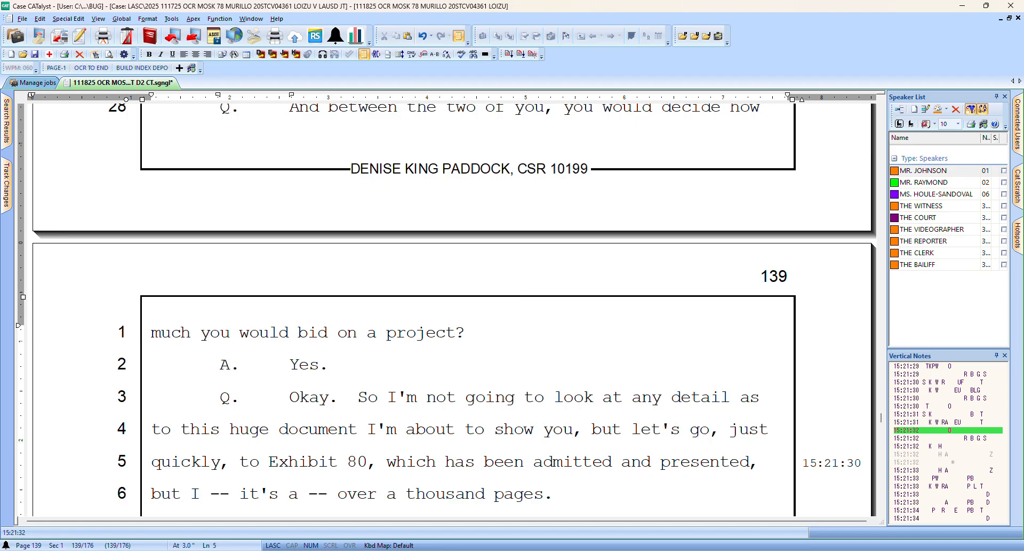
# Replace the comma after "admitted and presented" with a semicolon on page 139, line 5
pyautogui.press('Down')
pyautogui.press('Left')
pyautogui.press('Left')
pyautogui.press('Left')
pyautogui.press('Left')
pyautogui.press('Left')
pyautogui.press('Left')
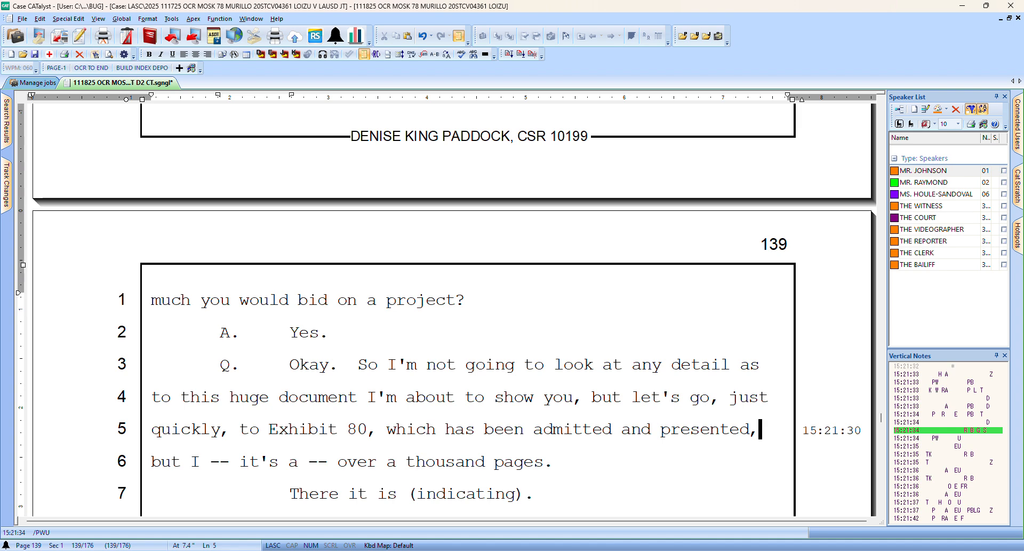
pyautogui.write(';')
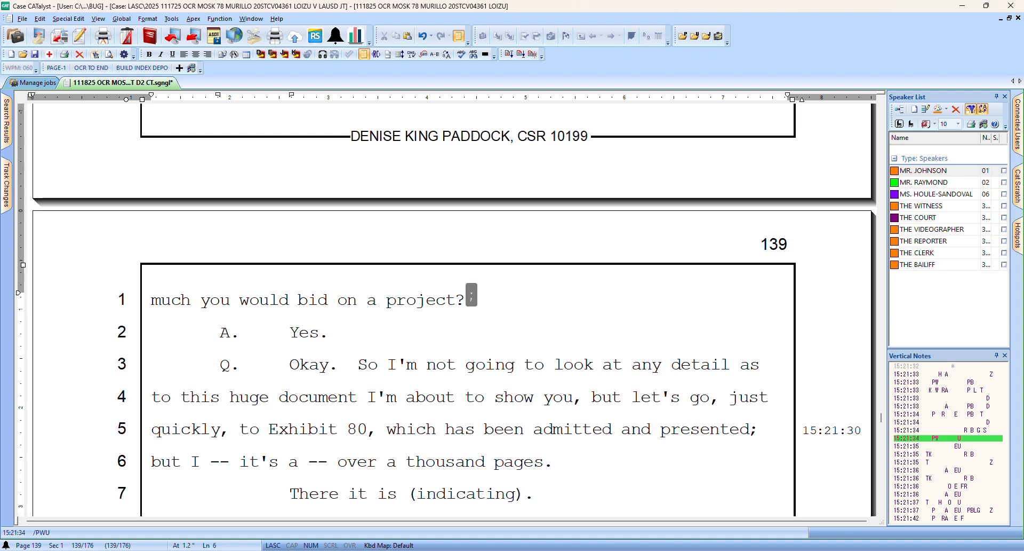
# Proofread page 139 from "but I -- it's a" on line 6 through the bid question on line 12
pyautogui.press('Right')
pyautogui.press('Right')
pyautogui.press('Right')
pyautogui.press('Right')
pyautogui.press('Down')
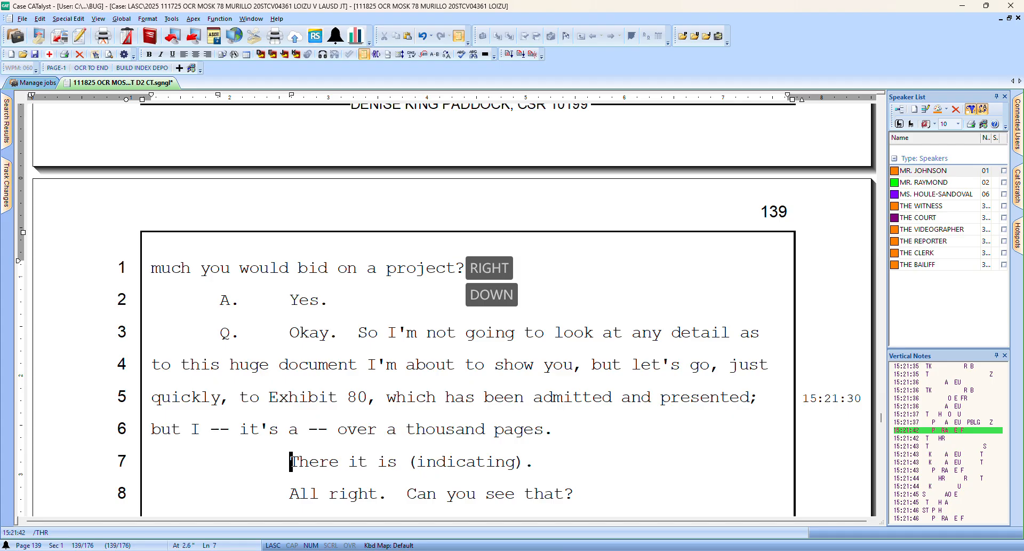
pyautogui.press('Down')
pyautogui.press('Down')
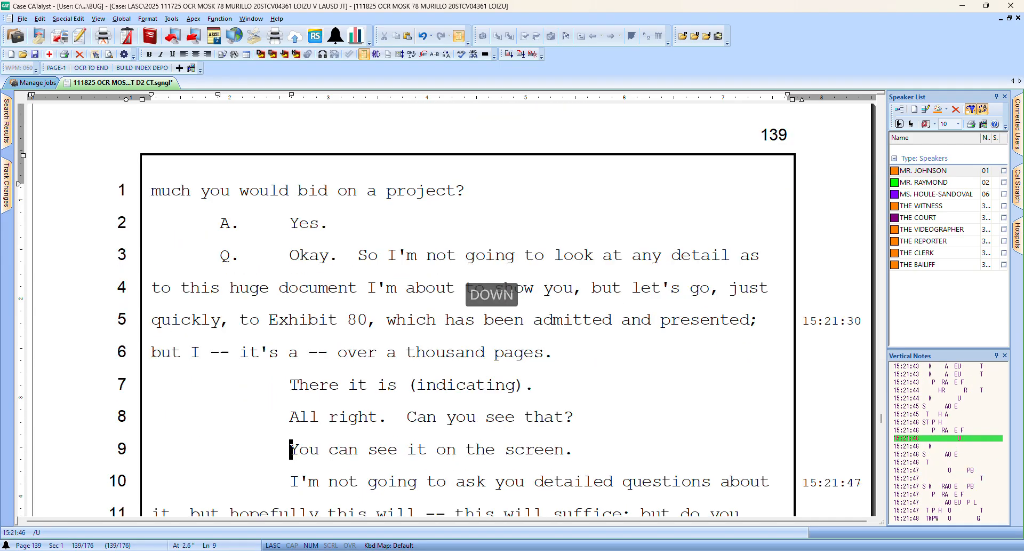
pyautogui.press('Down')
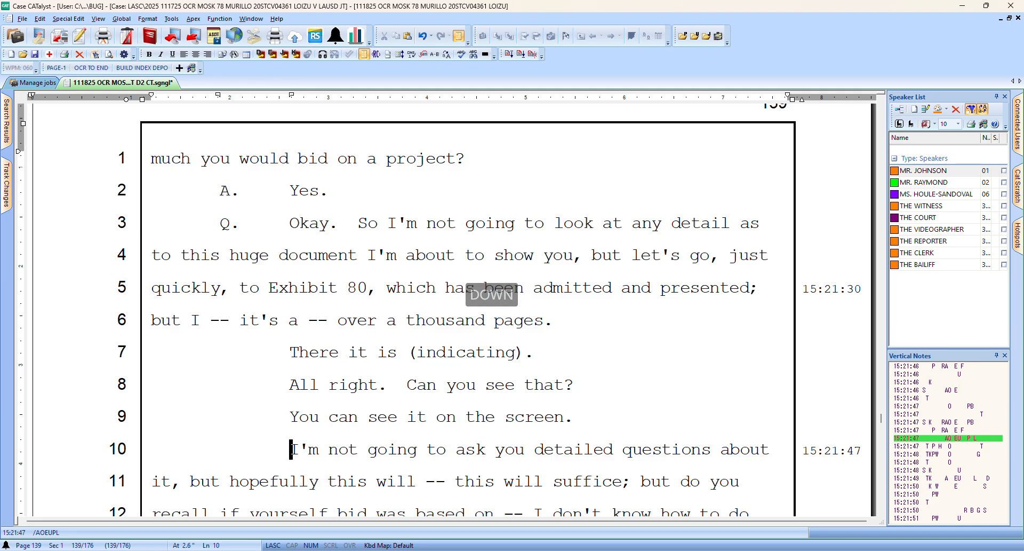
pyautogui.press('Down')
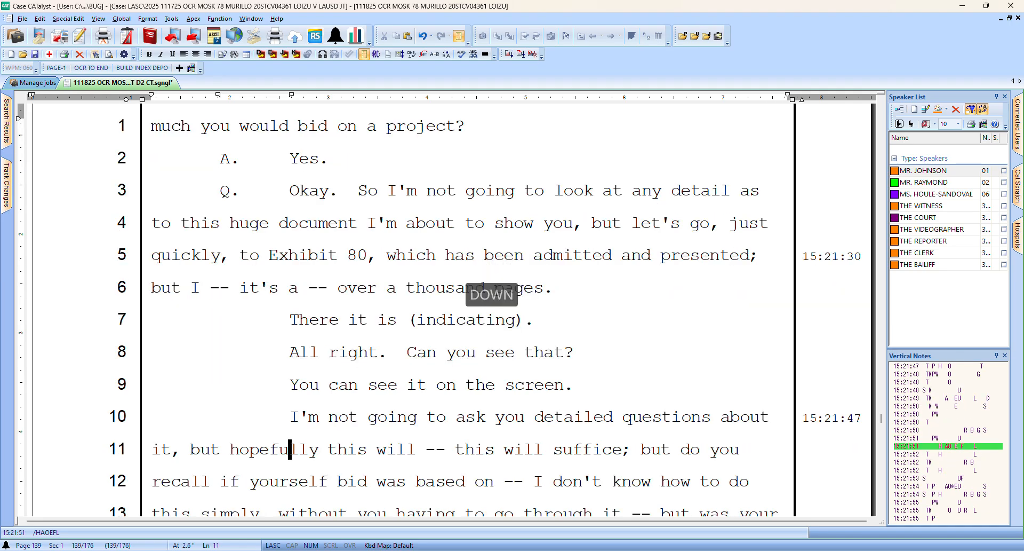
pyautogui.press('Down')
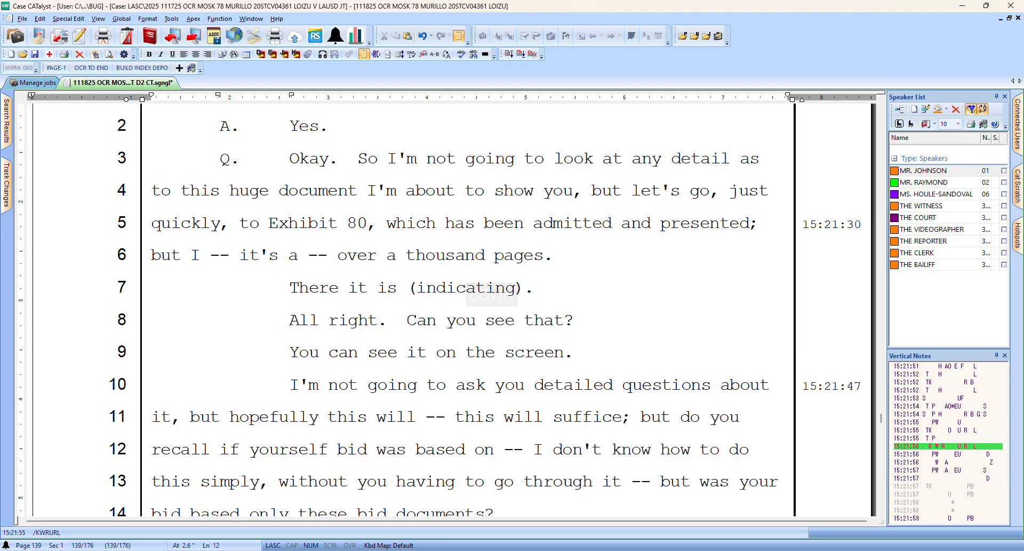
# On page 139, line 11, insert a double dash before "hopefully" and replace the semicolon after "suffice" with a double dash
pyautogui.press('Up')
pyautogui.press('Left')
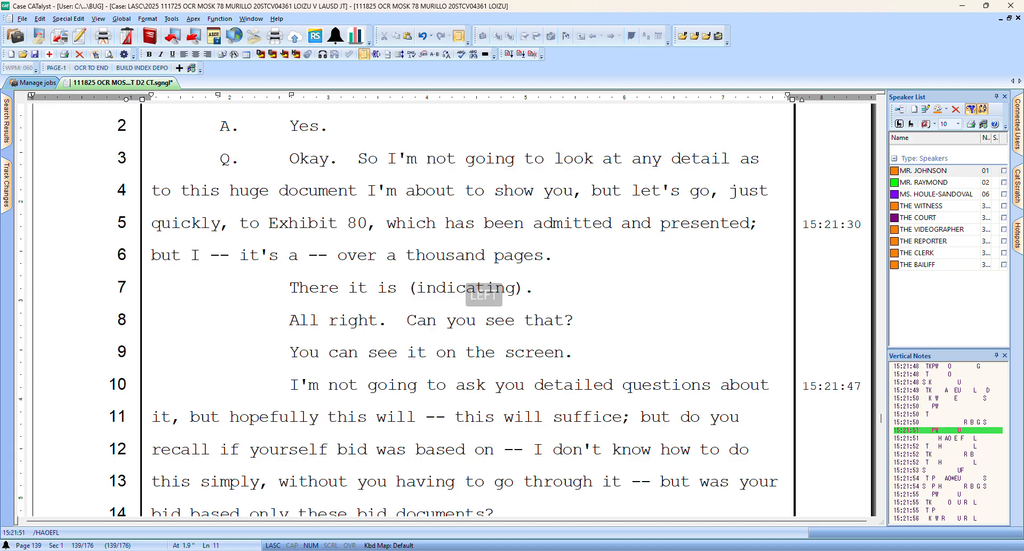
pyautogui.hotkey('ctrl', '/')
pyautogui.press('Right')
pyautogui.press('Right')
pyautogui.press('Right')
pyautogui.press('Right')
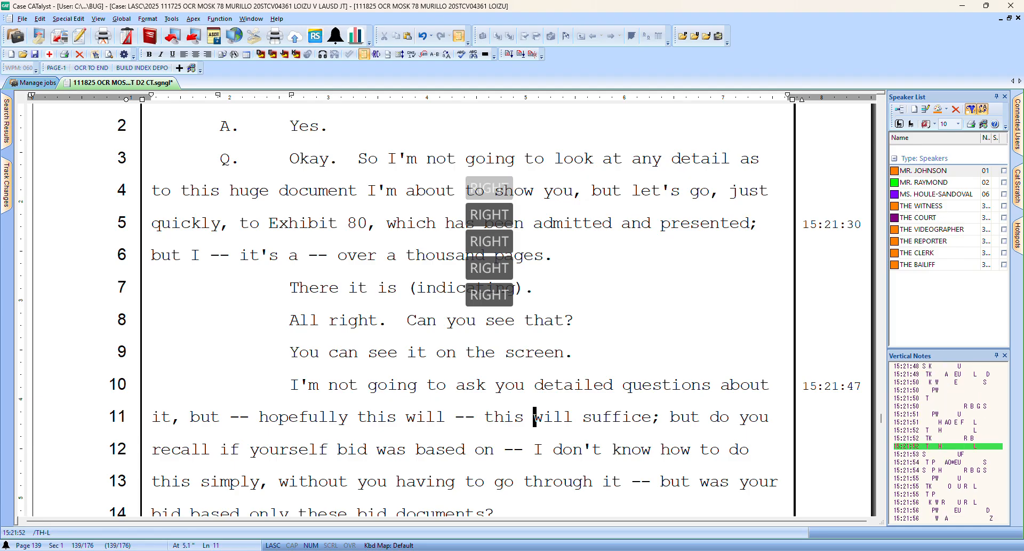
pyautogui.hotkey('ctrl', '/')
pyautogui.press('Right')
pyautogui.press('Right')
pyautogui.press('Right')
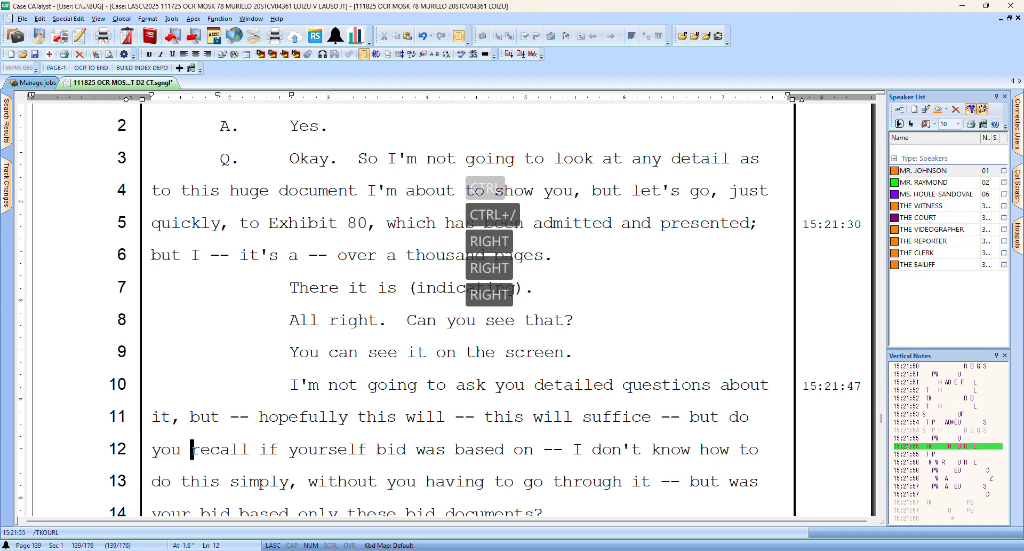
pyautogui.press('Up')
pyautogui.press('Right')
pyautogui.press('Right')
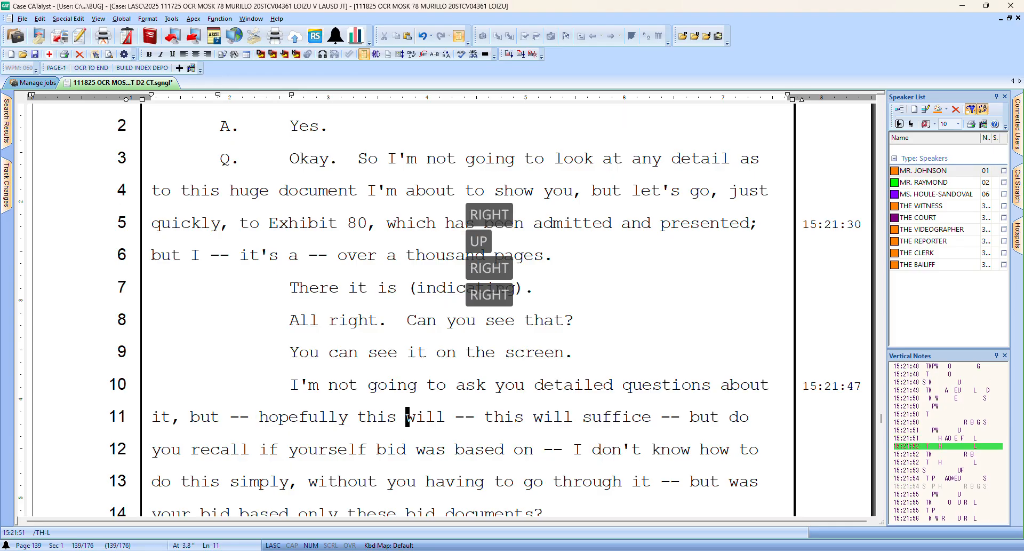
pyautogui.press('Right')
pyautogui.press('Down')
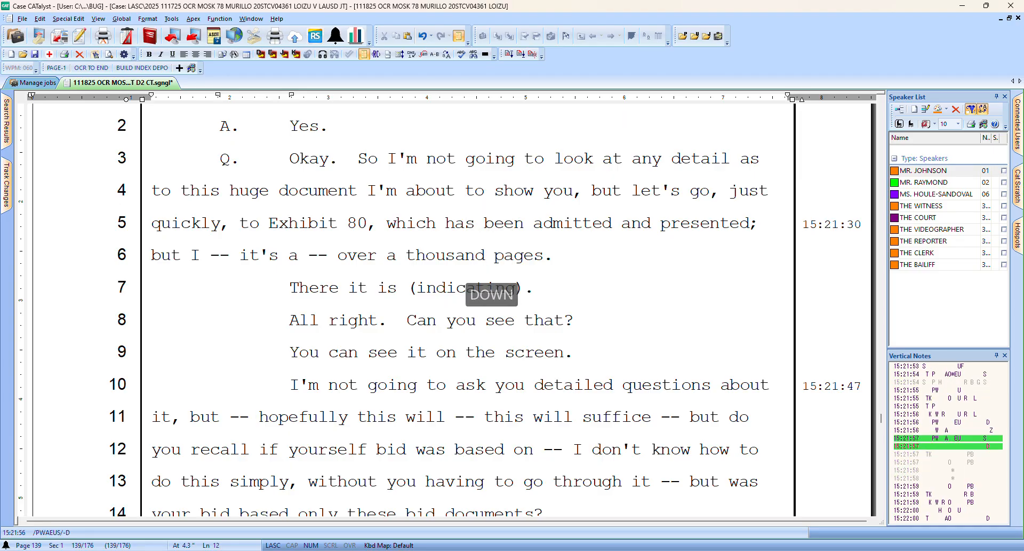
# Try setting off "yourself" with commas on page 139, line 12
pyautogui.press('Left')
pyautogui.press('Left')
pyautogui.press('Left')
pyautogui.hotkey('ctrl', ']')
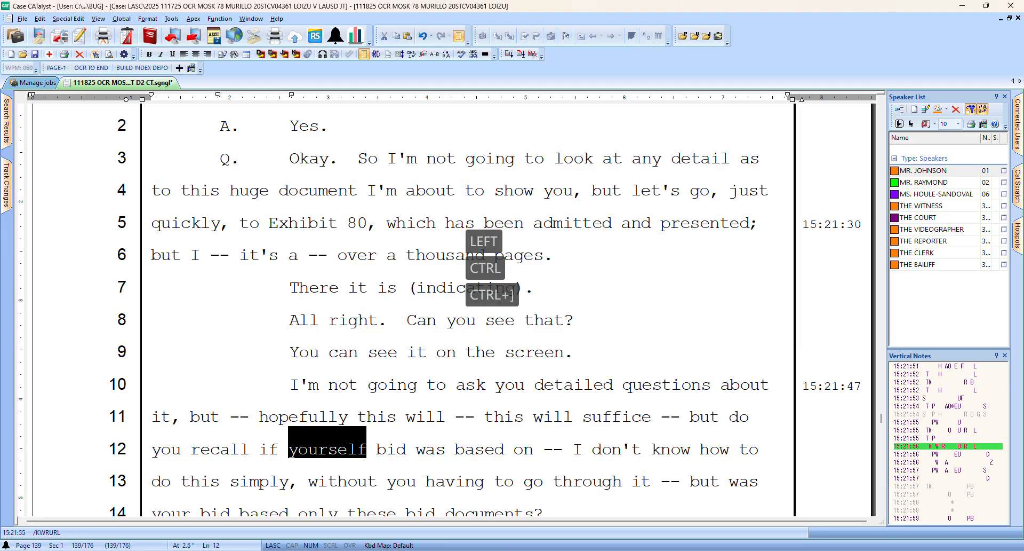
pyautogui.write(',')
pyautogui.press('Right')
pyautogui.press('Right')
pyautogui.press('Left')
pyautogui.press('Left')
pyautogui.press('Left')
pyautogui.press('Left')
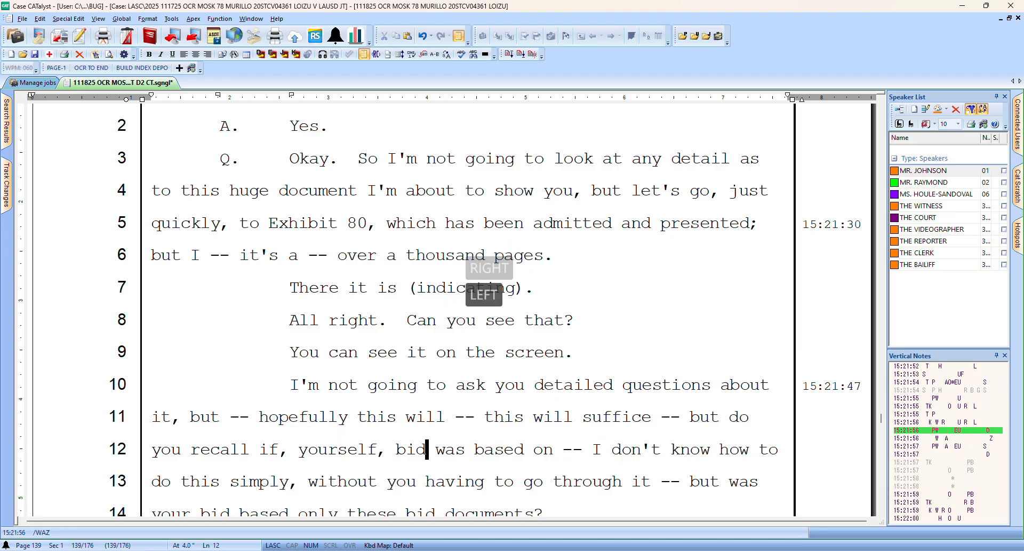
pyautogui.press('BackSpace')
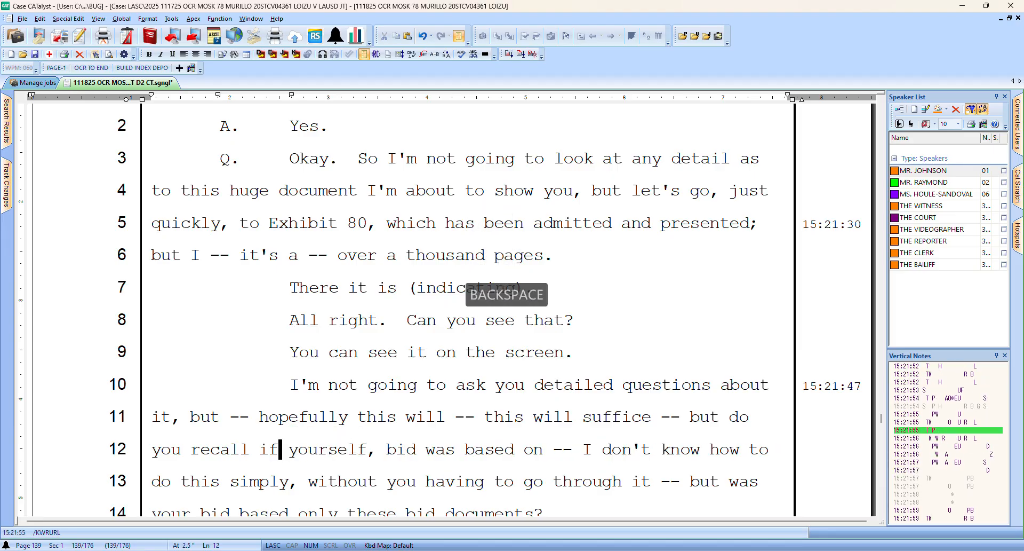
# Shorten "yourself," to "your" before "bid" on page 139, line 12
pyautogui.press('Right')
pyautogui.press('Right')
pyautogui.press('Right')
pyautogui.press('Right')
pyautogui.press('Right')
pyautogui.press('Right')
pyautogui.press('Right')
pyautogui.press('Right')
pyautogui.press('Right')
pyautogui.press('Right')
pyautogui.press('Right')
pyautogui.press('Left')
pyautogui.press('BackSpace')
pyautogui.press('BackSpace')
pyautogui.press('BackSpace')
pyautogui.press('BackSpace')
pyautogui.press('BackSpace')
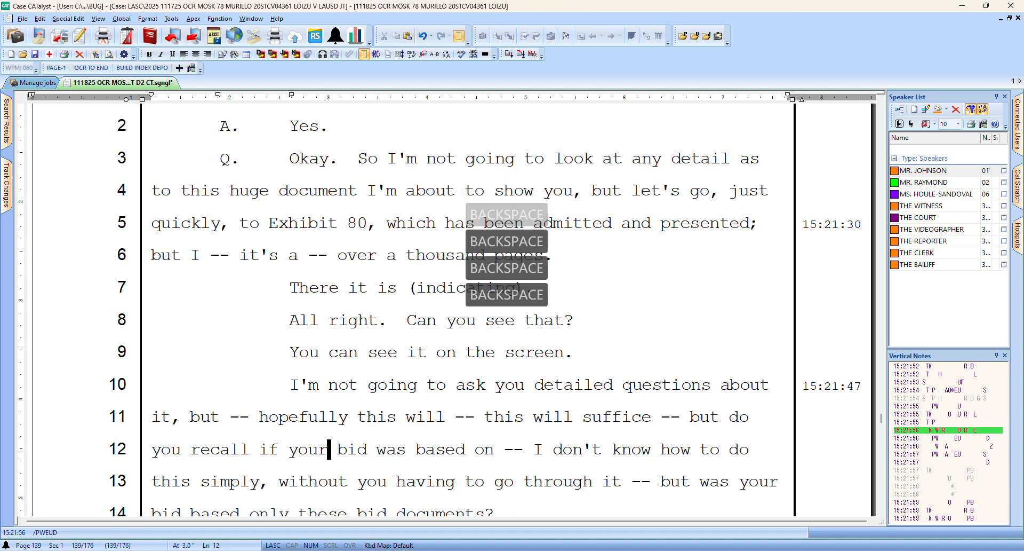
# Proofread page 139 from "you recall if your bid" on line 12 through the attorney's remark on line 22
pyautogui.press('Left')
pyautogui.press('Left')
pyautogui.press('Left')
pyautogui.press('Left')
pyautogui.press('Left')
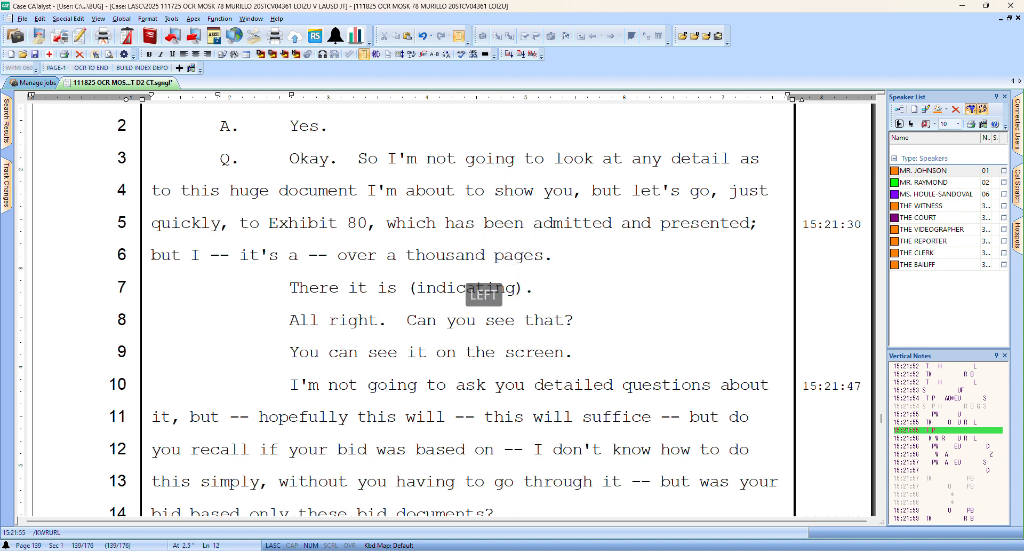
pyautogui.press('Down')
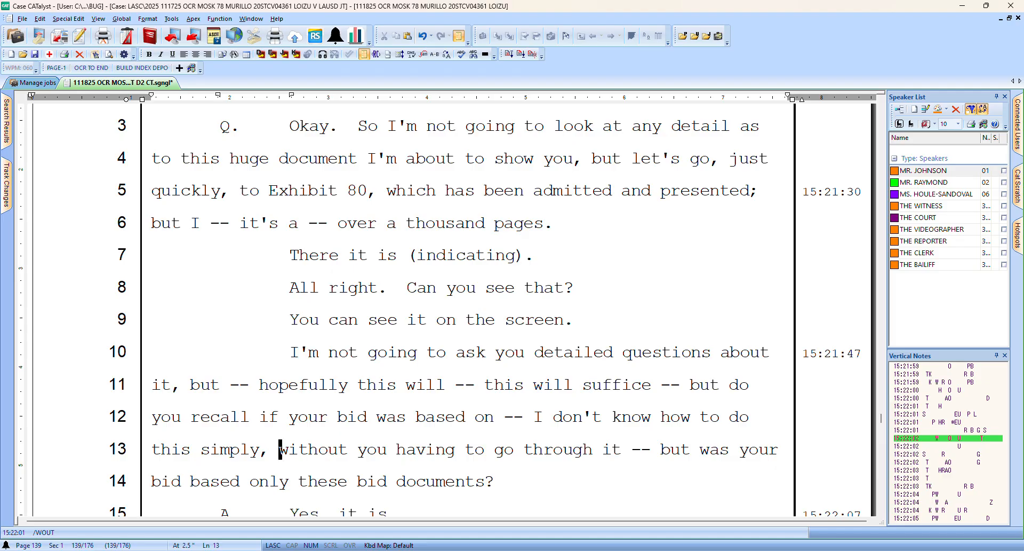
pyautogui.press('Down')
pyautogui.press('Down')
pyautogui.press('Down')
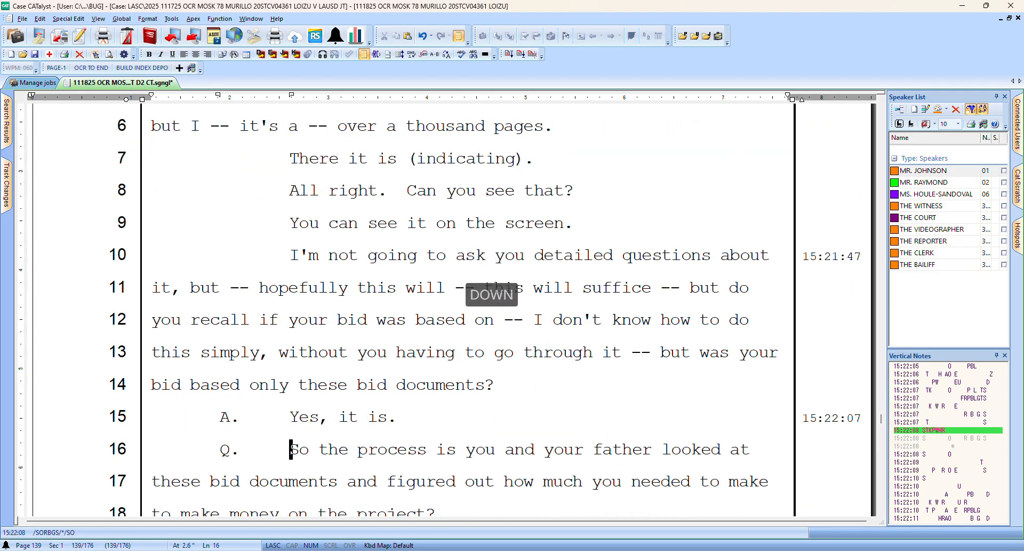
pyautogui.press('Down')
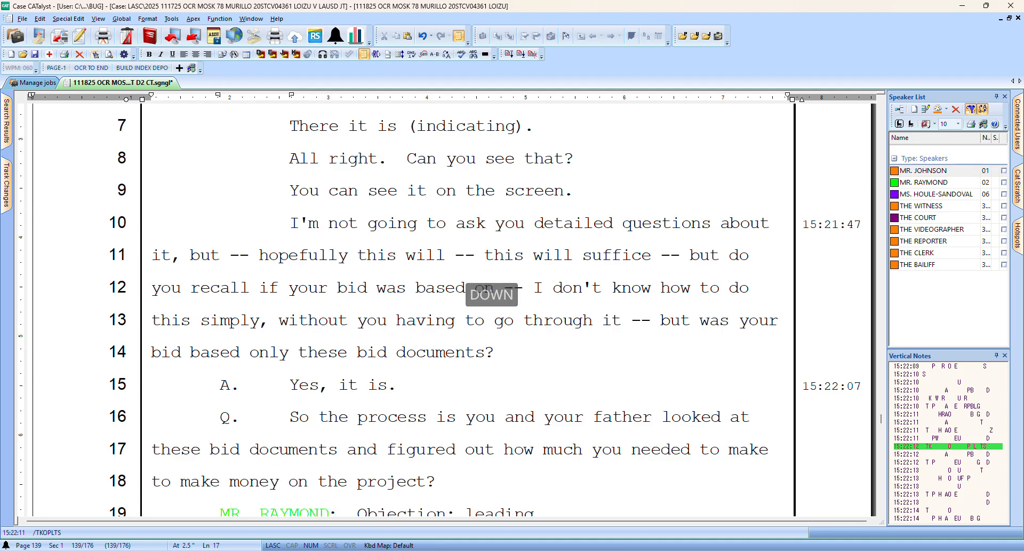
pyautogui.press('Down')
pyautogui.press('Down')
pyautogui.press('Down')
pyautogui.press('Down')
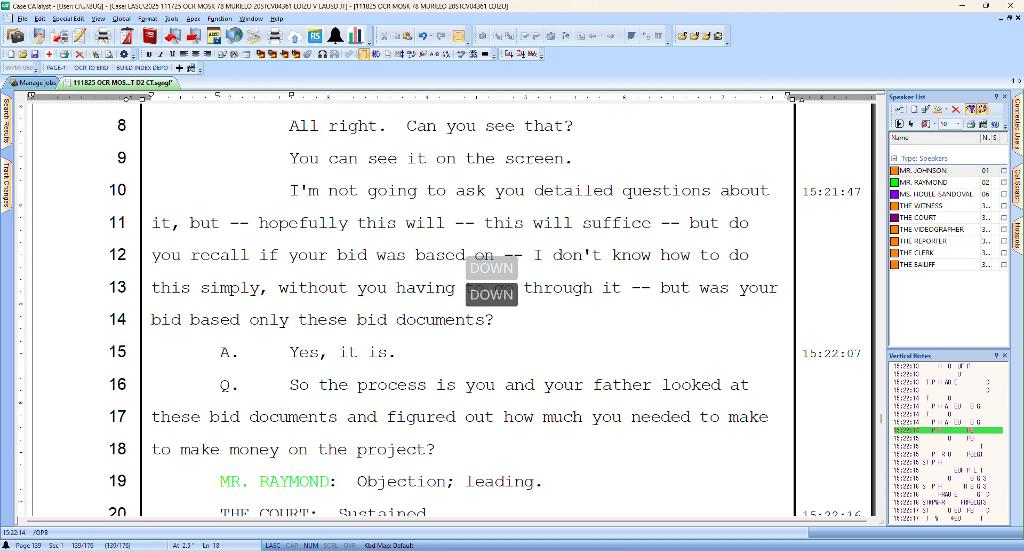
pyautogui.press('Down')
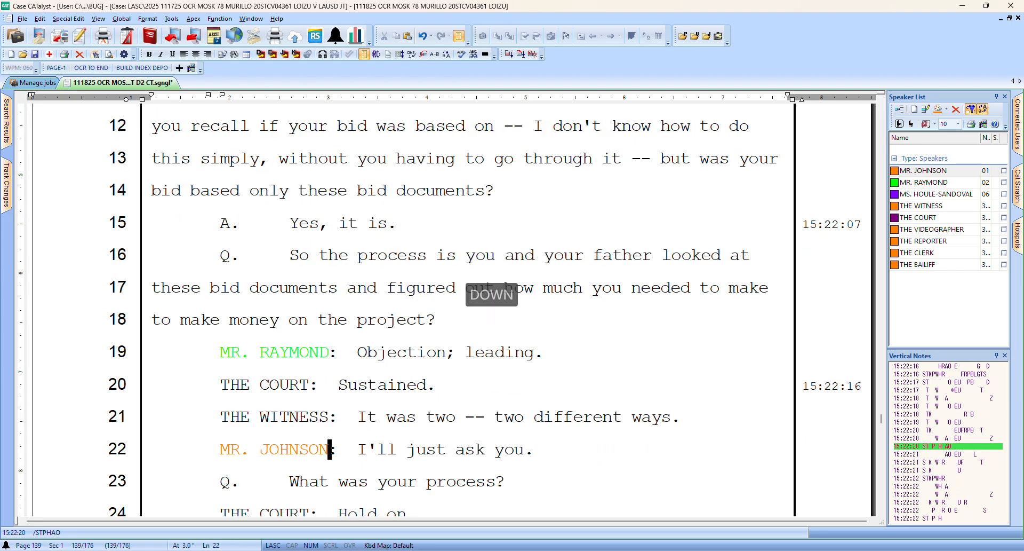
# Proofread from "I'll just ask you" on page 139, line 22, through the process question on page 140, line 1
pyautogui.press('Down')
pyautogui.press('Left')
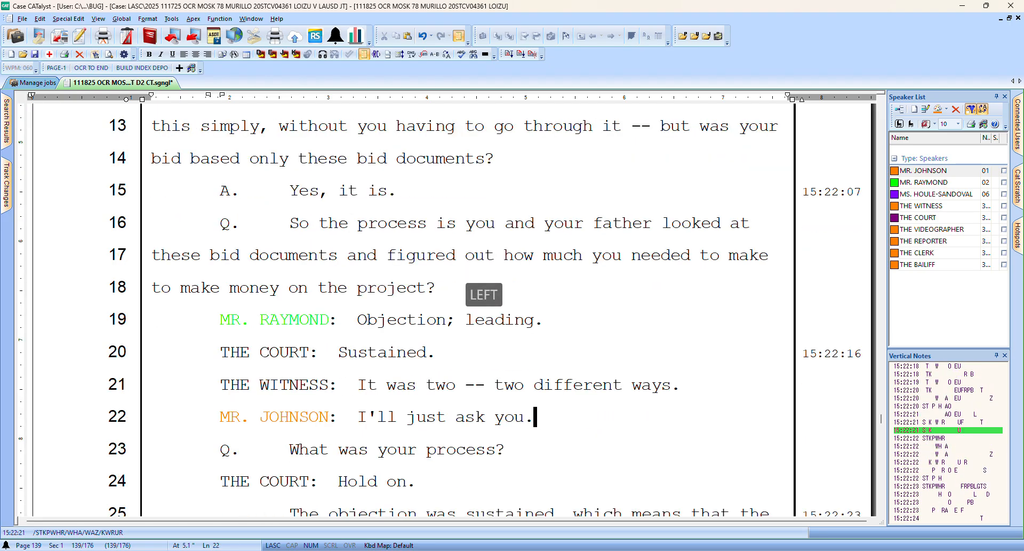
pyautogui.press('Down')
pyautogui.press('Down')
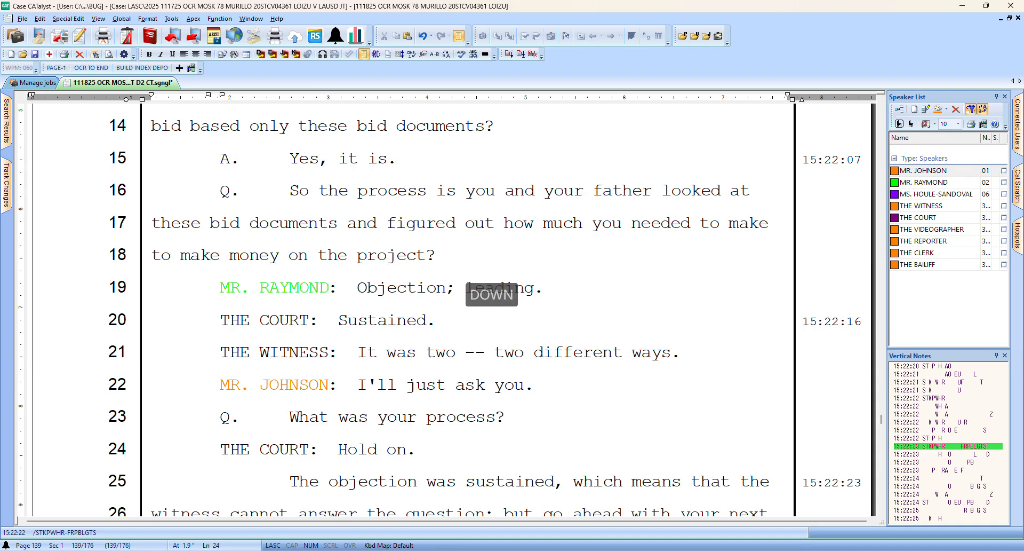
pyautogui.press('Down')
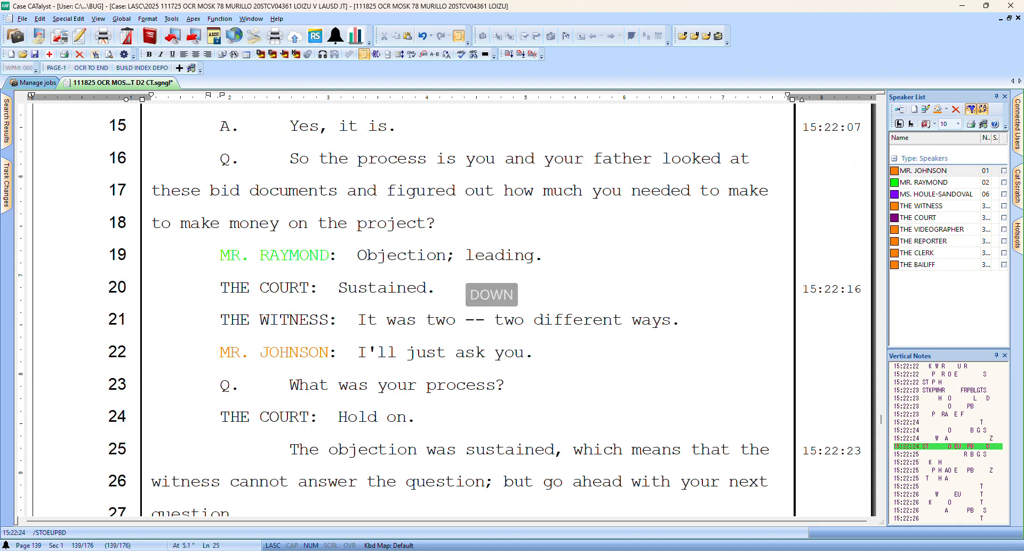
pyautogui.press('Down')
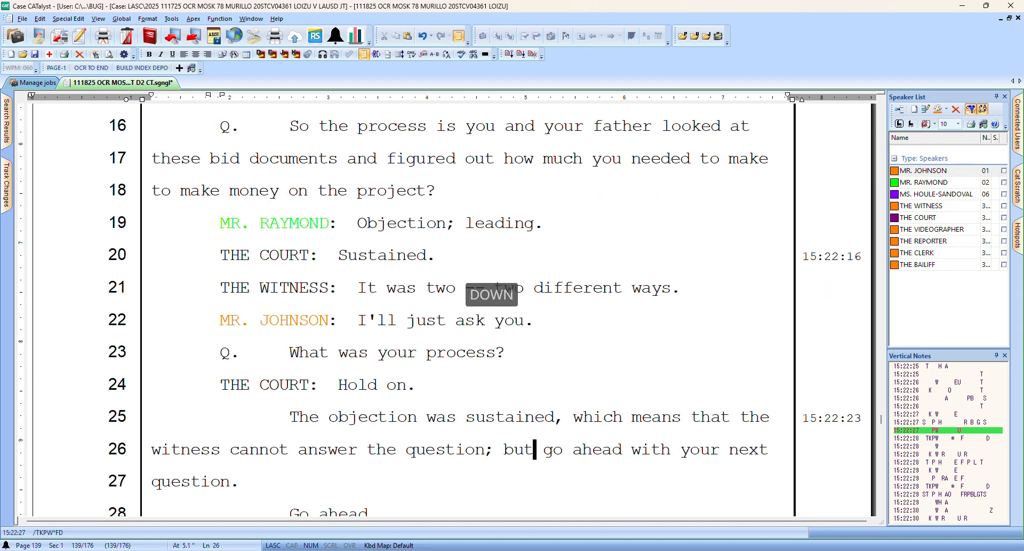
pyautogui.press('Down')
pyautogui.press('Down')
pyautogui.press('Down')
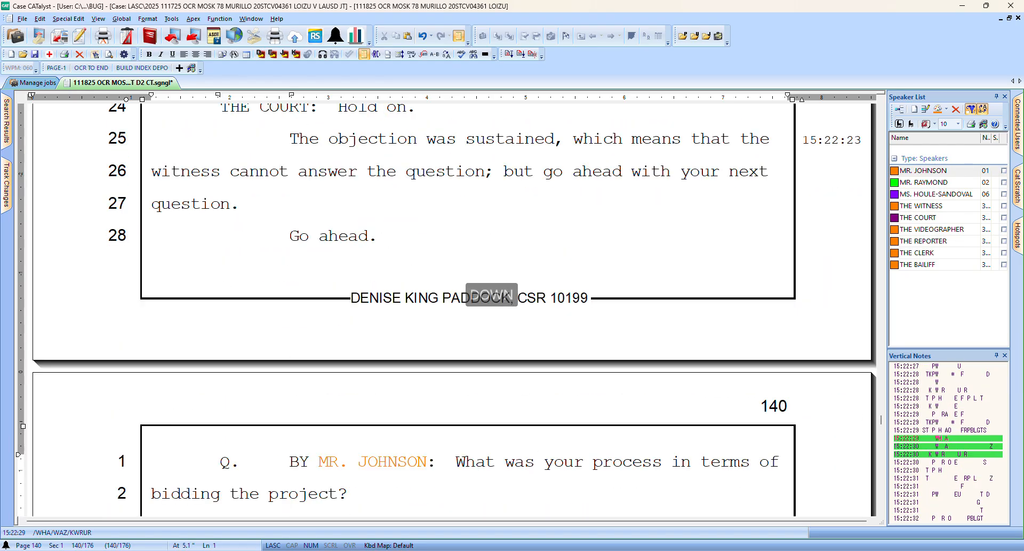
# Insert a comma after "What was your process" on page 140, line 1
pyautogui.press('Right')
pyautogui.press('Right')
pyautogui.press('Right')
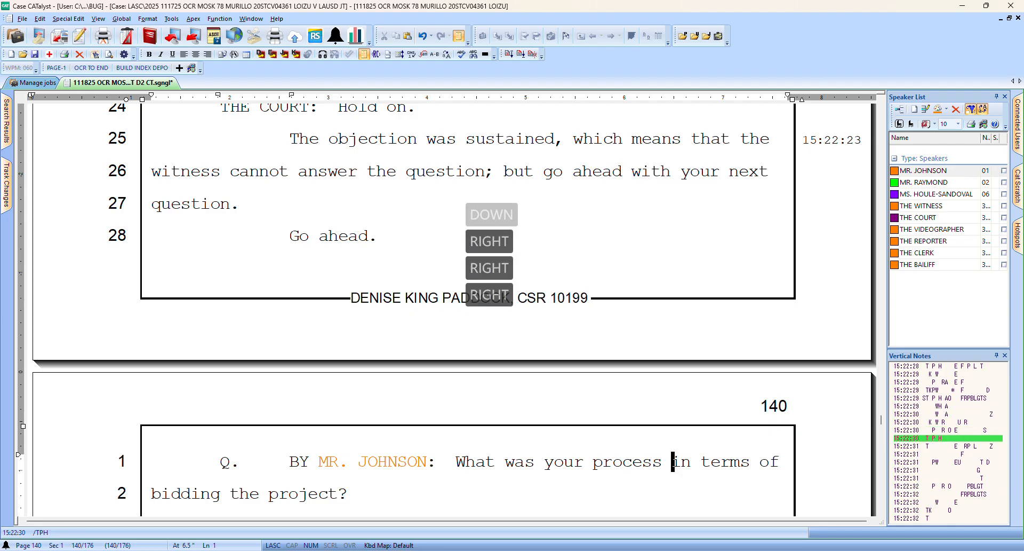
pyautogui.write(',')
# Proofread page 140 down to line 6 and insert a comma after "site visit" there
pyautogui.press('Down')
pyautogui.press('Down')
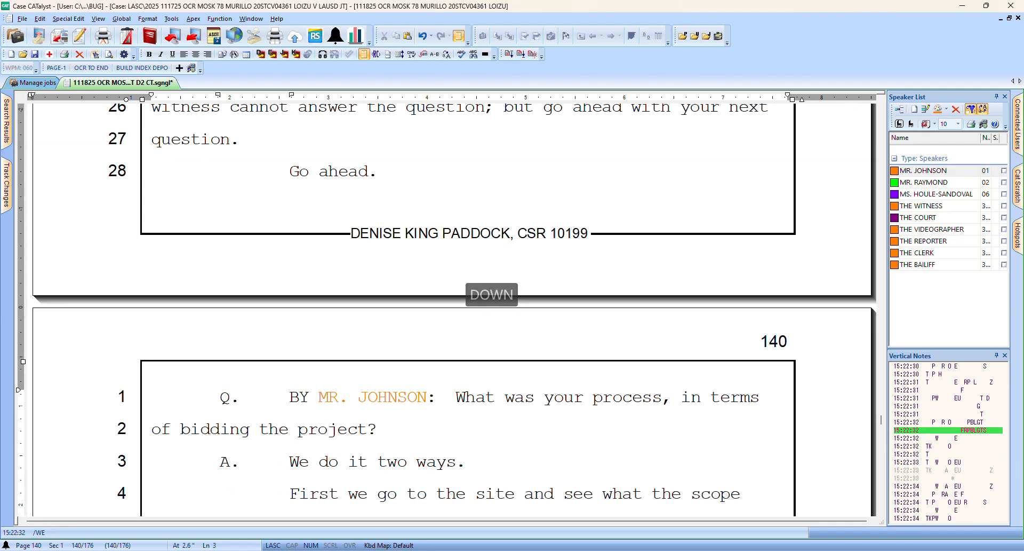
pyautogui.press('Down')
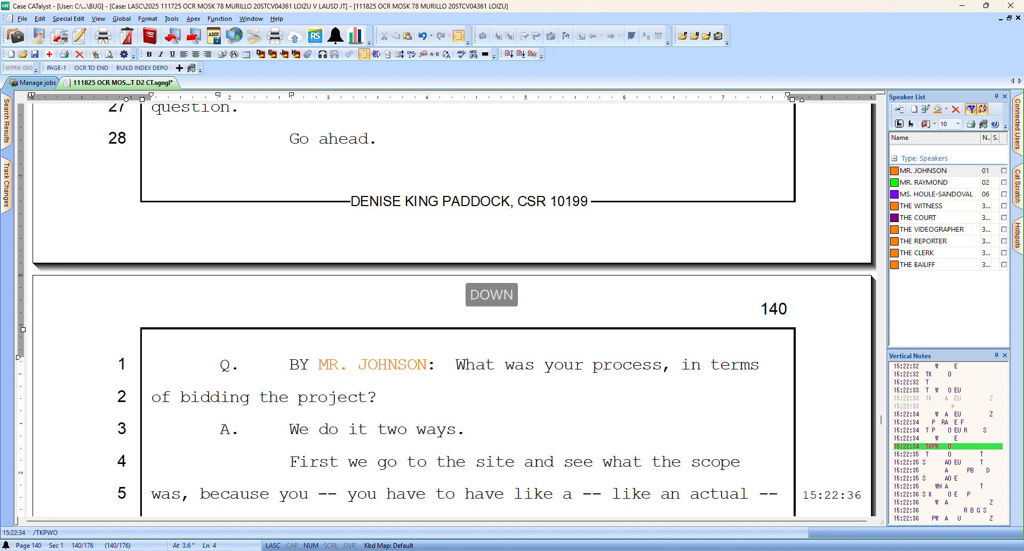
pyautogui.press('Down')
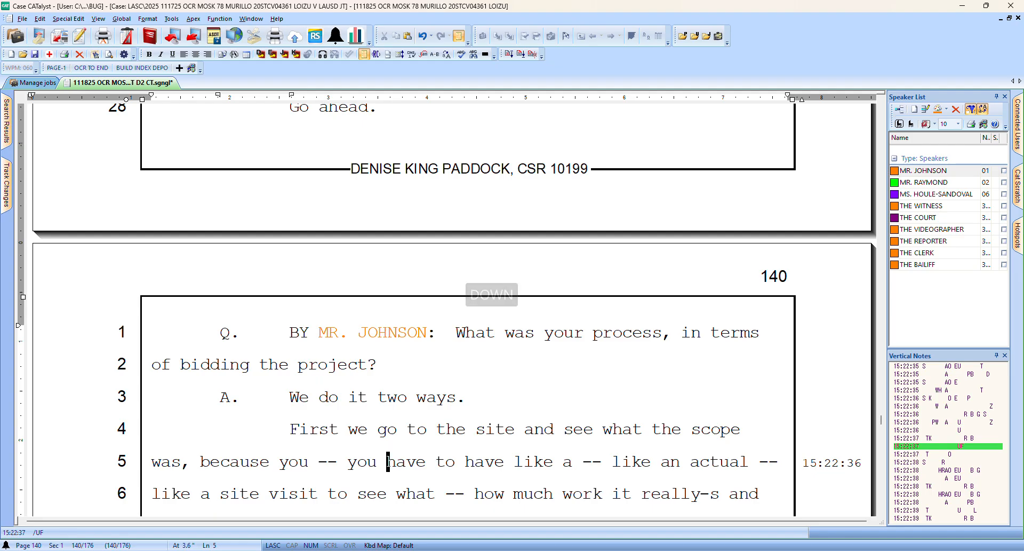
pyautogui.press('Down')
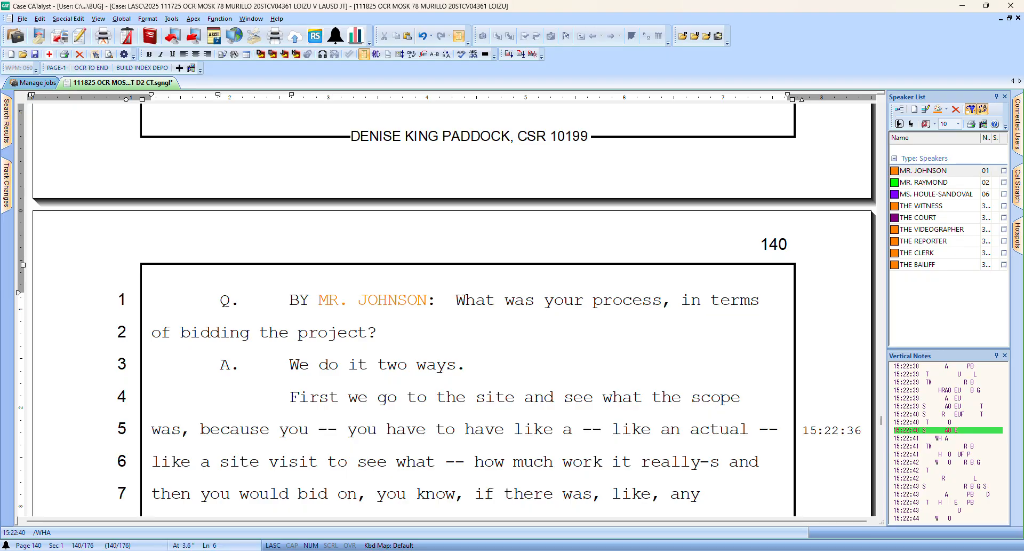
pyautogui.press('Left')
pyautogui.press('Left')
pyautogui.write(',')
# Try a D-Define global turning "it really-s and" on page 140, line 6, into "it reallyis, and", and undo it
pyautogui.press('Right')
pyautogui.press('Right')
pyautogui.press('Right')
pyautogui.press('Right')
pyautogui.press('Right')
pyautogui.press('Right')
pyautogui.press('Right')
pyautogui.press('Right')
pyautogui.press('Right')
pyautogui.press('Right')
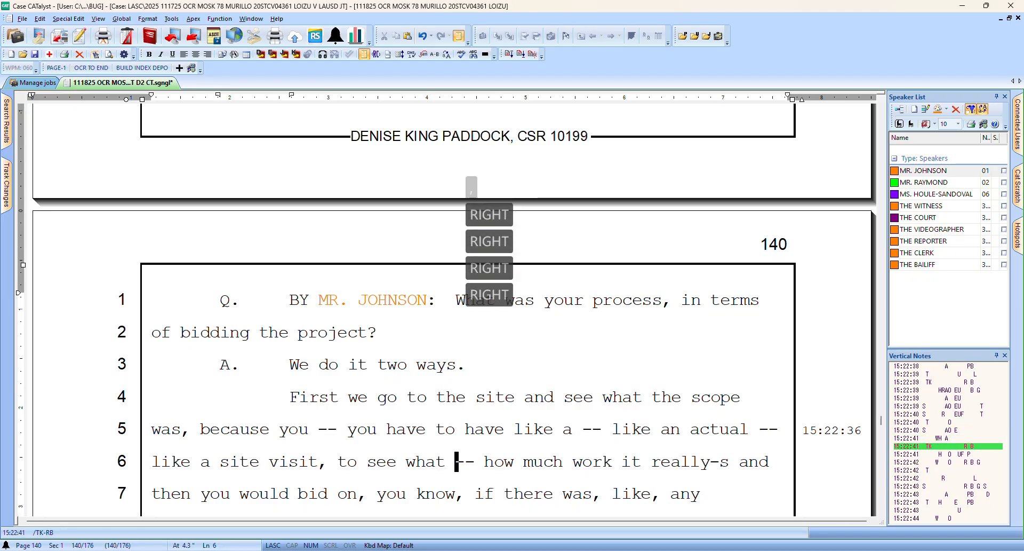
pyautogui.press('Left')
pyautogui.press('Left')
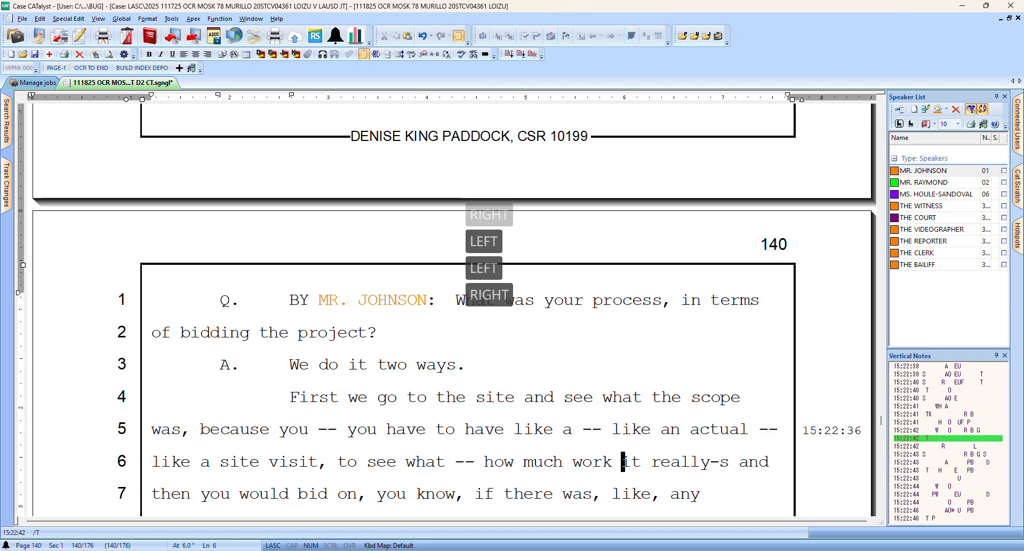
pyautogui.hotkey('ctrl', 'shift', 'Right')
pyautogui.hotkey('ctrl', 'shift', 'Right')
pyautogui.hotkey('ctrl', 'shift', 'Right')
pyautogui.hotkey('ctrl', 'shift', 'Right')
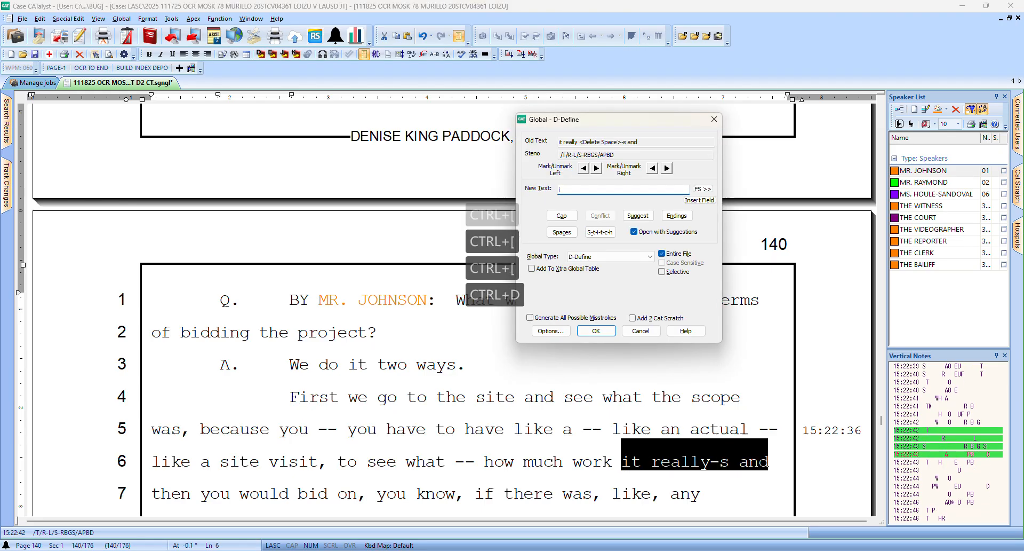
pyautogui.write('it really')
pyautogui.write('is and')
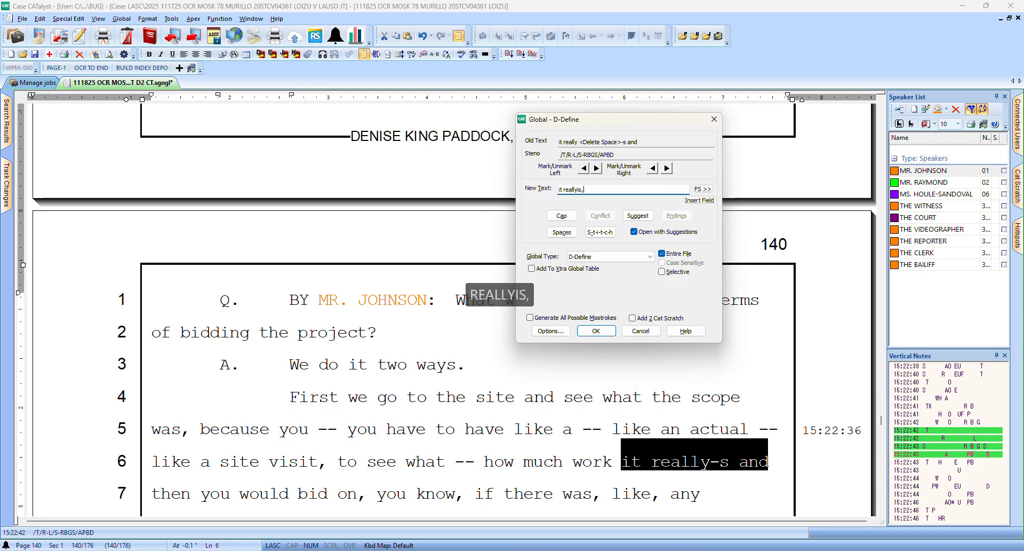
pyautogui.press('Return')
pyautogui.press('Return')
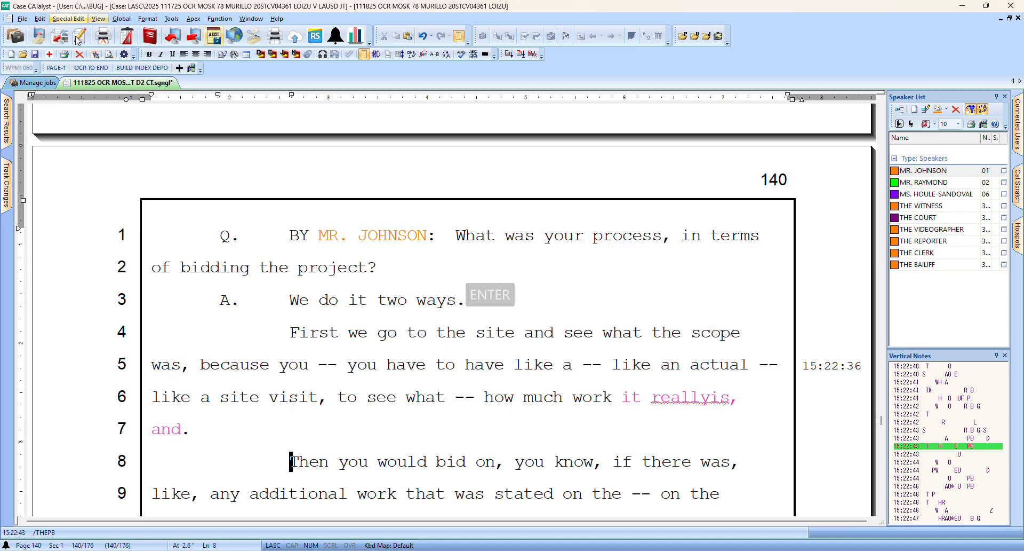
pyautogui.click(127, 21)
pyautogui.click(144, 30)
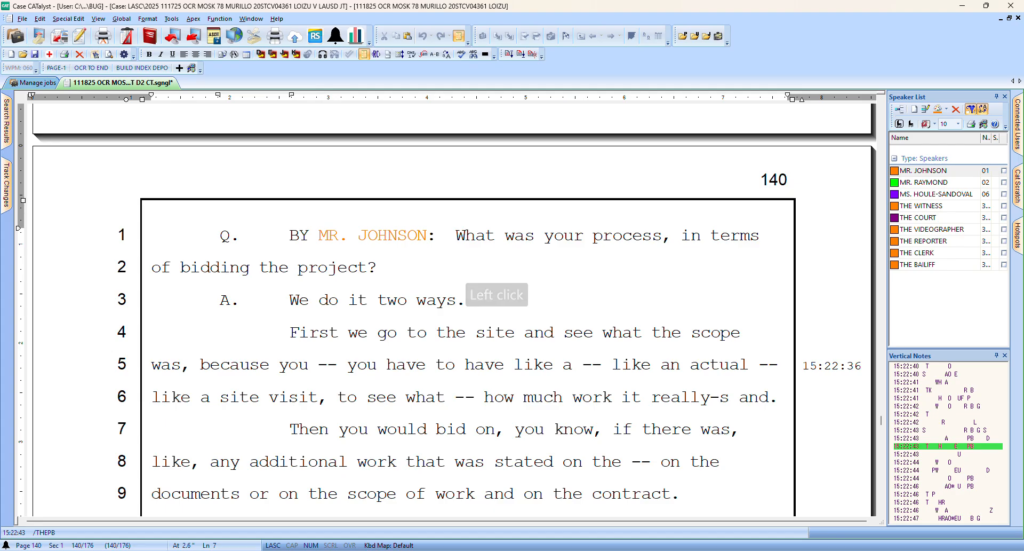
pyautogui.click(654, 398)
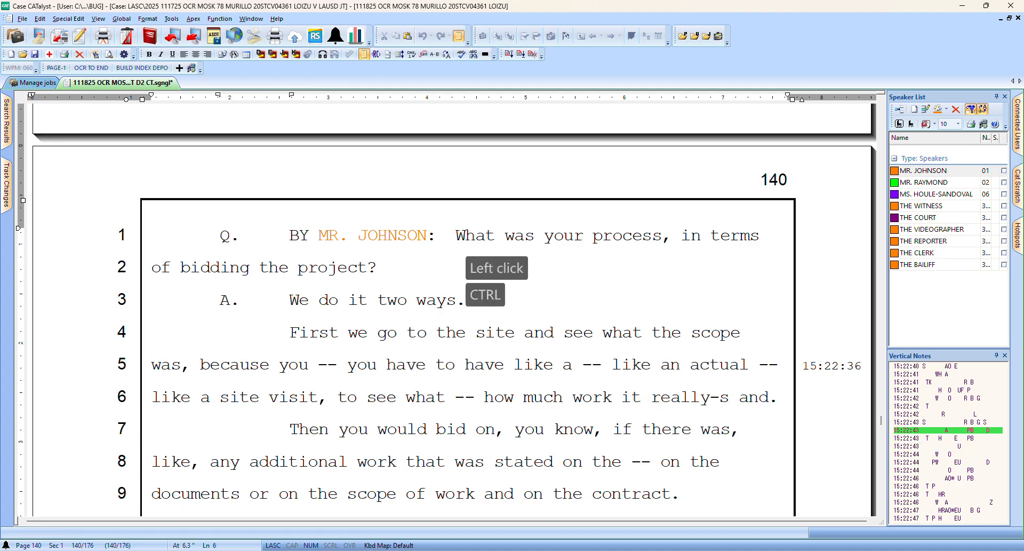
pyautogui.hotkey('ctrl', '[')
pyautogui.hotkey('ctrl', '[')
pyautogui.hotkey('ctrl', '[')
pyautogui.hotkey('ctrl', '[')
pyautogui.hotkey('ctrl', 'd')
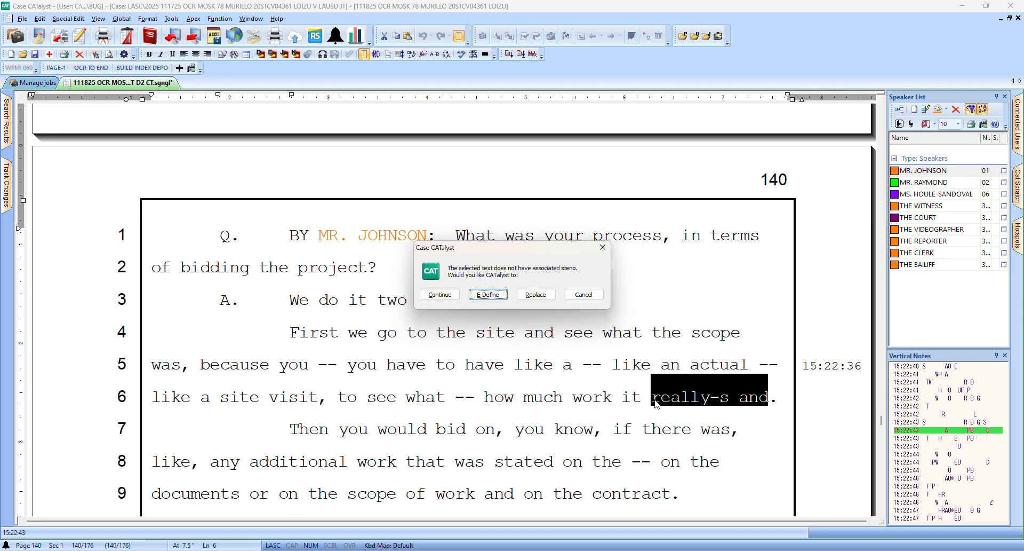
pyautogui.press('Escape')
pyautogui.press('Escape')
# Correct "really-s" to "really is" on page 140, line 6
pyautogui.press('Left')
pyautogui.press('Left')
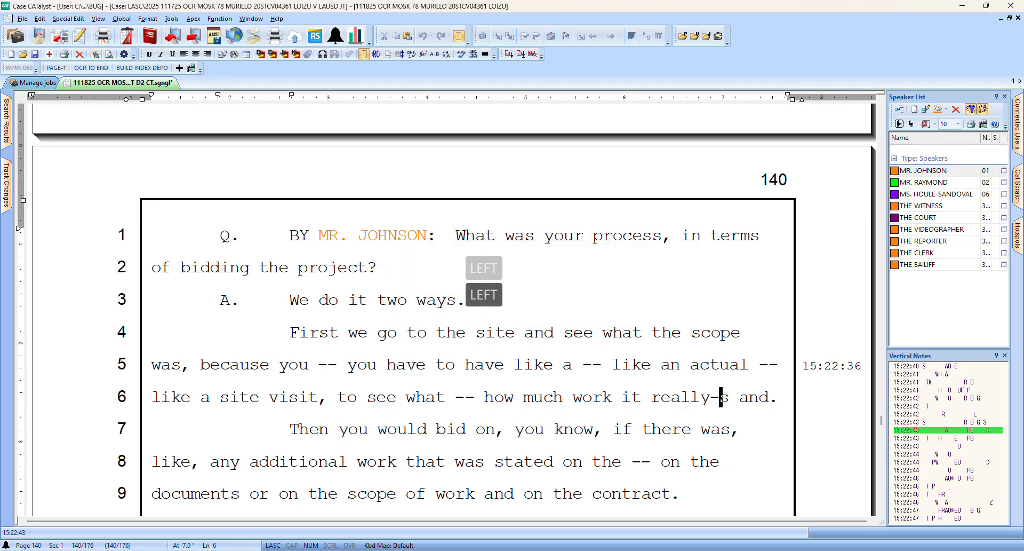
pyautogui.press('BackSpace')
pyautogui.write('i')
pyautogui.press('Right')
pyautogui.press('Right')
pyautogui.press('Right')
pyautogui.press('Right')
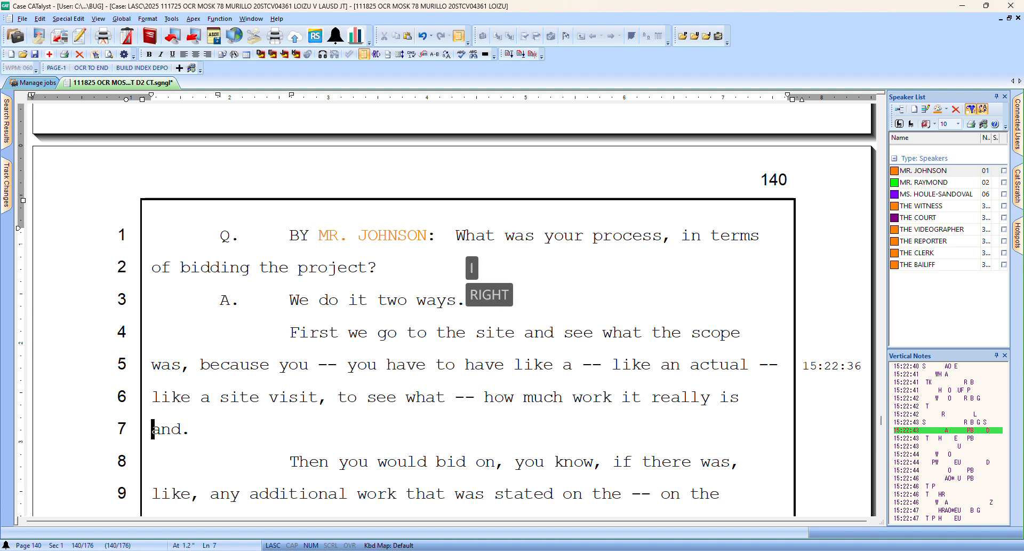
pyautogui.press('pagedown')
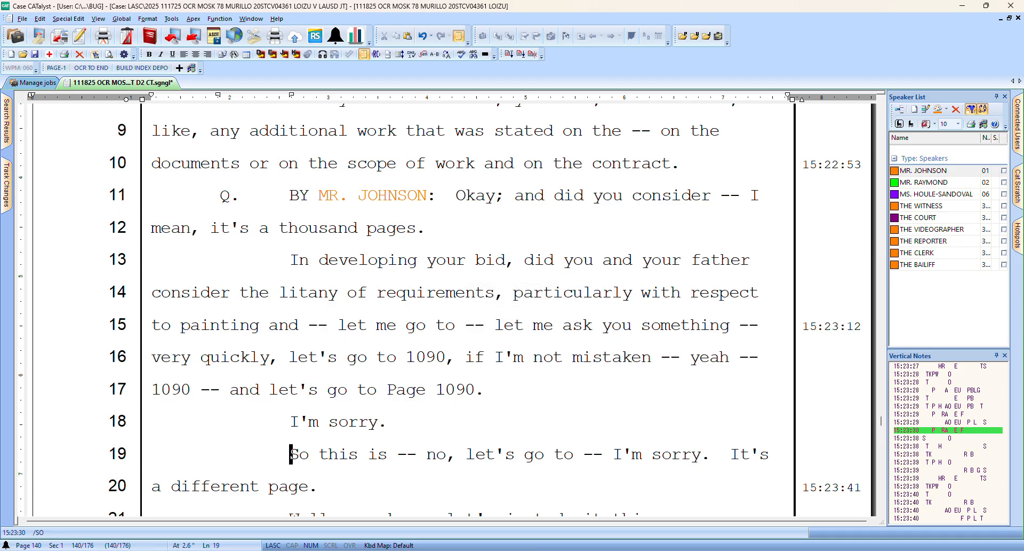
pyautogui.hotkey('ctrl', 'z')
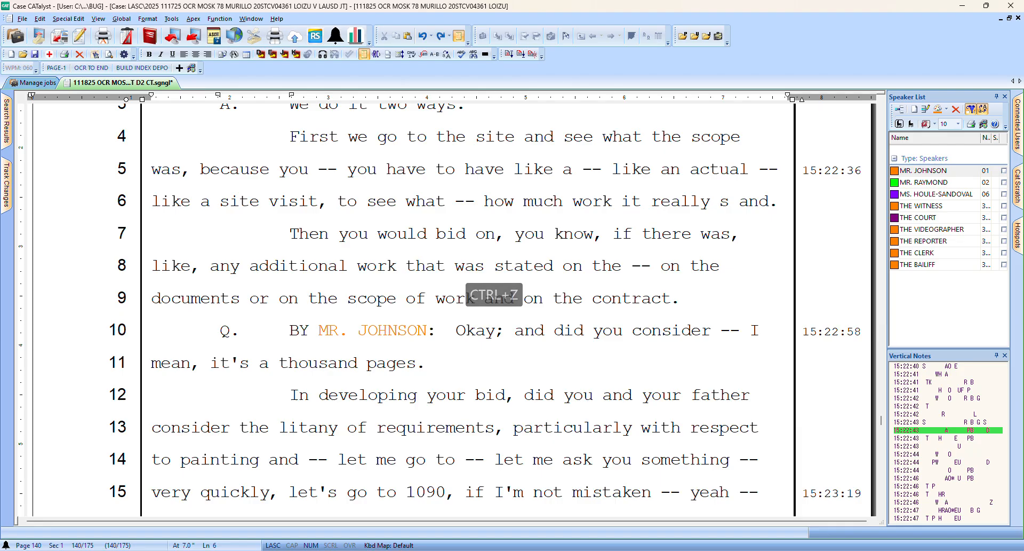
pyautogui.write('i')
pyautogui.press('Right')
pyautogui.press('Right')
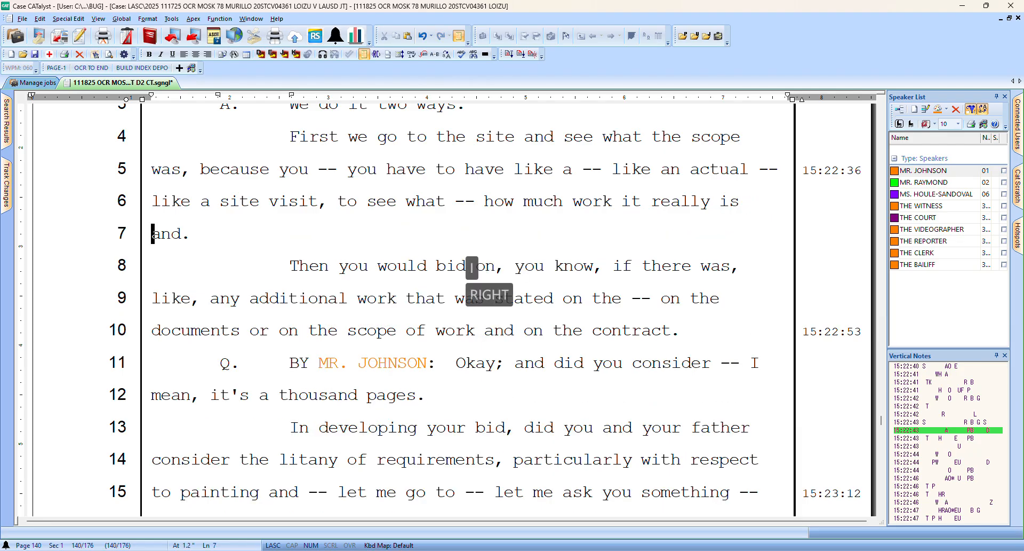
# Insert a comma after "really is" on page 140, line 6, and join "and" with "then you would bid on" into one sentence
pyautogui.press('Left')
pyautogui.press('Left')
pyautogui.press('Right')
pyautogui.press('Right')
pyautogui.press('Left')
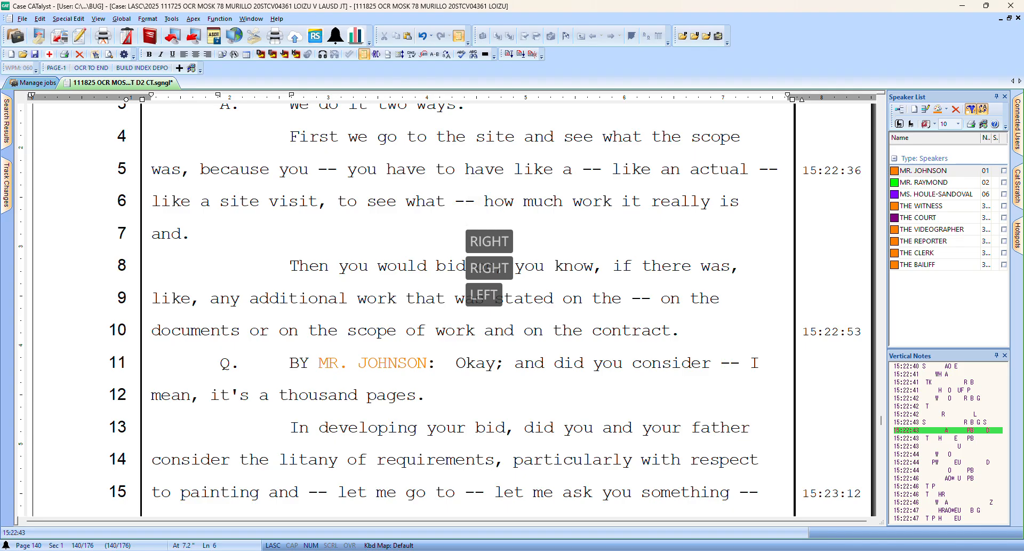
pyautogui.write(',')
pyautogui.press('Right')
pyautogui.press('Right')
pyautogui.press('Delete')
pyautogui.press('Delete')
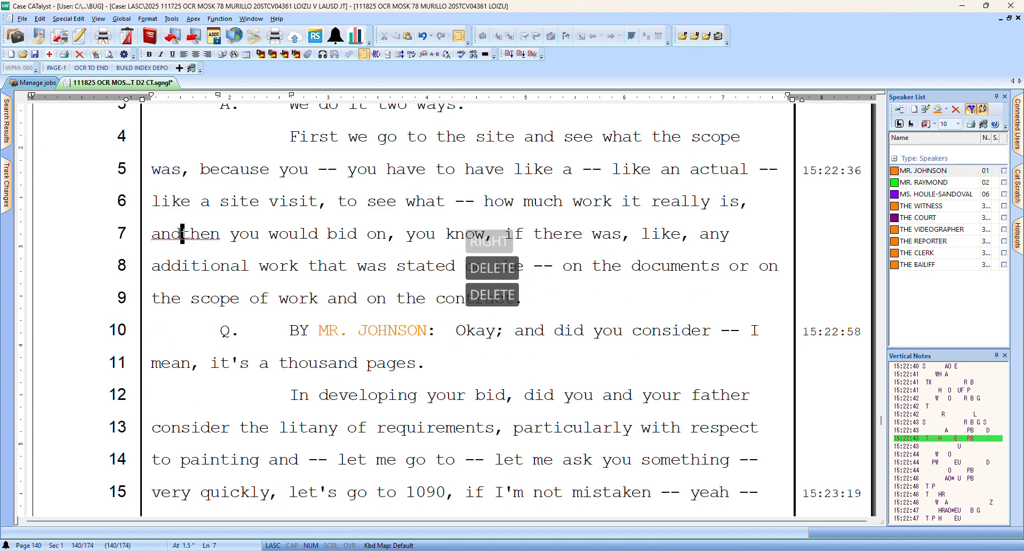
# Check the preceding exchange on pages 139 and 140, and delete the examining attorney's "BY" label from the question on page 140, line 10
pyautogui.scroll(3, 454, 310)
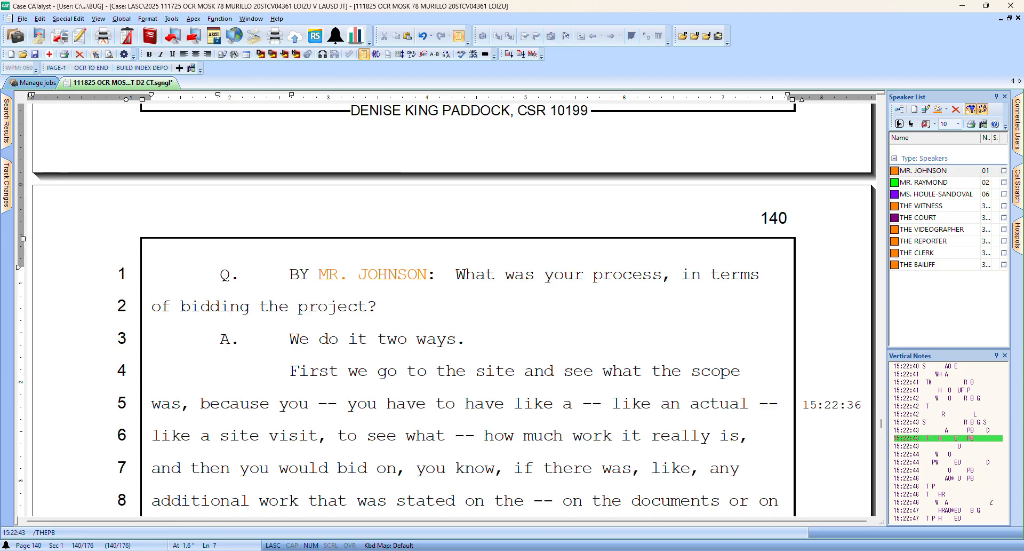
pyautogui.scroll(-1, 453, 309)
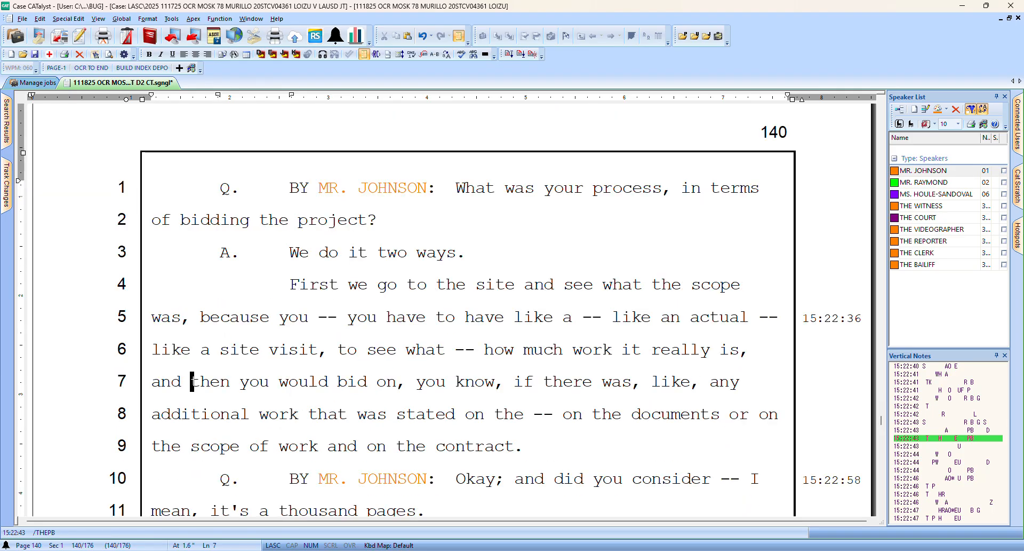
pyautogui.scroll(3, 453, 309)
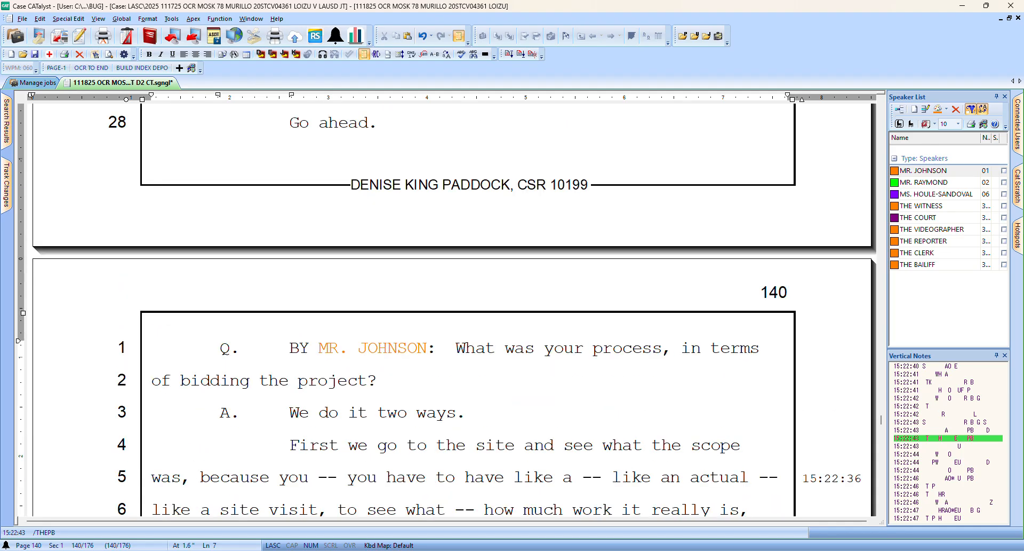
pyautogui.scroll(1, 454, 309)
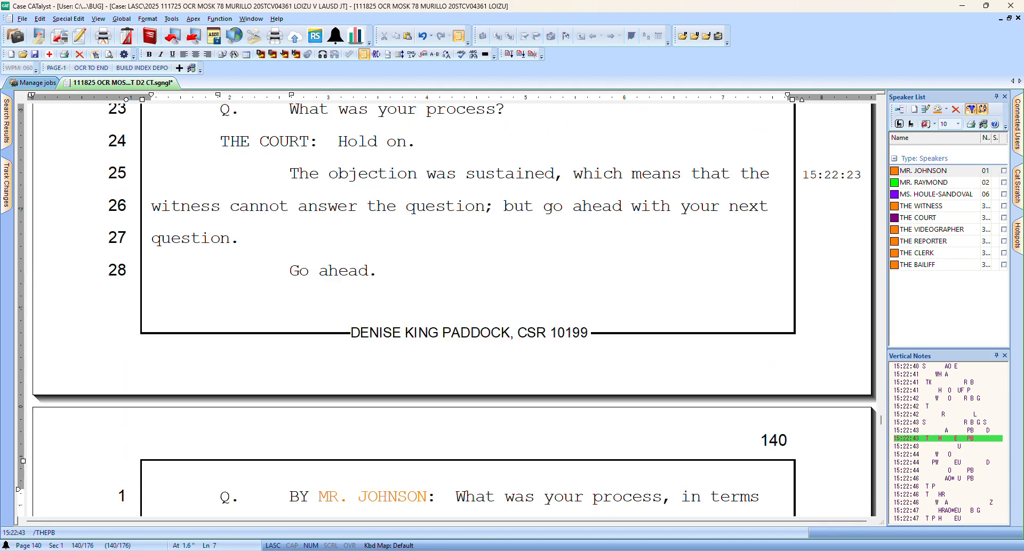
pyautogui.scroll(-5, 453, 310)
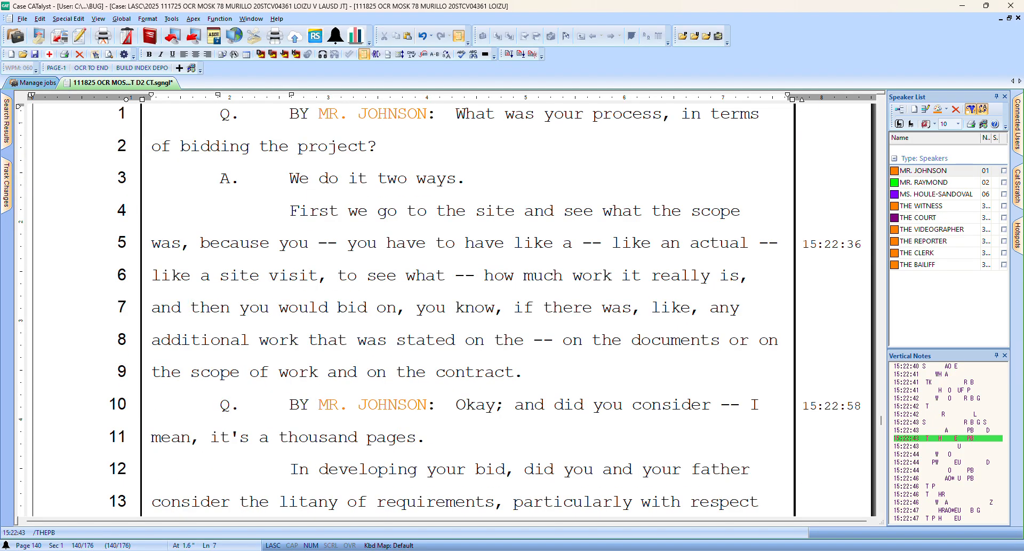
pyautogui.moveTo(288, 404); pyautogui.dragTo(434, 404)
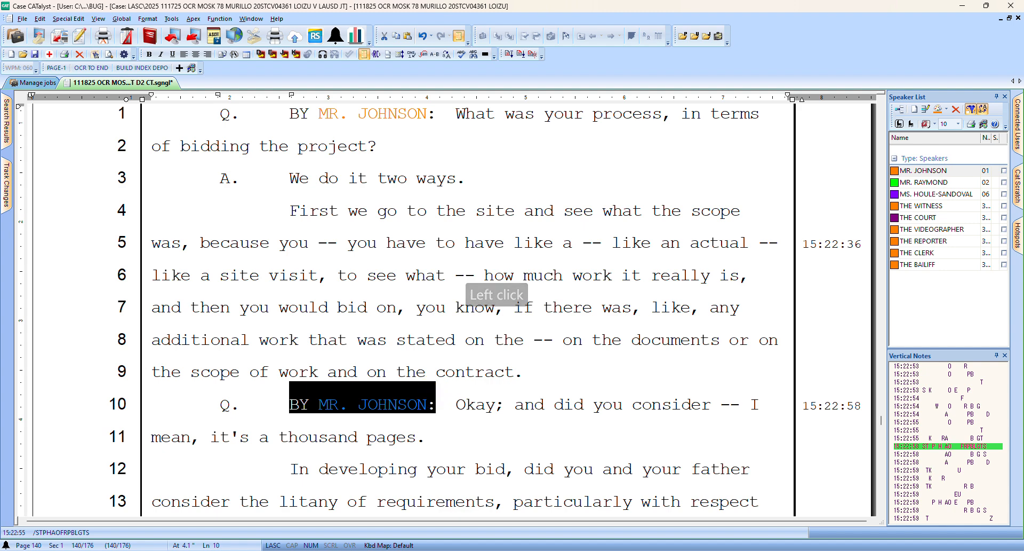
pyautogui.press('BackSpace')
# Proofread down to page 140, line 15, and change the comma after "very quickly" to a period, starting a new sentence with "Let's"
pyautogui.press('Right')
pyautogui.press('Right')
pyautogui.press('Right')
pyautogui.press('Down')
pyautogui.press('Down')
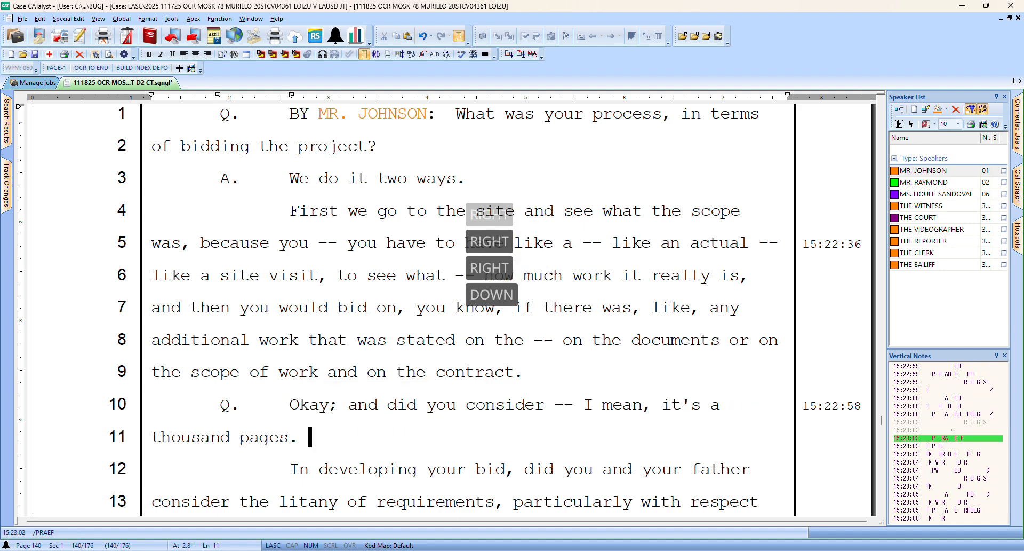
pyautogui.press('Down')
pyautogui.press('Down')
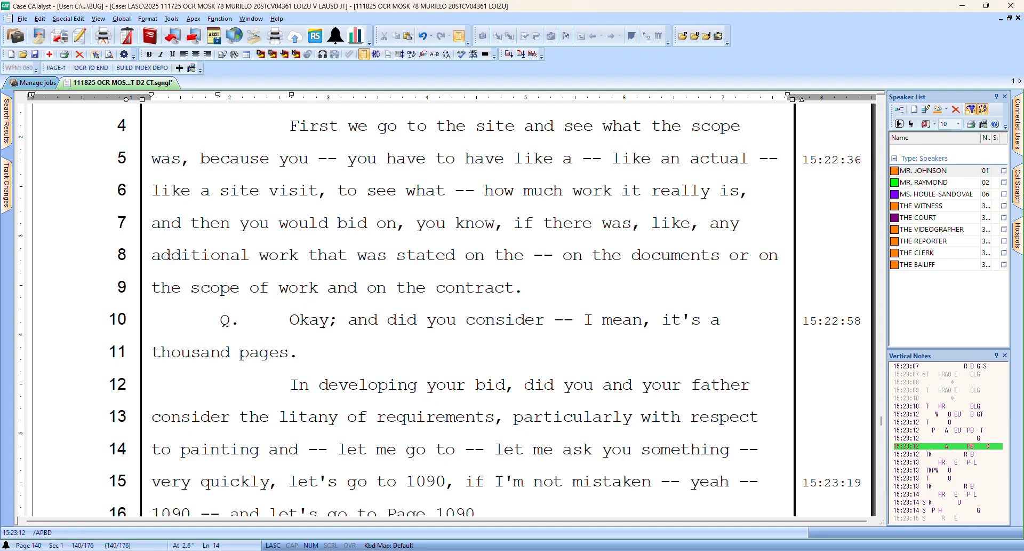
pyautogui.press('Down')
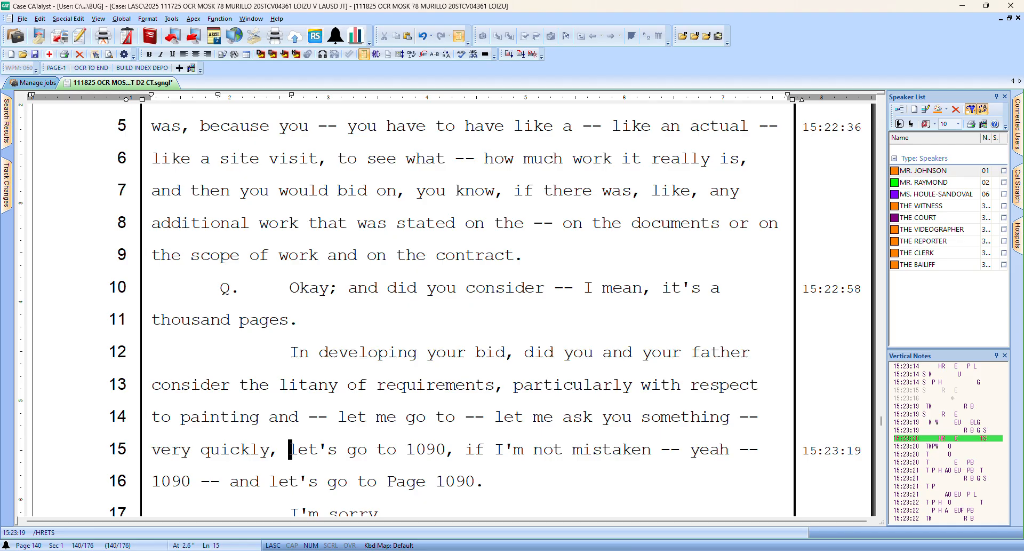
pyautogui.write('.')
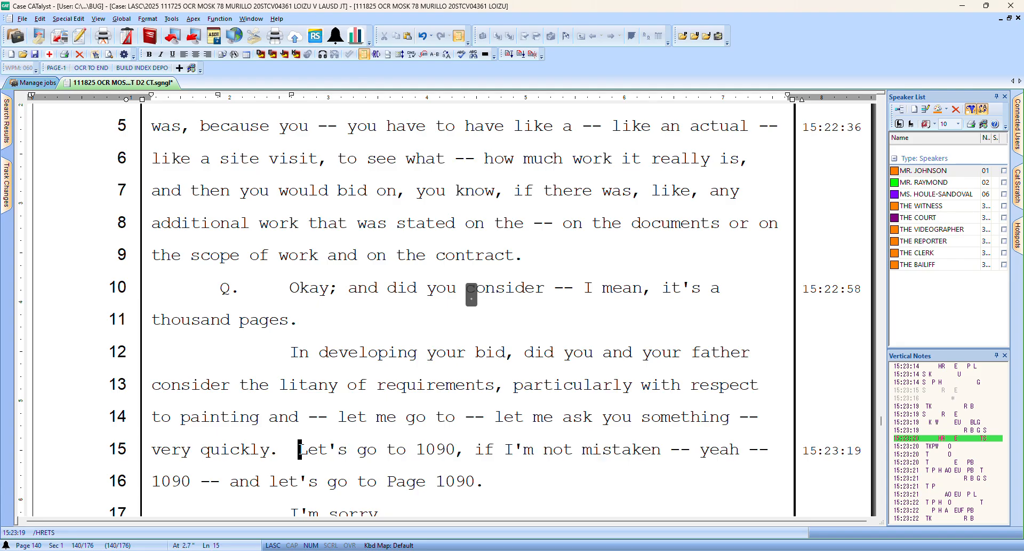
# End the sentence "Let's go to 1090" on page 140, line 15, with a period and start a new paragraph at "If I'm not mistaken"
pyautogui.press('Right')
pyautogui.press('Right')
pyautogui.press('Right')
pyautogui.press('Right')
pyautogui.press('Right')
pyautogui.press('Right')
pyautogui.press('Right')
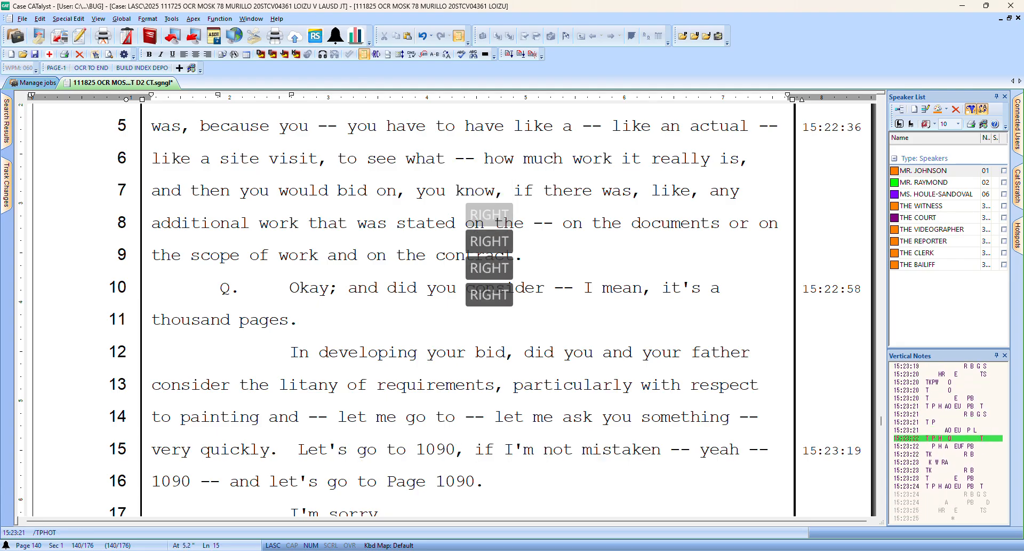
pyautogui.press('Left')
pyautogui.press('Left')
pyautogui.press('Left')
pyautogui.press('Left')
pyautogui.write('.')
pyautogui.press('Return')
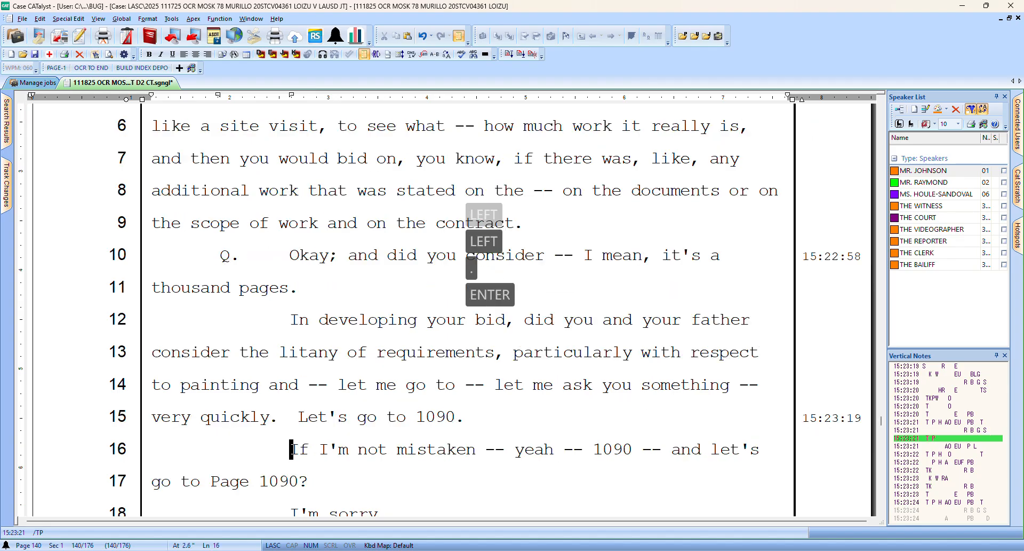
# Replace the question mark after "go to Page 1090" on page 140, line 17, with a period
pyautogui.press('Right')
pyautogui.press('Right')
pyautogui.press('Right')
pyautogui.press('Right')
pyautogui.press('Down')
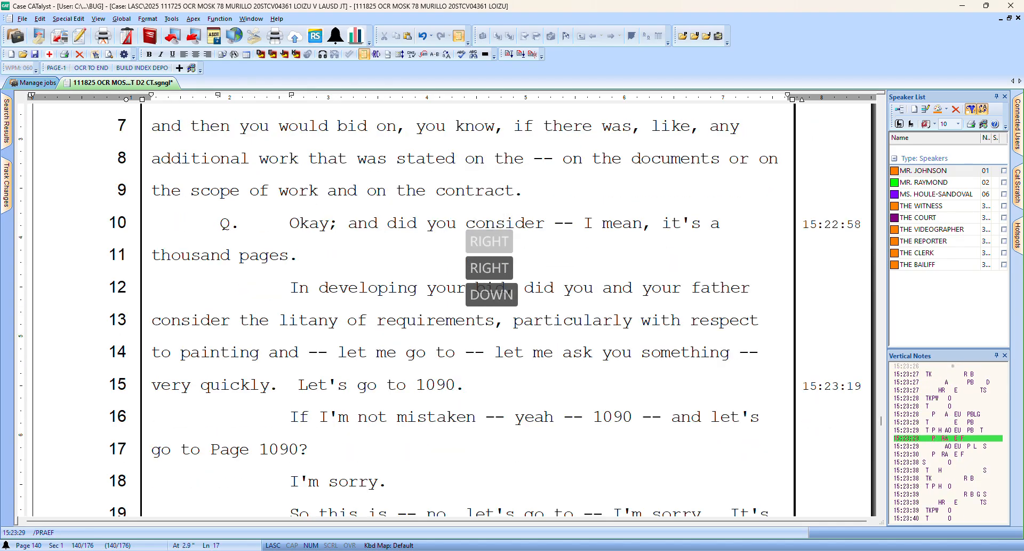
pyautogui.write('.')
# Start a new paragraph at "It's a different page" after "I'm sorry" on page 140, line 19
pyautogui.press('Down')
pyautogui.press('Down')
pyautogui.press('Down')
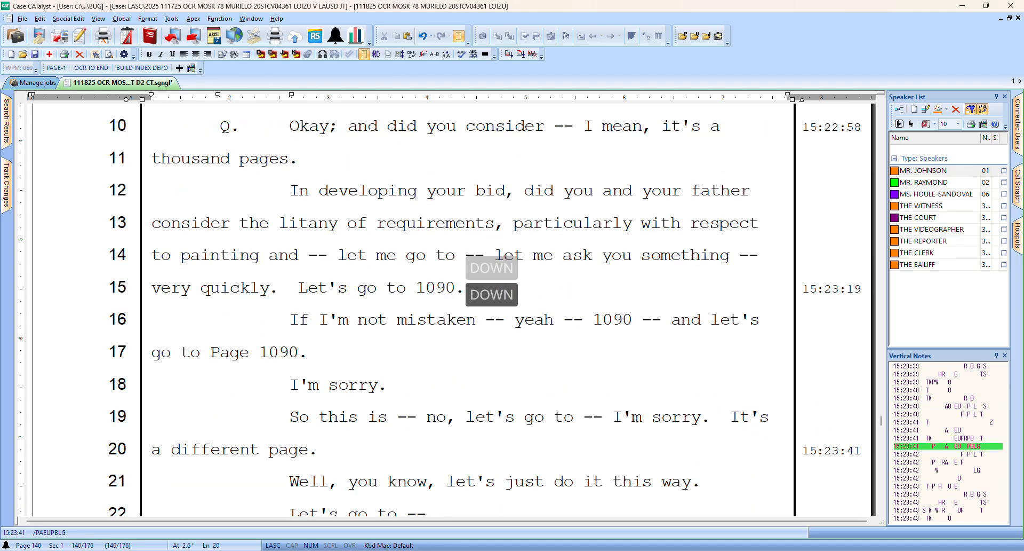
pyautogui.press('Left')
pyautogui.press('Left')
pyautogui.press('Left')
pyautogui.press('Right')
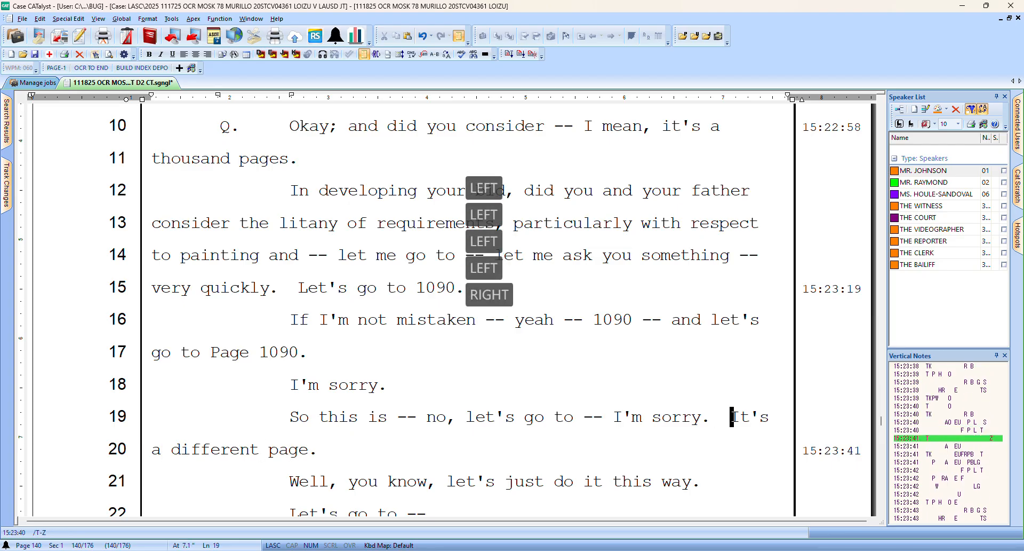
pyautogui.press('Return')
# Proofread the transcript from page 140, line 20, through page 141, line 21, checking punctuation, parentheticals and speaker labels
pyautogui.press('Down')
pyautogui.press('Down')
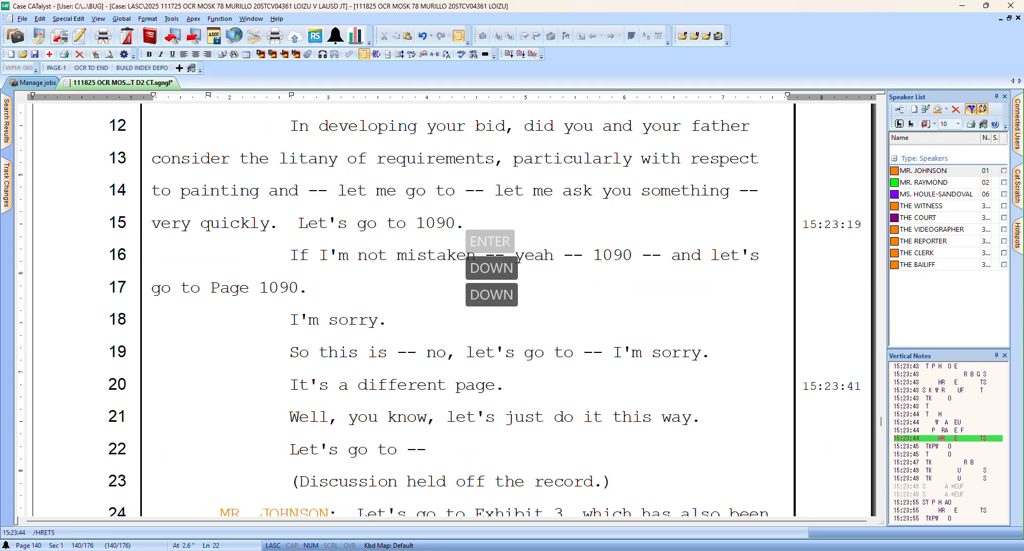
pyautogui.press('Down')
pyautogui.press('Down')
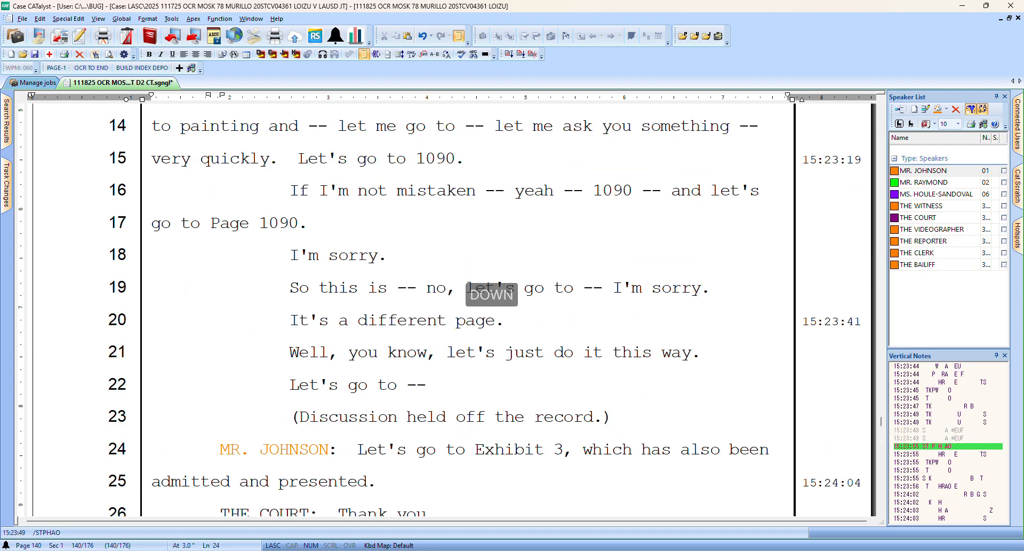
pyautogui.press('Down')
pyautogui.press('Down')
pyautogui.press('Down')
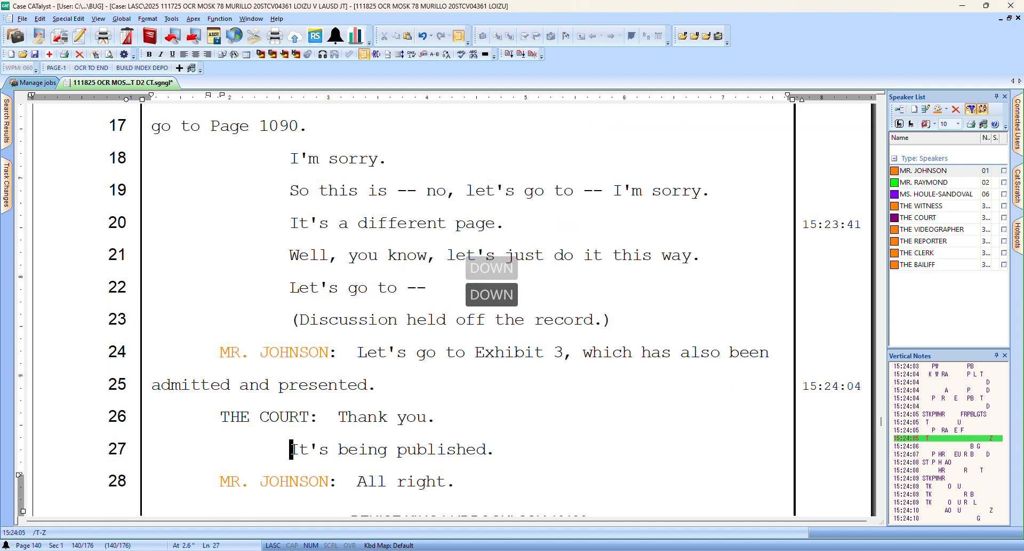
pyautogui.press('Down')
pyautogui.press('Down')
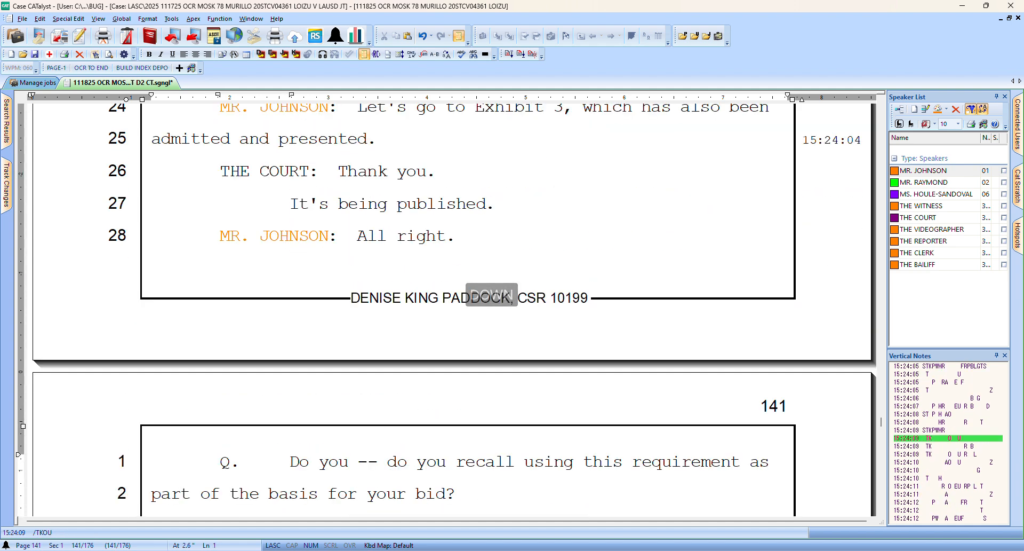
pyautogui.press('Down')
pyautogui.press('Down')
pyautogui.press('Down')
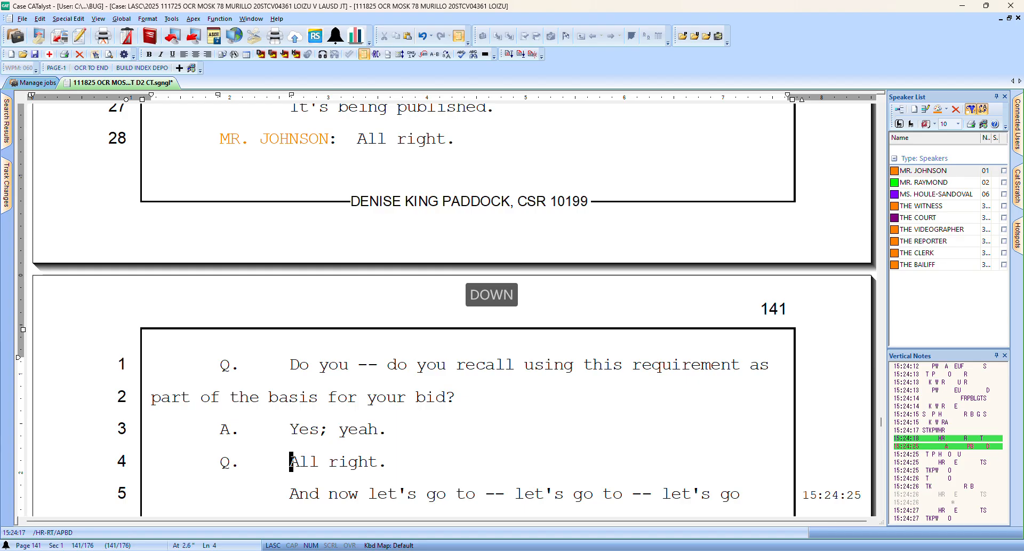
pyautogui.press('Down')
pyautogui.press('Down')
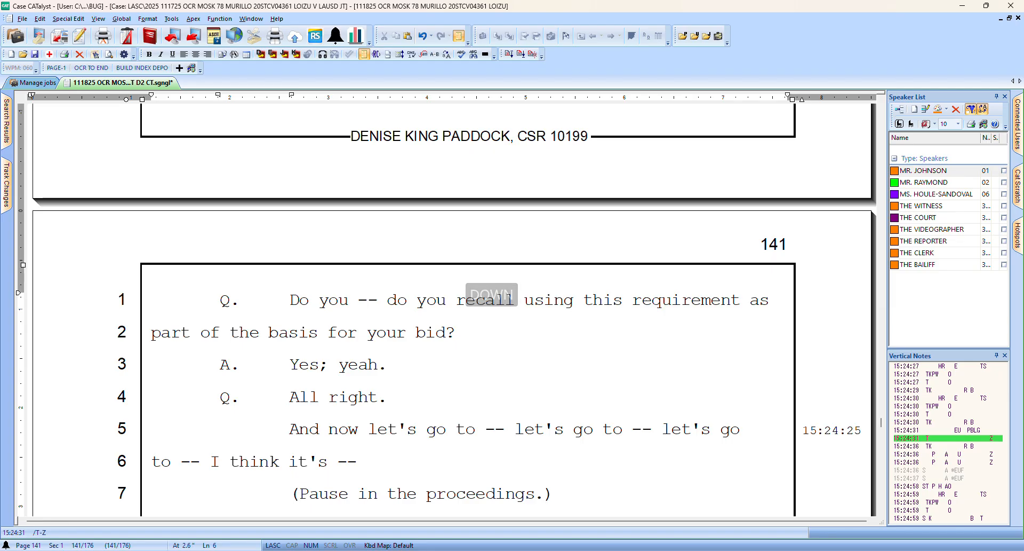
pyautogui.press('Down')
pyautogui.press('Down')
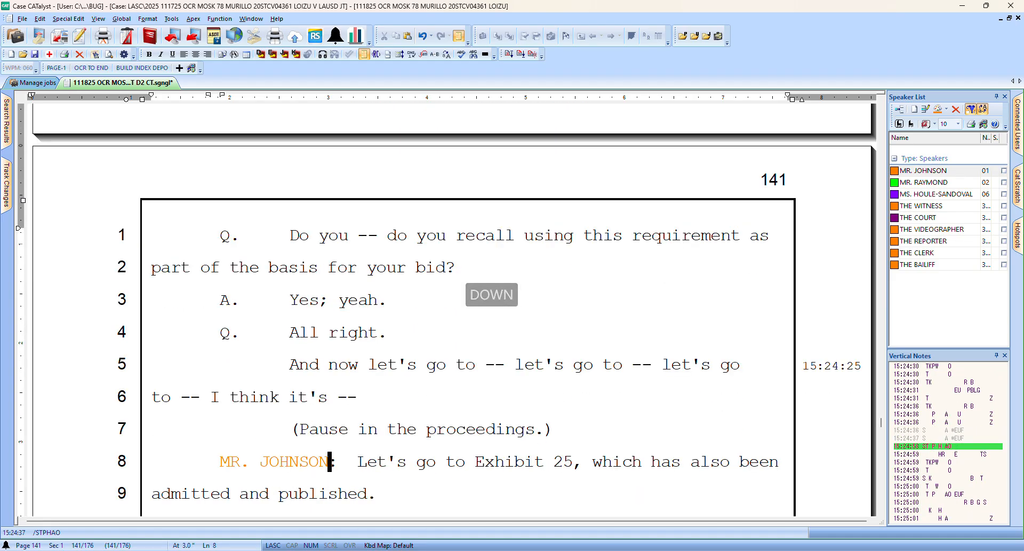
pyautogui.press('Down')
pyautogui.press('Down')
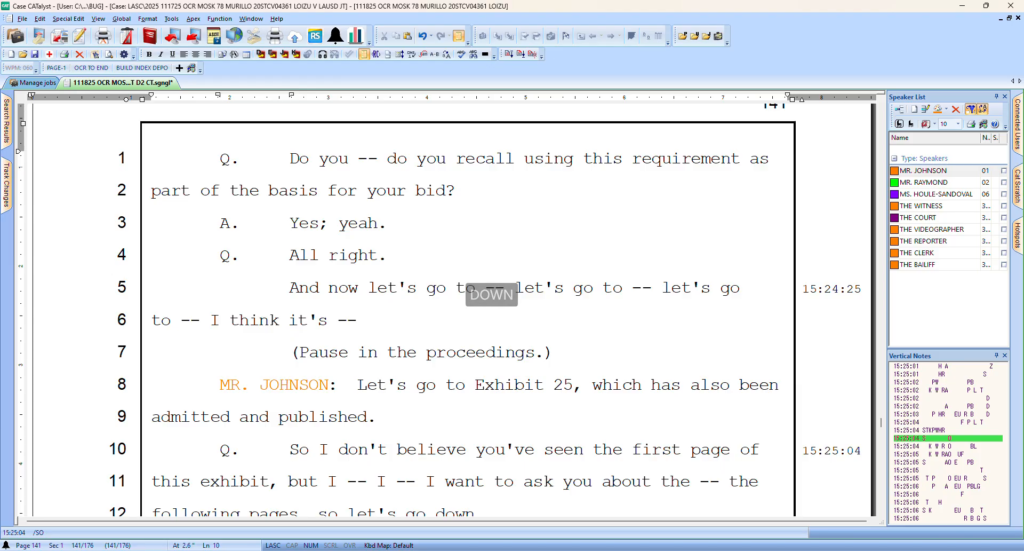
pyautogui.press('Down')
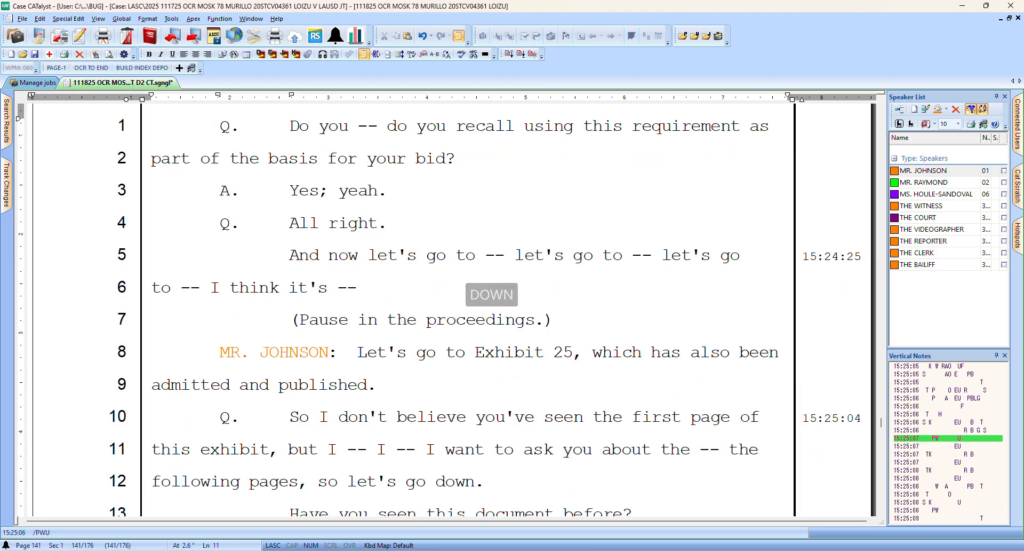
pyautogui.press('Down')
pyautogui.press('Down')
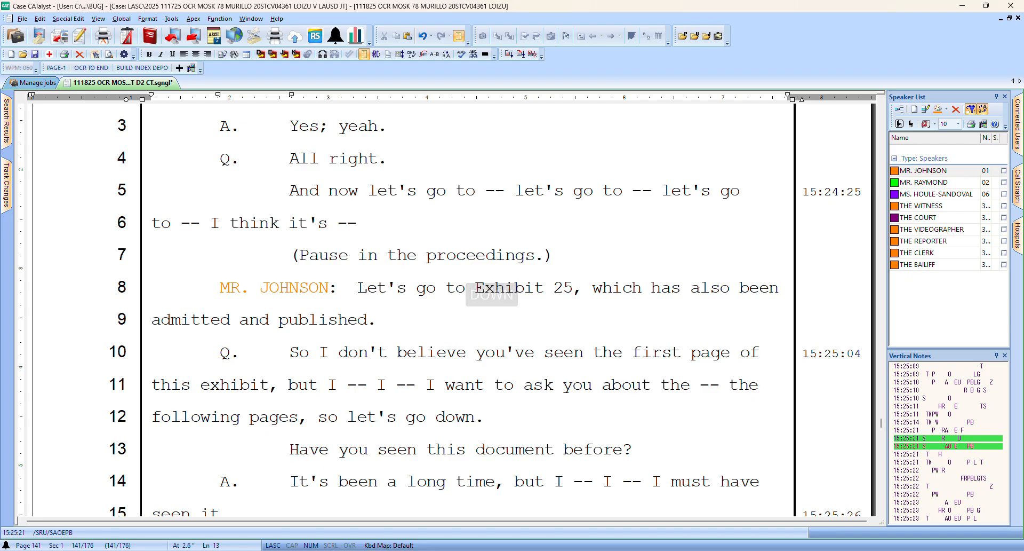
pyautogui.press('Down')
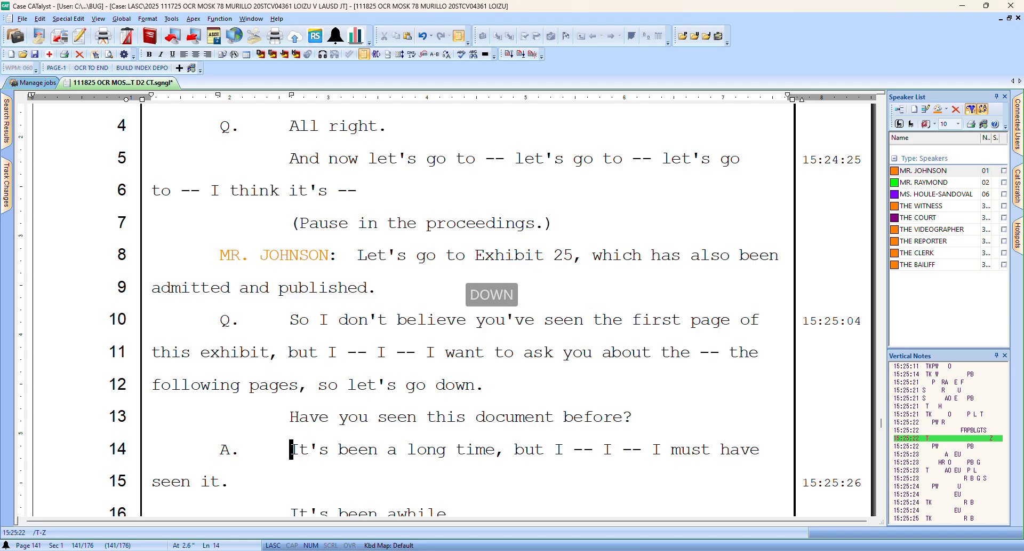
pyautogui.press('Down')
pyautogui.press('Down')
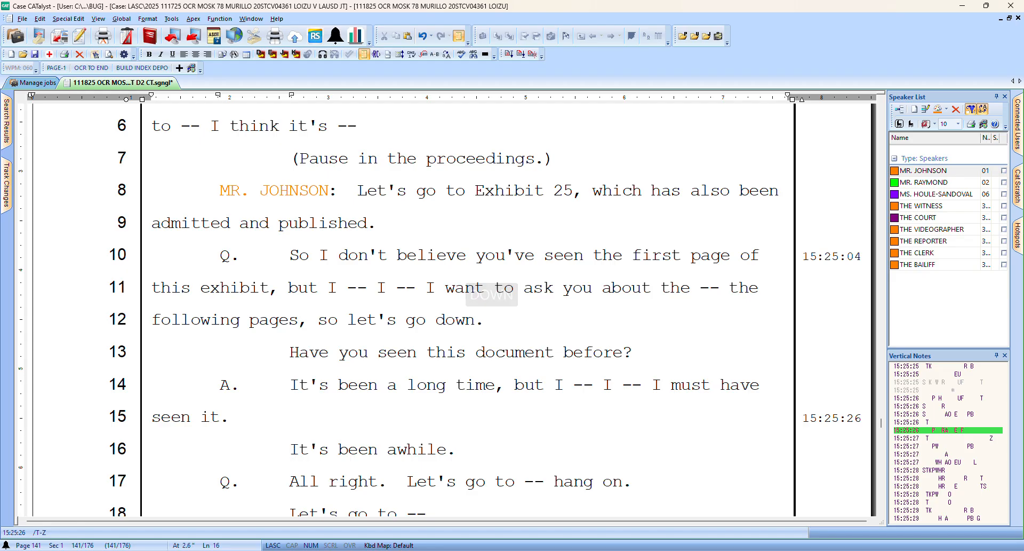
pyautogui.press('Down')
pyautogui.press('Down')
pyautogui.press('Down')
pyautogui.press('Down')
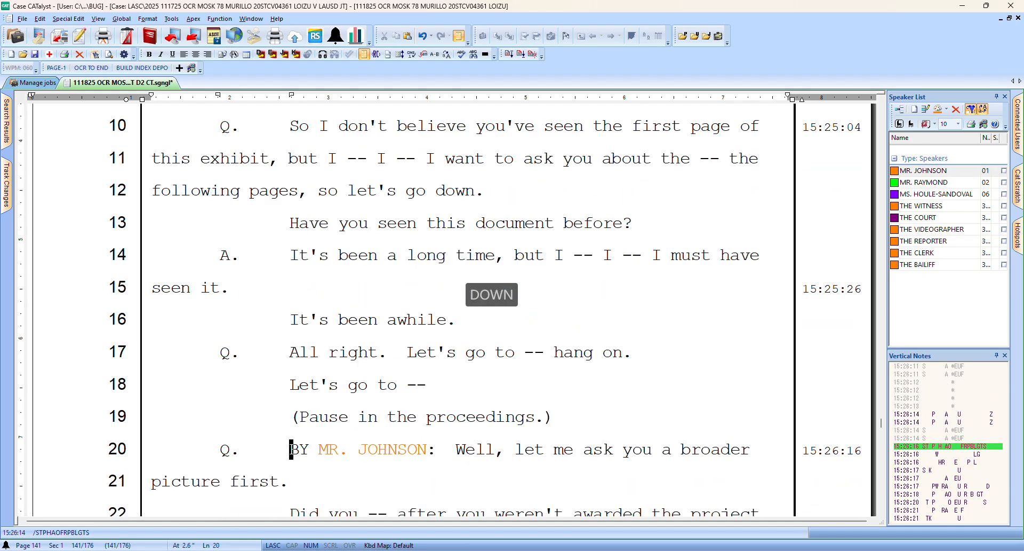
pyautogui.press('Down')
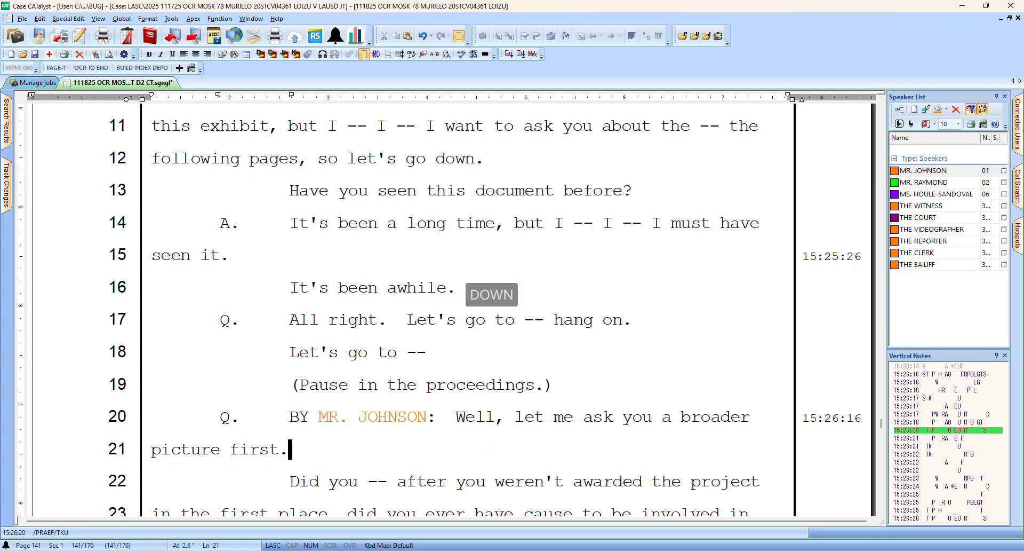
# Try a comma between "picture" and "first" on page 141, line 21, and remove it
pyautogui.press('Left')
pyautogui.press('Left')
pyautogui.press('Left')
pyautogui.press('Left')
pyautogui.press('Left')
pyautogui.press('Left')
pyautogui.press('Left')
pyautogui.write(',')
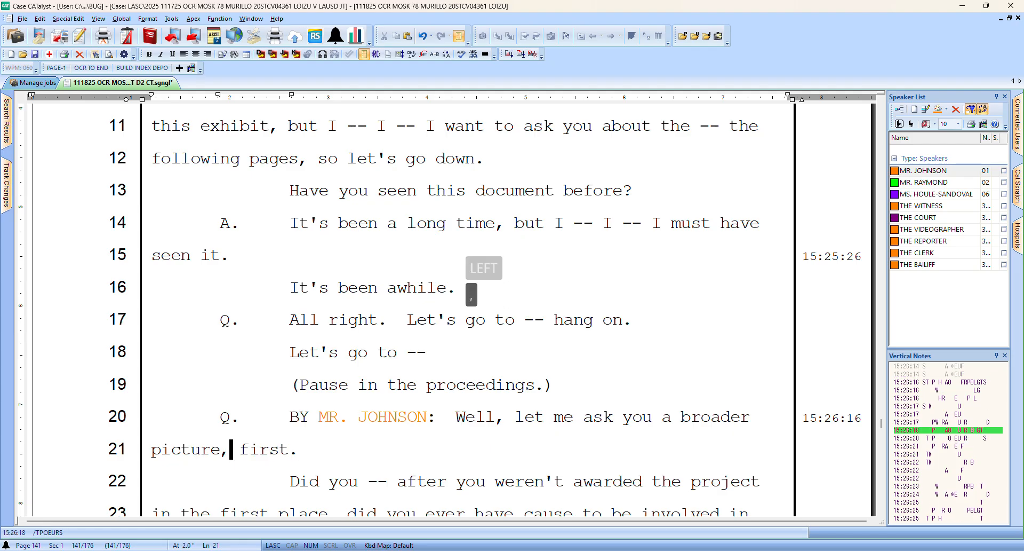
pyautogui.press('Right')
pyautogui.press('Right')
pyautogui.press('Right')
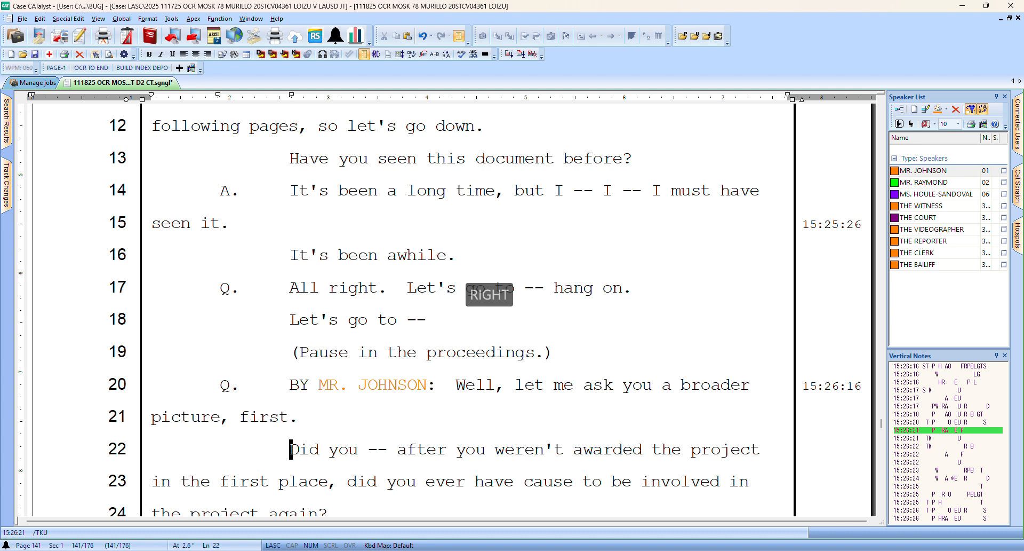
pyautogui.press('Up')
pyautogui.press('Left')
pyautogui.press('Left')
pyautogui.press('Delete')
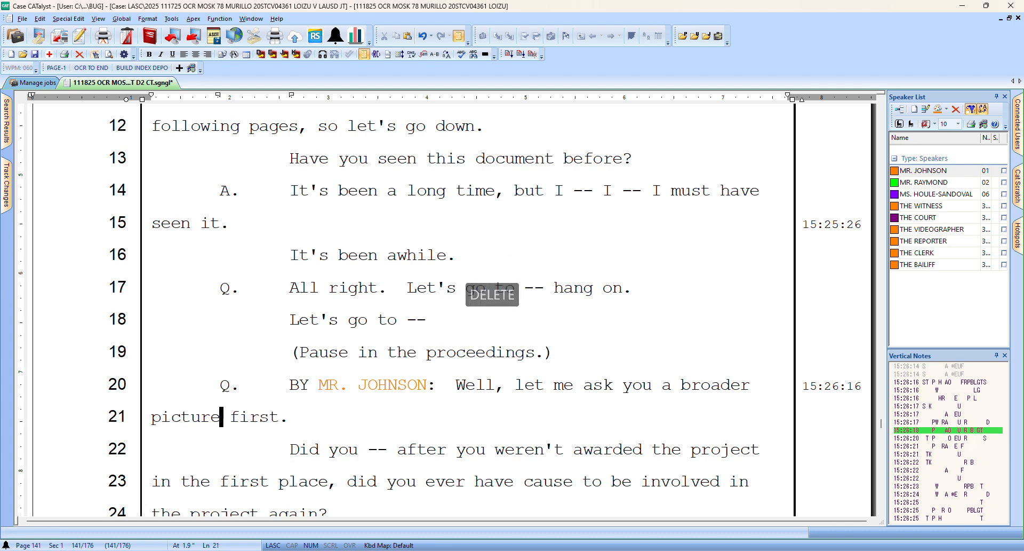
# Insert a comma after "picture" on page 141, line 21, and continue proofreading to line 23
pyautogui.write(',')
pyautogui.press('Down')
pyautogui.press('Down')
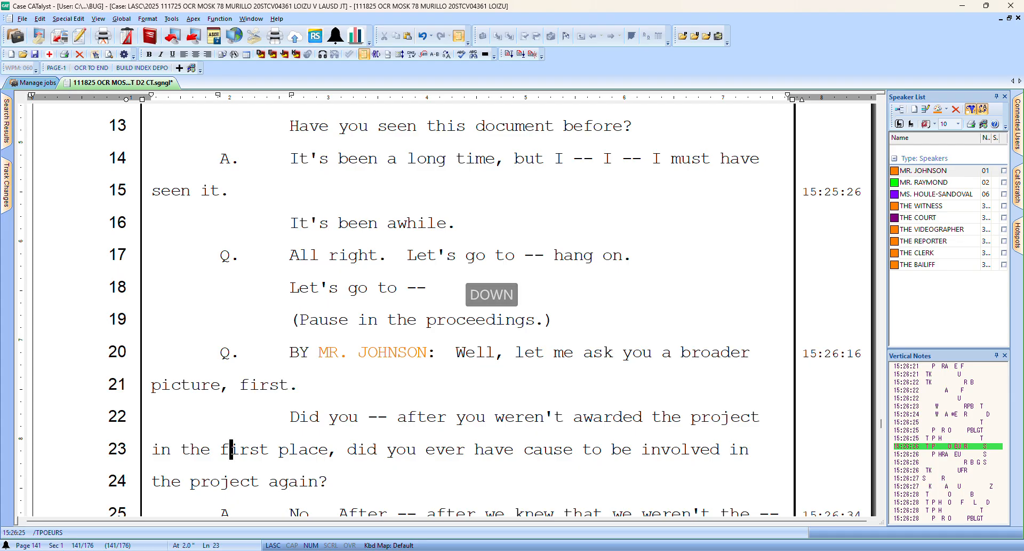
# Proofread page 141 from line 22 to line 27, checking wording and punctuation against the steno notes
pyautogui.press('Left')
pyautogui.press('Left')
pyautogui.press('Left')
pyautogui.press('Left')
pyautogui.press('Left')
pyautogui.press('Left')
pyautogui.press('Left')
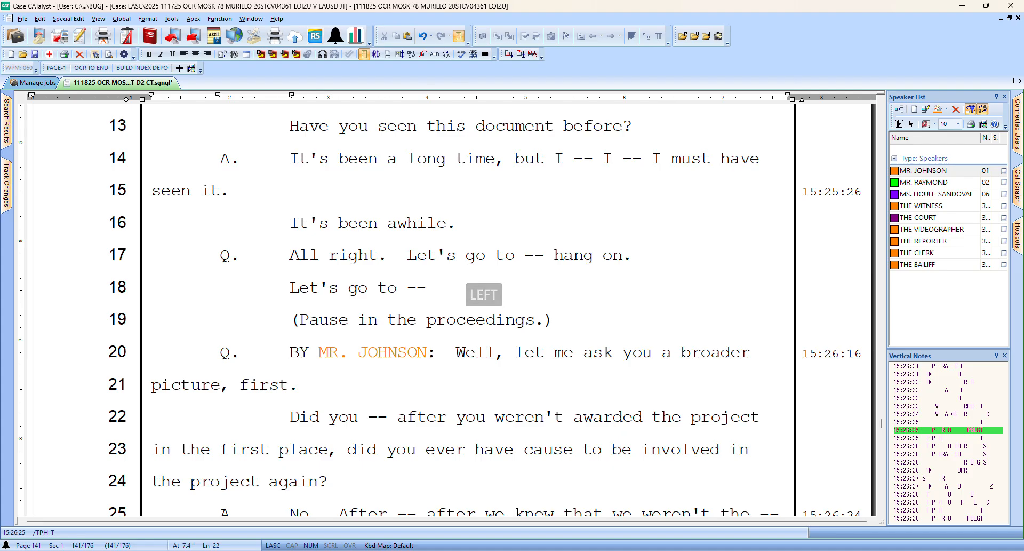
pyautogui.press('Down')
pyautogui.press('Down')
pyautogui.press('Down')
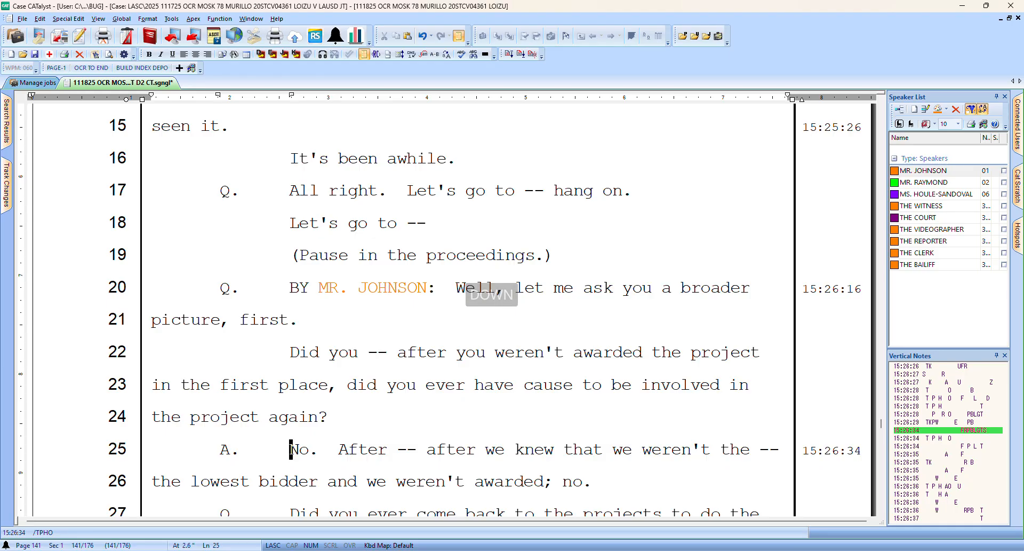
pyautogui.press('Down')
pyautogui.press('Down')
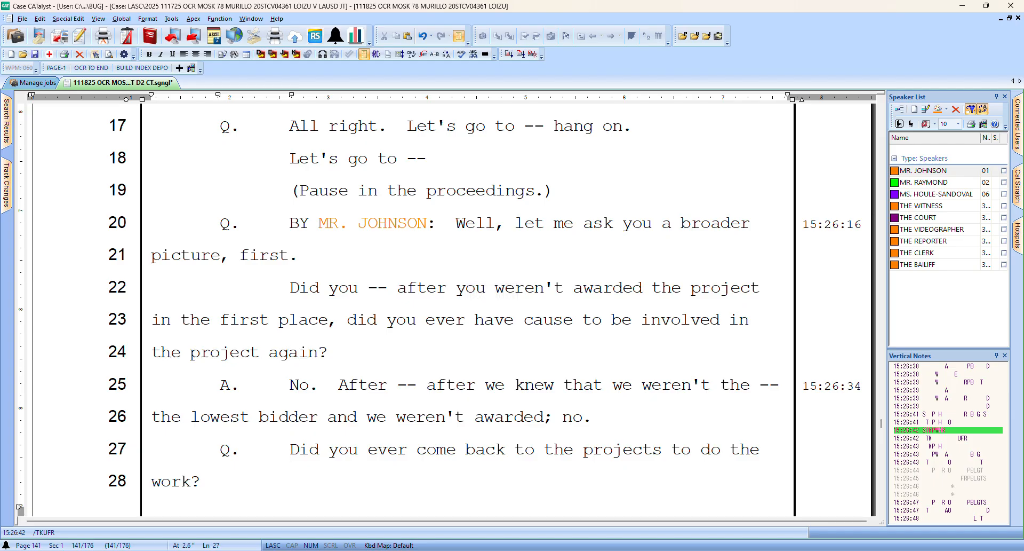
# Replace the semicolon between "awarded" and "no" with a comma on page 141, line 26
pyautogui.press('Left')
pyautogui.press('Left')
pyautogui.press('Left')
pyautogui.press('Left')
pyautogui.press('Left')
pyautogui.write(',')
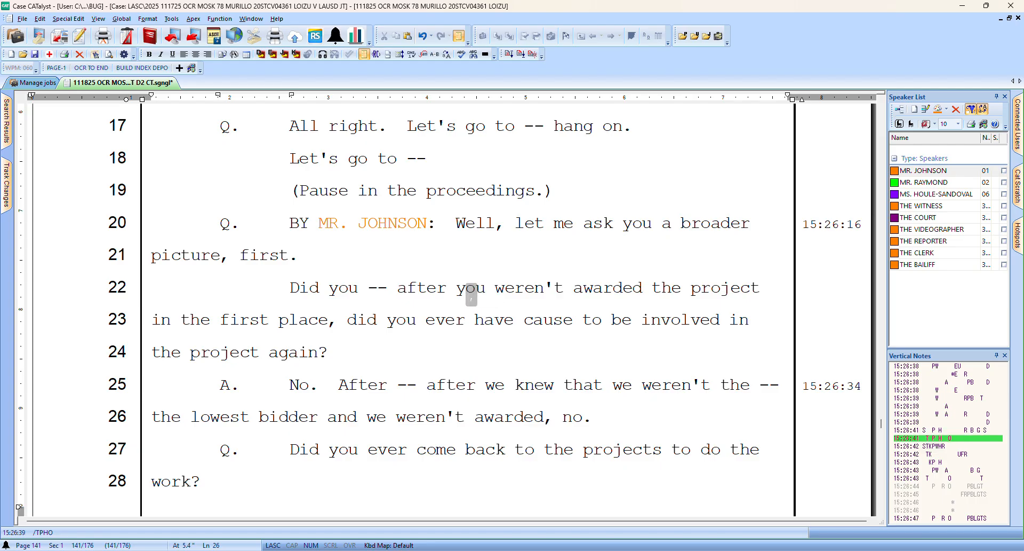
# Proofread from page 141, line 27, to page 142, line 2, rechecking the phrase "the projects to do the work"
pyautogui.press('Down')
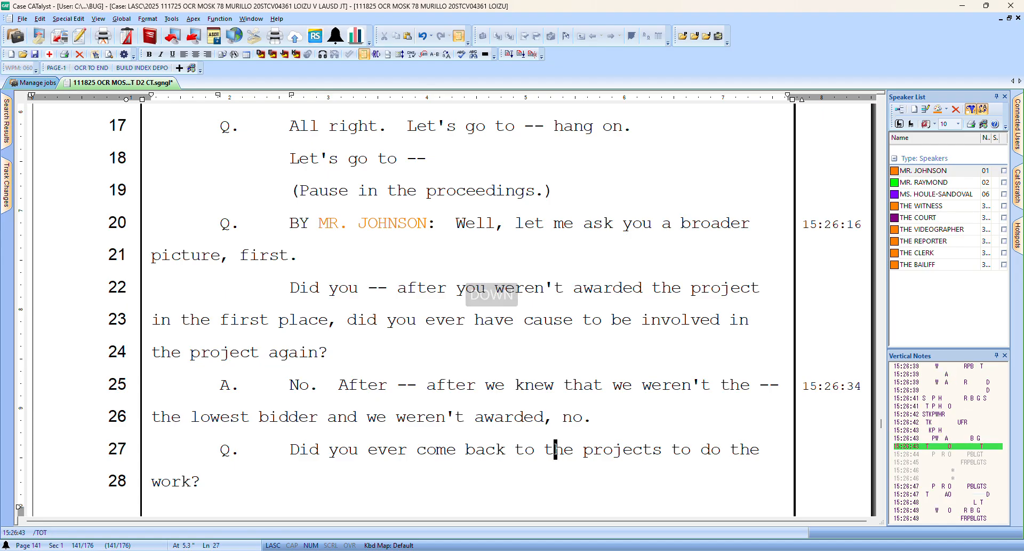
pyautogui.press('Down')
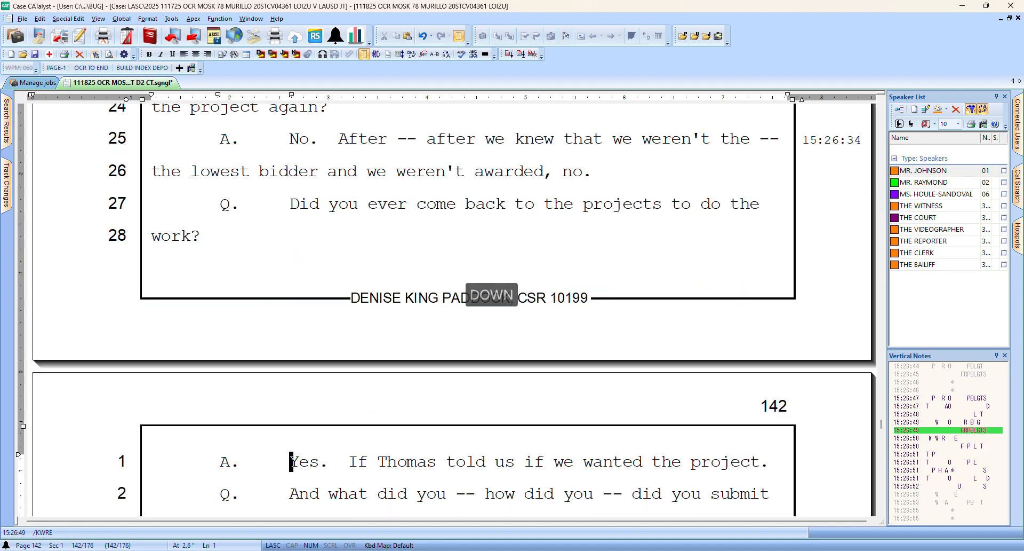
pyautogui.press('Up')
pyautogui.press('Left')
pyautogui.press('Left')
pyautogui.press('Left')
pyautogui.press('Left')
pyautogui.press('Left')
pyautogui.press('Left')
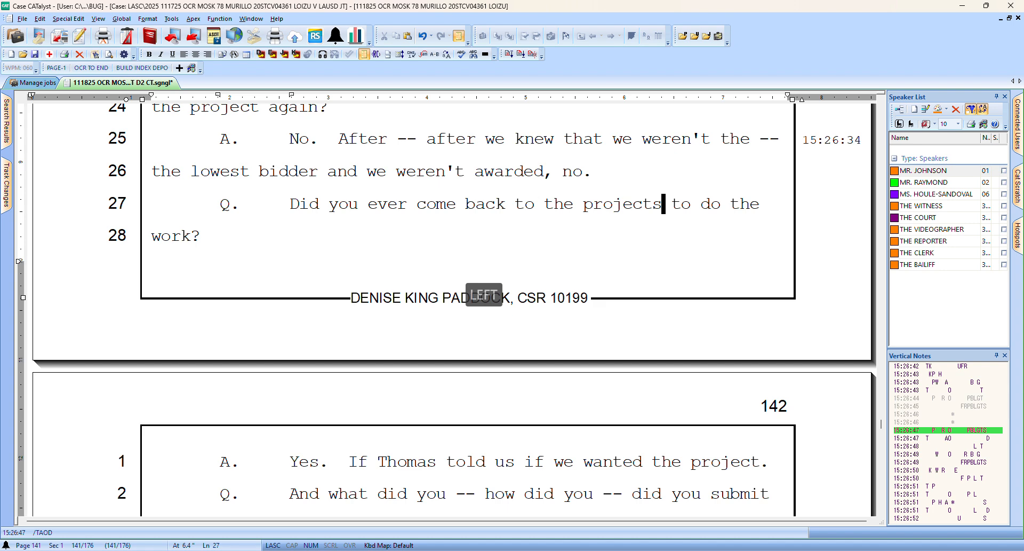
pyautogui.press('Down')
pyautogui.press('Down')
pyautogui.press('Down')
pyautogui.press('Up')
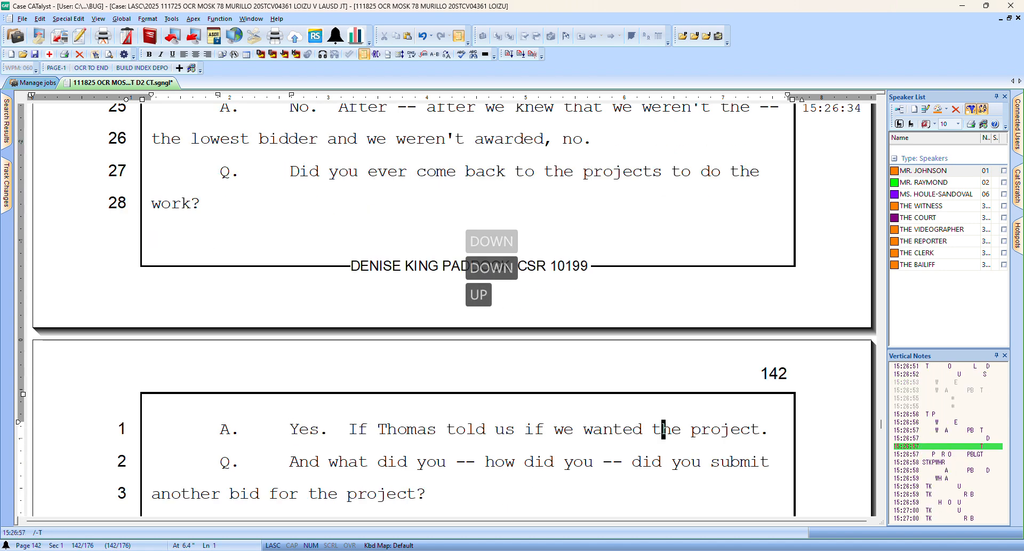
# Change the answer "Yes" to "Yeah" at the start of page 142, line 1
pyautogui.press('Left')
pyautogui.press('Left')
pyautogui.press('Left')
pyautogui.press('Left')
pyautogui.press('Left')
pyautogui.press('Left')
pyautogui.press('Left')
pyautogui.press('Left')
pyautogui.press('Right')
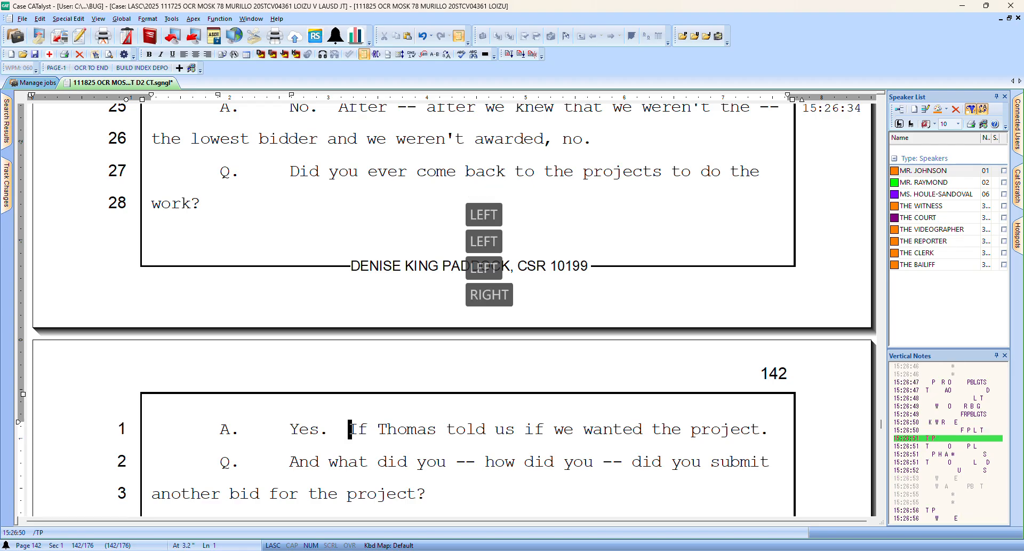
pyautogui.press('Left')
pyautogui.press('Left')
pyautogui.press('[')
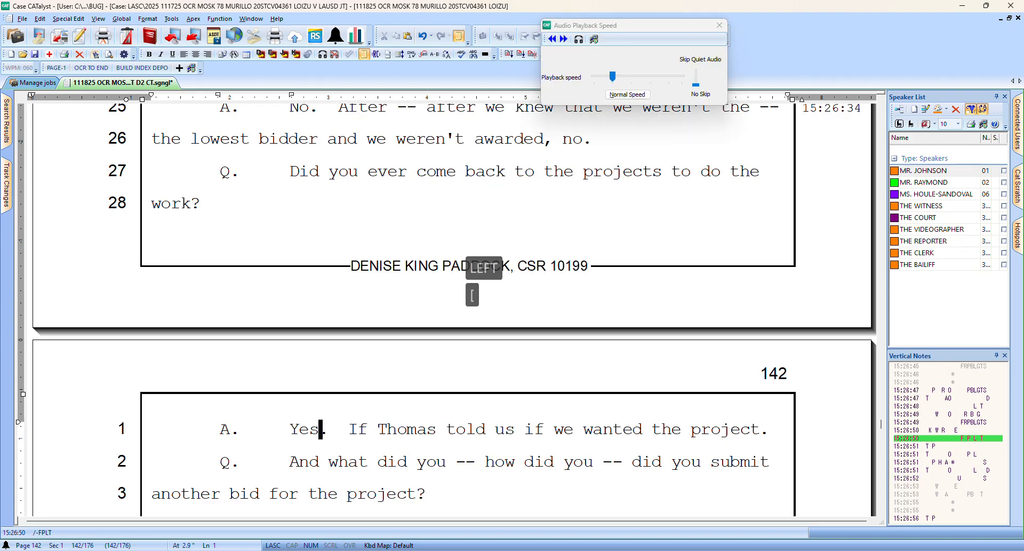
pyautogui.press('BackSpace')
pyautogui.write('ah')
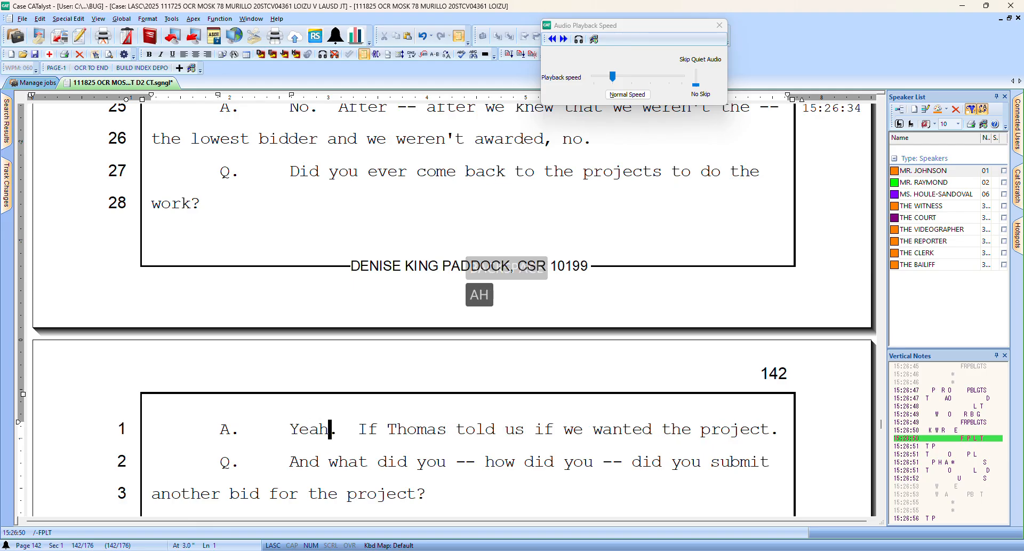
# Delete the word "If" after "Yeah." on page 142, line 1, and check the rest of the answer
pyautogui.press('Right')
pyautogui.press('Right')
pyautogui.press('Left')
pyautogui.press('Left')
pyautogui.press('Right')
pyautogui.hotkey('ctrl', 'Delete')
pyautogui.press('Right')
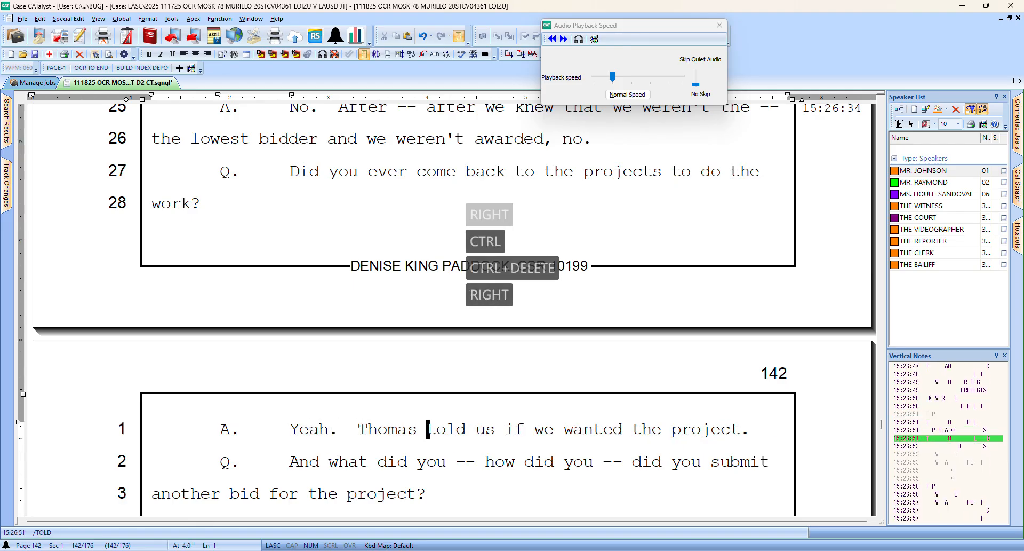
pyautogui.press('Right')
pyautogui.press('Right')
pyautogui.press('Down')
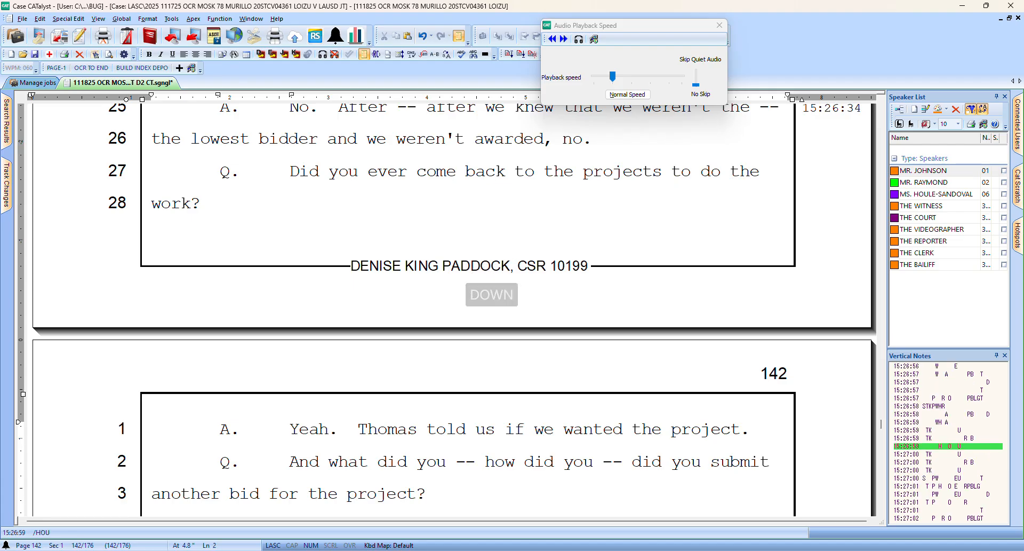
# Insert "Okay;" at the start of the question on page 142, line 2, and make the following "and" lowercase
pyautogui.hotkey('ctrl', 'Left')
pyautogui.hotkey('ctrl', 'Left')
pyautogui.hotkey('ctrl', 'Left')
pyautogui.hotkey('ctrl', 'Left')
pyautogui.hotkey('ctrl', 'Left')
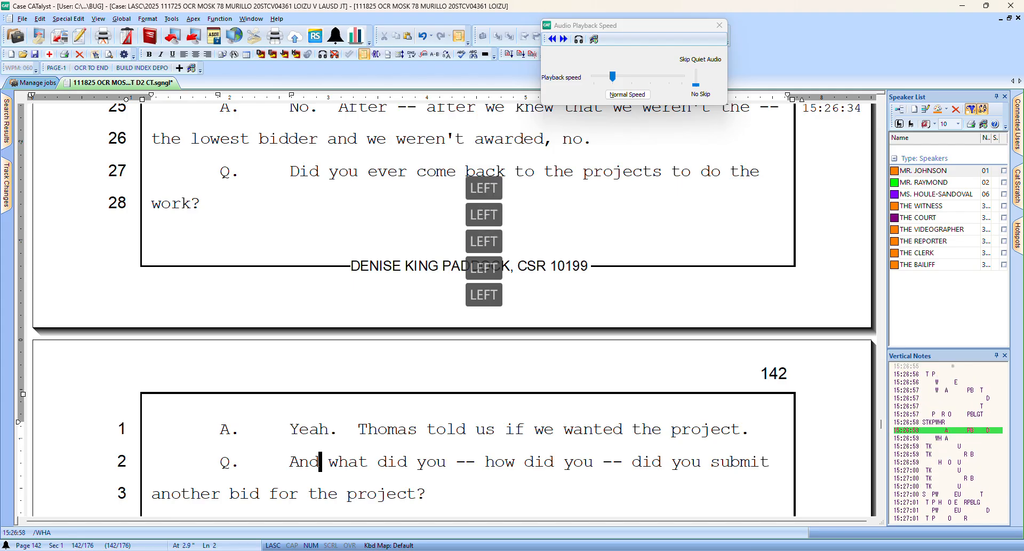
pyautogui.write('Okay; a')
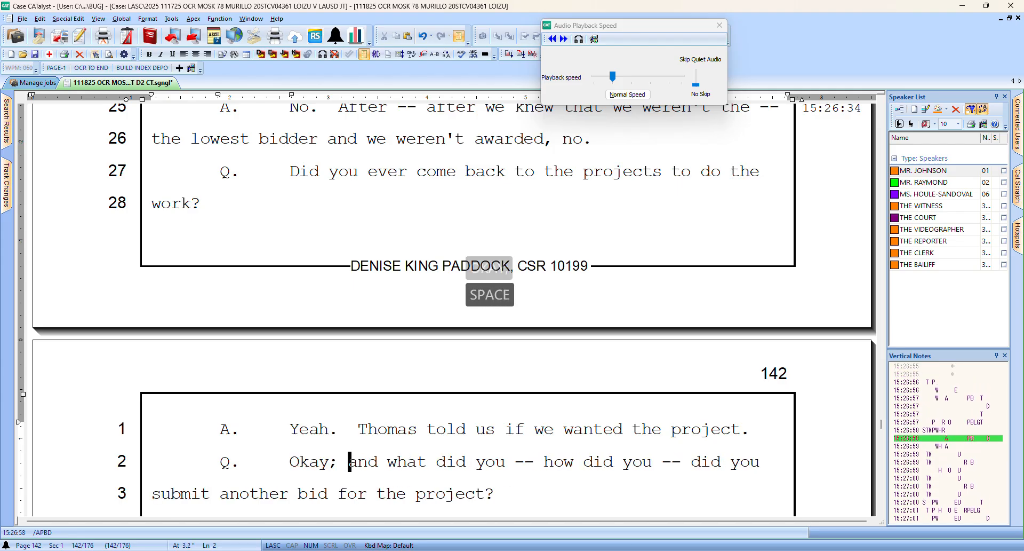
# Proofread page 142 down to line 7 and replace the comma after the first "Yeah" with a period
pyautogui.press('Down')
pyautogui.press('Down')
pyautogui.press('Down')
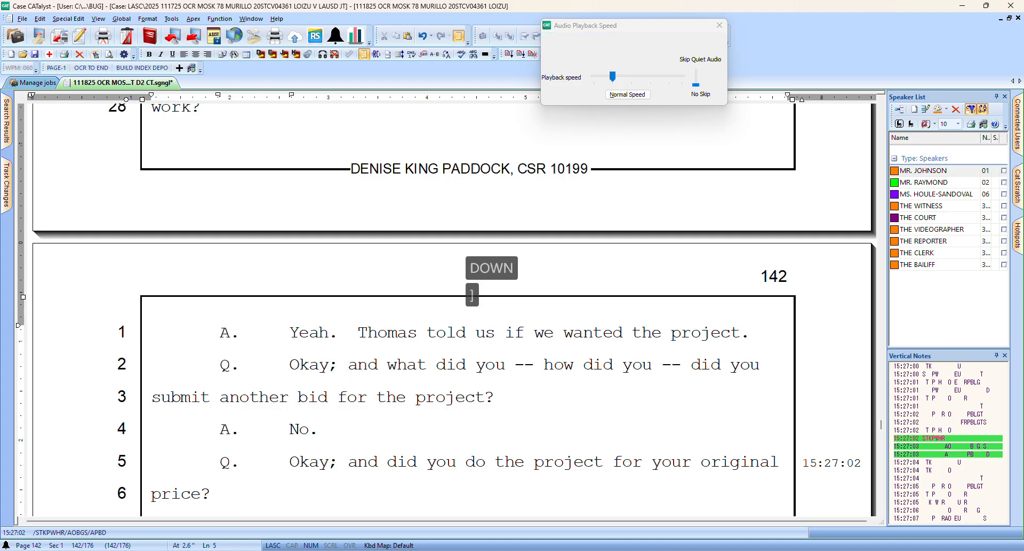
pyautogui.press('Down')
pyautogui.press('Down')
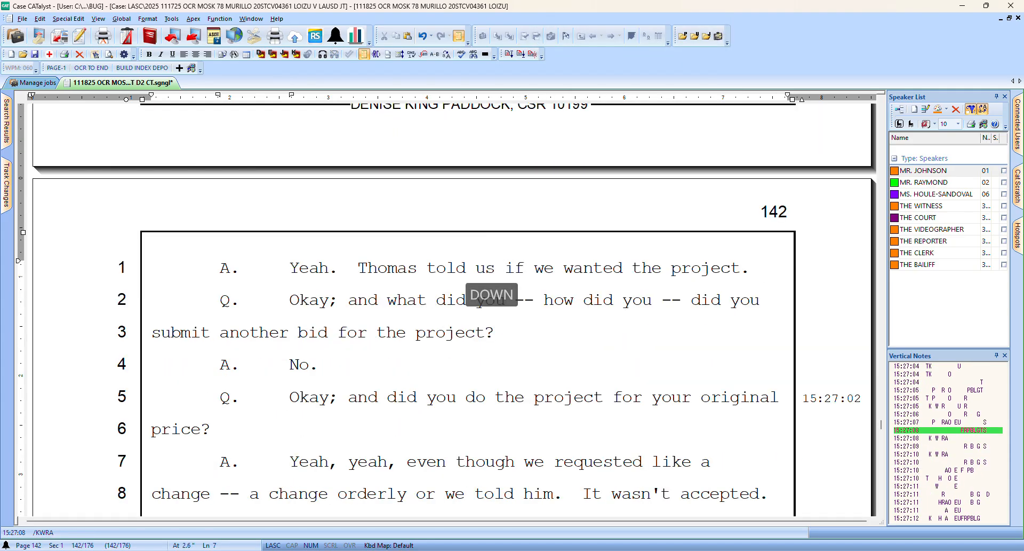
pyautogui.press('Right')
pyautogui.write('.')
# Replace the comma after the second "Yeah" with a semicolon on page 142, line 7
pyautogui.press('Right')
pyautogui.press('Right')
pyautogui.press('Right')
pyautogui.press('Right')
pyautogui.press('Right')
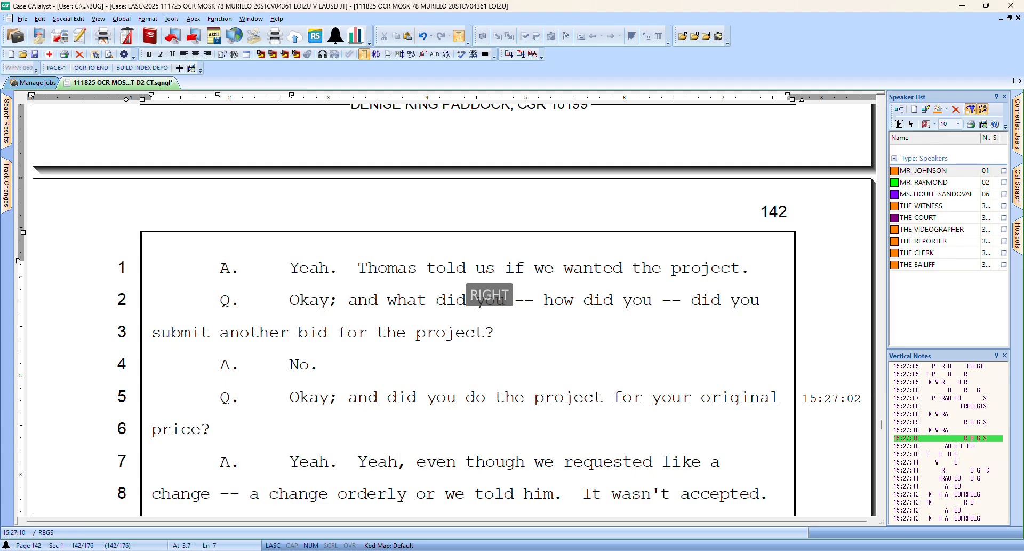
pyautogui.write(';')
pyautogui.press('Right')
pyautogui.press('Right')
pyautogui.press('Right')
pyautogui.press('Down')
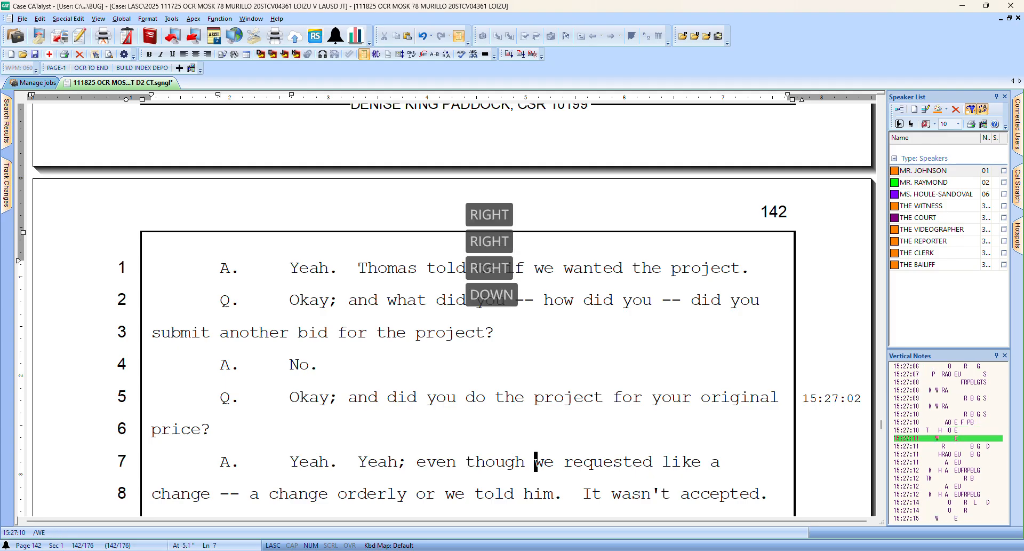
# Set off "like" with commas after "requested" and "like" on page 142, line 7
pyautogui.press('Up')
pyautogui.press('Right')
pyautogui.press('Right')
pyautogui.press('Right')
pyautogui.press('Left')
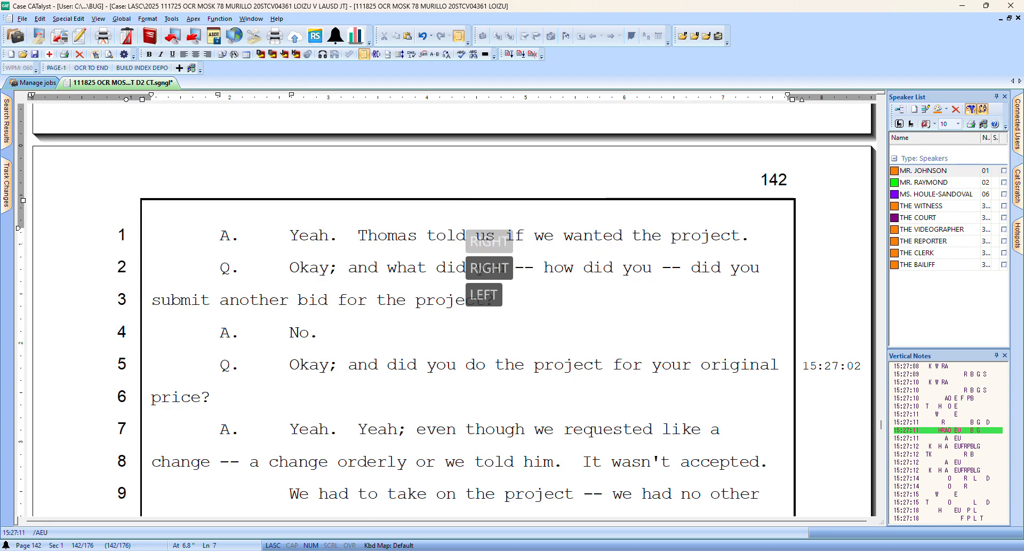
pyautogui.hotkey('ctrl', ']')
pyautogui.write(',')
# Change "orderly" to "order" followed by a comma in "a change order, or" on page 142, line 8
pyautogui.press('Right')
pyautogui.press('Right')
pyautogui.press('Right')
pyautogui.press('Right')
pyautogui.press('Right')
pyautogui.press('Right')
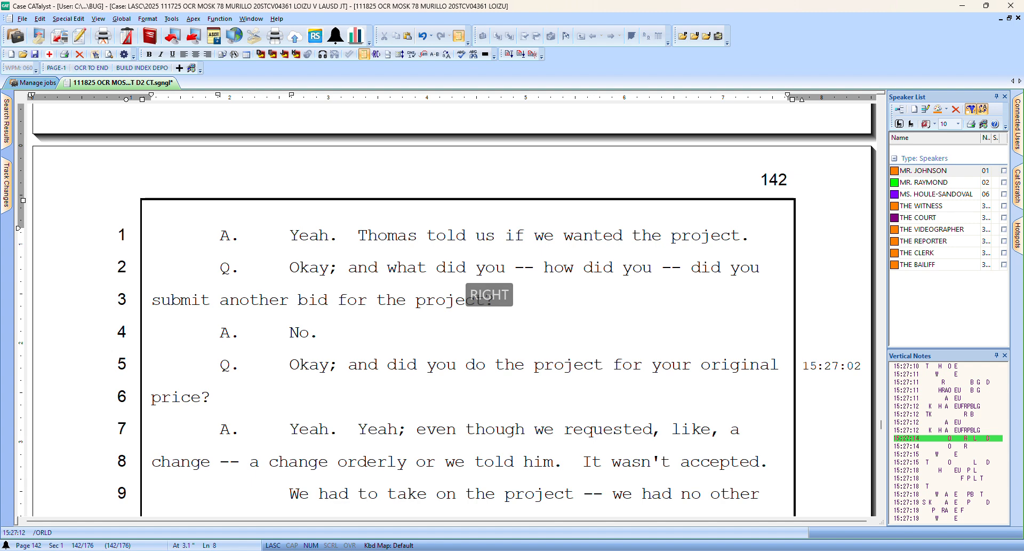
pyautogui.press('Left')
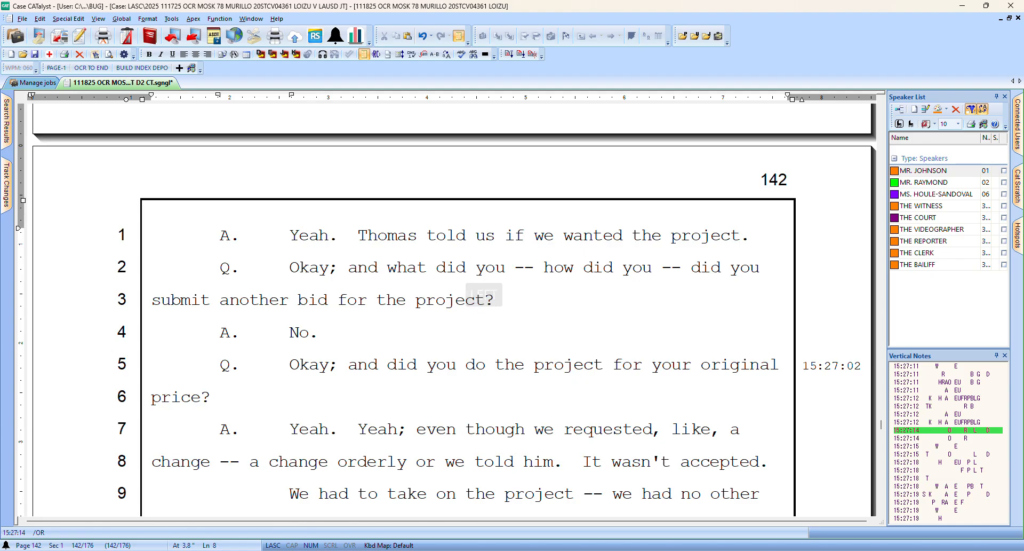
pyautogui.press('BackSpace')
pyautogui.press('BackSpace')
pyautogui.write(',')
# Replace the period after "told him" with a comma and make "it wasn't accepted" lowercase on page 142, line 8
pyautogui.press('Right')
pyautogui.press('Right')
pyautogui.press('Right')
pyautogui.press('Right')
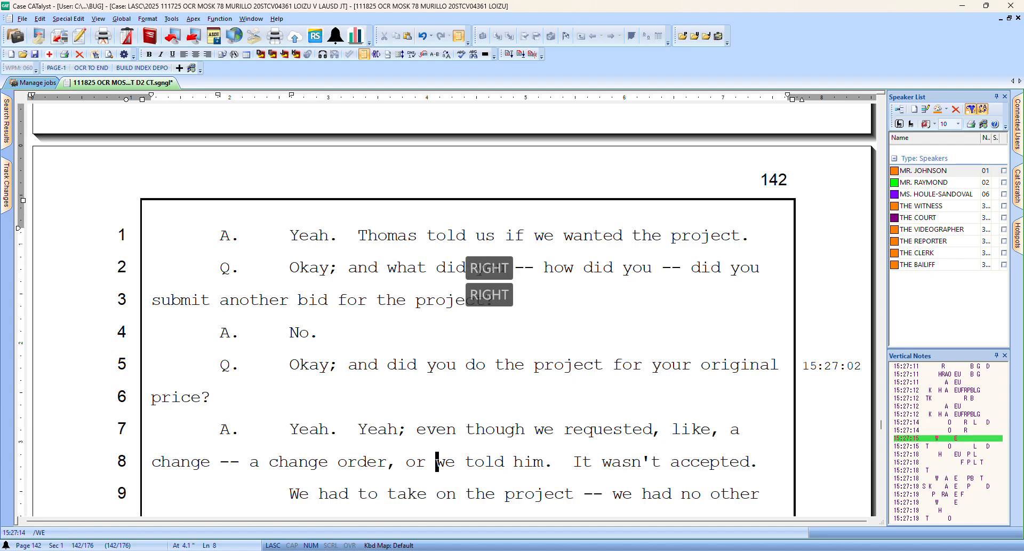
pyautogui.press('Right')
pyautogui.press('Right')
pyautogui.press('Right')
pyautogui.press('Right')
pyautogui.press('Right')
pyautogui.press('Right')
pyautogui.press('Right')
pyautogui.press('Right')
pyautogui.press('Right')
pyautogui.press('Right')
pyautogui.press('Right')
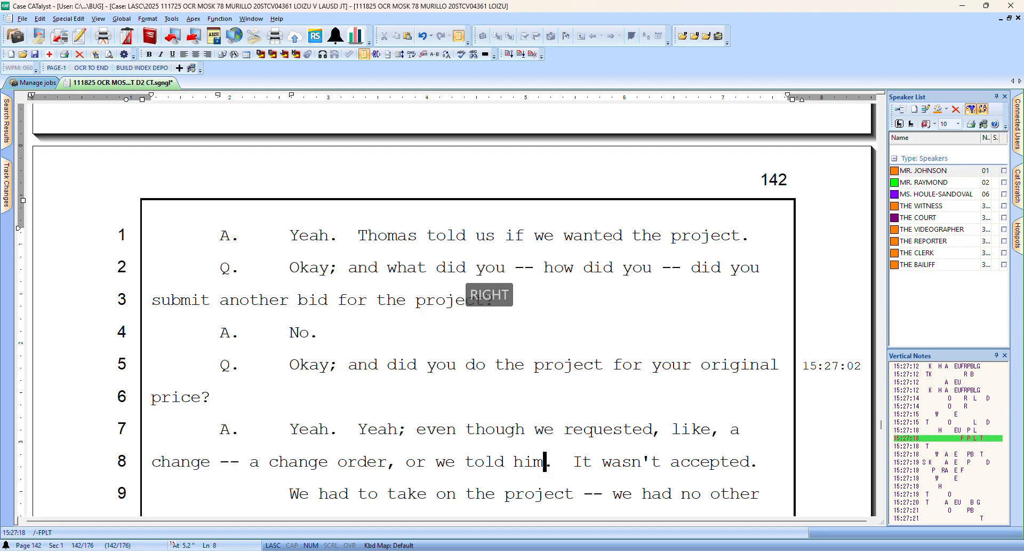
pyautogui.press('Delete')
pyautogui.write(',')
pyautogui.press('Down')
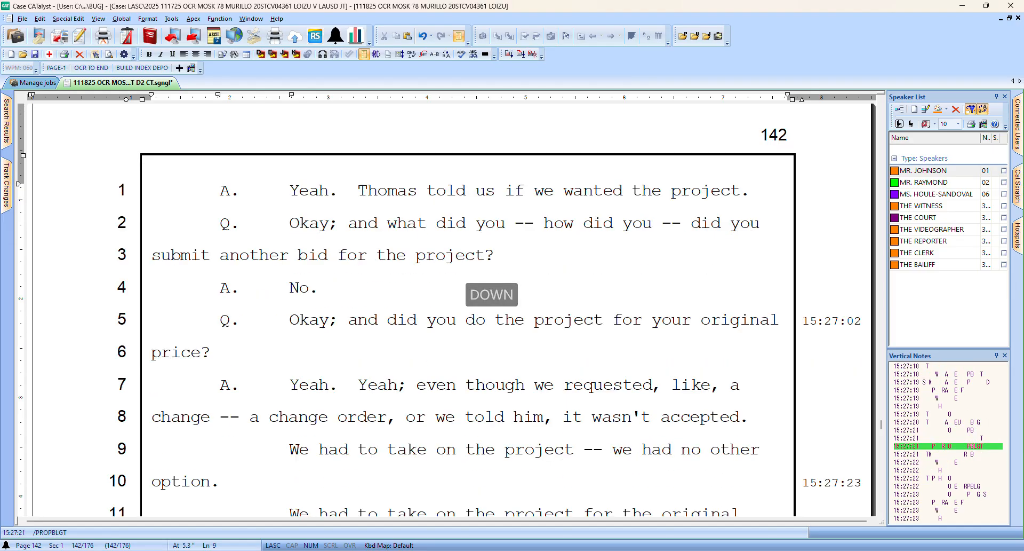
# Proofread page 142 from line 9 and replace the question mark after "please" with a period on line 16
pyautogui.press('Down')
pyautogui.press('Down')
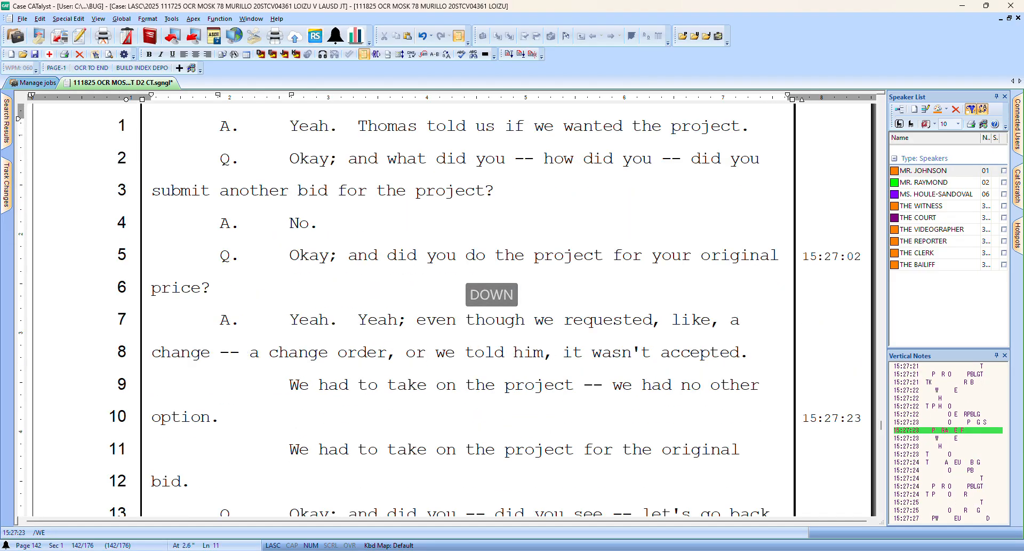
pyautogui.press('Down')
pyautogui.press('Down')
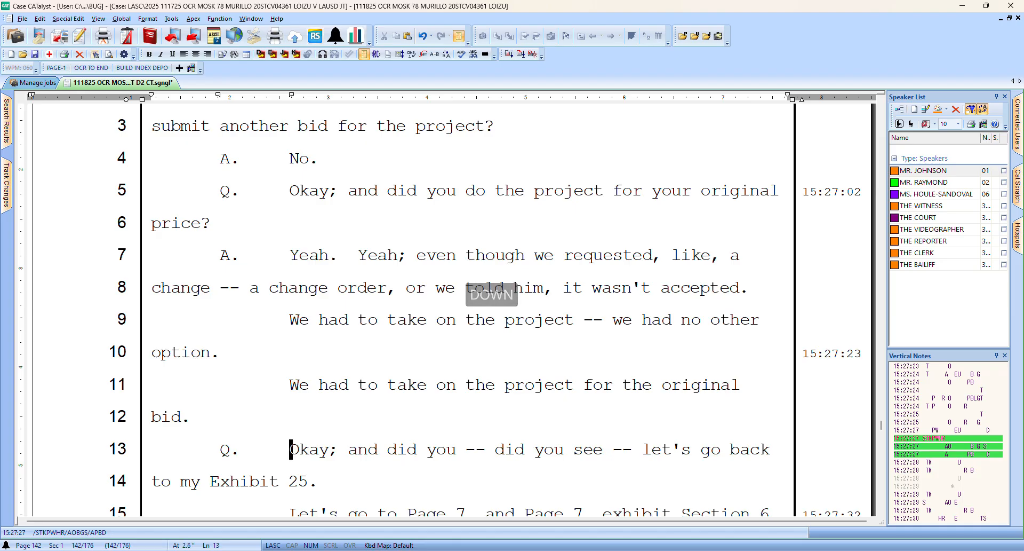
pyautogui.press('Down')
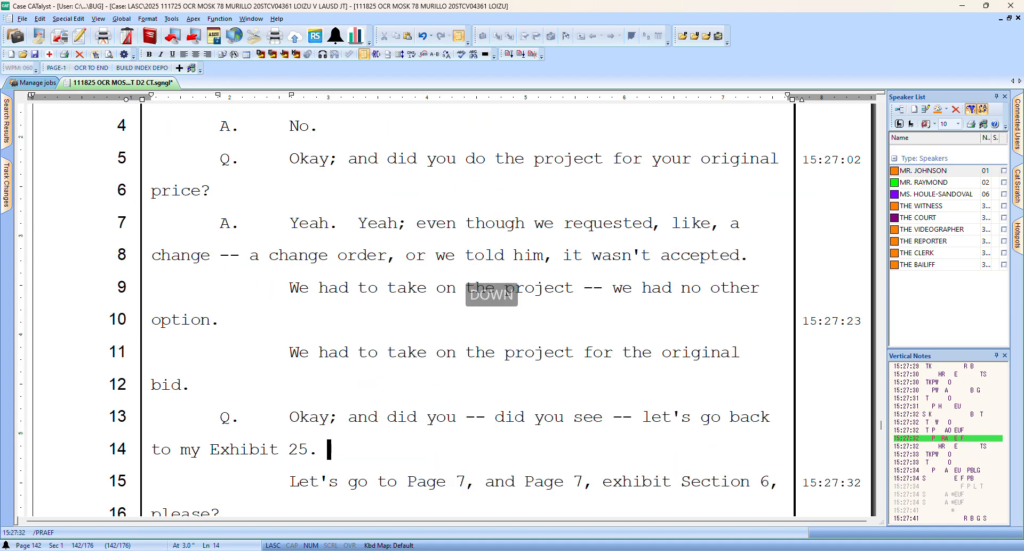
pyautogui.press('Down')
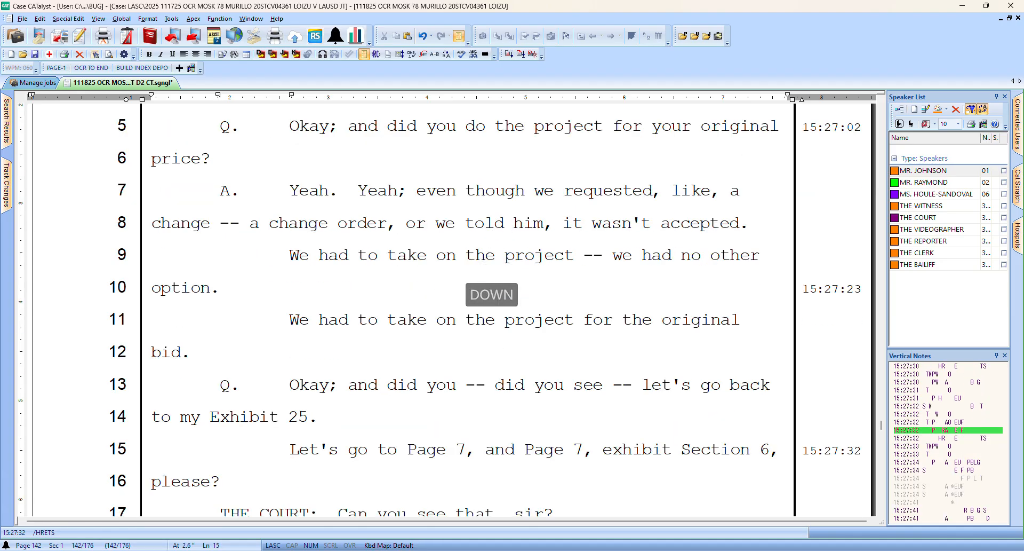
pyautogui.press('Right')
pyautogui.press('Right')
pyautogui.press('Right')
pyautogui.press('Right')
pyautogui.press('Right')
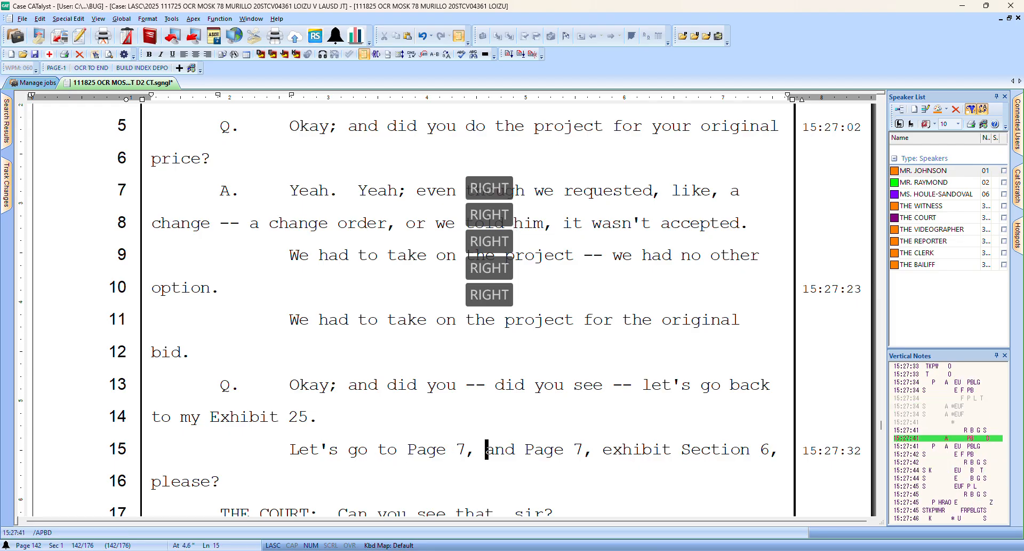
pyautogui.press('Down')
pyautogui.write('.')
pyautogui.press('Up')
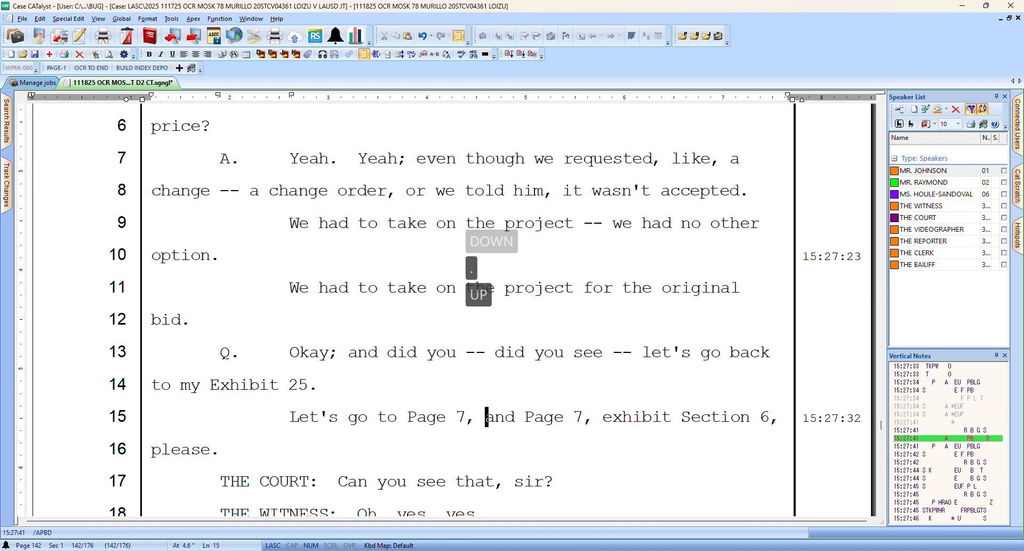
# Remove the comma after the first "Page 7" and insert a dash after "and" on page 142, line 15
pyautogui.press('Down')
pyautogui.press('Up')
pyautogui.press('Right')
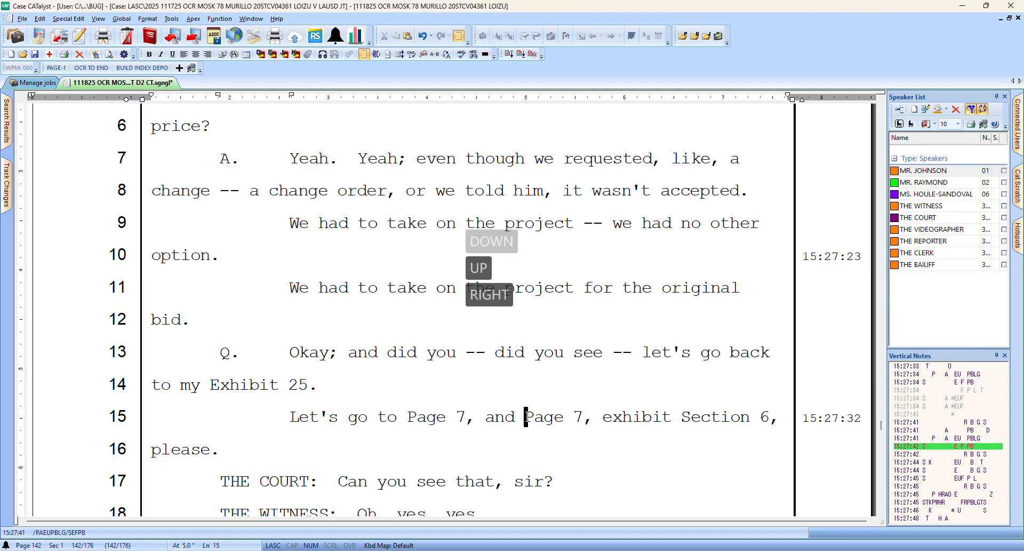
pyautogui.press('Left')
pyautogui.press('Left')
pyautogui.press('BackSpace')
pyautogui.press('Right')
pyautogui.press('Right')
pyautogui.hotkey('ctrl', '/')
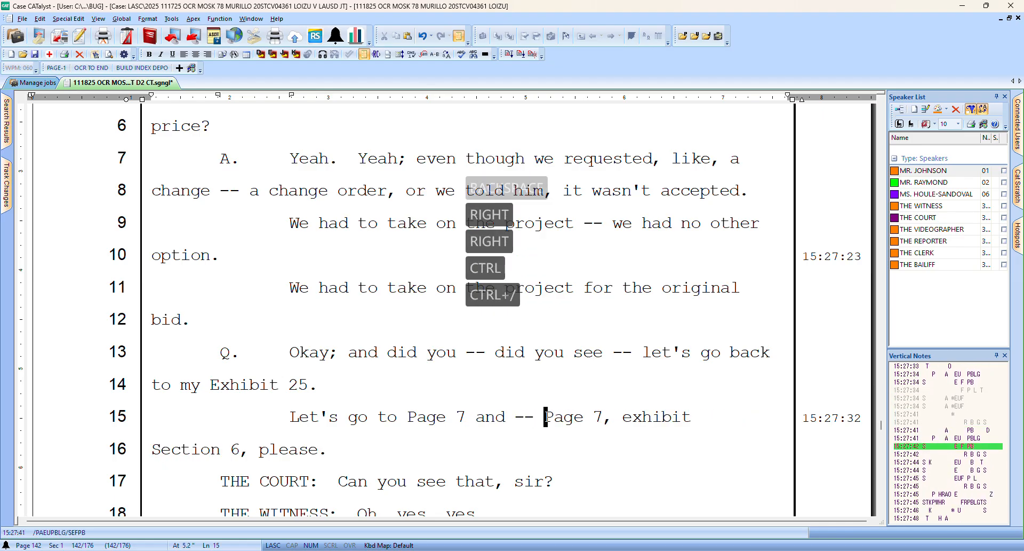
# Proofread page 142 from line 16 to line 21, checking the speaker labels and punctuation
pyautogui.press('Down')
pyautogui.press('Down')
pyautogui.press('Down')
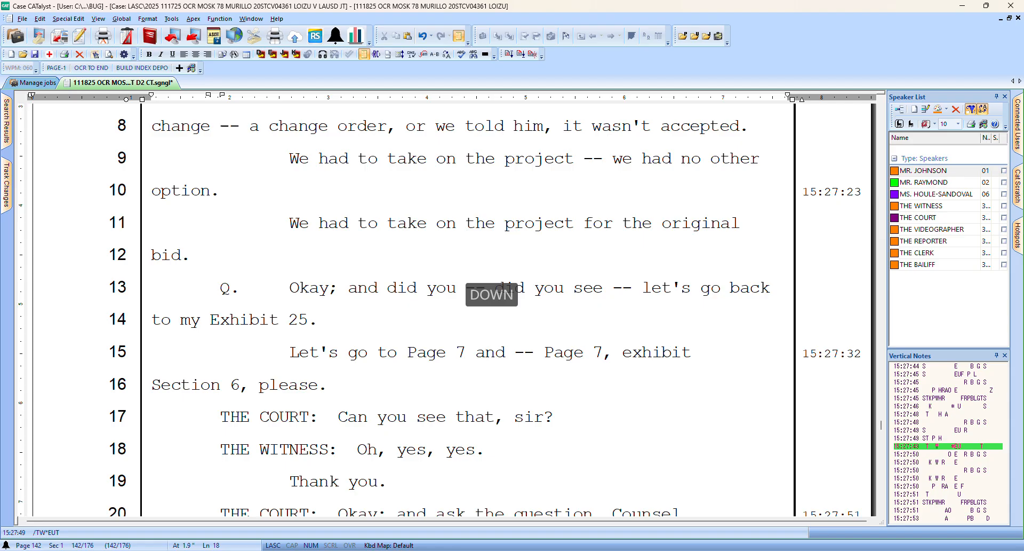
pyautogui.press('Down')
pyautogui.press('Down')
pyautogui.press('Down')
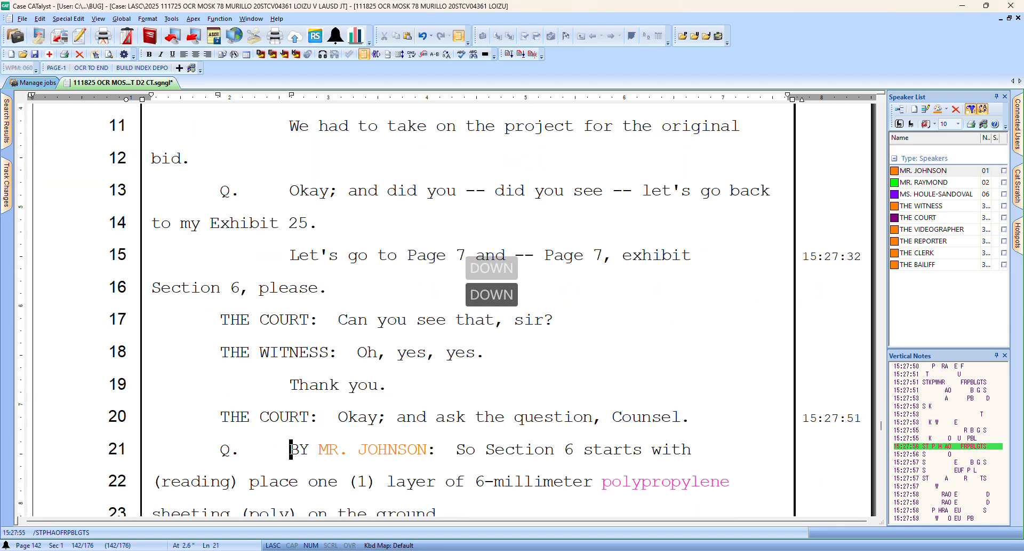
# Proofread page 142 from line 22 and set off "essentially" with commas on line 26
pyautogui.press('Down')
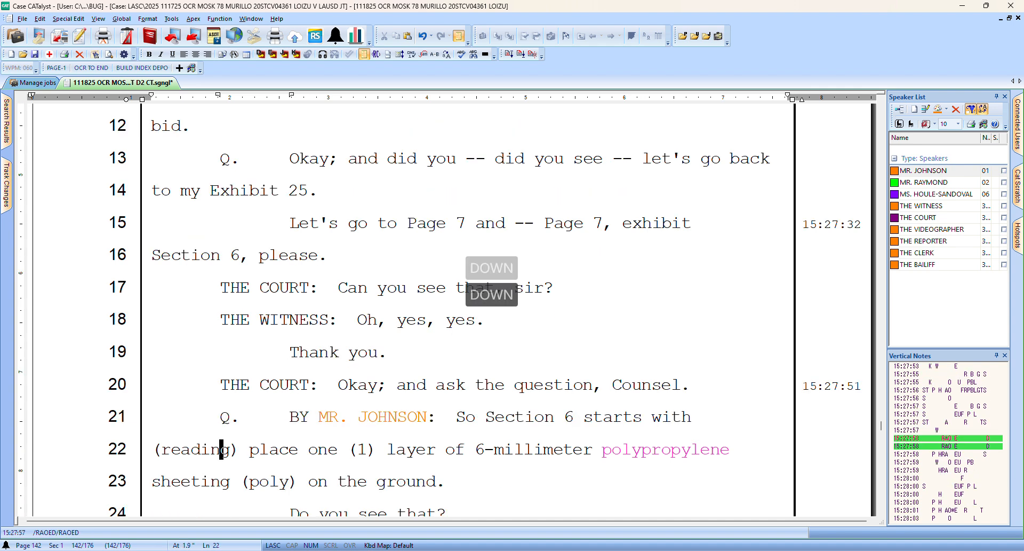
pyautogui.press('Right')
pyautogui.press('Right')
pyautogui.press('Right')
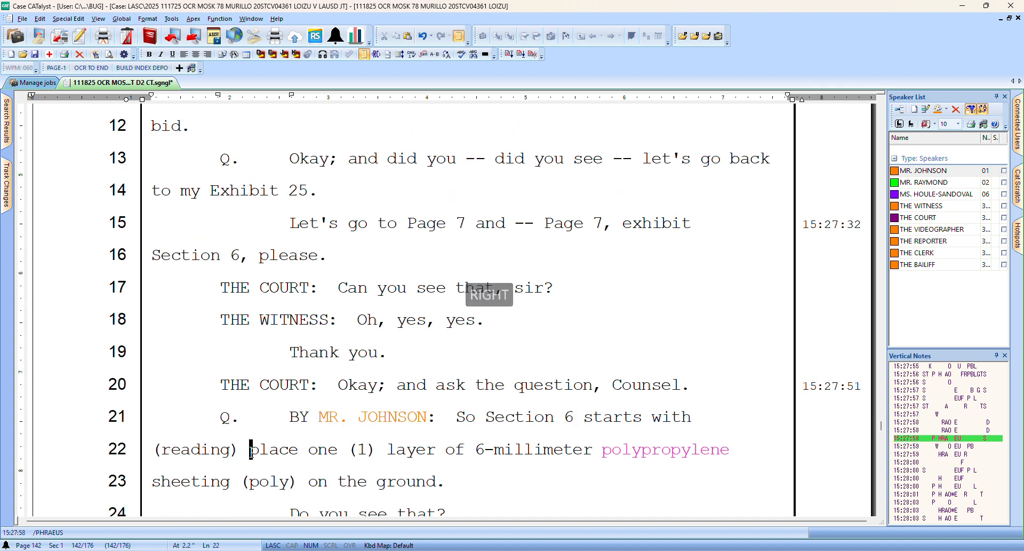
pyautogui.press('Down')
pyautogui.press('Down')
pyautogui.press('Down')
pyautogui.press('Down')
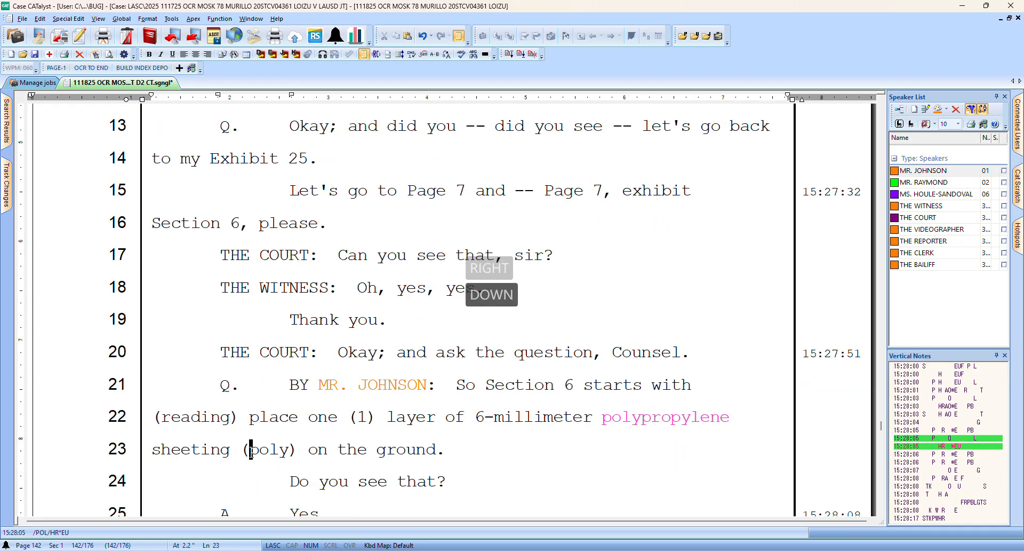
pyautogui.press('Right')
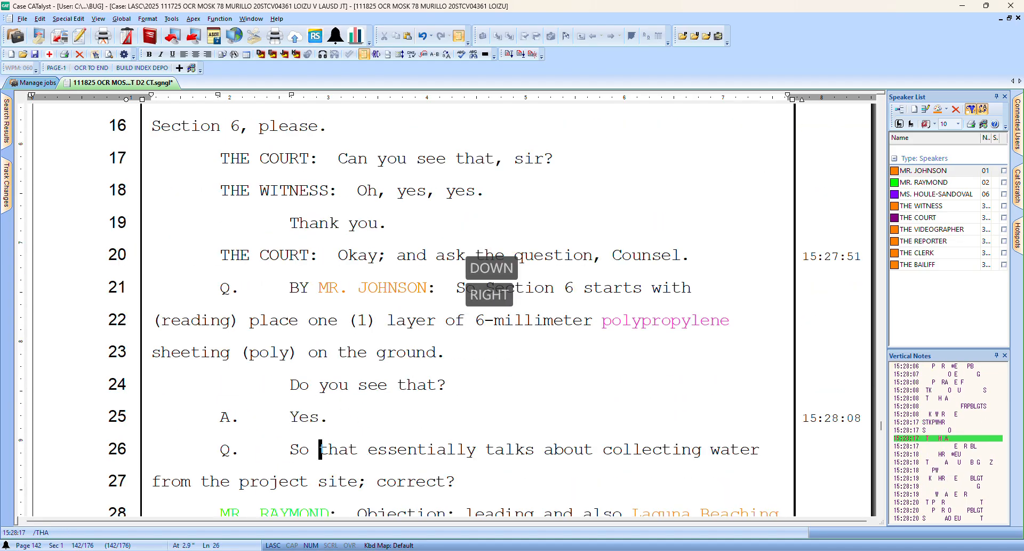
pyautogui.press('Right')
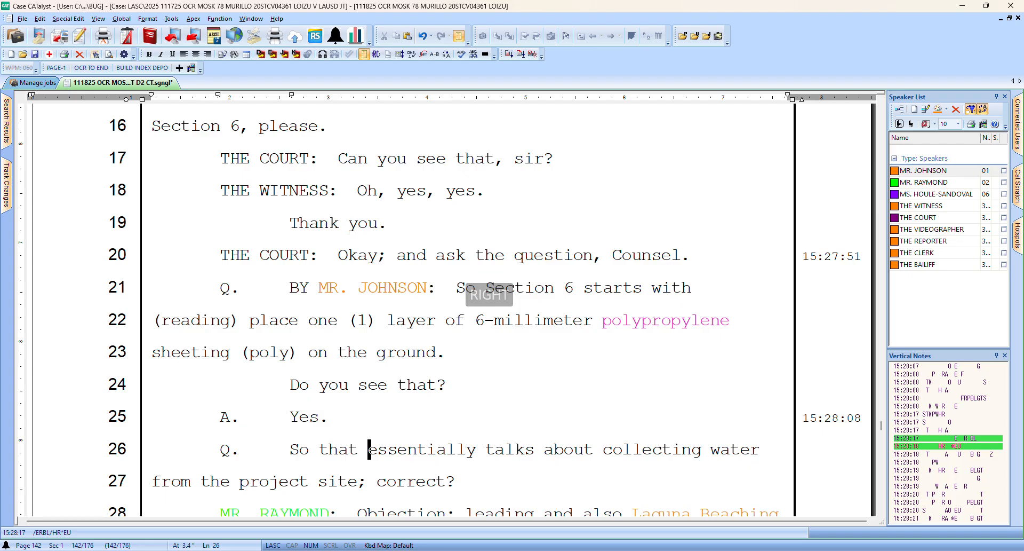
pyautogui.hotkey('ctrl', ',')
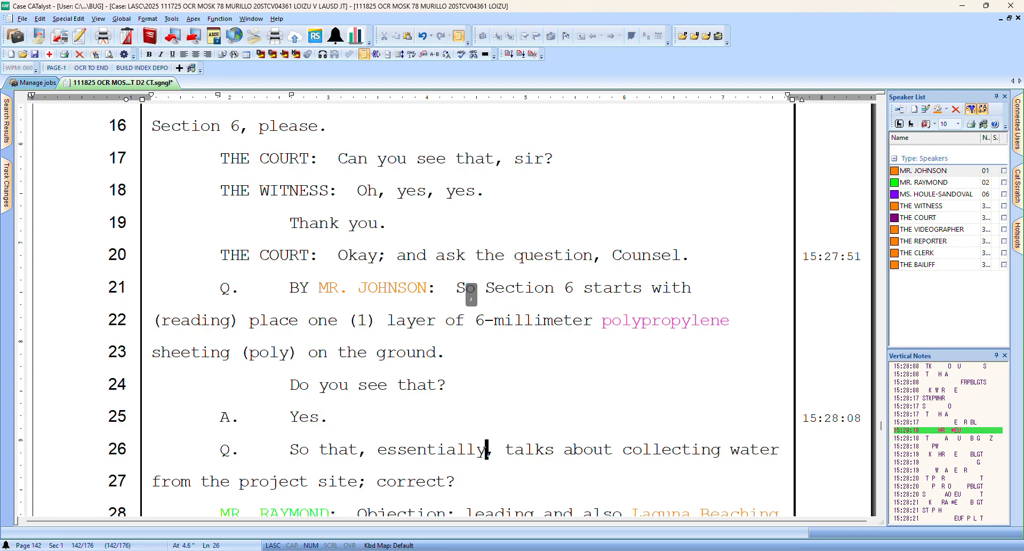
# Check the objection on page 142, line 28, against the audio, focusing on the words after "also"
pyautogui.press('Down')
pyautogui.press('Down')
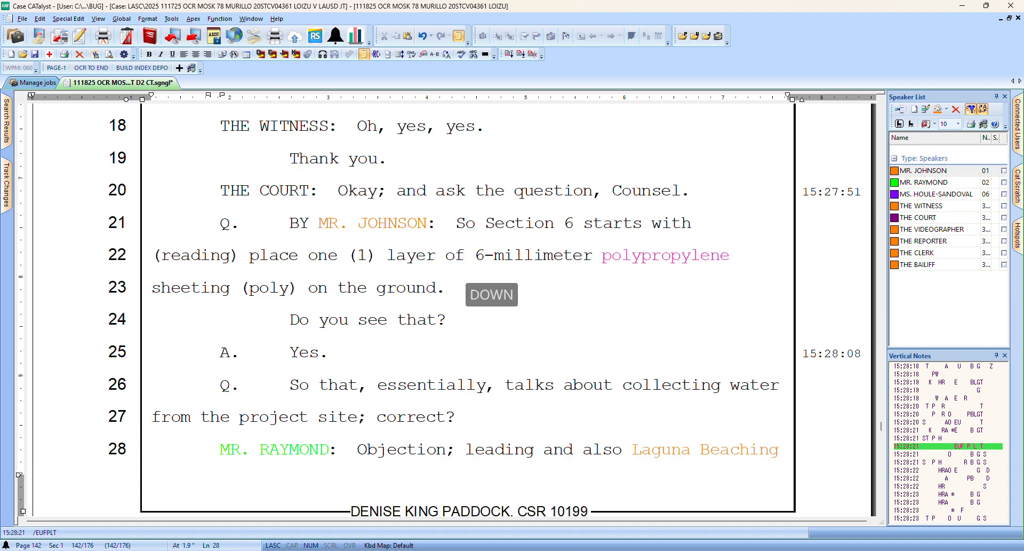
pyautogui.press('Right')
pyautogui.press('Right')
pyautogui.press('Right')
pyautogui.press('Right')
pyautogui.press('Right')
pyautogui.press('Right')
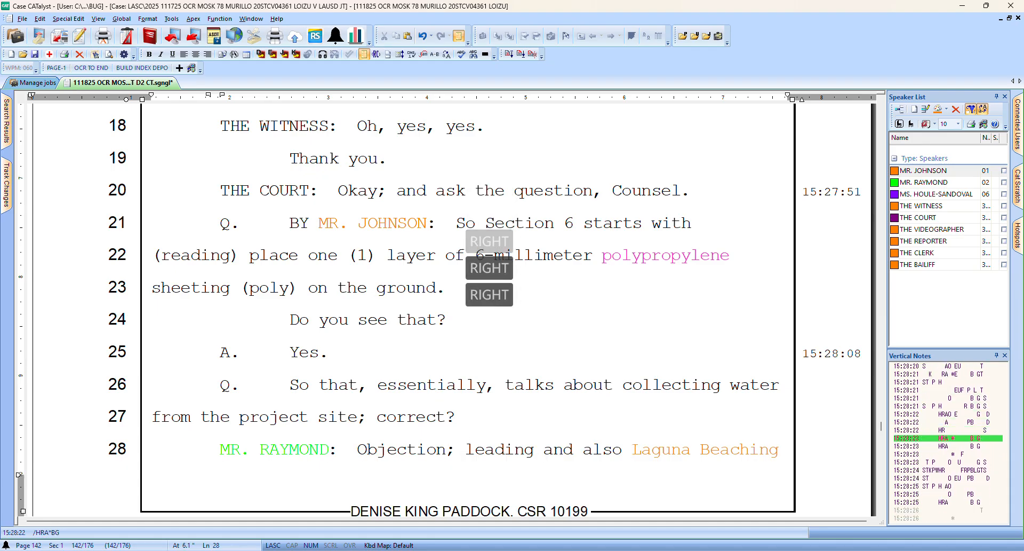
pyautogui.press('Left')
pyautogui.press('Left')
pyautogui.press('Left')
pyautogui.press('[')
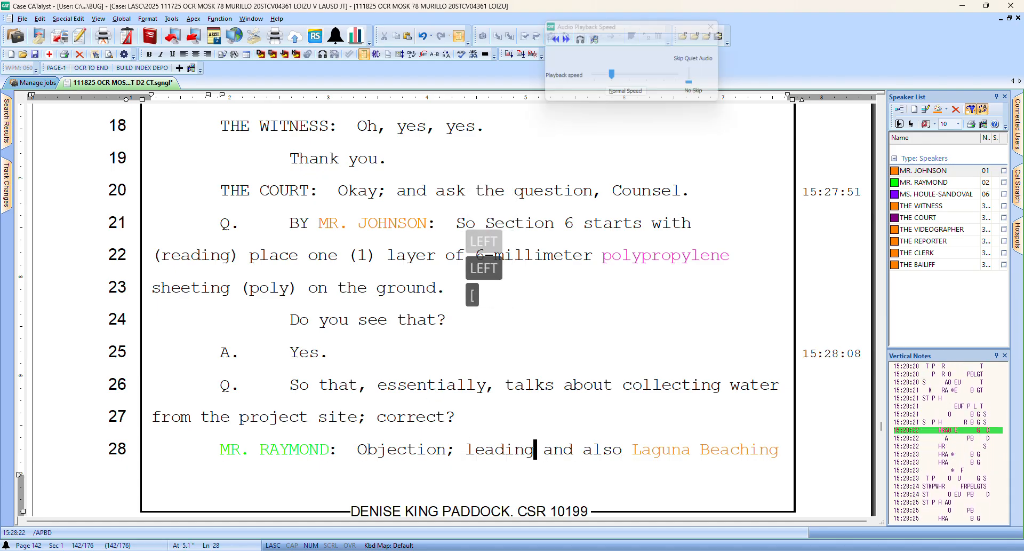
pyautogui.press('Up')
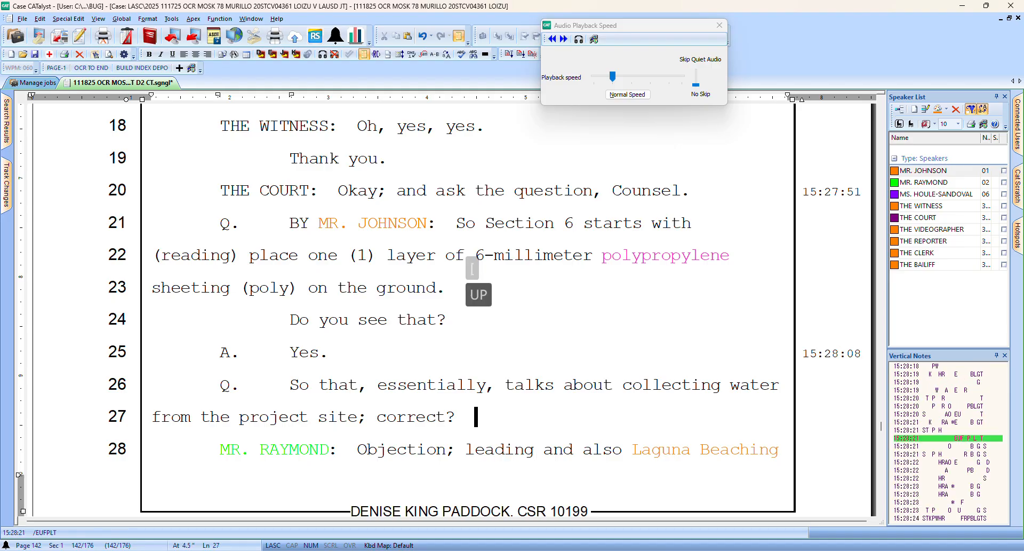
pyautogui.press('Down')
pyautogui.press('Right')
pyautogui.press('Right')
pyautogui.press('Right')
pyautogui.press('Right')
pyautogui.press('Right')
pyautogui.press('Right')
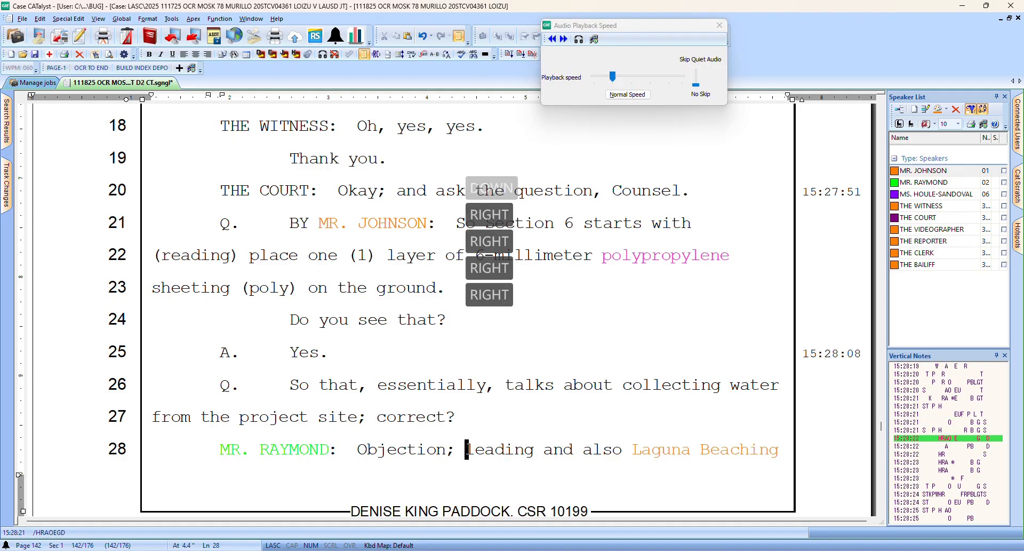
pyautogui.press('Right')
pyautogui.press('Left')
pyautogui.press('Left')
pyautogui.press('Right')
# Delete the stray words "Laguna Beaching" from the objection on page 142, line 28
pyautogui.hotkey('ctrl', '[')
pyautogui.hotkey('ctrl', '[')
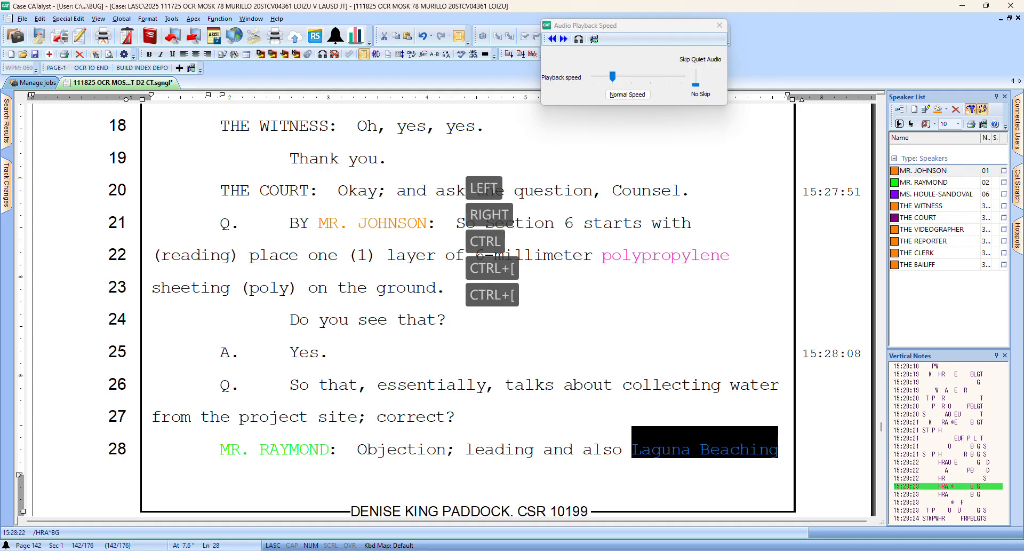
pyautogui.hotkey('ctrl', '[')
pyautogui.press('Left')
pyautogui.press('Left')
pyautogui.press('Right')
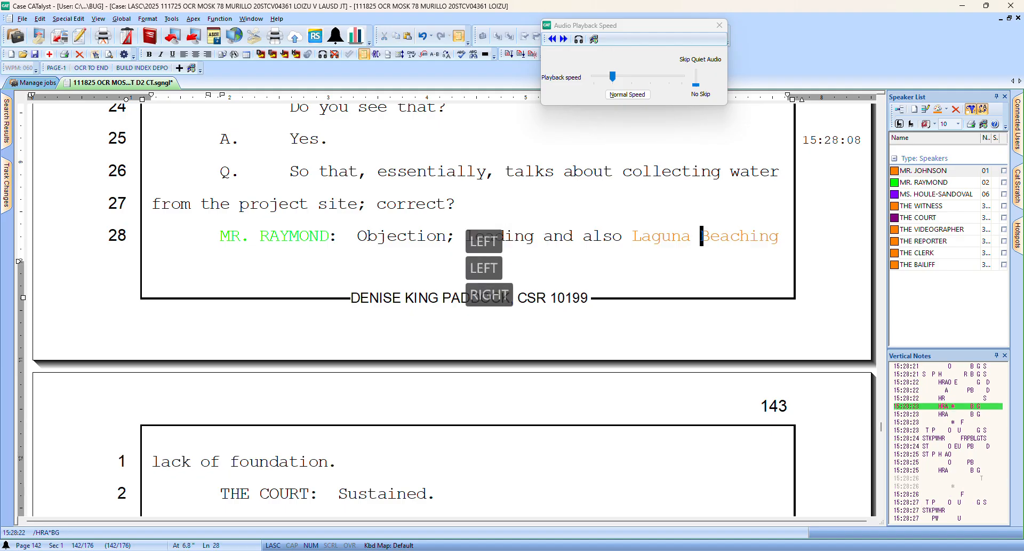
pyautogui.press('Right')
pyautogui.press('Left')
pyautogui.hotkey('ctrl', 'Delete')
pyautogui.hotkey('ctrl', 'Delete')
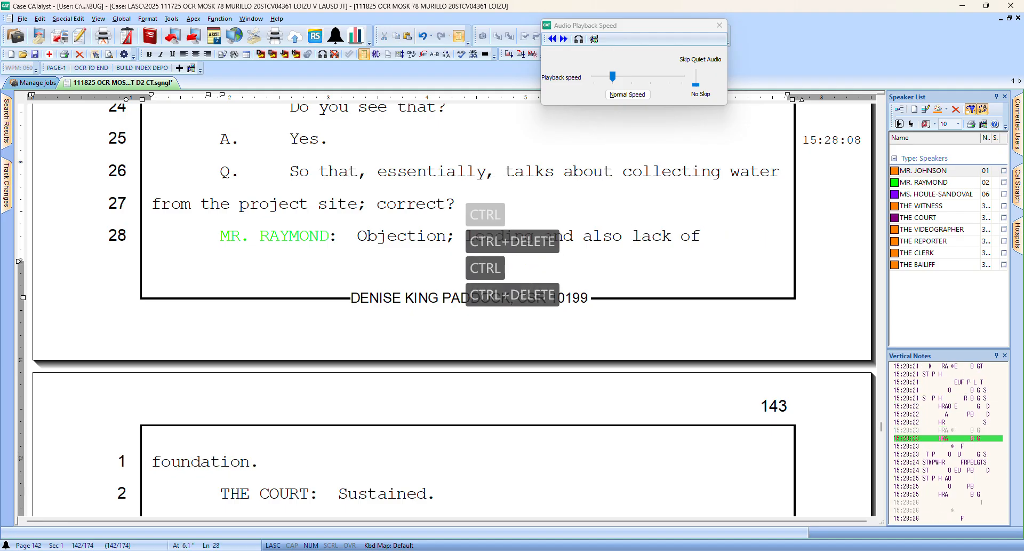
# Recheck the corrected objection on page 142, line 28, against the audio and proofread through page 143, line 3
pyautogui.press('Up')
pyautogui.press('Up')
pyautogui.press('Down')
pyautogui.press('Down')
pyautogui.press('Right')
pyautogui.press('Right')
pyautogui.press('Right')
pyautogui.press('Right')
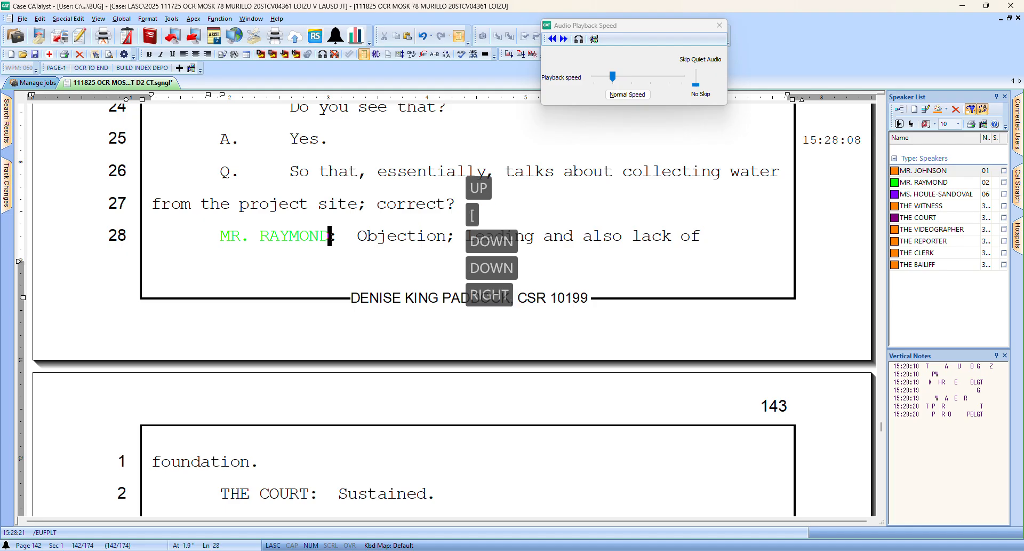
pyautogui.press('Down')
pyautogui.press('Left')
pyautogui.press('Down')
pyautogui.press('Down')
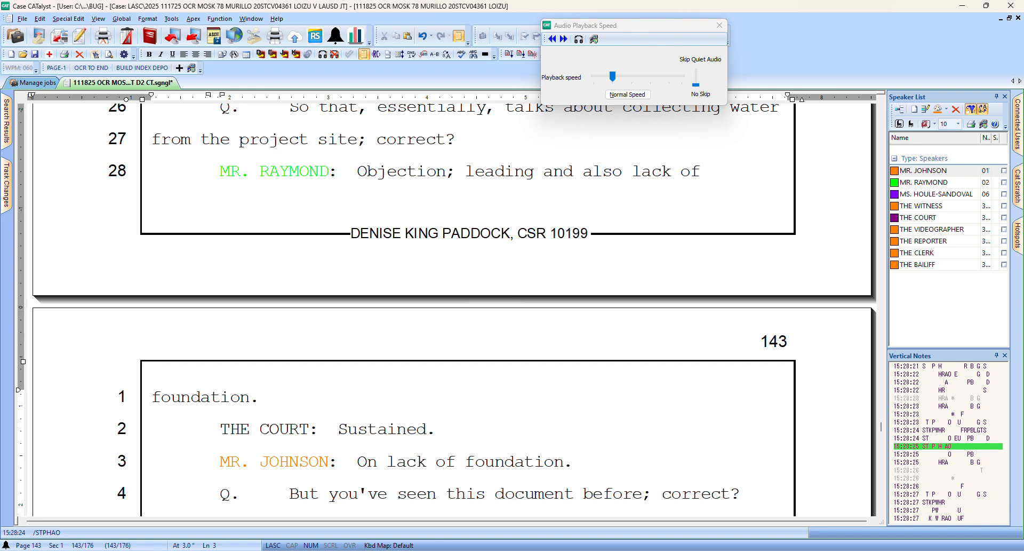
# Proofread page 143 from line 4 and insert a comma after "So" on line 14
pyautogui.press('Down')
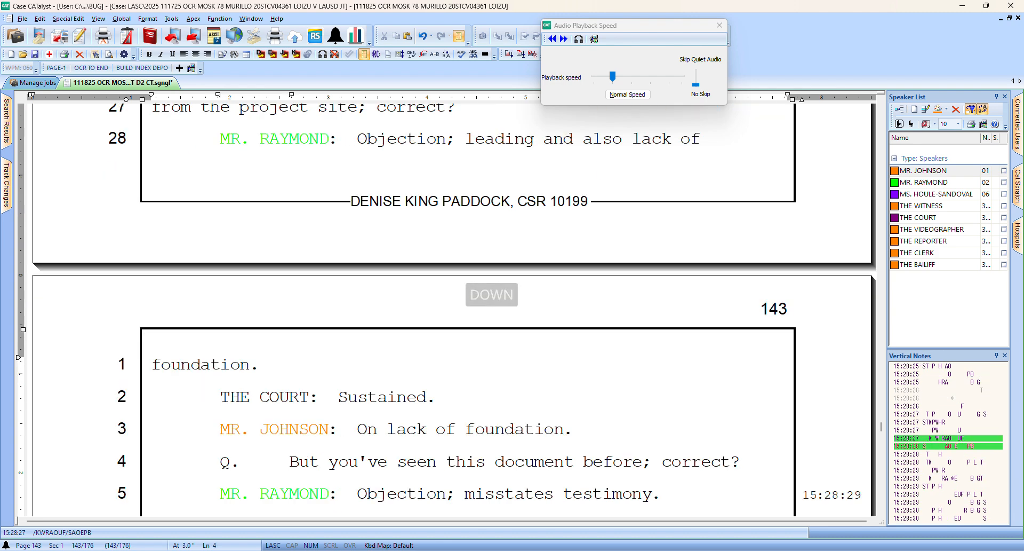
pyautogui.press('Down')
pyautogui.press('Down')
pyautogui.press('Down')
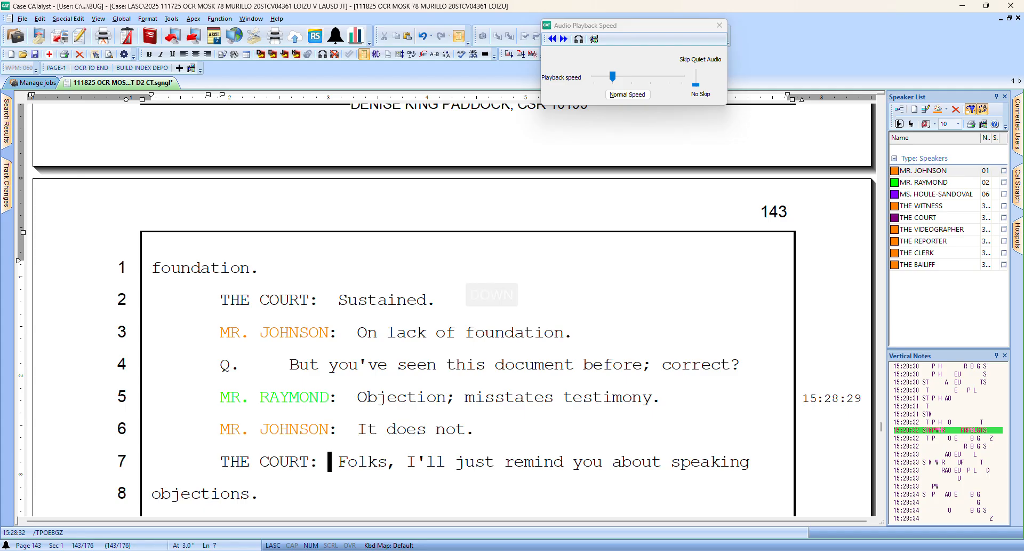
pyautogui.press('Down')
pyautogui.press('Down')
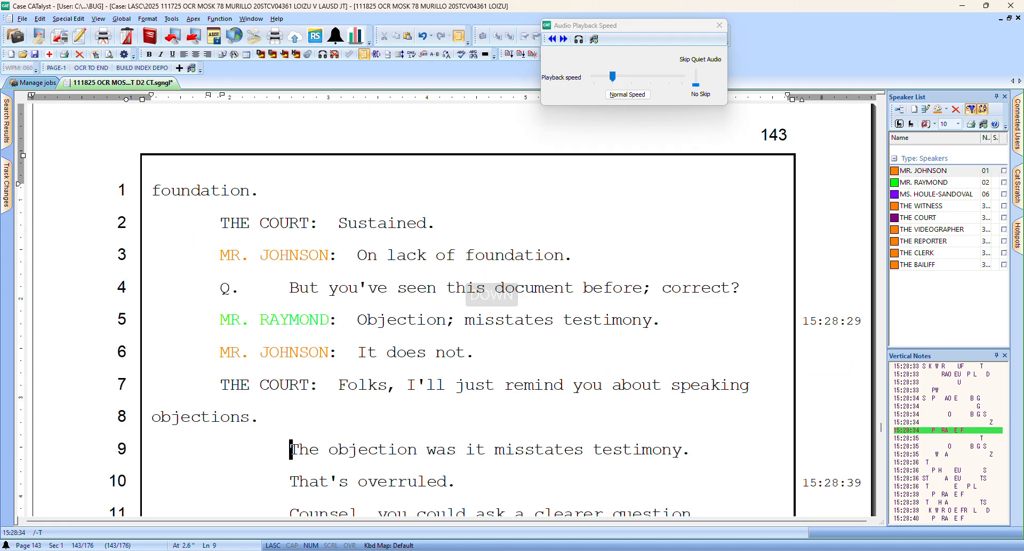
pyautogui.press('Down')
pyautogui.press('Down')
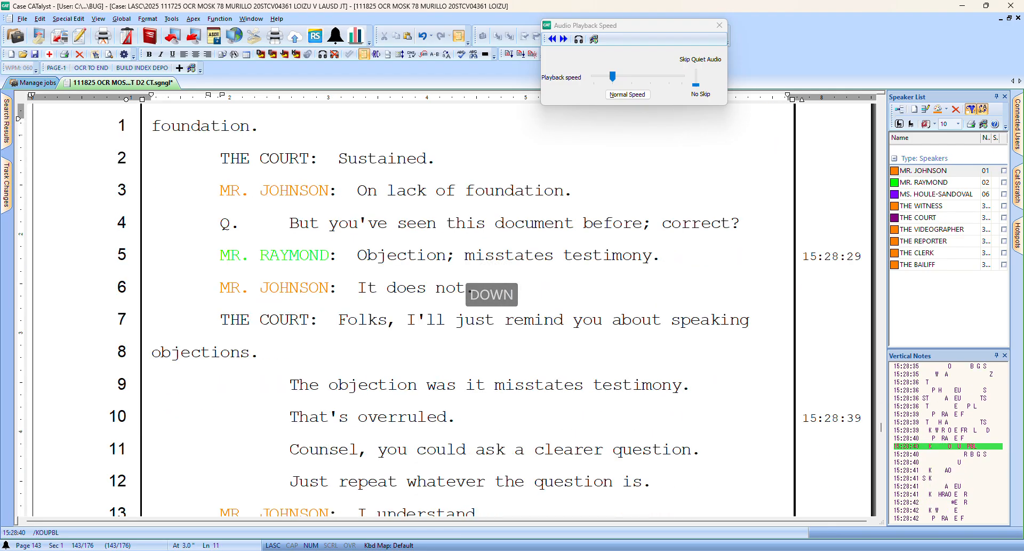
pyautogui.press('Down')
pyautogui.press('Down')
pyautogui.press('Down')
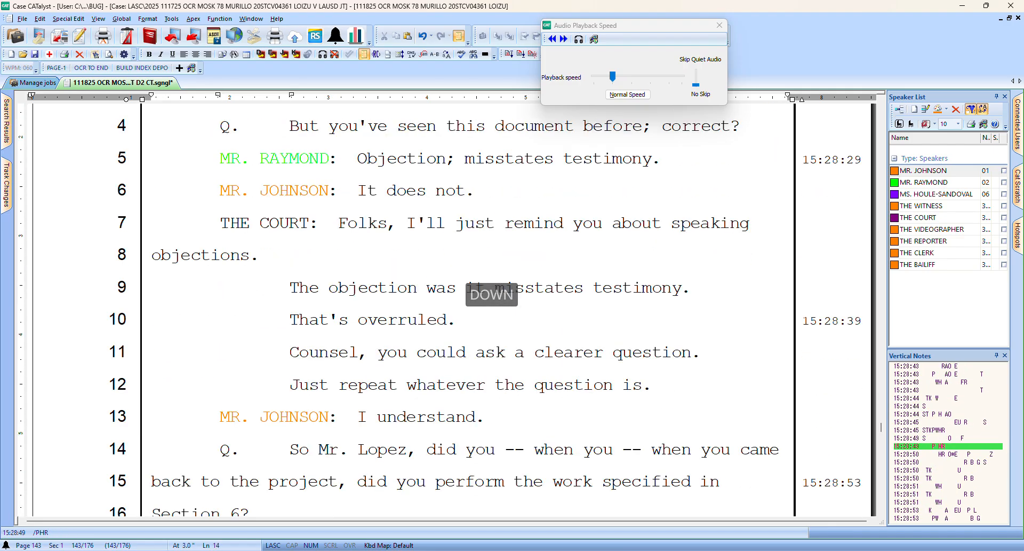
pyautogui.press('Left')
pyautogui.write(',')
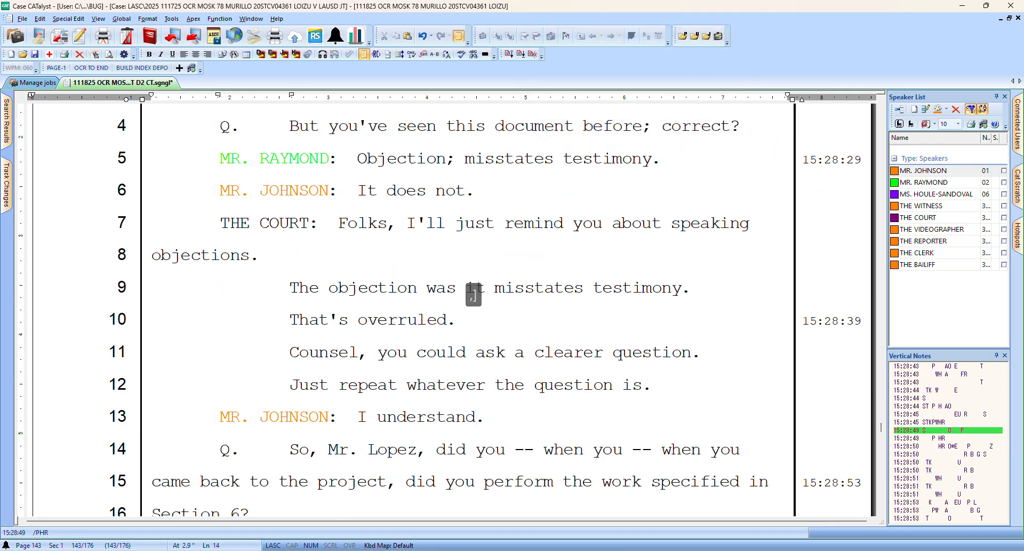
# Proofread page 143 from line 15 and change "amount" to "amounts" on line 18
pyautogui.press('Down')
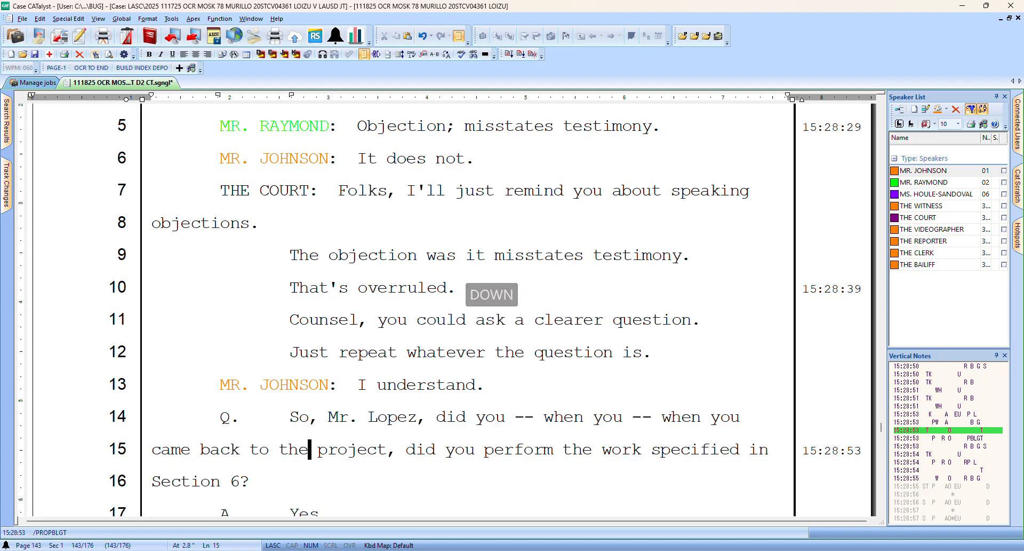
pyautogui.press('Down')
pyautogui.press('Down')
pyautogui.press('Down')
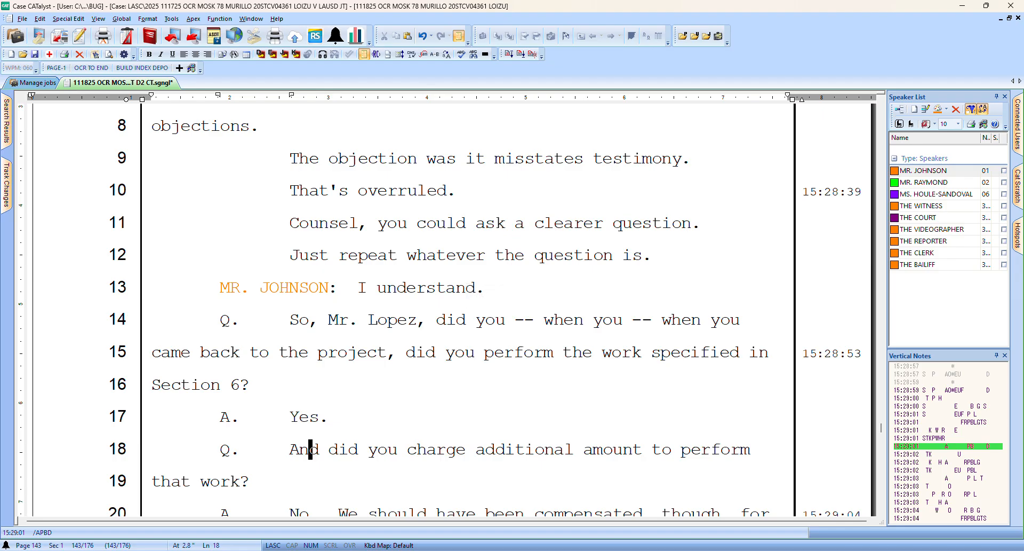
pyautogui.press('Right')
pyautogui.press('Right')
pyautogui.press('Right')
pyautogui.press('Right')
pyautogui.press('Right')
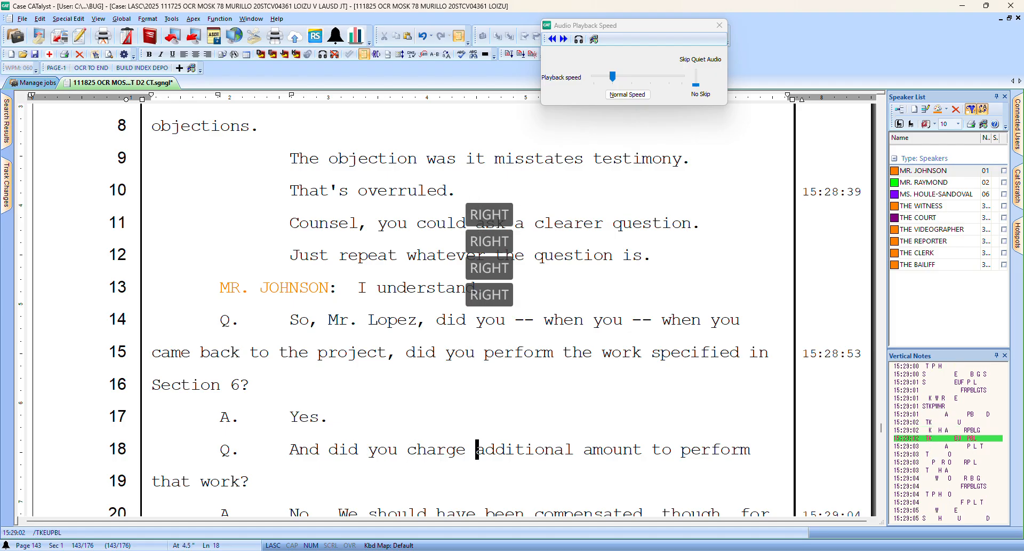
pyautogui.press('Left')
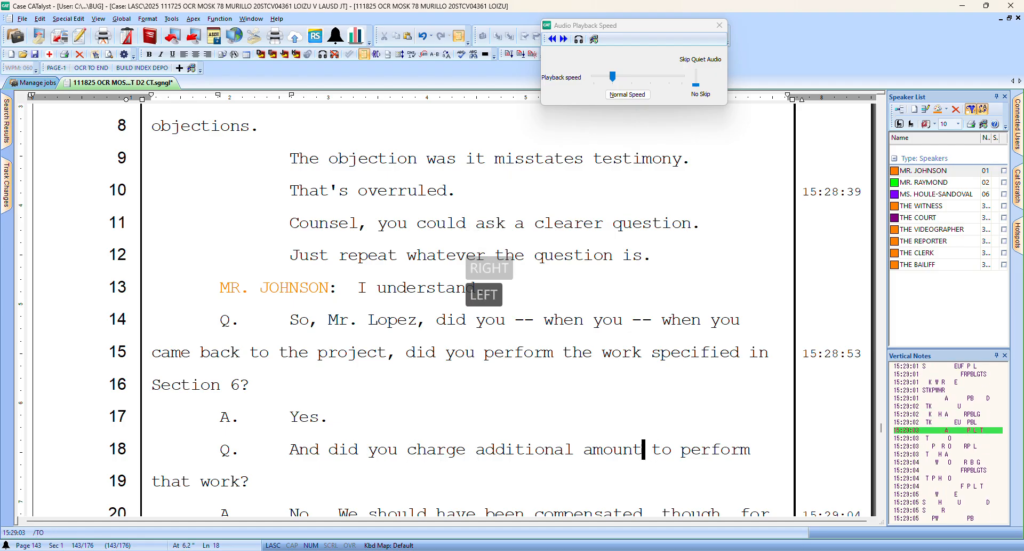
pyautogui.write('s')
# Proofread page 143 from line 19 to line 26 against the audio and stop the playback
pyautogui.press('Down')
pyautogui.press('Right')
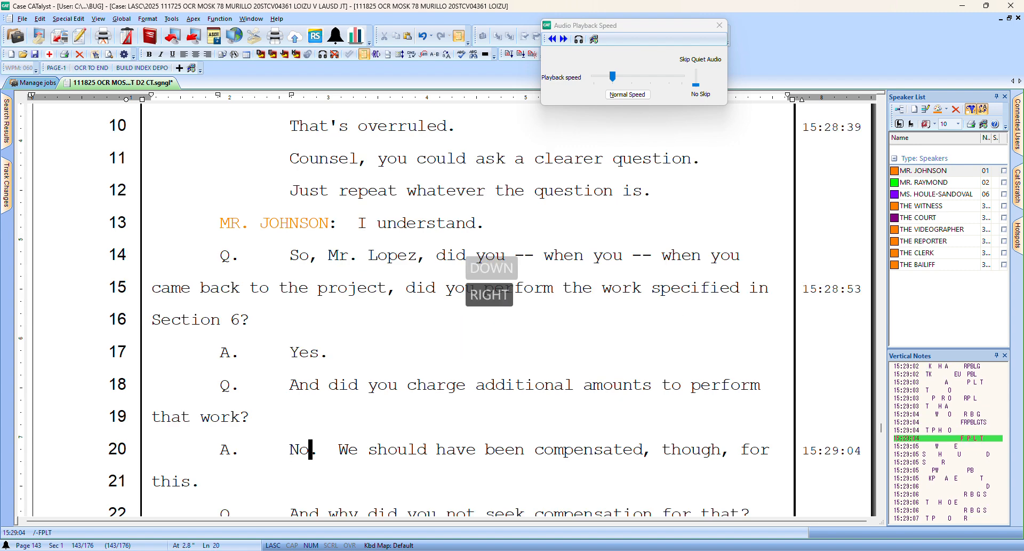
pyautogui.press('Right')
pyautogui.press('Right')
pyautogui.press('Right')
pyautogui.press('Down')
pyautogui.press('Down')
pyautogui.press('Down')
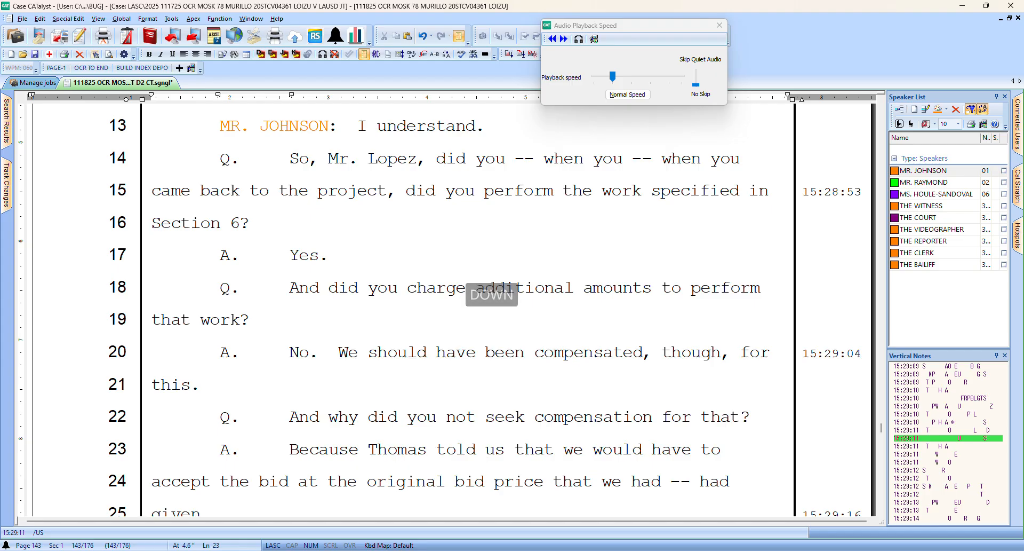
pyautogui.press('Down')
pyautogui.press('Down')
pyautogui.press('Down')
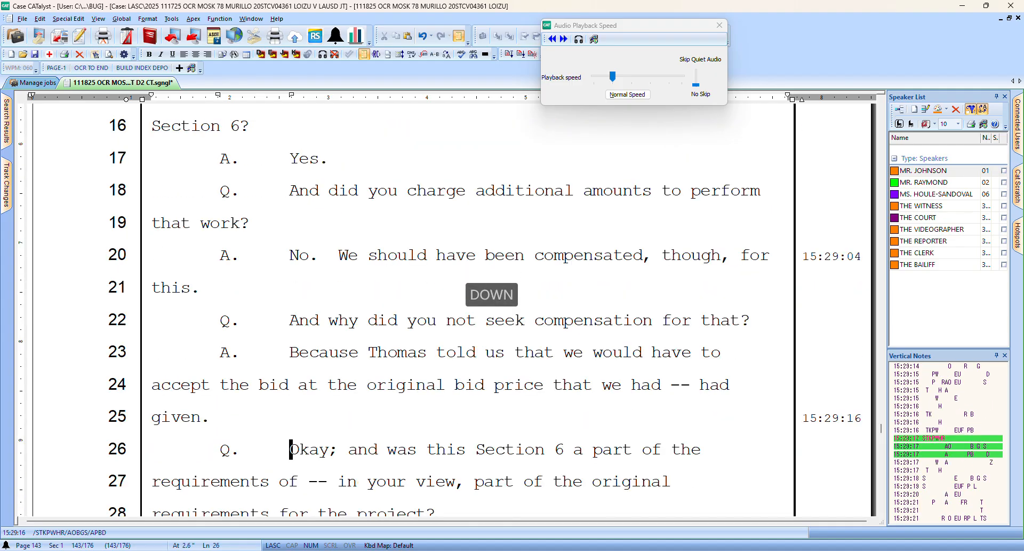
pyautogui.press(']')
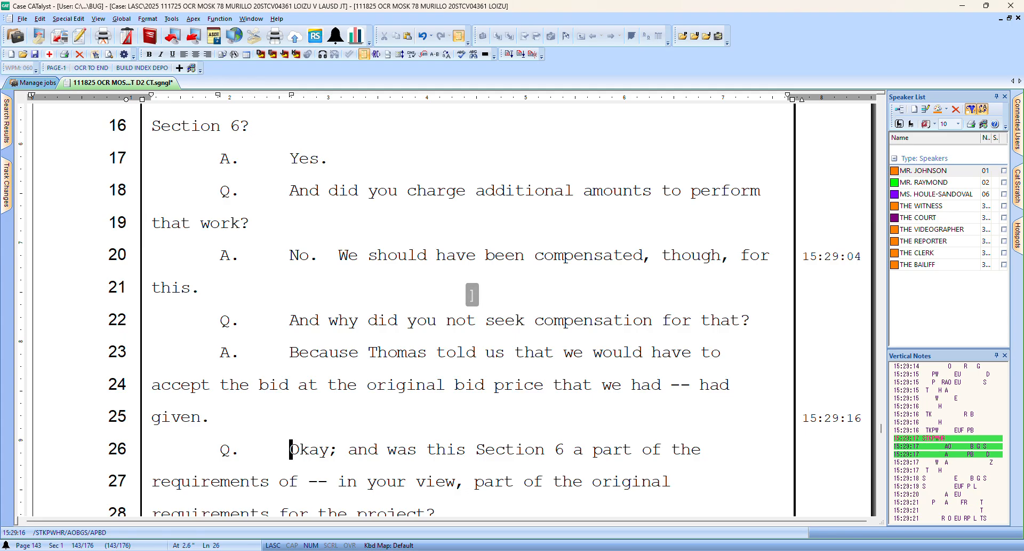
# Proofread from page 143, line 27, and replace the comma after "came up with" with a semicolon on page 144, line 5
pyautogui.press('Down')
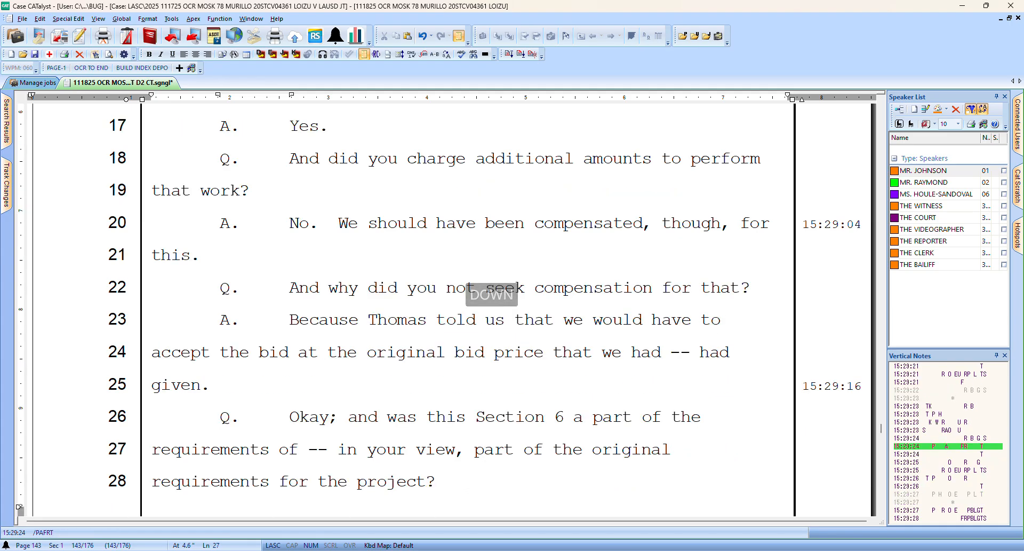
pyautogui.press('Down')
pyautogui.press('Down')
pyautogui.press('Down')
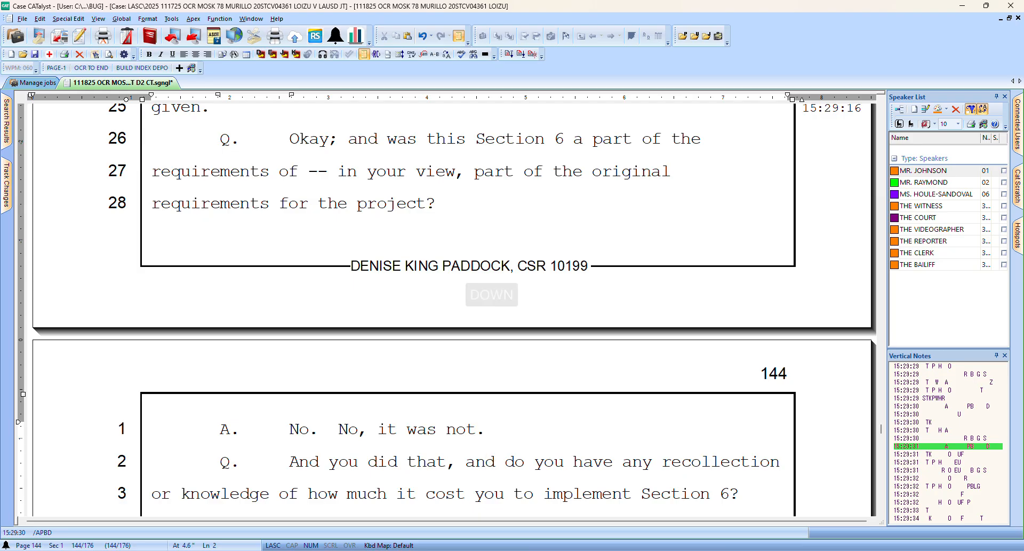
pyautogui.press('Down')
pyautogui.press('Down')
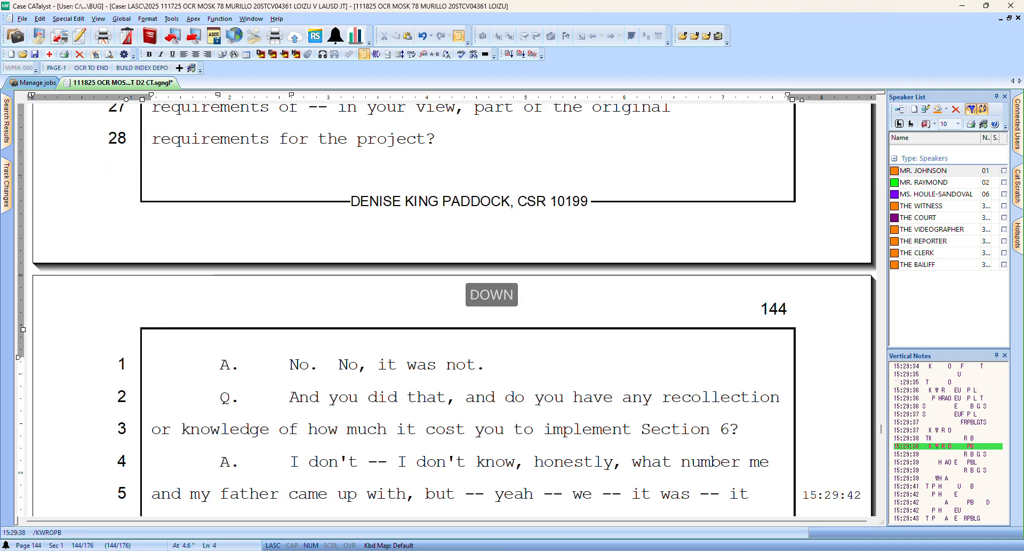
pyautogui.press('Down')
pyautogui.press('Left')
pyautogui.press('Left')
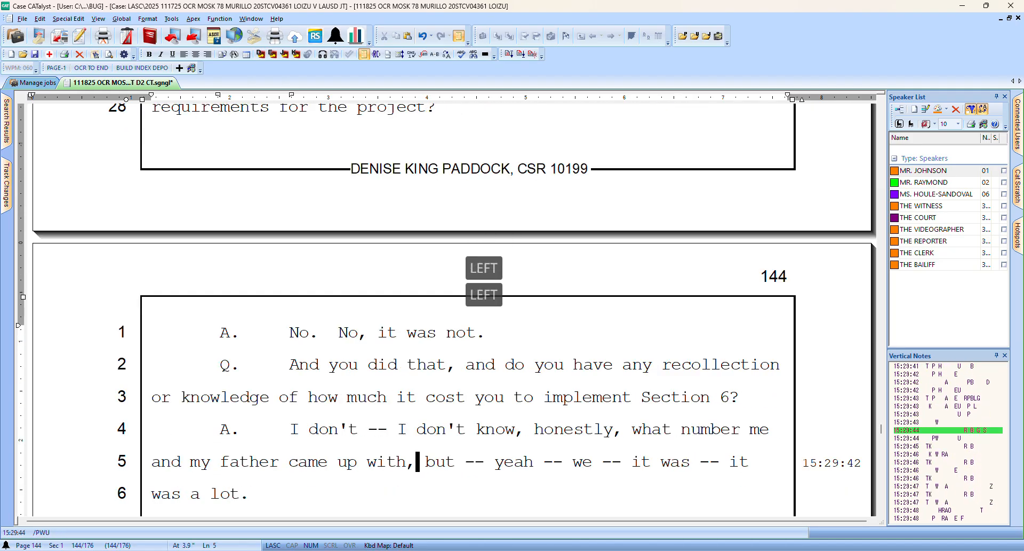
pyautogui.press(';')
pyautogui.press('Right')
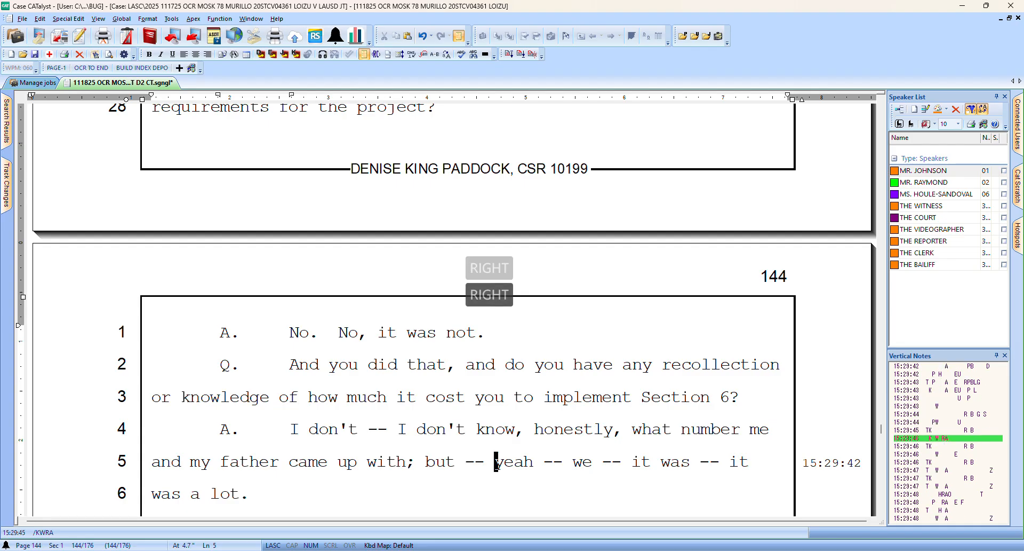
# Change the semicolon after "came up with" to a comma on page 144, line 5
pyautogui.press('Right')
pyautogui.press('Down')
pyautogui.press('Down')
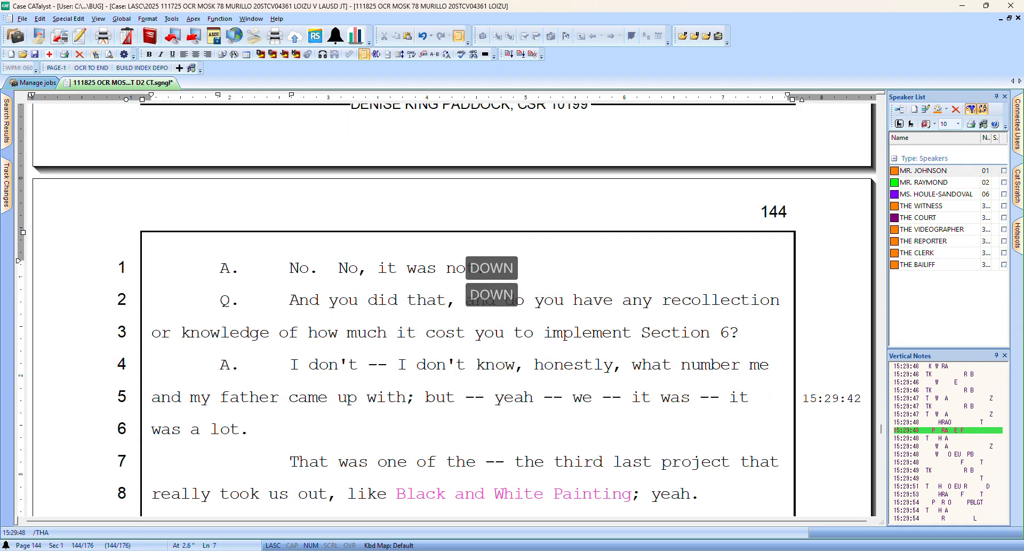
pyautogui.press('Up')
pyautogui.press('Up')
pyautogui.press('Right')
pyautogui.press('Right')
pyautogui.press('Right')
pyautogui.press('Right')
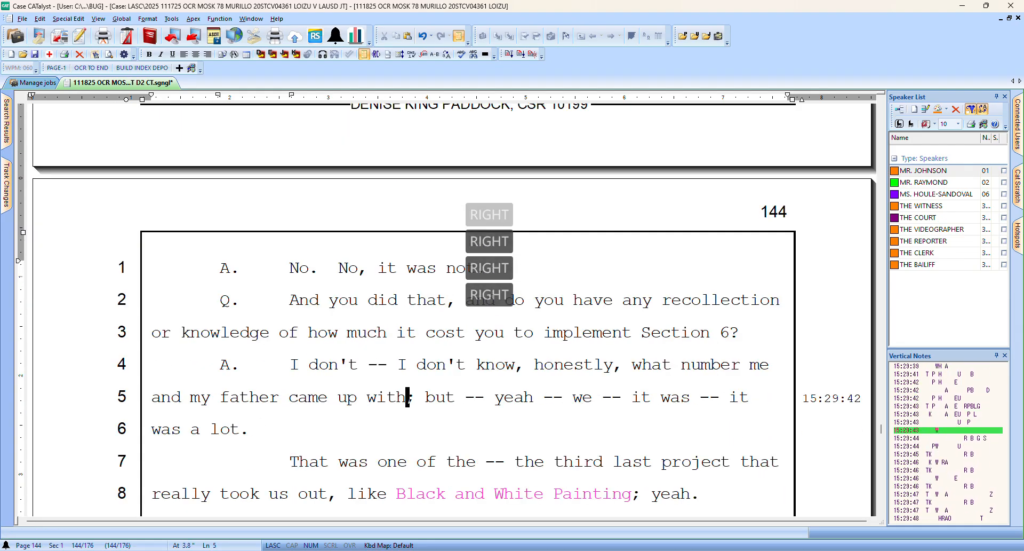
pyautogui.press(',')
# Proofread page 144 from line 5 and insert a comma after "like" on line 8
pyautogui.press('Down')
pyautogui.press('Down')
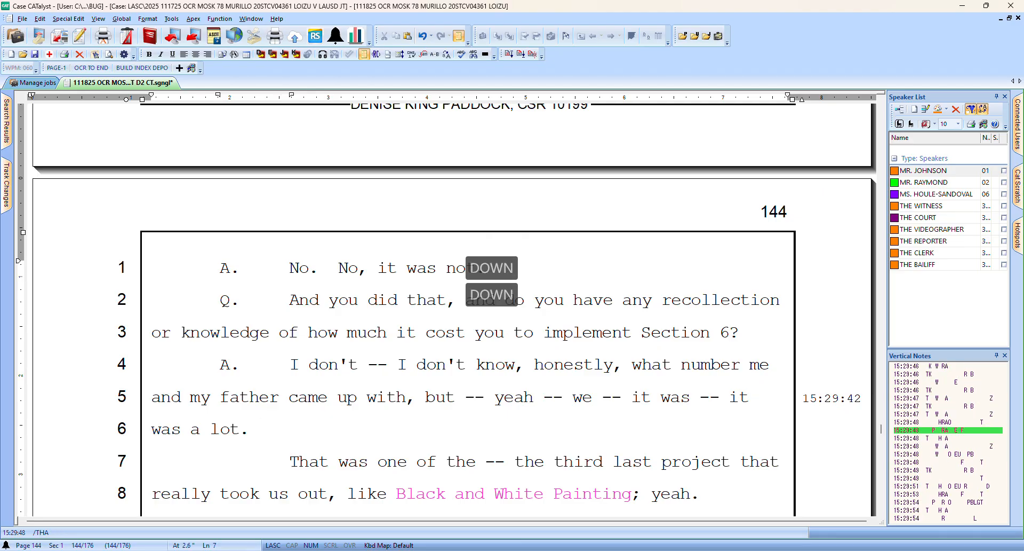
pyautogui.press('Down')
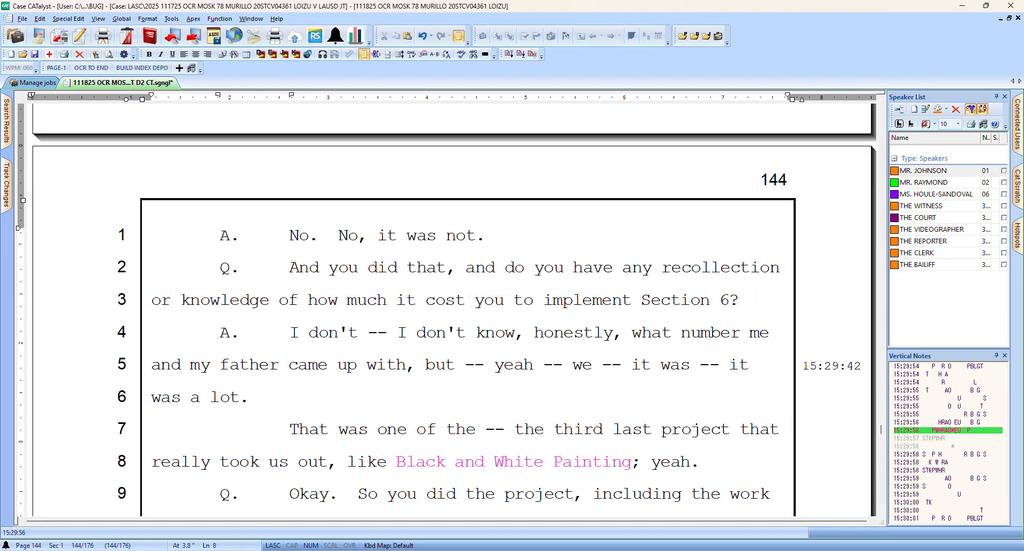
pyautogui.press('Left')
pyautogui.write(',')
# Proofread from line 9 and replace the comma after "No" with a period on page 144, line 11
pyautogui.press('Down')
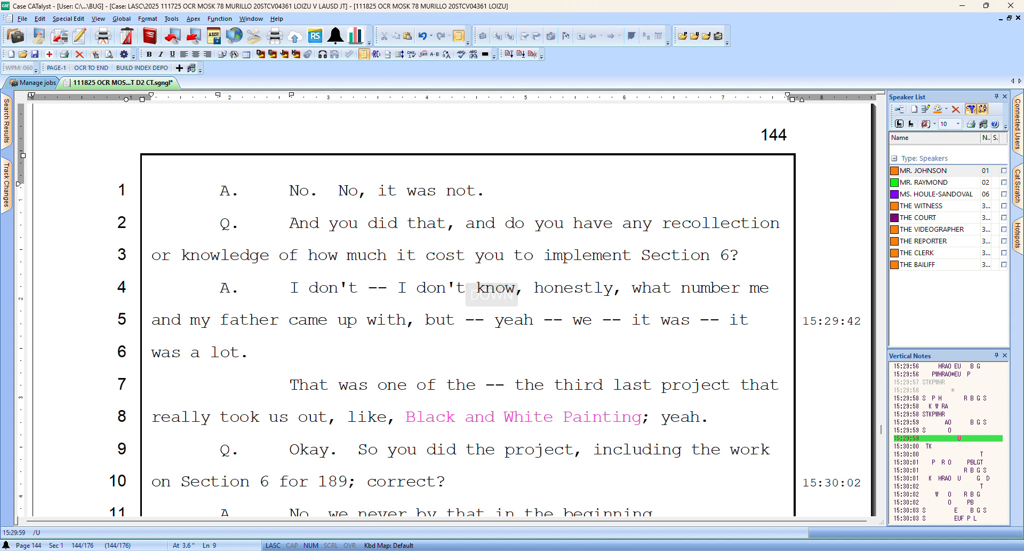
pyautogui.press('Down')
pyautogui.press('Left')
pyautogui.press('Left')
pyautogui.press('Left')
pyautogui.press('Left')
pyautogui.press('Left')
pyautogui.press('Left')
pyautogui.press('Left')
pyautogui.press('Left')
pyautogui.press('Left')
pyautogui.press('Left')
pyautogui.press('Left')
pyautogui.press('Left')
pyautogui.press('Left')
pyautogui.press('Left')
pyautogui.press('Down')
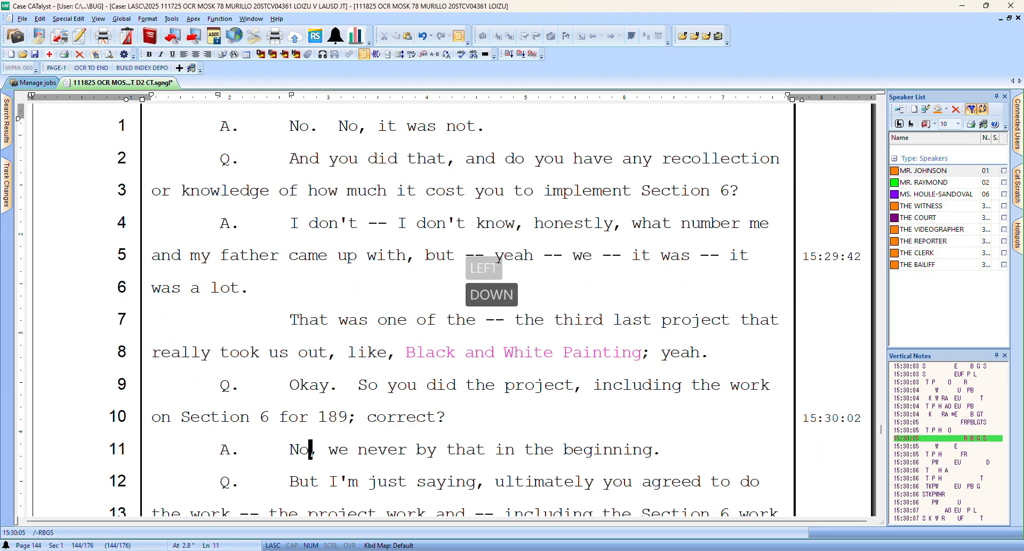
pyautogui.write('.')
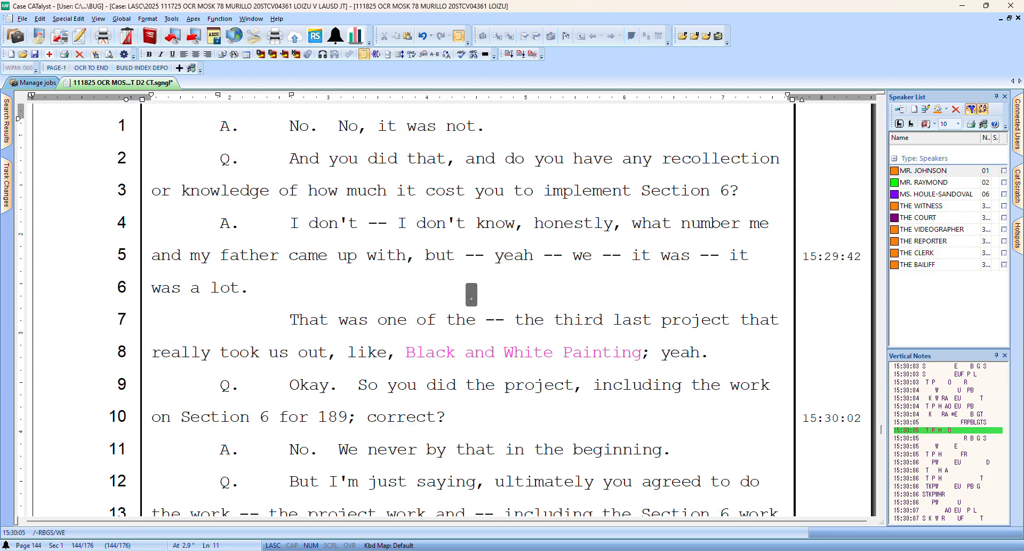
# Define "by that" on line 11 as "bid that" in the job dictionary for the entire file, and add a comma after it
pyautogui.press('Right')
pyautogui.press('Right')
pyautogui.press('Right')
pyautogui.press('Right')
pyautogui.press('Right')
pyautogui.press('Right')
pyautogui.press('Right')
pyautogui.press('Right')
pyautogui.press('Right')
pyautogui.press('Right')
pyautogui.press('Right')
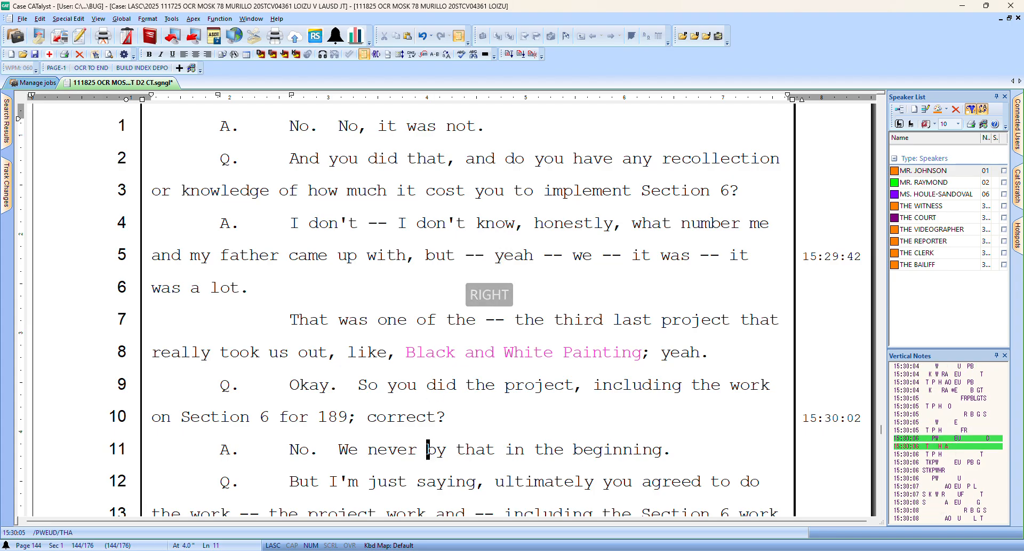
pyautogui.hotkey('ctrl', '[')
pyautogui.hotkey('ctrl', '[')
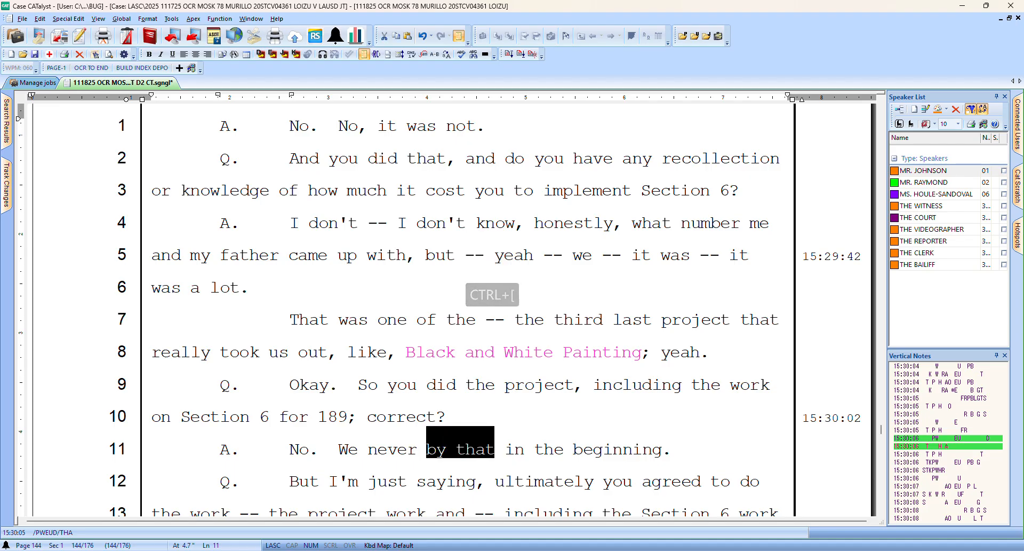
pyautogui.hotkey('ctrl', 'k')
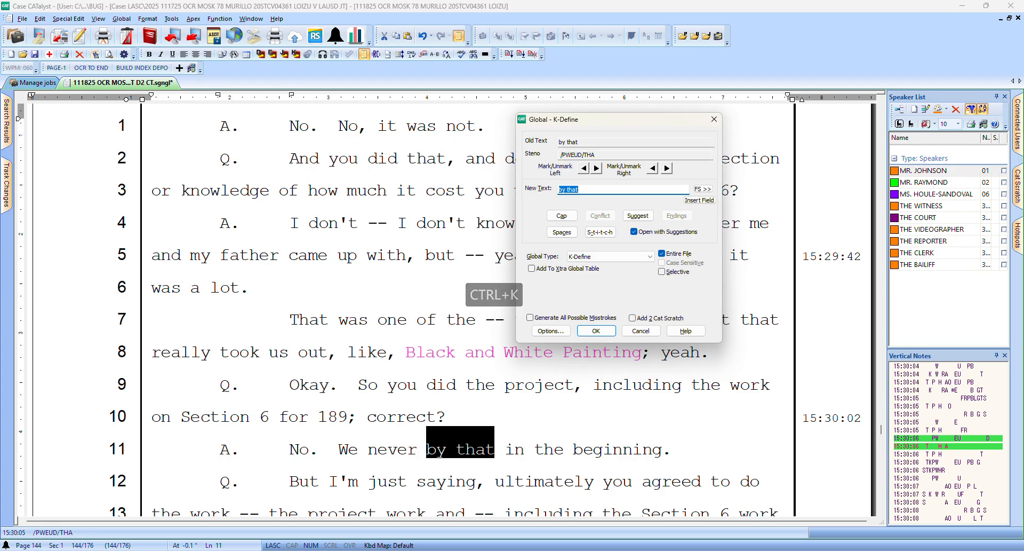
pyautogui.press('Escape')
pyautogui.hotkey('ctrl', 'j')
pyautogui.write('bid that')
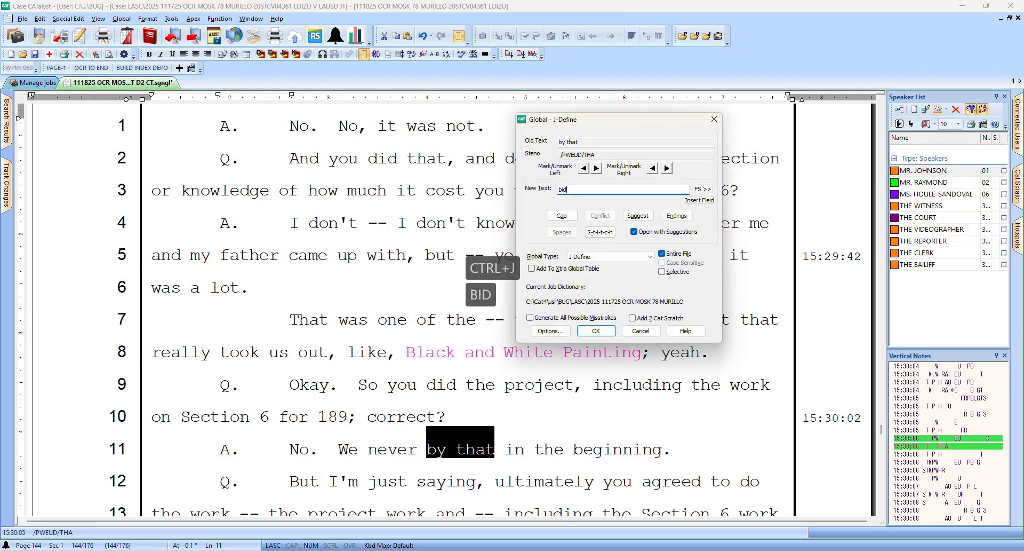
pyautogui.click(582, 333)
pyautogui.write(',')
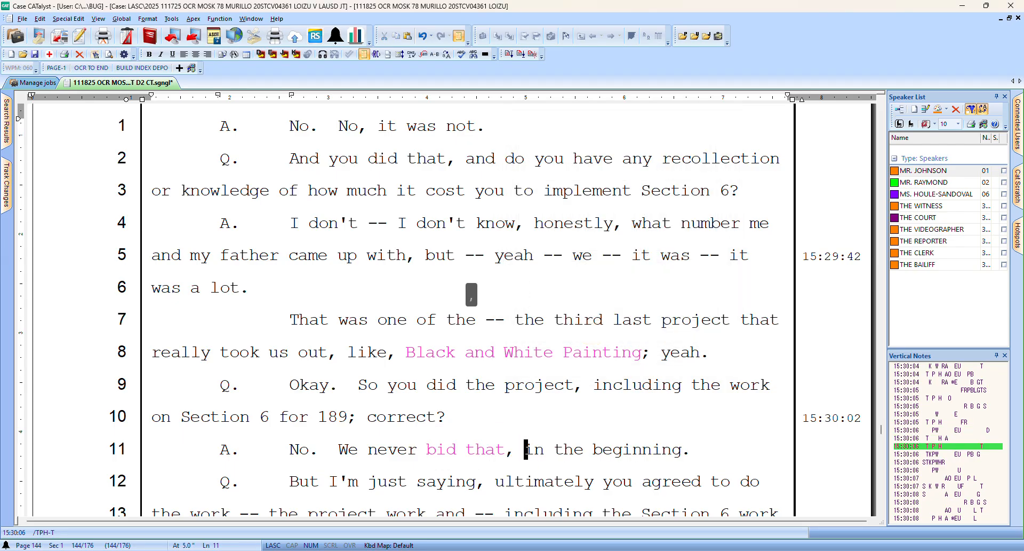
# Insert commas after "ultimately" on line 12 and after "the project work" on line 13 of page 144
pyautogui.press('Down')
pyautogui.press('Right')
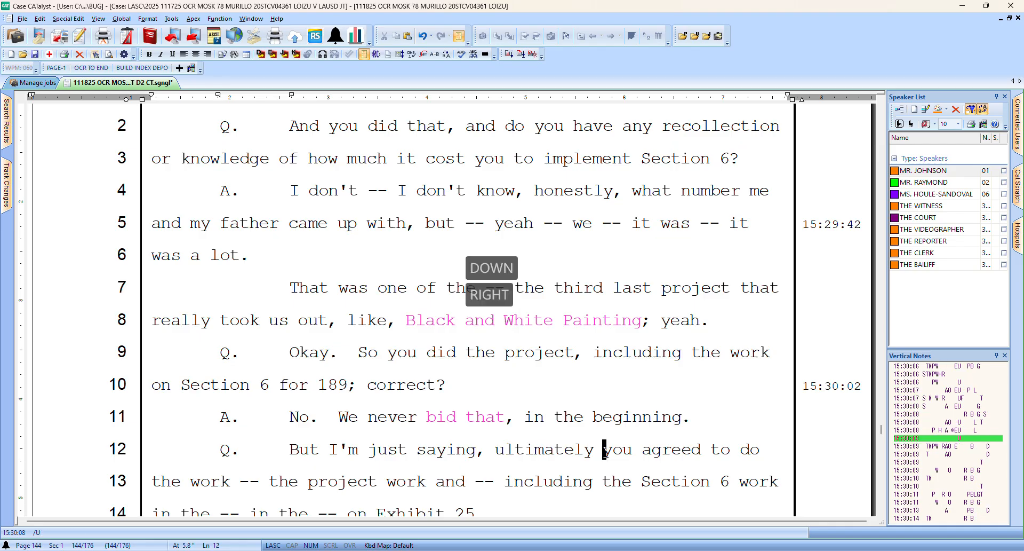
pyautogui.write(',')
pyautogui.press('Right')
pyautogui.press('Right')
pyautogui.press('Right')
pyautogui.press('Right')
pyautogui.press('Right')
pyautogui.press('Right')
pyautogui.press('Right')
pyautogui.press('Right')
pyautogui.press('Right')
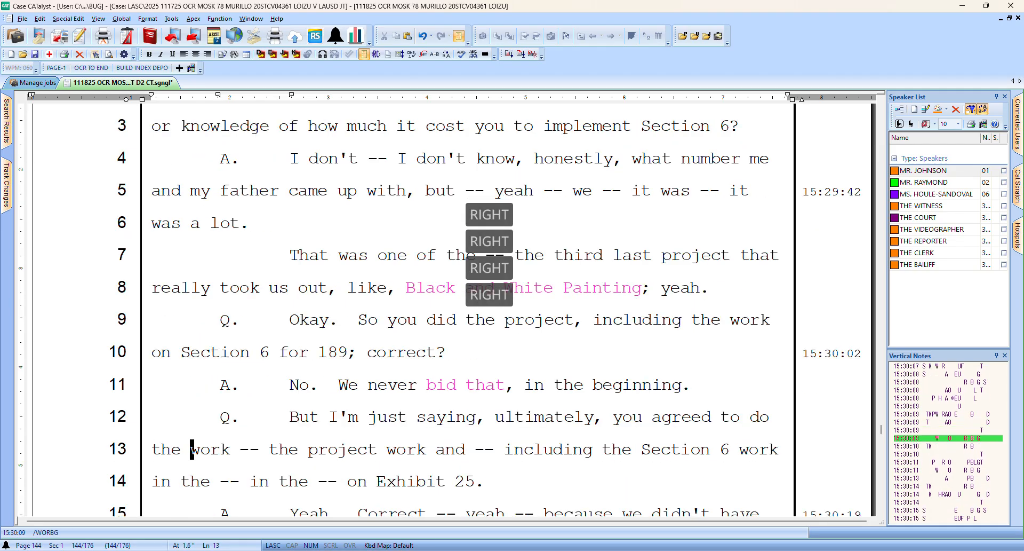
pyautogui.press('Right')
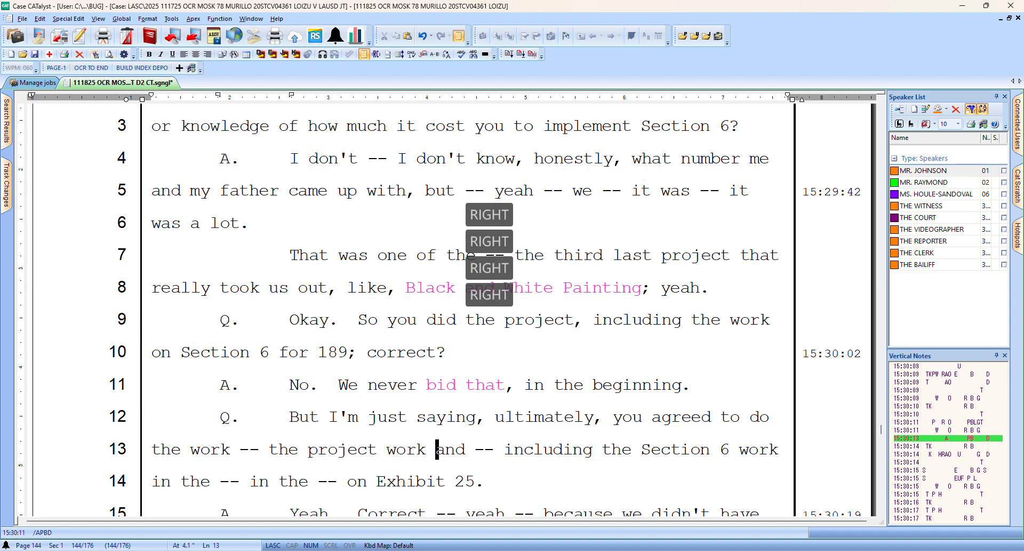
pyautogui.write(',')
# Proofread to line 15 of page 144 and repunctuate the answer's opening to "Yeah; correct. Yeah; because"
pyautogui.press('Right')
pyautogui.press('Right')
pyautogui.press('Right')
pyautogui.press('Right')
pyautogui.press('Right')
pyautogui.press('Right')
pyautogui.press('Right')
pyautogui.press('Right')
pyautogui.press('Right')
pyautogui.press('Right')
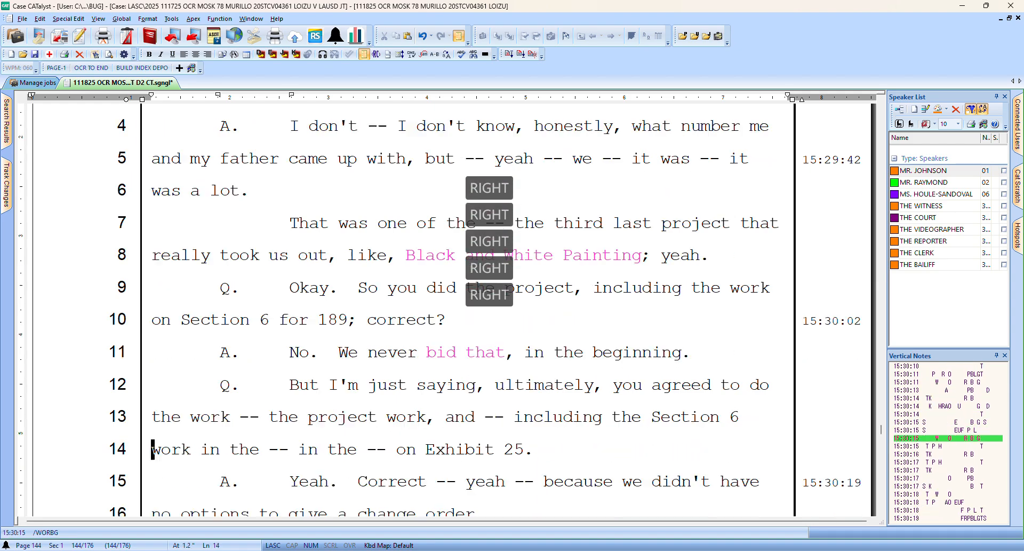
pyautogui.press('Down')
pyautogui.press('Right')
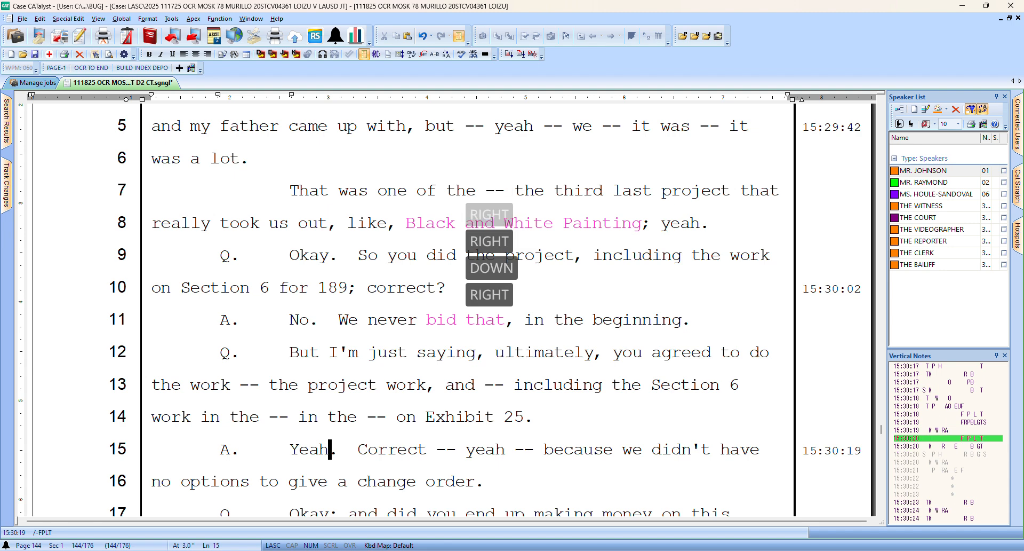
pyautogui.write(';')
pyautogui.press('Right')
pyautogui.press('Right')
pyautogui.write('.')
pyautogui.press('Right')
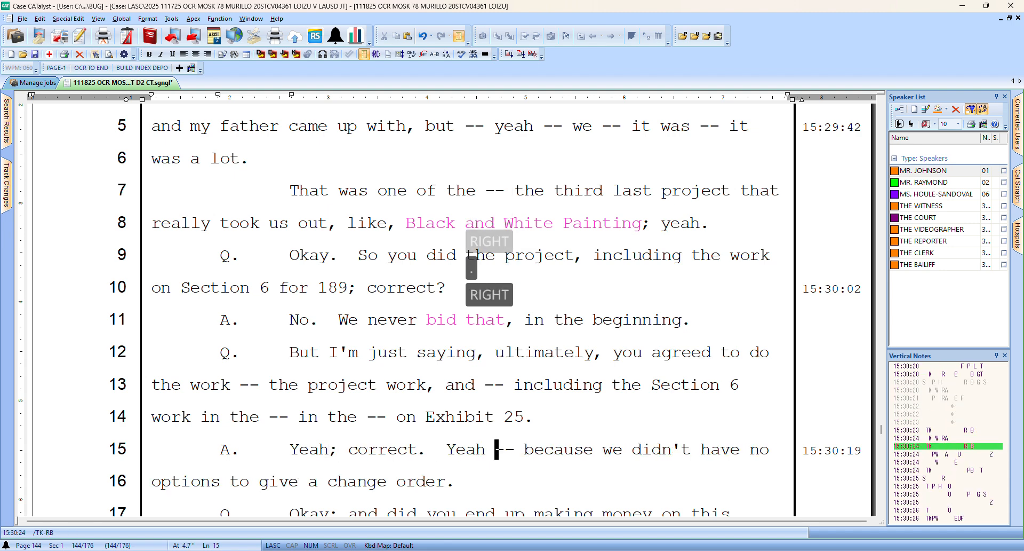
pyautogui.write(';')
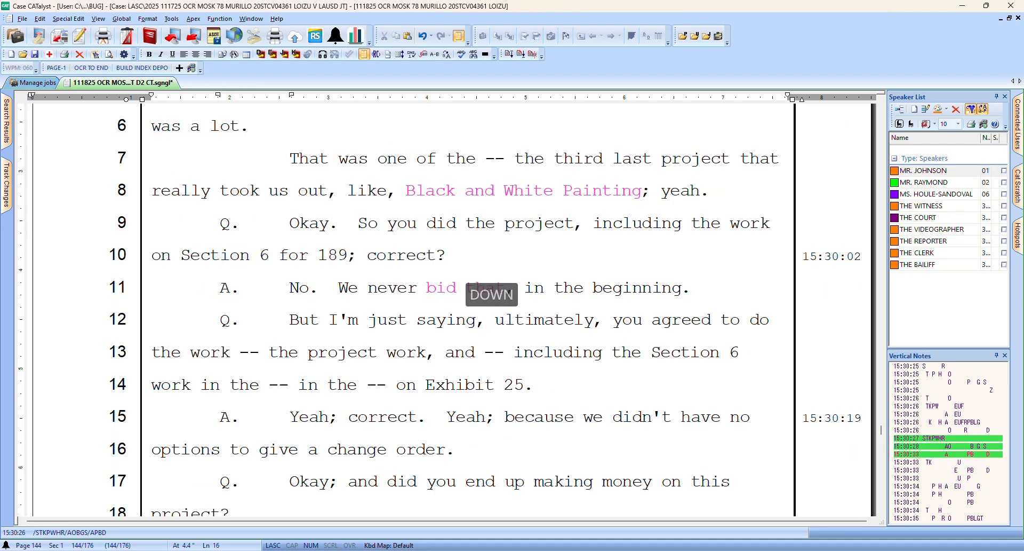
# Proofread page 144 from line 16 and delete the comma after "third" on line 20
pyautogui.press('Down')
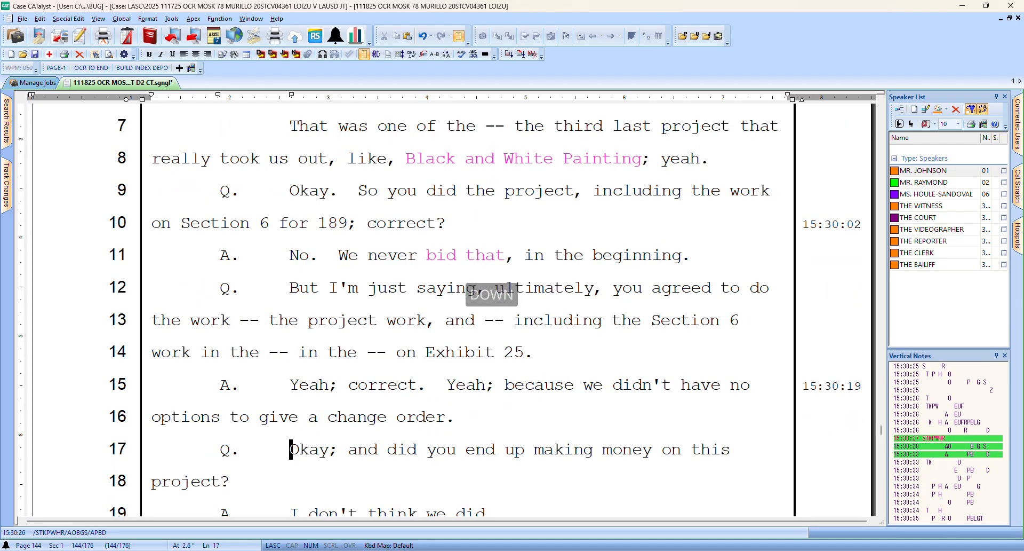
pyautogui.press('Down')
pyautogui.press('Down')
pyautogui.press('Down')
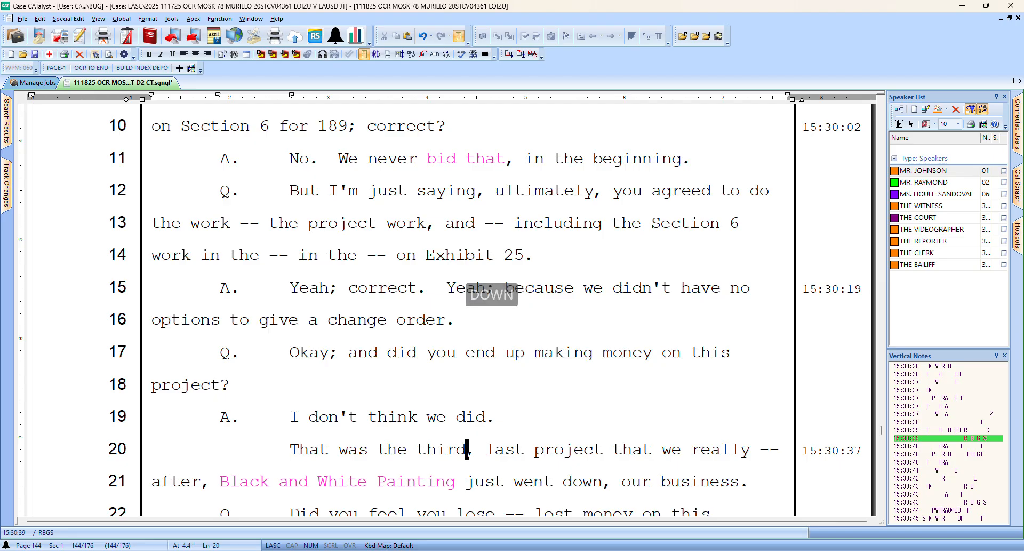
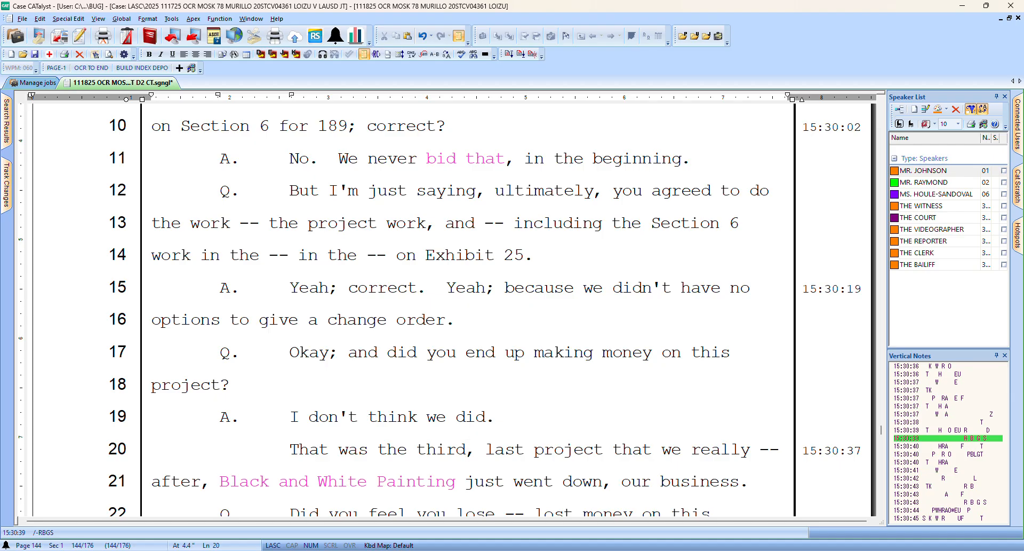
pyautogui.press('Delete')
# Proofread the rest of page 144 from line 20 and replace the comma after "end" with a semicolon on line 28
pyautogui.press('Right')
pyautogui.press('Right')
pyautogui.press('Right')
pyautogui.press('Right')
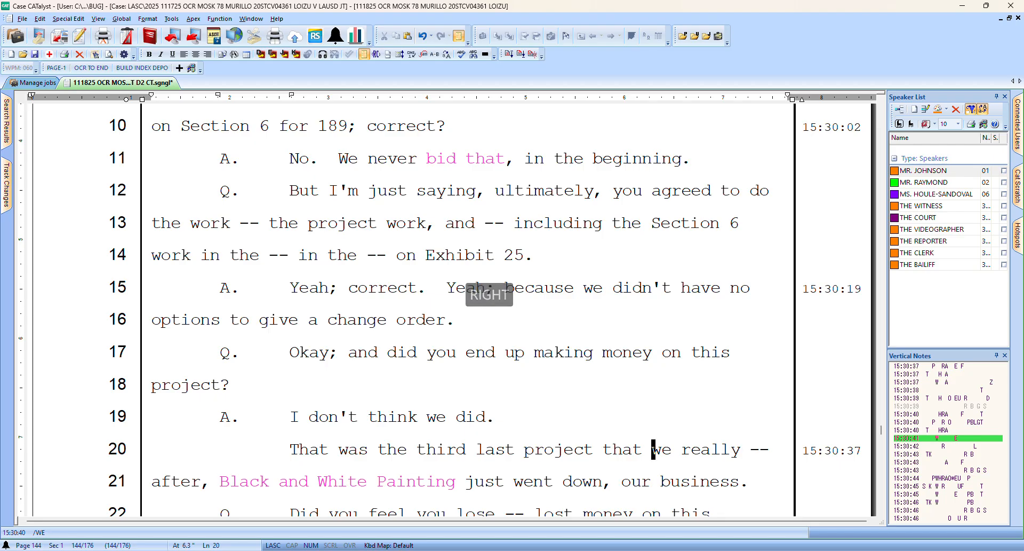
pyautogui.press('Down')
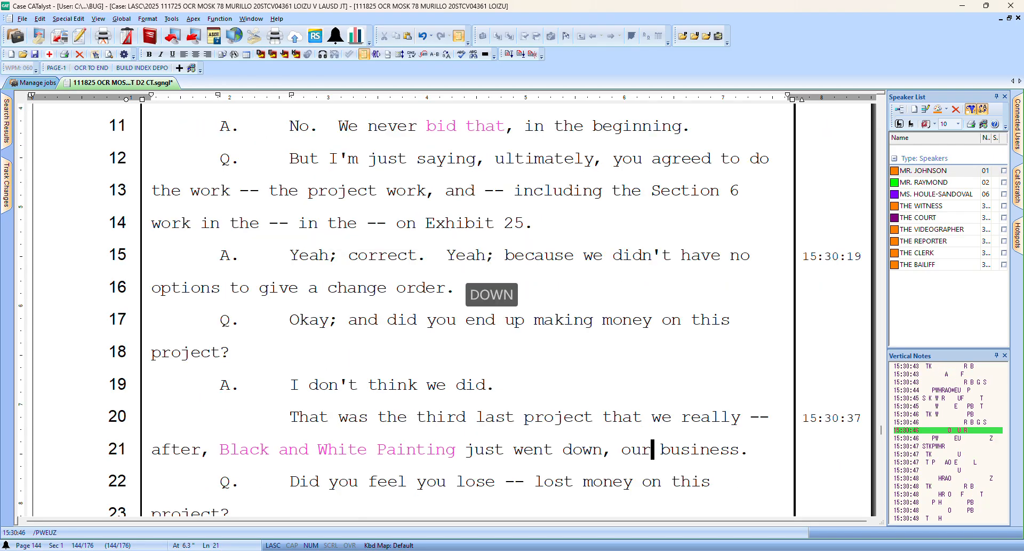
pyautogui.press('Down')
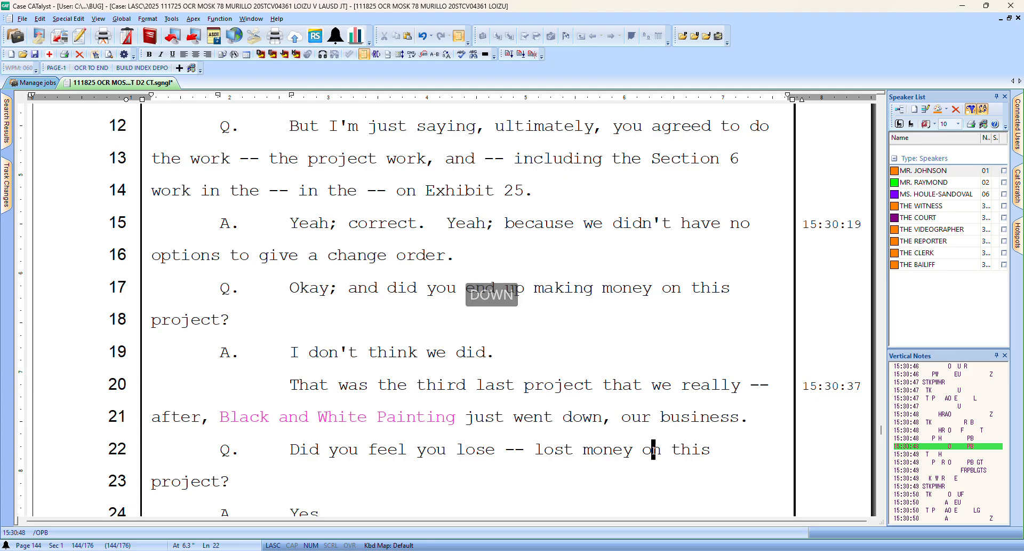
pyautogui.press('Down')
pyautogui.press('Down')
pyautogui.press('Down')
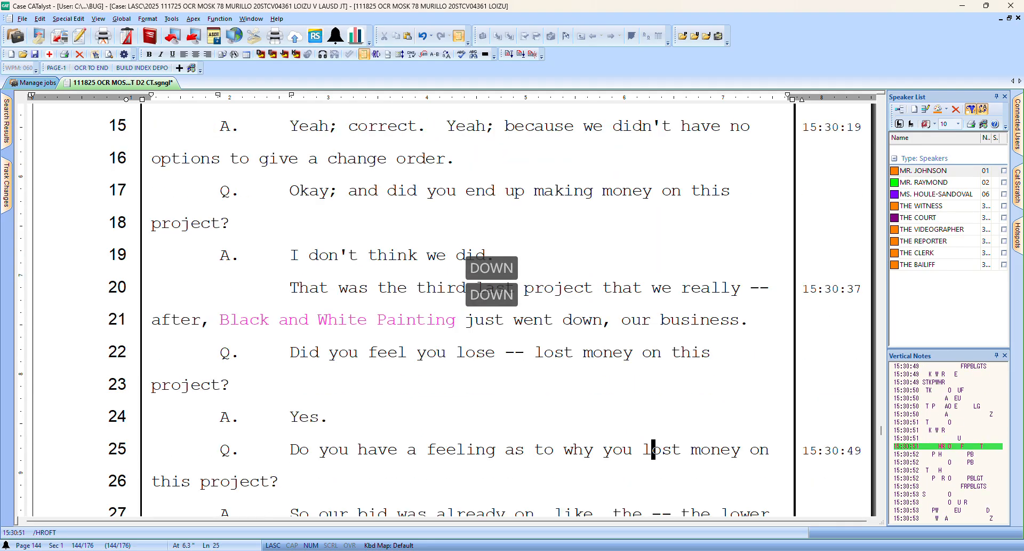
pyautogui.press('Down')
pyautogui.press('Down')
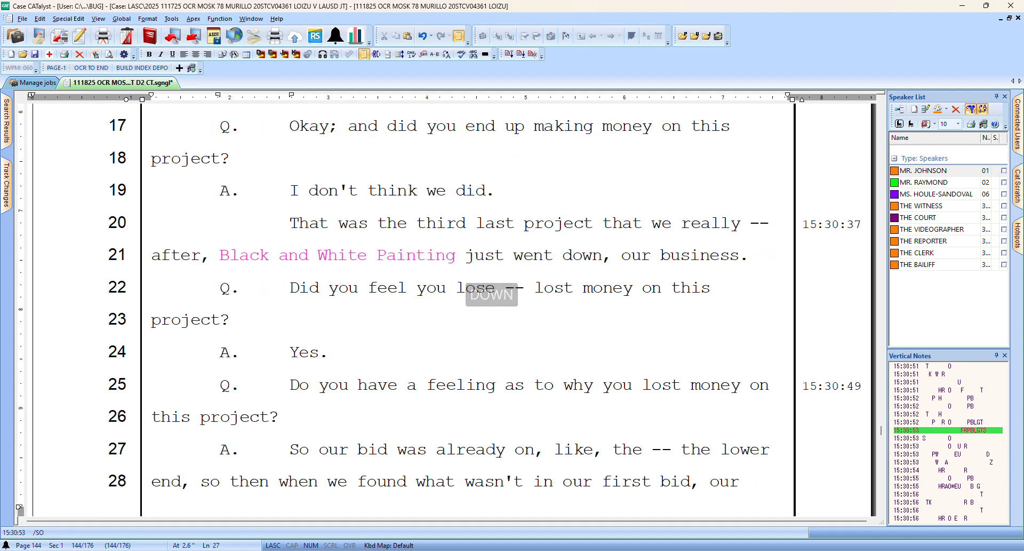
pyautogui.press('Down')
pyautogui.press('Left')
pyautogui.press('Left')
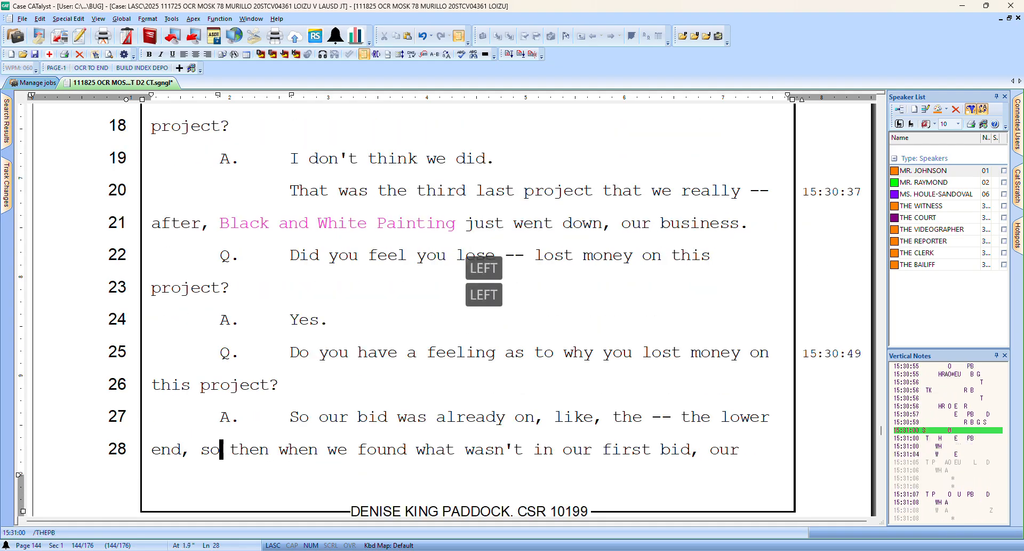
pyautogui.write(';')
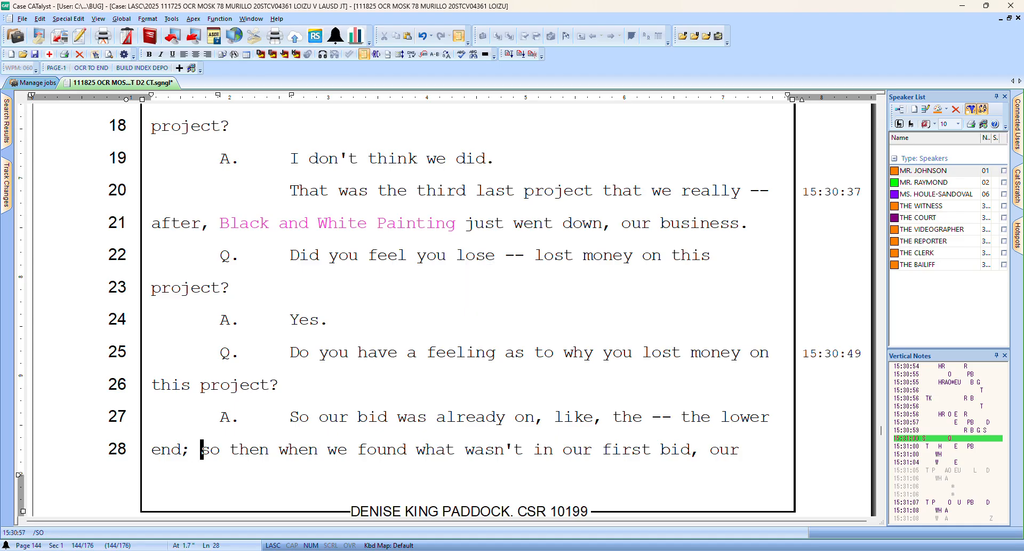
# Proofread on to page 145 and replace the comma after "when we gave the bid" with a dash on line 1
pyautogui.press('Down')
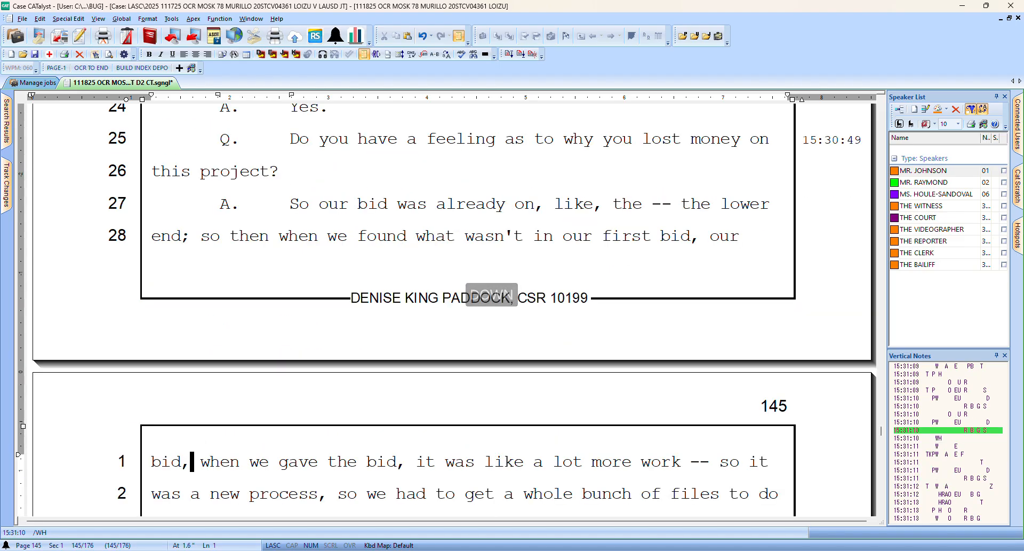
pyautogui.press('Down')
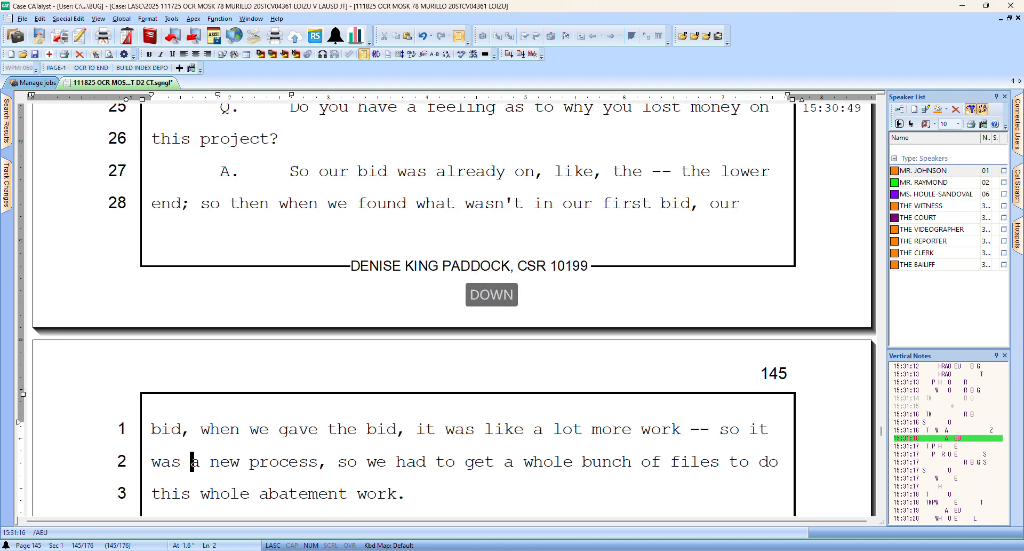
pyautogui.press('Left')
pyautogui.press('Left')
pyautogui.press('Left')
pyautogui.press('Left')
pyautogui.press('Left')
pyautogui.press('Left')
pyautogui.press('Left')
pyautogui.press('Left')
pyautogui.press('Left')
pyautogui.press('Left')
pyautogui.press('Left')
pyautogui.press('Left')
pyautogui.press('Left')
pyautogui.press('Left')
pyautogui.press('Left')
pyautogui.press('Left')
pyautogui.press('Left')
pyautogui.press('Left')
pyautogui.press('Left')
pyautogui.press('Left')
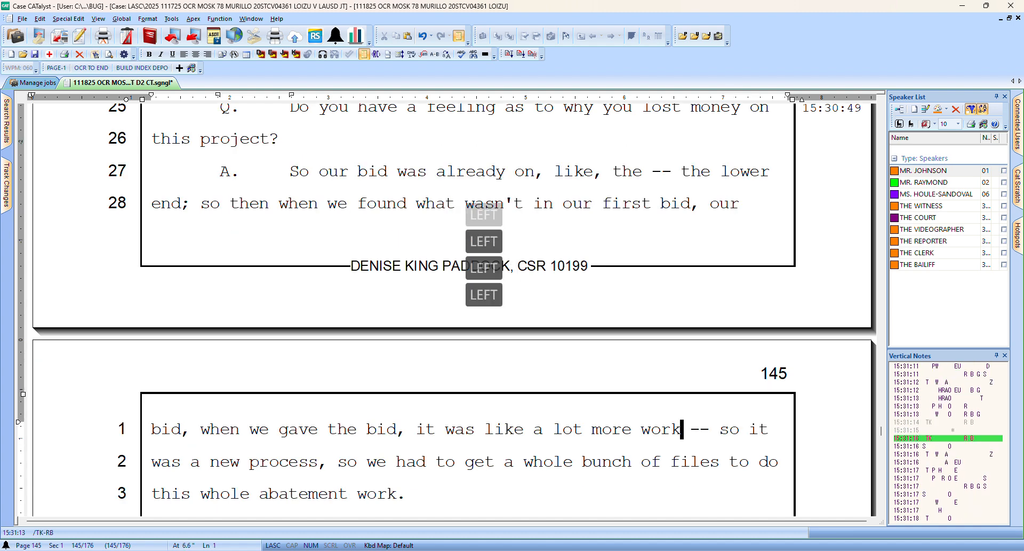
pyautogui.press('Left')
pyautogui.press('Left')
pyautogui.press('Left')
pyautogui.press('Left')
pyautogui.press('Left')
pyautogui.hotkey('ctrl', '/')
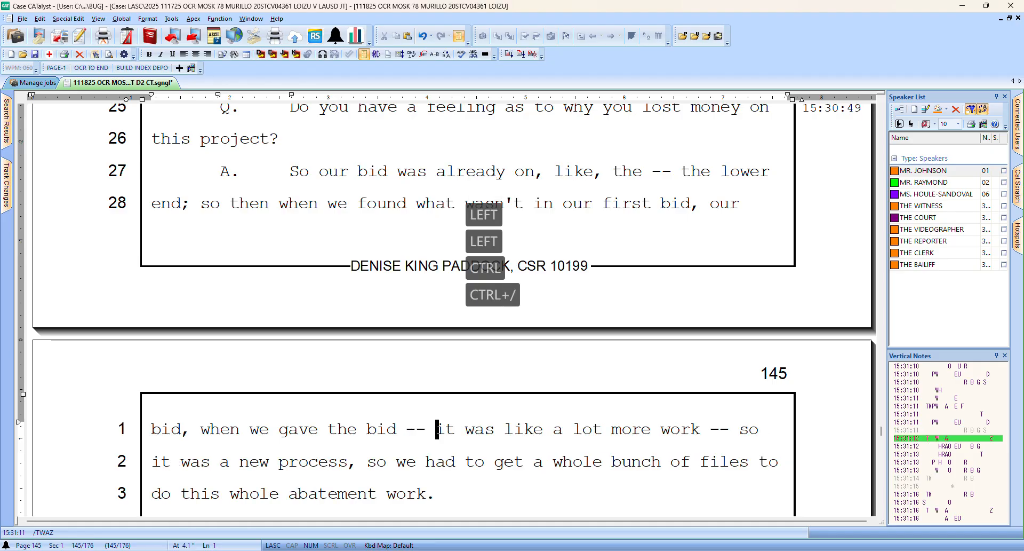
# Proofread lines 1 to 4 of page 145, recheck the audio for line 2 and replace "files" with "guys" there
pyautogui.press('Right')
pyautogui.press('Right')
pyautogui.press('Down')
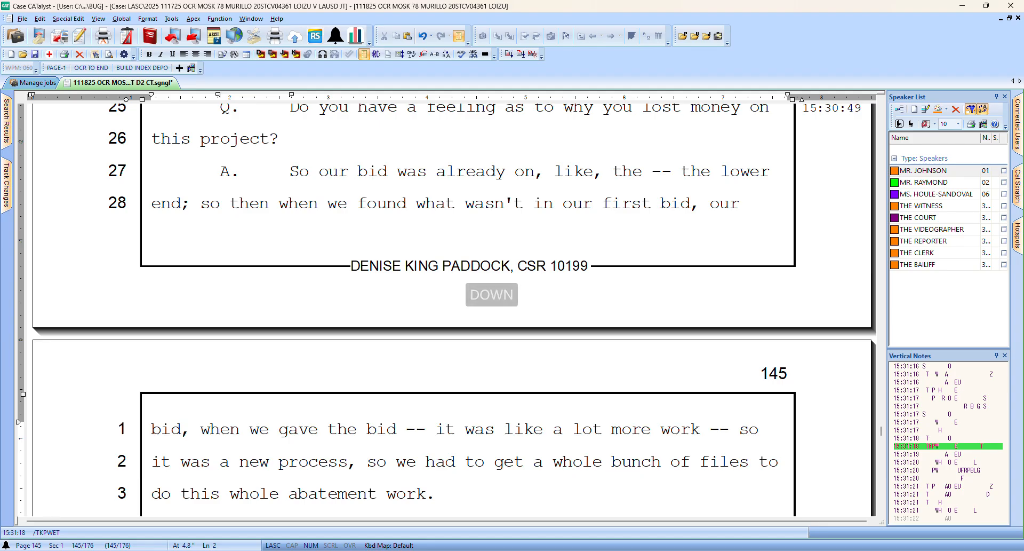
pyautogui.press('Down')
pyautogui.press('Down')
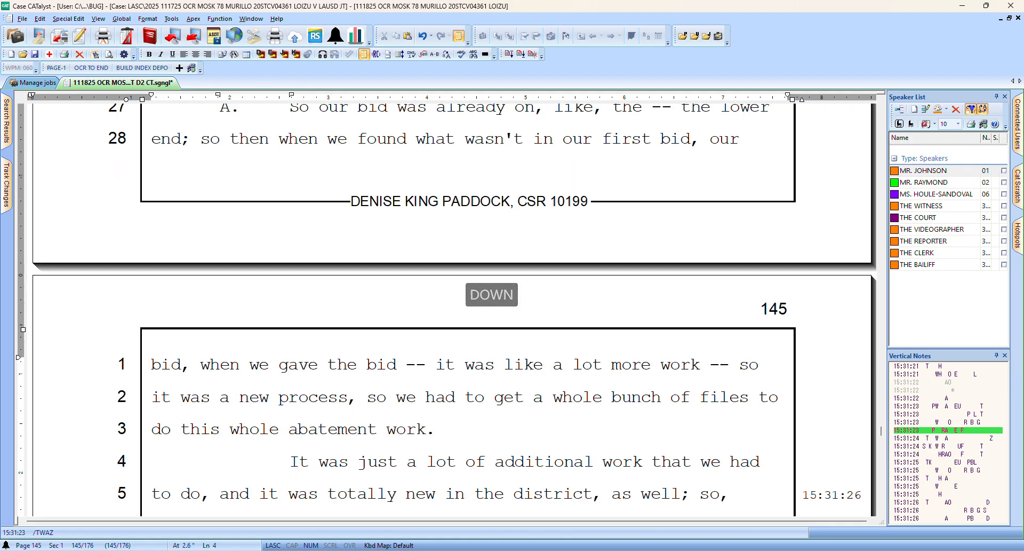
pyautogui.press('Up')
pyautogui.press('Up')
pyautogui.press('Right')
pyautogui.press('[')
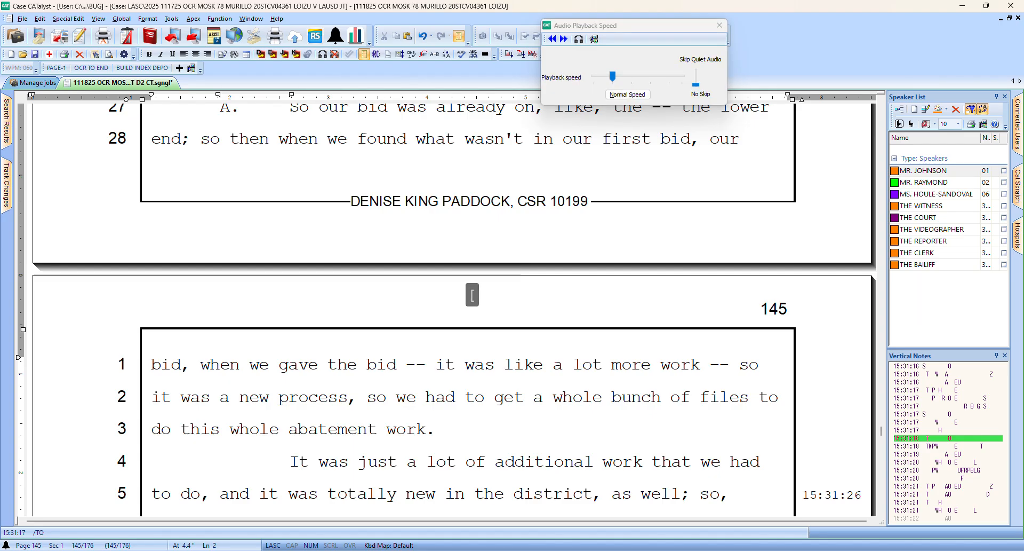
pyautogui.press('Left')
pyautogui.press('Left')
pyautogui.press('Left')
pyautogui.press('Left')
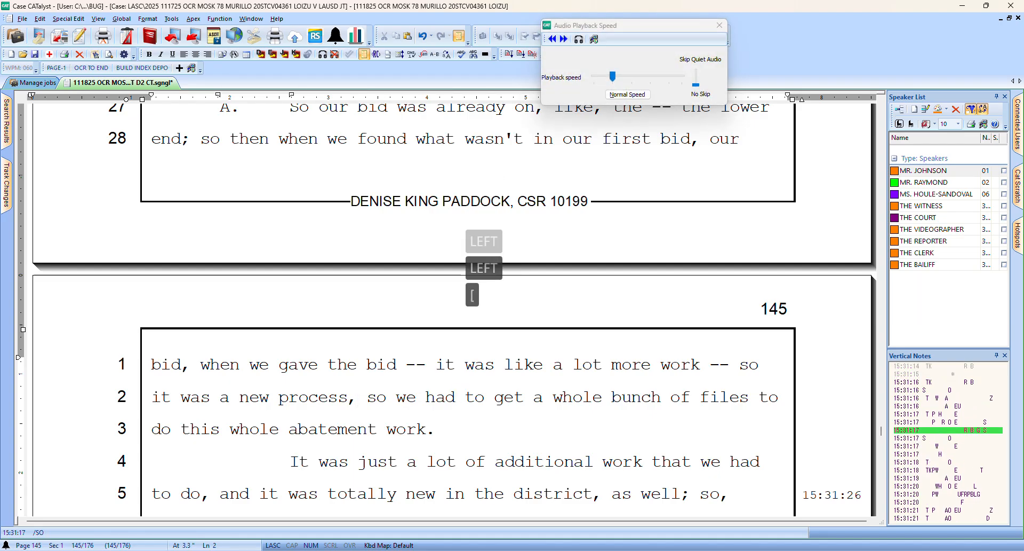
pyautogui.press('Right')
pyautogui.press('Right')
pyautogui.press('Right')
pyautogui.press('Right')
pyautogui.press('Right')
pyautogui.press('Right')
pyautogui.press('Right')
pyautogui.press('Right')
pyautogui.press('Right')
pyautogui.press('Right')
pyautogui.press('Right')
pyautogui.press('Right')
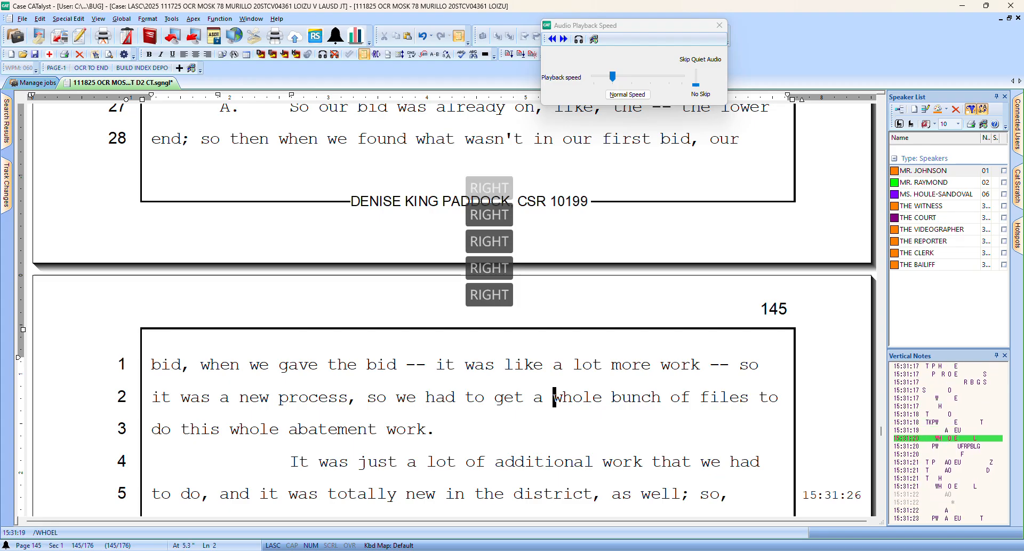
pyautogui.press('Left')
pyautogui.press('Left')
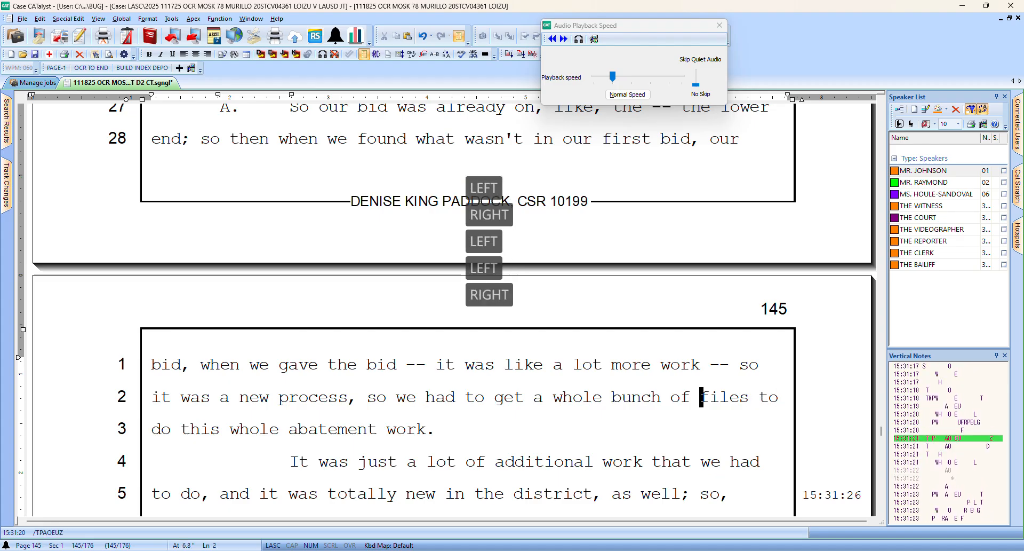
pyautogui.hotkey('ctrl', 'Delete')
pyautogui.write('guys')
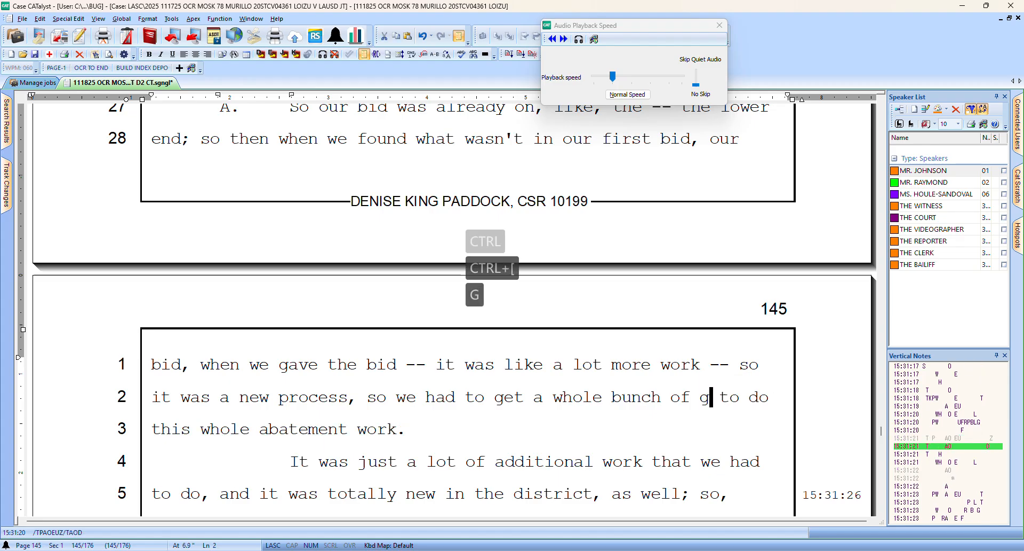
# Insert "like" between commas after "do this whole" on line 3 of page 145
pyautogui.press('Right')
pyautogui.press('Right')
pyautogui.press('Right')
pyautogui.press('Right')
pyautogui.press('Right')
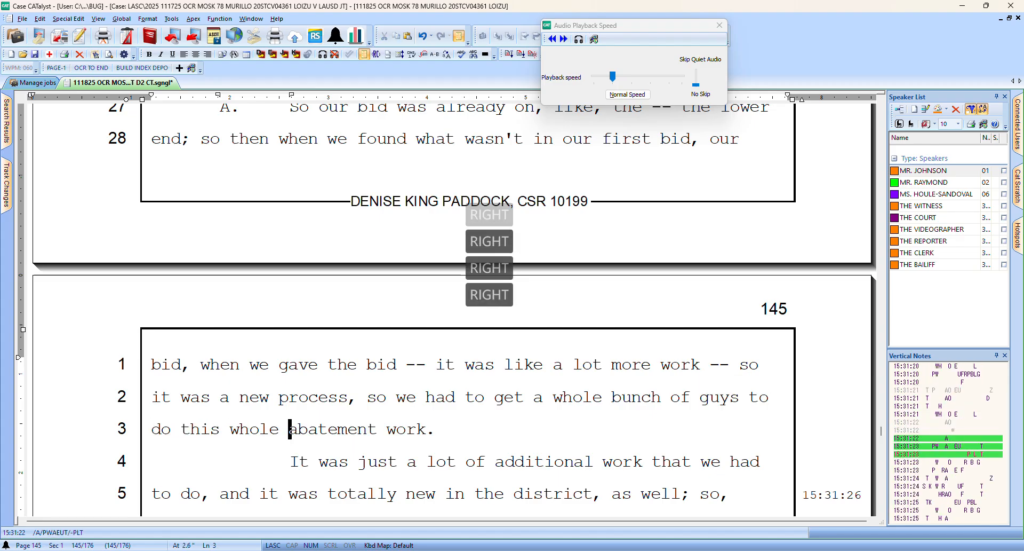
pyautogui.write(', like,')
# Proofread lines 4 to 6 of page 145, checking the wording and punctuation of the answer
pyautogui.press('Down')
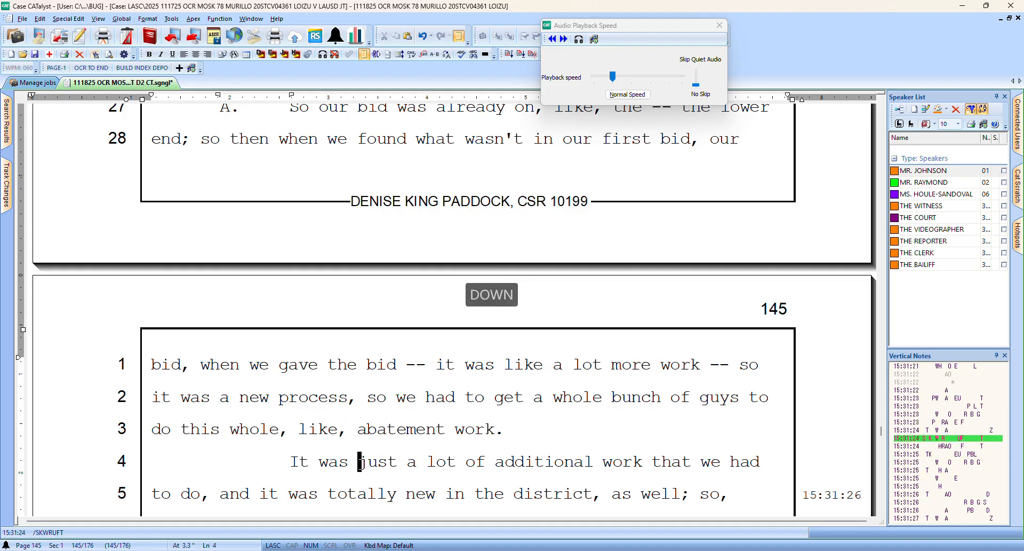
pyautogui.press('Right')
pyautogui.press('Right')
pyautogui.press('Right')
pyautogui.press('Down')
pyautogui.press('Left')
pyautogui.press('Left')
pyautogui.press('Left')
pyautogui.press('Right')
pyautogui.press('Right')
pyautogui.press('Right')
pyautogui.press('Right')
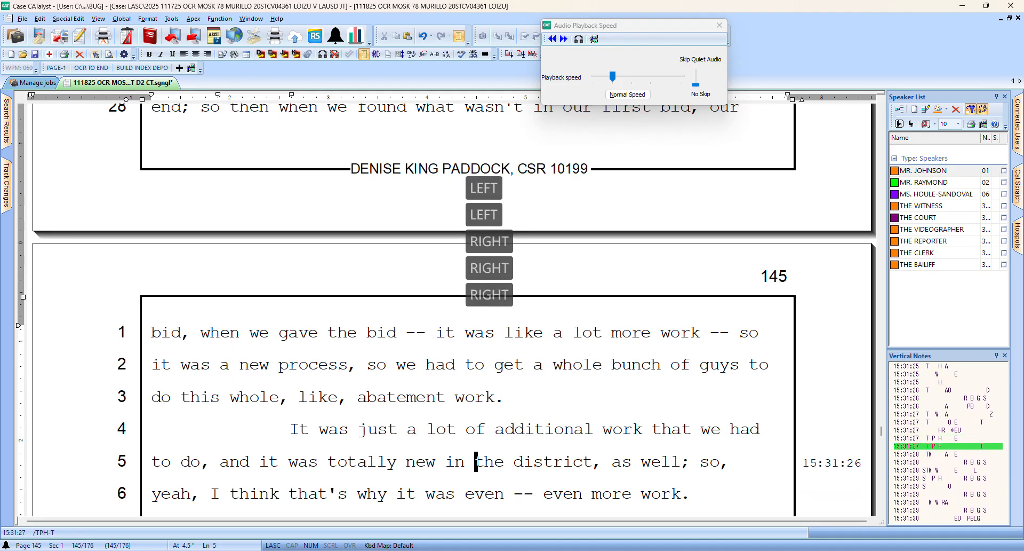
pyautogui.press('Down')
pyautogui.press('Left')
pyautogui.press('Left')
pyautogui.press('Left')
pyautogui.press('Left')
pyautogui.press('Left')
pyautogui.press('Left')
pyautogui.press('Left')
pyautogui.press('Left')
pyautogui.press('Left')
pyautogui.press('Left')
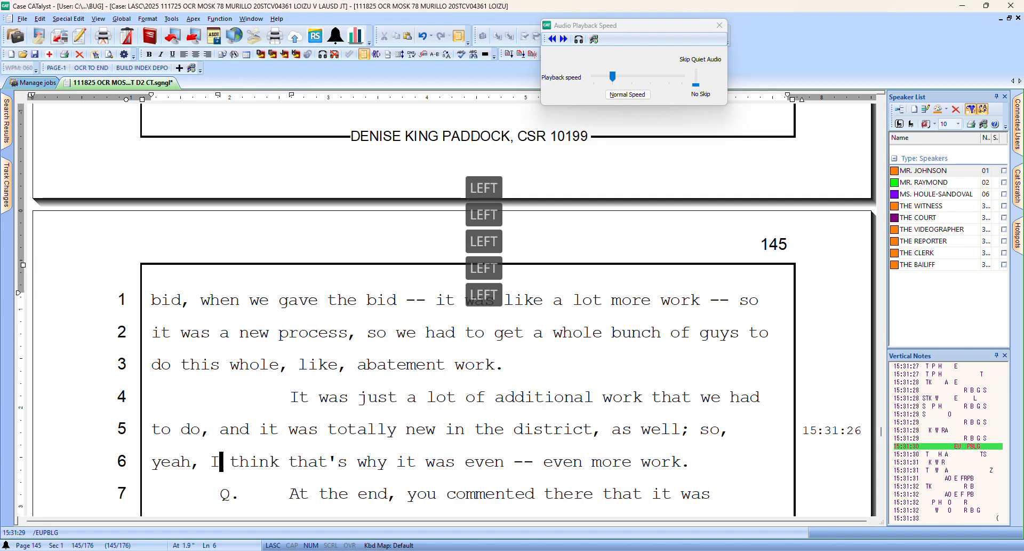
pyautogui.press('Left')
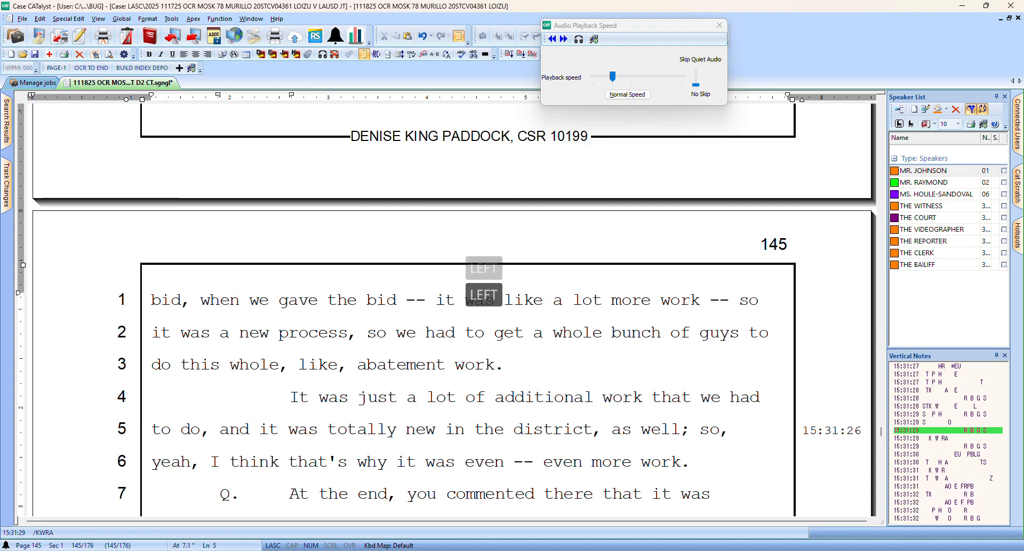
# Go back through page 144 to lines 4 and 5 and review the earlier testimony about the cost of Section 6
pyautogui.press('Up')
pyautogui.press('Up')
pyautogui.press('Up')
pyautogui.press('Up')
pyautogui.press('Up')
pyautogui.press('Up')
pyautogui.press('Up')
pyautogui.press('Up')
pyautogui.press('Up')
pyautogui.press('Up')
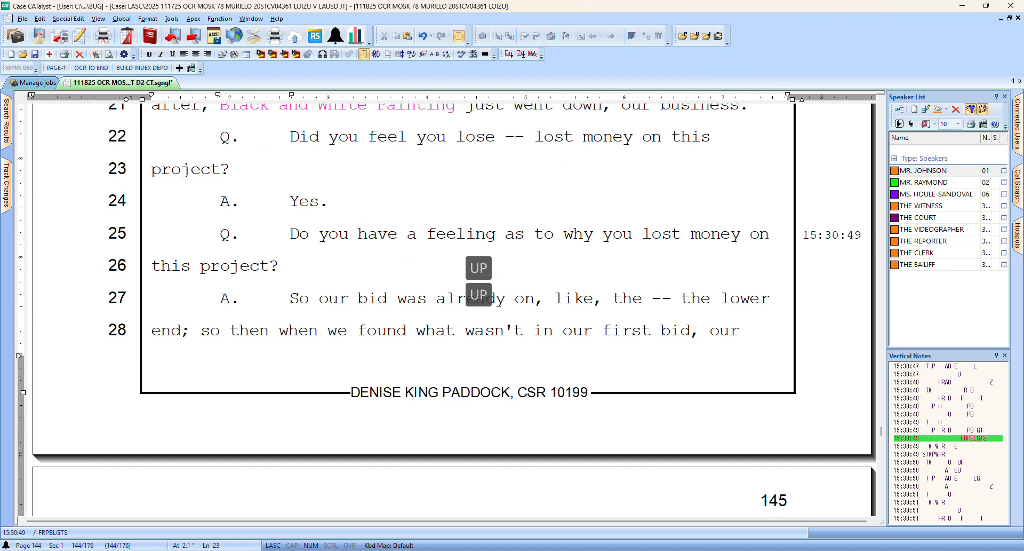
pyautogui.press('Up')
pyautogui.press('Up')
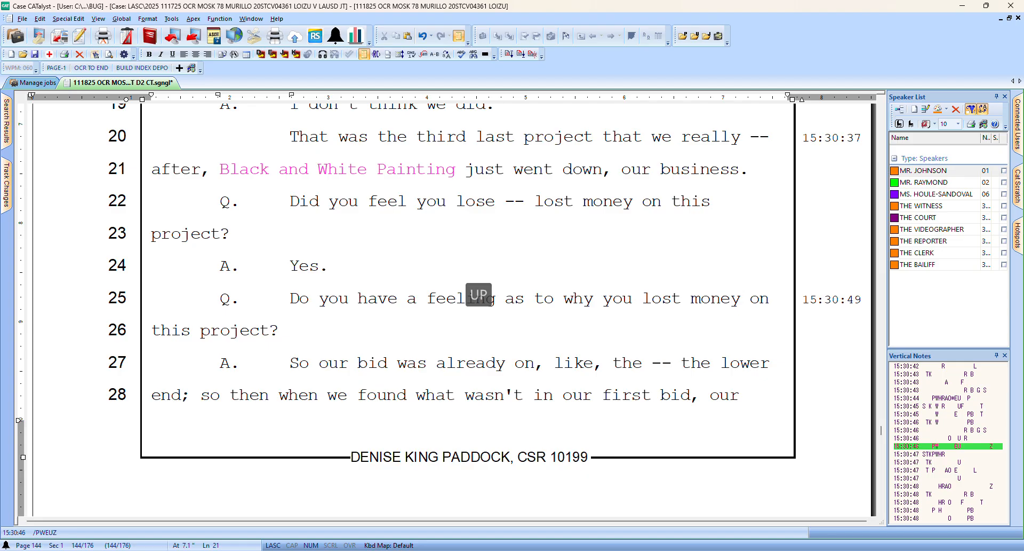
pyautogui.press('Up')
pyautogui.press('Up')
pyautogui.press('Up')
pyautogui.press('Up')
pyautogui.press('Up')
pyautogui.press('Up')
pyautogui.press('Up')
pyautogui.press('Up')
pyautogui.press('Up')
pyautogui.press('Up')
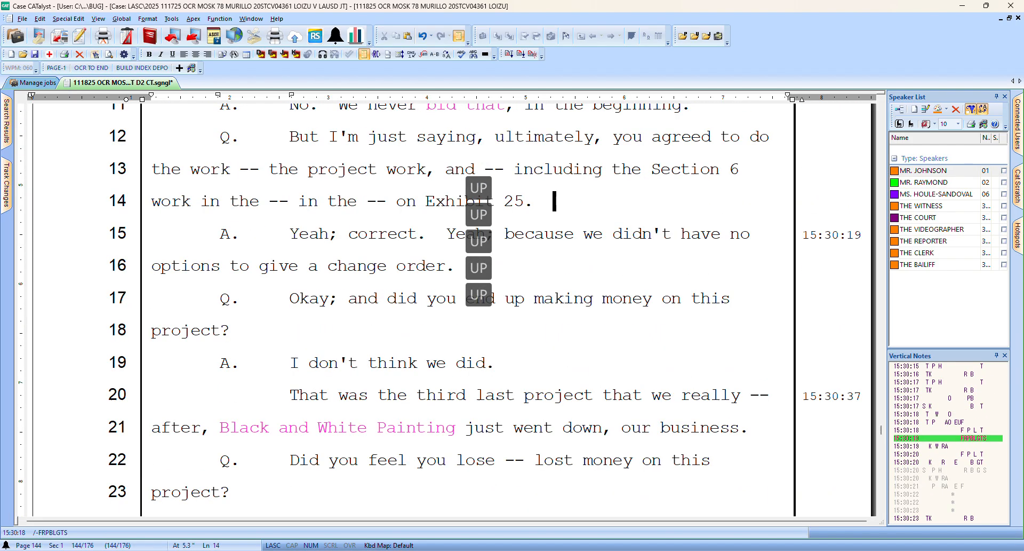
pyautogui.press('Up')
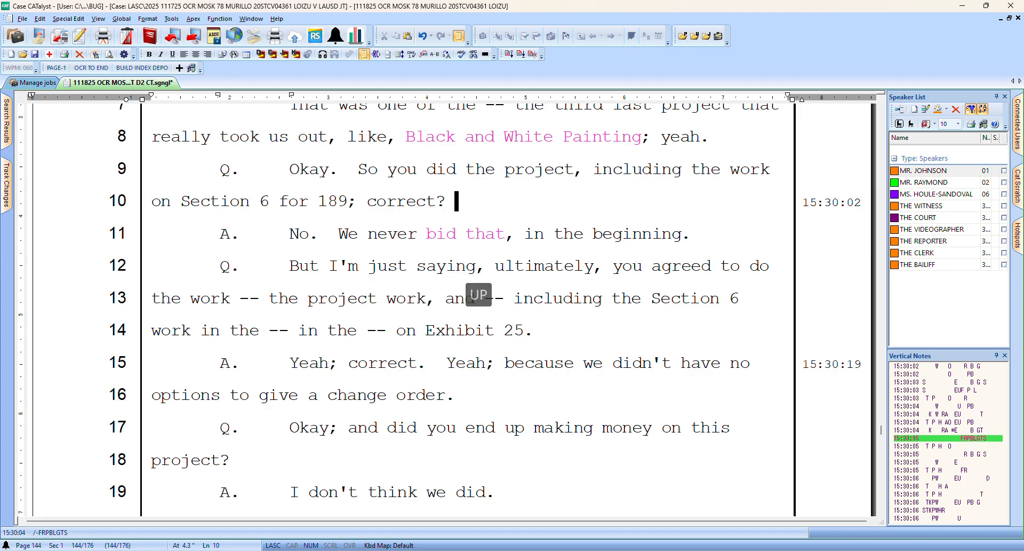
pyautogui.press('Up')
pyautogui.press('Up')
pyautogui.press('Up')
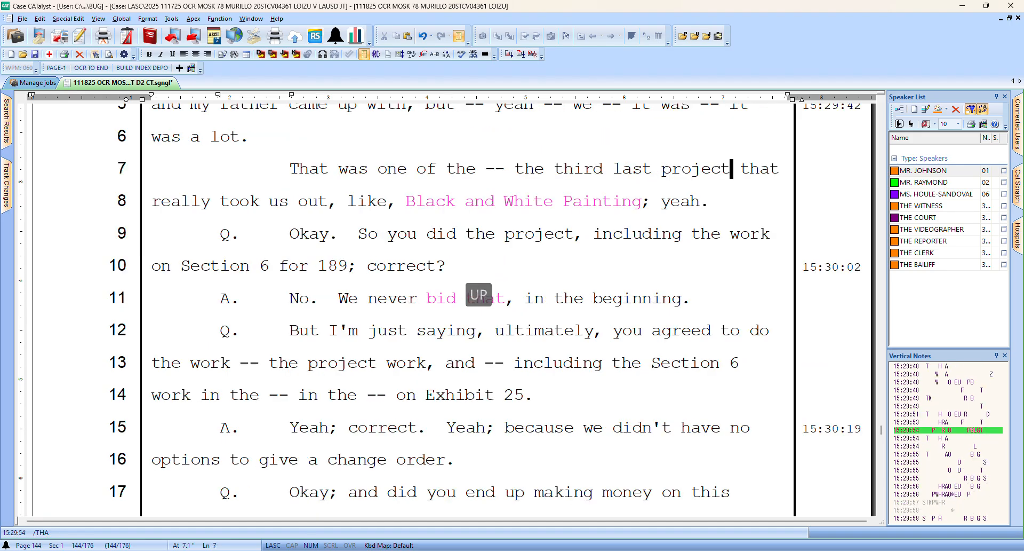
pyautogui.press('Up')
pyautogui.press('Up')
pyautogui.press('Right')
pyautogui.press('Right')
pyautogui.press('Right')
pyautogui.press('Right')
pyautogui.press('Right')
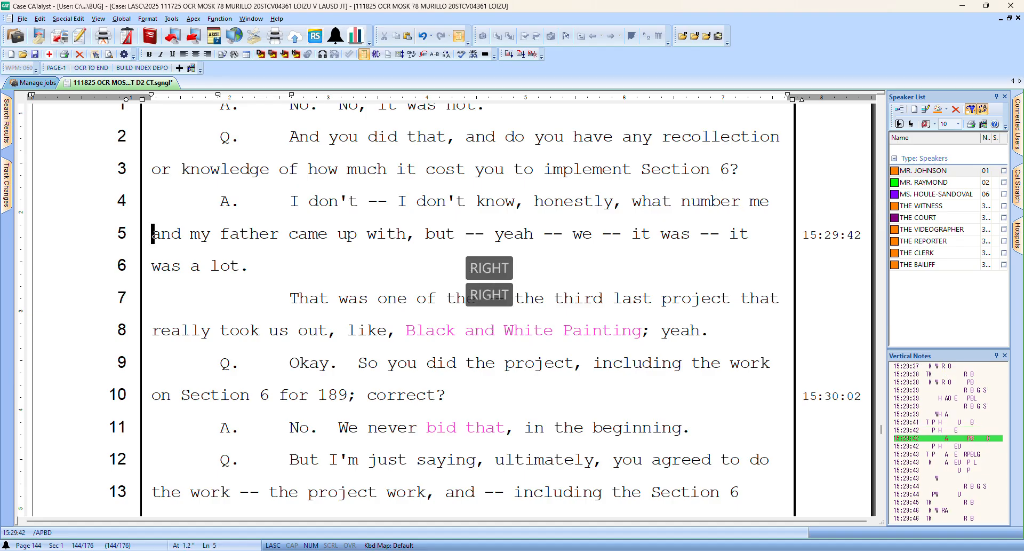
# Return to page 145 and proofread on to the end of the question on line 9
pyautogui.press('Down')
pyautogui.press('Down')
pyautogui.press('Down')
pyautogui.press('Down')
pyautogui.press('Down')
pyautogui.press('Down')
pyautogui.press('Down')
pyautogui.press('Down')
pyautogui.press('Down')
pyautogui.press('Down')
pyautogui.press('Down')
pyautogui.press('Down')
pyautogui.press('Down')
pyautogui.press('Down')
pyautogui.press('Down')
pyautogui.press('Down')
pyautogui.press('Down')
pyautogui.press('Down')
pyautogui.press('Down')
pyautogui.press('Down')
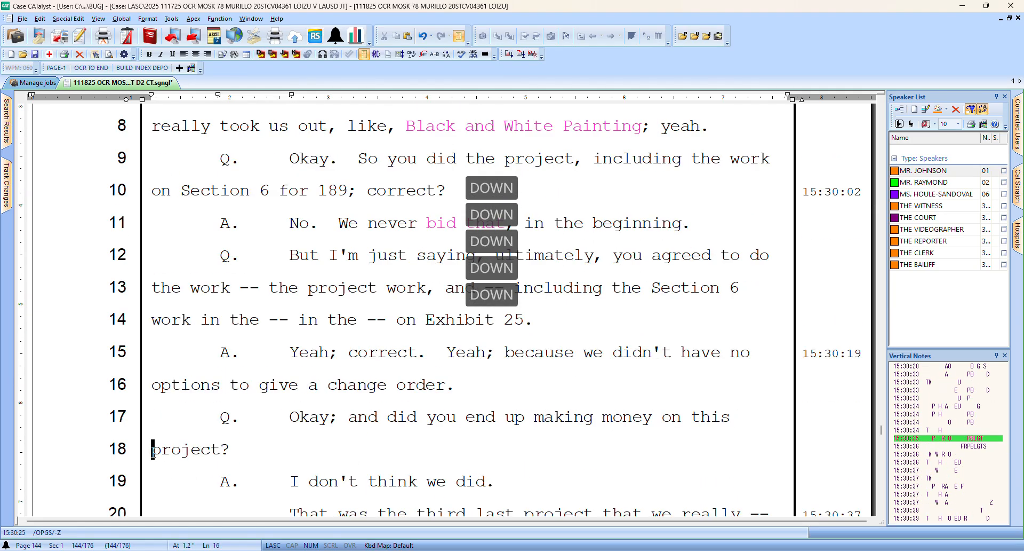
pyautogui.press('Down')
pyautogui.press('Down')
pyautogui.press('Down')
pyautogui.press('Down')
pyautogui.press('Down')
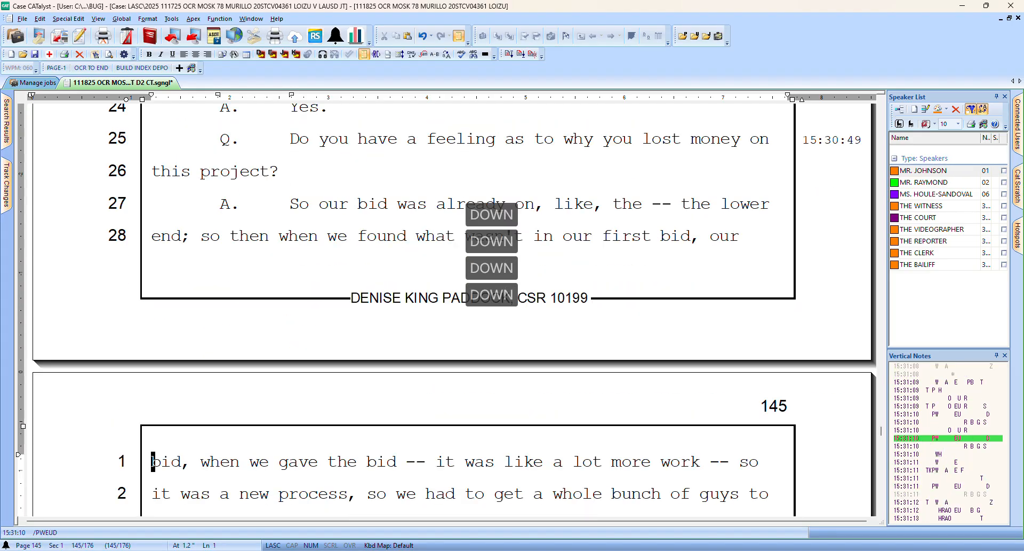
pyautogui.press('Down')
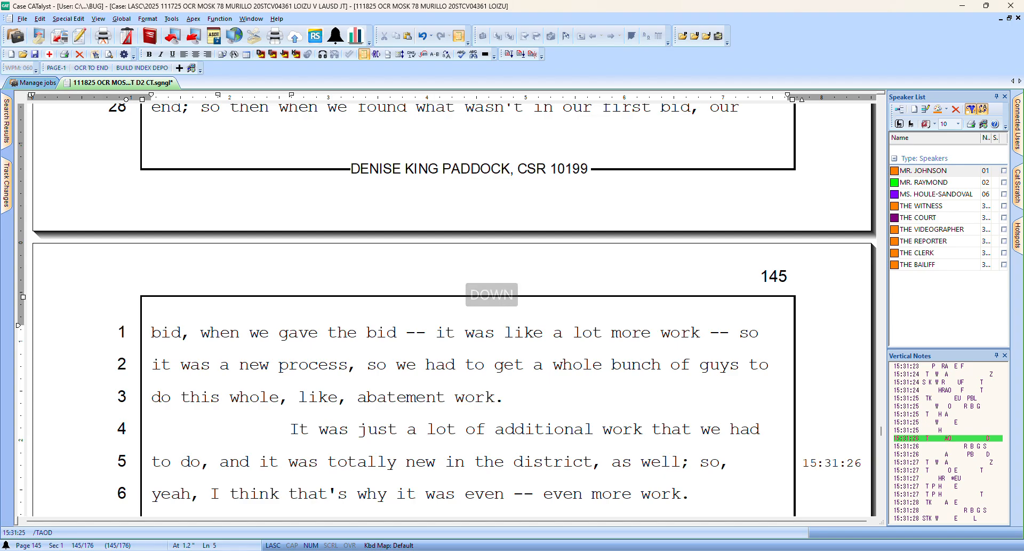
pyautogui.press('Down')
pyautogui.press('Down')
pyautogui.press('Down')
pyautogui.press('Down')
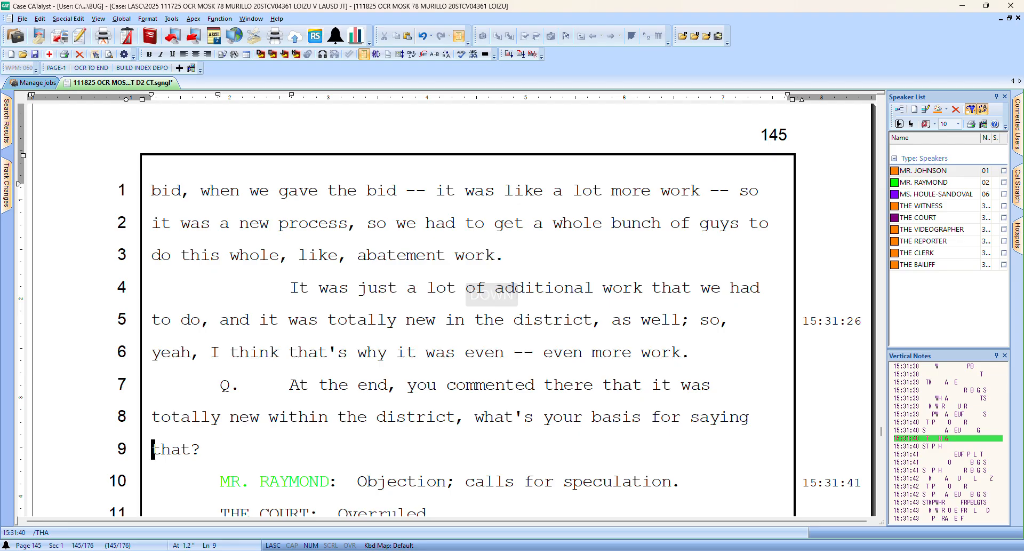
# End the sentence with a period after "within the district" on line 8 and start a new paragraph with "What's your basis"
pyautogui.press('Down')
pyautogui.press('Left')
pyautogui.press('Left')
pyautogui.press('Up')
pyautogui.press('Right')
pyautogui.press('Up')
pyautogui.press('Right')
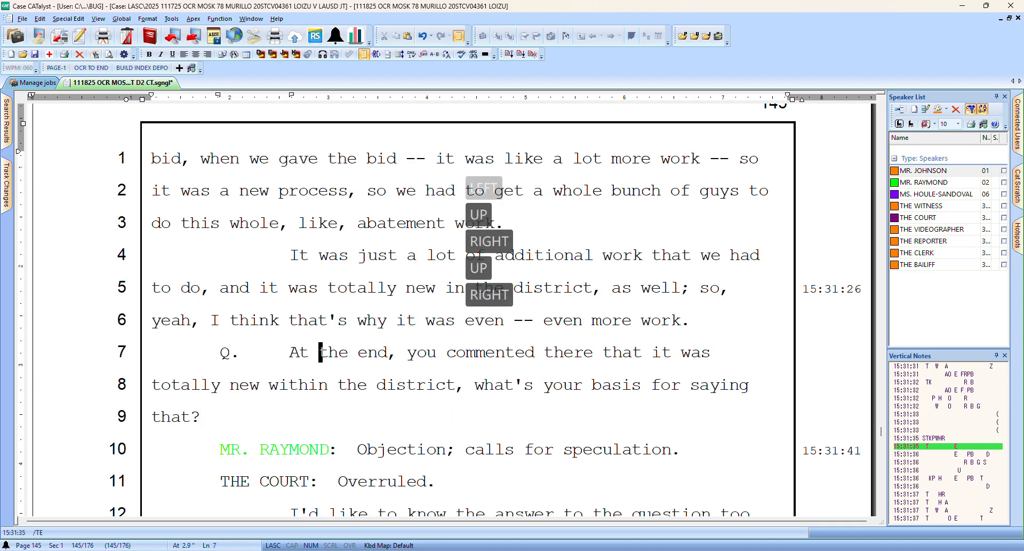
pyautogui.press('Down')
pyautogui.press('Right')
pyautogui.press('Right')
pyautogui.press('Right')
pyautogui.press('Right')
pyautogui.write('.')
pyautogui.press('Return')
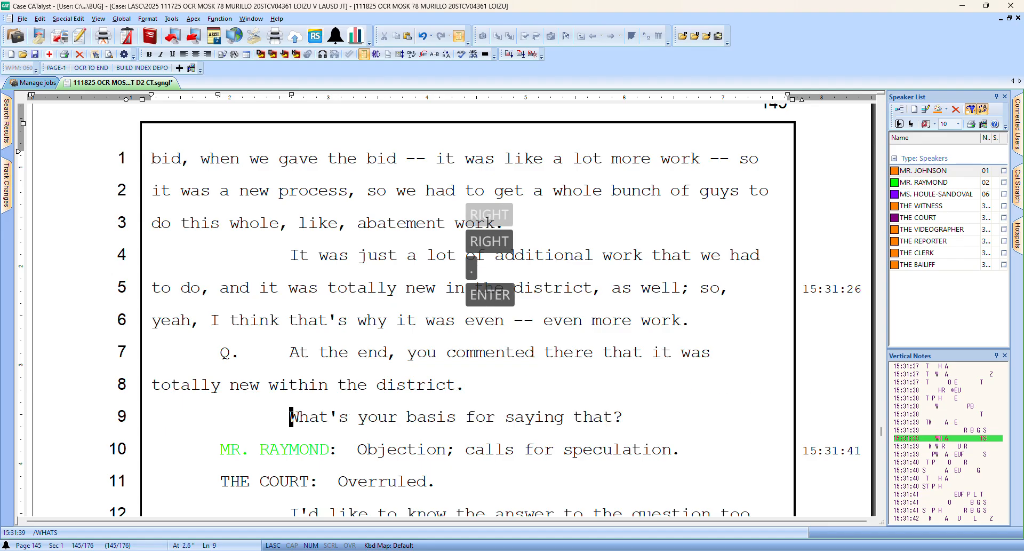
# Proofread to line 12 of page 145 and delete the stray "/(." following the court's remark
pyautogui.press('Down')
pyautogui.press('Down')
pyautogui.press('Down')
pyautogui.press('Down')
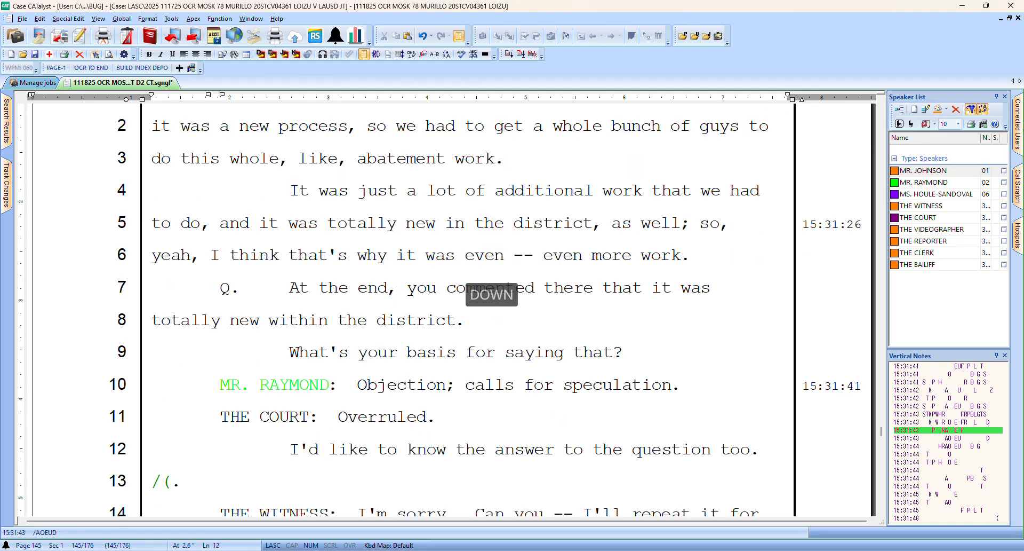
pyautogui.press('Left')
pyautogui.press('BackSpace')
pyautogui.press('BackSpace')
pyautogui.press('BackSpace')
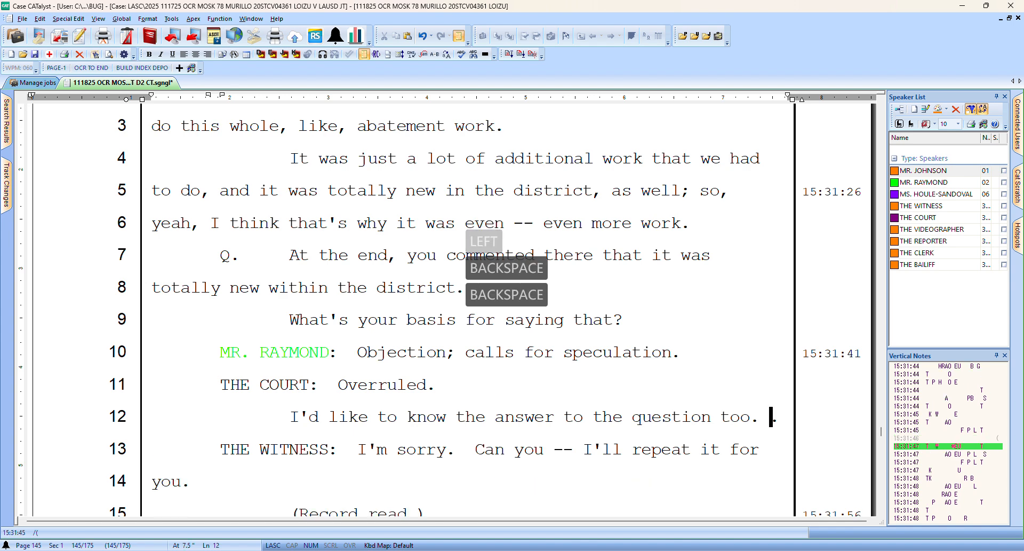
pyautogui.press('Delete')
# Insert a comma after "question" in "the answer to the question too" on line 12
pyautogui.press('Left')
pyautogui.press('Left')
pyautogui.press('Left')
pyautogui.press('Left')
pyautogui.press('Left')
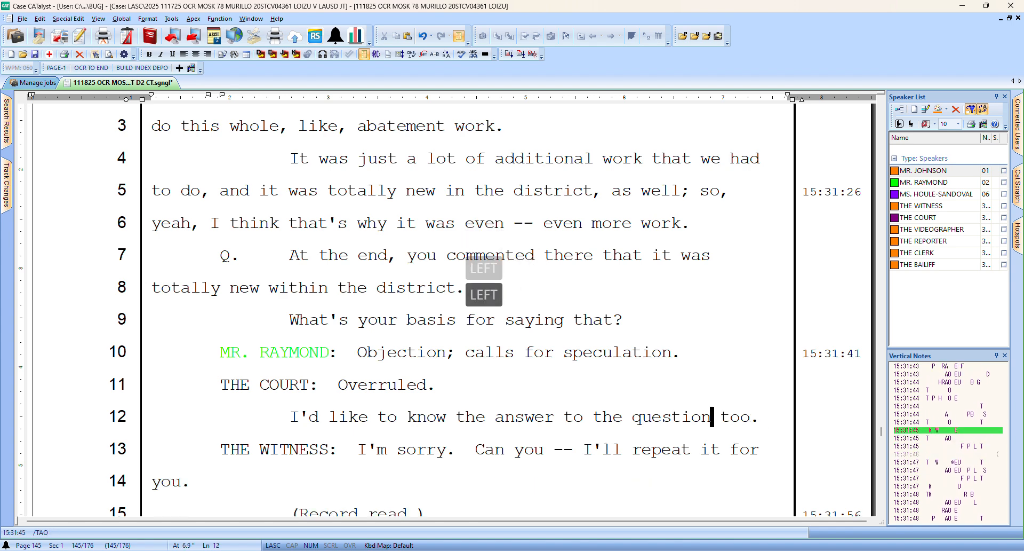
pyautogui.write(',')
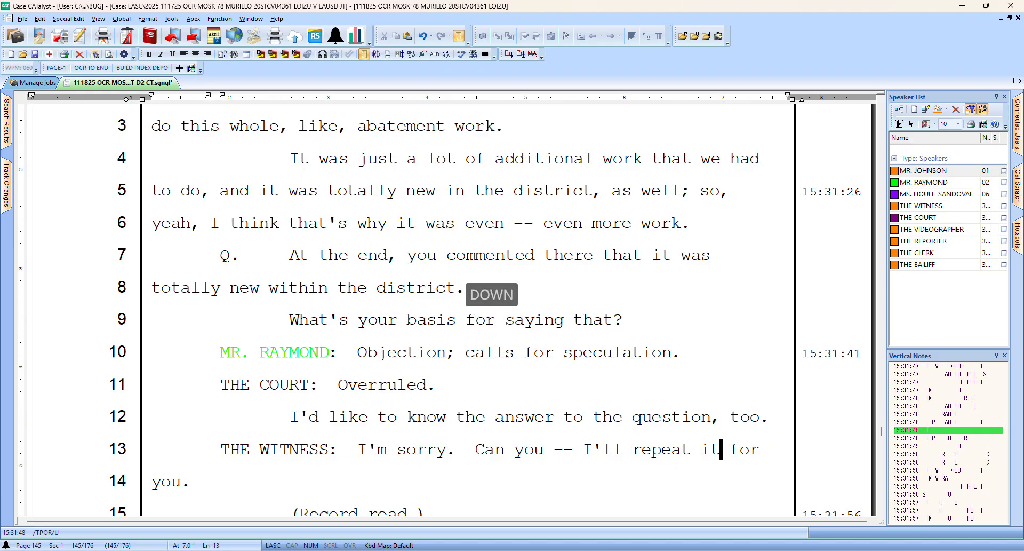
# Start a new paragraph at "Can you --" after the witness's "I'm sorry." on line 13 of page 145
pyautogui.press('Left')
pyautogui.press('Left')
pyautogui.press('Left')
pyautogui.press('Left')
pyautogui.press('Left')
pyautogui.press('Left')
pyautogui.press('Left')
pyautogui.press('Left')
pyautogui.press('Left')
pyautogui.press('Left')
pyautogui.press('Left')
pyautogui.press('Left')
pyautogui.press('Left')
pyautogui.press('Left')
pyautogui.press('Left')
pyautogui.press('Left')
pyautogui.press('Left')
pyautogui.press('Left')
pyautogui.press('Left')
pyautogui.press('Left')
pyautogui.press('Right')
pyautogui.press('Return')
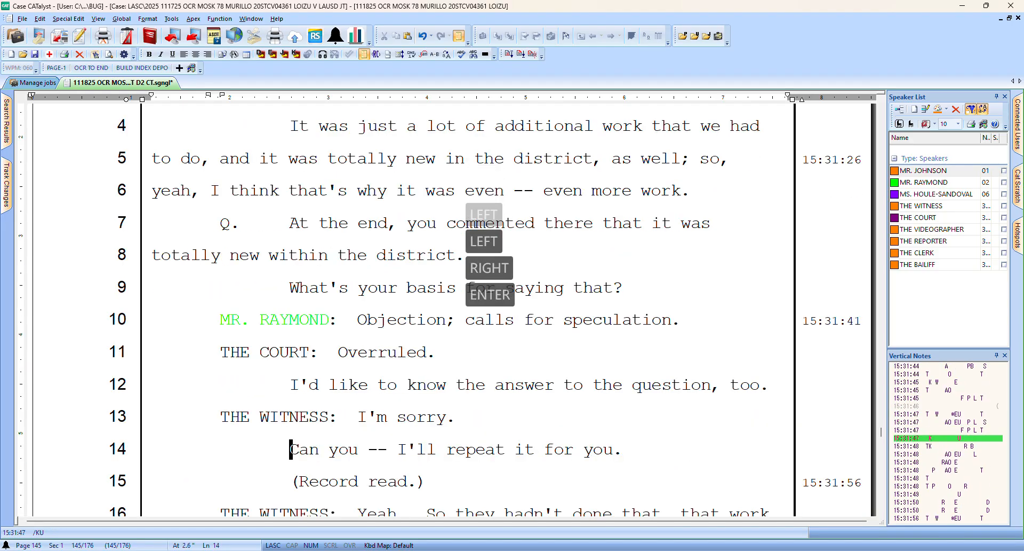
# Break line 14 after "Can you --" so that "I'll repeat it for you." starts its own paragraph
pyautogui.press('Right')
pyautogui.press('Right')
pyautogui.press('Right')
pyautogui.press('Right')
pyautogui.press('Right')
pyautogui.press('Right')
pyautogui.press('Right')
pyautogui.press('Right')
pyautogui.press('Right')
pyautogui.press('Right')
pyautogui.press('Right')
pyautogui.press('Right')
pyautogui.press('Left')
pyautogui.press('Left')
pyautogui.press('Right')
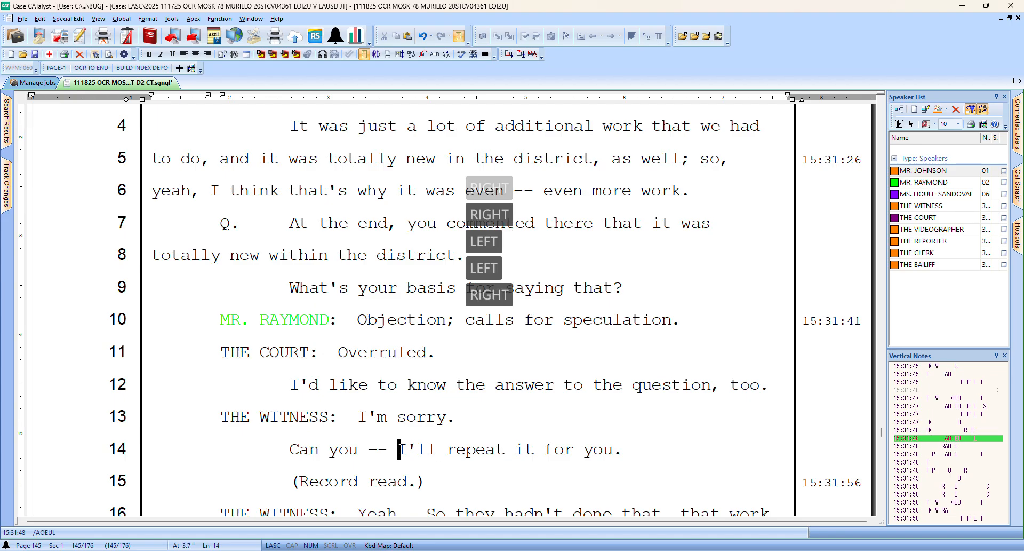
pyautogui.press('Return')
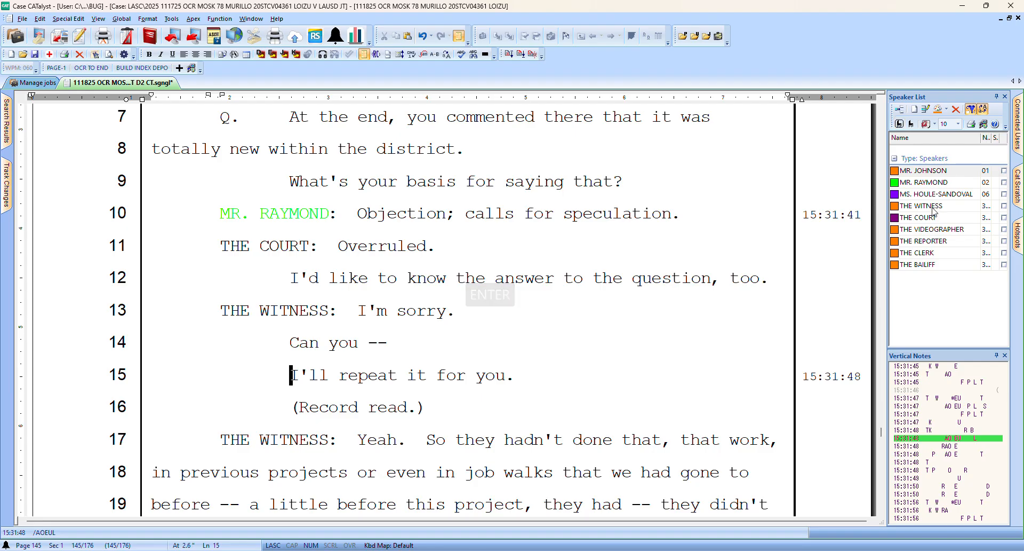
# Assign the speaker label THE COURT to "I'll repeat it for you." and remove the empty paragraph above it
pyautogui.click(934, 217)
pyautogui.press('Up')
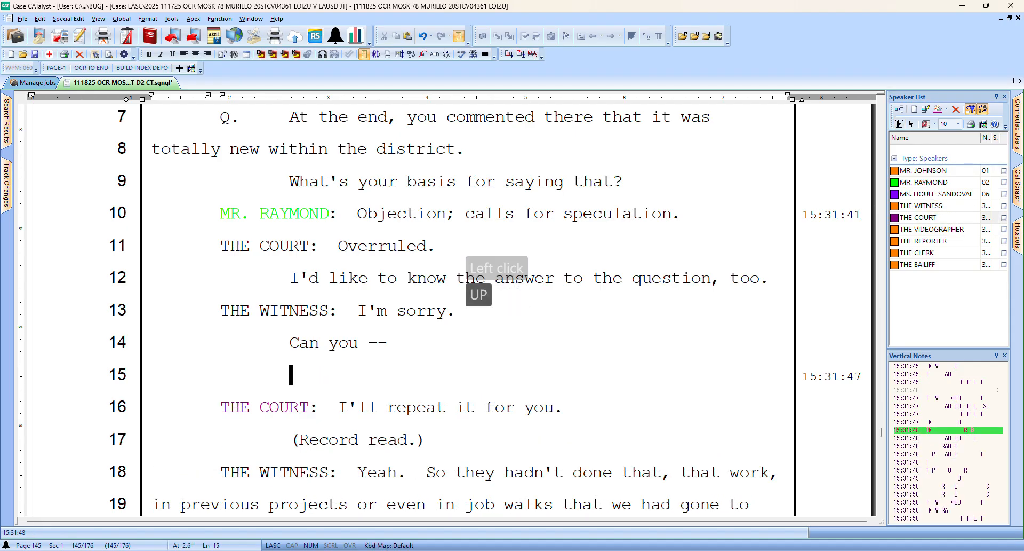
pyautogui.press('BackSpace')
# Proofread on to line 20 and replace the semicolon after "new scope of work" with a comma
pyautogui.press('Down')
pyautogui.press('Down')
pyautogui.press('Down')
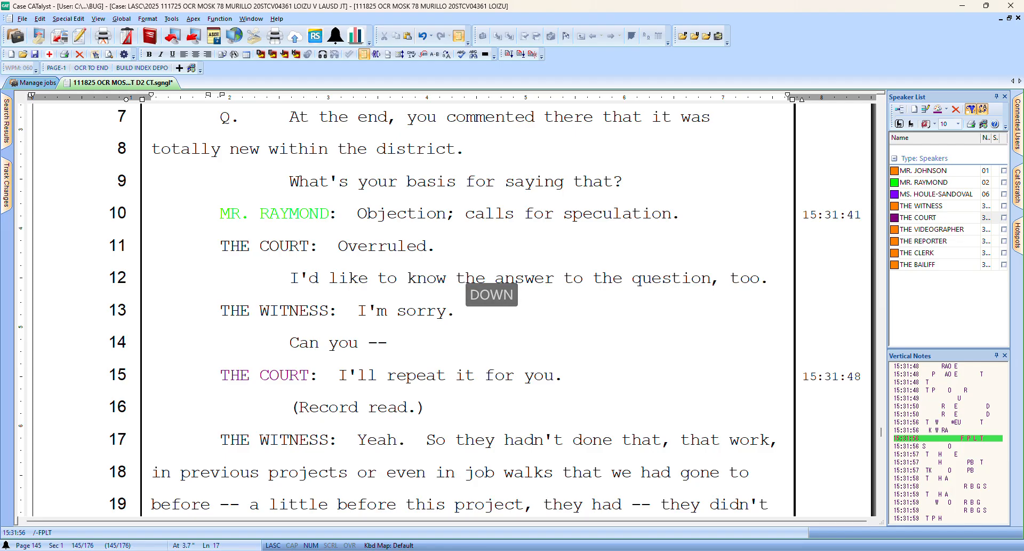
pyautogui.press('Down')
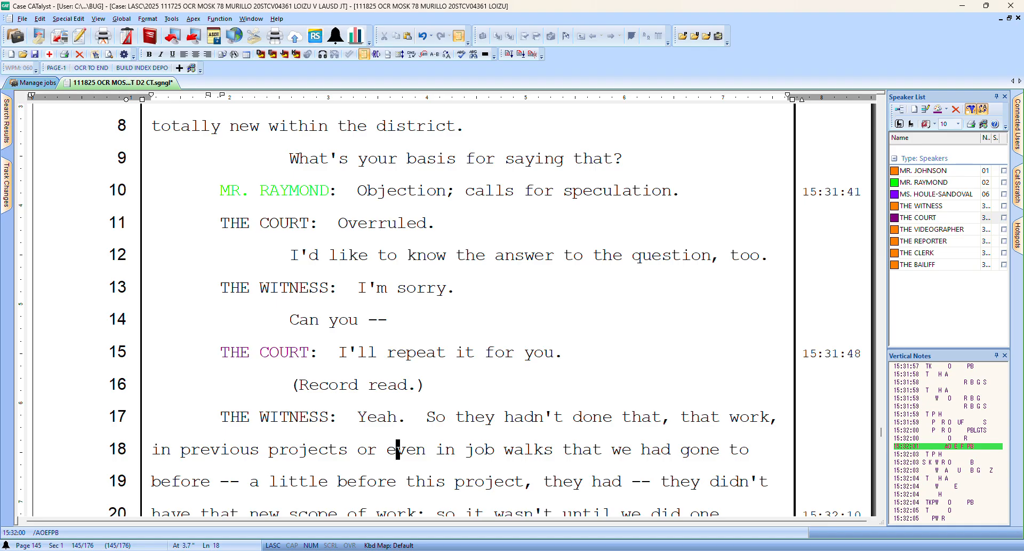
pyautogui.press('Down')
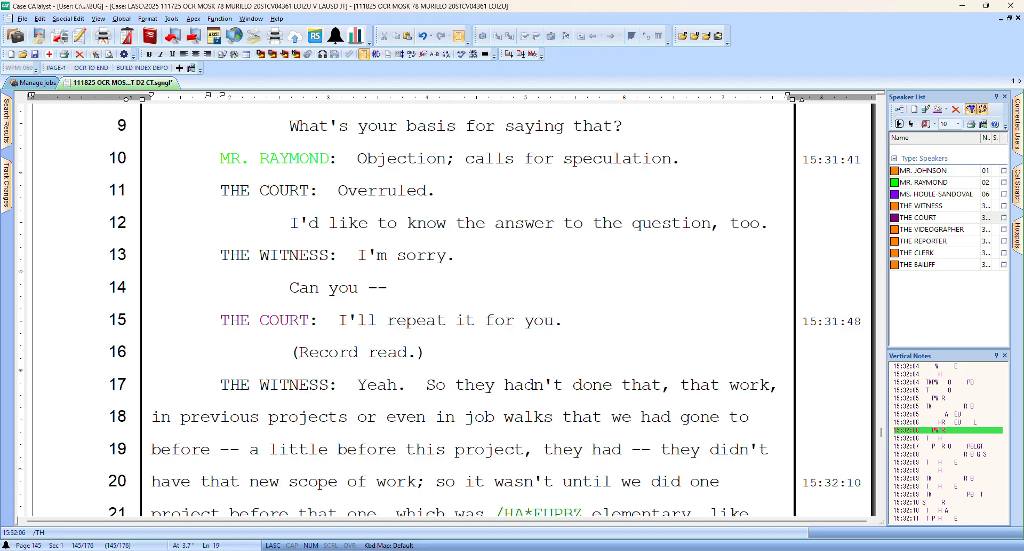
pyautogui.press('Right')
pyautogui.press('Down')
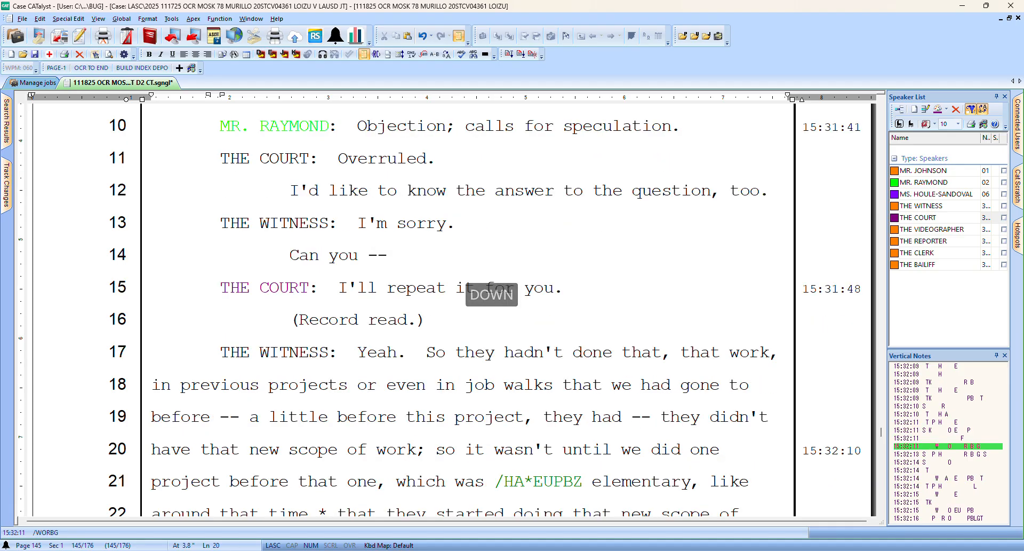
pyautogui.press('Right')
pyautogui.write(',')
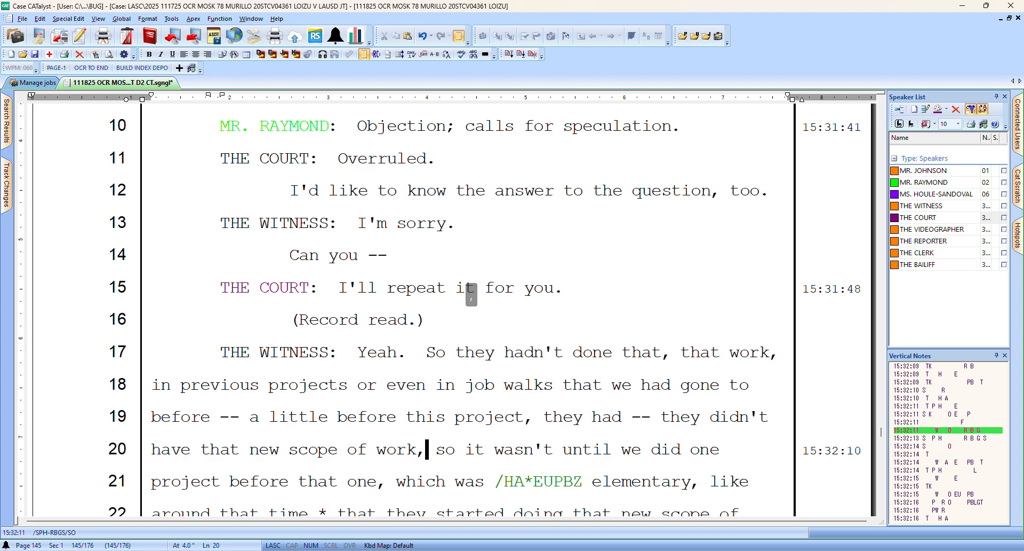
# Replay the audio around "which was" on line 21 to hear the school name left as untranslated steno
pyautogui.press('Down')
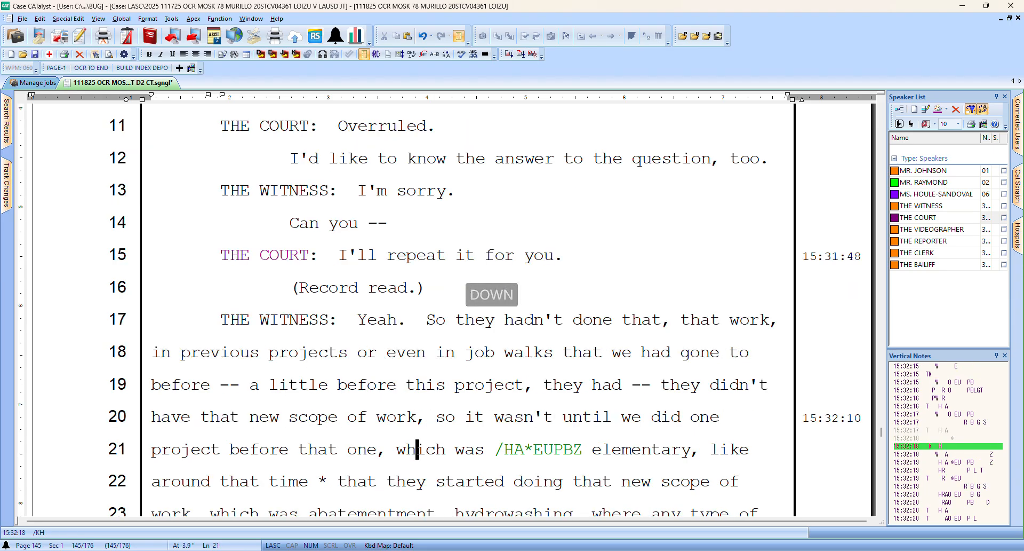
pyautogui.press('[')
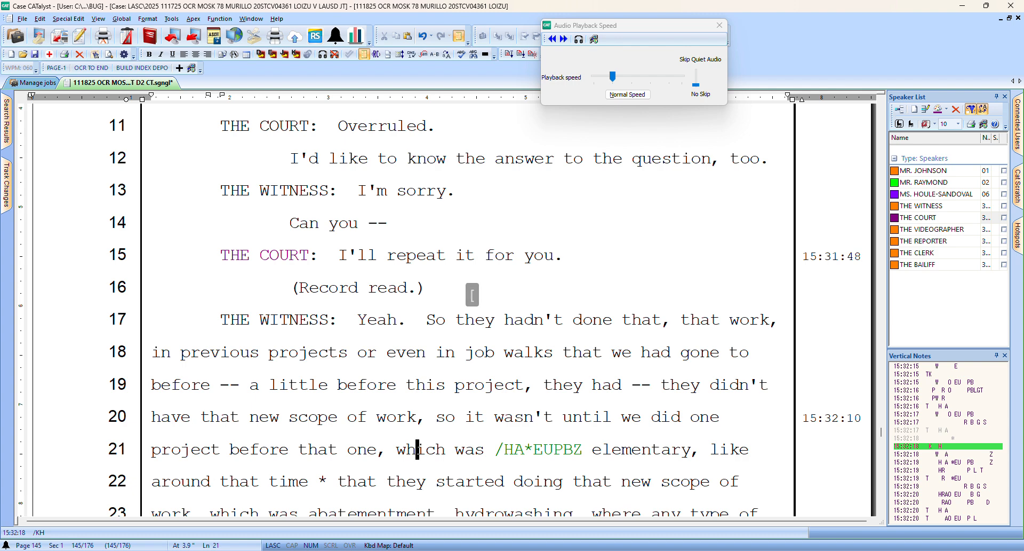
pyautogui.press('Left')
pyautogui.press('Left')
pyautogui.press('Left')
pyautogui.press('[')
pyautogui.press('Right')
pyautogui.press('Right')
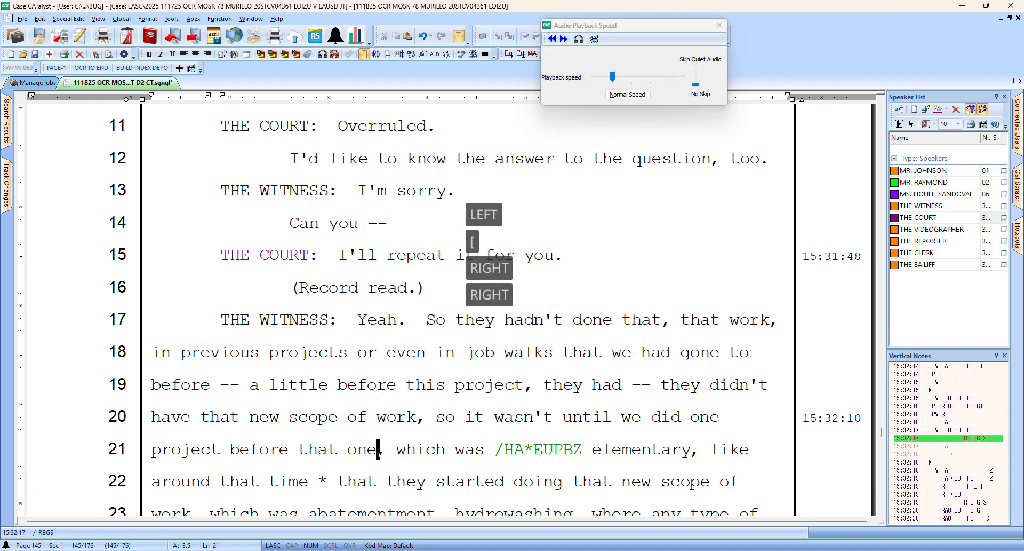
pyautogui.press('Right')
pyautogui.press('Right')
pyautogui.press('Right')
pyautogui.press(']')
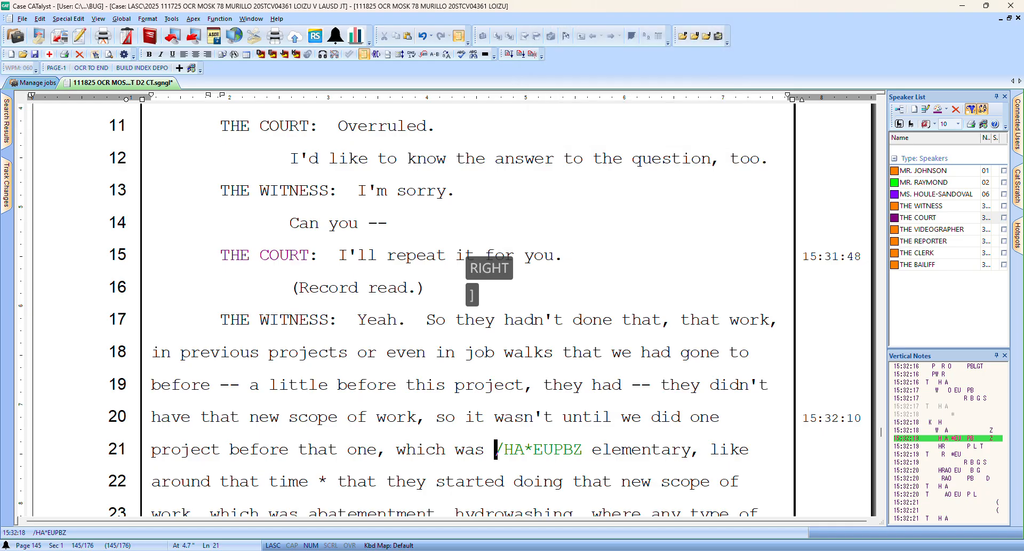
# Switch to Chrome, search Google for "hanes elementary los angles" to check the school's spelling, and return to the transcript
pyautogui.click(90, 550)
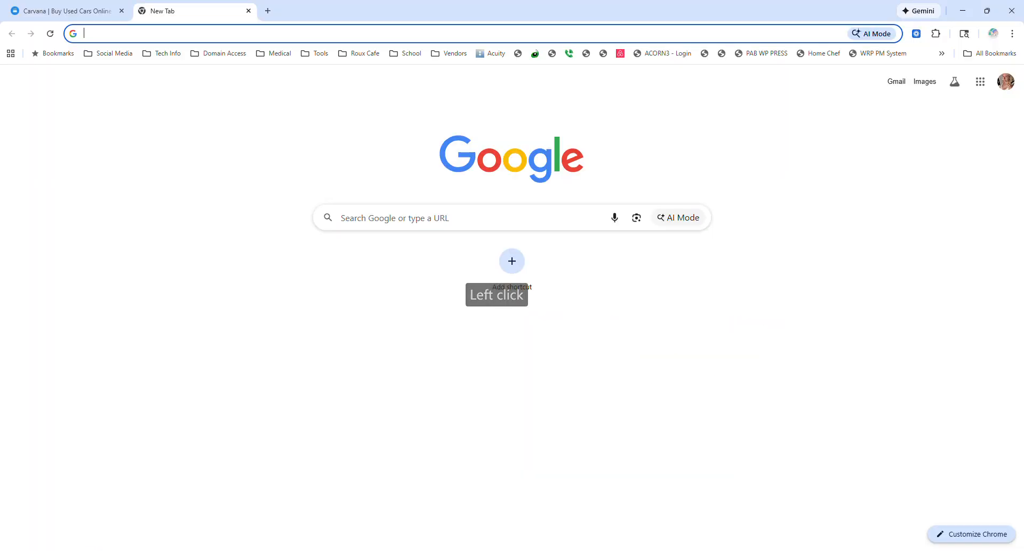
pyautogui.write('hanes elemen')
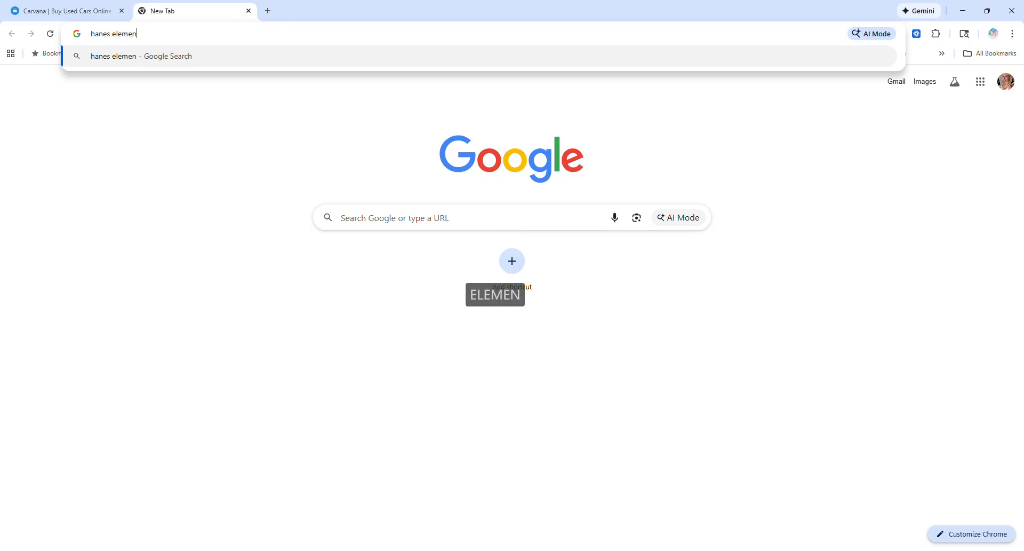
pyautogui.write('tary los angles')
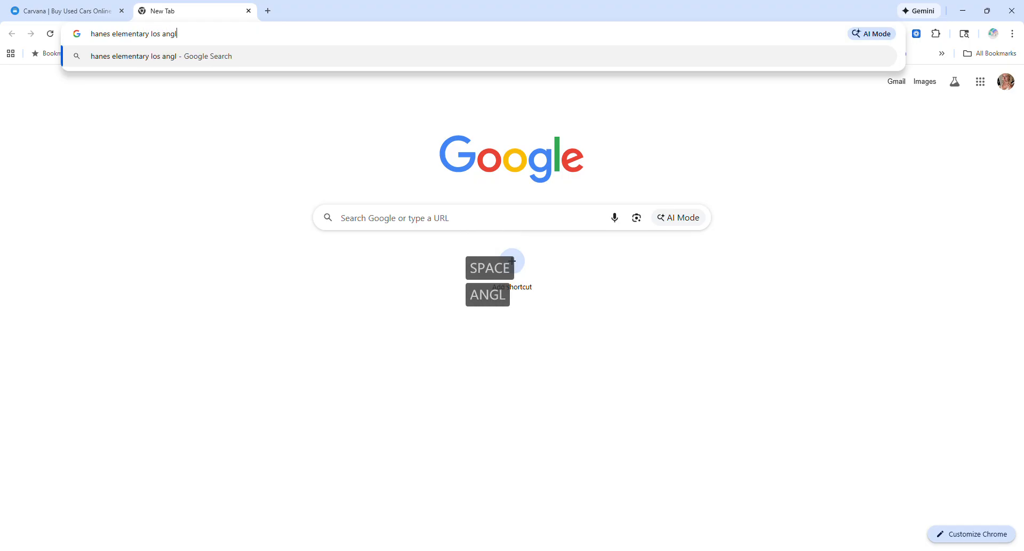
pyautogui.press('Return')
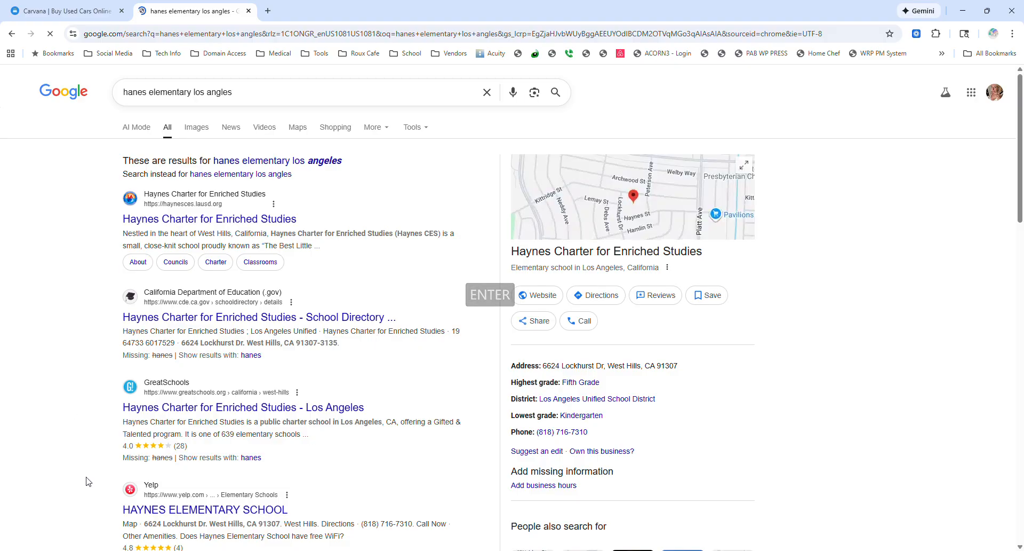
pyautogui.click(963, 11)
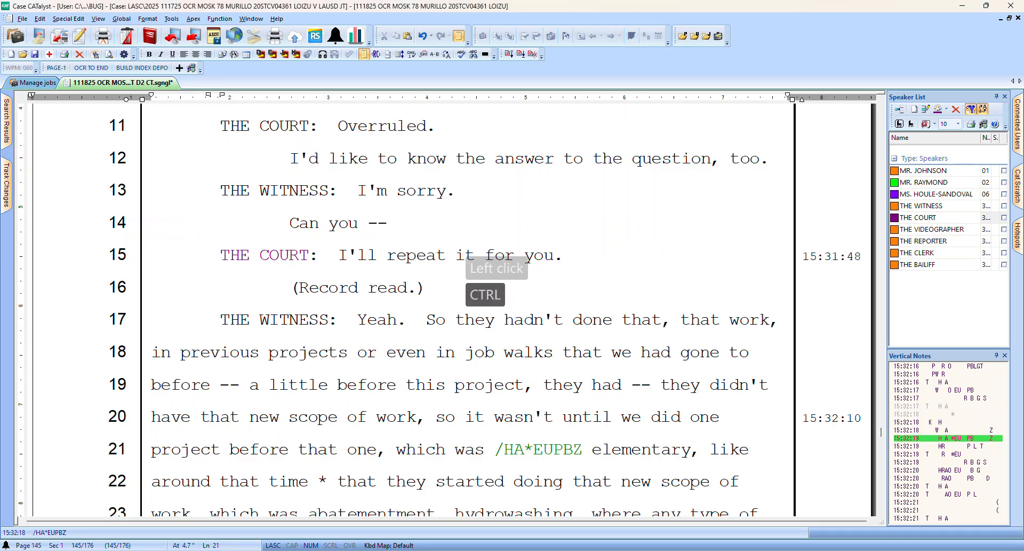
# Globally define "/HA*EUPBZ elementary" on line 21 as "Haynes Elementary" with a D-Define entry for the entire file
pyautogui.hotkey('ctrl', '[')
pyautogui.hotkey('ctrl', '[')
pyautogui.hotkey('ctrl', 'd')
pyautogui.write('Haynes')
pyautogui.press('F4')
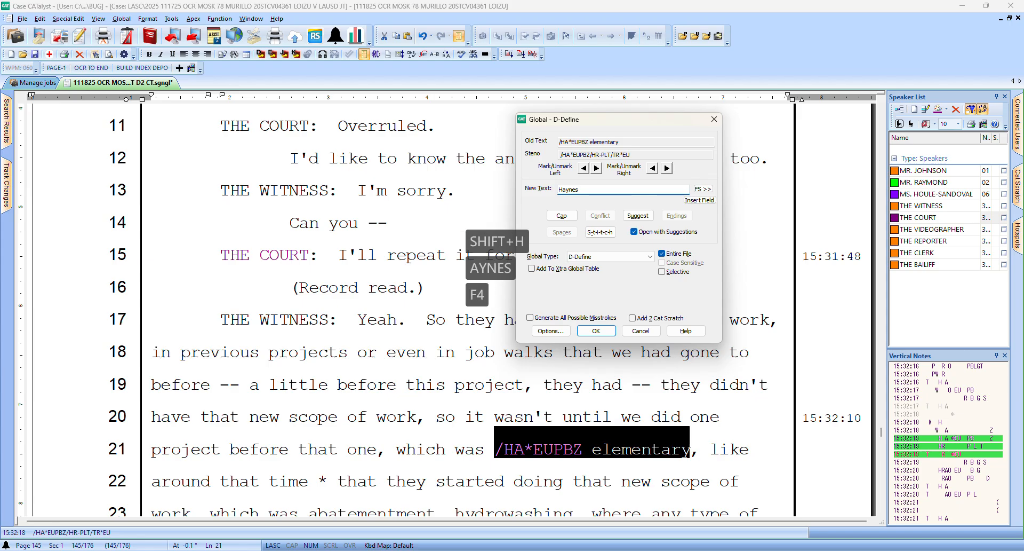
pyautogui.write('kElementary')
pyautogui.press('Return')
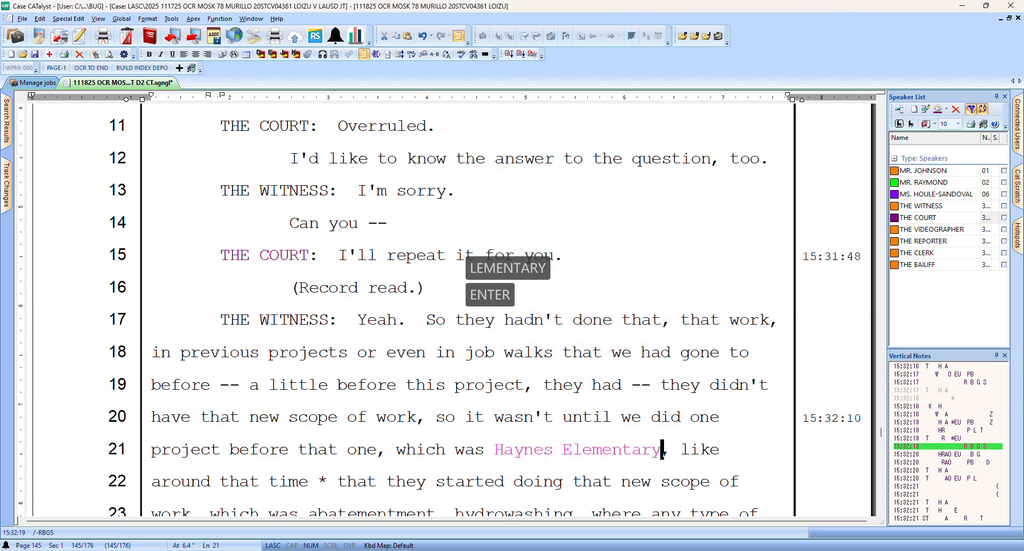
# Delete the stray asterisk after "around that time" on line 22
pyautogui.press('Right')
pyautogui.press('Right')
pyautogui.press('Right')
pyautogui.press('Right')
pyautogui.press('Up')
pyautogui.press('Down')
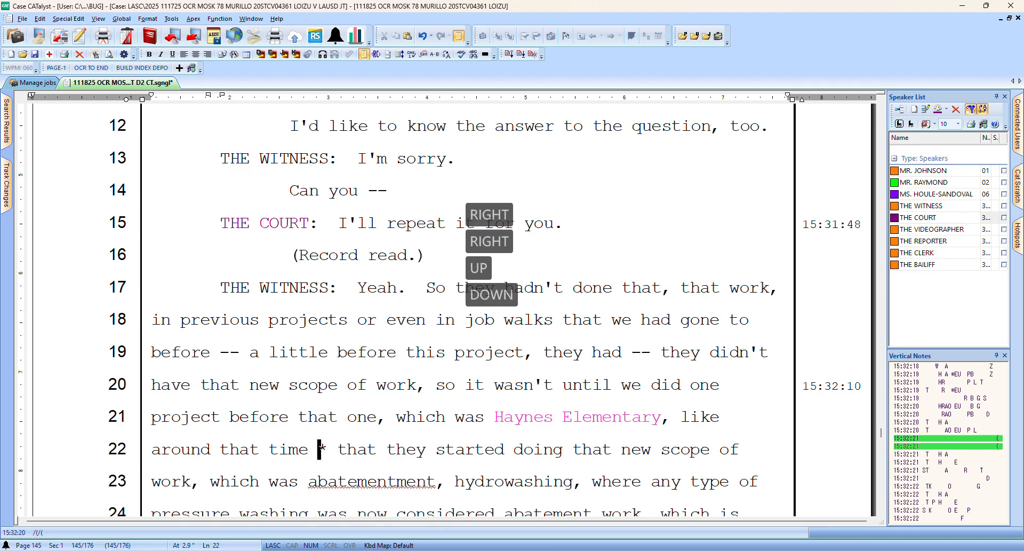
pyautogui.press('Delete')
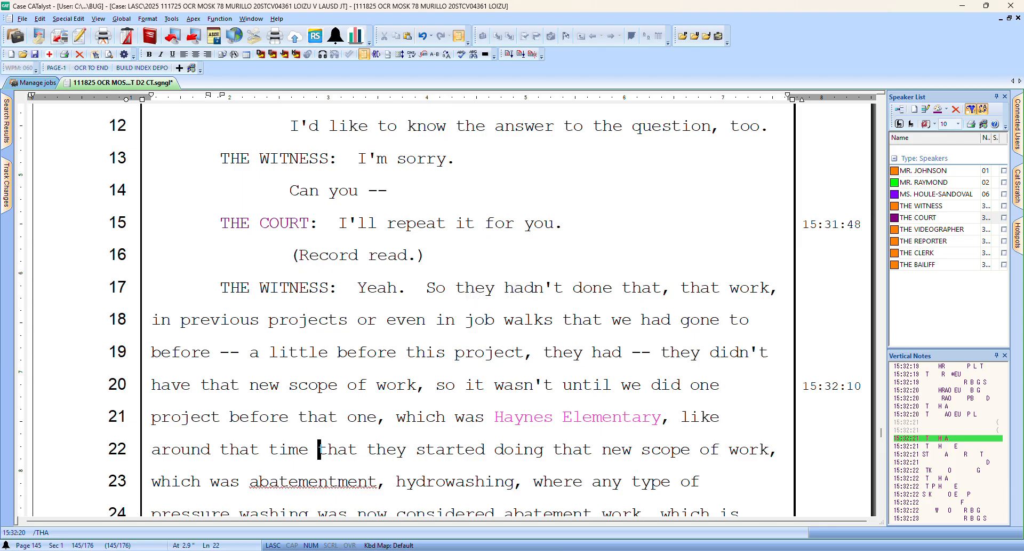
# Go back over the answer to line 20 and change the comma after "new scope of work" to a semicolon
pyautogui.press('Up')
pyautogui.press('Right')
pyautogui.press('Right')
pyautogui.press('Right')
pyautogui.press('Right')
pyautogui.press('Right')
pyautogui.press('Right')
pyautogui.press('Right')
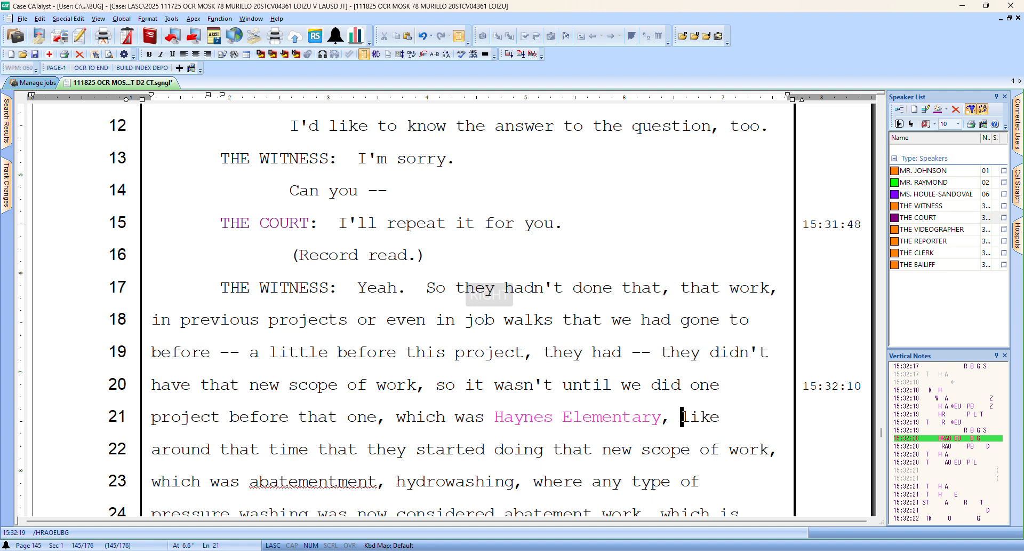
pyautogui.press('Up')
pyautogui.press('Left')
pyautogui.press('Left')
pyautogui.press('Left')
pyautogui.press('Left')
pyautogui.press('Left')
pyautogui.press('Left')
pyautogui.press('Left')
pyautogui.press('Left')
pyautogui.press('Left')
pyautogui.press('Left')
pyautogui.press('Left')
pyautogui.press('Left')
pyautogui.press('Left')
pyautogui.press('Left')
pyautogui.press('Left')
pyautogui.press('Left')
pyautogui.press('Left')
pyautogui.press('Left')
pyautogui.press('Left')
pyautogui.press('Left')
pyautogui.write(';')
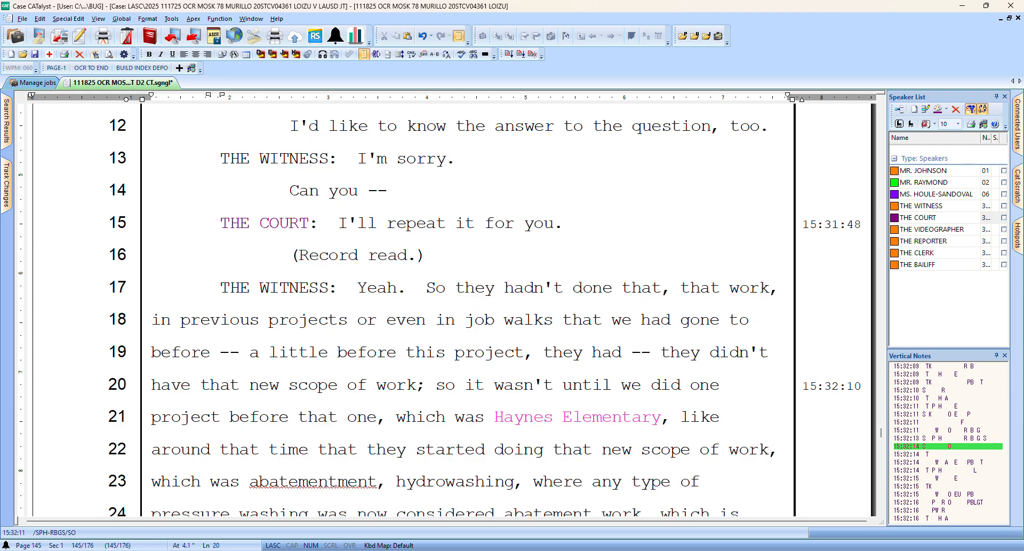
pyautogui.press('Down')
pyautogui.press('Right')
pyautogui.press('Right')
pyautogui.press('Right')
pyautogui.press('Right')
pyautogui.press('Right')
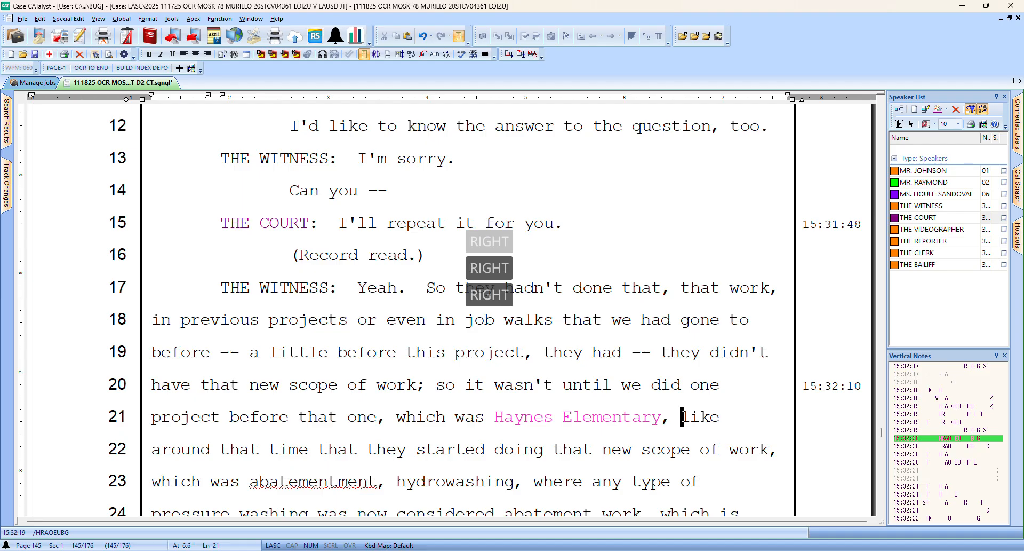
pyautogui.press('Right')
pyautogui.press('Right')
pyautogui.press('Right')
pyautogui.press('Right')
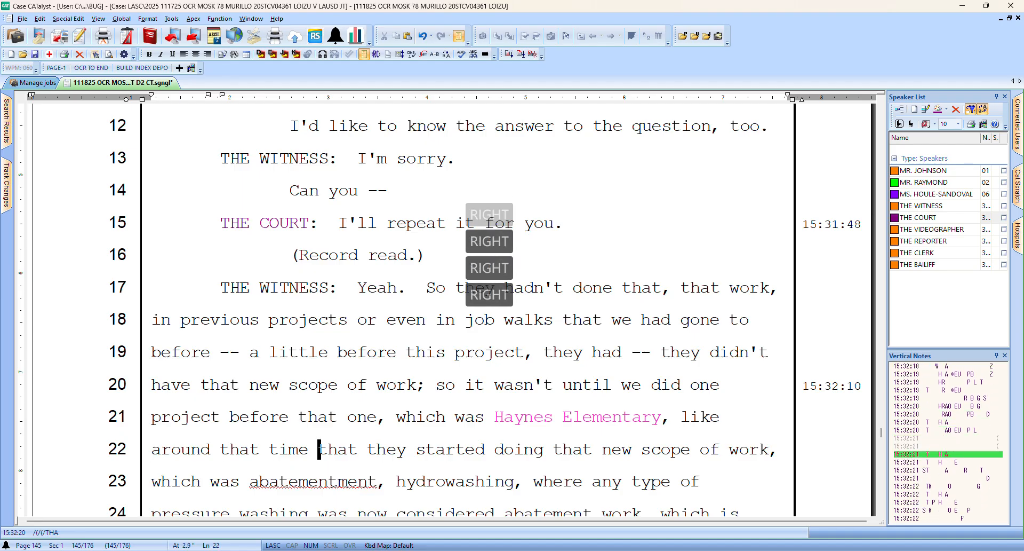
pyautogui.write(',')
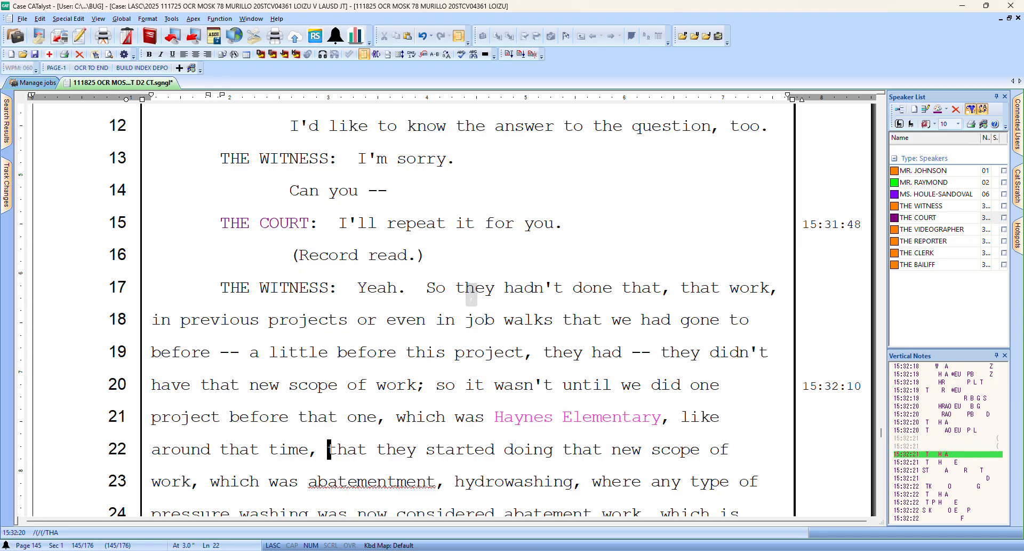
pyautogui.press('Left')
pyautogui.press('Left')
pyautogui.press('Delete')
# Globally define the misspelled word "abatementment" on line 23 as "abatement" for the entire file
pyautogui.press('Down')
pyautogui.press('Left')
pyautogui.press('Left')
pyautogui.press('Left')
pyautogui.press('Left')
pyautogui.press('Left')
pyautogui.press('Left')
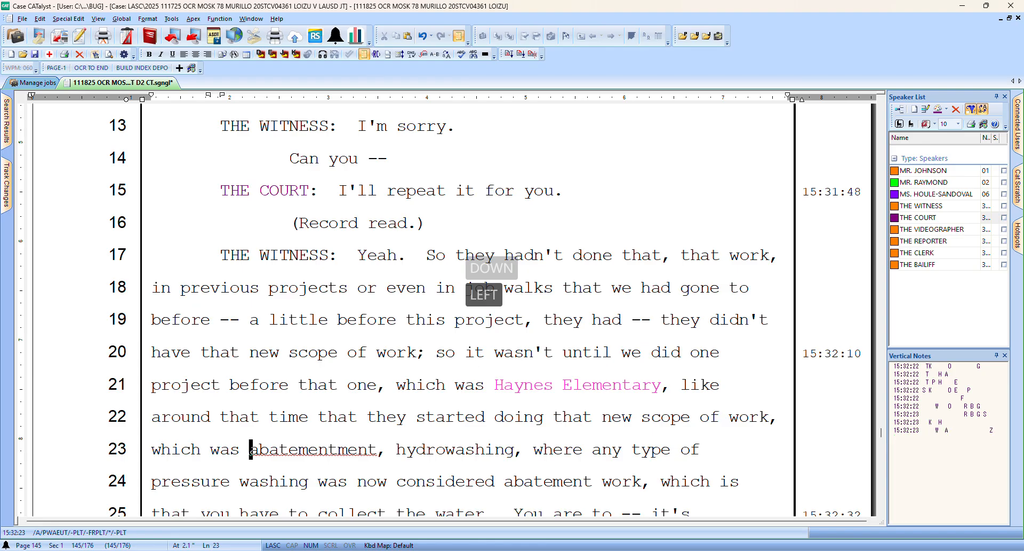
pyautogui.press('Right')
pyautogui.hotkey('ctrl', 'd')
pyautogui.write('abatemen')
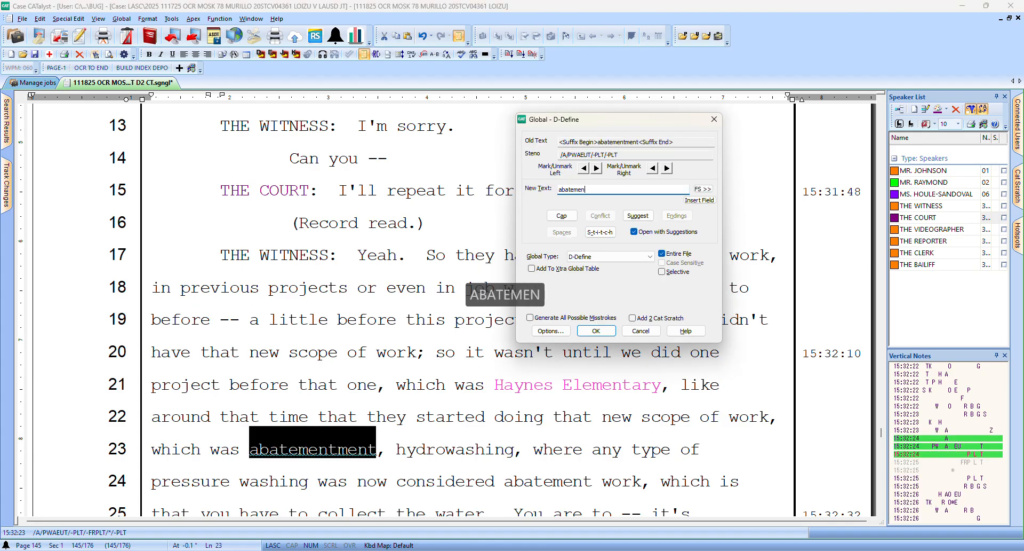
pyautogui.write('t')
pyautogui.press('Return')
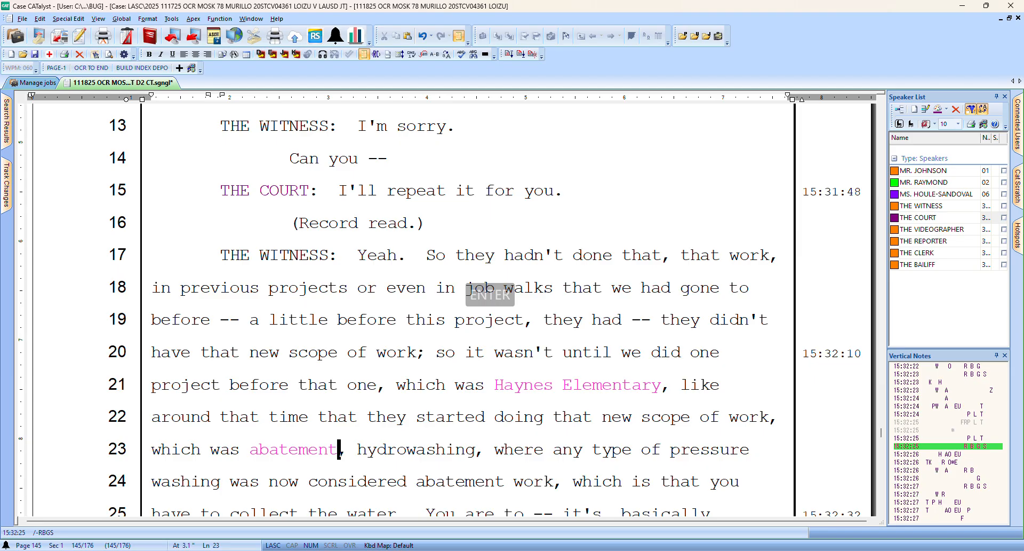
# Globally define "hydrowashing" on line 23 as "hydro-washing", accepting the suggested text
pyautogui.hotkey('ctrl', 'Right')
pyautogui.hotkey('ctrl', 'Right')
pyautogui.hotkey('ctrl', 'Left')
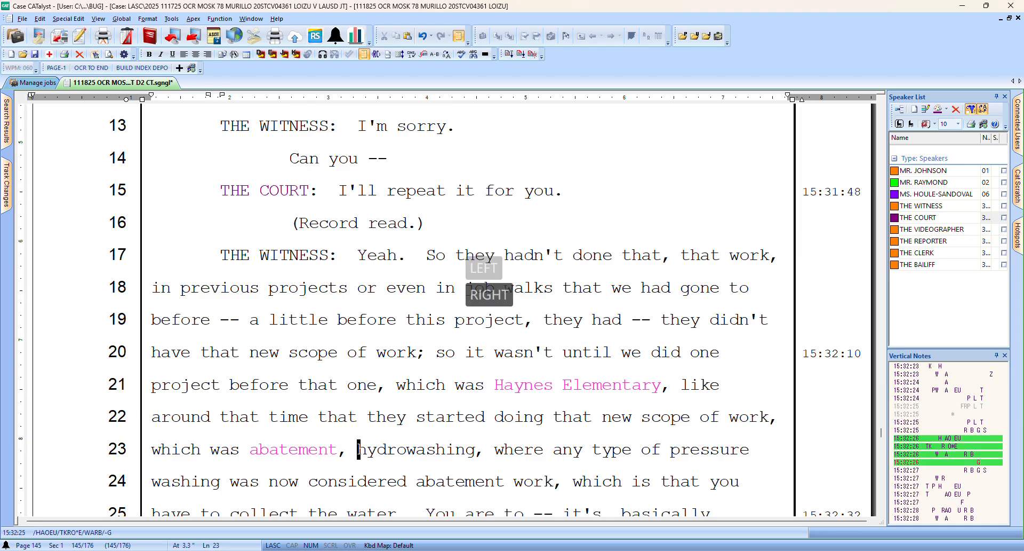
pyautogui.hotkey('ctrl', 'shift', 'Right')
pyautogui.hotkey('ctrl', 'd')
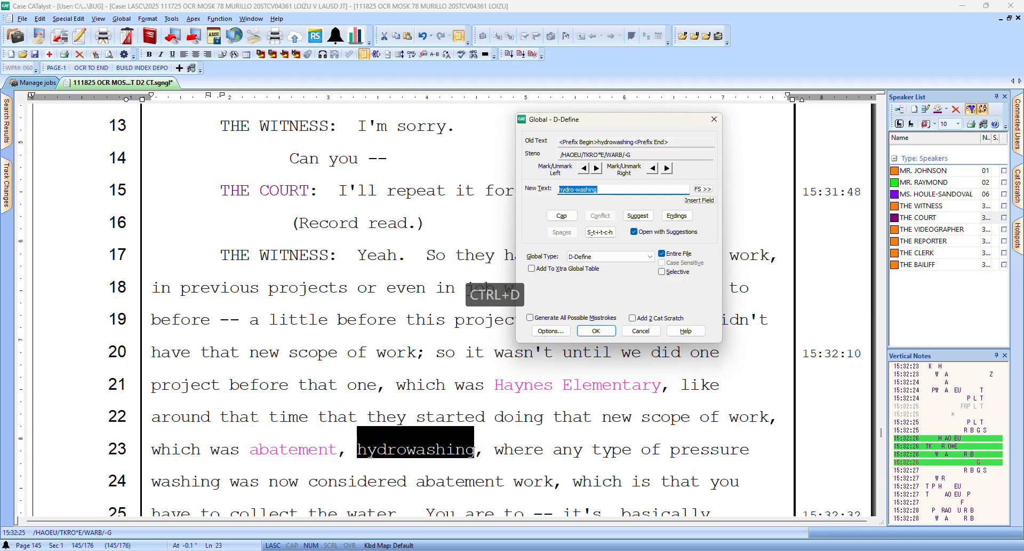
pyautogui.press('Return')
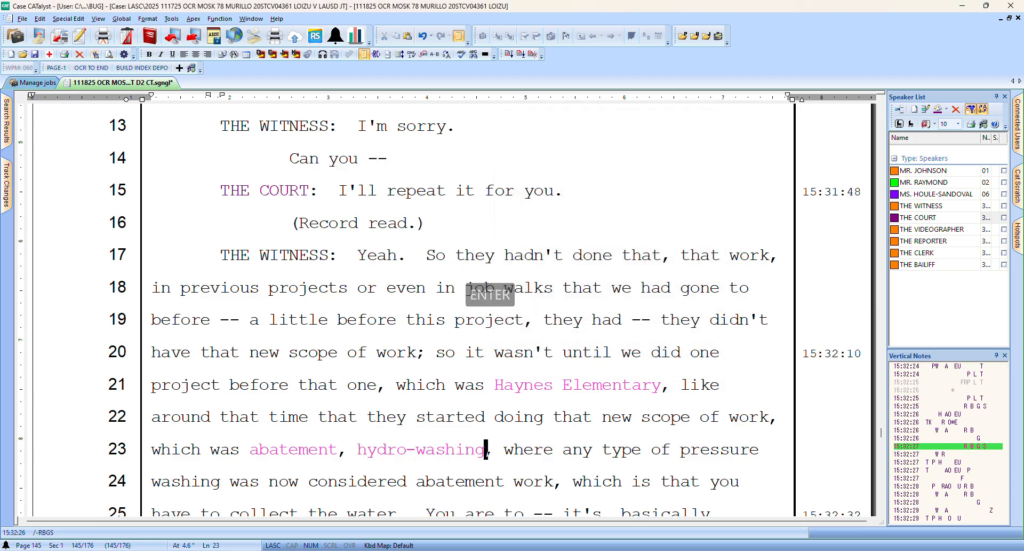
# Replace the period after "collect the water" on line 25 with a dash, making the following "You" lowercase
pyautogui.press('Right')
pyautogui.press('Right')
pyautogui.press('Right')
pyautogui.press('Right')
pyautogui.press('Right')
pyautogui.press('Right')
pyautogui.press('Right')
pyautogui.press('Right')
pyautogui.press('Down')
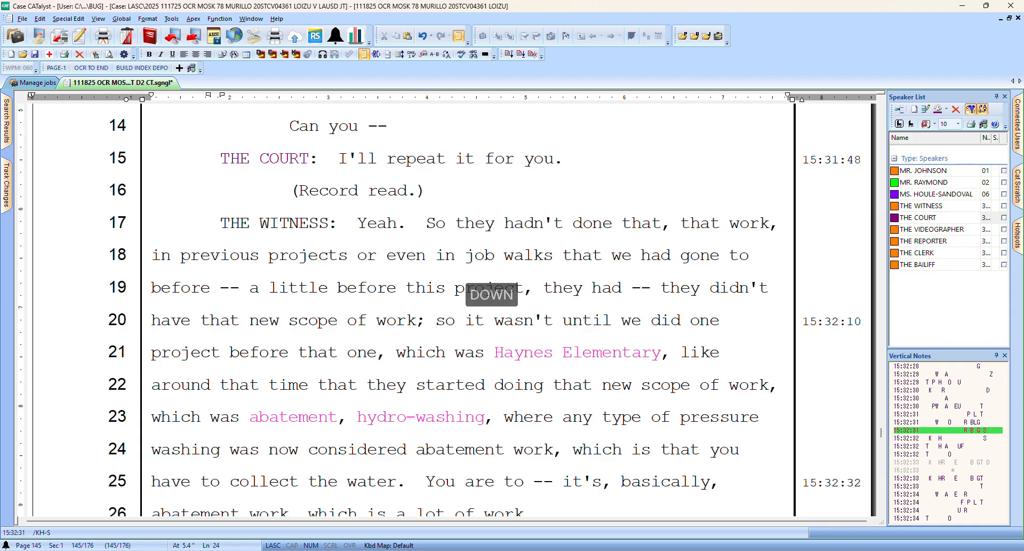
pyautogui.press('Left')
pyautogui.press('Left')
pyautogui.press('Left')
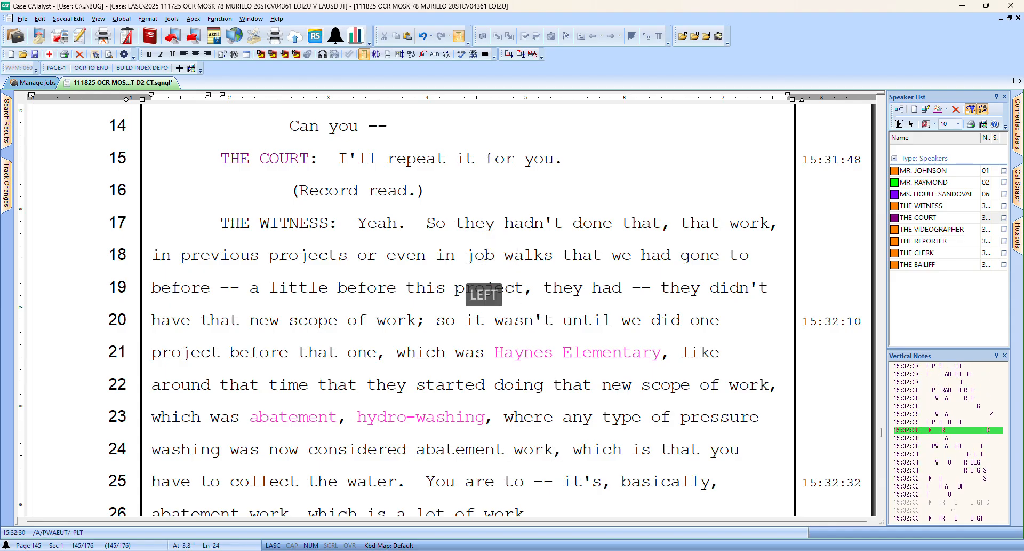
pyautogui.press('Down')
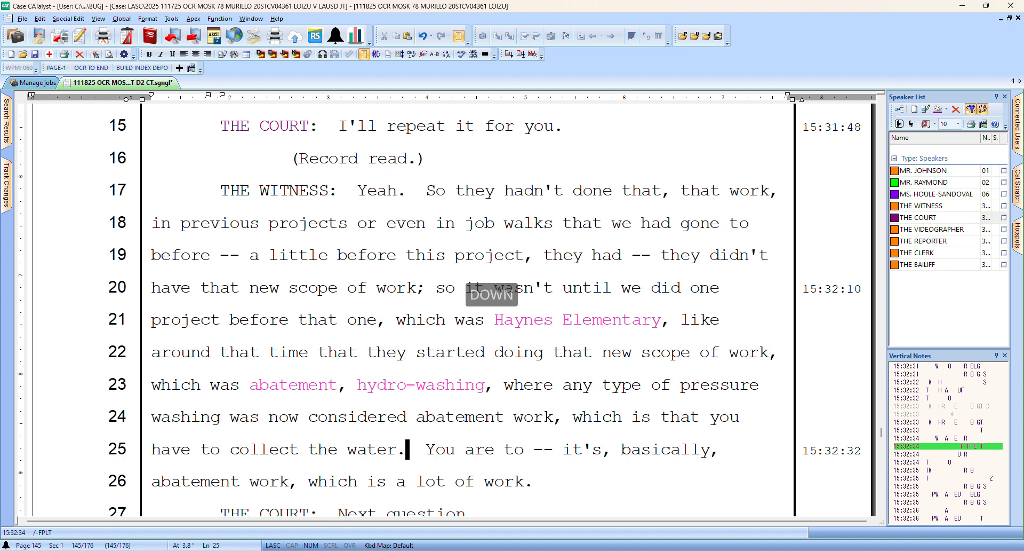
pyautogui.hotkey('ctrl', '/')
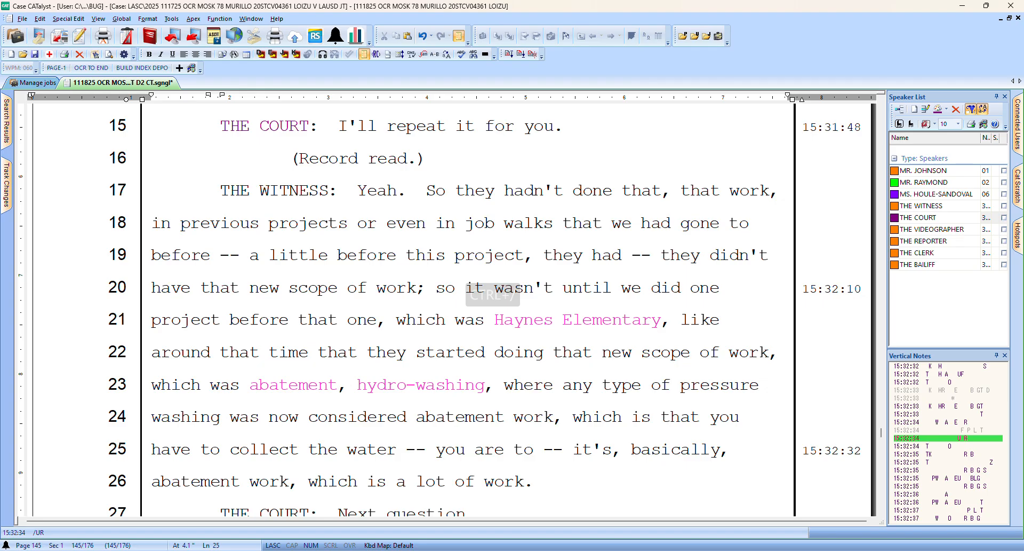
# Proofread the transcript from the end of page 145 through line 15 of page 146, including the start of the cross-examination
pyautogui.press('Down')
pyautogui.press('Down')
pyautogui.press('Down')
pyautogui.press('Down')
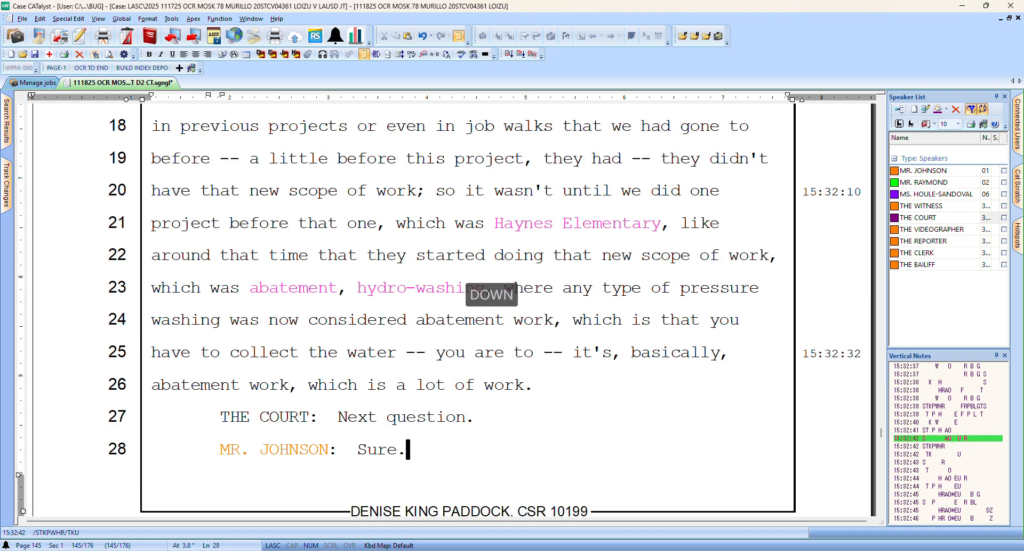
pyautogui.press('Down')
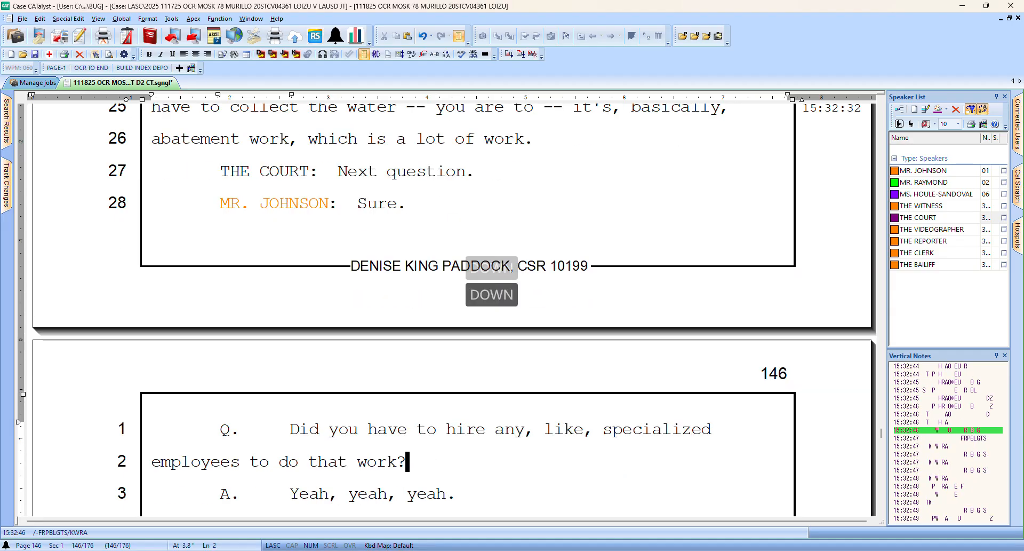
pyautogui.press('Down')
pyautogui.press('Down')
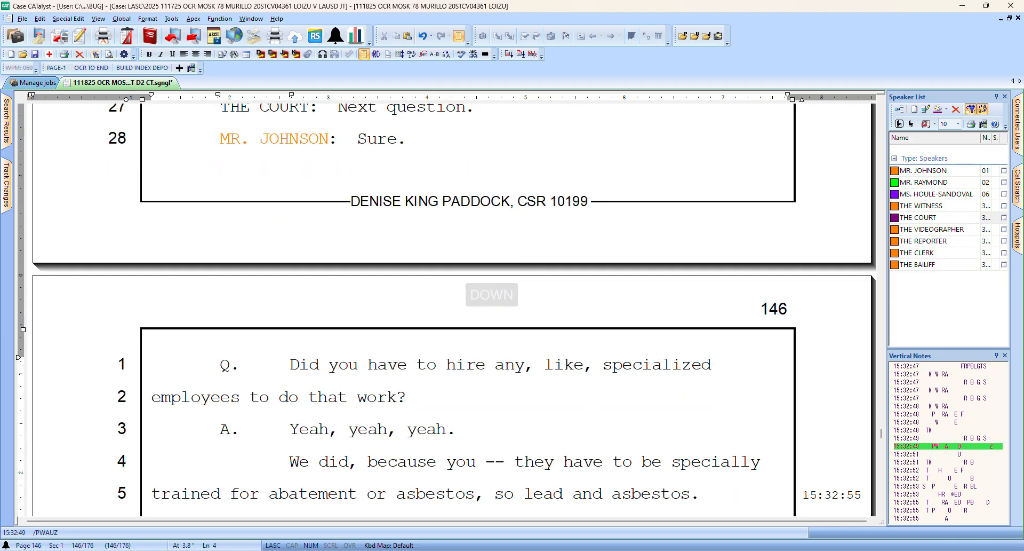
pyautogui.press('Down')
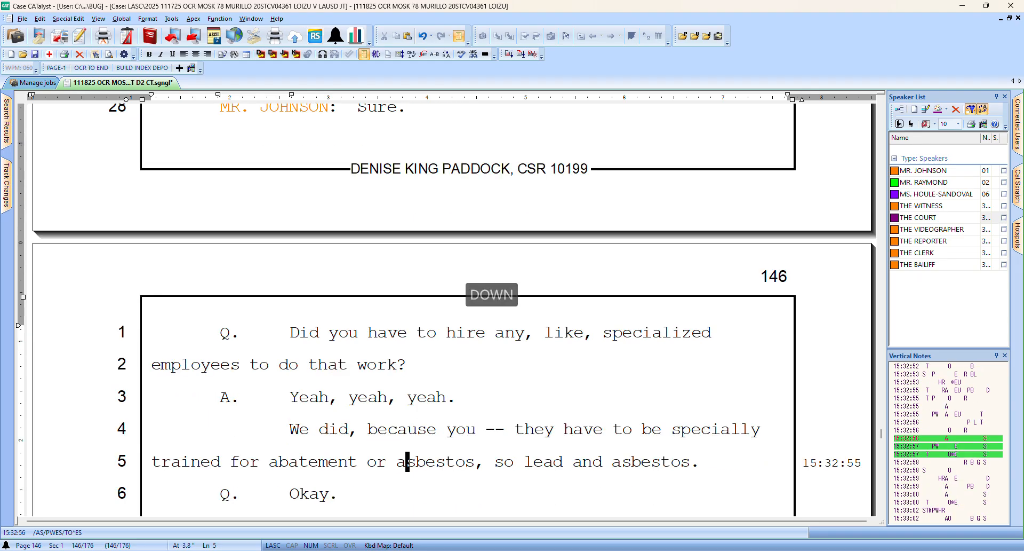
pyautogui.press('Down')
pyautogui.press('Down')
pyautogui.press('Down')
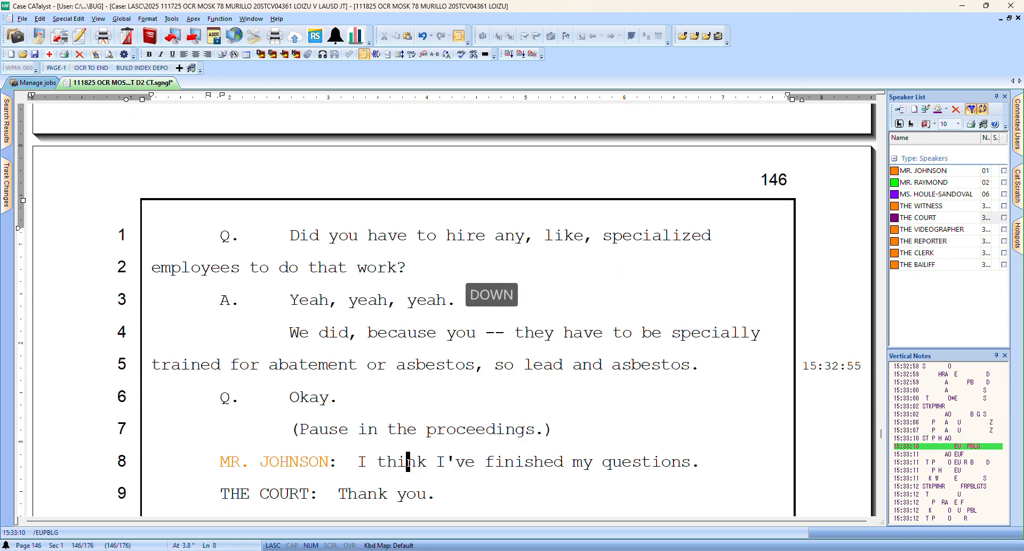
pyautogui.press('Down')
pyautogui.press('Down')
pyautogui.press('Down')
pyautogui.press('Down')
pyautogui.press('Down')
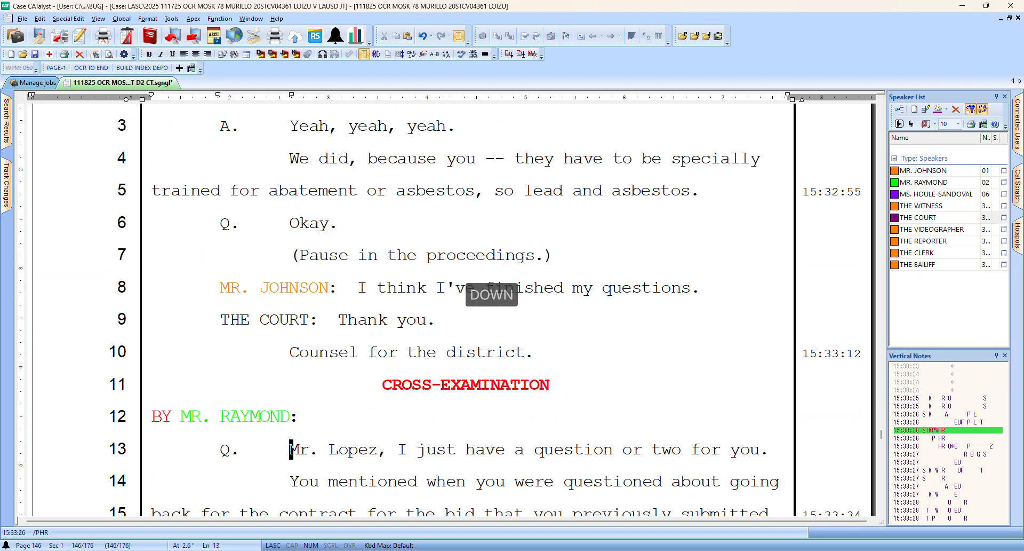
pyautogui.press('Down')
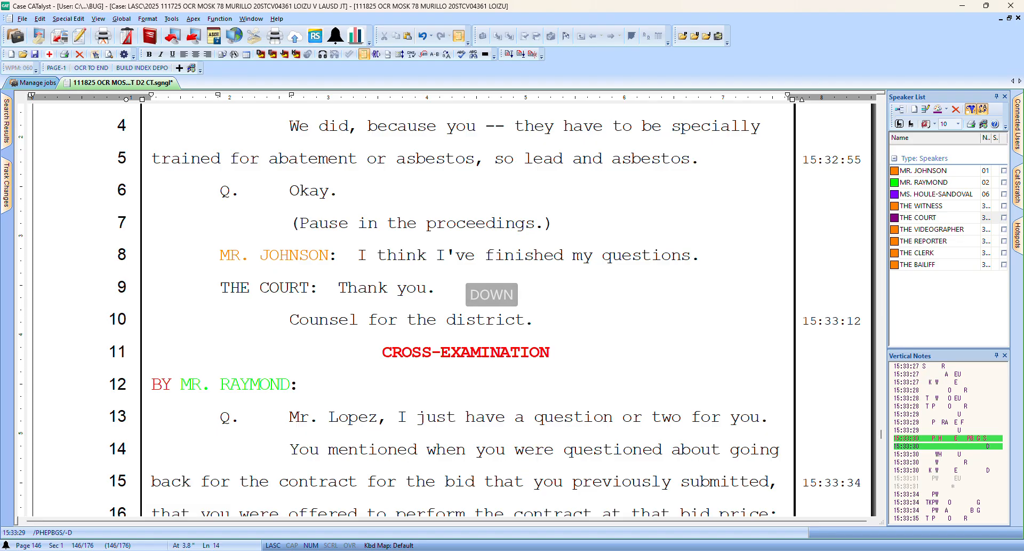
pyautogui.press('Down')
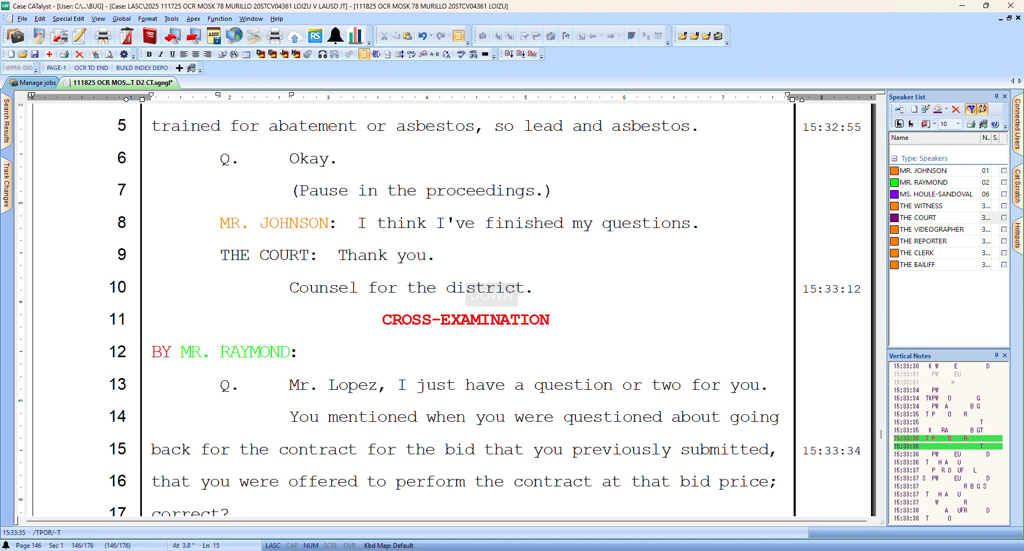
# Play back the audio around lines 10 to 15 of page 146 to check the opening cross-examination question
pyautogui.press('Up')
pyautogui.press('\\')
pyautogui.press('Down')
pyautogui.press('Left')
pyautogui.press('Left')
pyautogui.press('Left')
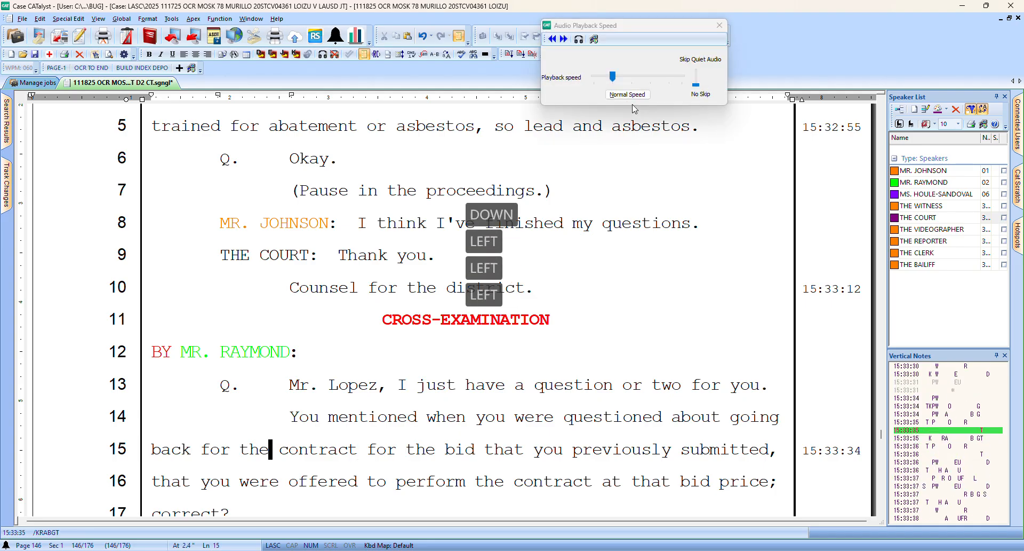
pyautogui.press('Up')
pyautogui.press('[')
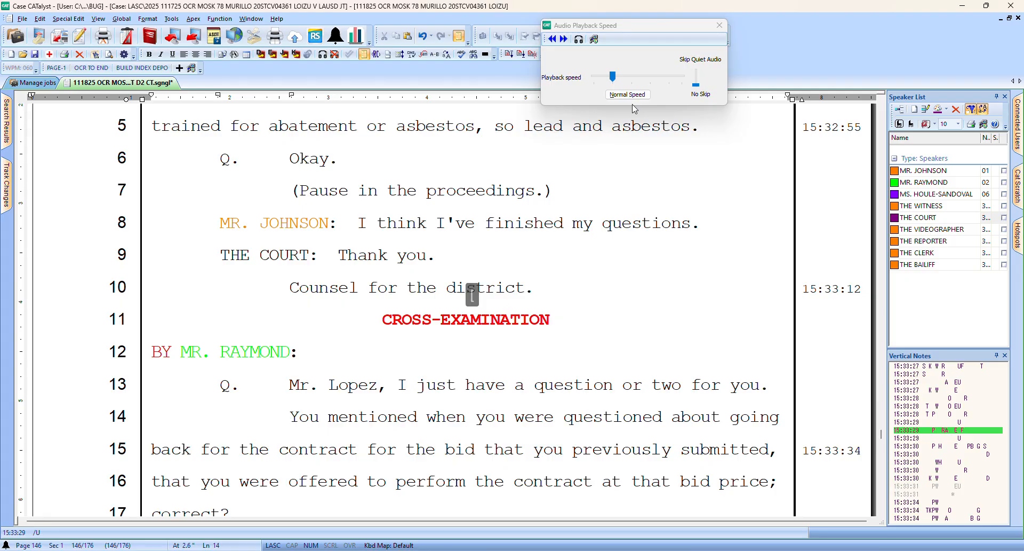
pyautogui.press('Up')
pyautogui.press('[')
pyautogui.press('Down')
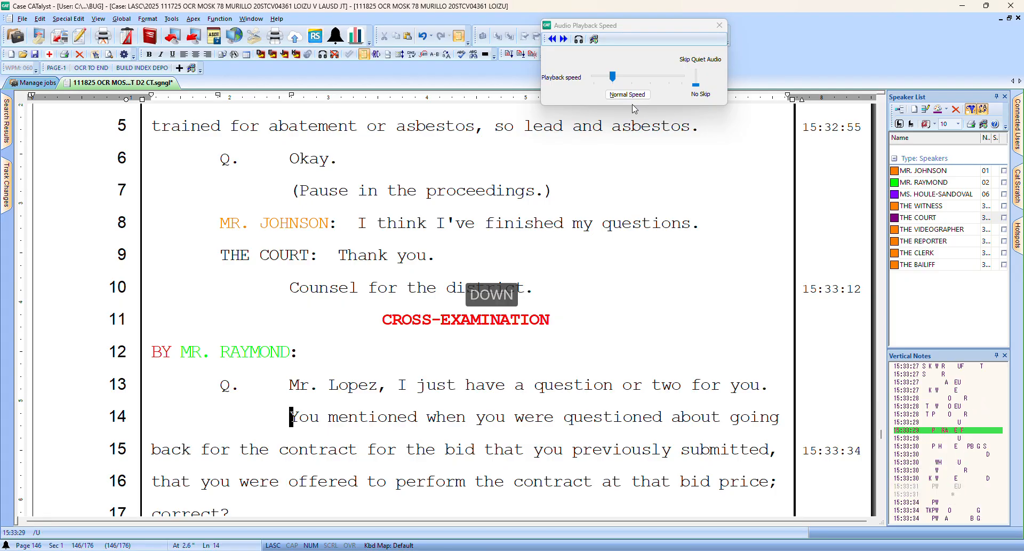
pyautogui.press('Up')
pyautogui.press('Up')
pyautogui.press('[')
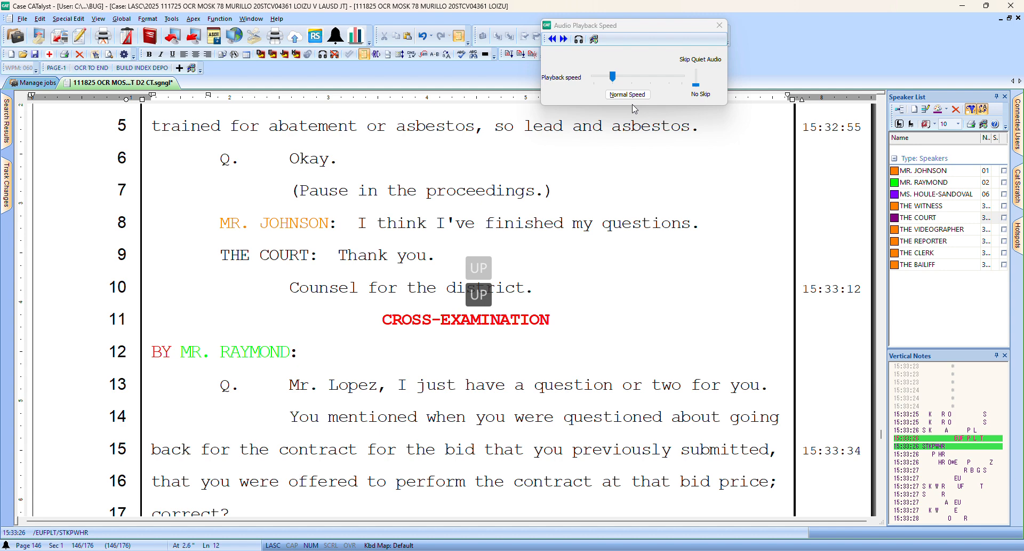
pyautogui.press('Up')
pyautogui.press('Up')
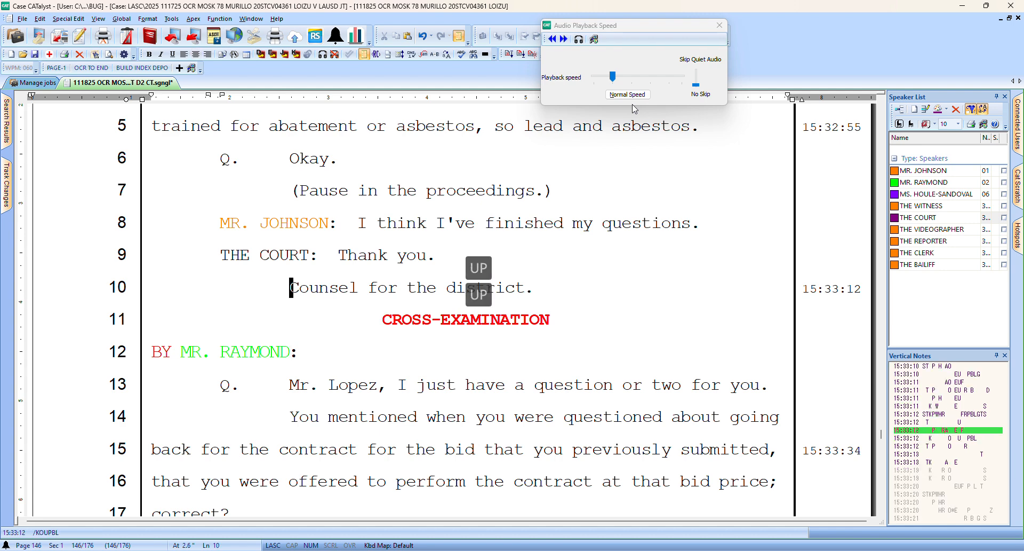
pyautogui.press('[')
pyautogui.press('Down')
pyautogui.press('Down')
pyautogui.press('Down')
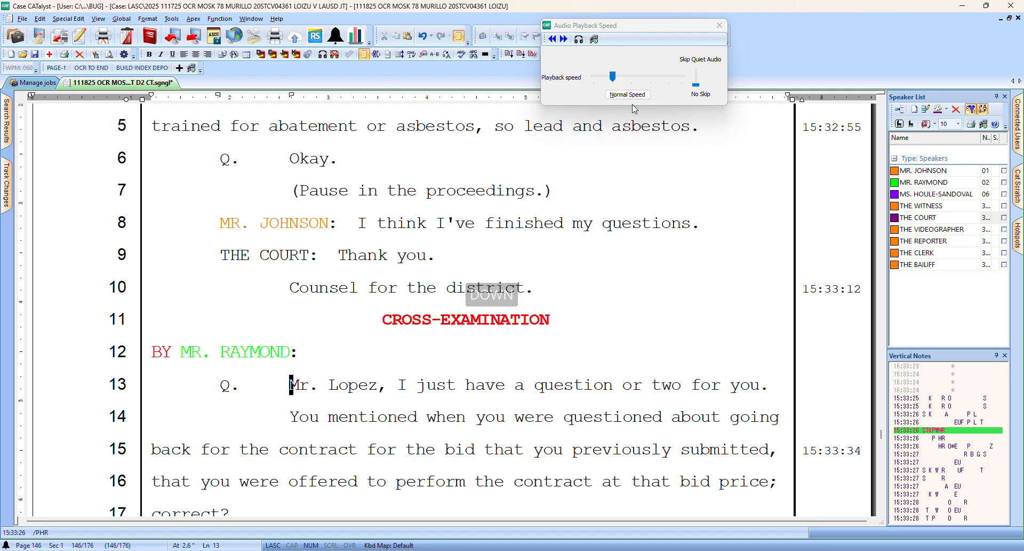
# Save the transcript file
pyautogui.click(35, 56)
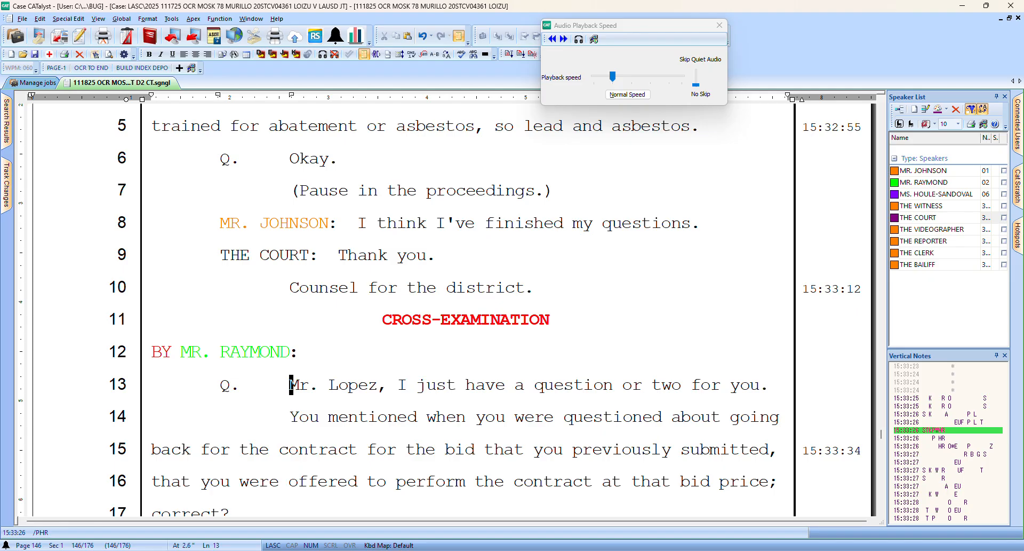
# Insert "that" after "You mentioned" on line 14 of page 146
pyautogui.press('Down')
pyautogui.press('Right')
pyautogui.press('Right')
pyautogui.press('Right')
pyautogui.press('Left')
pyautogui.press('Left')
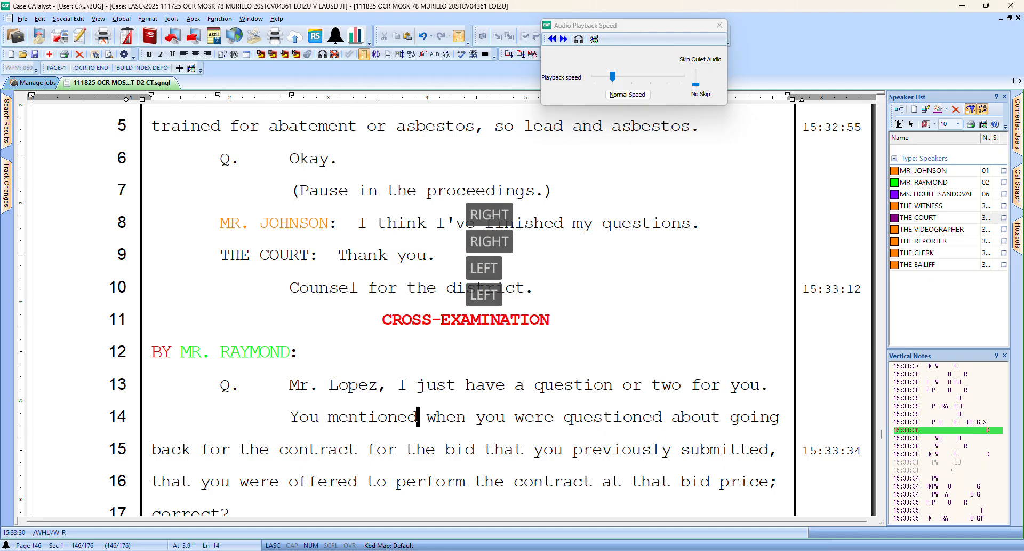
pyautogui.write('that')
# Replace "questioned" with "contacted" after "when you were" on line 14
pyautogui.press('Right')
pyautogui.press('Right')
pyautogui.press('Right')
pyautogui.press('Right')
pyautogui.press('Right')
pyautogui.press('Right')
pyautogui.press('Right')
pyautogui.press('Right')
pyautogui.press('Right')
pyautogui.press('Right')
pyautogui.press('Right')
pyautogui.press('Right')
pyautogui.press('Right')
pyautogui.press('Right')
pyautogui.press('Right')
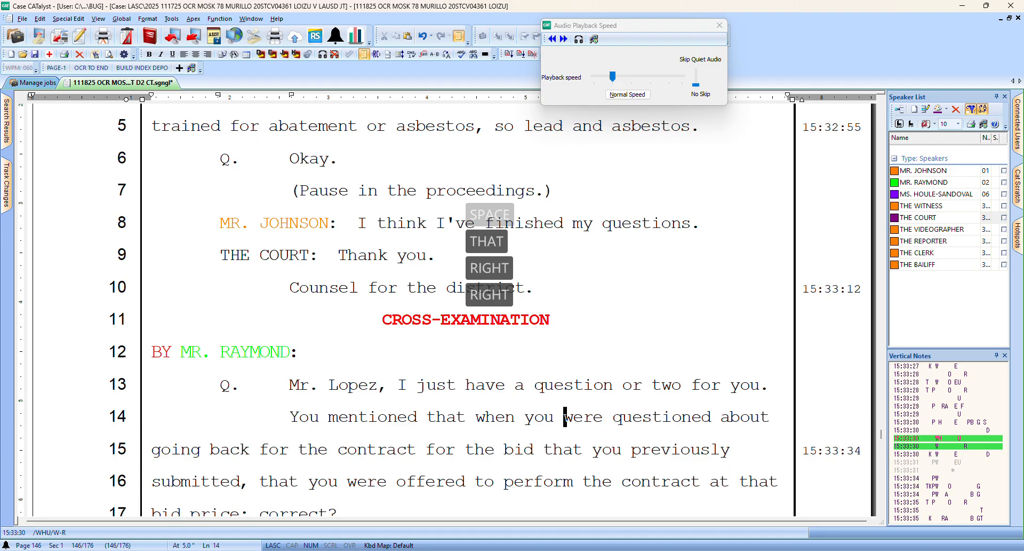
pyautogui.hotkey('ctrl', '[')
pyautogui.write('contacted')
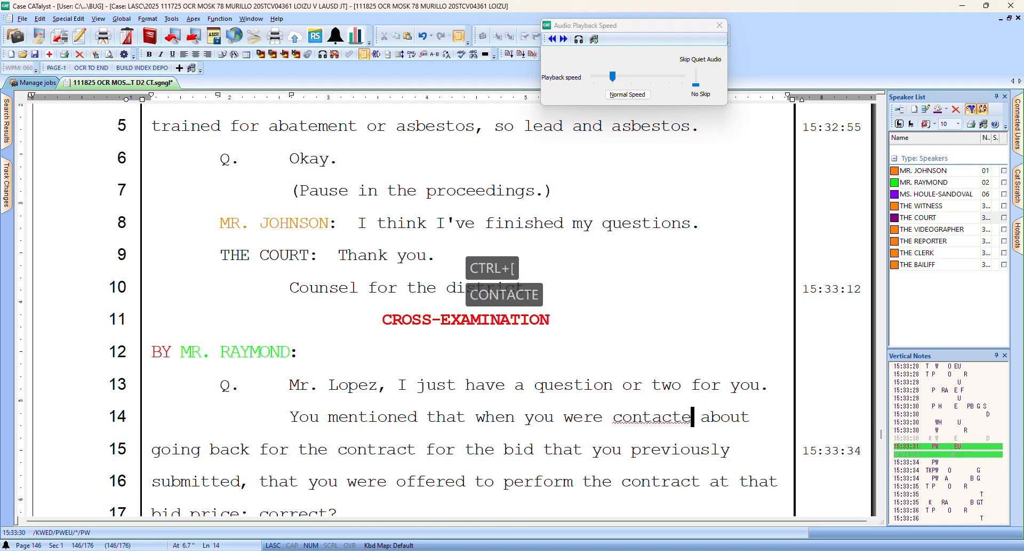
# Insert "by the district" between "contacted" and "about" in the question starting on line 14
pyautogui.press('Right')
pyautogui.hotkey('ctrl', '[')
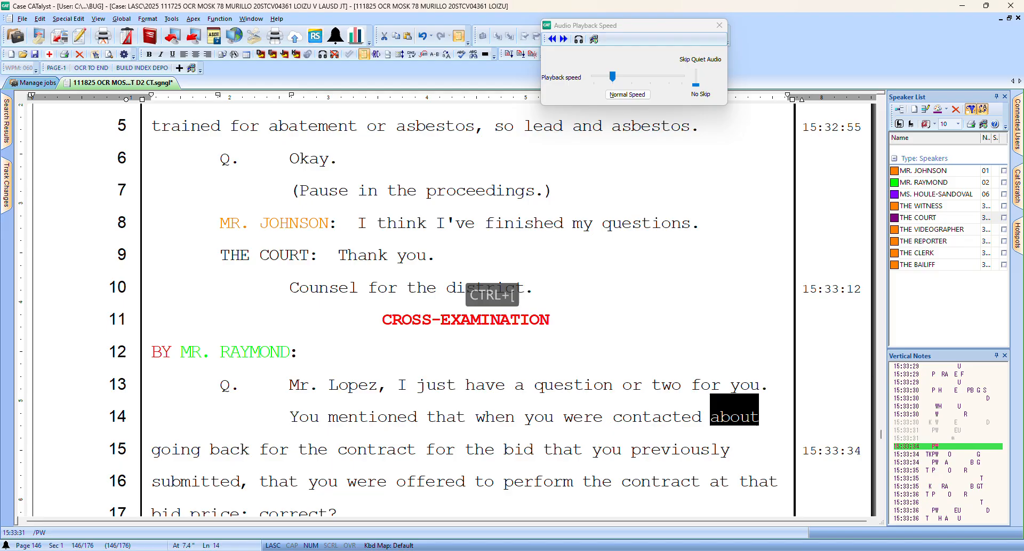
pyautogui.press('Left')
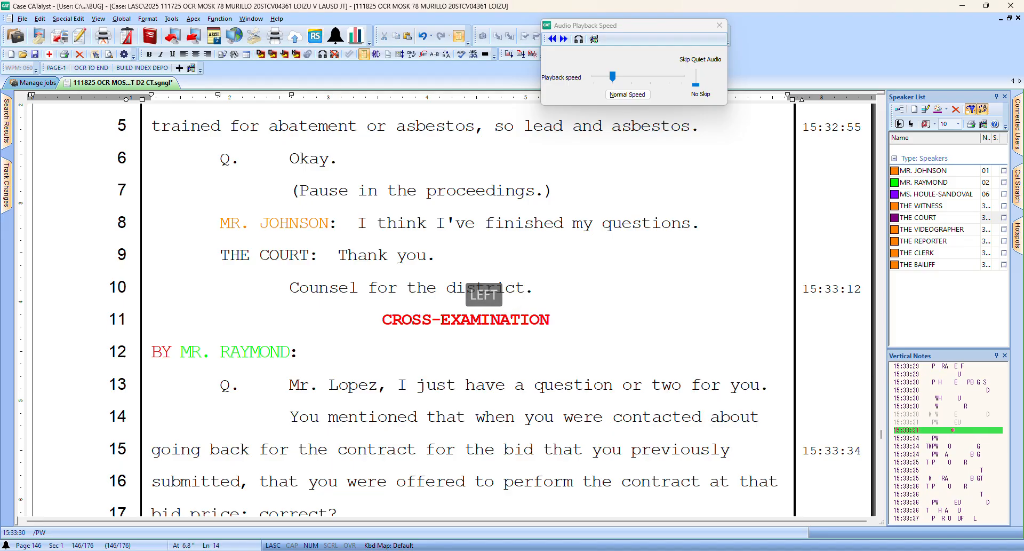
pyautogui.press('[')
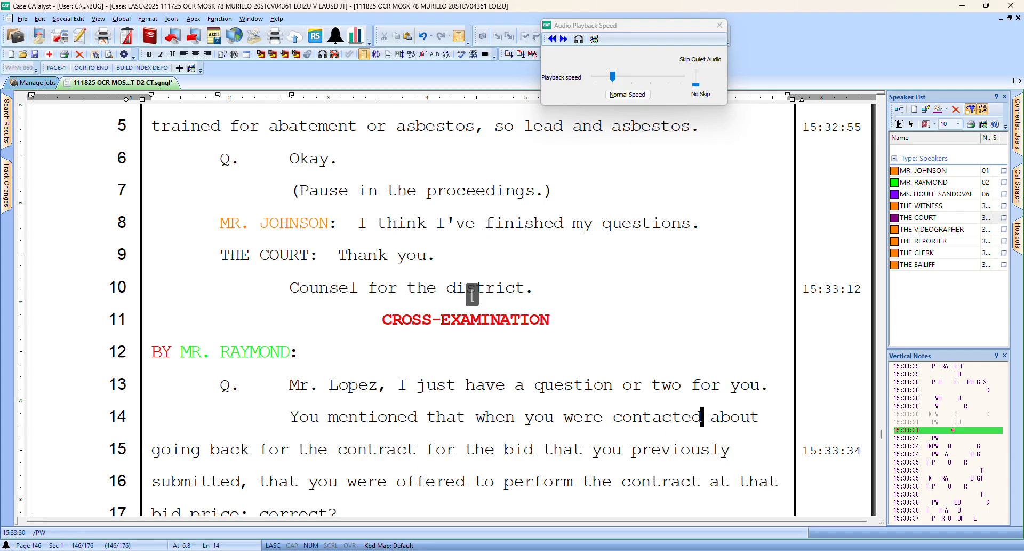
pyautogui.write('by the district')
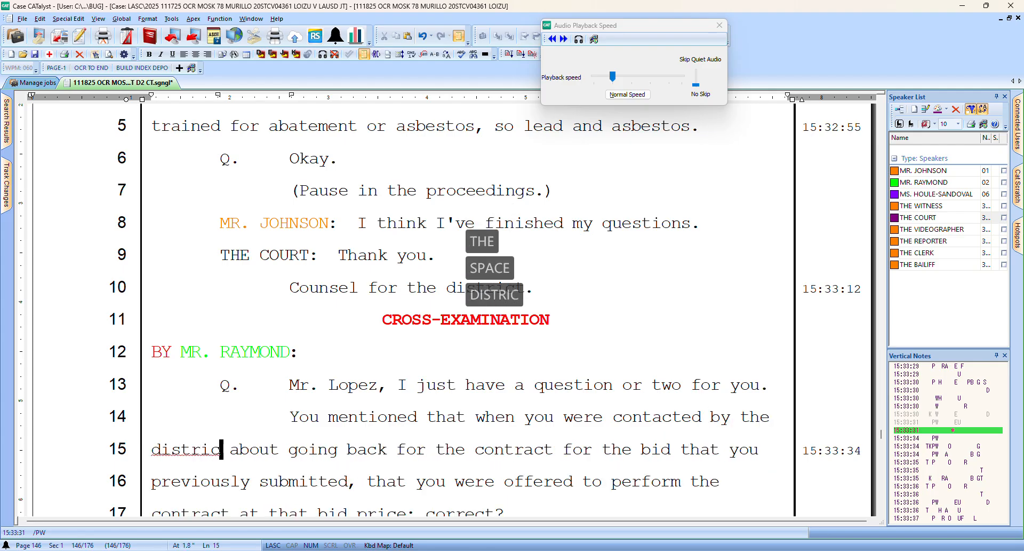
# Replace "about going" after "district" with "to come" on line 15 of page 146
pyautogui.press('Up')
pyautogui.press('Up')
pyautogui.press('Up')
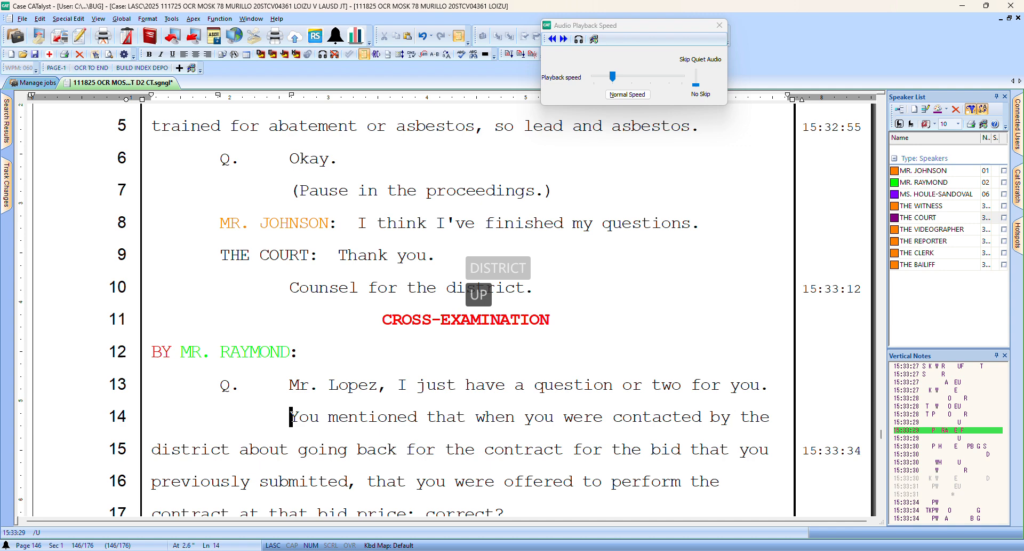
pyautogui.press('Up')
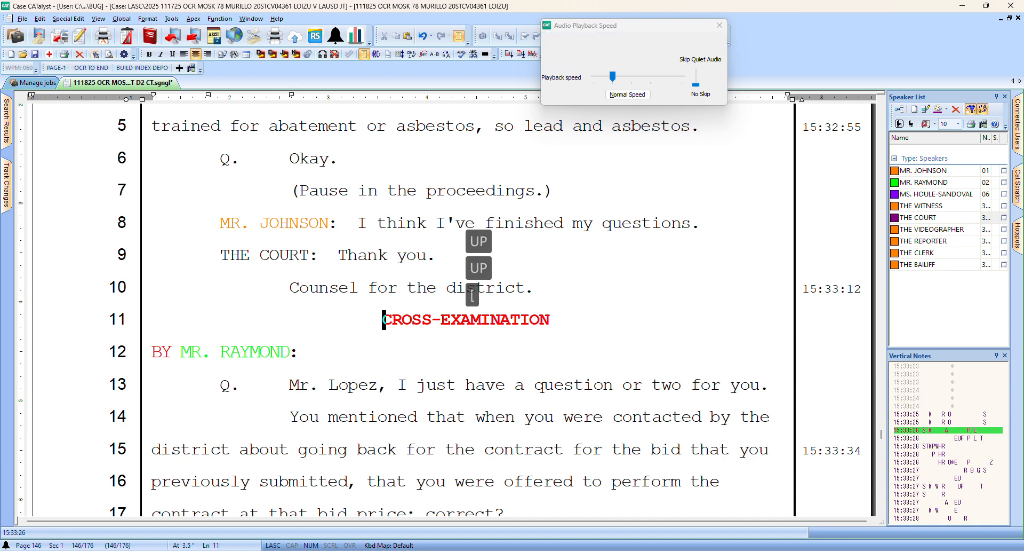
pyautogui.press('Down')
pyautogui.press('Down')
pyautogui.press('Down')
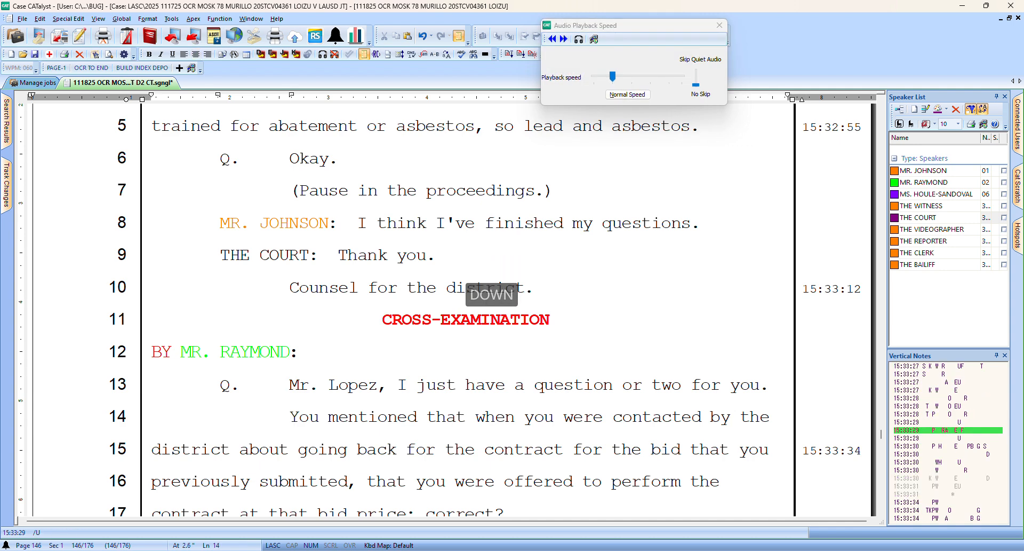
pyautogui.press('Down')
pyautogui.press('Right')
pyautogui.write('to')
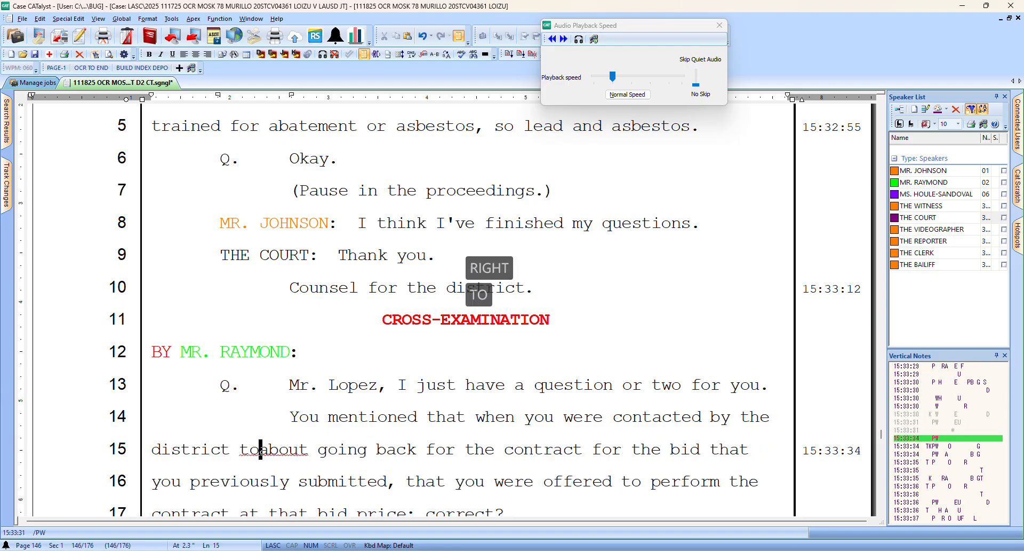
pyautogui.hotkey('ctrl', '[')
pyautogui.hotkey('ctrl', '[')
pyautogui.write('come')
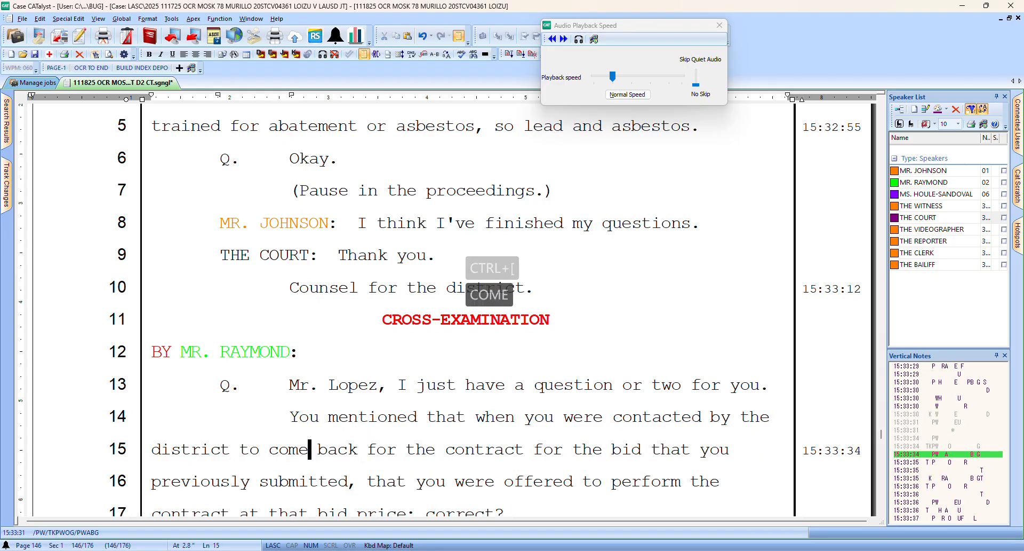
# Replace "for the" between "come back" and "contract" with "and actually perform the" on line 15
pyautogui.press('Right')
pyautogui.press('Right')
pyautogui.hotkey('ctrl', ']')
pyautogui.hotkey('ctrl', ']')
pyautogui.write('and actually p')
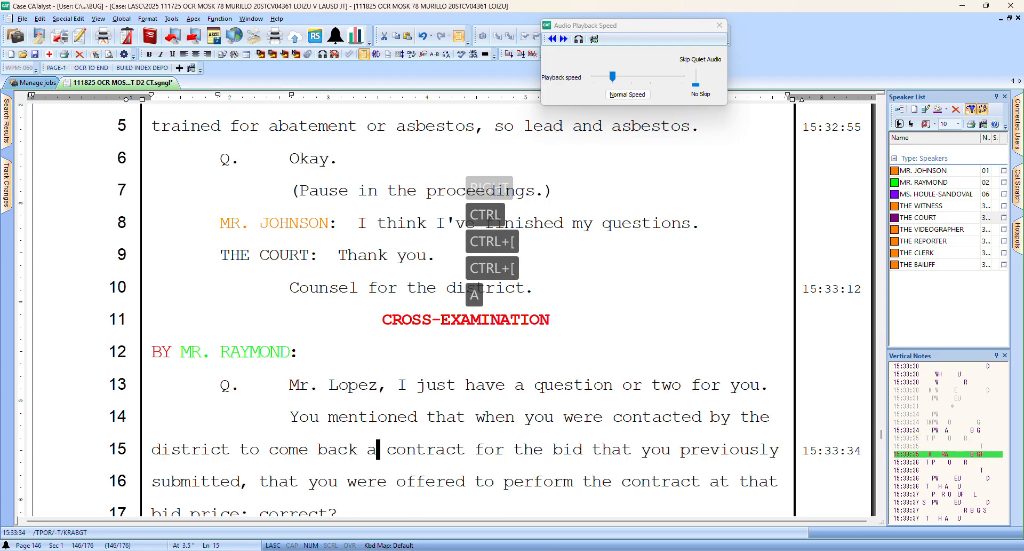
pyautogui.write('erform the')
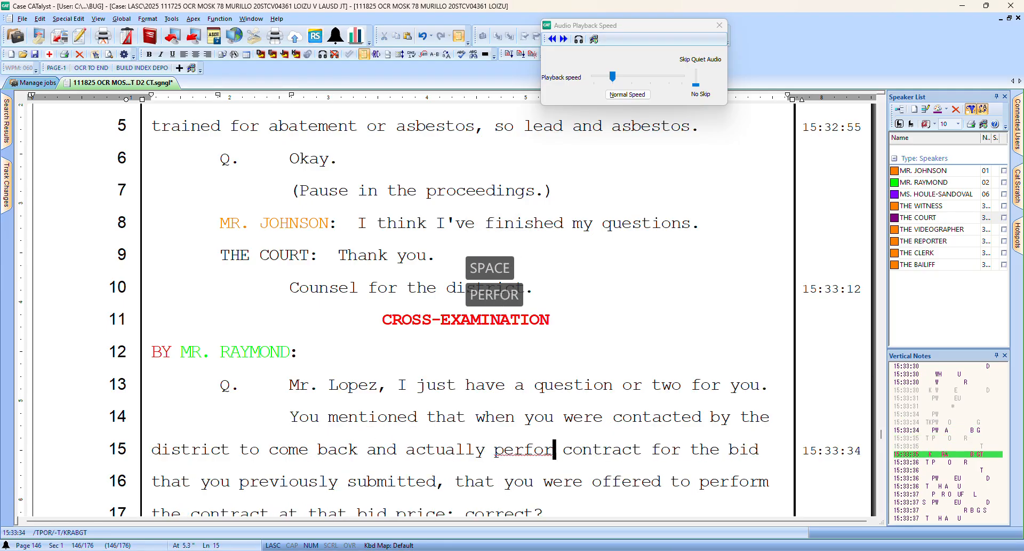
# Insert a dash and a second "to" between "offered to" and "perform the contract" on lines 16 and 17
pyautogui.press('Right')
pyautogui.press('Right')
pyautogui.press('Right')
pyautogui.press('Right')
pyautogui.press('Right')
pyautogui.press('Right')
pyautogui.press('Right')
pyautogui.press('Right')
pyautogui.press('Right')
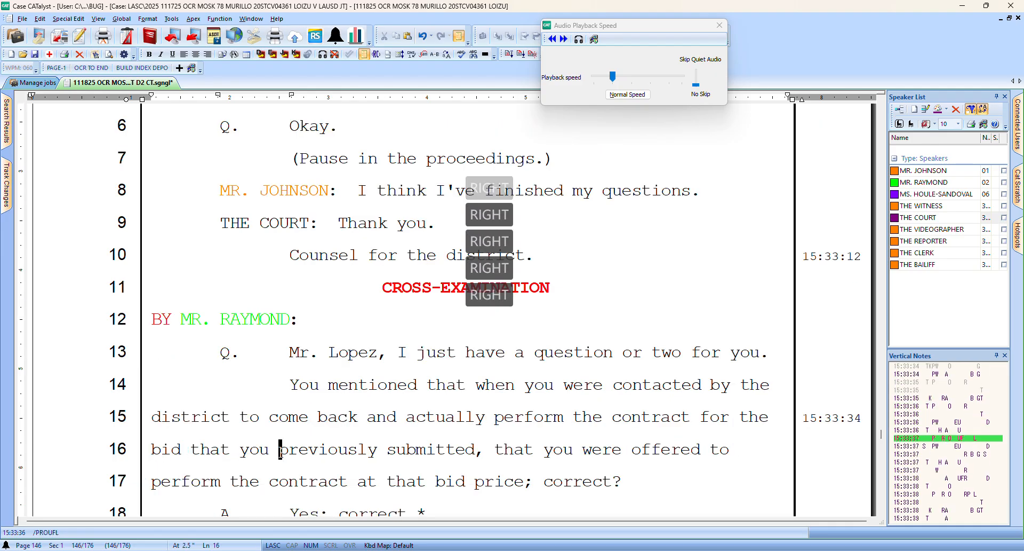
pyautogui.press('Down')
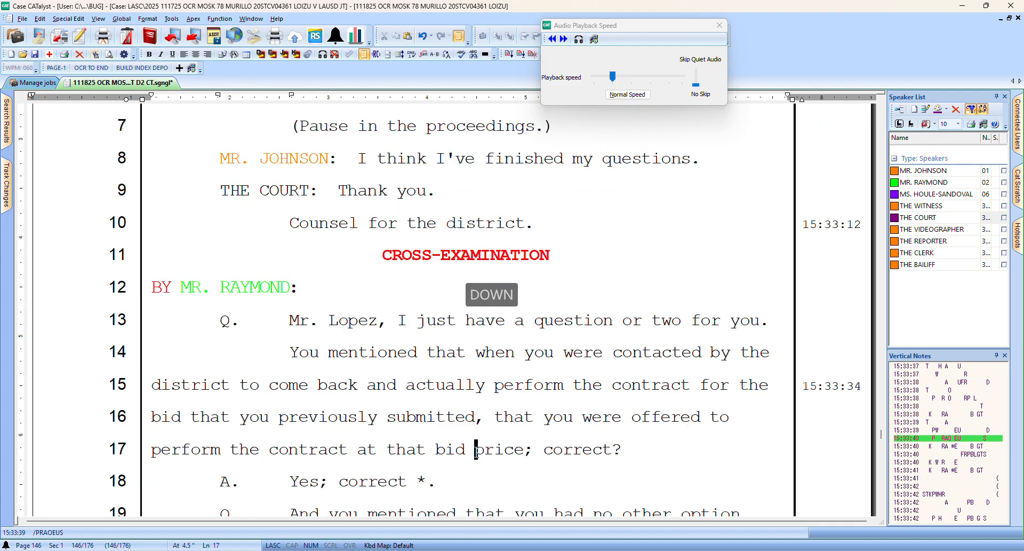
pyautogui.press('Right')
pyautogui.press('Left')
pyautogui.press('Left')
pyautogui.press('Left')
pyautogui.press('Left')
pyautogui.press('Left')
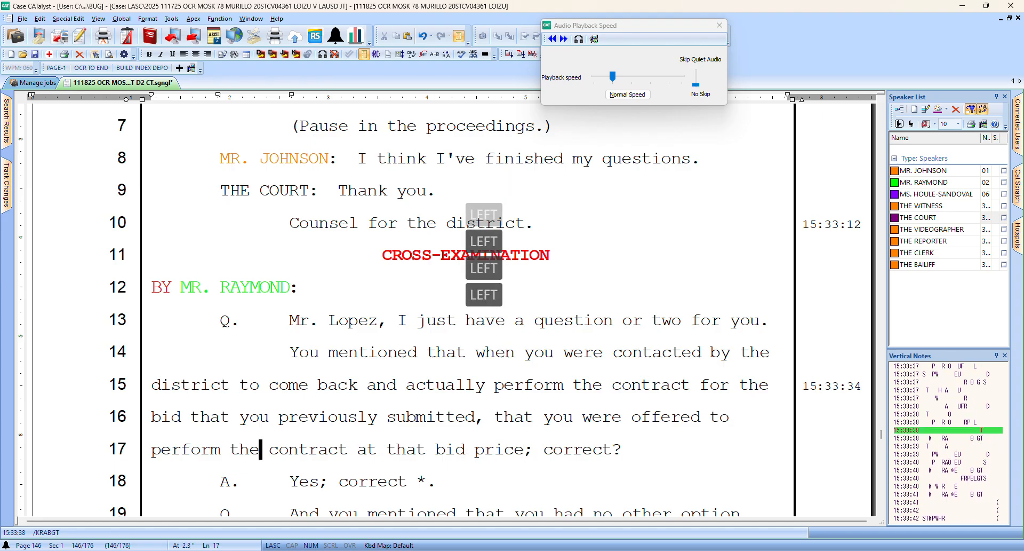
pyautogui.press('Left')
pyautogui.hotkey('ctrl', '/')
pyautogui.write('to')
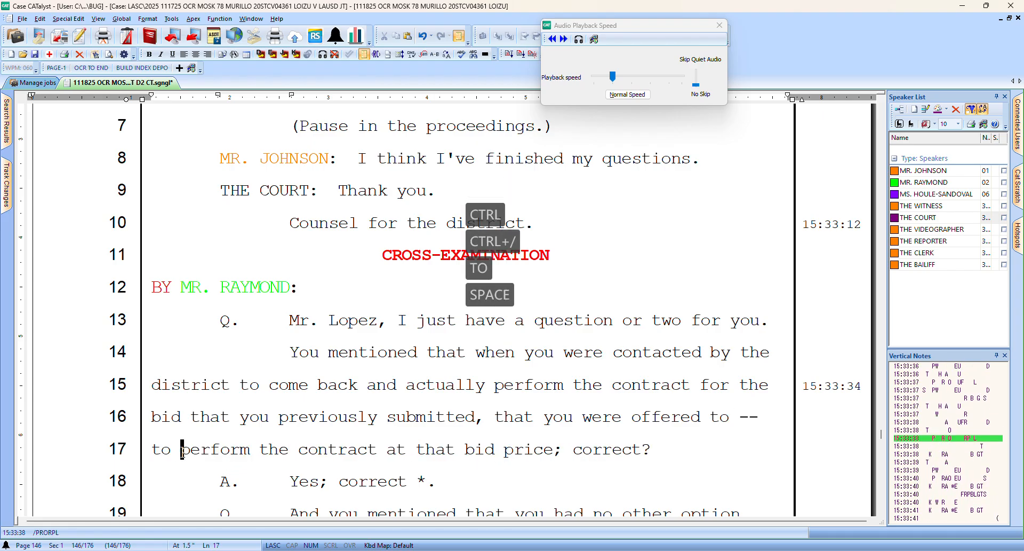
# Delete the stray asterisk and the space before it after "Yes; correct" on line 18
pyautogui.press('Right')
pyautogui.press('Down')
pyautogui.press('Right')
pyautogui.press('Right')
pyautogui.press('Right')
pyautogui.press('Right')
pyautogui.press('BackSpace')
pyautogui.press('BackSpace')
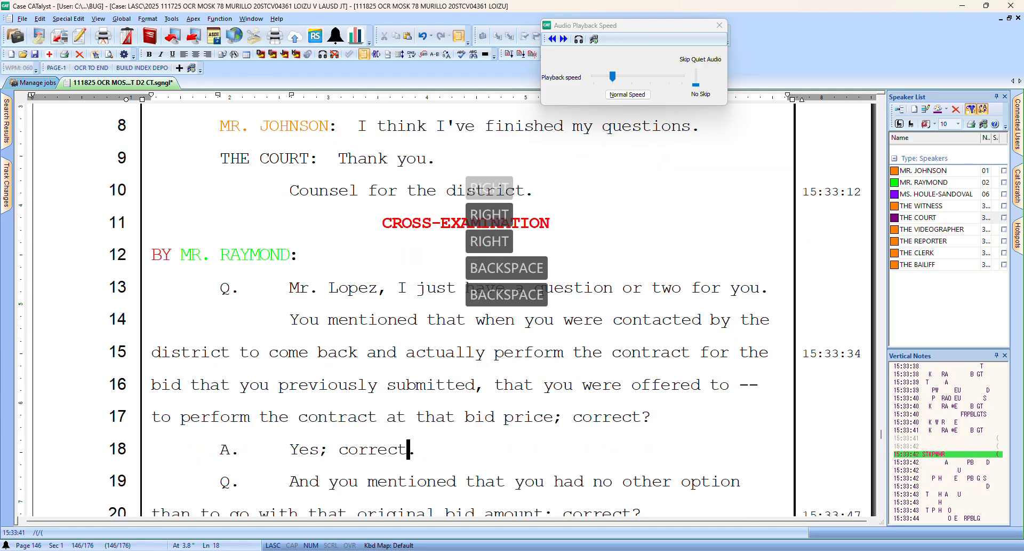
# Insert a dash and a repeated "and" after the opening "And" on line 19
pyautogui.press('Right')
pyautogui.press('Right')
pyautogui.hotkey('ctrl', '/')
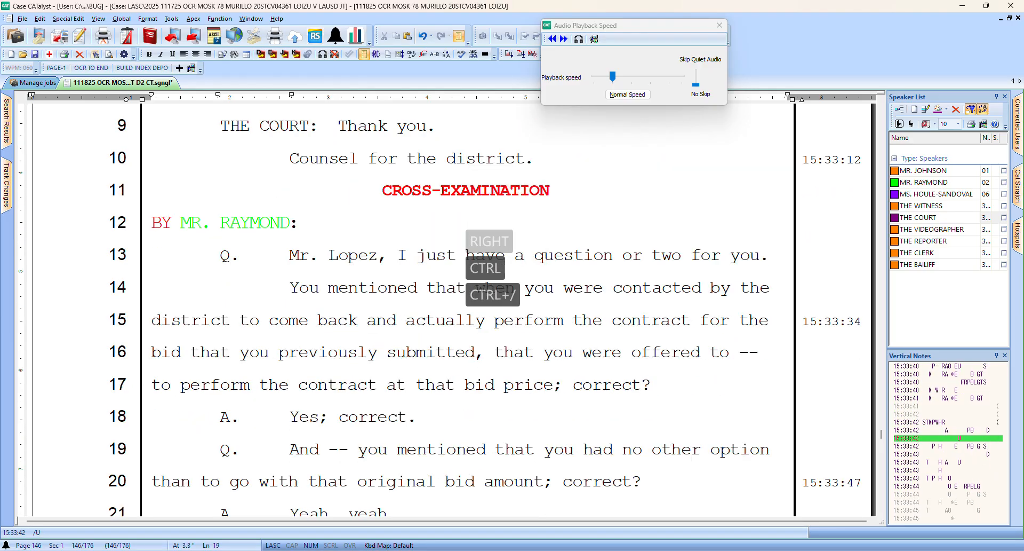
pyautogui.write('and')
# Set off "correct" with dashes on line 17 and resume the question on line 19 with a dash and lowercase "and"
pyautogui.press('Up')
pyautogui.press('Left')
pyautogui.press('Left')
pyautogui.press('Left')
pyautogui.press('Left')
pyautogui.press('Left')
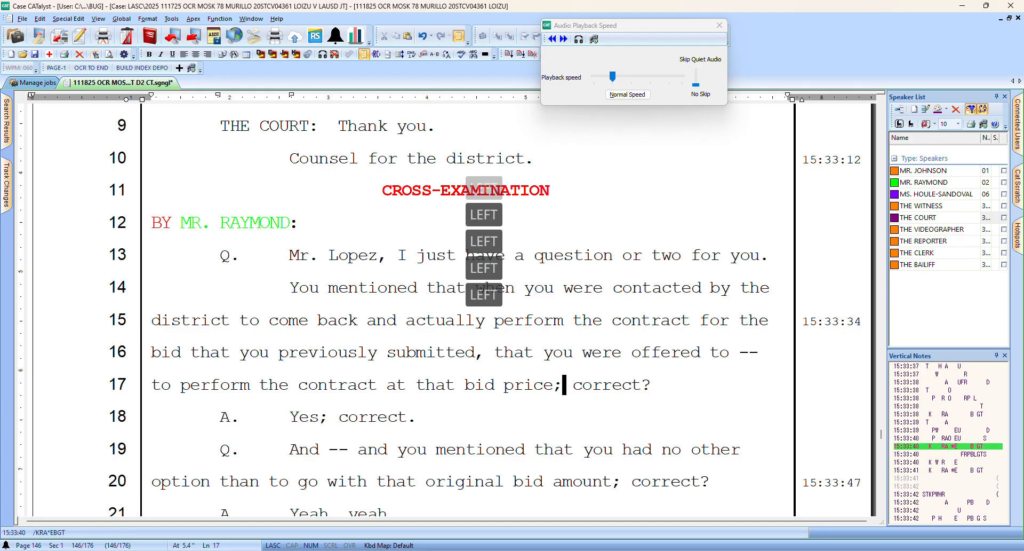
pyautogui.hotkey('ctrl', '/')
pyautogui.press('Right')
pyautogui.press('Right')
pyautogui.press('Left')
pyautogui.press('Left')
pyautogui.hotkey('ctrl', 'q')
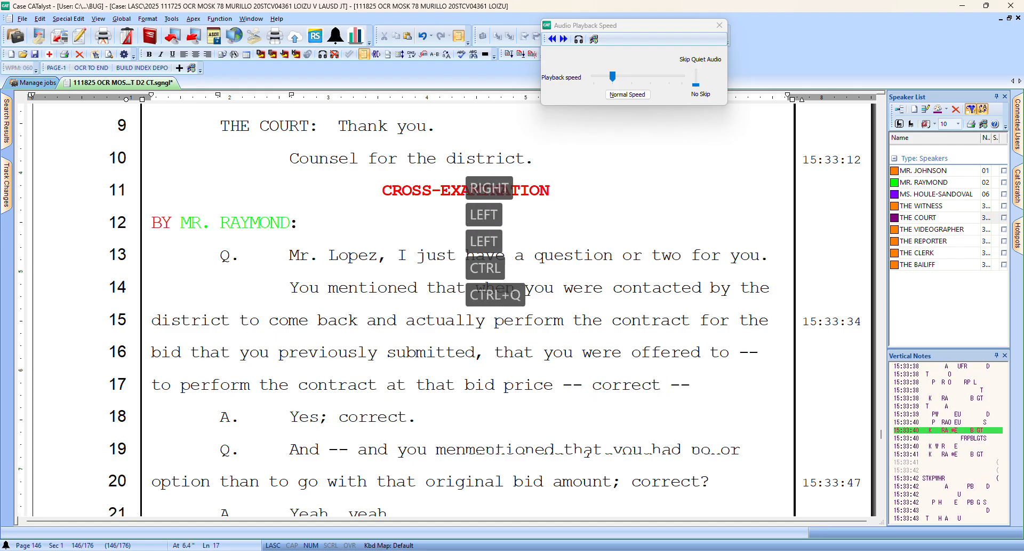
# Insert ", like," between "order for" and "this additional work" on line 23
pyautogui.press('Down')
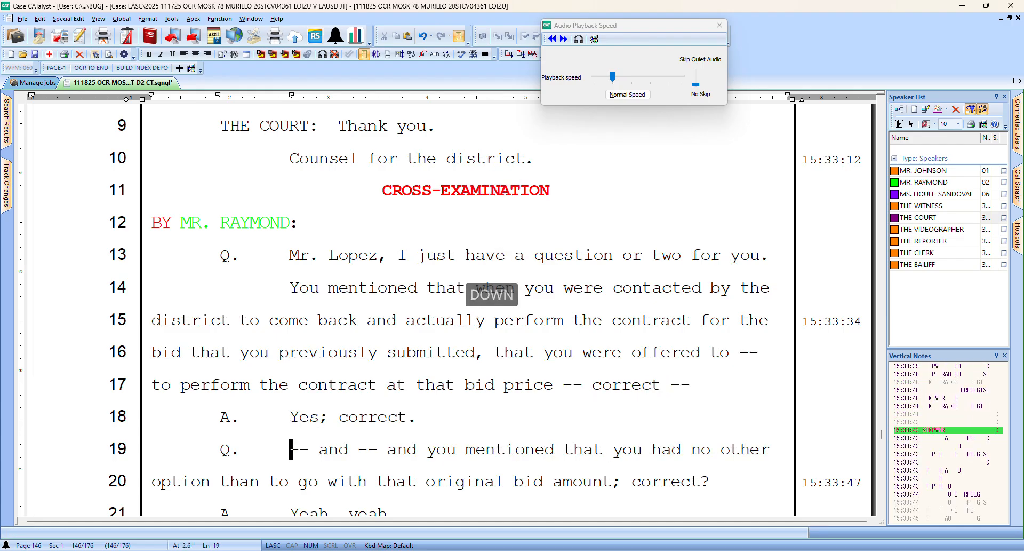
pyautogui.press('Down')
pyautogui.press('Down')
pyautogui.press('Down')
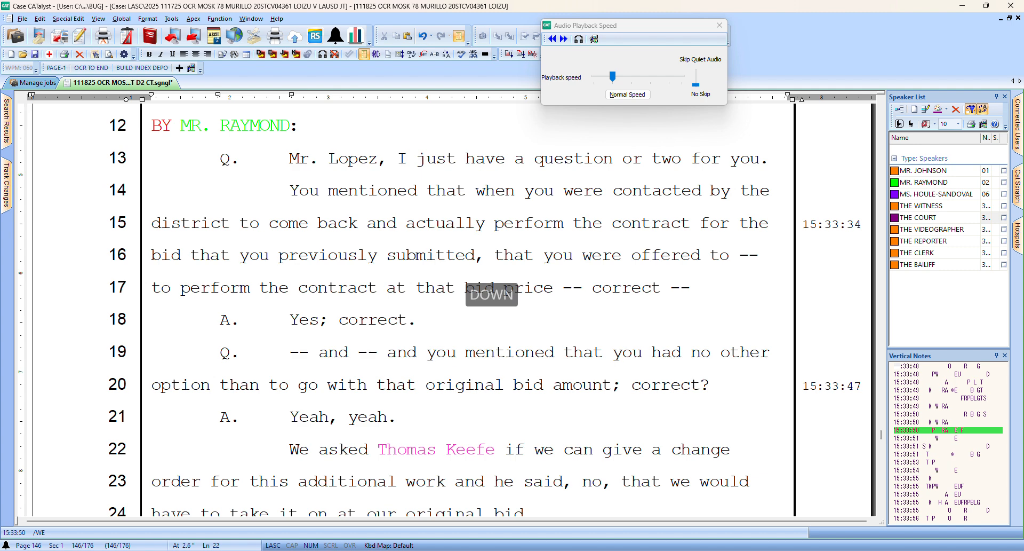
pyautogui.press('Down')
pyautogui.press('Left')
pyautogui.press('Left')
pyautogui.press('Right')
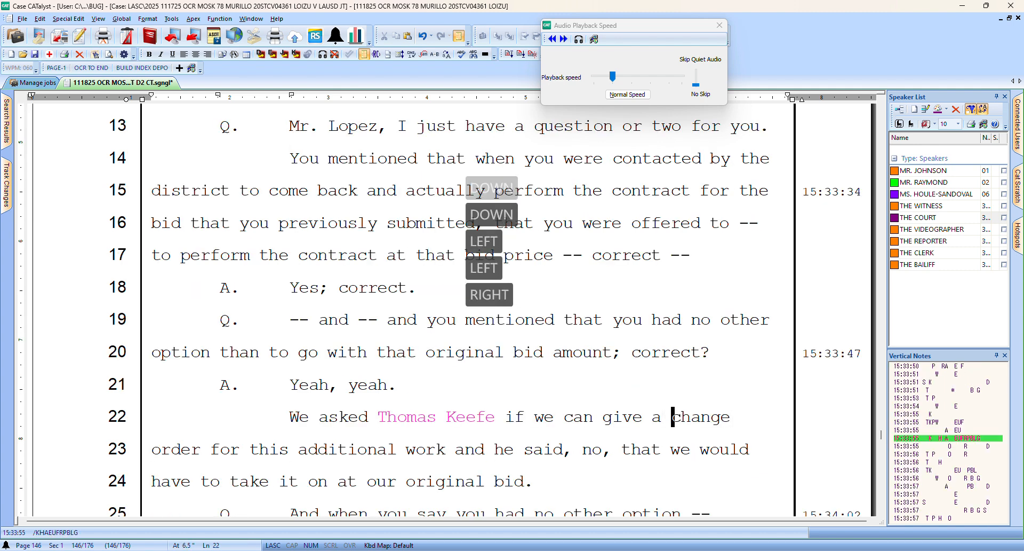
pyautogui.press('Right')
pyautogui.press('Right')
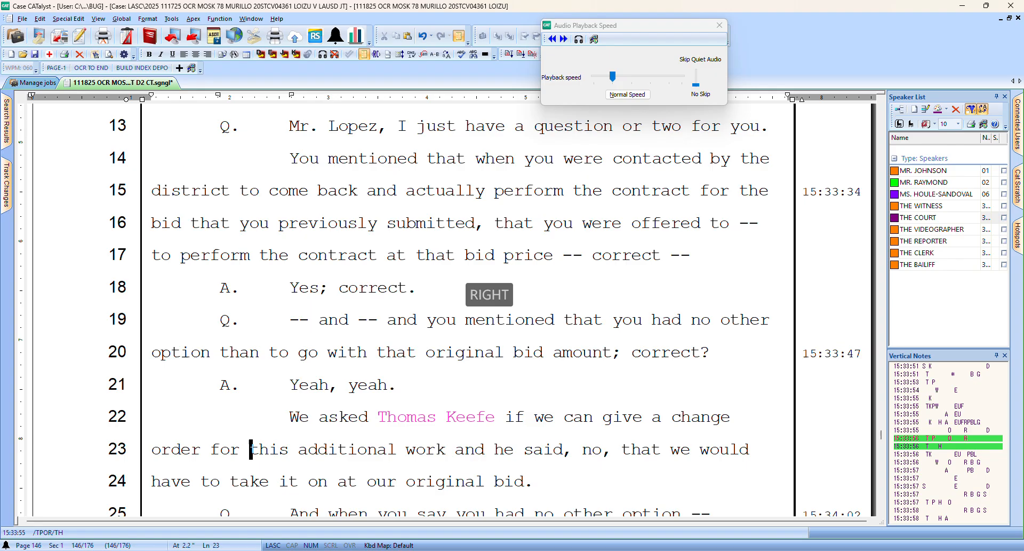
pyautogui.write(', like,')
# Insert a comma after "additional work" on line 23 and check the punctuation after "he said"
pyautogui.hotkey('ctrl', 'Right')
pyautogui.hotkey('ctrl', 'Right')
pyautogui.hotkey('ctrl', 'Right')
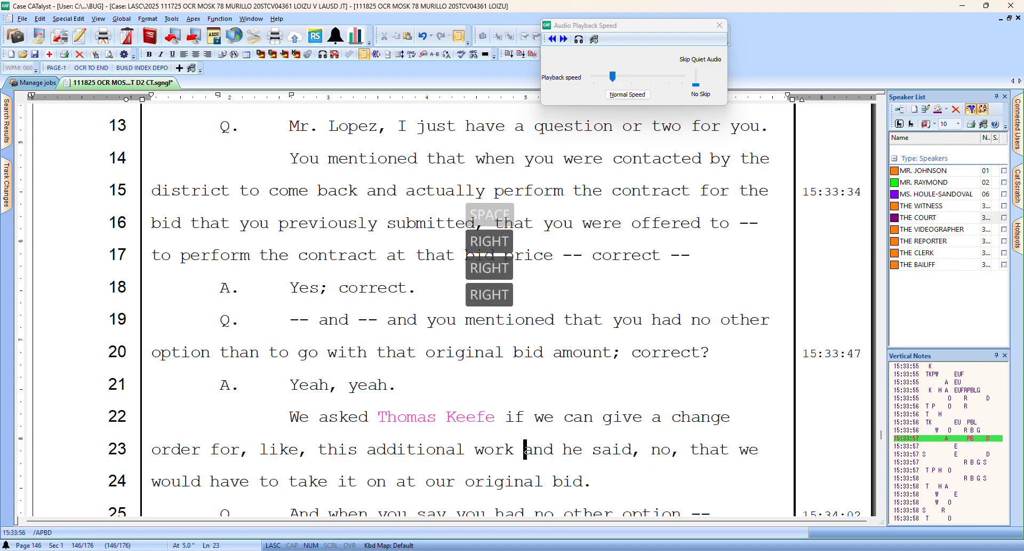
pyautogui.write(',')
pyautogui.hotkey('ctrl', 'Right')
pyautogui.hotkey('ctrl', 'Right')
pyautogui.hotkey('ctrl', 'Right')
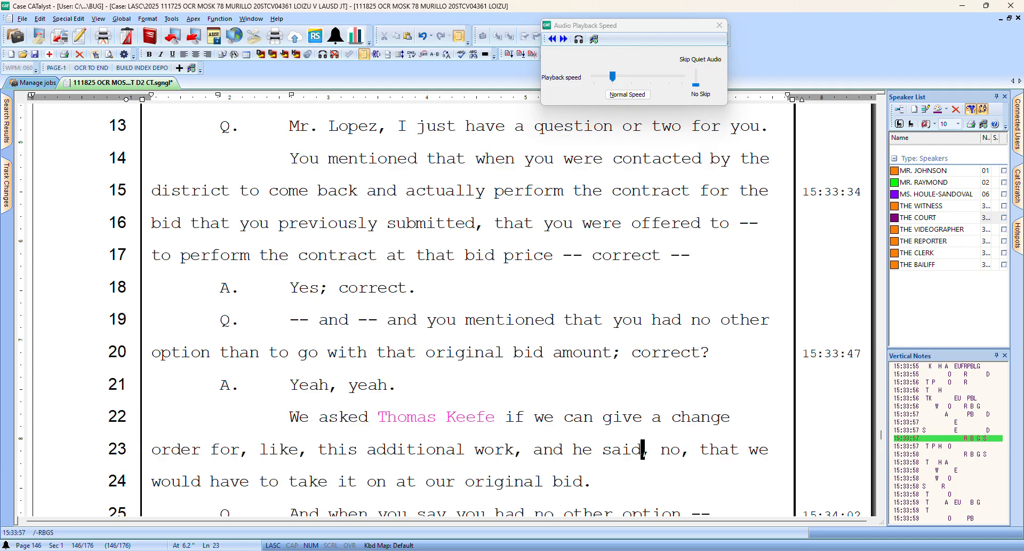
pyautogui.write(',')
# Repunctuate the opening of the answer on line 1 of page 147 as "Yeah. Yeah; but"
pyautogui.press('Down')
pyautogui.press('Down')
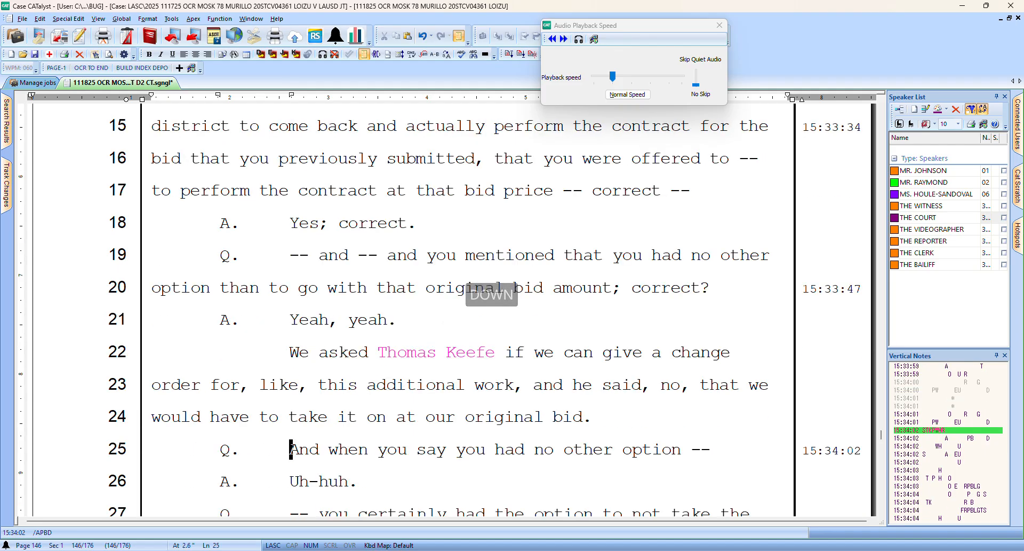
pyautogui.press('Down')
pyautogui.press('Down')
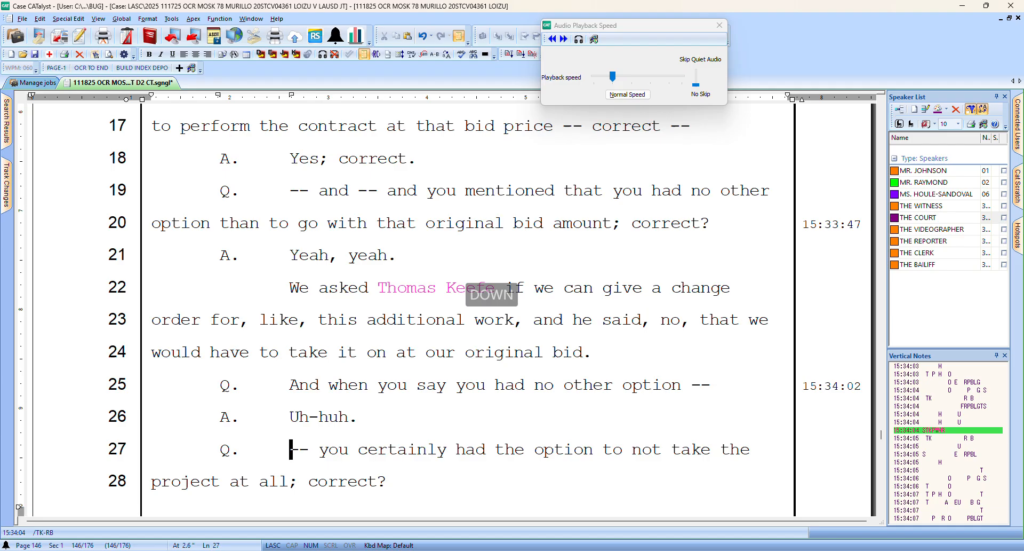
pyautogui.press('Down')
pyautogui.press('Down')
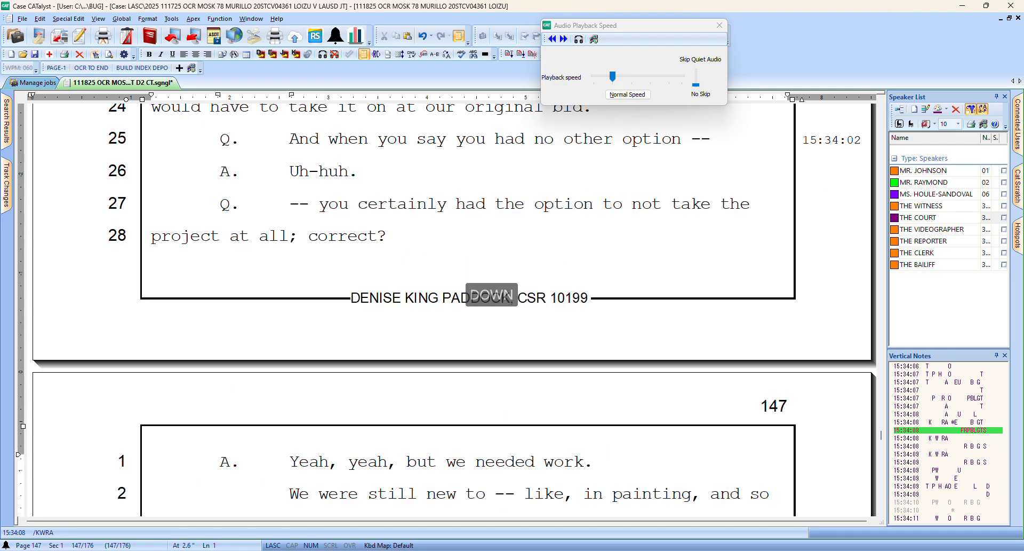
pyautogui.press('Right')
pyautogui.write('.')
pyautogui.press('Right')
pyautogui.press('Right')
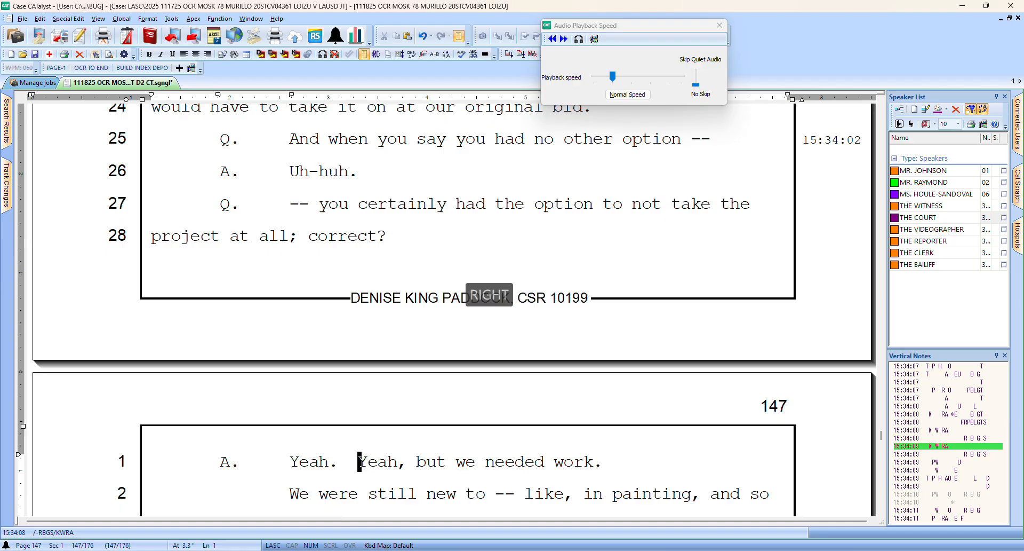
pyautogui.write(';')
pyautogui.press('Right')
# Proofread page 147 from line 2 through line 16 against the steno notes and audio
pyautogui.press('Down')
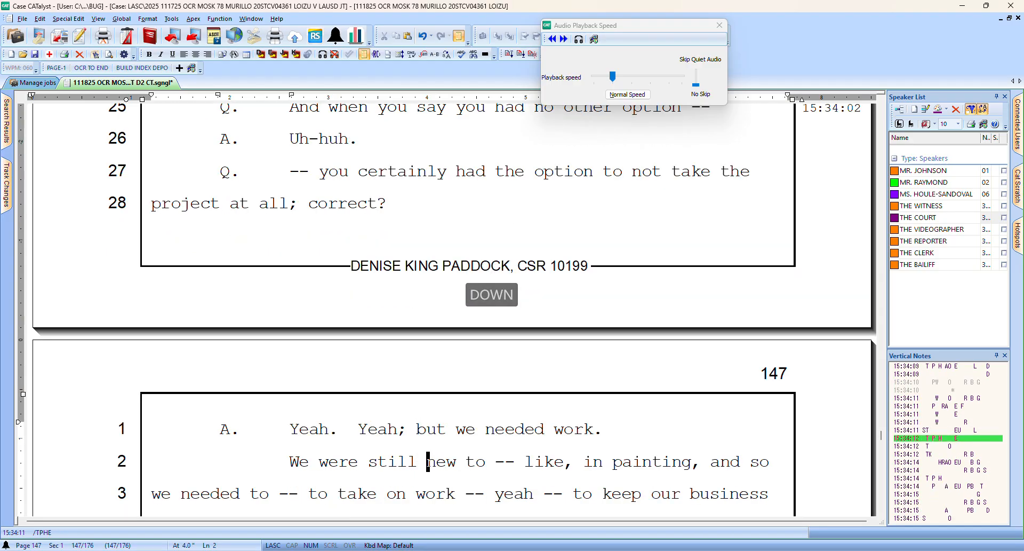
pyautogui.press('Right')
pyautogui.press('Right')
pyautogui.press('Right')
pyautogui.press('Right')
pyautogui.press('Right')
pyautogui.press('Right')
pyautogui.press('Down')
pyautogui.press('Left')
pyautogui.press('Left')
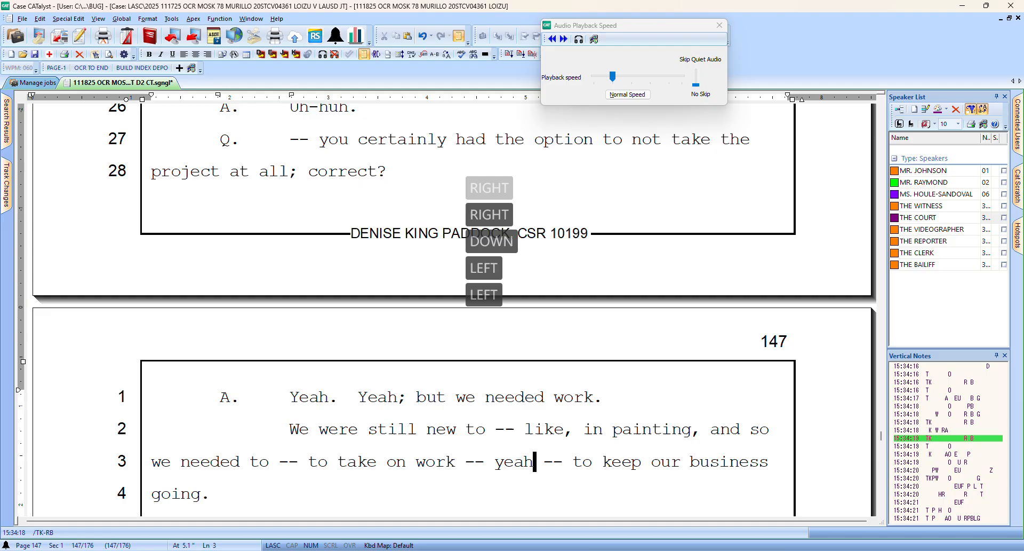
pyautogui.press('Right')
pyautogui.press('Right')
pyautogui.press('Down')
pyautogui.press('Down')
pyautogui.press('Right')
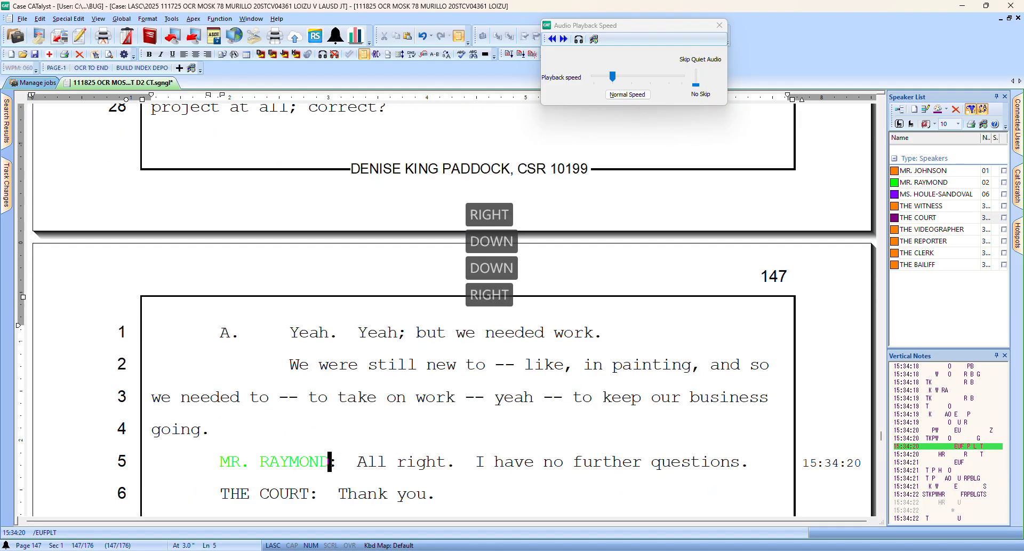
pyautogui.press('Down')
pyautogui.press('Down')
pyautogui.press('Down')
pyautogui.press('Down')
pyautogui.press('Down')
pyautogui.press('Down')
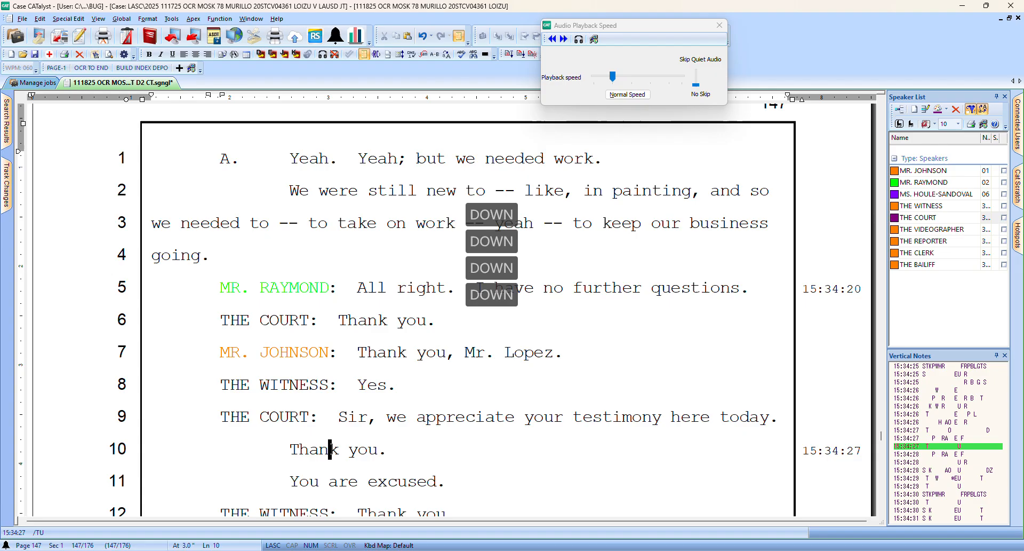
pyautogui.press('Down')
pyautogui.press('Down')
pyautogui.press('Down')
pyautogui.press('Down')
pyautogui.press('Down')
pyautogui.press('Down')
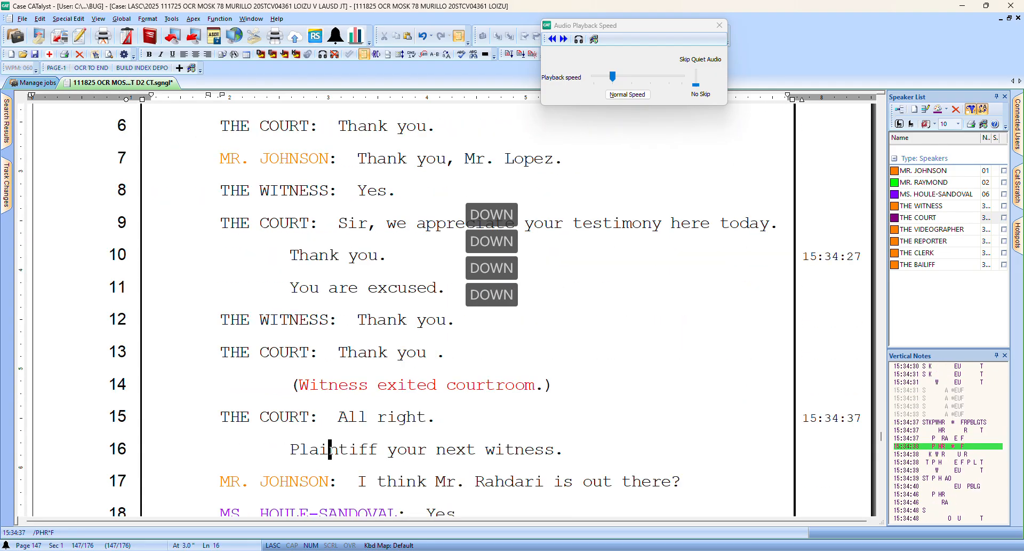
# Insert a comma after "Plaintiff" on line 16 and end line 17 with a period instead of a question mark
pyautogui.press('Up')
pyautogui.press('Right')
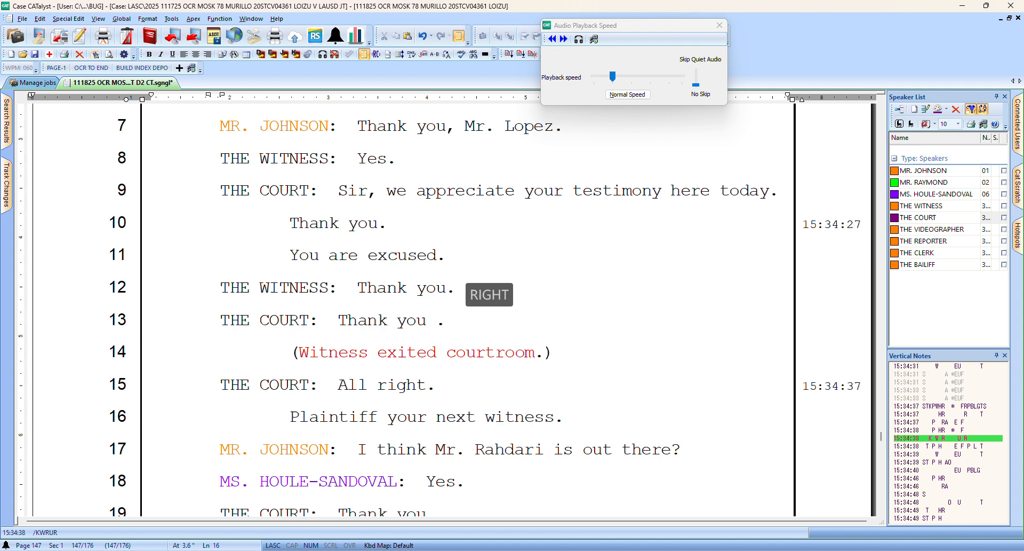
pyautogui.press('Down')
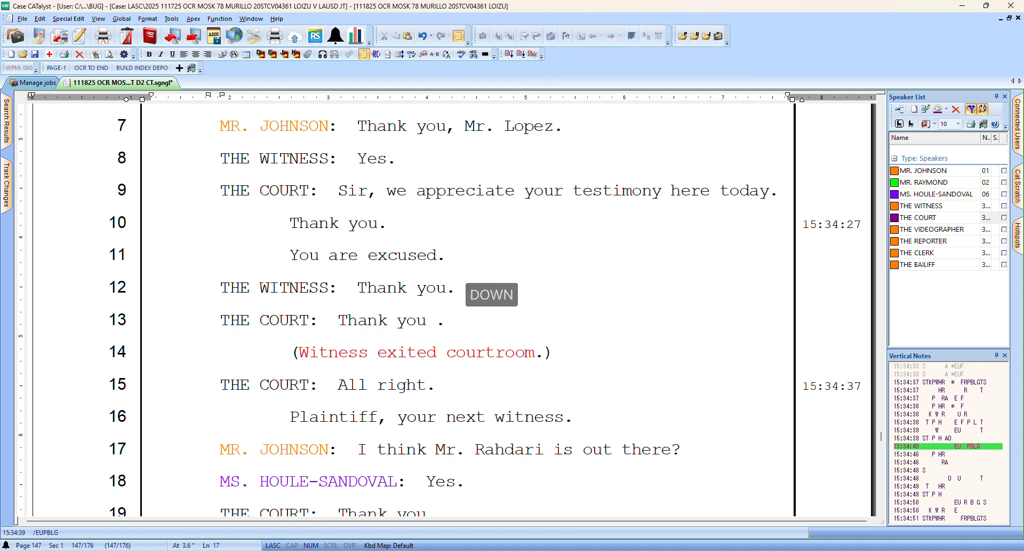
# Proofread the rest of page 147 from line 18 through line 28 against the steno notes and audio
pyautogui.press('Down')
pyautogui.press('Down')
pyautogui.press('Down')
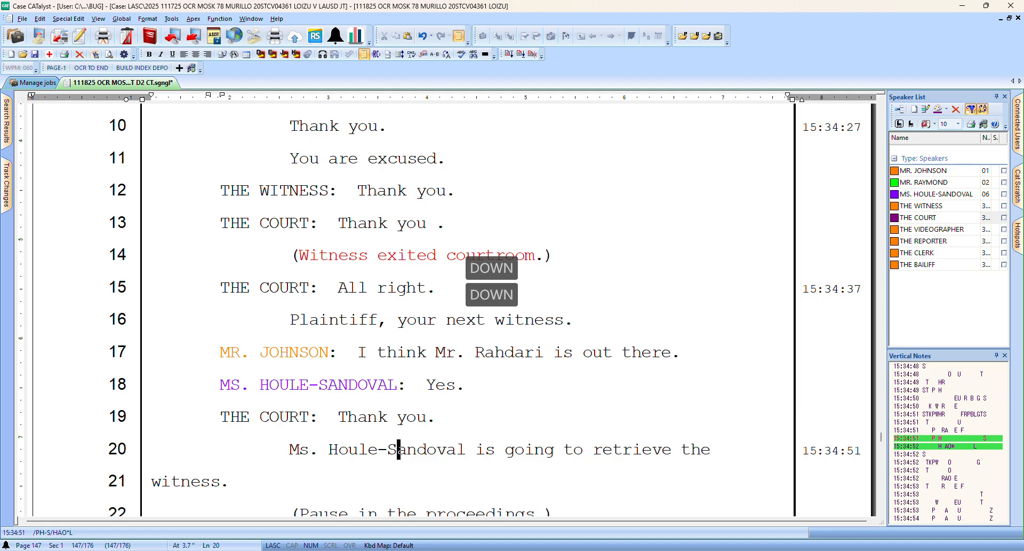
pyautogui.press('Down')
pyautogui.press('Down')
pyautogui.press('Down')
pyautogui.press('Down')
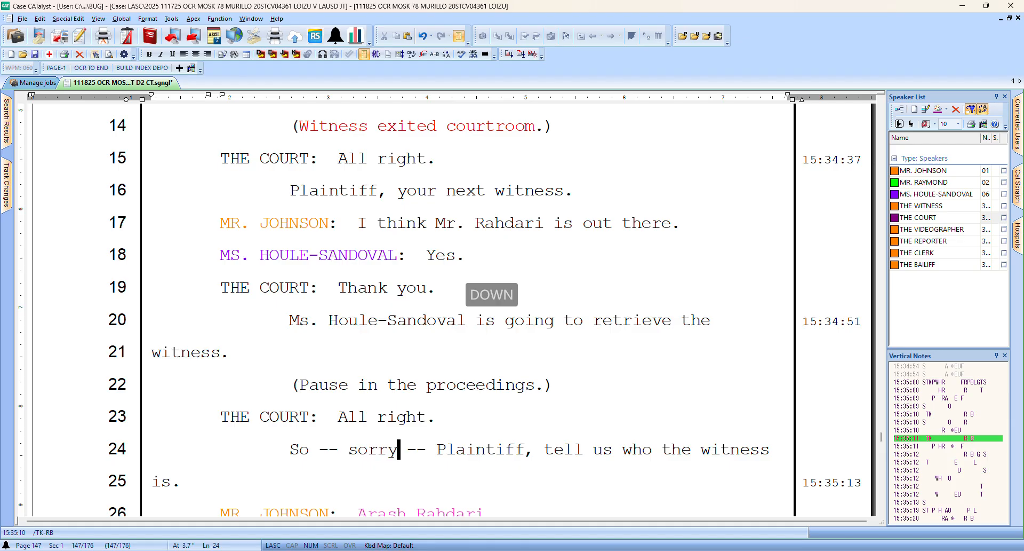
pyautogui.press('Down')
pyautogui.press('Down')
pyautogui.press('Down')
pyautogui.press('Down')
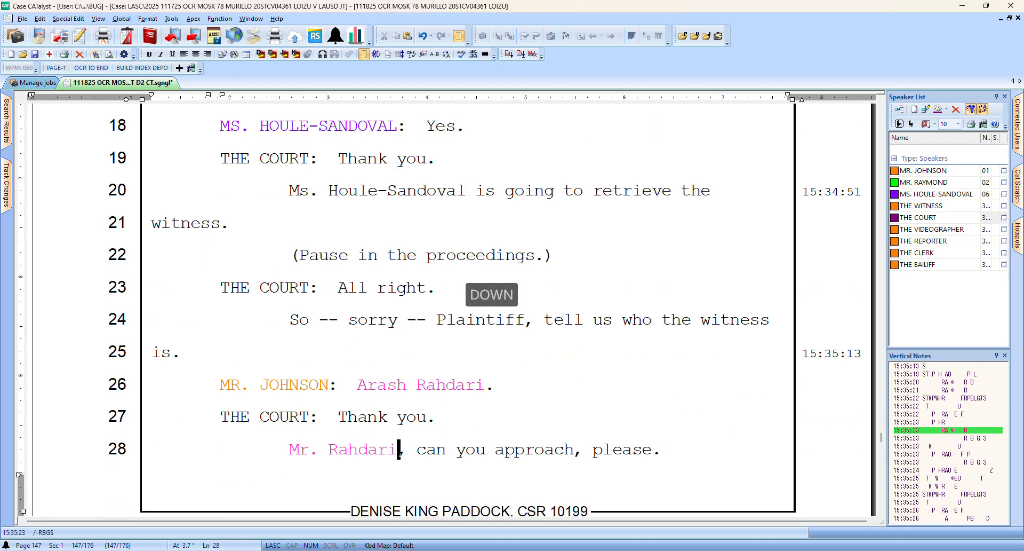
# Proofread page 148 from line 1 through line 12 against the steno notes and audio
pyautogui.press('Down')
pyautogui.press('Down')
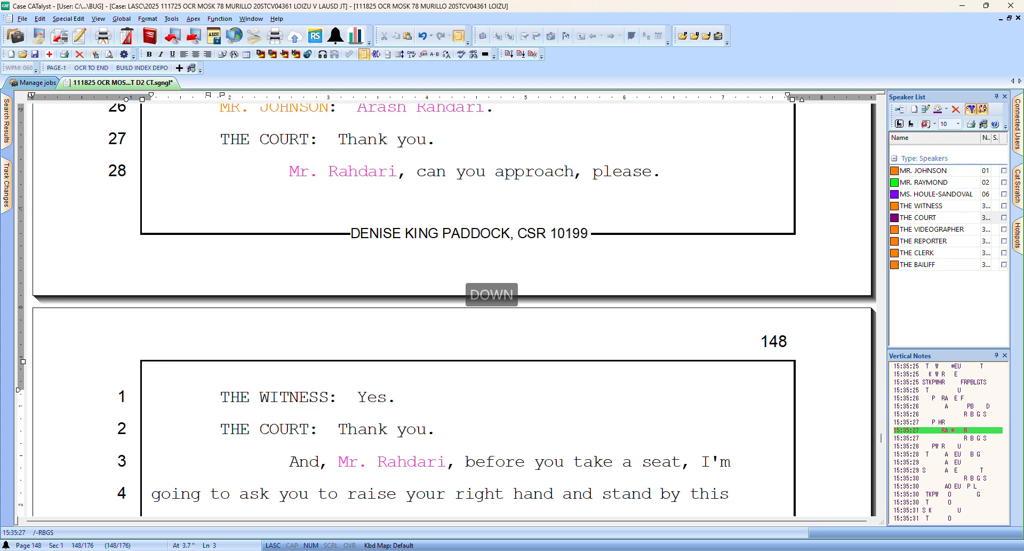
pyautogui.press('Down')
pyautogui.press('Down')
pyautogui.press('Down')
pyautogui.press('Down')
pyautogui.press('Down')
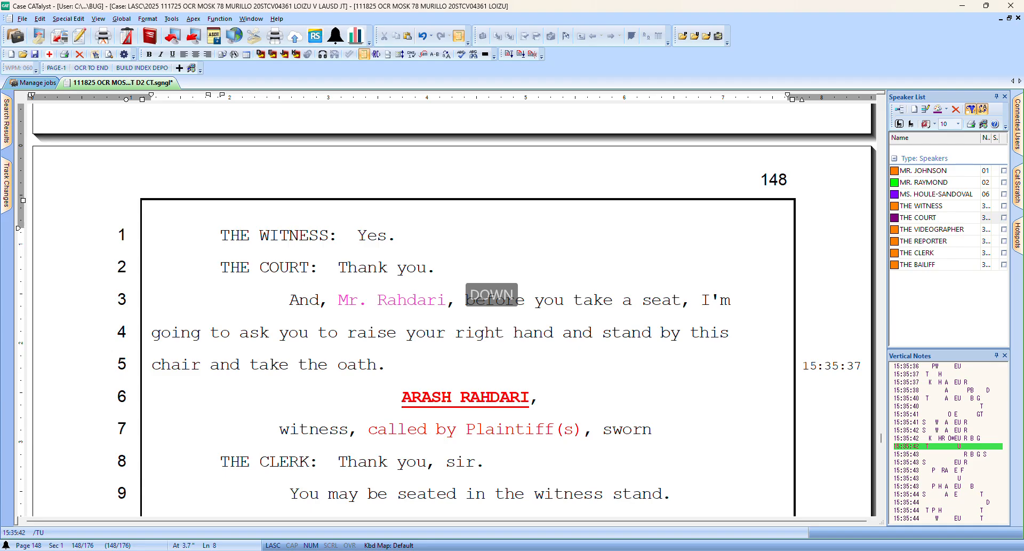
pyautogui.press('Down')
pyautogui.press('Down')
pyautogui.press('Down')
pyautogui.press('Down')
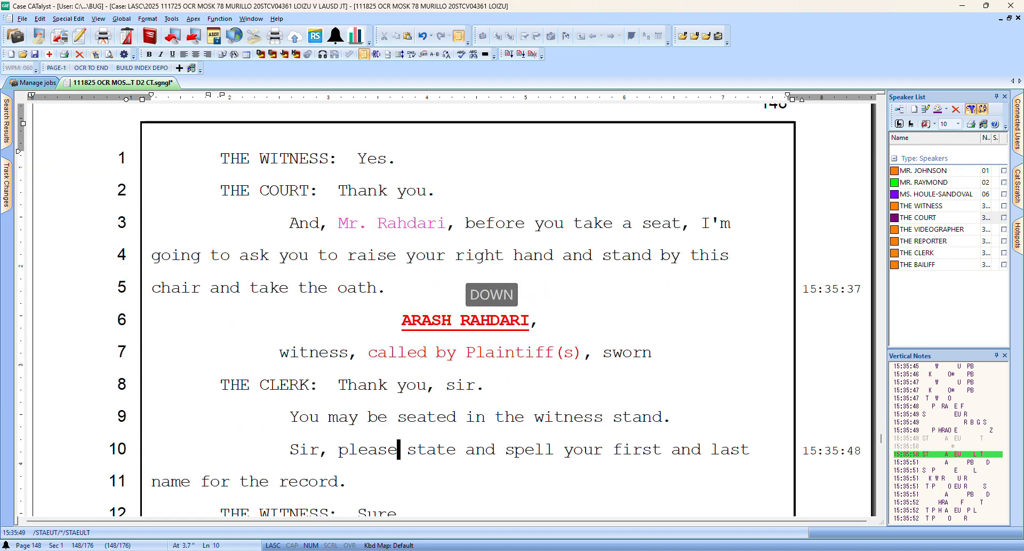
pyautogui.press('Down')
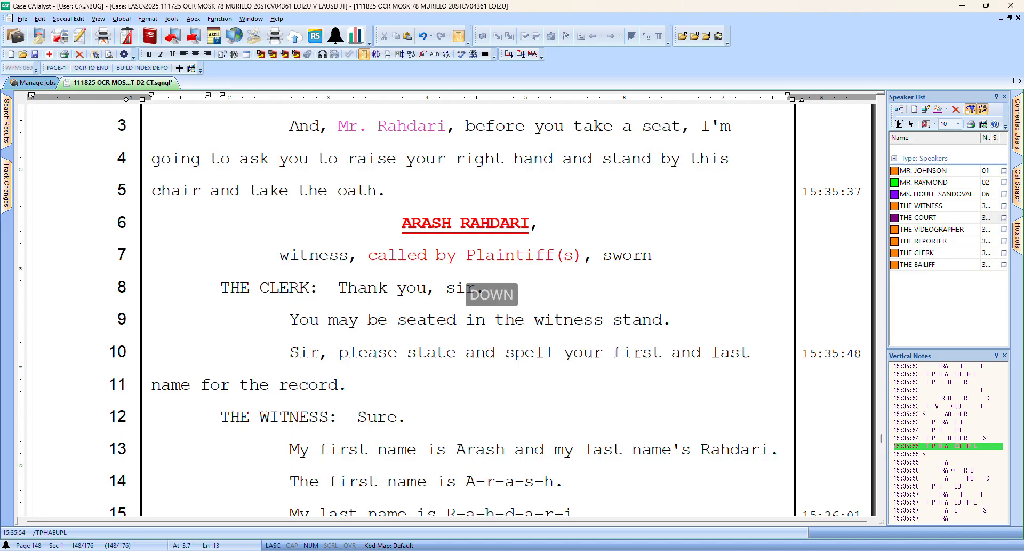
# Insert a comma after the witness's first name on line 13 of page 148
pyautogui.press('Right')
pyautogui.press('Right')
pyautogui.press('Right')
pyautogui.write(',')
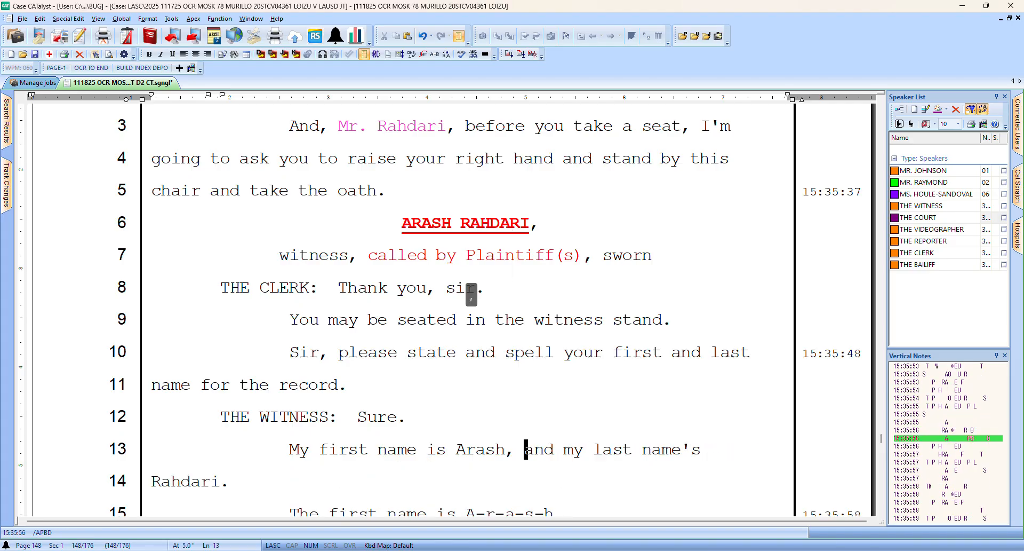
# Proofread page 148 from line 14 through line 21 against the steno notes and audio
pyautogui.press('Down')
pyautogui.press('Down')
pyautogui.press('Down')
pyautogui.press('Down')
pyautogui.press('Down')
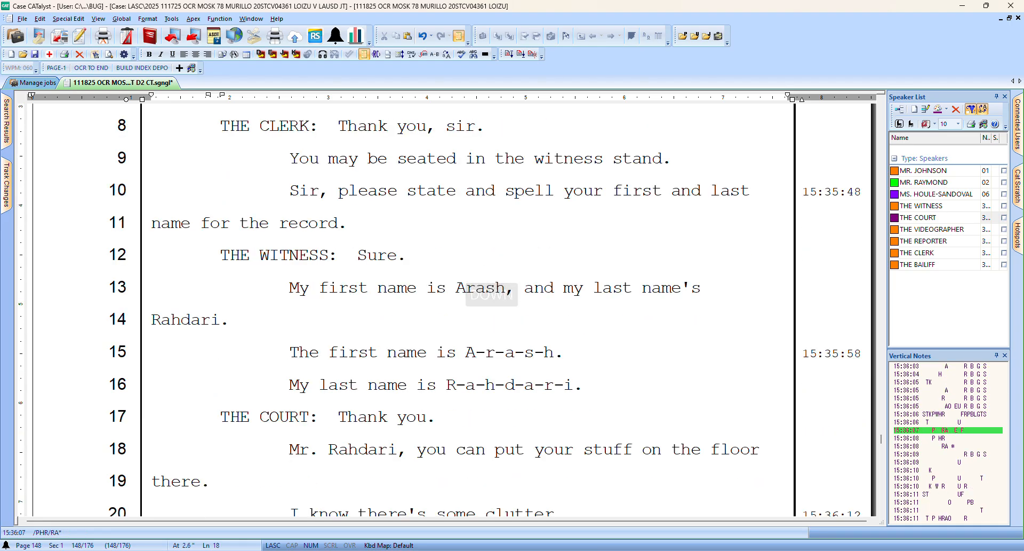
pyautogui.press('Down')
pyautogui.press('Down')
pyautogui.press('Down')
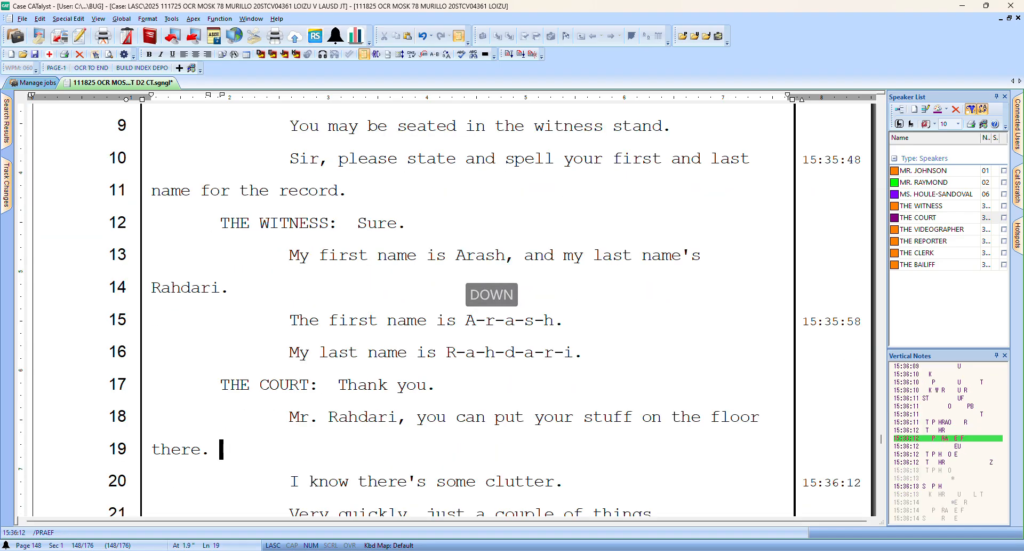
pyautogui.press('Down')
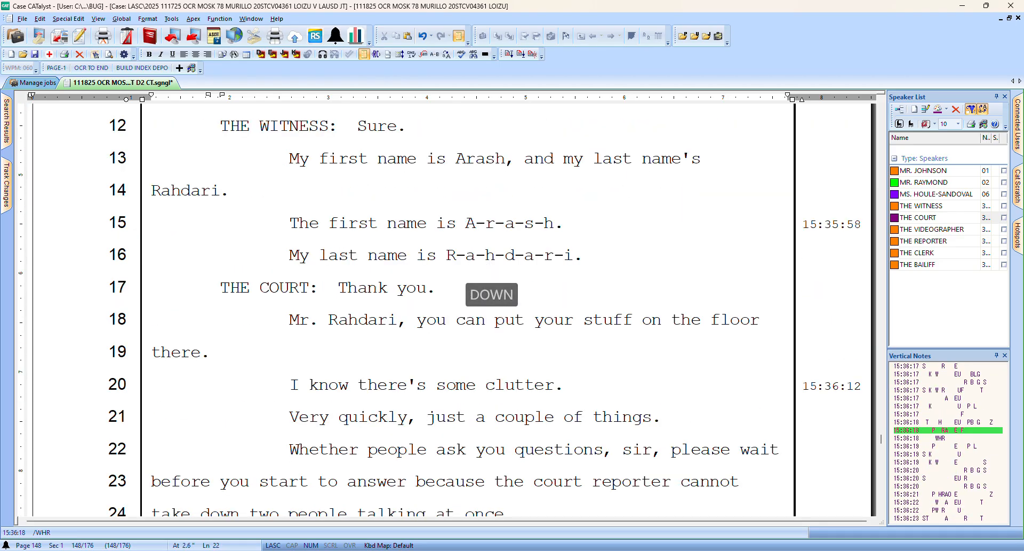
# Change "Whether" to "When" at the start of the sentence on line 22 of page 148
pyautogui.hotkey('ctrl', 'Right')
pyautogui.press('Left')
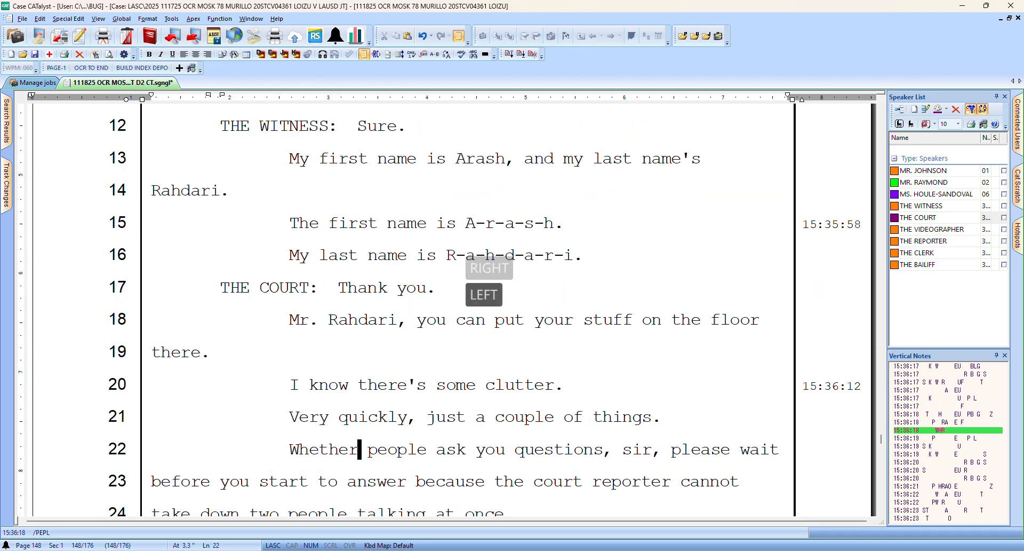
pyautogui.press('BackSpace')
pyautogui.press('BackSpace')
pyautogui.press('BackSpace')
pyautogui.press('BackSpace')
pyautogui.write('n')
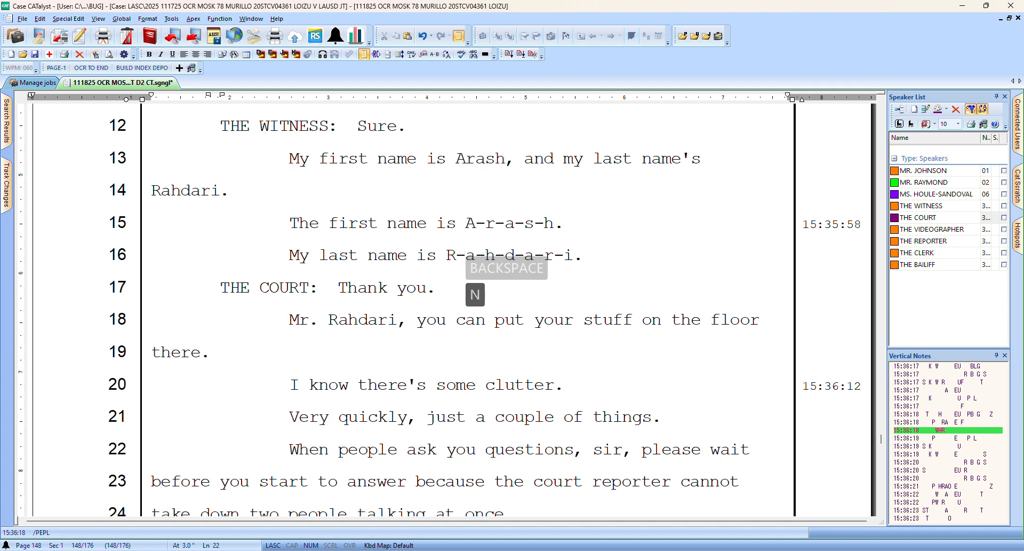
# Insert a comma after "answer" before "because the court reporter" on line 23 of page 148
pyautogui.press('Down')
pyautogui.press('Down')
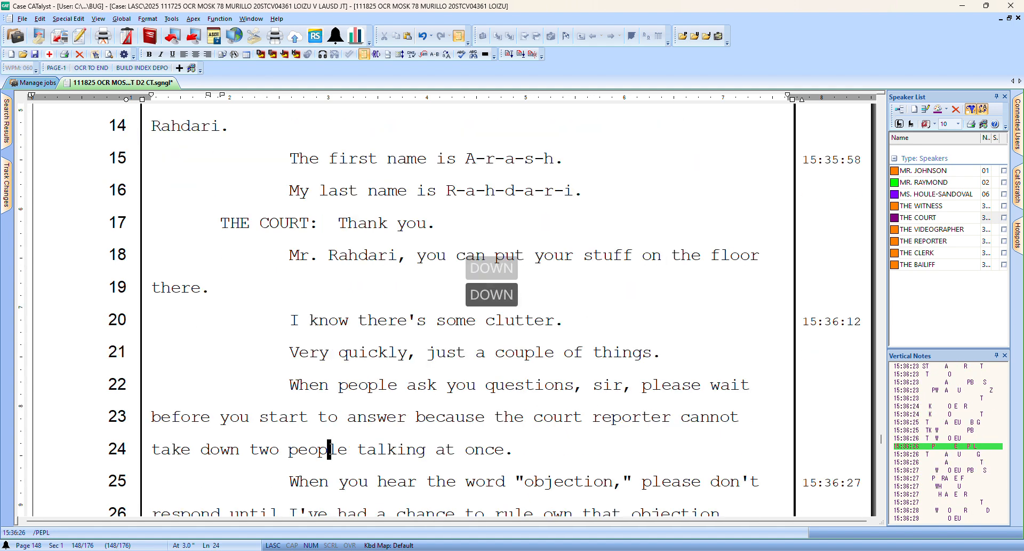
pyautogui.hotkey('ctrl', 'Right')
pyautogui.press('Up')
pyautogui.hotkey('ctrl', 'Right')
pyautogui.write(',')
pyautogui.press('Down')
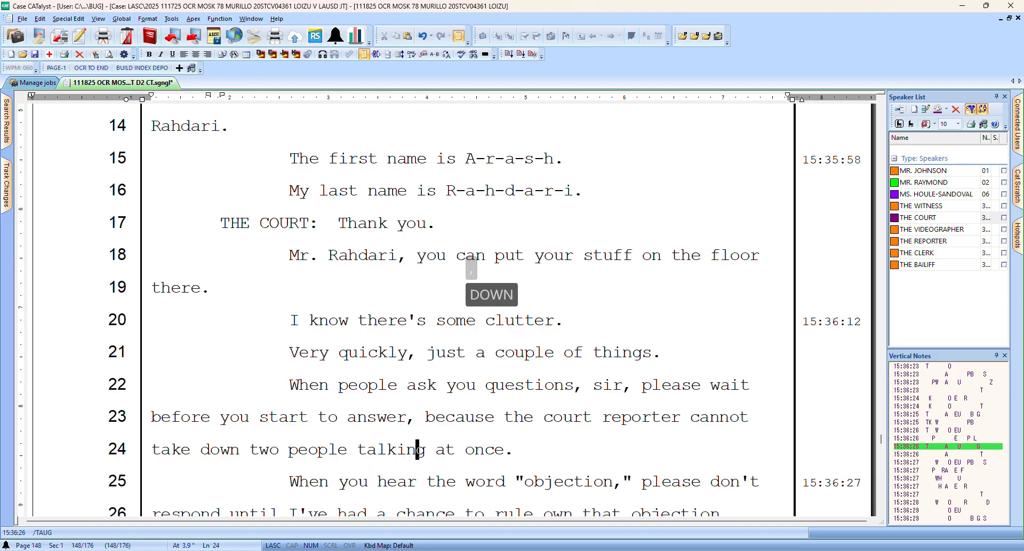
# Globally replace "rule own that objection" on line 26 of page 148 with "rule on that objection" as a D-Define entry for the entire file
pyautogui.press('Down')
pyautogui.press('Down')
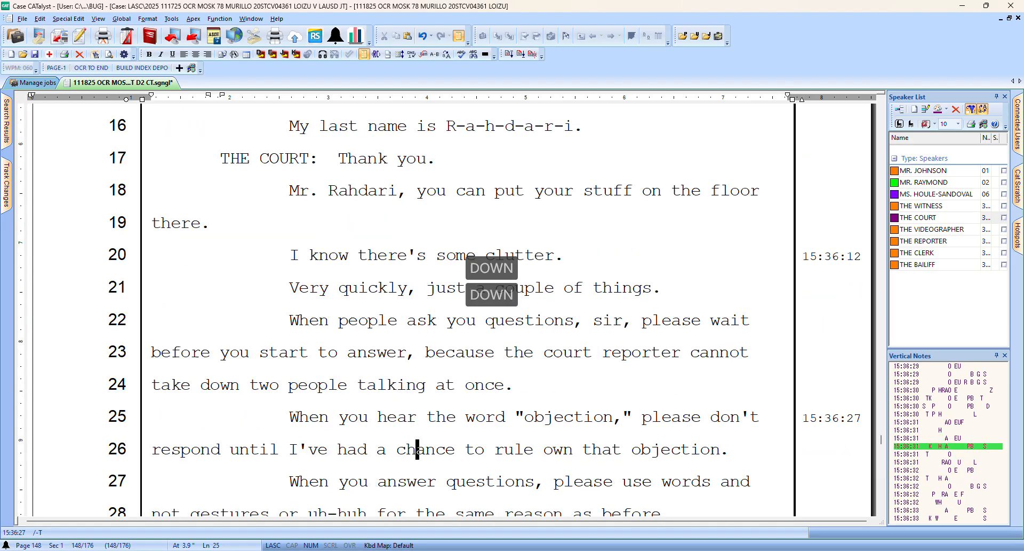
pyautogui.press('Down')
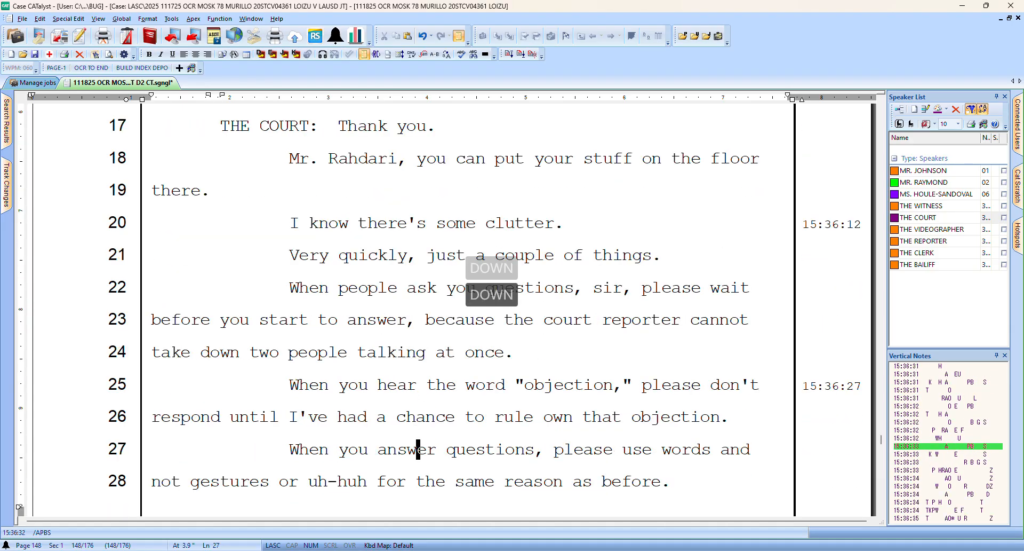
pyautogui.press('Up')
pyautogui.press('Right')
pyautogui.press('Right')
pyautogui.press('Right')
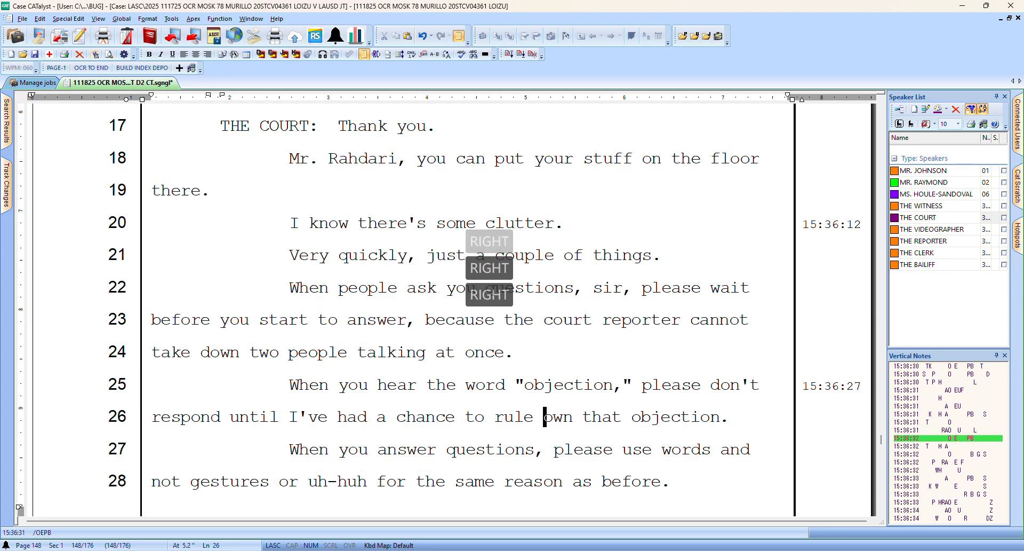
pyautogui.press('Left')
pyautogui.press('Left')
pyautogui.press('Left')
pyautogui.press('Left')
pyautogui.press('Left')
pyautogui.hotkey('ctrl', '[')
pyautogui.hotkey('ctrl', '[')
pyautogui.hotkey('ctrl', '[')
pyautogui.hotkey('ctrl', '[')
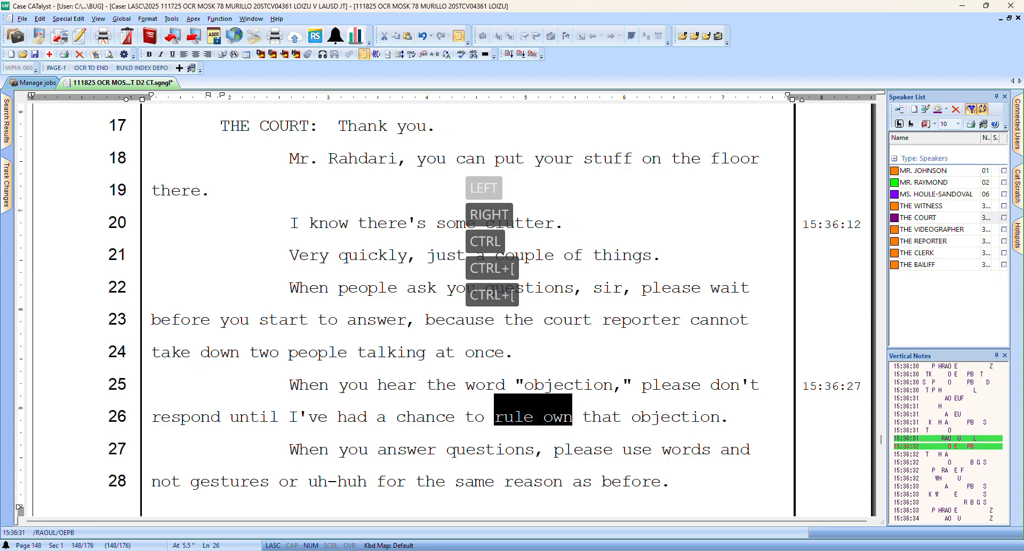
pyautogui.hotkey('ctrl', 'd')
pyautogui.press('Left')
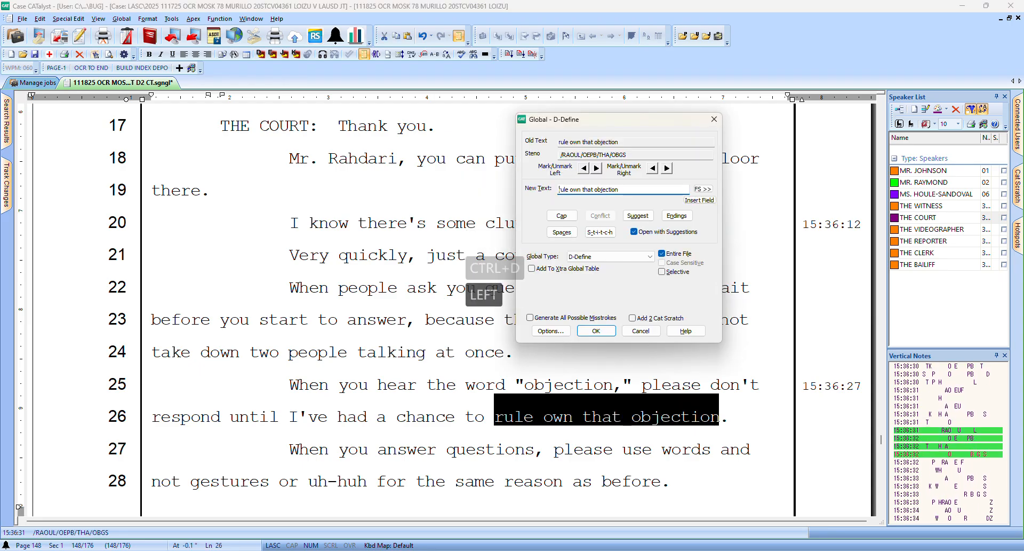
pyautogui.press('Right')
pyautogui.press('Right')
pyautogui.press('Right')
pyautogui.press('Right')
pyautogui.press('Right')
pyautogui.press('Return')
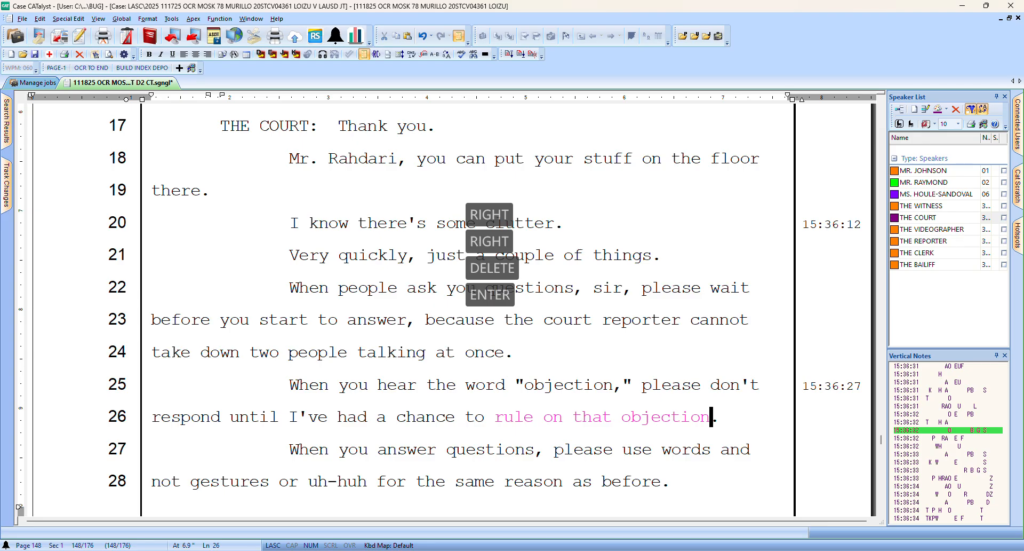
# Enclose "uh-huh" on line 28 of page 148 in quotation marks with a comma before the closing quote
pyautogui.press('Down')
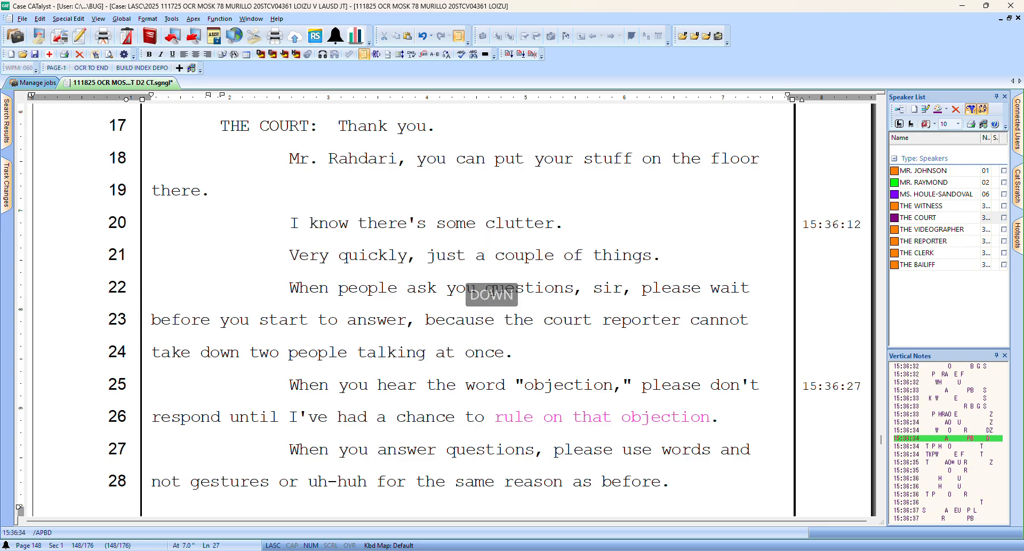
pyautogui.press('Down')
pyautogui.press('Right')
pyautogui.press('Right')
pyautogui.press('Right')
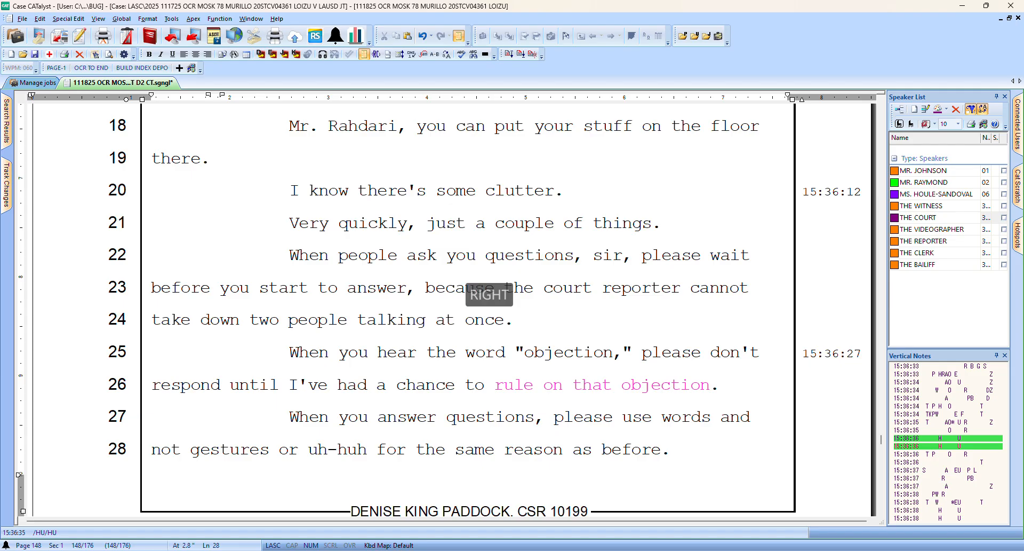
pyautogui.hotkey('ctrl', '[')
pyautogui.hotkey('ctrl', '[')
pyautogui.hotkey('ctrl', '[')
pyautogui.press("shift+'")
pyautogui.press('Right')
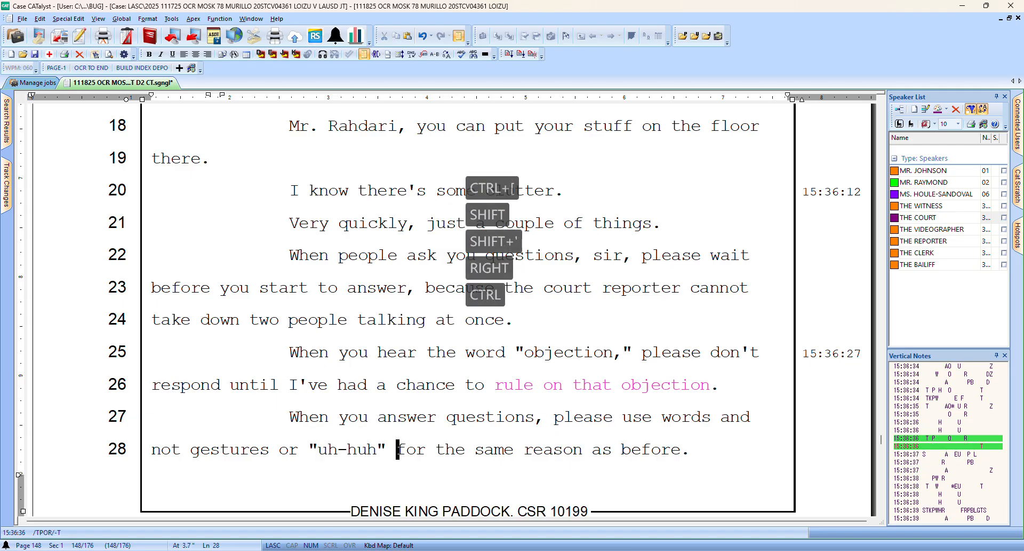
pyautogui.hotkey('ctrl', 'Left')
pyautogui.hotkey('ctrl', 'Left')
pyautogui.write(',')
# Globally correct the phrase starting on line 2 of page 149 to "if you don't know the answer to a question" as a D-Define entry
pyautogui.press('Down')
pyautogui.press('Down')
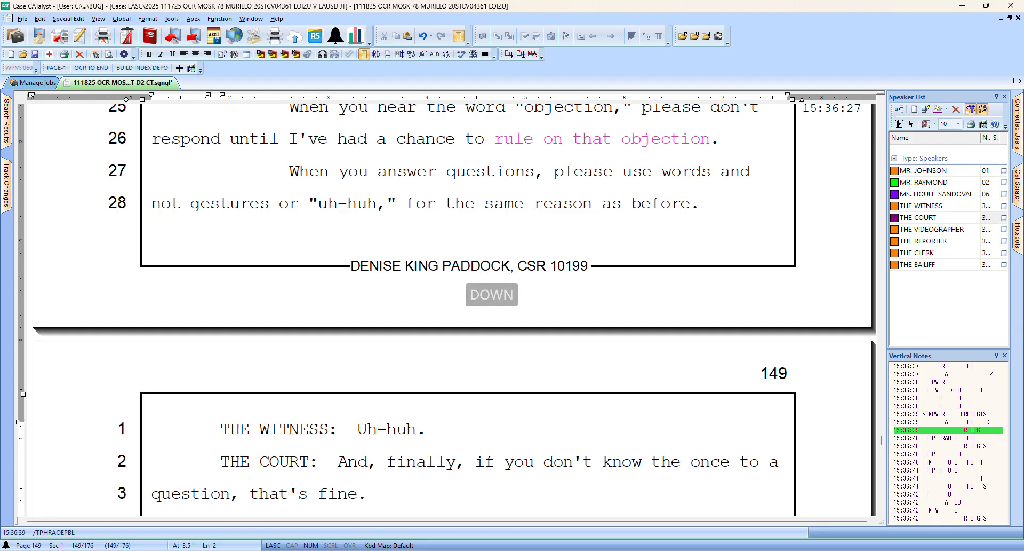
pyautogui.hotkey('ctrl', 'Right')
pyautogui.hotkey('ctrl', 'Right')
pyautogui.hotkey('ctrl', 'Right')
pyautogui.hotkey('ctrl', 'Right')
pyautogui.hotkey('ctrl', 'Right')
pyautogui.hotkey('ctrl', 'Right')
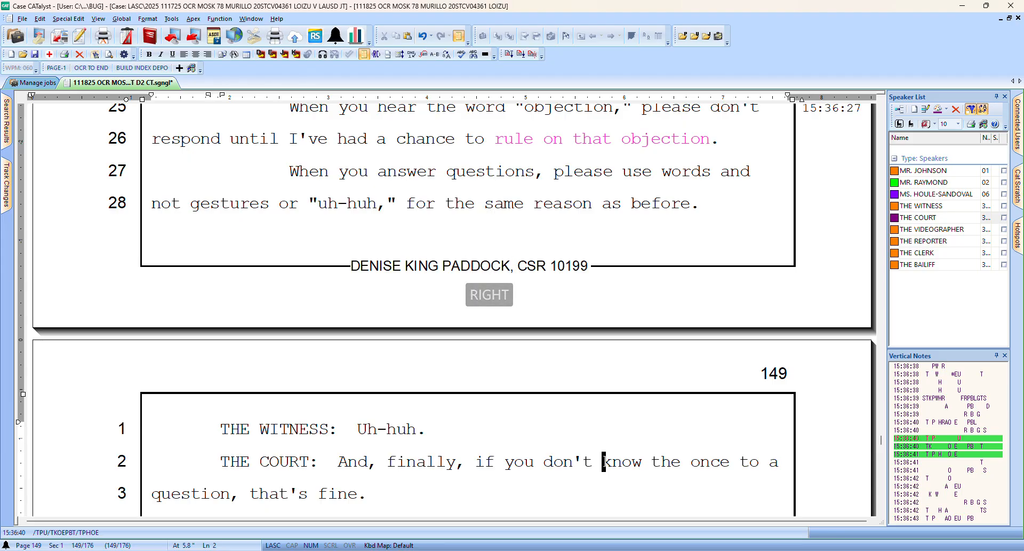
pyautogui.press('Left')
pyautogui.press('Left')
pyautogui.press('Left')
pyautogui.press('Right')
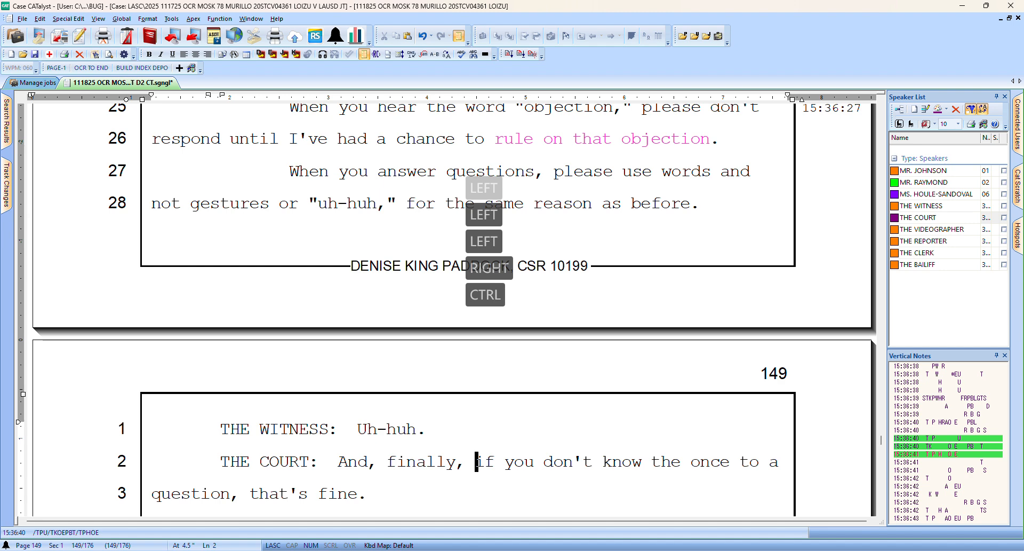
pyautogui.hotkey('ctrl', '[')
pyautogui.hotkey('ctrl', '[')
pyautogui.hotkey('ctrl', '[')
pyautogui.hotkey('ctrl', '[')
pyautogui.hotkey('ctrl', '[')
pyautogui.hotkey('ctrl', '[')
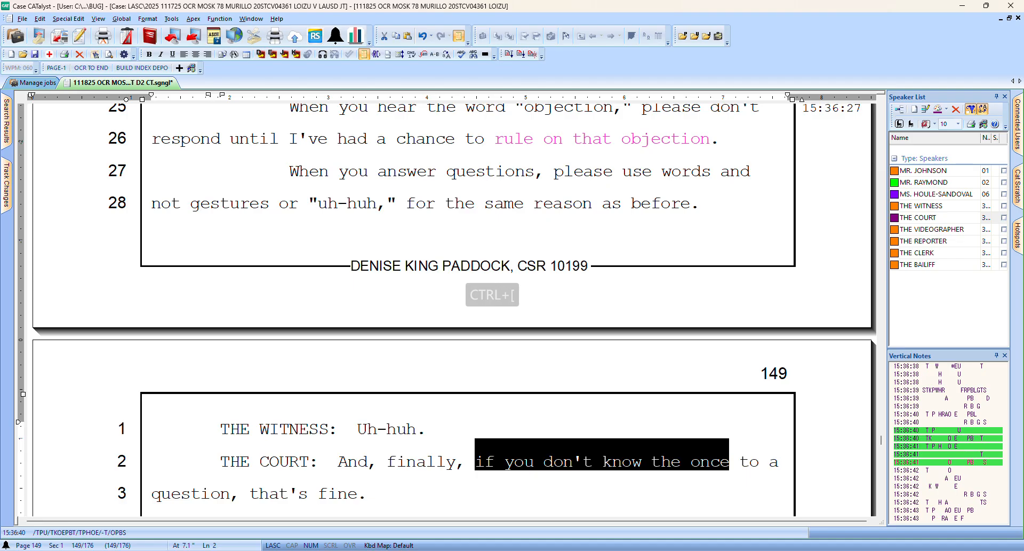
pyautogui.hotkey('ctrl', '[')
pyautogui.hotkey('ctrl', '[')
pyautogui.hotkey('ctrl', '[')
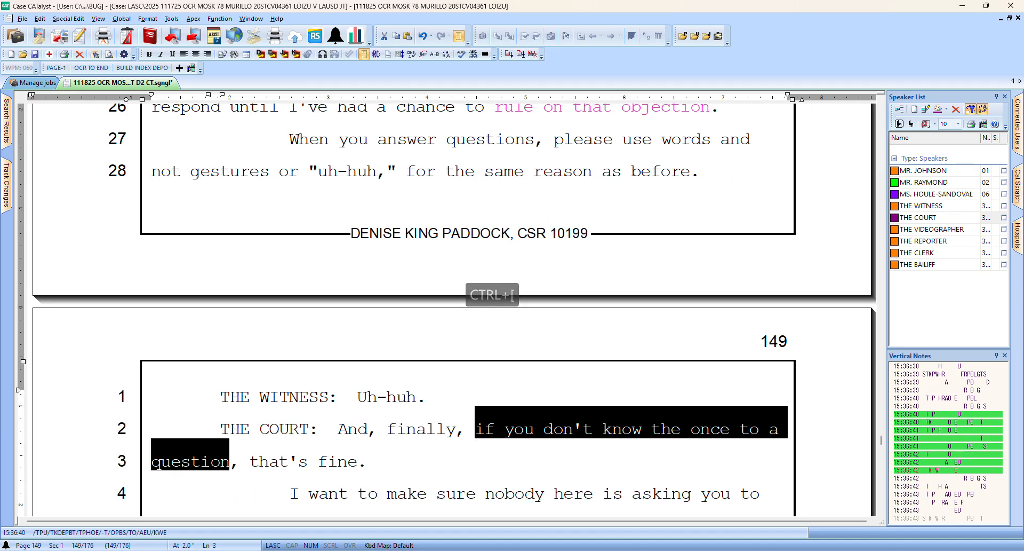
pyautogui.hotkey('ctrl', 'd')
pyautogui.press('Right')
pyautogui.press('Left')
pyautogui.press('Left')
pyautogui.press('Left')
pyautogui.press('Left')
pyautogui.press('Left')
pyautogui.press('Left')
pyautogui.press('Left')
pyautogui.press('Left')
pyautogui.press('Left')
pyautogui.press('Left')
pyautogui.press('Left')
pyautogui.press('Left')
pyautogui.press('Left')
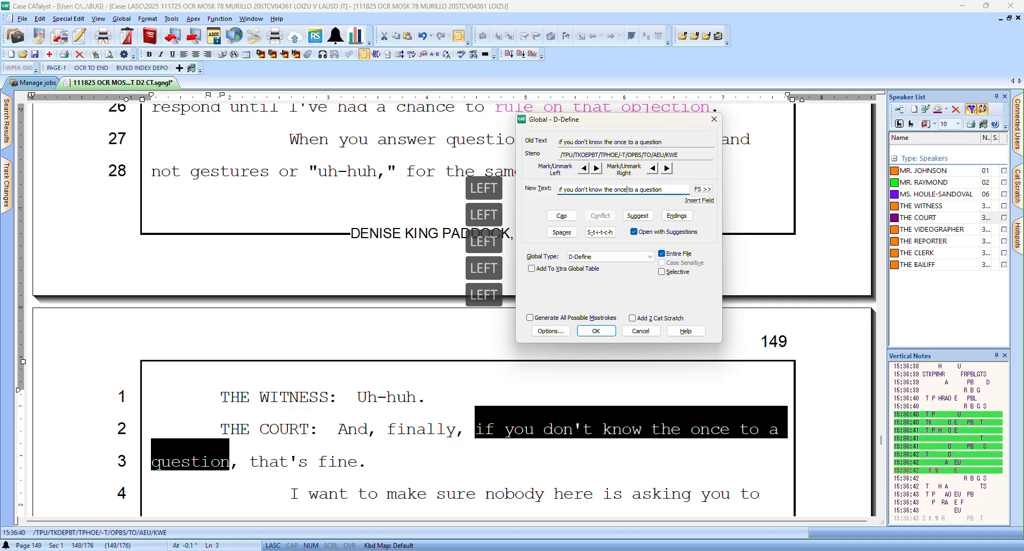
pyautogui.press('BackSpace')
pyautogui.press('BackSpace')
pyautogui.press('BackSpace')
pyautogui.press('BackSpace')
pyautogui.write('answer')
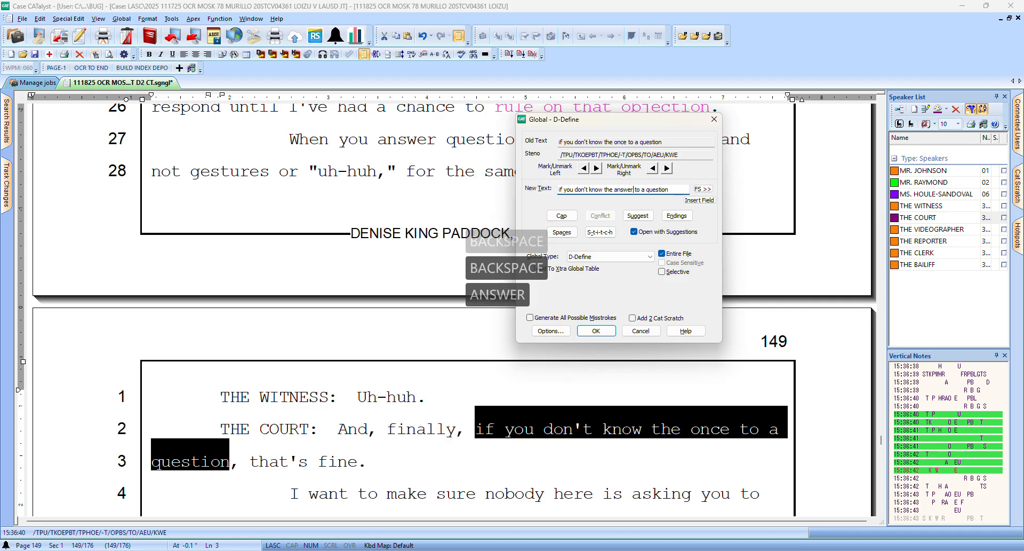
pyautogui.press('Return')
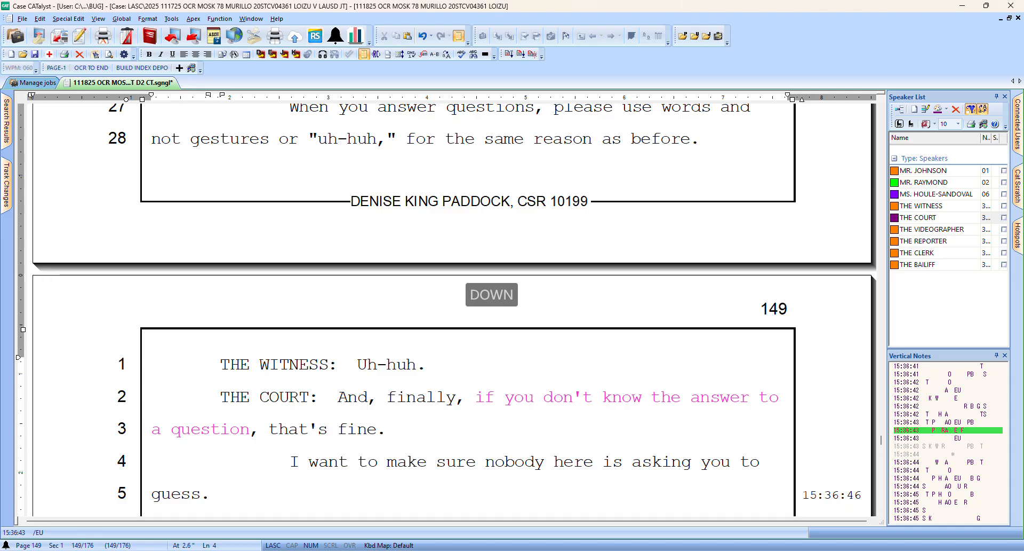
# Replace "many" with "will" before "handle it from there" on line 7 of page 149
pyautogui.press('Down')
pyautogui.press('Down')
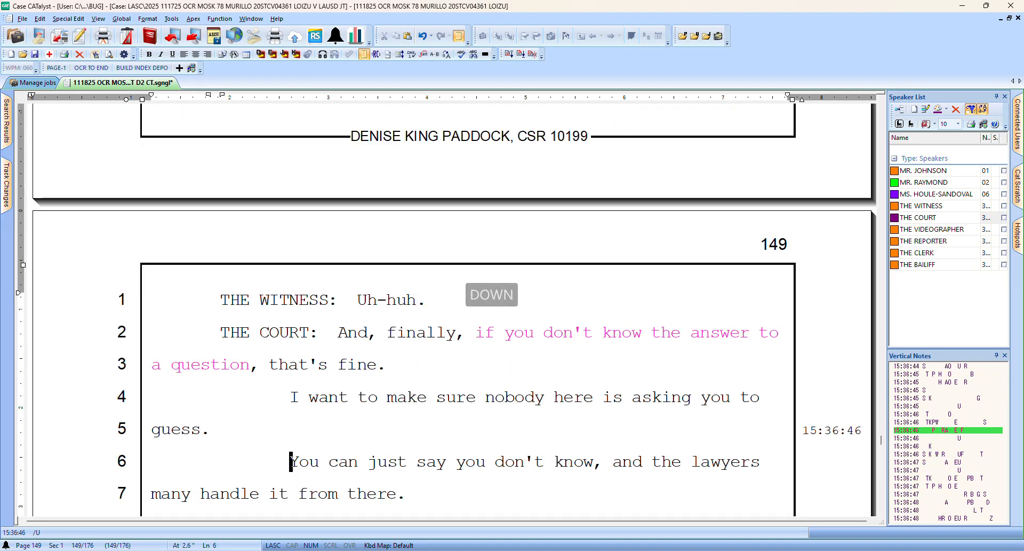
pyautogui.press('Down')
pyautogui.press('Left')
pyautogui.press('Left')
pyautogui.press('Right')
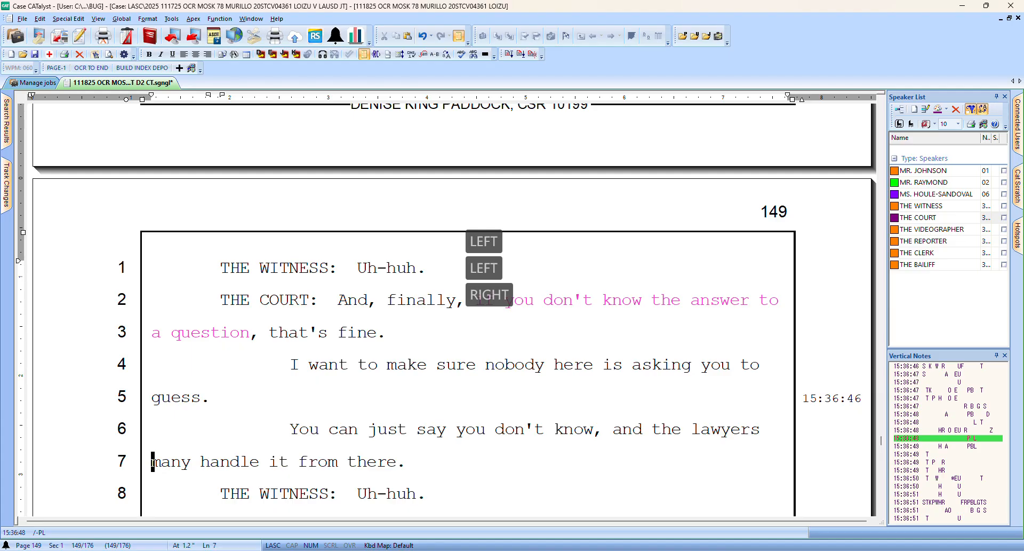
pyautogui.hotkey('ctrl', '[')
pyautogui.write('will')
# Proofread page 149 from line 8 through line 17 against the steno notes and audio
pyautogui.press('Down')
pyautogui.press('Down')
pyautogui.press('Down')
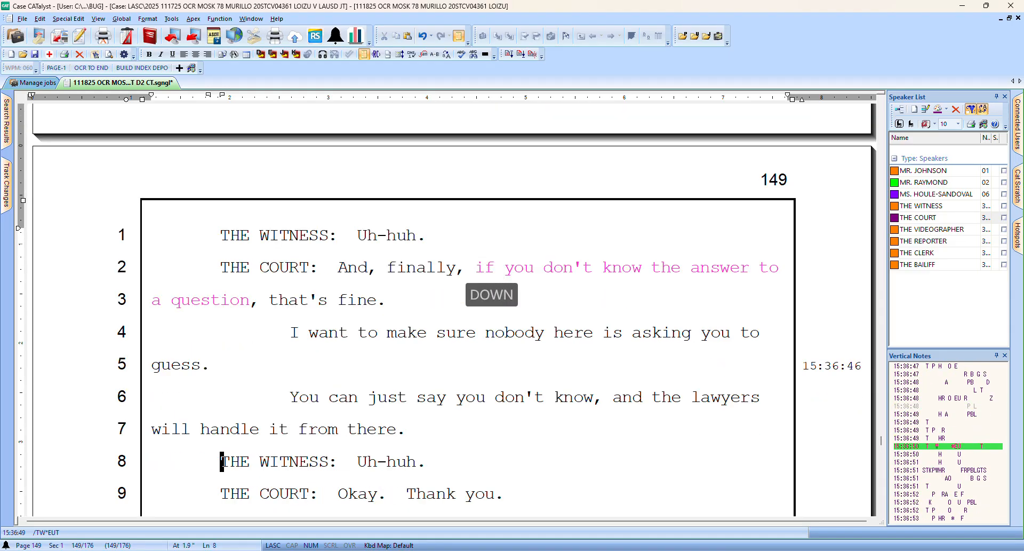
pyautogui.press('Down')
pyautogui.press('Down')
pyautogui.press('Down')
pyautogui.press('Down')
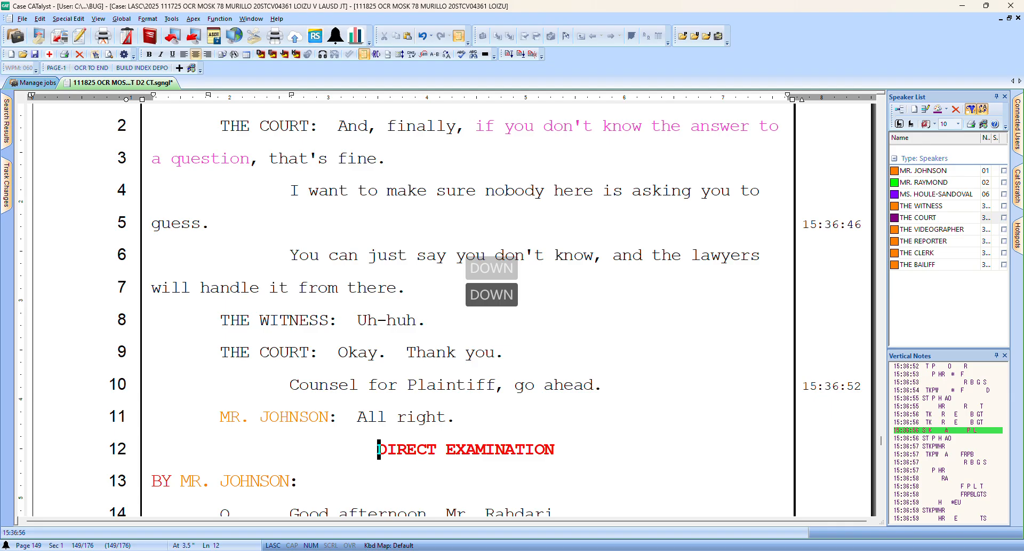
pyautogui.press('Down')
pyautogui.press('Down')
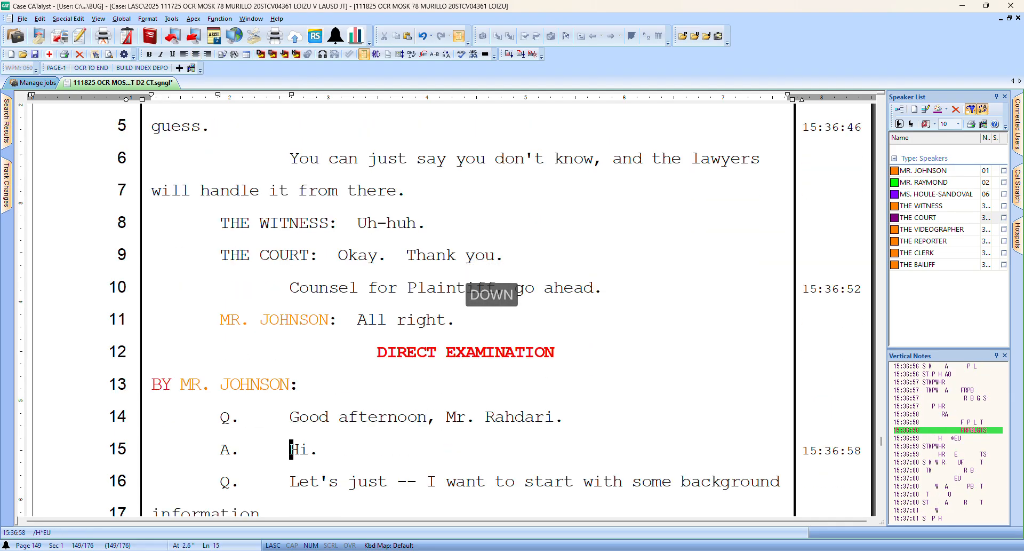
pyautogui.press('Down')
pyautogui.press('Down')
pyautogui.press('Down')
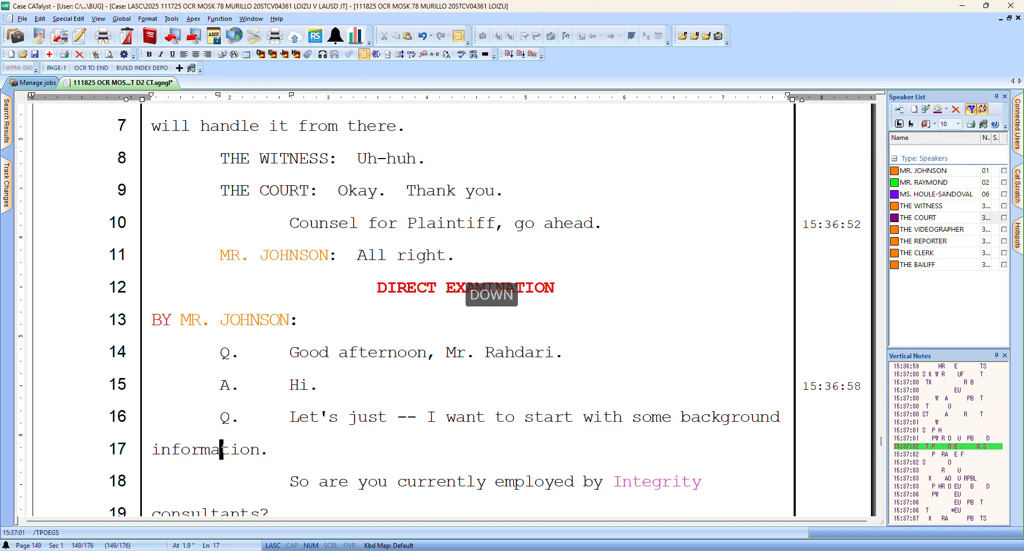
# Globally define "Integrity consultants" on lines 18-19 of page 149 with a sticky space between the words as a D-Define entry
pyautogui.press('Left')
pyautogui.press('Left')
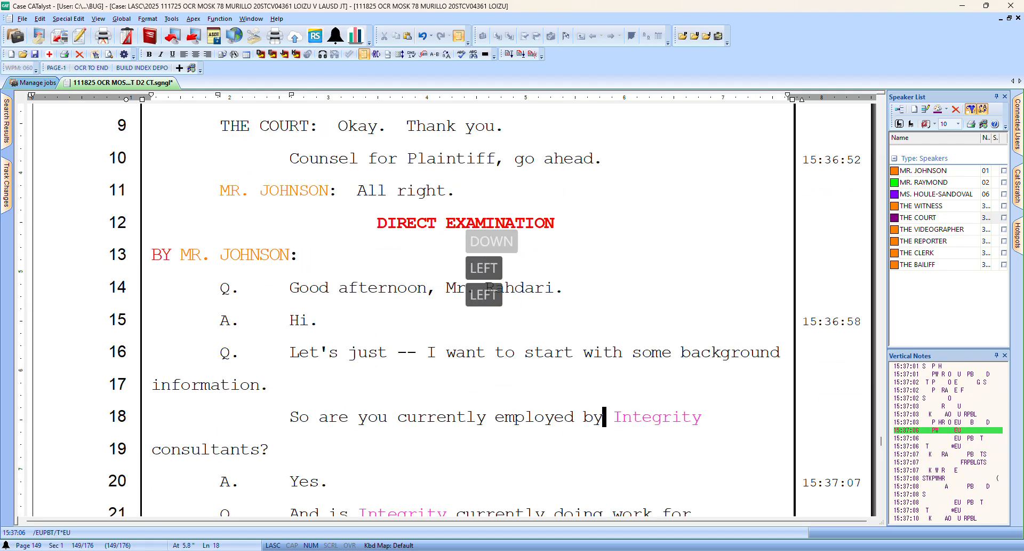
pyautogui.press('Right')
pyautogui.hotkey('ctrl', '[')
pyautogui.hotkey('ctrl', '[')
pyautogui.hotkey('ctrl', 'k')
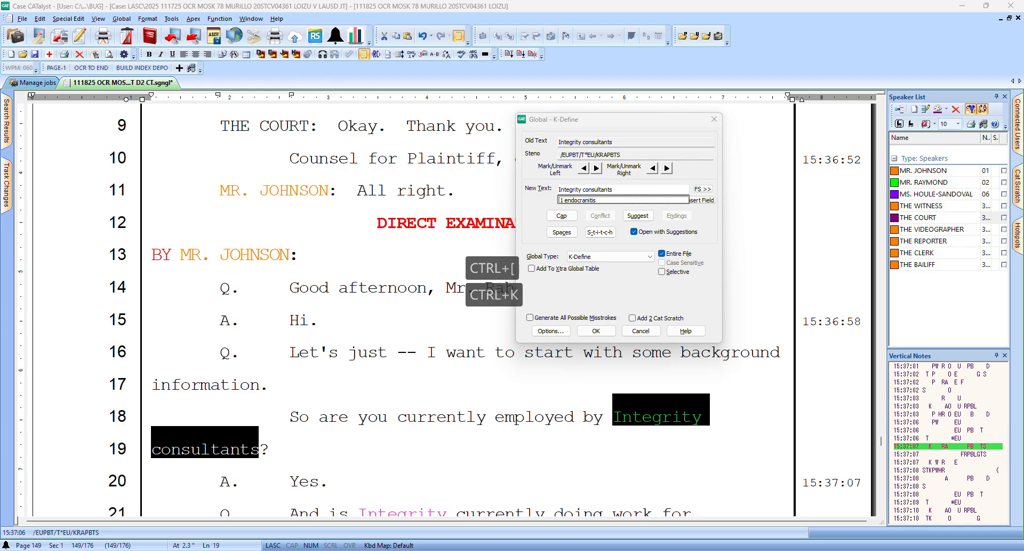
pyautogui.hotkey('ctrl', 'd')
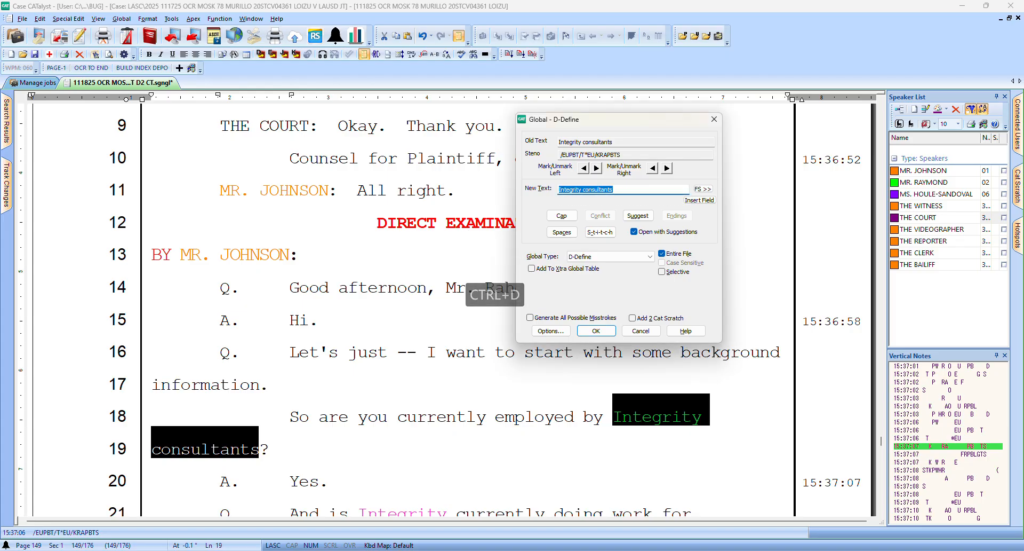
pyautogui.click(562, 232)
pyautogui.click(596, 330)
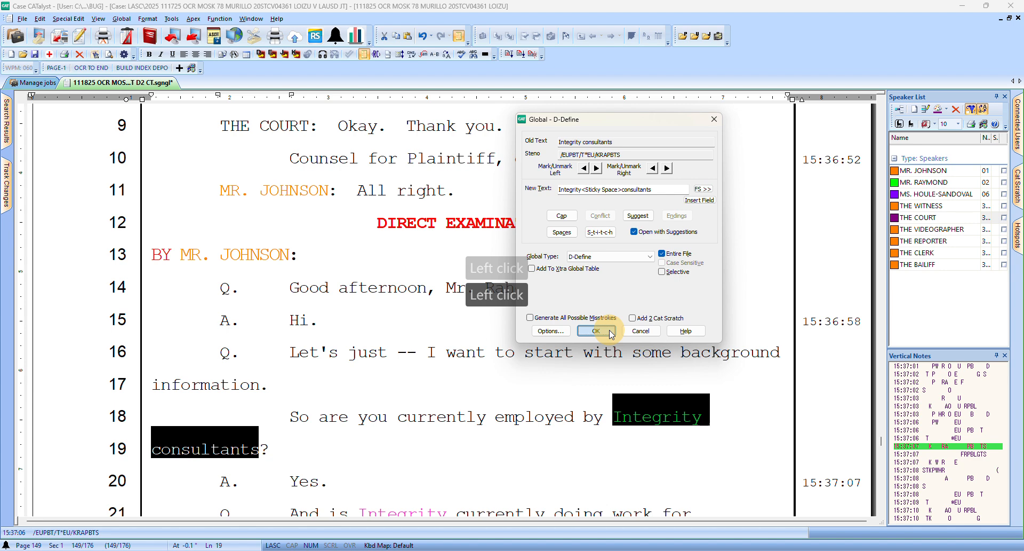
# Globally capitalize "Consultants" in the company name on line 19 of page 149 as a K-Define entry
pyautogui.hotkey('ctrl', ']')
pyautogui.hotkey('ctrl', ']')
pyautogui.hotkey('ctrl', 'k')
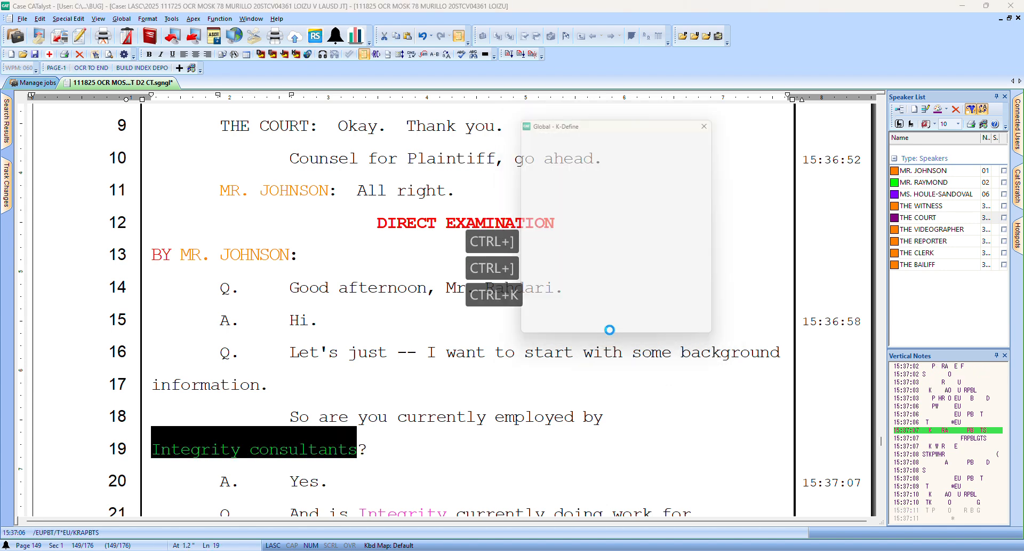
pyautogui.press('space')
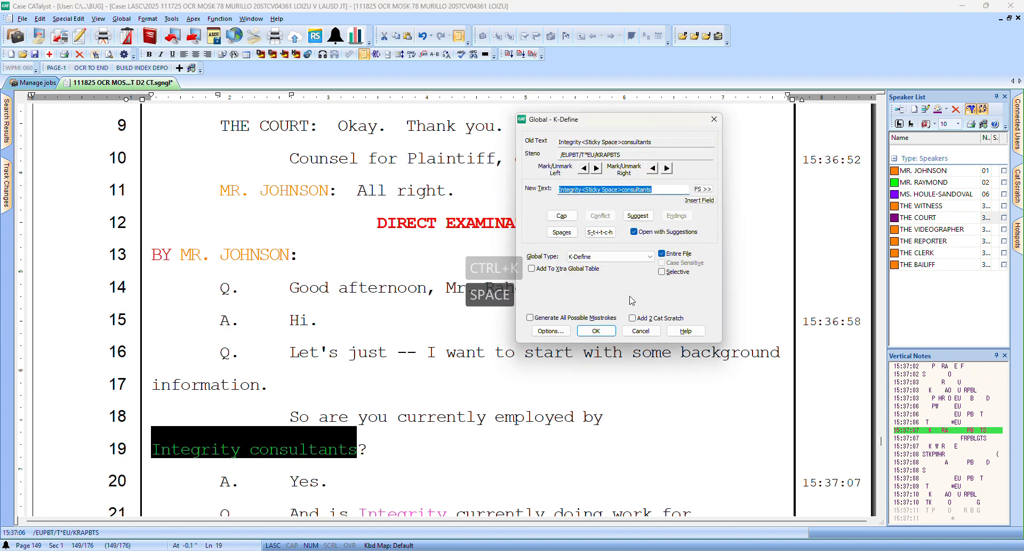
pyautogui.click(562, 215)
pyautogui.click(596, 330)
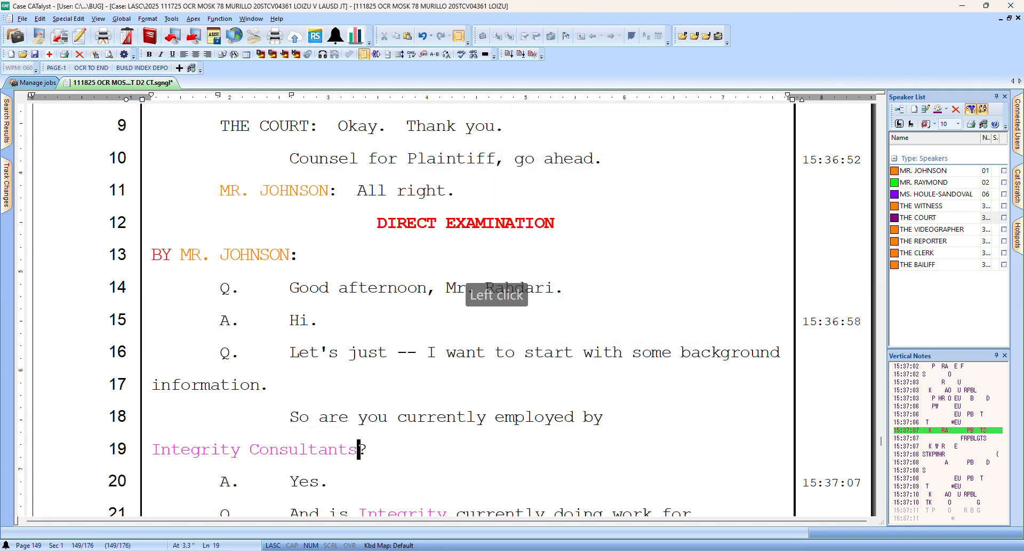
# Save the capitalized "Integrity Consultants" with its sticky space as a D-Define entry for the entire file
pyautogui.hotkey('ctrl', ']')
pyautogui.hotkey('ctrl', ']')
pyautogui.hotkey('ctrl', 'd')
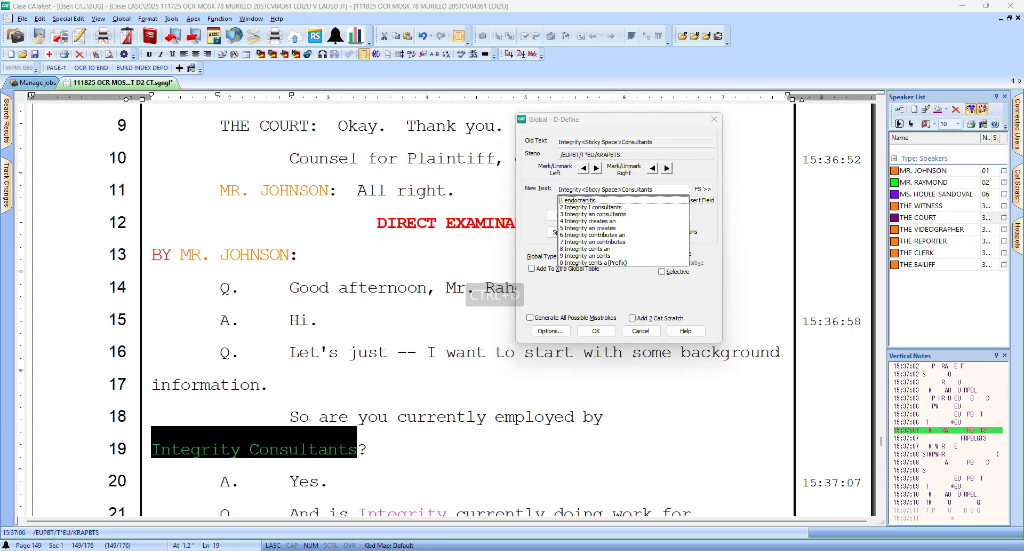
pyautogui.press('space')
pyautogui.click(596, 331)
# Proofread from line 20 of page 149 through line 1 of page 150 against the steno notes and audio
pyautogui.press('Down')
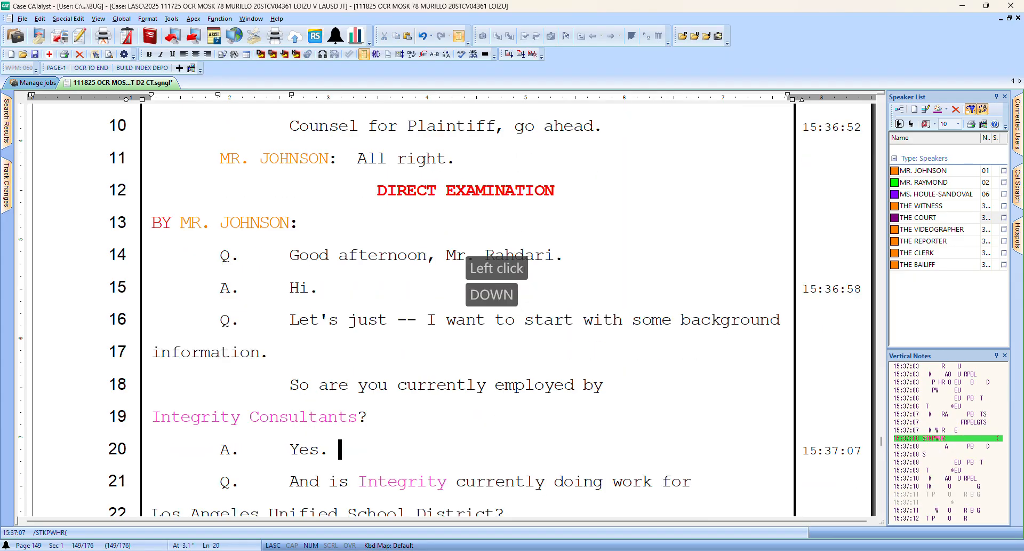
pyautogui.press('Down')
pyautogui.press('Right')
pyautogui.press('Right')
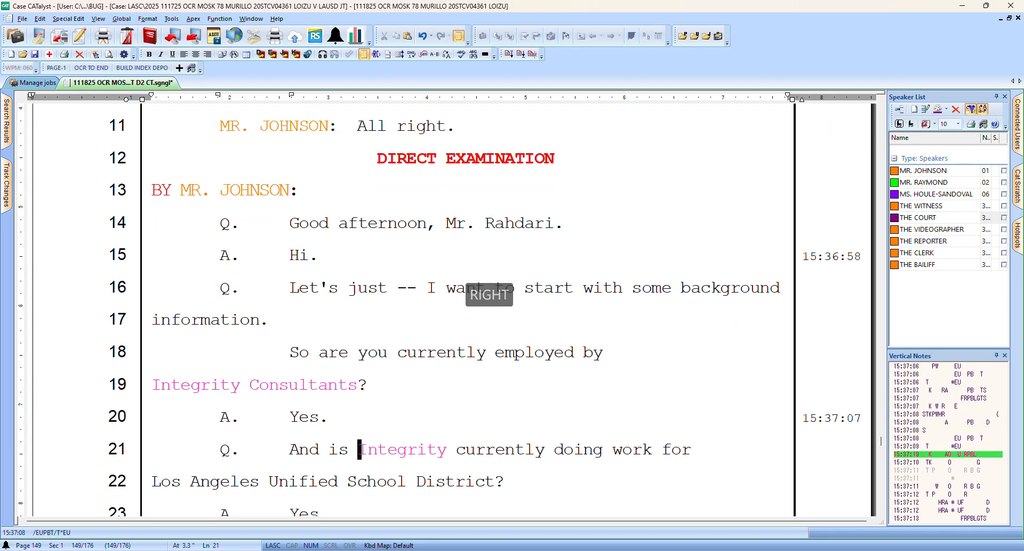
pyautogui.press('Down')
pyautogui.press('Down')
pyautogui.press('Down')
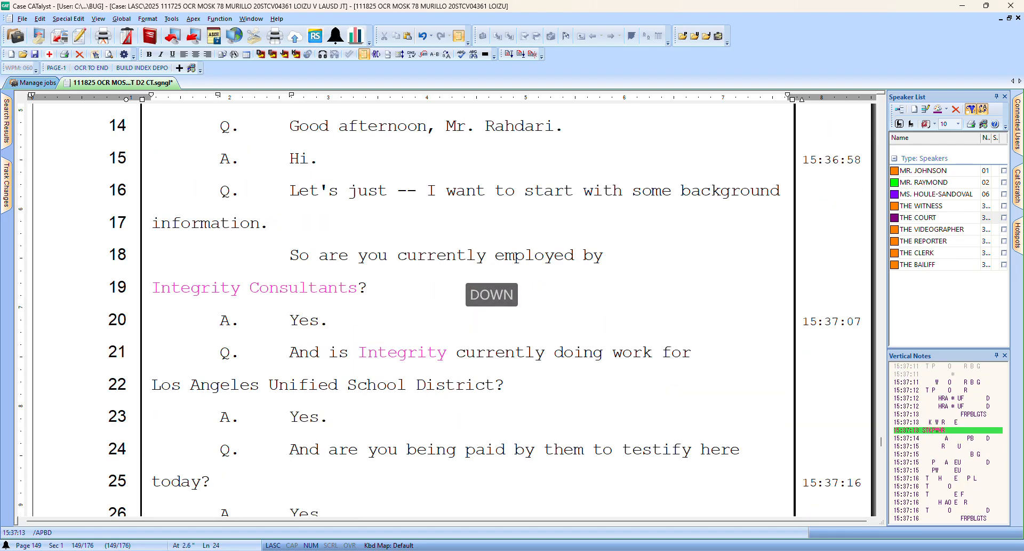
pyautogui.press('Down')
pyautogui.press('Down')
pyautogui.press('Down')
pyautogui.press('Down')
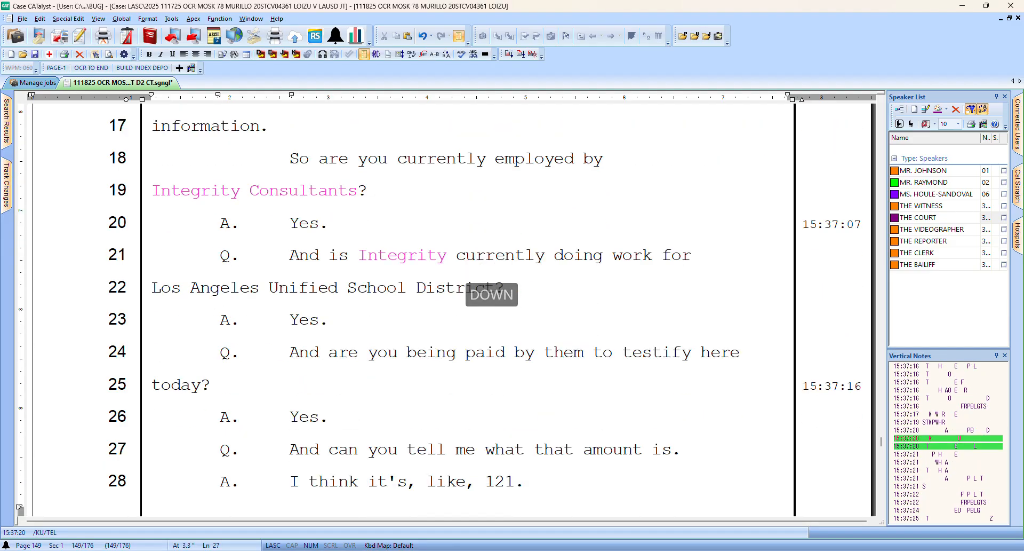
pyautogui.press('Down')
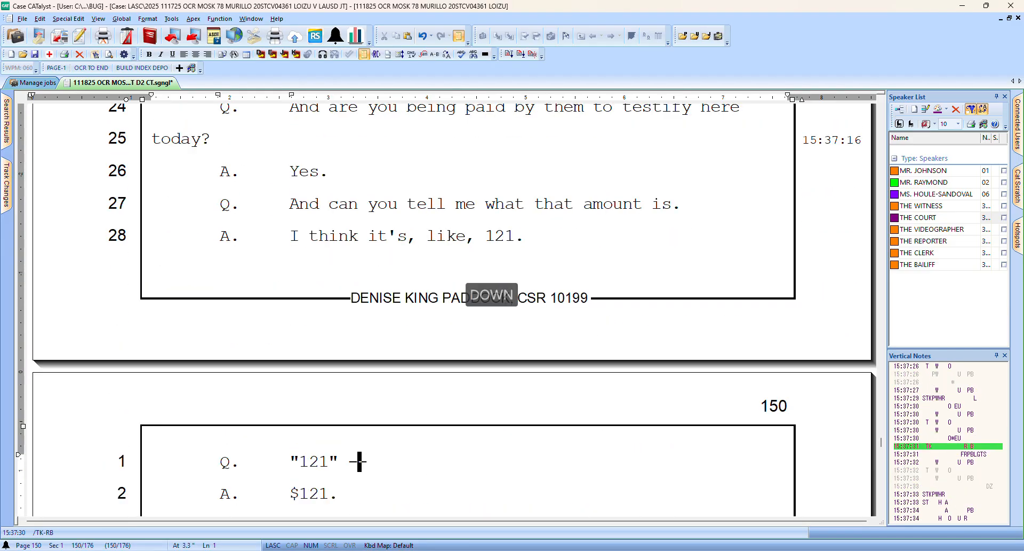
# Enclose the answer "$121." on line 2 of page 150 in quotation marks, with the period inside
pyautogui.press('Down')
pyautogui.press('Left')
pyautogui.press('Left')
pyautogui.press('Left')
pyautogui.press('Left')
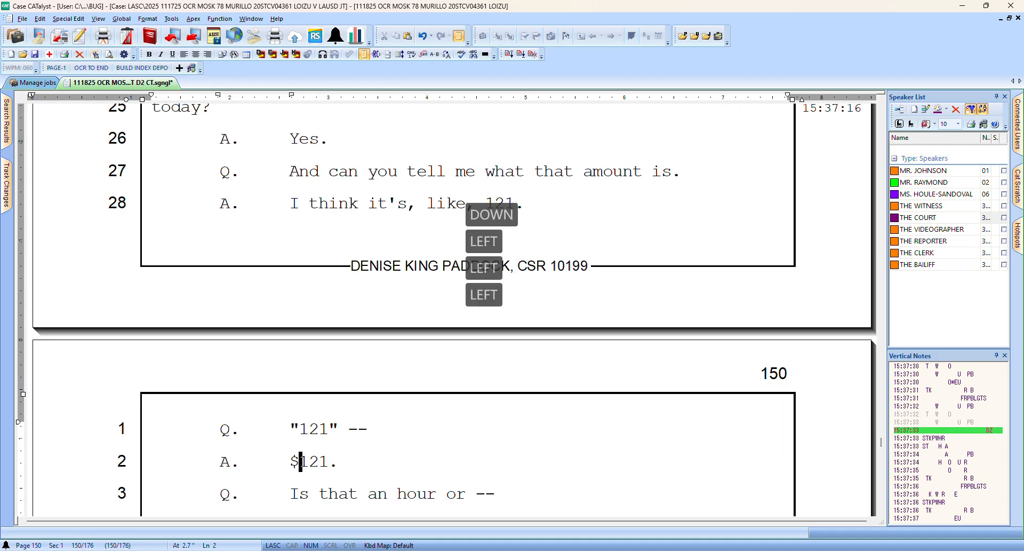
pyautogui.hotkey('ctrl', '[')
pyautogui.hotkey('ctrl', '[')
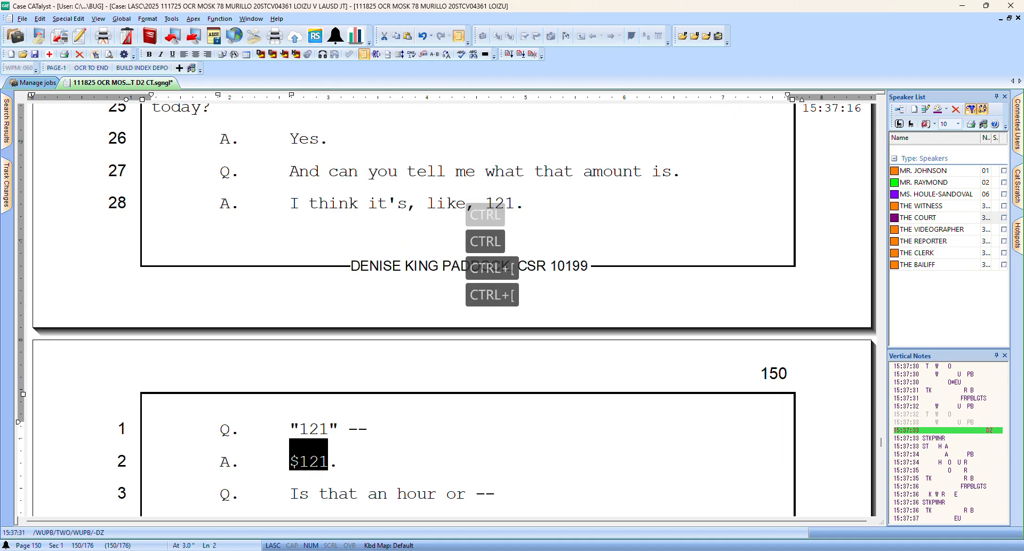
pyautogui.hotkey('ctrl', '[')
pyautogui.hotkey('shift', "'")
# Delete the dash before "I see" on line 5 of page 150
pyautogui.press('Down')
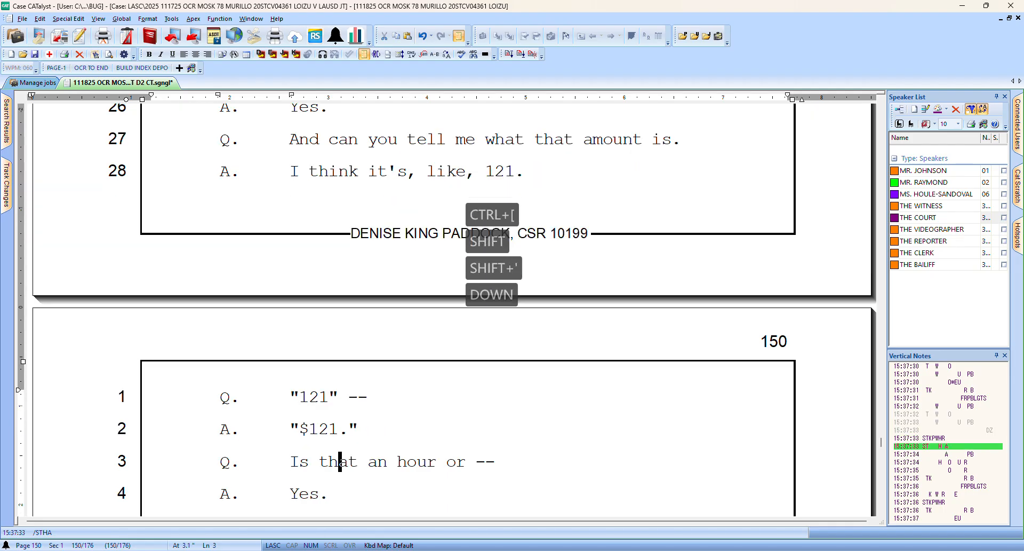
pyautogui.press('Down')
pyautogui.press('Down')
pyautogui.press('Down')
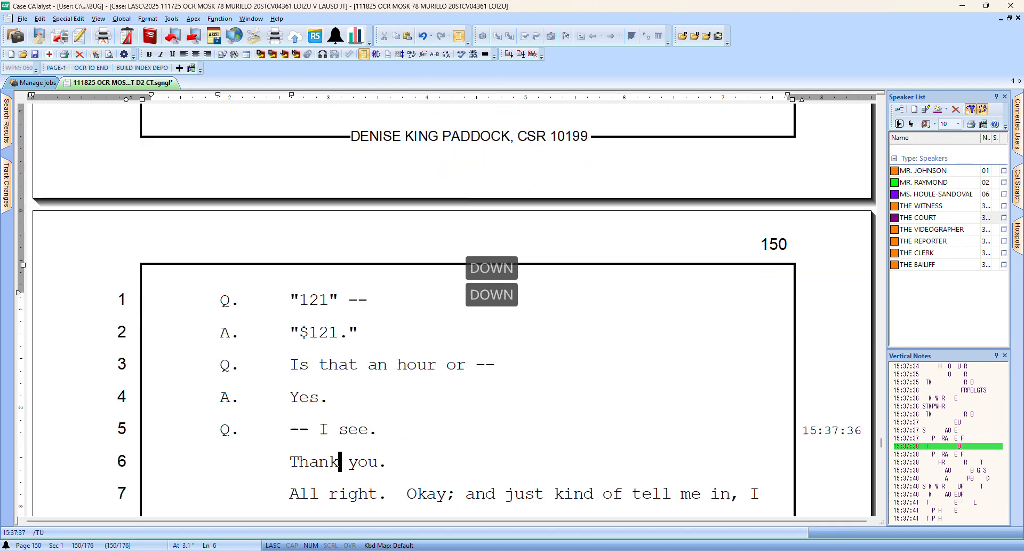
pyautogui.press('Down')
pyautogui.press('Up')
pyautogui.press('Up')
pyautogui.press('Left')
pyautogui.press('Left')
pyautogui.press('Left')
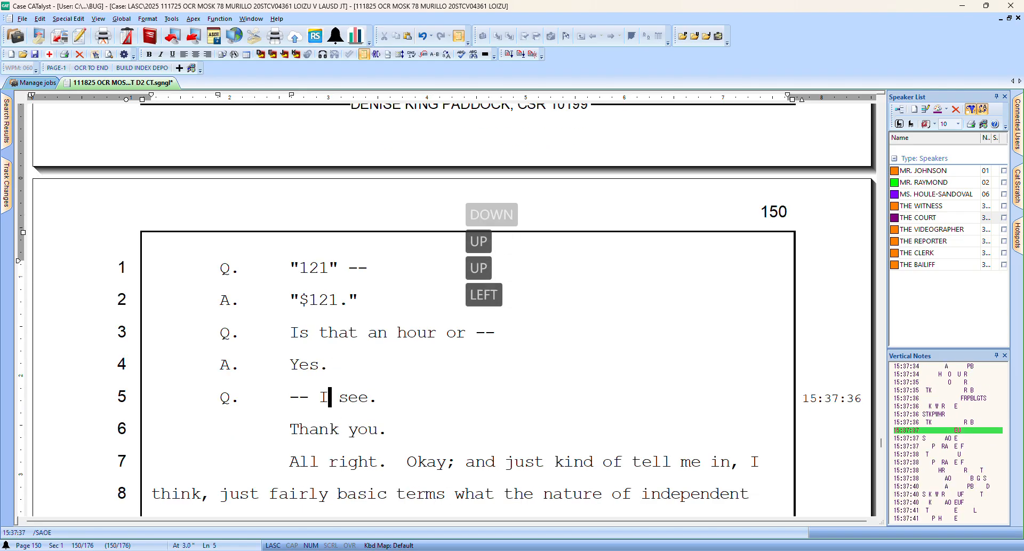
pyautogui.press('Delete')
pyautogui.press('Delete')
pyautogui.press('Delete')
# Remove the paragraph break before "Thank you" on page 150 so it follows "I see." on line 5
pyautogui.press('Down')
pyautogui.press('Right')
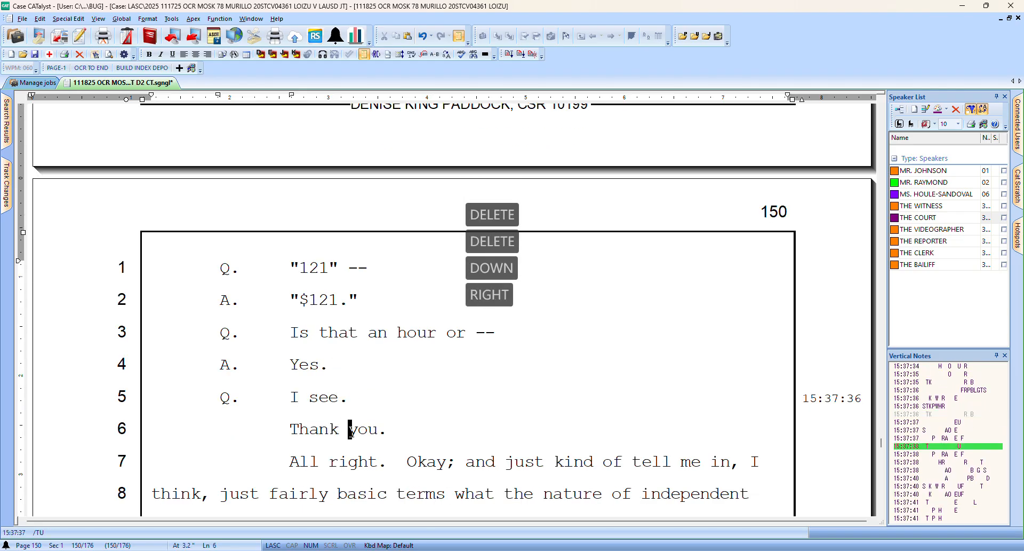
pyautogui.press('Left')
pyautogui.press('Left')
pyautogui.press('Left')
pyautogui.press('Delete')
pyautogui.press('Delete')
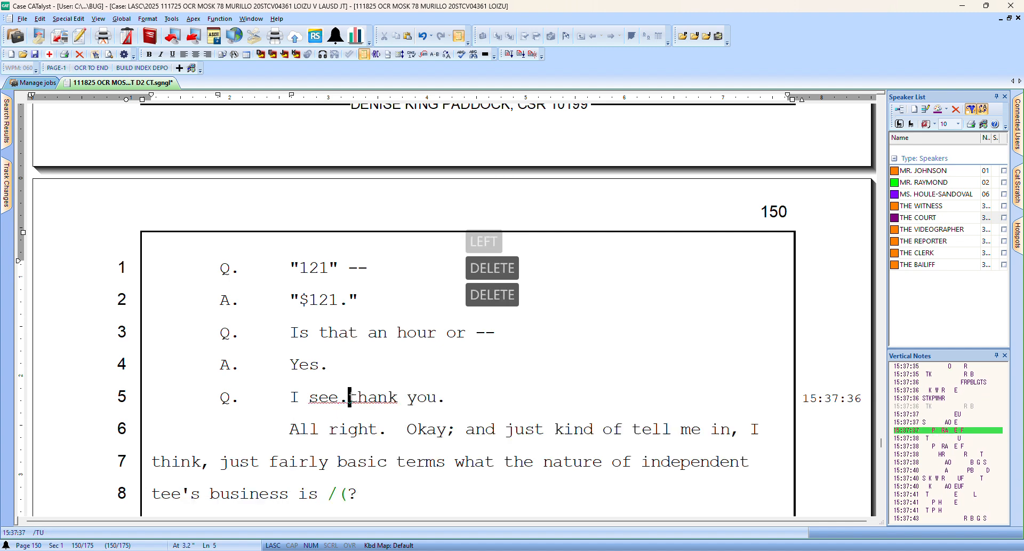
# Globally replace "independent tee's" on lines 7-8 of page 150 with "integrity's" as a D-Define entry
pyautogui.press('Down')
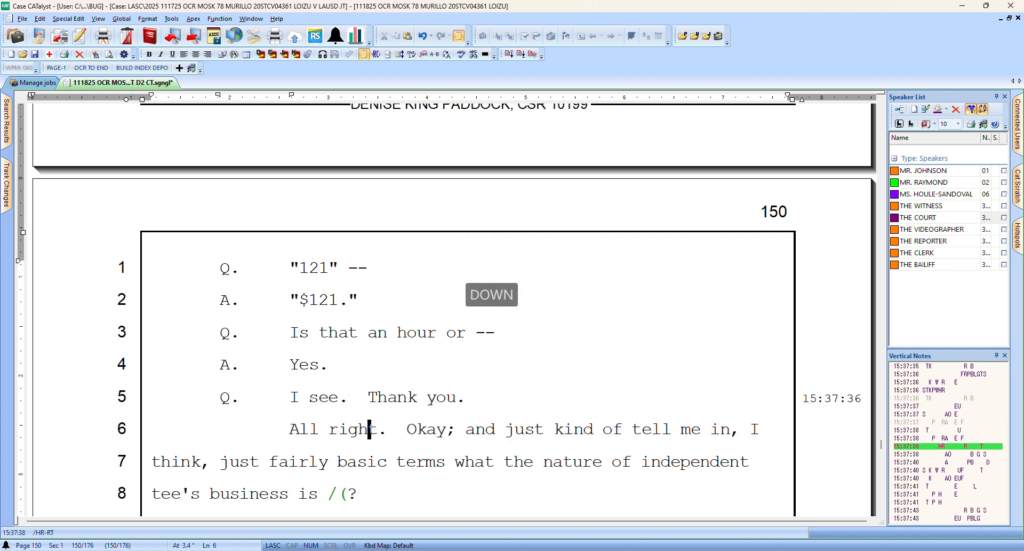
pyautogui.press('Down')
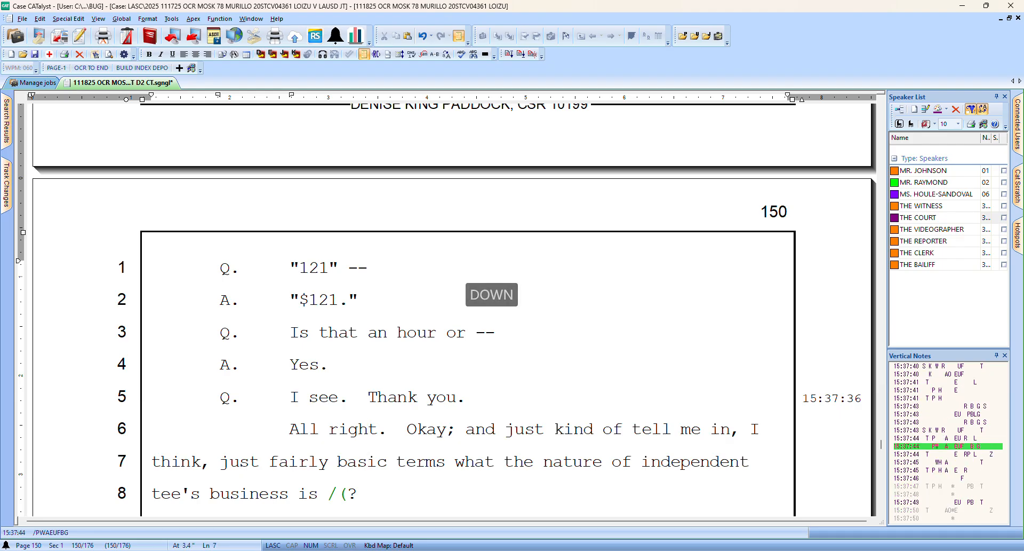
pyautogui.press('Right')
pyautogui.press('Right')
pyautogui.press('Right')
pyautogui.press('Right')
pyautogui.press('Right')
pyautogui.press('Right')
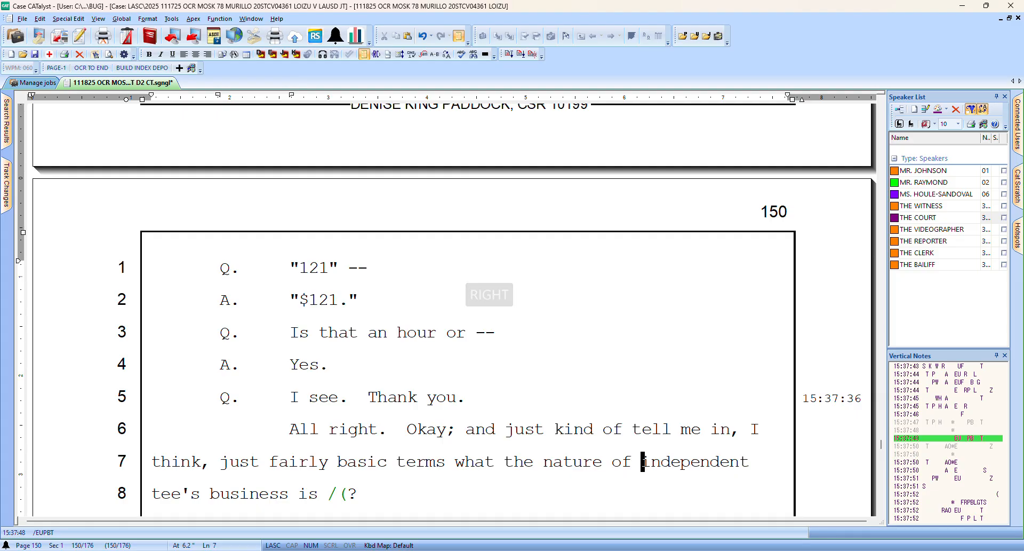
pyautogui.scroll(3, 453, 309)
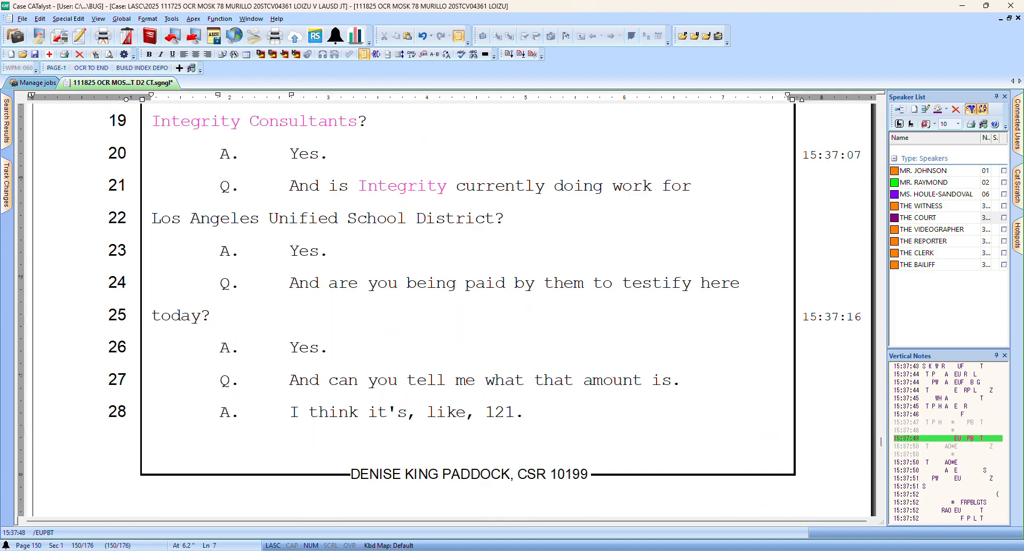
pyautogui.scroll(-3, 453, 310)
pyautogui.hotkey('ctrl', ']')
pyautogui.hotkey('ctrl', '[')
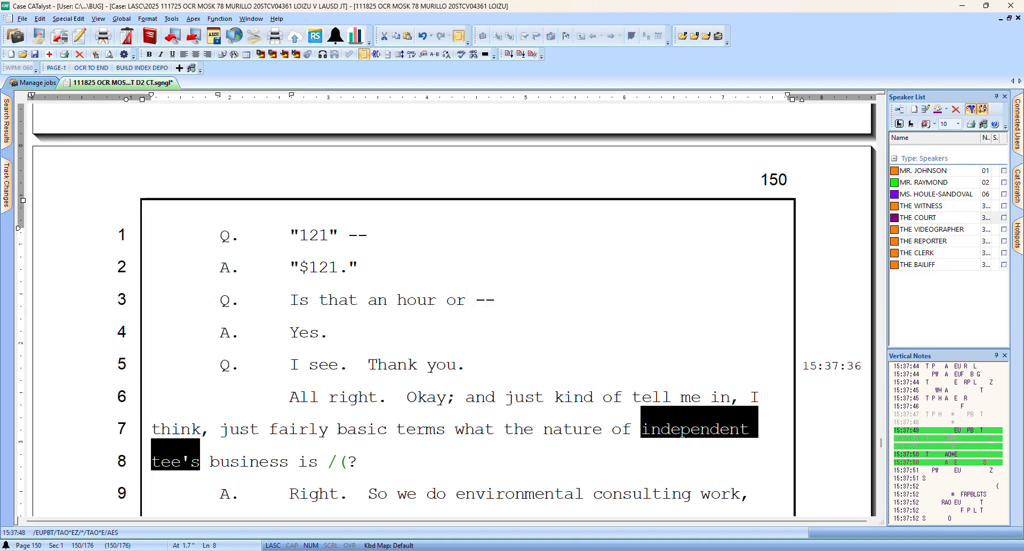
pyautogui.moveTo(642, 429); pyautogui.dragTo(178, 468)
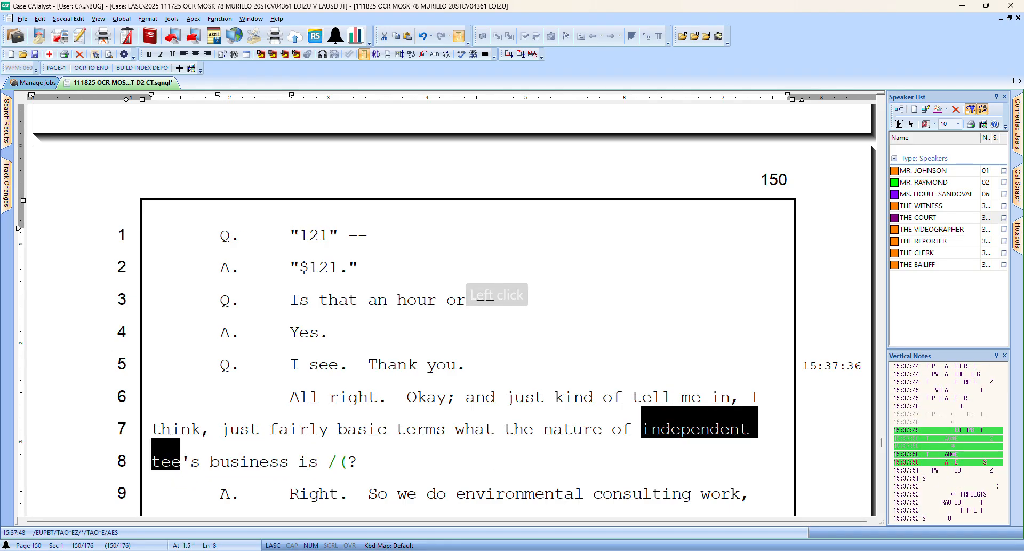
pyautogui.hotkey('ctrl', 'g')
pyautogui.write("integrity's")
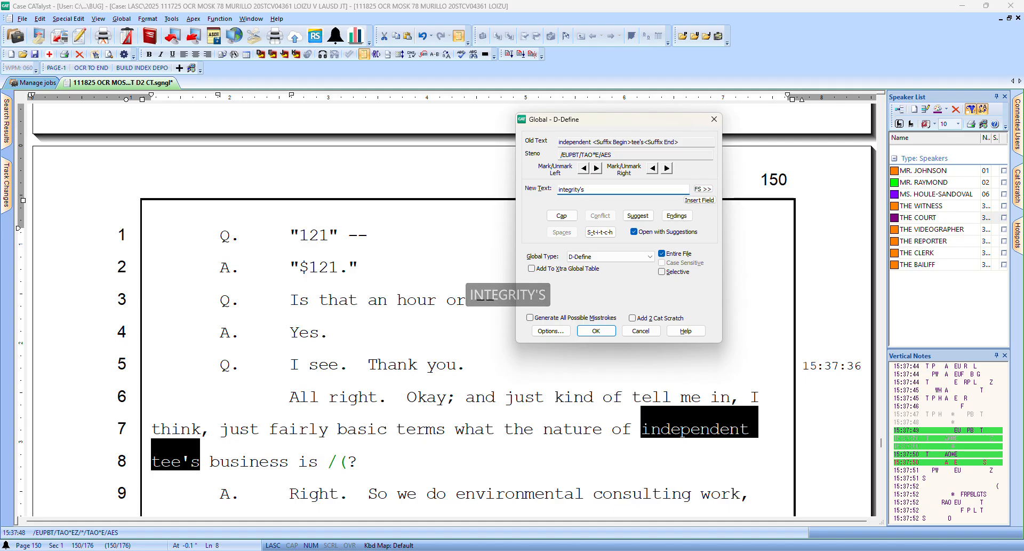
pyautogui.press('Return')
# Globally capitalize "Integrity's" on line 7 of page 150 as a K-Define entry
pyautogui.press('Left')
pyautogui.press('Left')
pyautogui.press('Right')
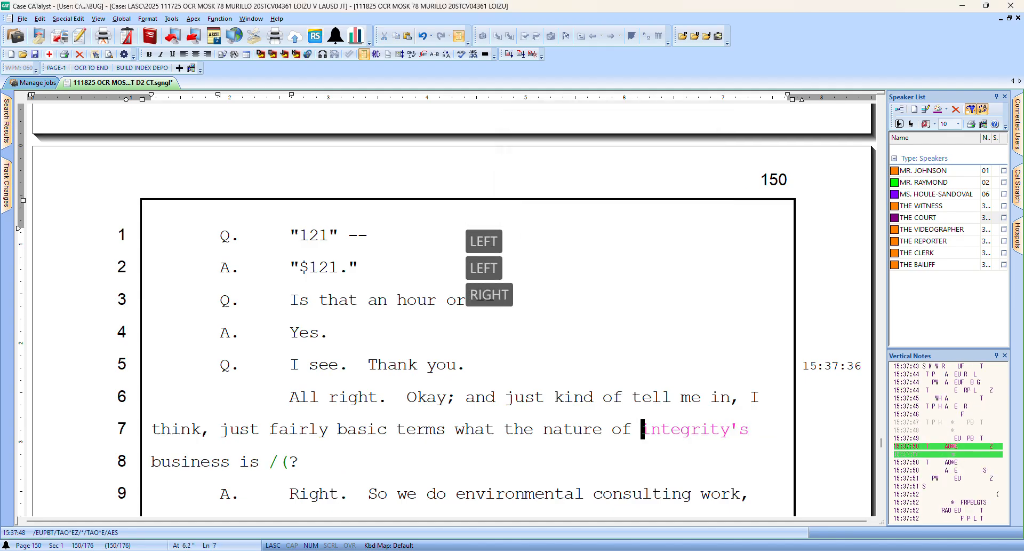
pyautogui.hotkey('ctrl', 'k')
pyautogui.press('space')
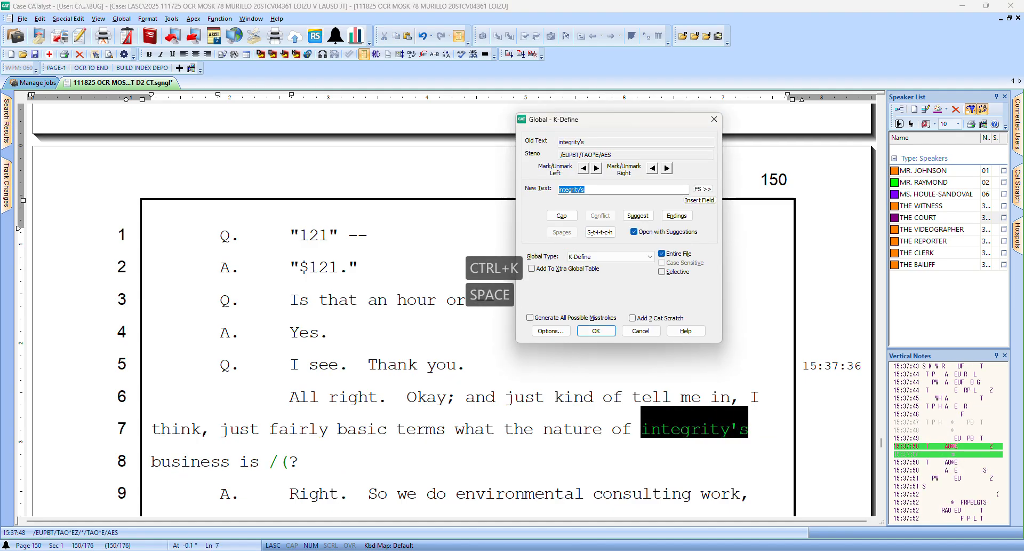
pyautogui.click(562, 216)
pyautogui.click(596, 330)
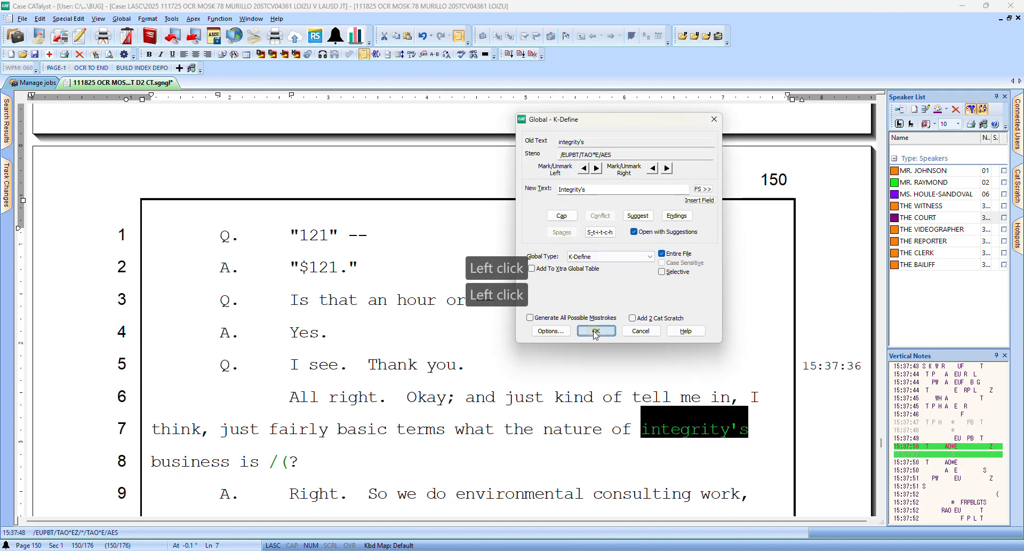
# Delete the stray "/(" after "business is" on line 8 of page 150 and replace the question mark with a period
pyautogui.press('Right')
pyautogui.press('Right')
pyautogui.press('Delete')
pyautogui.press('Delete')
pyautogui.press('Delete')
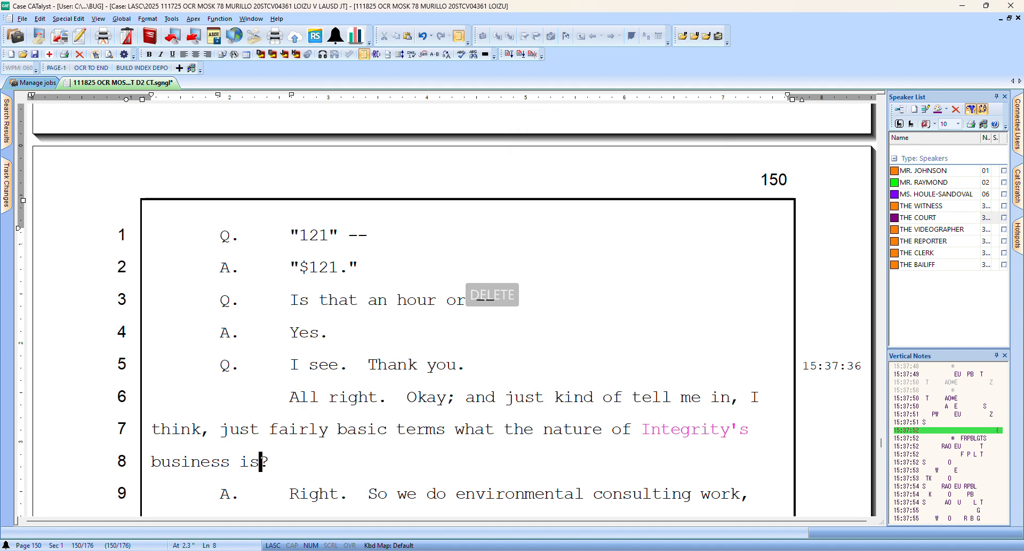
pyautogui.write('.')
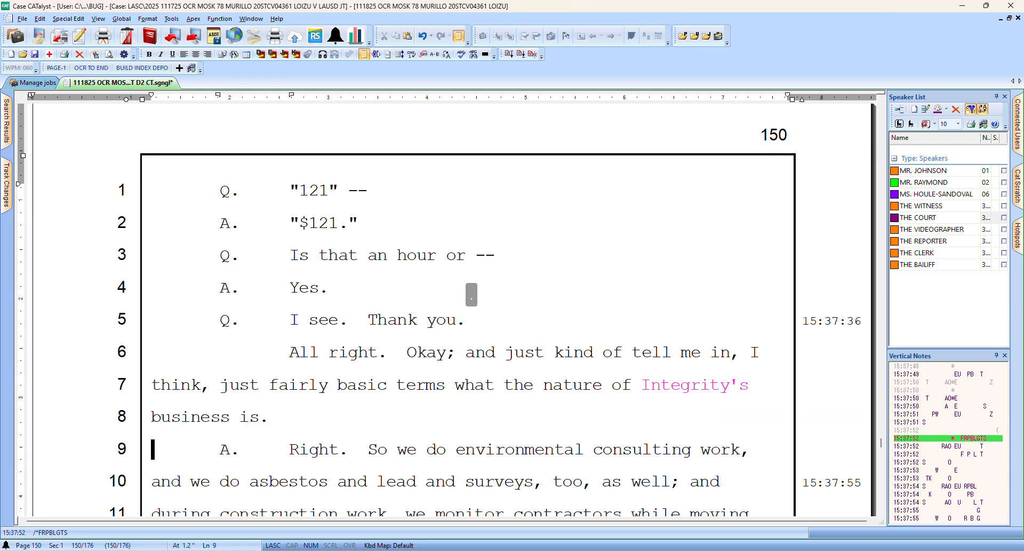
# Proofread the witness's answer on lines 9 to 12 of page 150 against the steno notes and audio
pyautogui.press('Down')
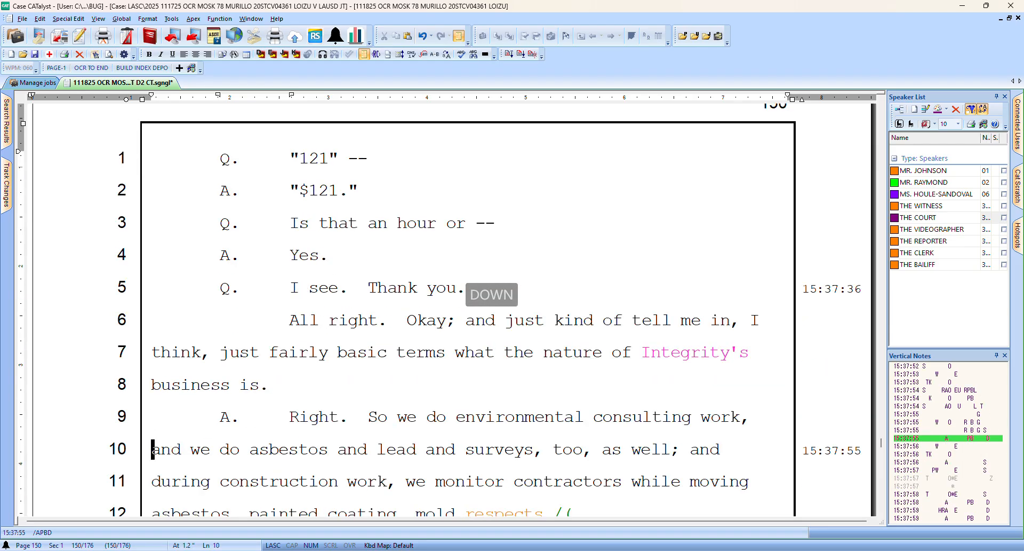
pyautogui.press('Down')
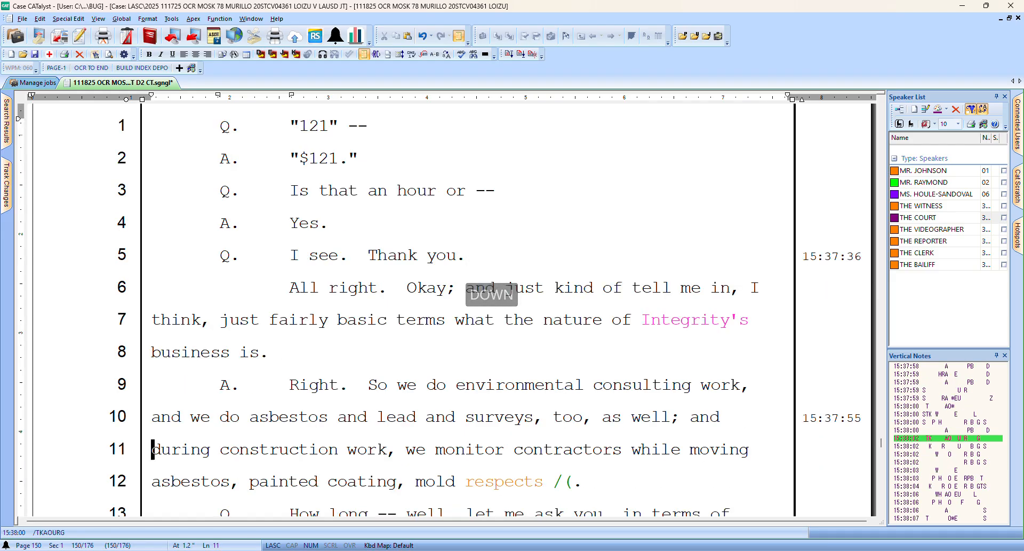
pyautogui.press('Down')
pyautogui.press('Right')
pyautogui.press('Right')
pyautogui.press('Right')
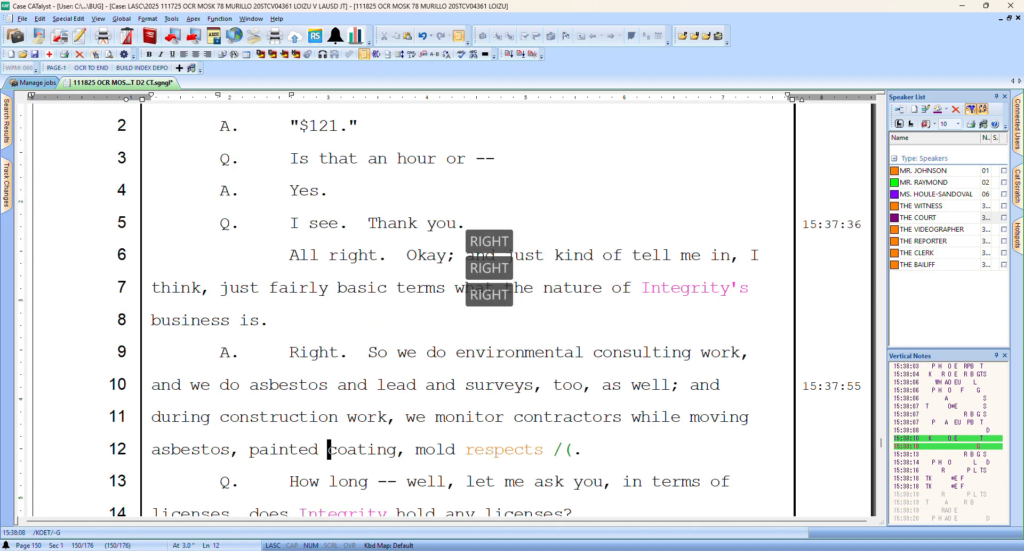
pyautogui.press('Right')
pyautogui.press('Right')
pyautogui.press('Right')
pyautogui.press('Right')
pyautogui.press('Right')
pyautogui.press('Right')
pyautogui.press('Right')
pyautogui.press('Right')
pyautogui.press('Right')
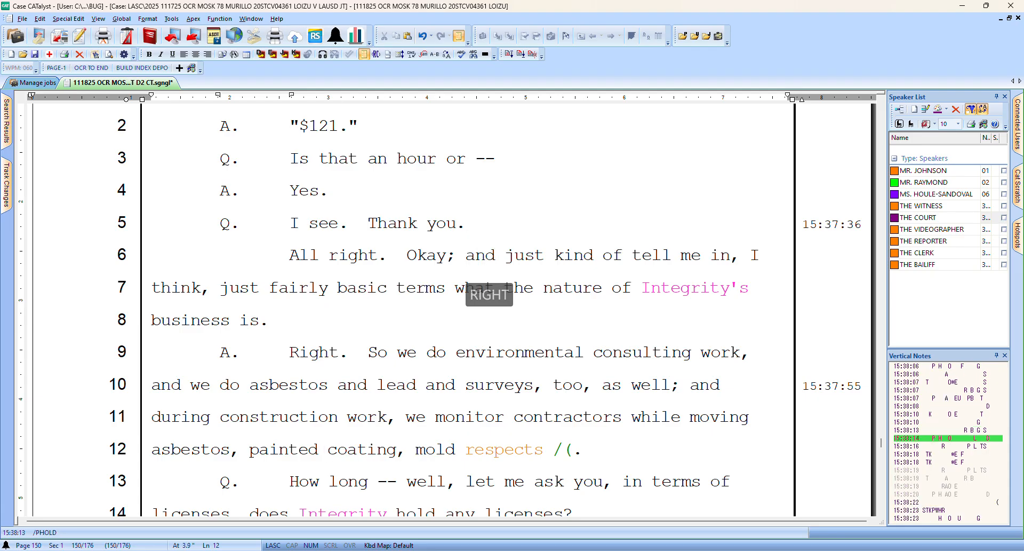
pyautogui.press('Left')
pyautogui.press('Left')
pyautogui.press('Left')
pyautogui.press('Left')
pyautogui.press('Left')
pyautogui.press('Left')
pyautogui.press('Left')
pyautogui.press('Left')
pyautogui.press('Left')
pyautogui.press('Left')
pyautogui.press('Left')
pyautogui.press('Left')
pyautogui.press('Left')
pyautogui.press('Left')
pyautogui.press('Left')
pyautogui.press('Left')
pyautogui.press('Left')
pyautogui.press('Left')
pyautogui.press('Left')
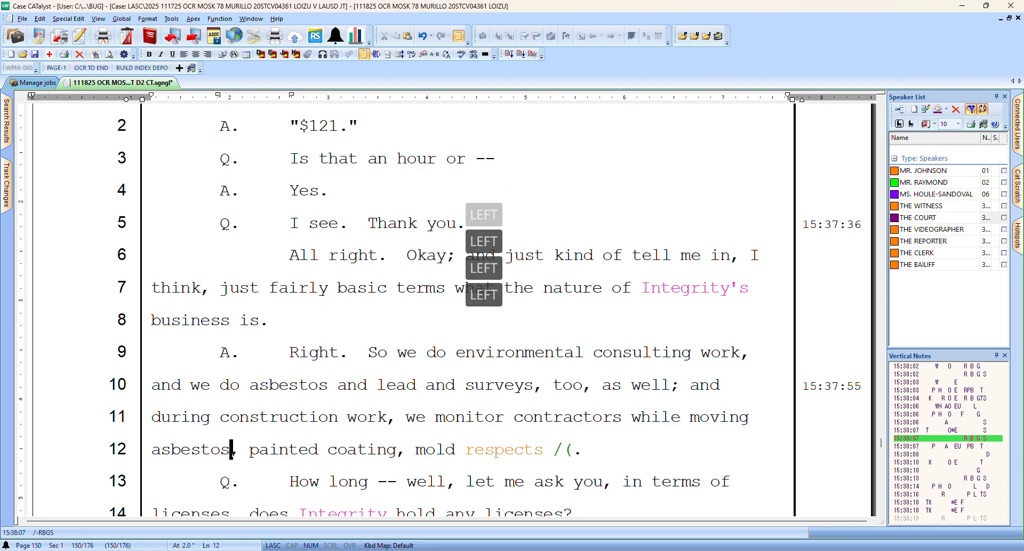
pyautogui.press('Right')
pyautogui.press('Right')
pyautogui.press('Right')
pyautogui.press('Right')
pyautogui.press('Right')
pyautogui.press('Right')
pyautogui.press('Right')
pyautogui.press('Right')
pyautogui.press('Right')
pyautogui.press('Right')
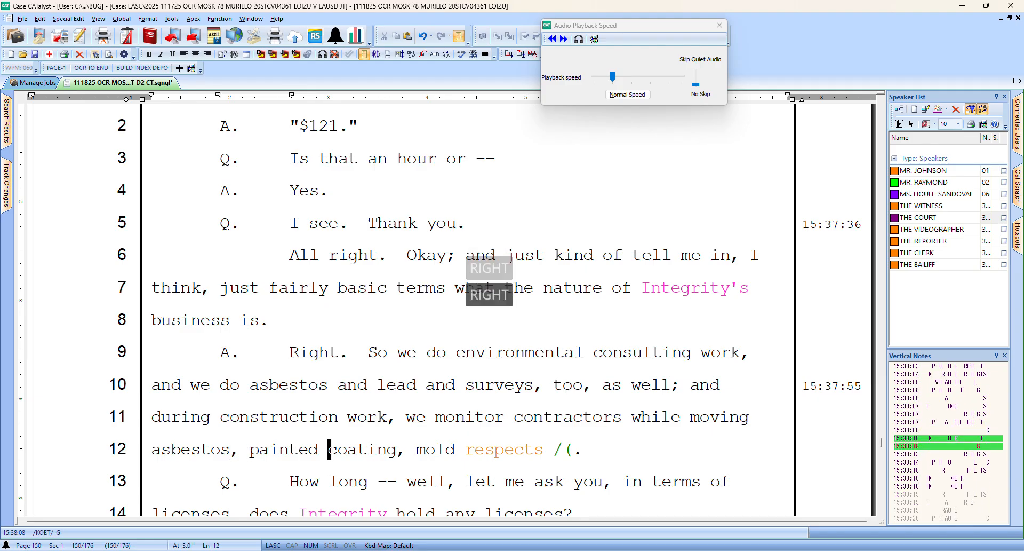
pyautogui.press('Right')
pyautogui.press('Right')
pyautogui.press('Right')
pyautogui.press('Right')
pyautogui.press('Right')
pyautogui.press('Right')
pyautogui.press('Right')
pyautogui.press('Right')
pyautogui.press('Right')
pyautogui.press('Right')
pyautogui.press('Right')
pyautogui.press('Right')
pyautogui.press('Right')
pyautogui.press('Right')
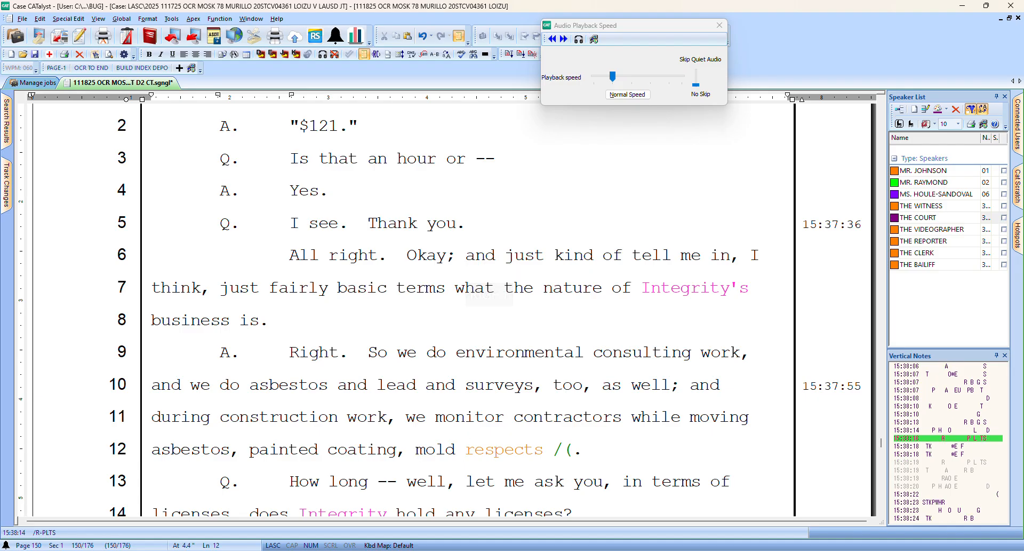
# Globally replace "mold respects" on line 12 with "mold remediation" as a D-Define entry, and delete the stray "/(" that follows it
pyautogui.hotkey('ctrl', 'Left')
pyautogui.hotkey('ctrl', '[')
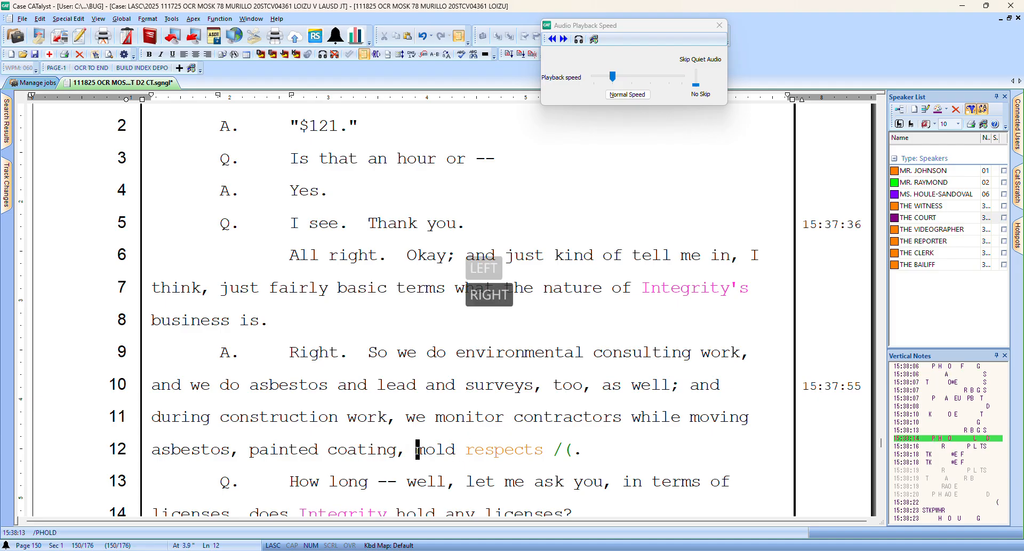
pyautogui.hotkey('ctrl', '[')
pyautogui.hotkey('ctrl', 'd')
pyautogui.write('mold ')
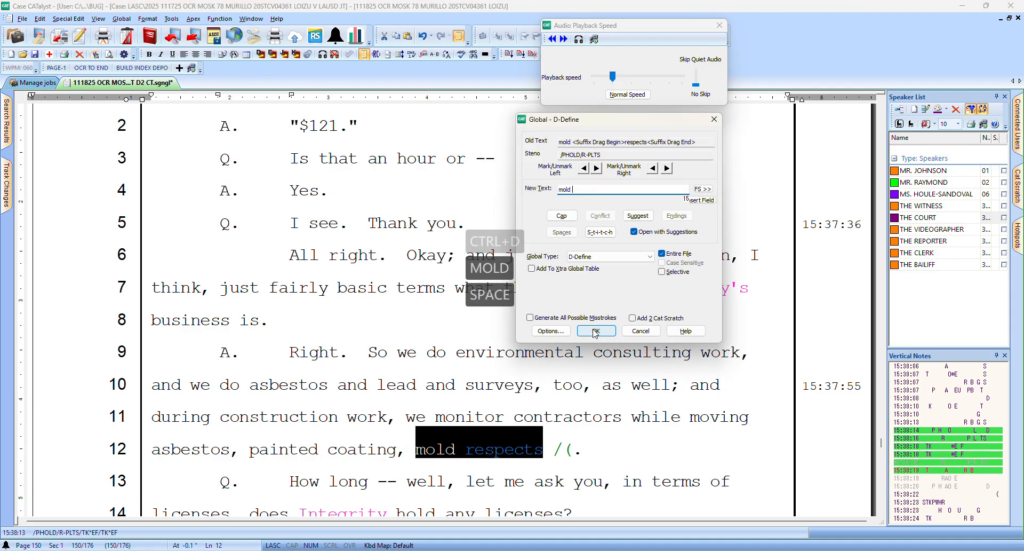
pyautogui.write('remediation')
pyautogui.press('Return')
pyautogui.press('Delete')
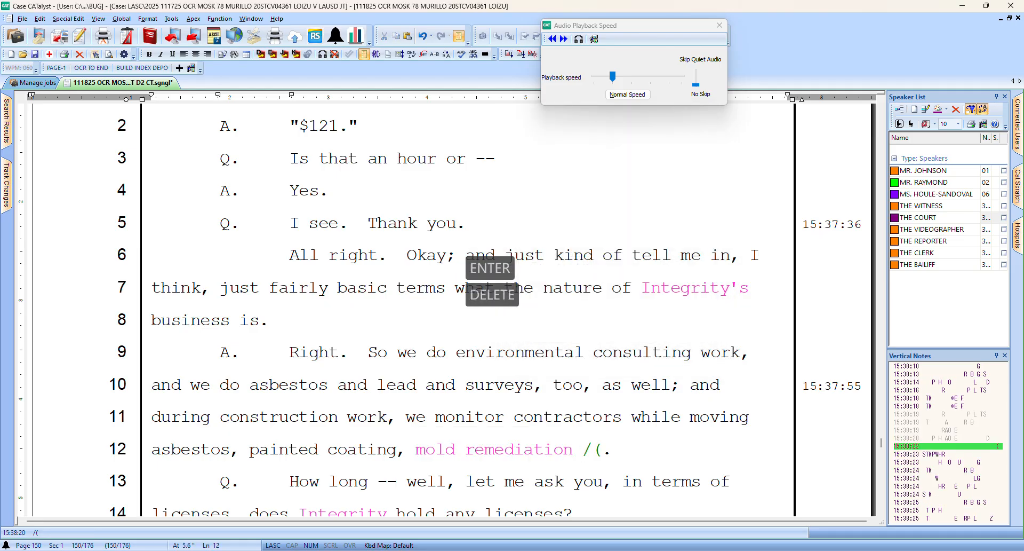
# Insert "is" after "How long" on line 13 of page 150, before the dash
pyautogui.press('Down')
pyautogui.press('Left')
pyautogui.press('Left')
pyautogui.press('Left')
pyautogui.press('Left')
pyautogui.press('Left')
pyautogui.press('Left')
pyautogui.press('Left')
pyautogui.press('Left')
pyautogui.press('Left')
pyautogui.press('Left')
pyautogui.press('Left')
pyautogui.press('Left')
pyautogui.press('Left')
pyautogui.press('Left')
pyautogui.press('Left')
pyautogui.press('Left')
pyautogui.press('Left')
pyautogui.press('Left')
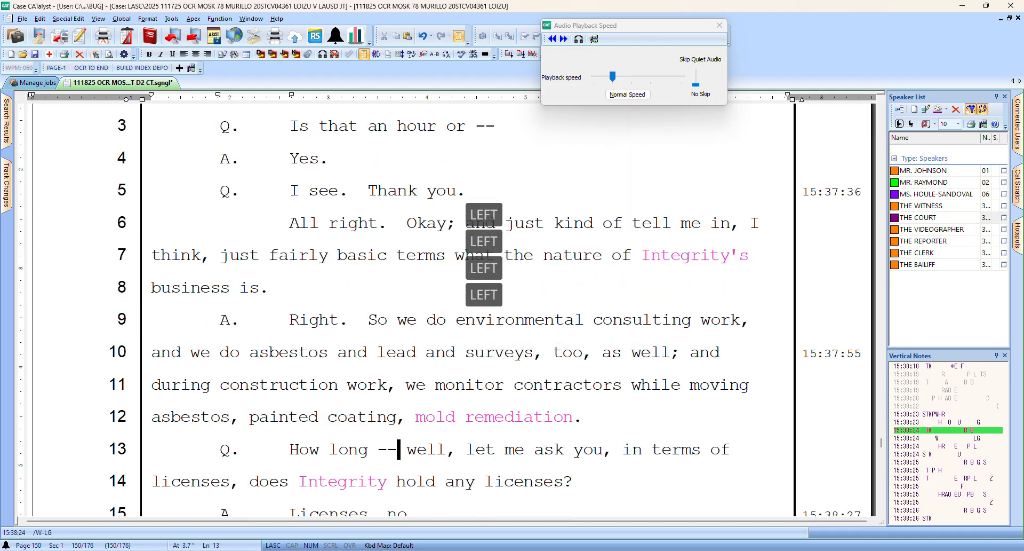
pyautogui.write('is')
pyautogui.press('Right')
# Insert the repeated words on line 14 of page 150 so the question reads "does -- does Integrity hold any licenses?"
pyautogui.press('Down')
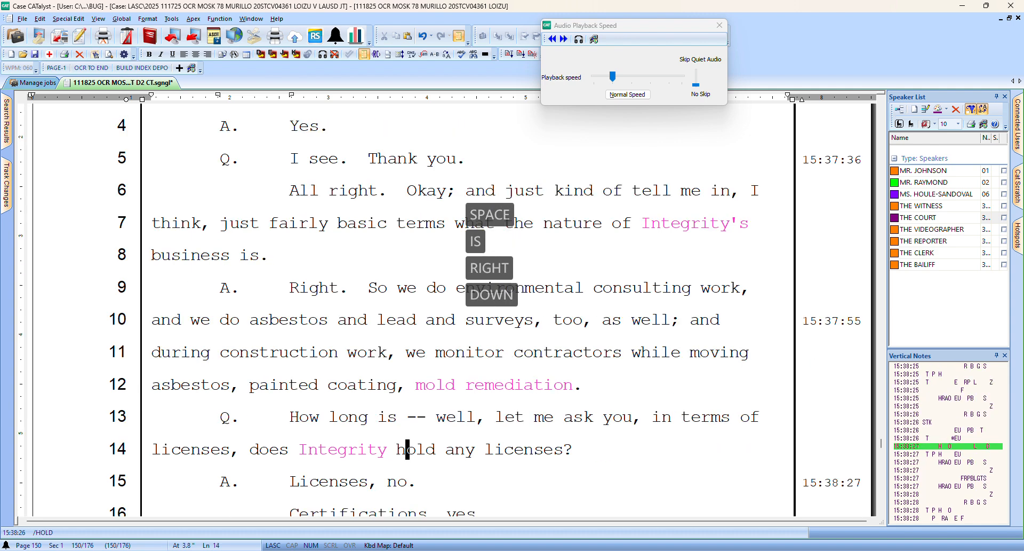
pyautogui.press('Left')
pyautogui.press('Left')
pyautogui.press('Left')
pyautogui.press('Right')
pyautogui.press('Right')
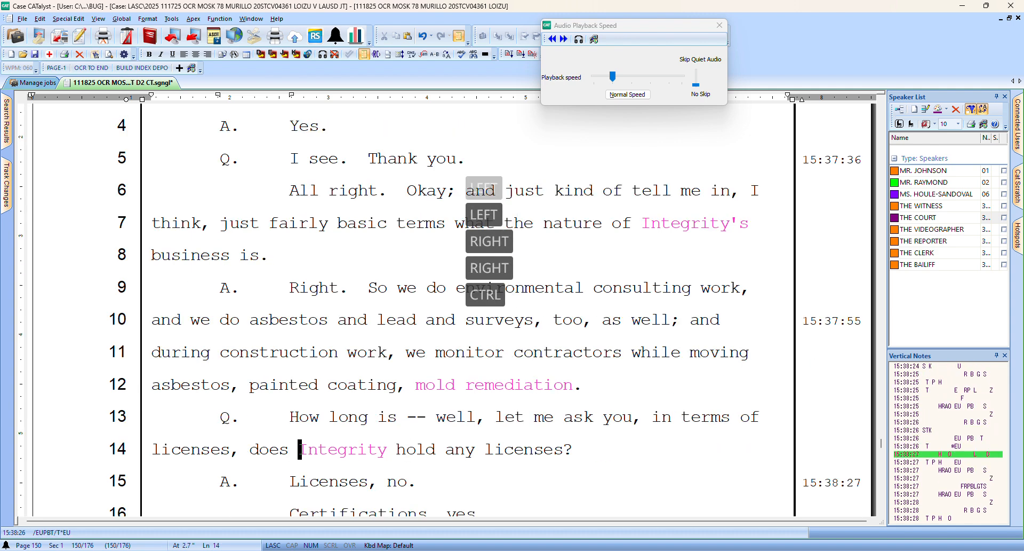
pyautogui.hotkey('ctrl', '/')
pyautogui.write('does --')
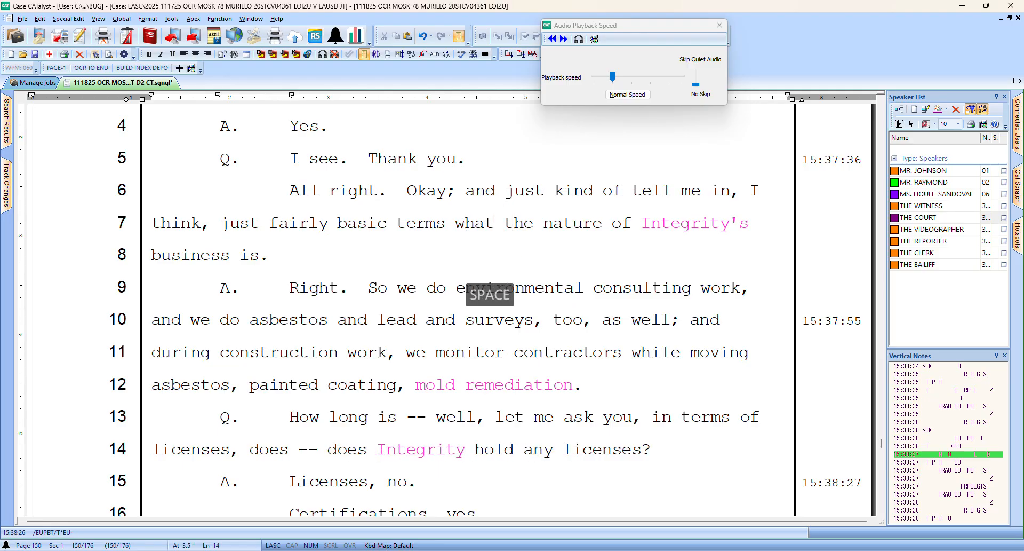
pyautogui.press('Up')
pyautogui.press('Down')
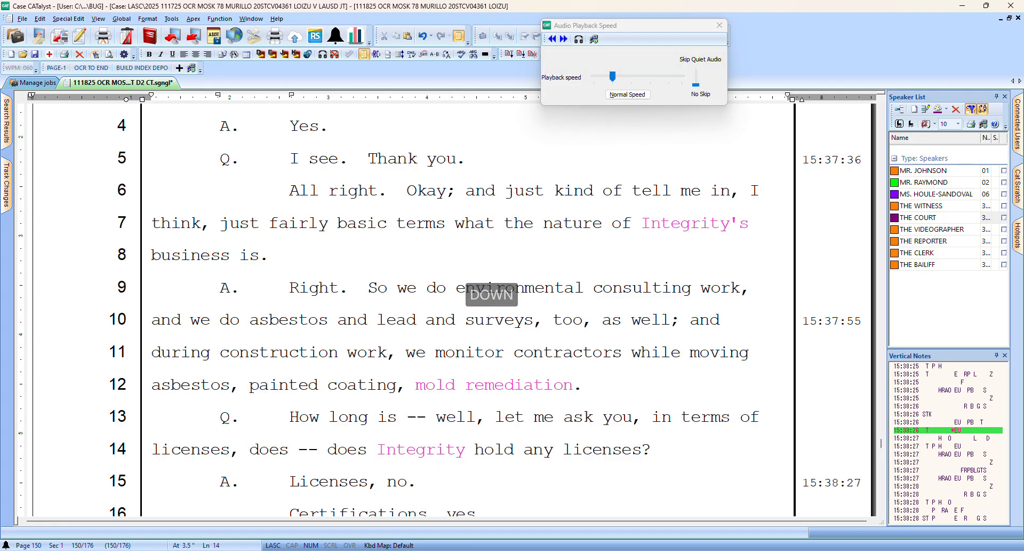
# Replace the period after "Okay" on line 17 of page 150 with a semicolon and delete the stray "/("
pyautogui.press('Right')
pyautogui.press('Right')
pyautogui.press('Down')
pyautogui.press('Down')
pyautogui.press('Down')
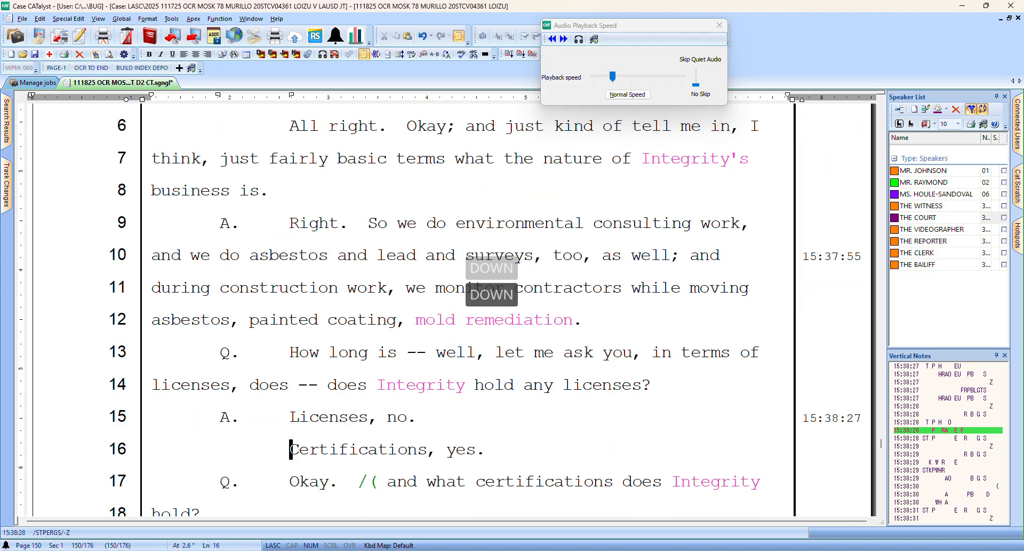
pyautogui.press('Left')
pyautogui.press('Left')
pyautogui.press('Left')
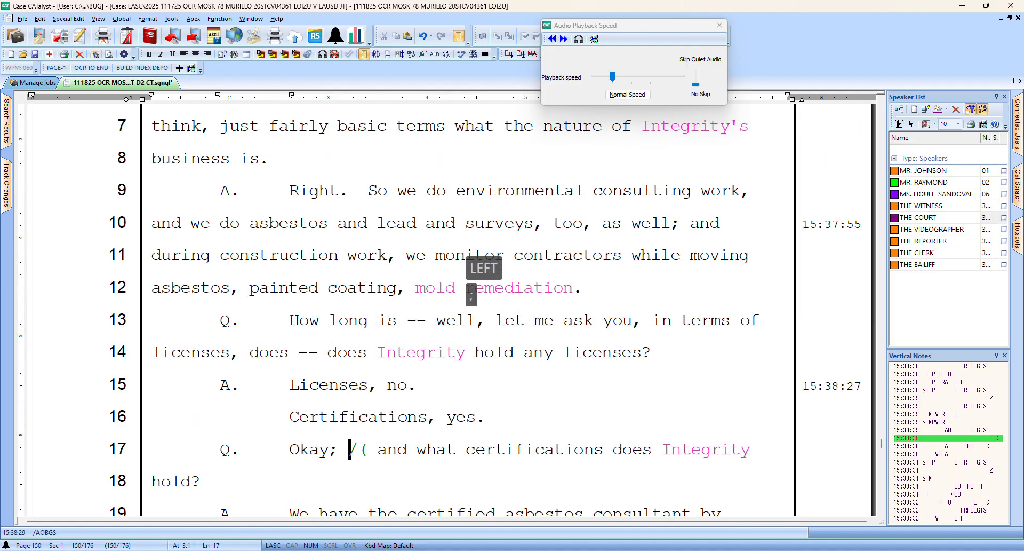
pyautogui.write(';')
pyautogui.press('Delete')
pyautogui.press('Right')
# Start a D-Define global for "California department of public health" on lines 20-21, capitalizing it as a title and using sticky spaces
pyautogui.press('Down')
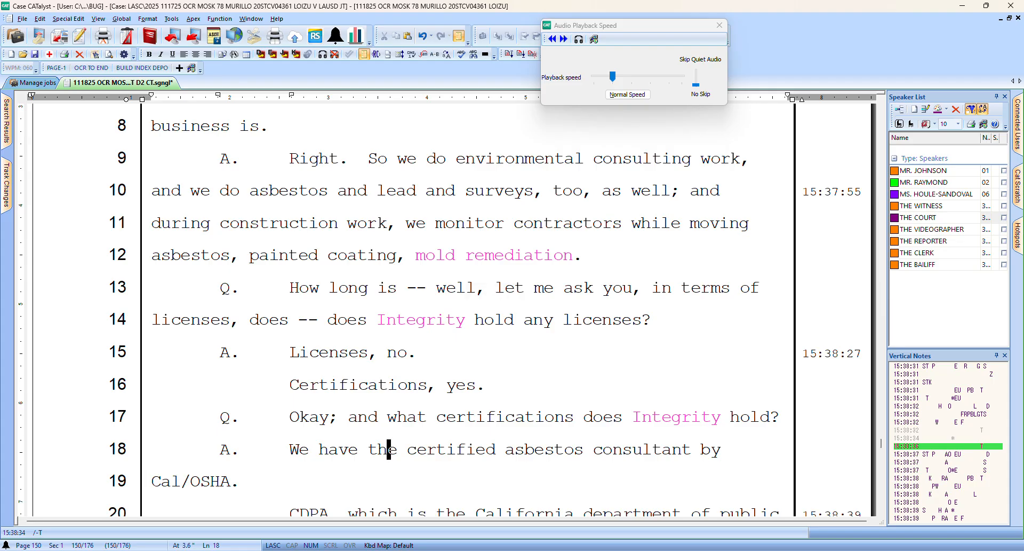
pyautogui.press('Down')
pyautogui.press('Left')
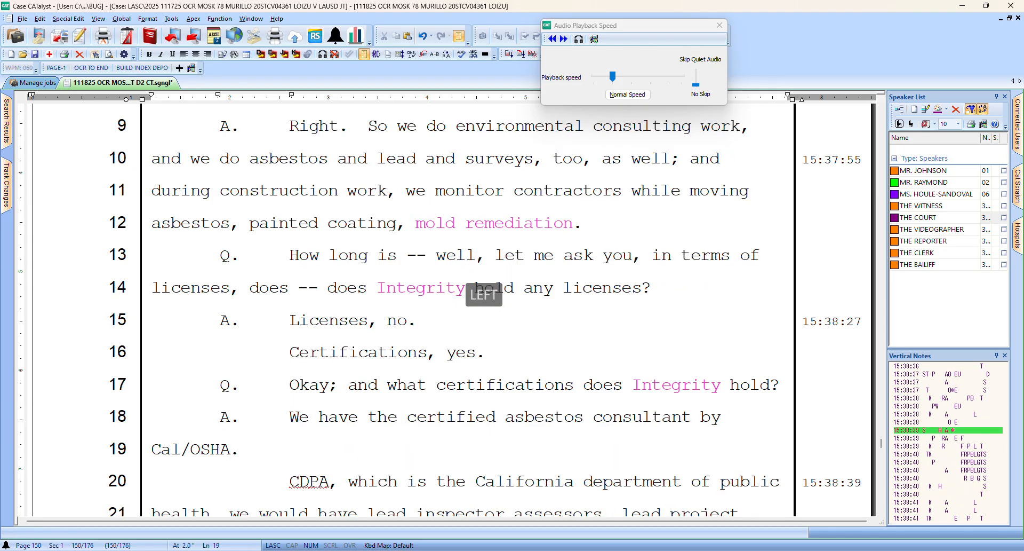
pyautogui.press('Down')
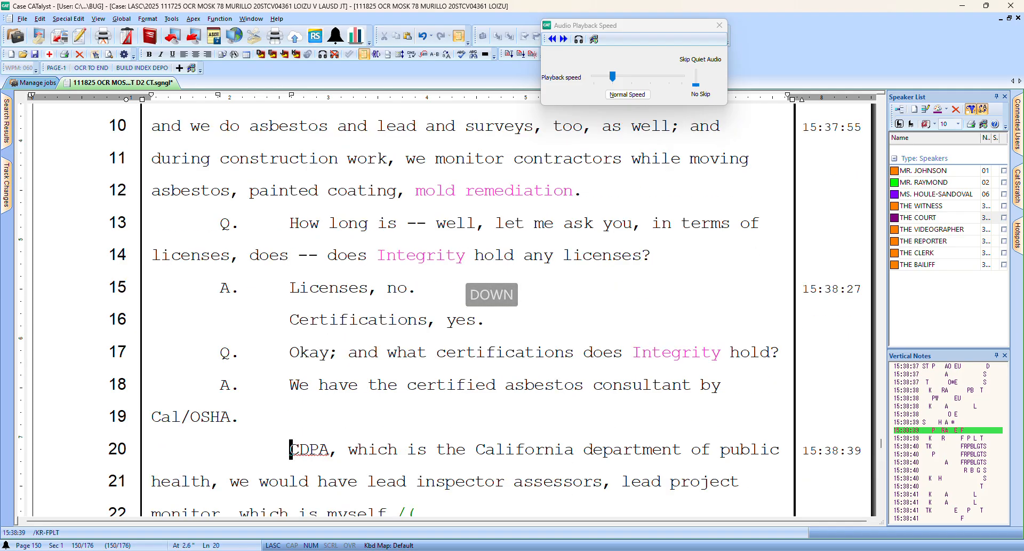
pyautogui.press('Right')
pyautogui.press('Right')
pyautogui.press('Right')
pyautogui.press('Right')
pyautogui.press('Right')
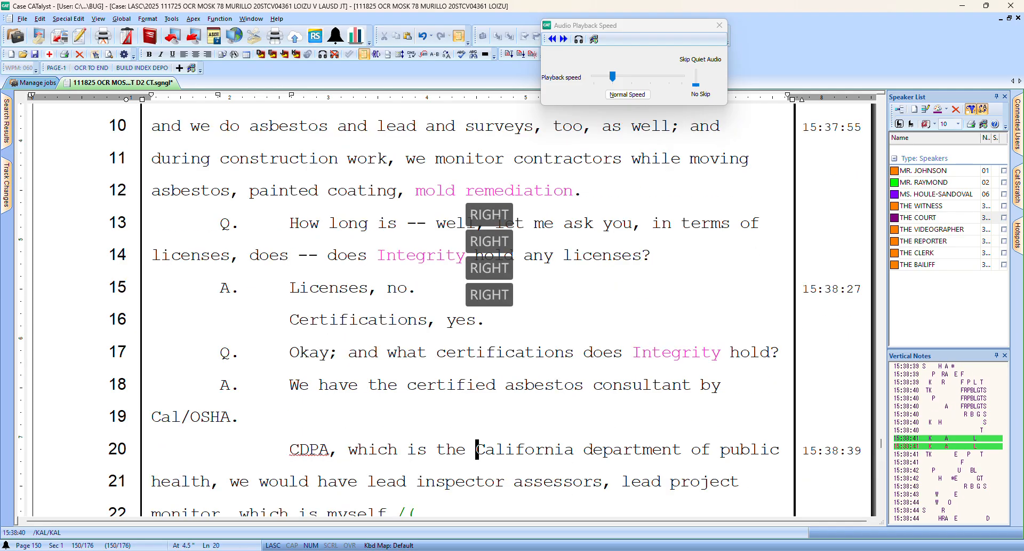
pyautogui.hotkey('ctrl', '[')
pyautogui.hotkey('ctrl', '[')
pyautogui.hotkey('ctrl', '[')
pyautogui.hotkey('ctrl', '[')
pyautogui.hotkey('ctrl', '[')
pyautogui.hotkey('ctrl', 'd')
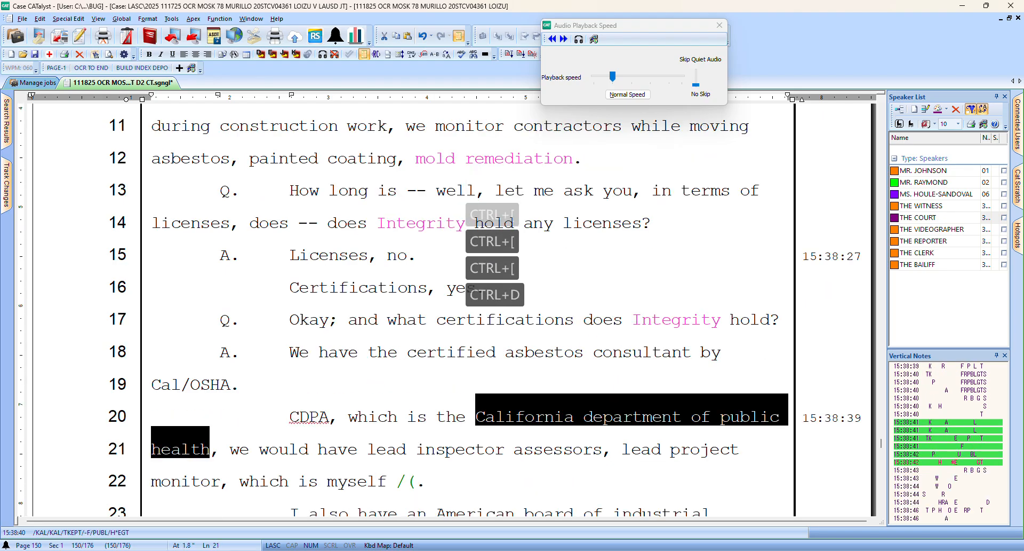
pyautogui.click(571, 216)
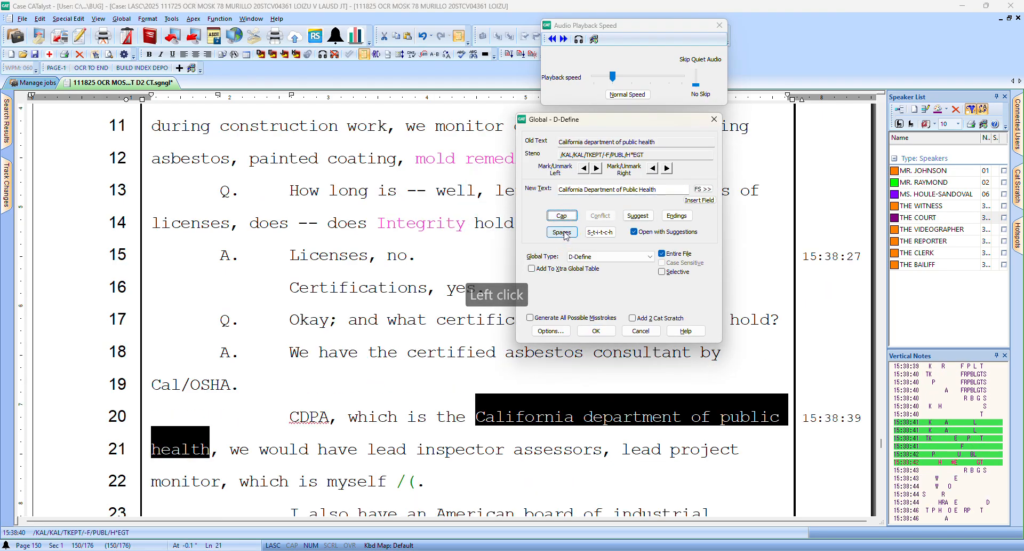
pyautogui.click(565, 234)
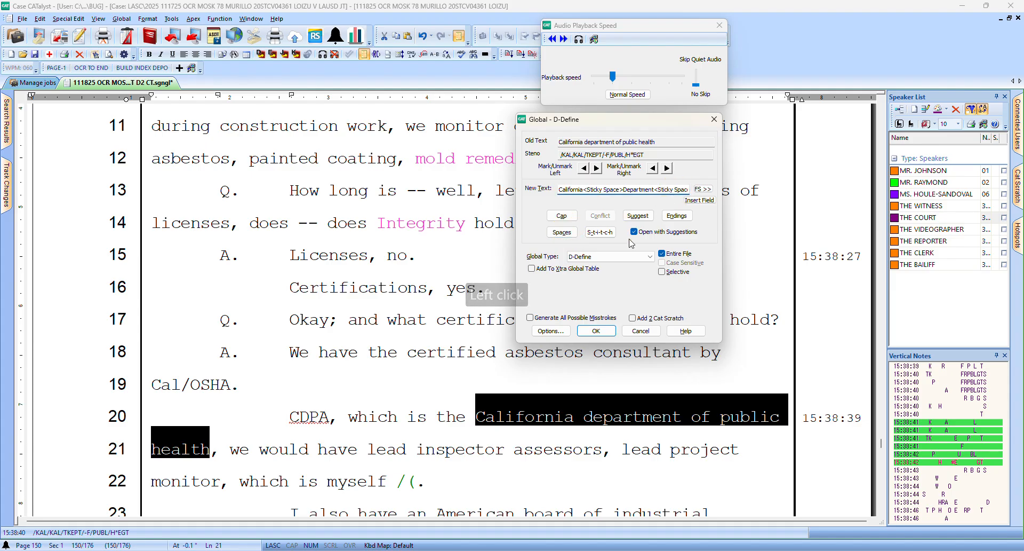
# Replace the sticky space between "of" and "Public" with a regular space in the new text and apply the D-Define global
pyautogui.press('Home')
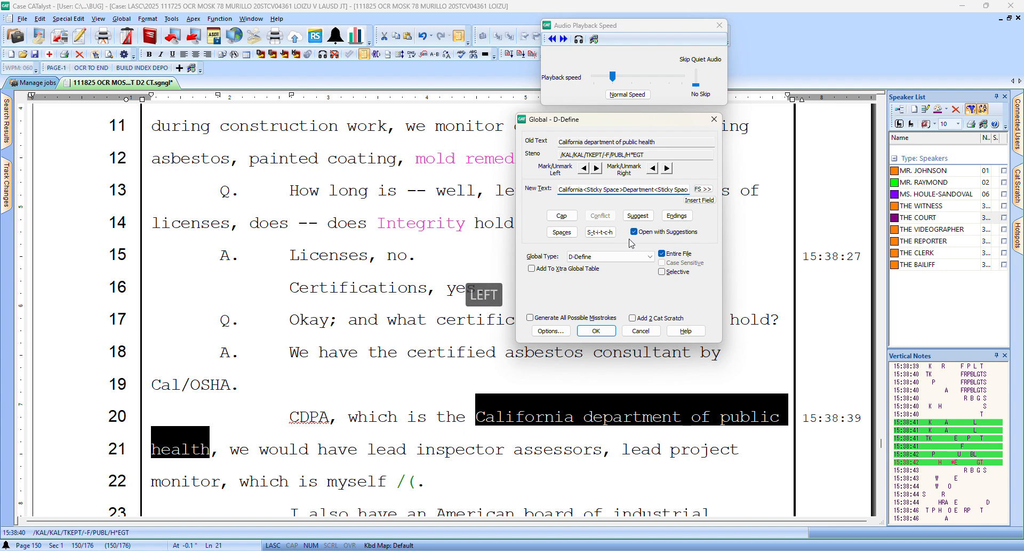
pyautogui.click(634, 190)
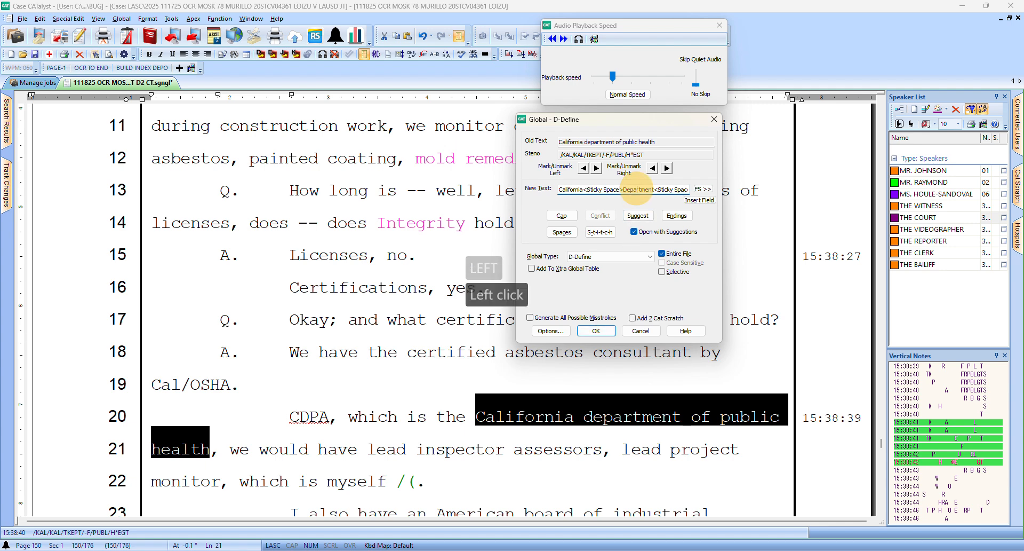
pyautogui.press('Right')
pyautogui.press('Right')
pyautogui.press('Right')
pyautogui.press('Right')
pyautogui.press('Right')
pyautogui.press('Right')
pyautogui.press('Right')
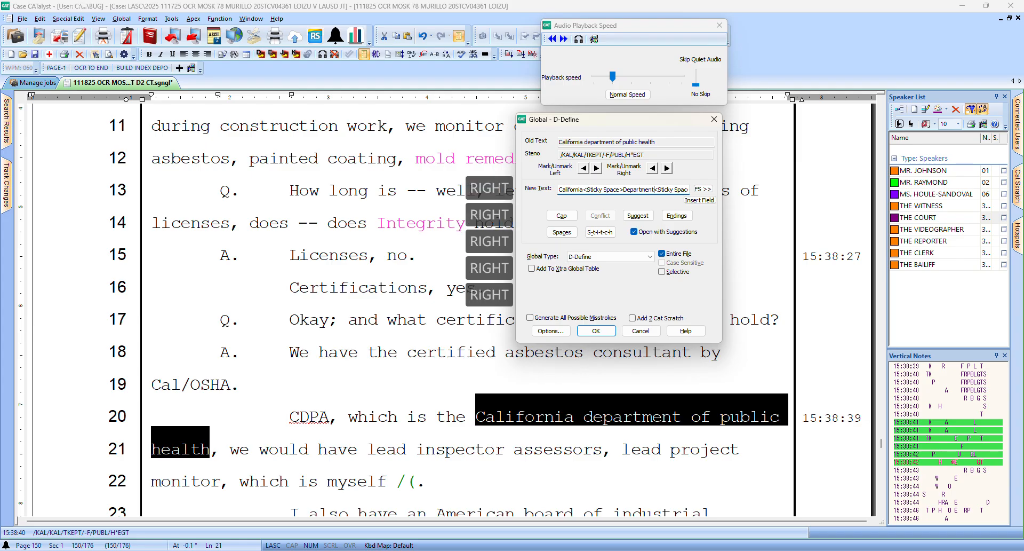
pyautogui.press('Left')
pyautogui.press('Left')
pyautogui.press('Left')
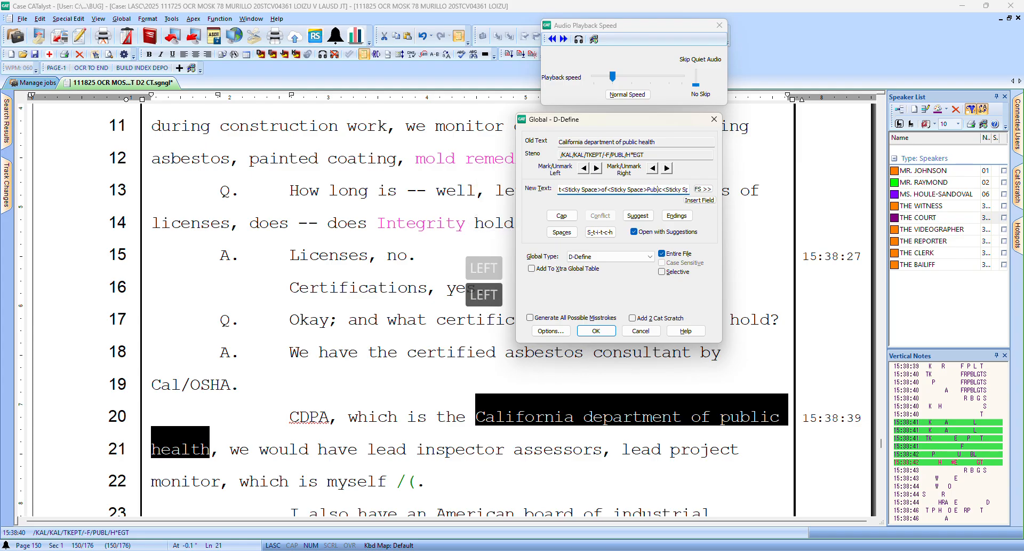
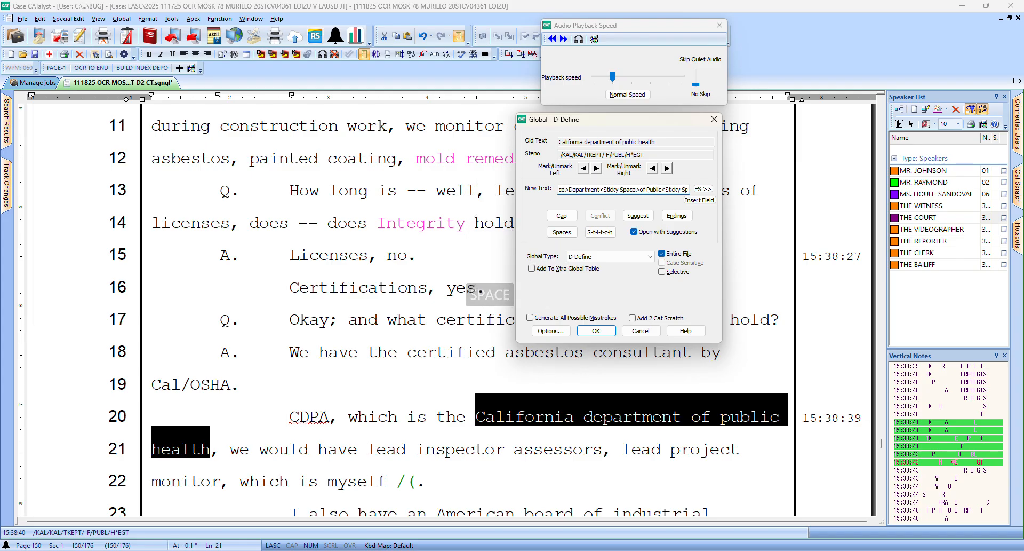
pyautogui.press('Return')
# Delete the stray "/(" after "which is myself" on line 22 of page 150
pyautogui.press('Right')
pyautogui.press('Right')
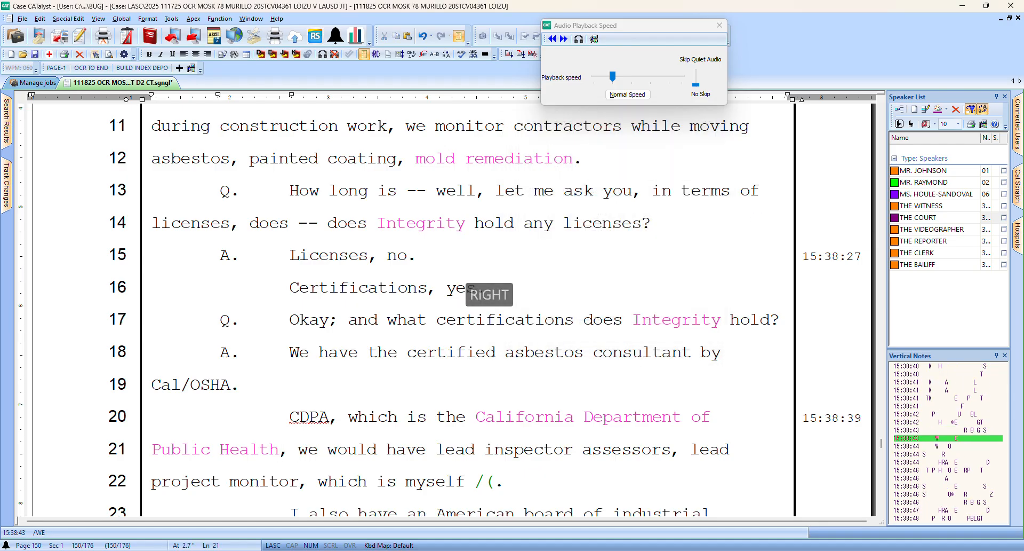
pyautogui.press('Down')
pyautogui.press('Right')
pyautogui.press('Right')
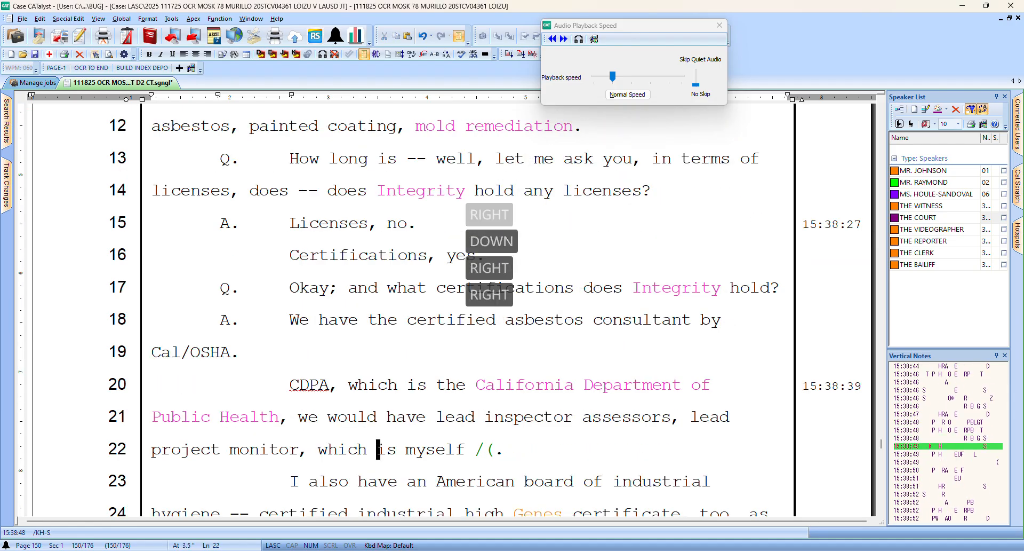
pyautogui.press('Right')
pyautogui.press('Right')
pyautogui.press('Delete')
# Start a D-Define global for "American board of industrial hygiene" on lines 23-24 of page 150, capitalizing it as a title and using sticky spaces
pyautogui.press('Down')
pyautogui.press('Left')
pyautogui.press('Right')
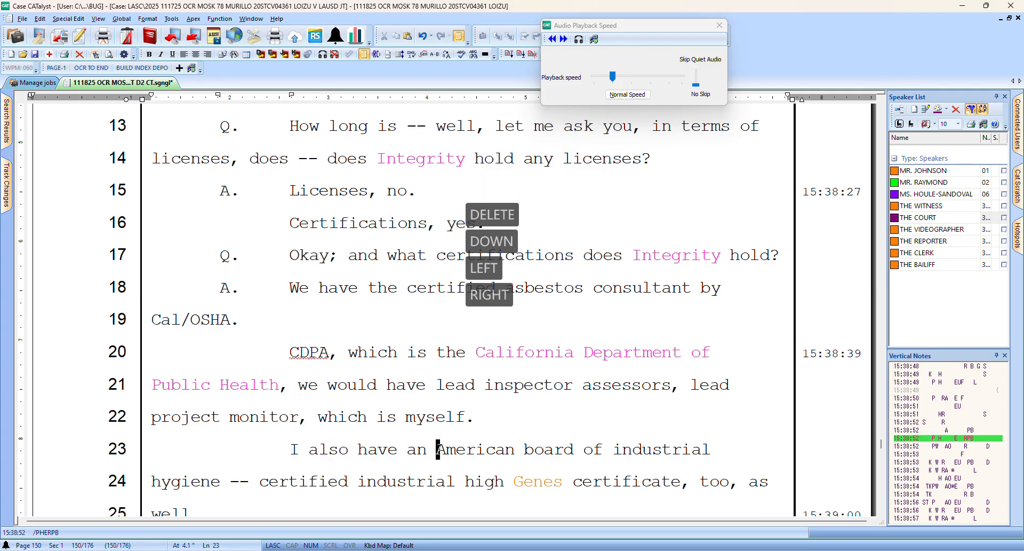
pyautogui.press(']')
pyautogui.hotkey('ctrl', '[')
pyautogui.hotkey('ctrl', '[')
pyautogui.hotkey('ctrl', '[')
pyautogui.hotkey('ctrl', '[')
pyautogui.hotkey('ctrl', '[')
pyautogui.hotkey('ctrl', 'd')
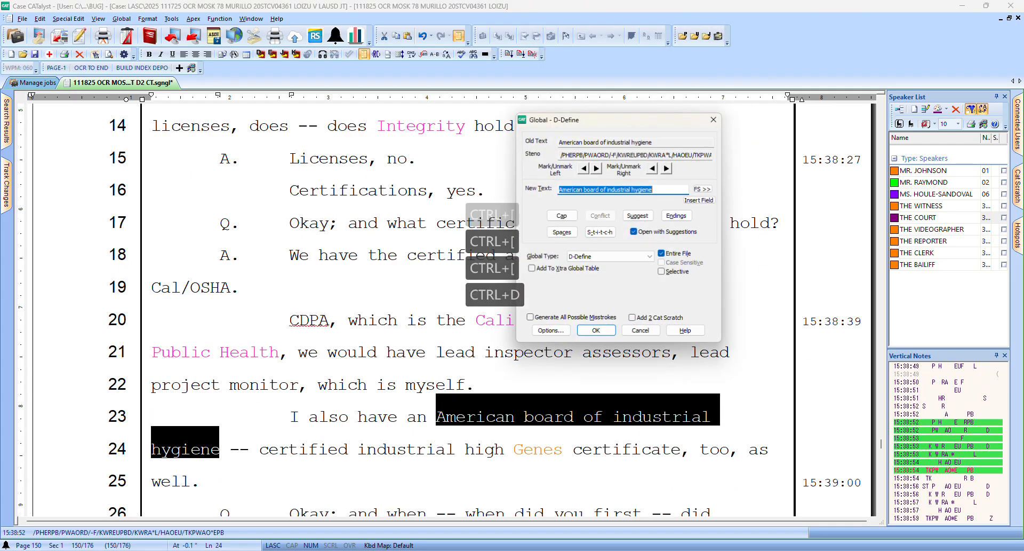
pyautogui.click(560, 216)
pyautogui.click(562, 232)
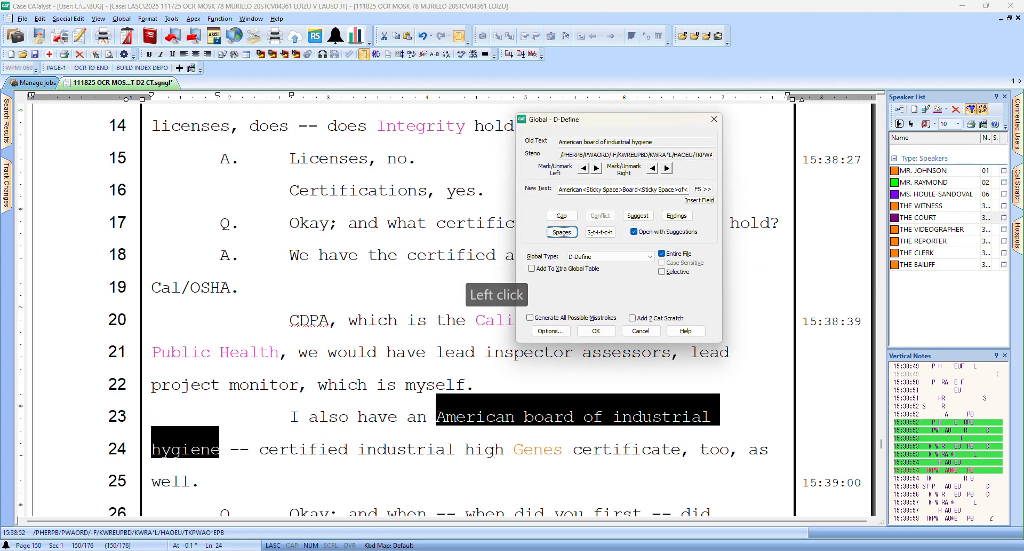
# Replace the sticky space before "Hygiene" with a regular space in the new text and apply the D-Define global
pyautogui.click(624, 189)
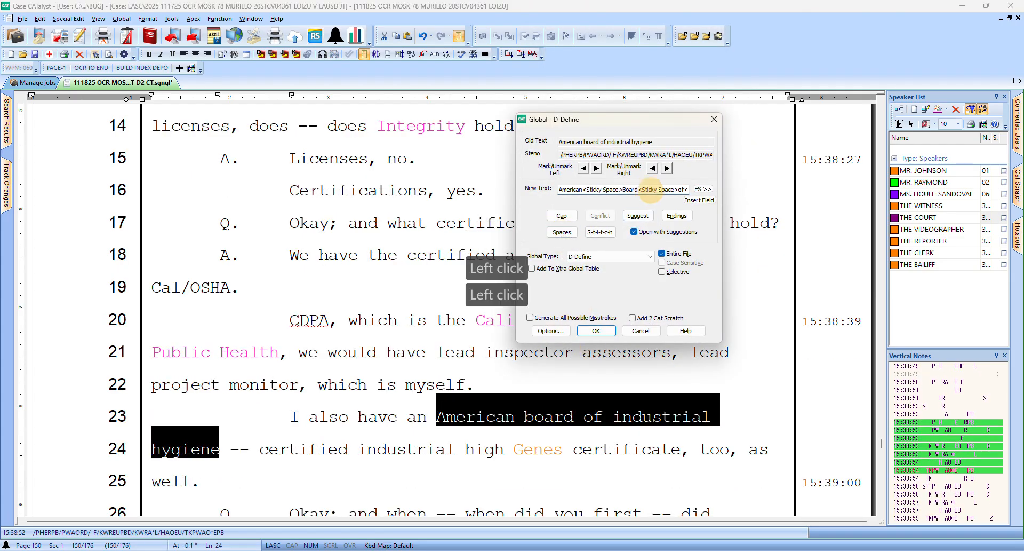
pyautogui.press('End')
pyautogui.press('Left')
pyautogui.press('Left')
pyautogui.press('Left')
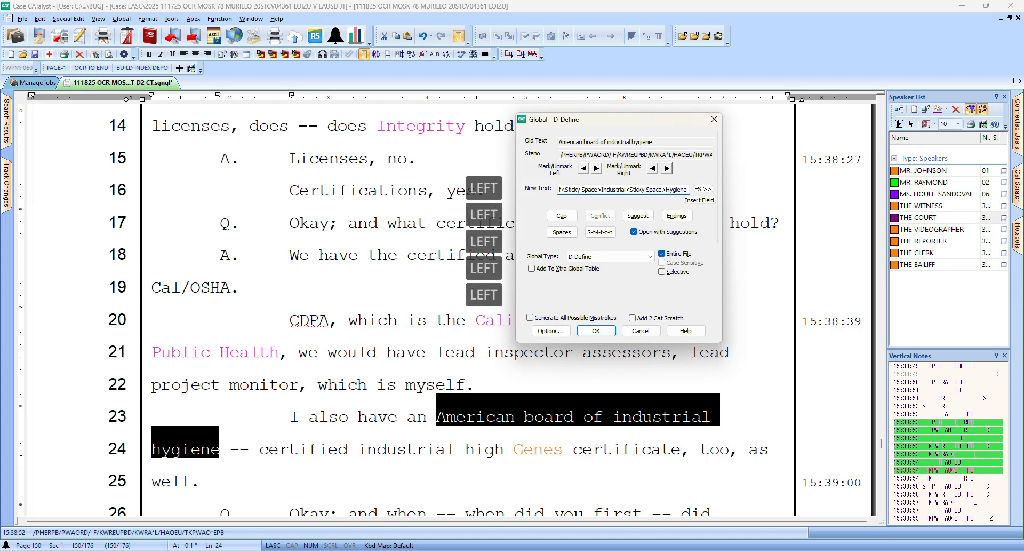
pyautogui.press('BackSpace')
pyautogui.press('Return')
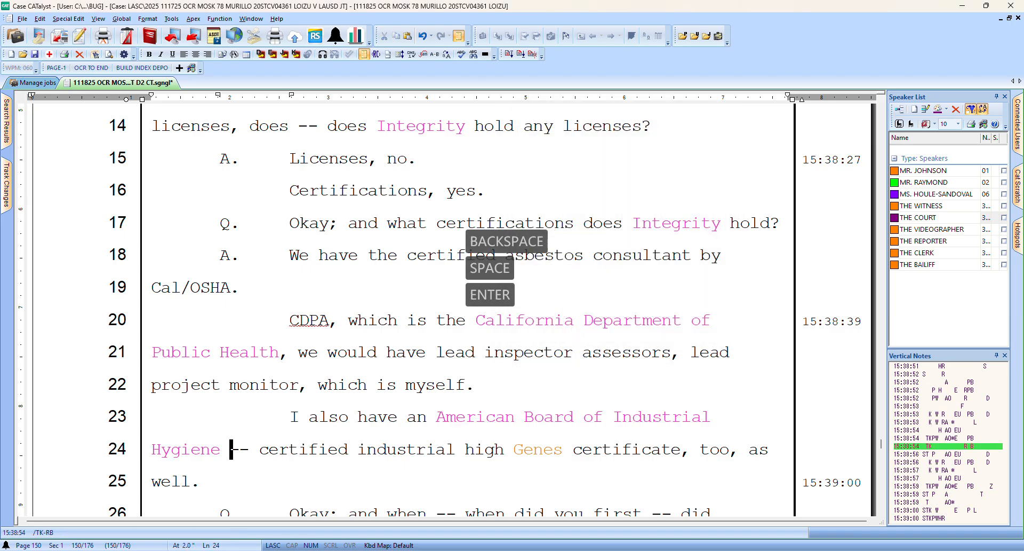
# D-Define the misstroke "high Genes" on line 24 of page 150 as "hygienes", accepting the suggested spelling correction
pyautogui.press('Right')
pyautogui.press('Right')
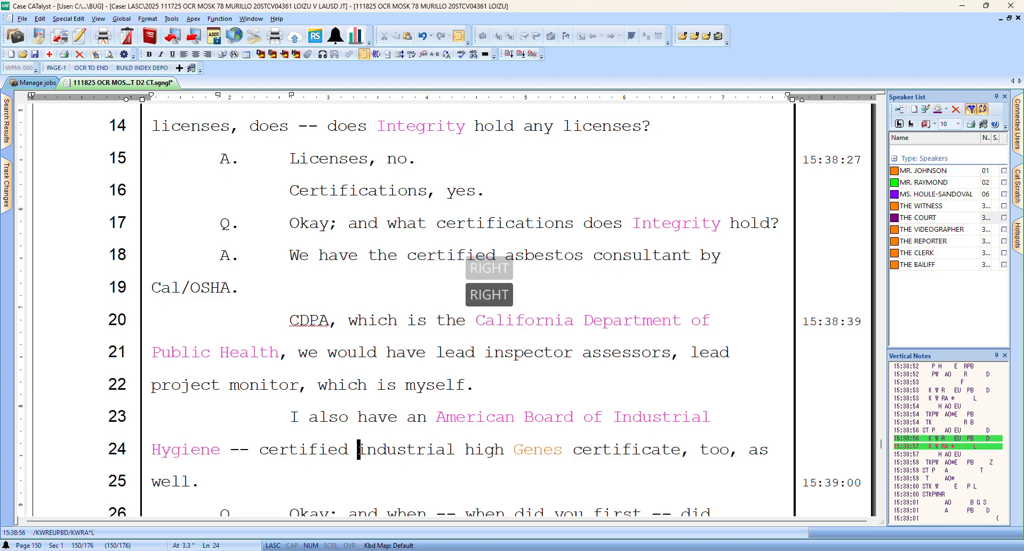
pyautogui.press('Left')
pyautogui.press('Left')
pyautogui.press('Right')
pyautogui.press('Right')
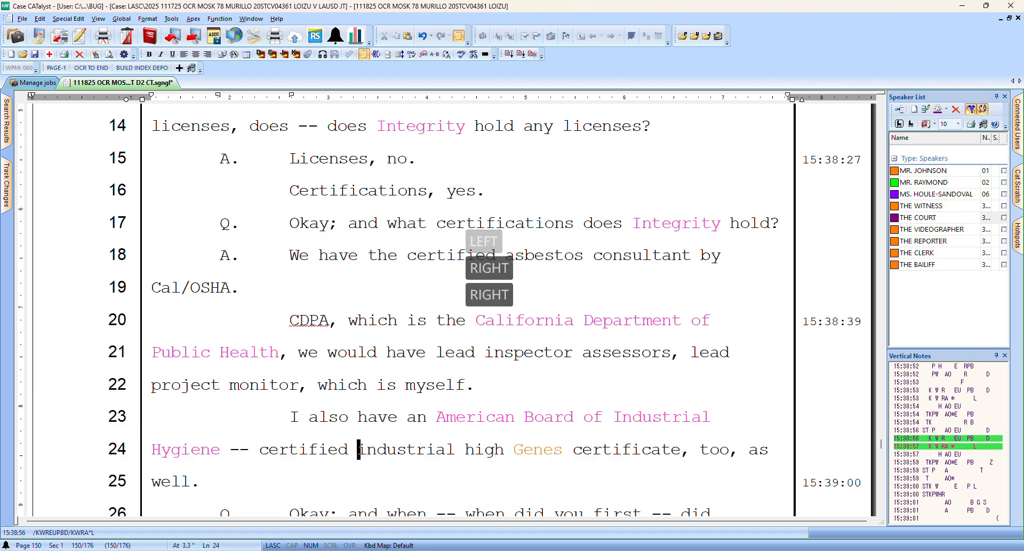
pyautogui.press('Right')
pyautogui.hotkey('ctrl', '[')
pyautogui.hotkey('ctrl', '[')
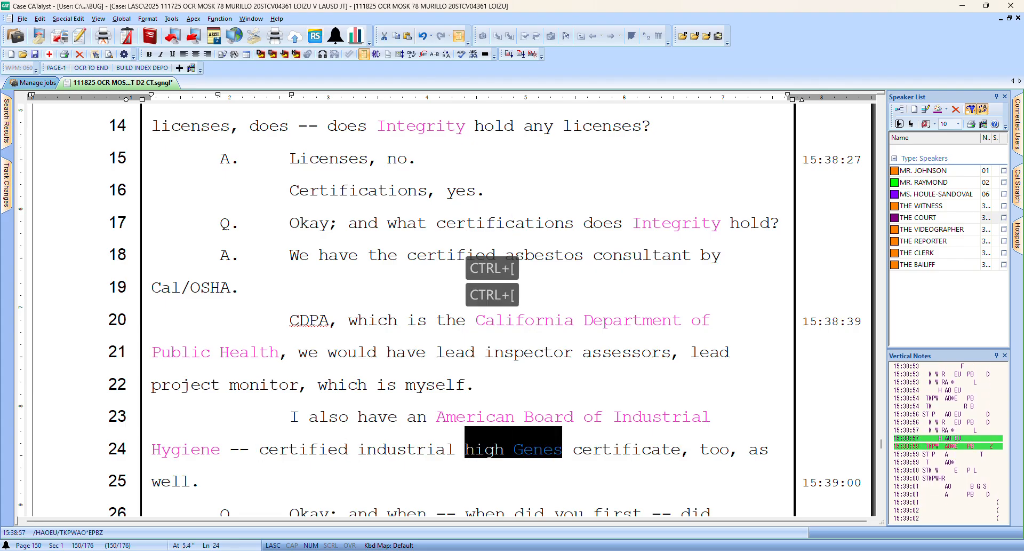
pyautogui.hotkey('ctrl', 'd')
pyautogui.write('hygene')
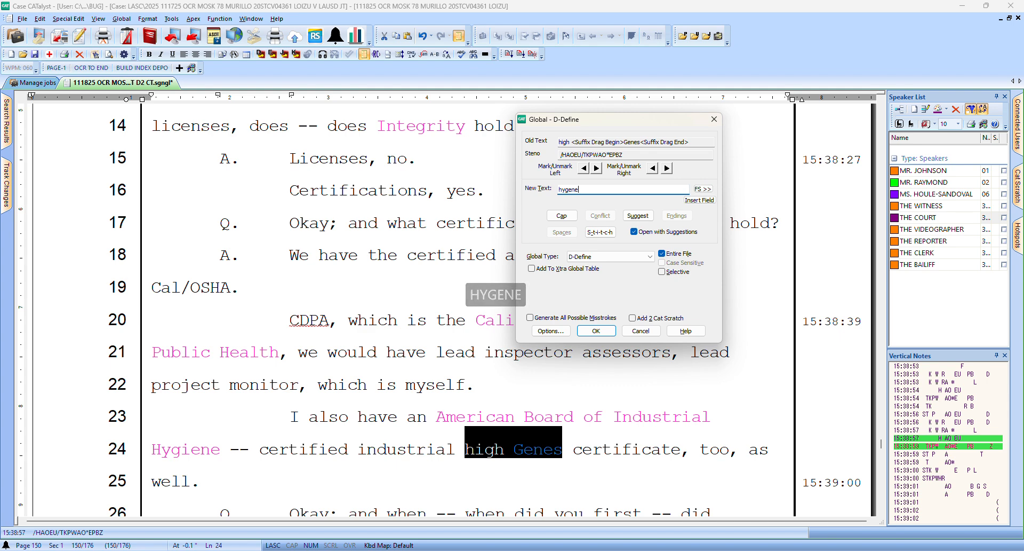
pyautogui.press('Return')
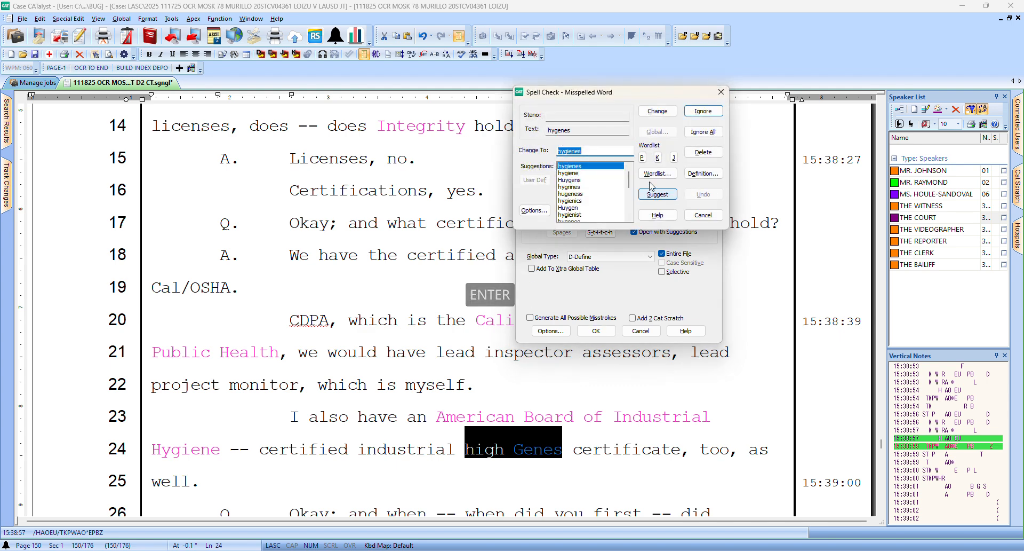
pyautogui.click(658, 111)
# Select "certified industrial hygienes" on line 24 and search the web for that phrase
pyautogui.press('Left')
pyautogui.press('Left')
pyautogui.press('Left')
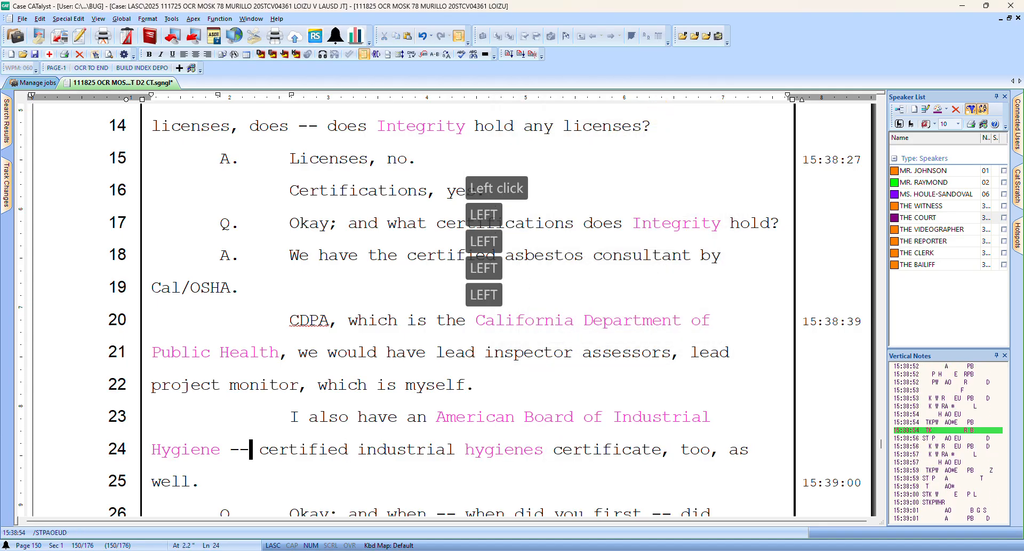
pyautogui.press('Right')
pyautogui.hotkey('ctrl', '[')
pyautogui.hotkey('ctrl', '[')
pyautogui.hotkey('ctrl', '[')
pyautogui.hotkey('ctrl', 'd')
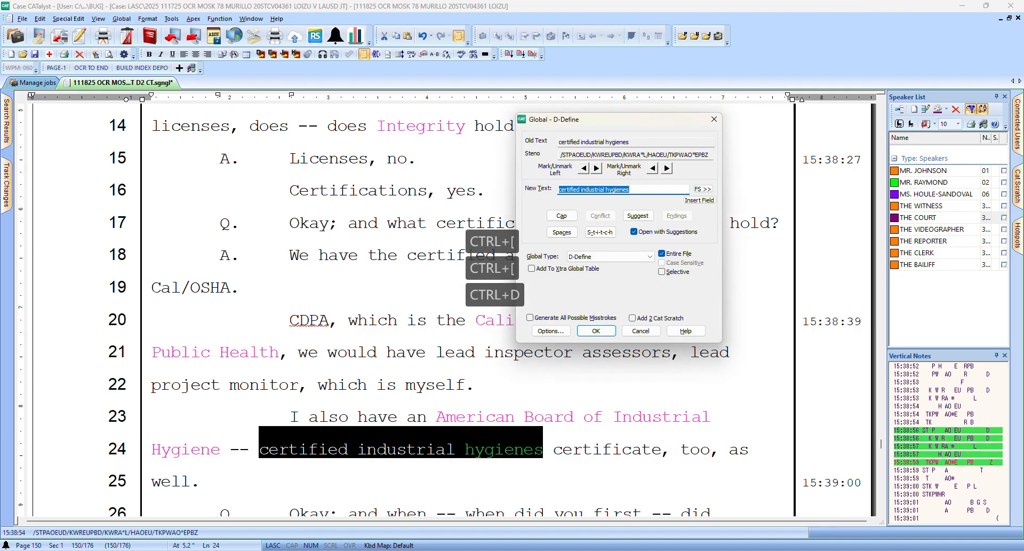
pyautogui.press('Escape')
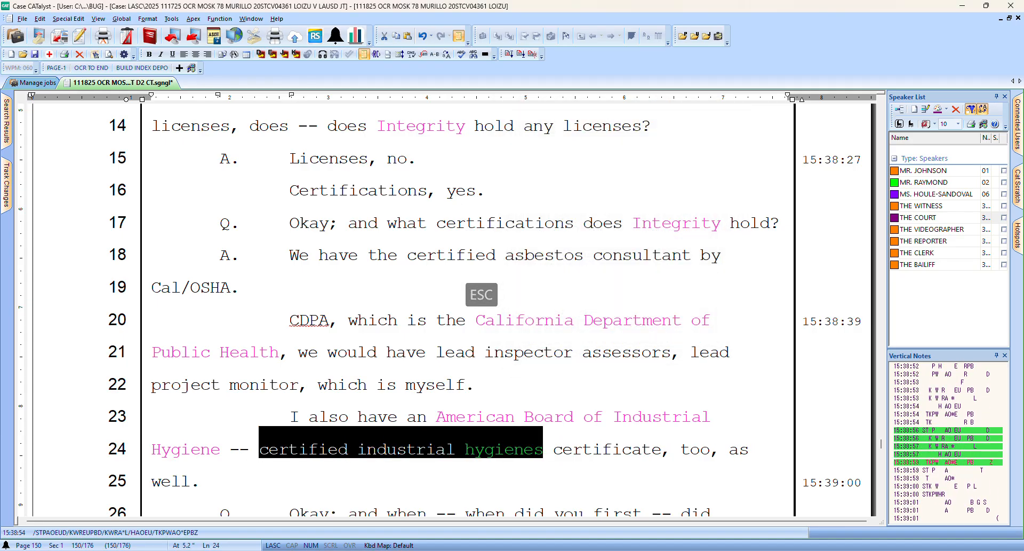
pyautogui.rightClick(416, 163)
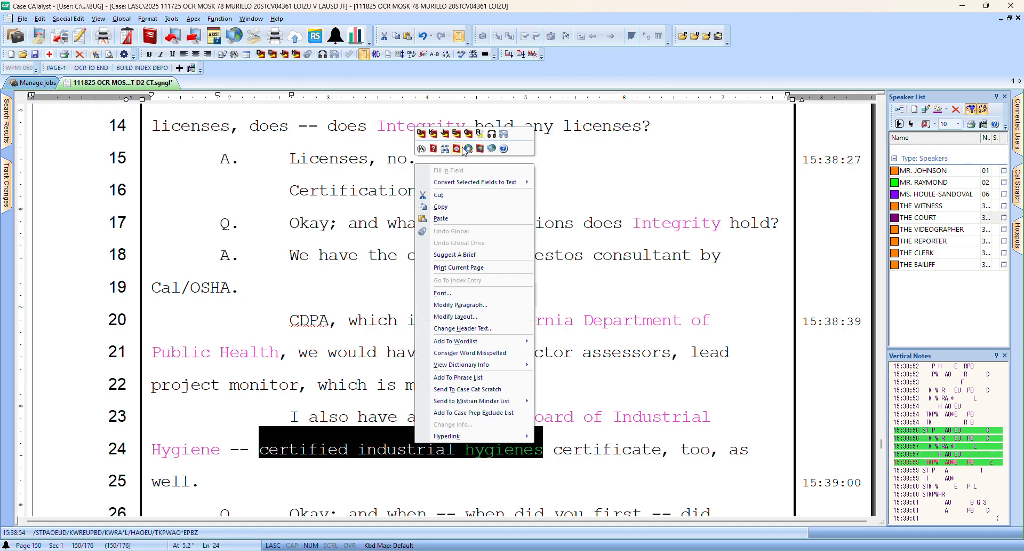
pyautogui.click(470, 150)
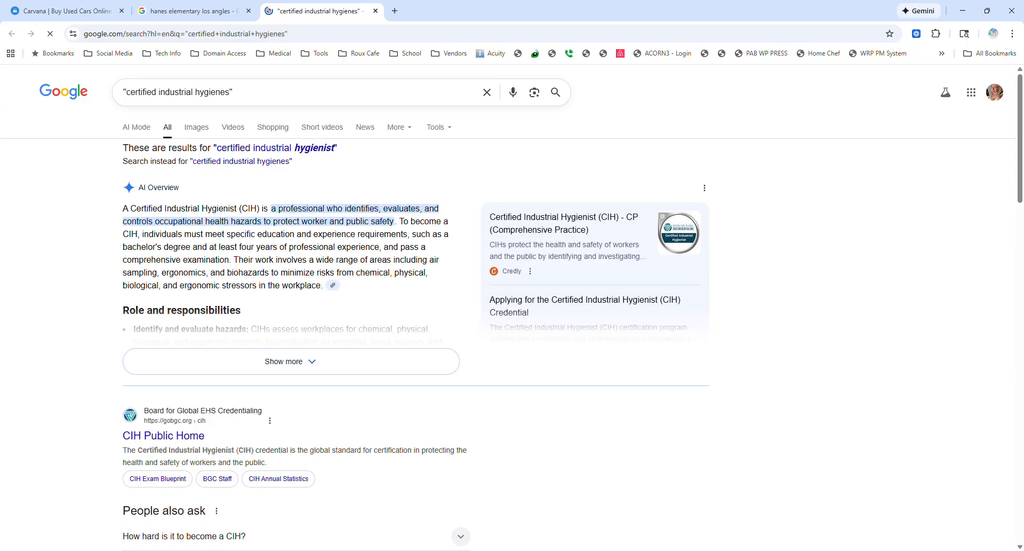
# Copy the term "Certified Industrial Hygienist" from the AI Overview in the search results
pyautogui.moveTo(238, 208); pyautogui.dragTo(130, 208)
pyautogui.rightClick(141, 210)
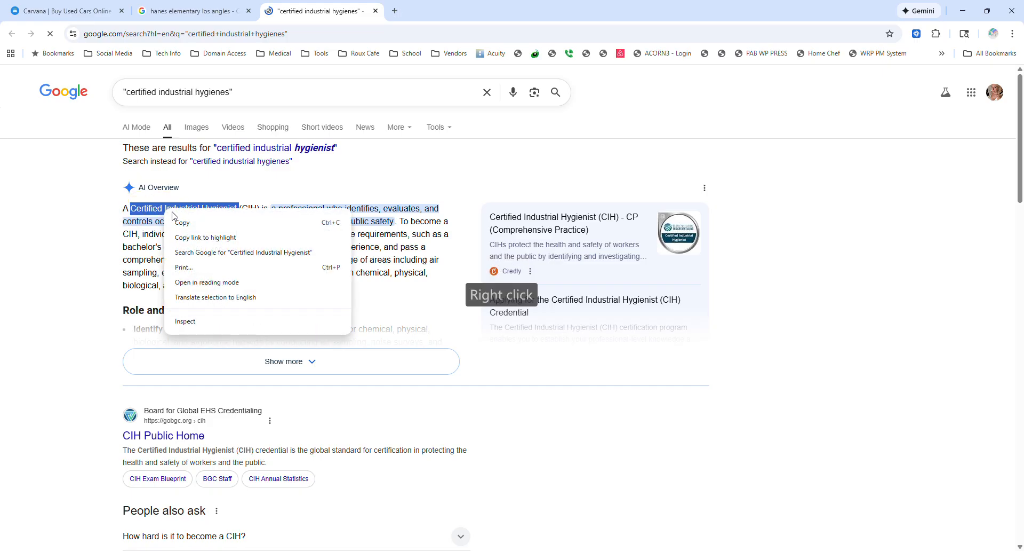
pyautogui.click(160, 219)
# Return to Case CATalyst and D-Define the selected phrase as the copied "Certified Industrial Hygienist" with sticky spaces and no trailing space
pyautogui.moveTo(97, 548)
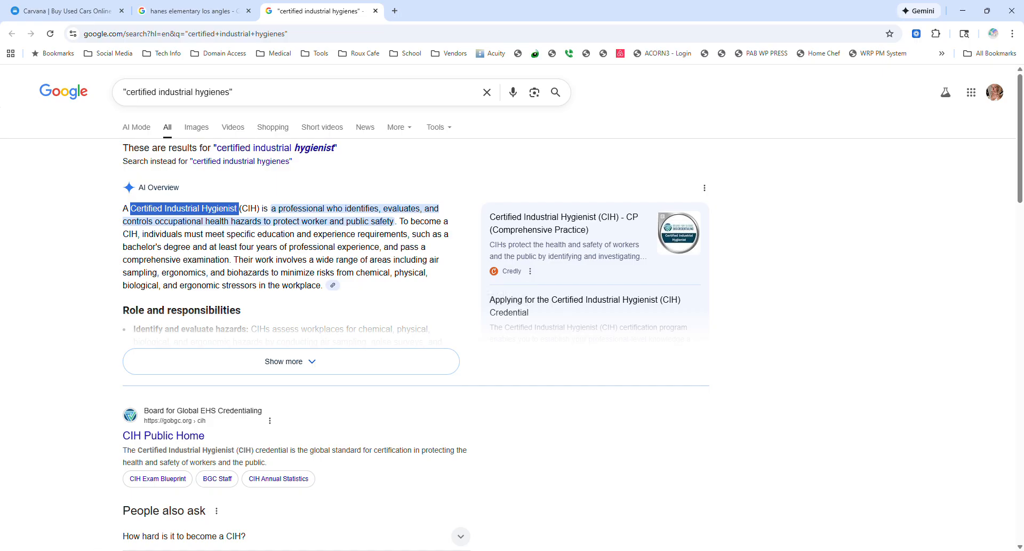
pyautogui.click(97, 549)
pyautogui.hotkey('ctrl', 'd')
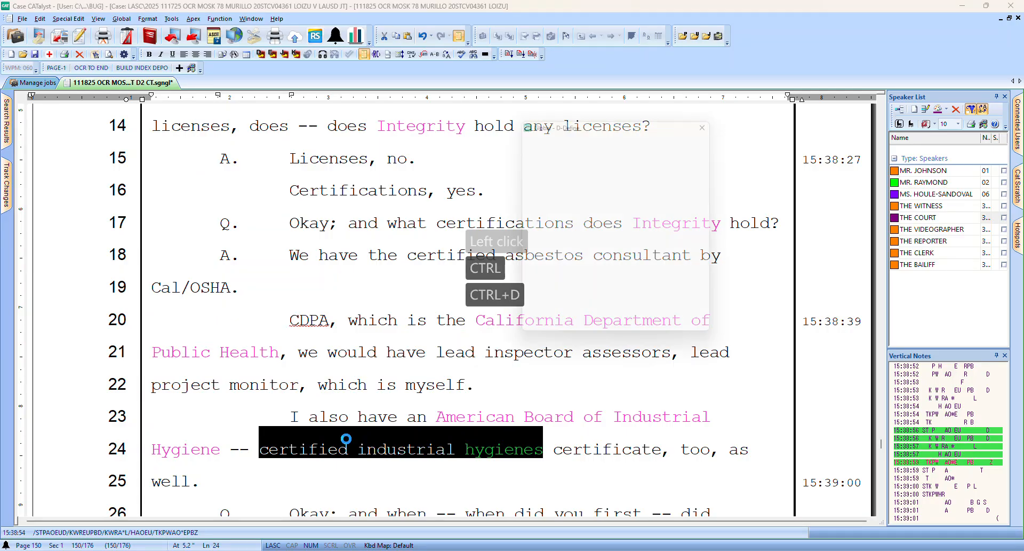
pyautogui.hotkey('ctrl', 'v')
pyautogui.press('BackSpace')
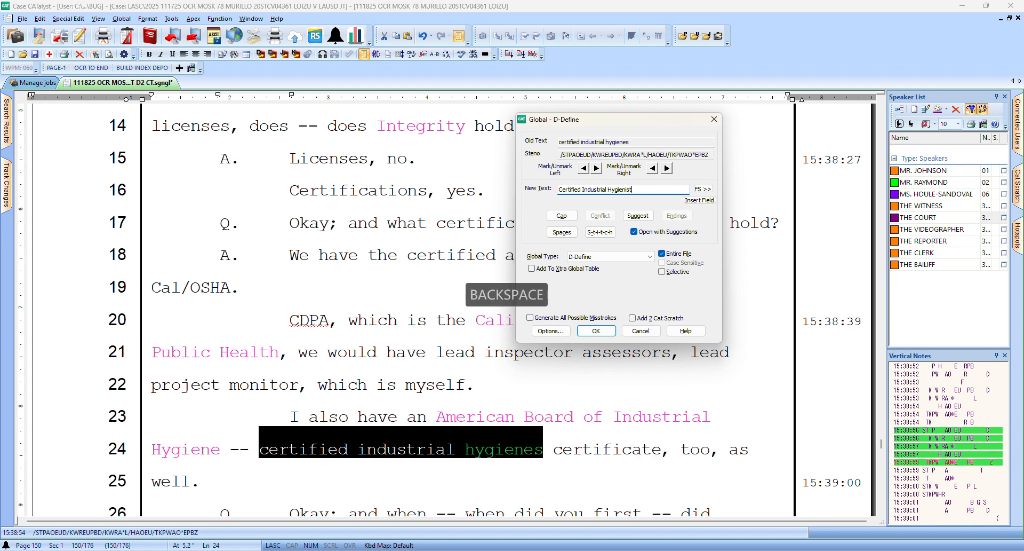
pyautogui.click(562, 232)
pyautogui.click(598, 331)
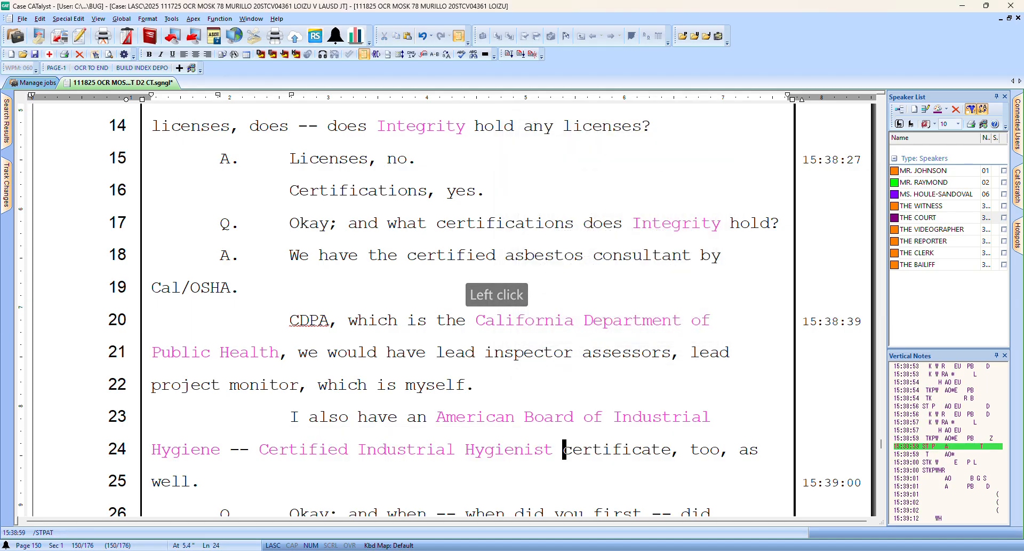
# K-Define "integrity" on line 27 of page 150 as the capitalized "Integrity"
pyautogui.press('Down')
pyautogui.press('Down')
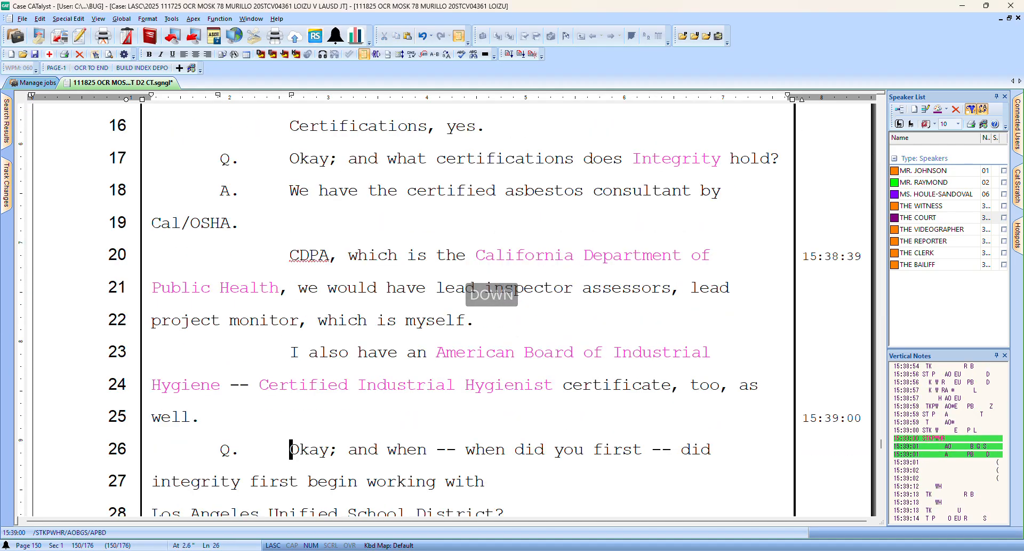
pyautogui.press('Down')
pyautogui.hotkey('ctrl', 'Left')
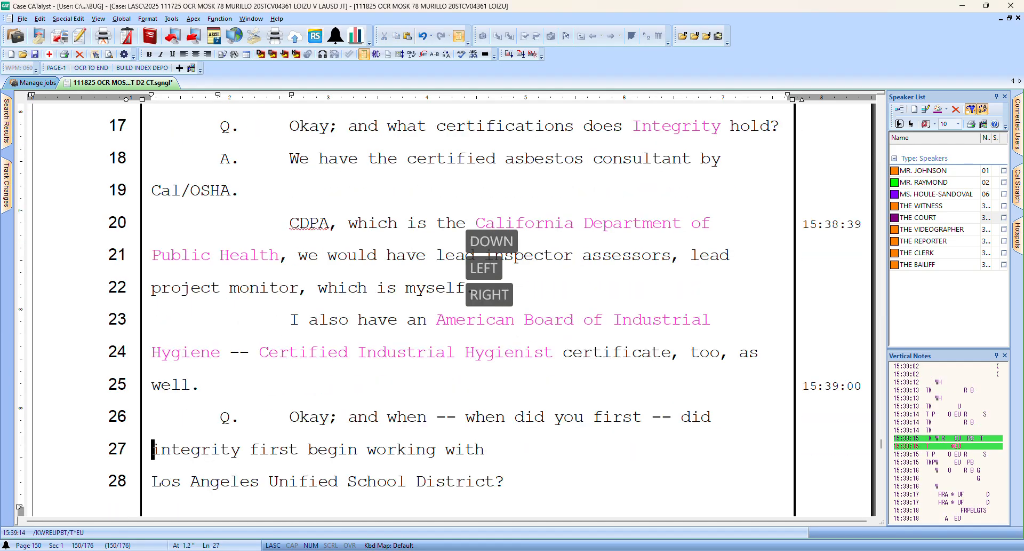
pyautogui.hotkey('ctrl', 'shift', 'Right')
pyautogui.hotkey('ctrl', 'k')
pyautogui.press('space')
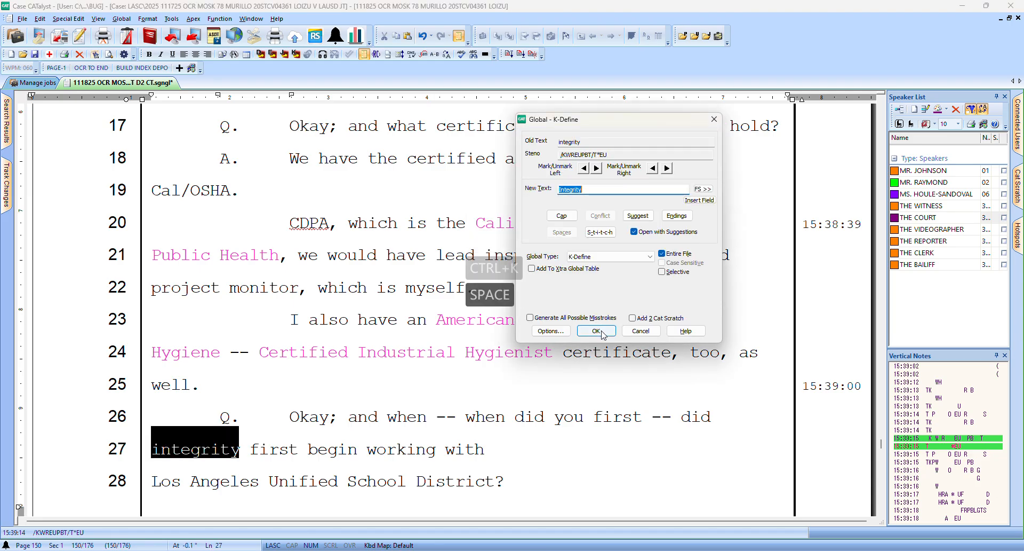
pyautogui.click(601, 326)
# Proofread from line 28 of page 150 through line 8 of page 151 against the steno notes
pyautogui.press('Down')
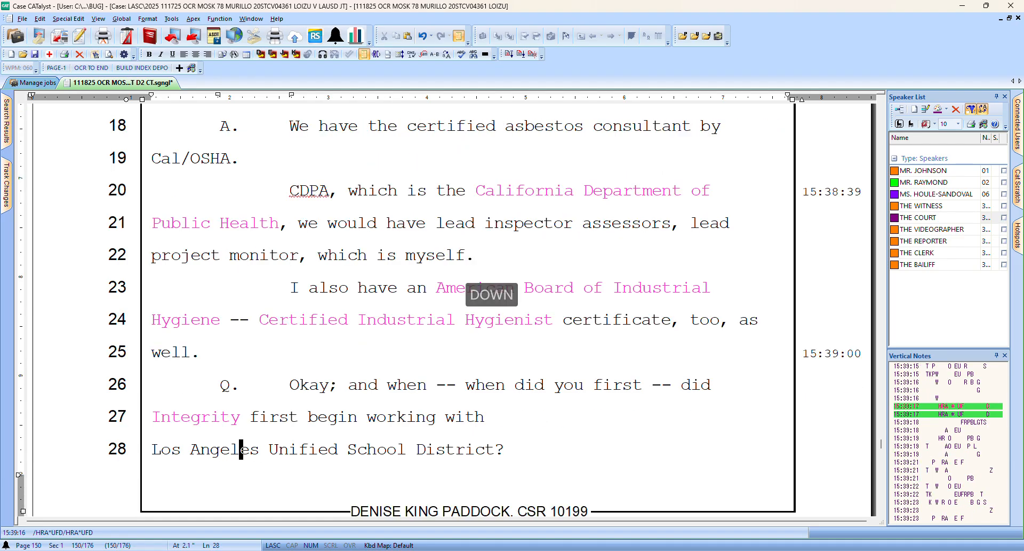
pyautogui.press('Left')
pyautogui.press('Left')
pyautogui.press('Left')
pyautogui.press('Right')
pyautogui.press('Right')
pyautogui.press('Left')
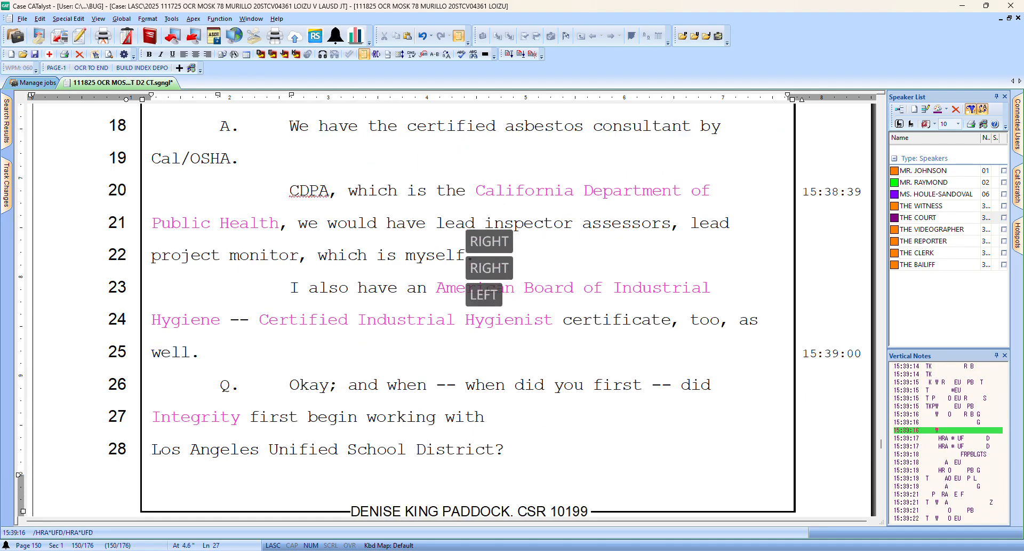
pyautogui.press('Down')
pyautogui.press('Down')
pyautogui.press('Down')
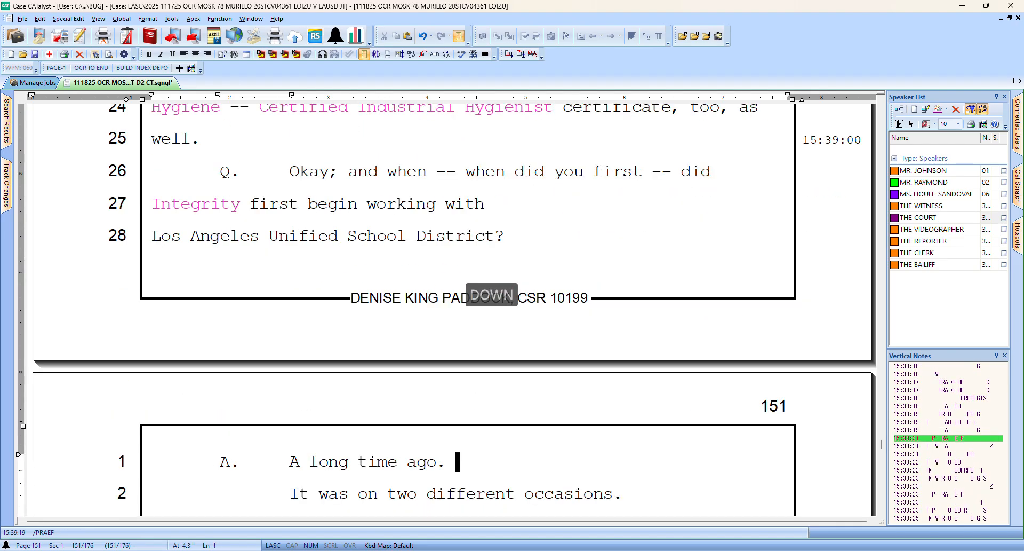
pyautogui.press('Down')
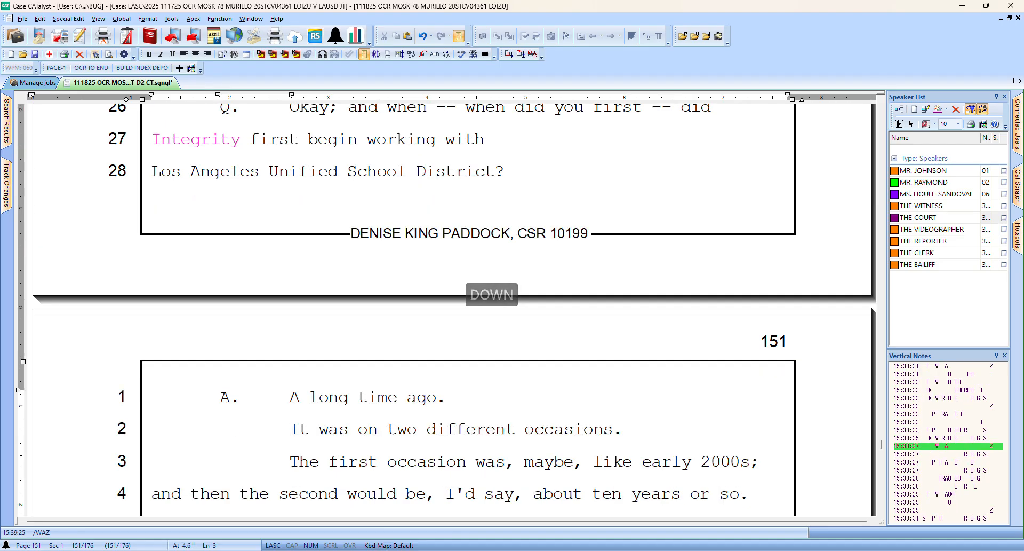
pyautogui.press('Down')
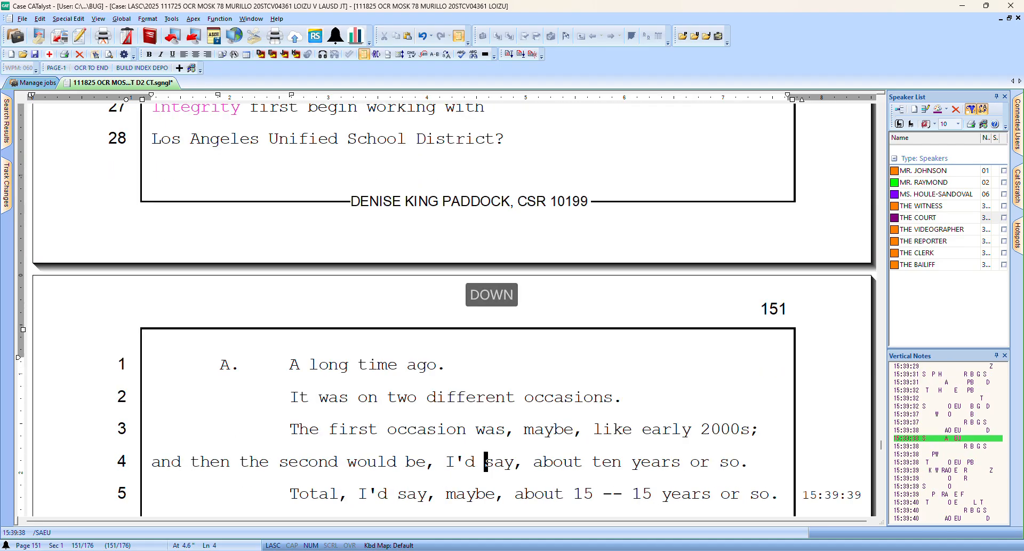
pyautogui.press('Down')
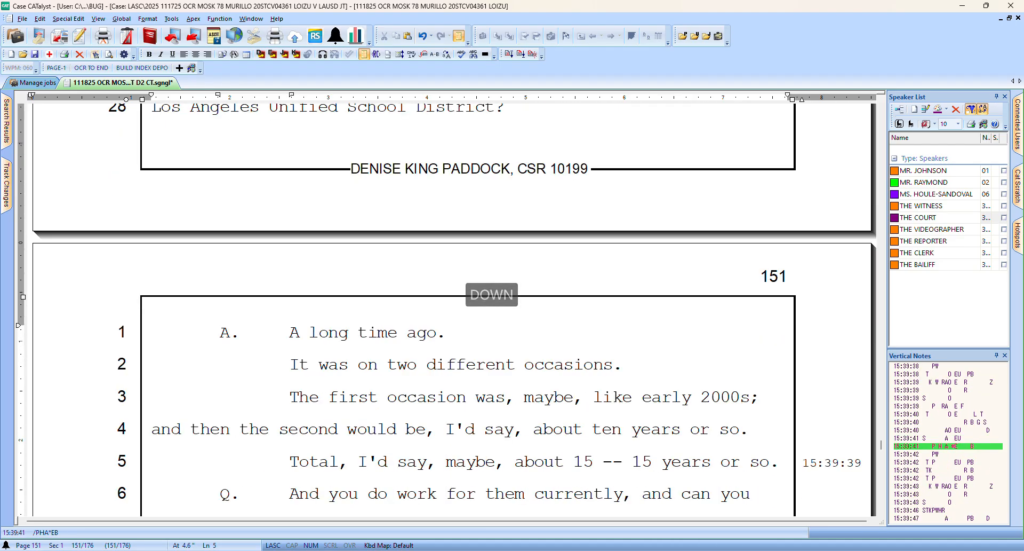
pyautogui.press('Down')
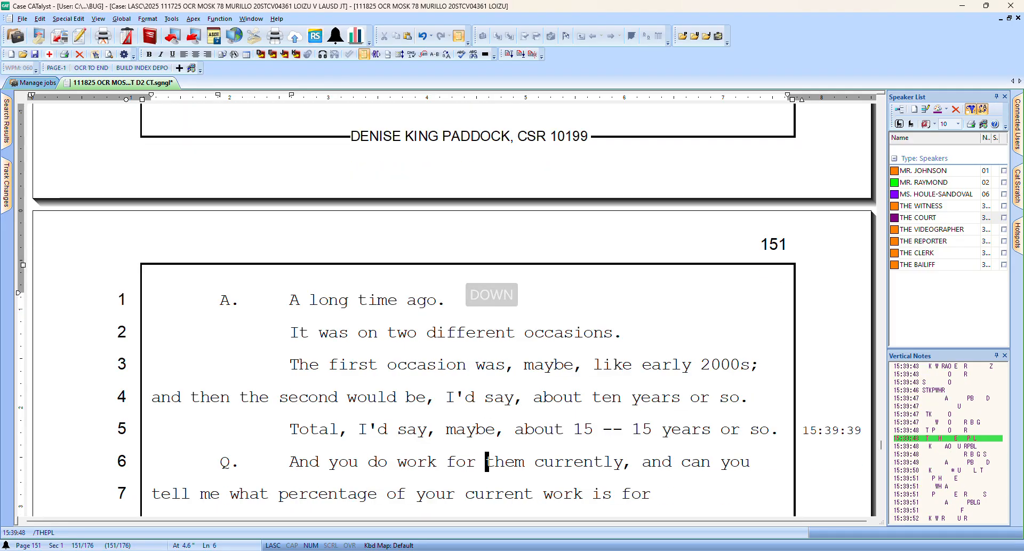
pyautogui.press('Down')
pyautogui.press('Down')
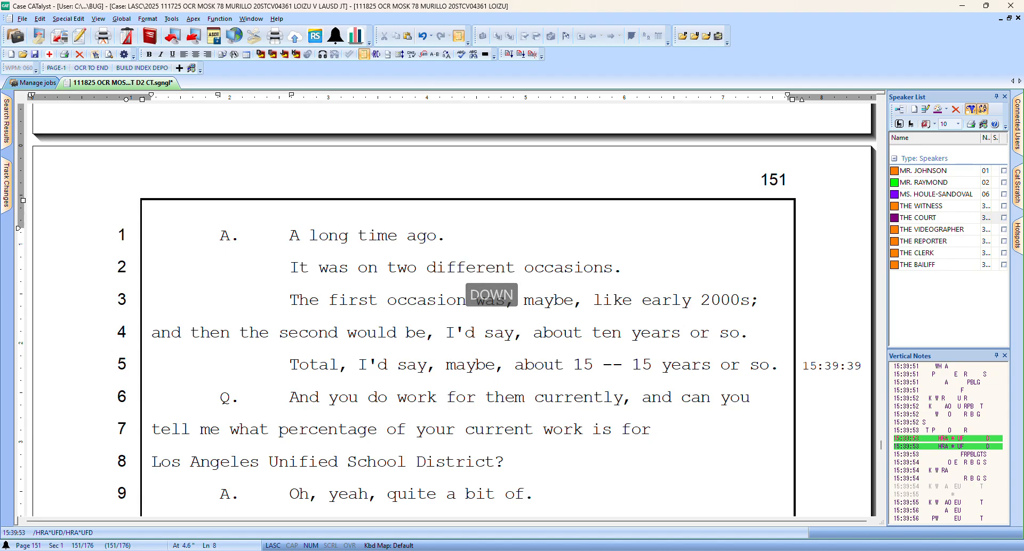
# Re-enter the question mark after "Los Angeles Unified School District" on line 8 of page 151
pyautogui.press('Right')
pyautogui.write('.')
pyautogui.write('?')
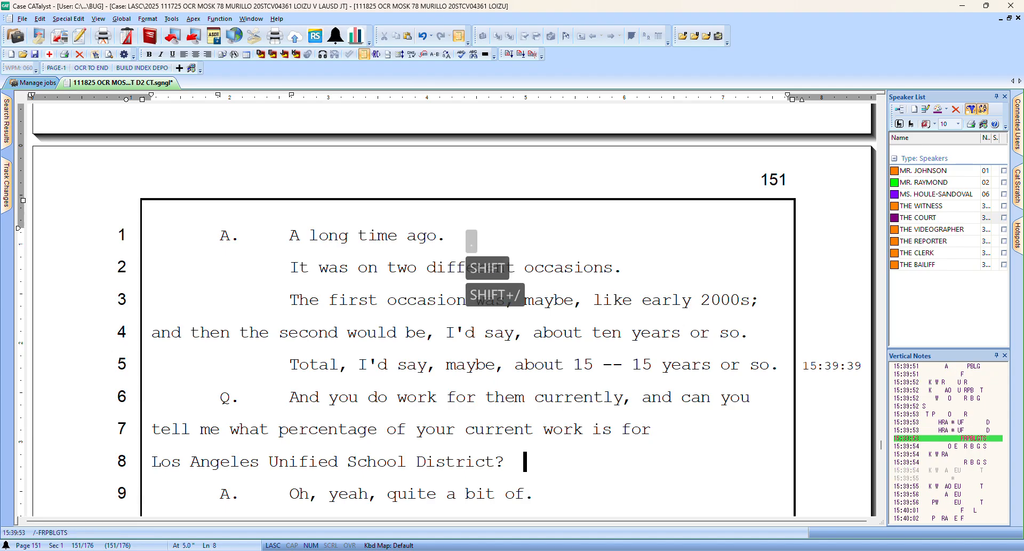
# Play back the audio from line 9 of page 151 and delete "of" after "quite a bit"
pyautogui.press('Down')
pyautogui.press('Down')
pyautogui.press('Down')
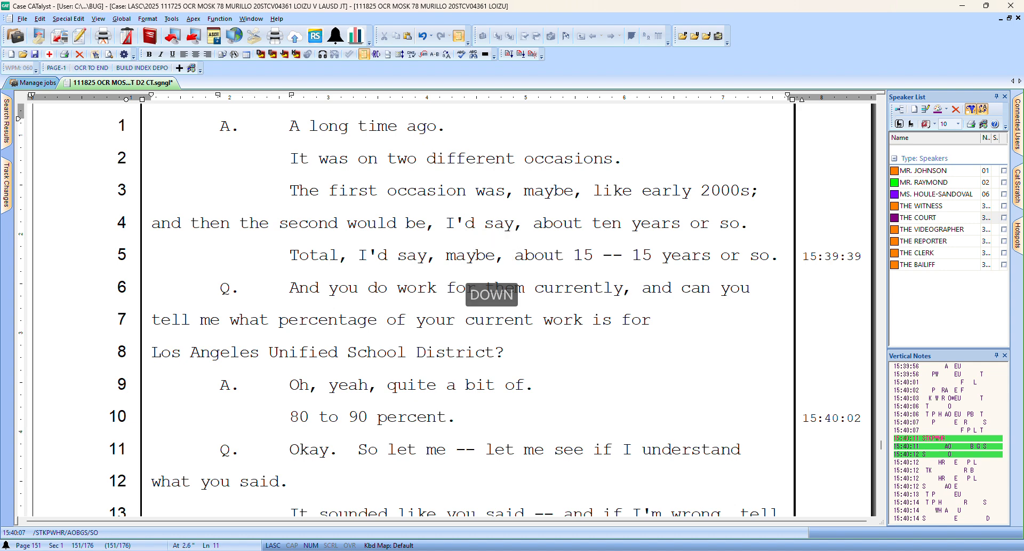
pyautogui.press('Up')
pyautogui.press('Up')
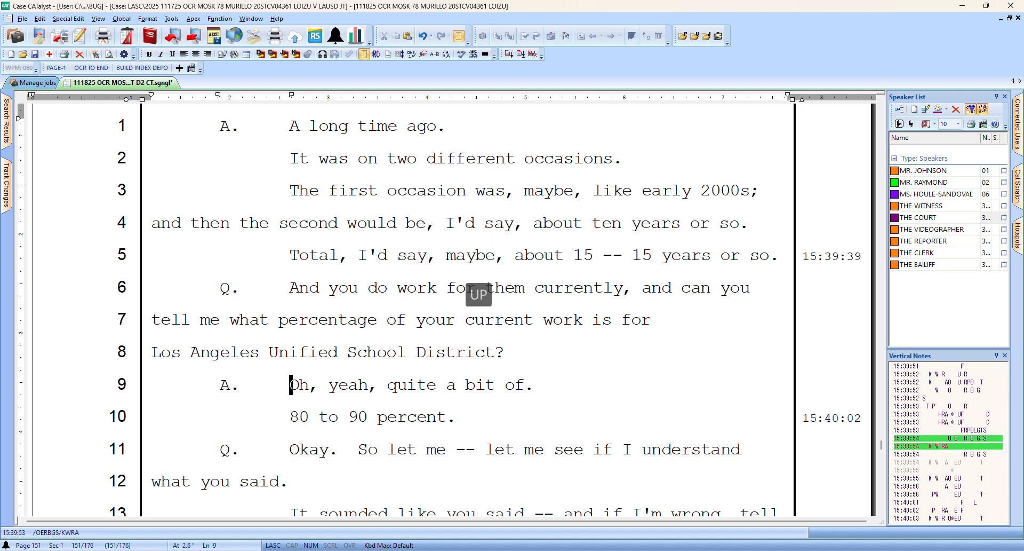
pyautogui.press('[')
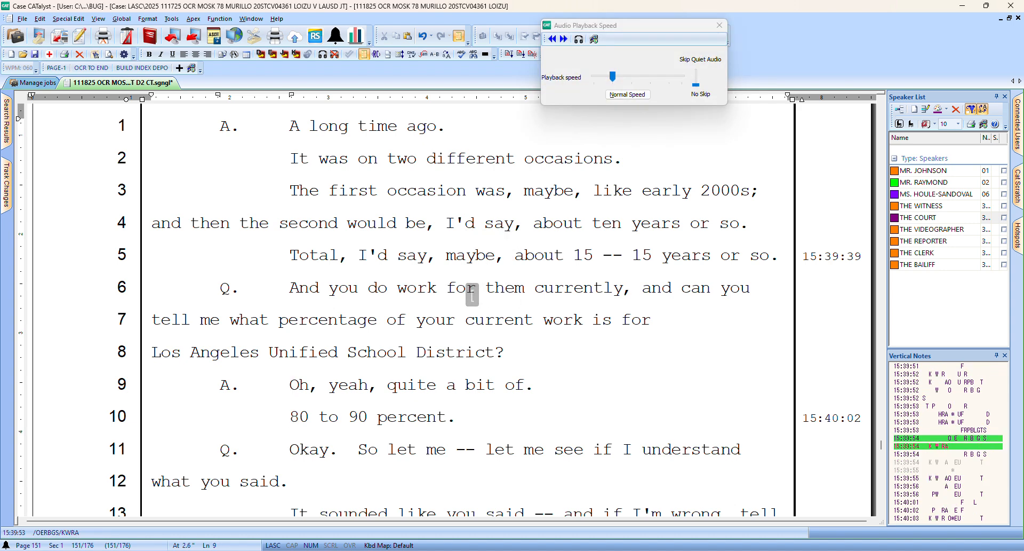
pyautogui.press('Right')
pyautogui.press('Right')
pyautogui.press('Right')
pyautogui.press('Right')
pyautogui.press('Right')
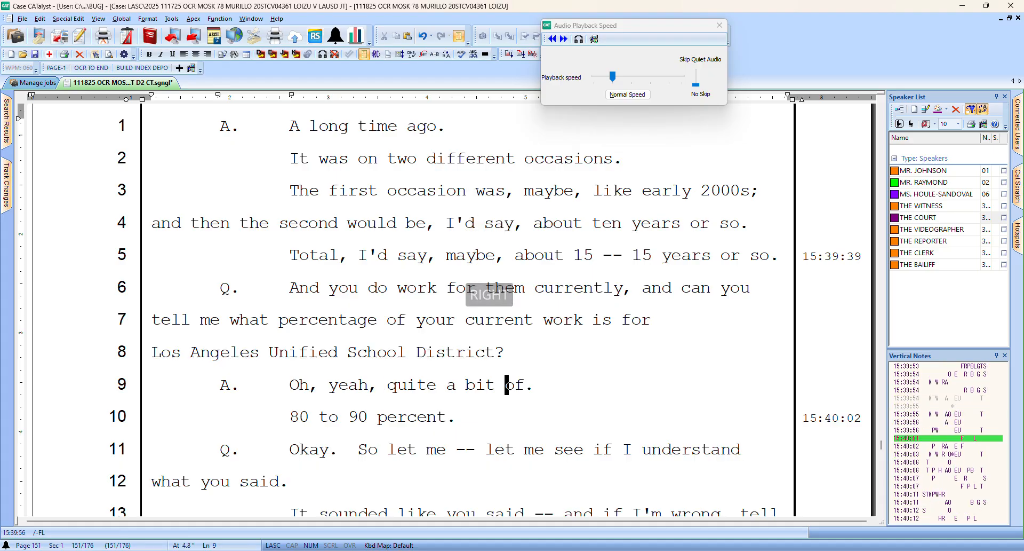
pyautogui.hotkey('ctrl', 'Delete')
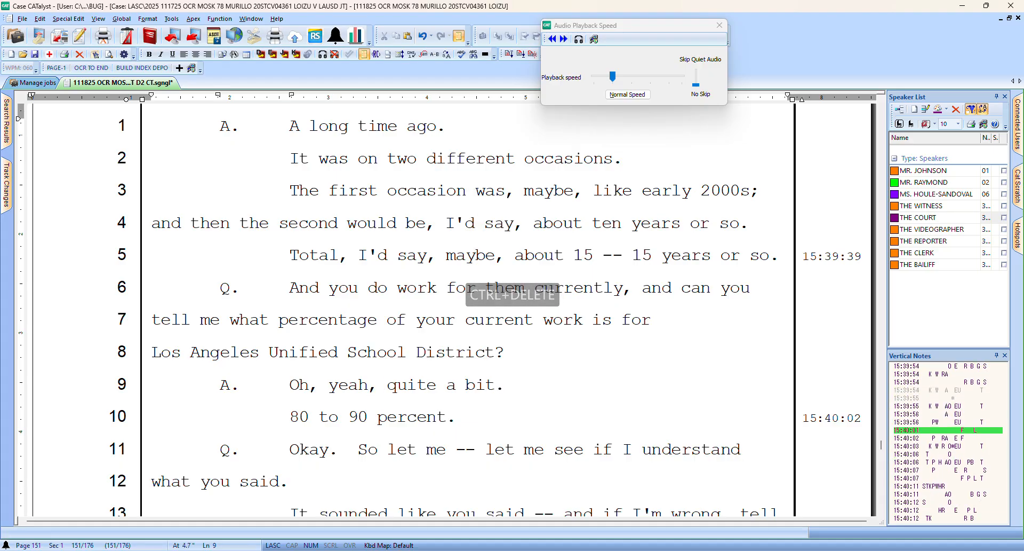
# Replace "80" at the start of line 10 with the word "Eighty"
pyautogui.press('Right')
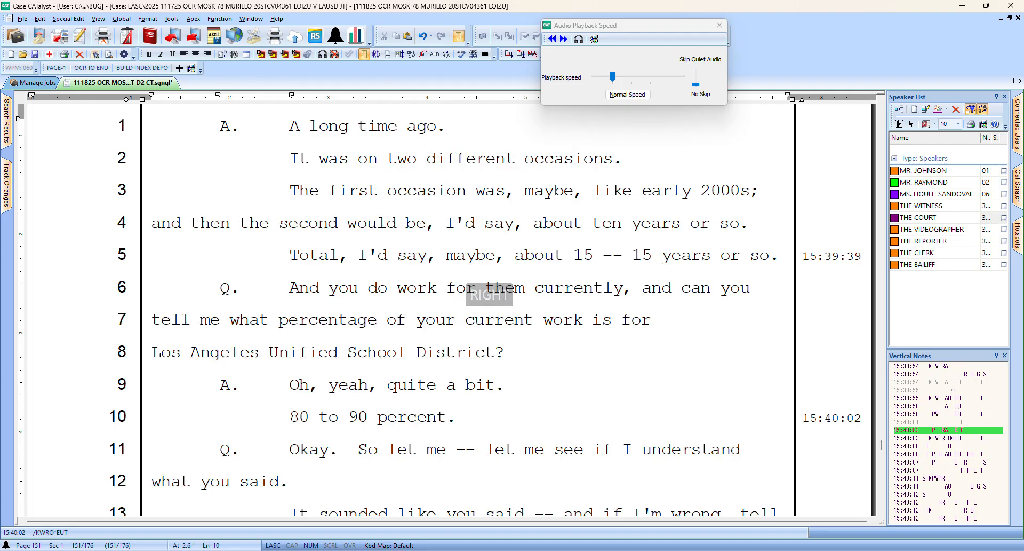
pyautogui.press('ctrl')
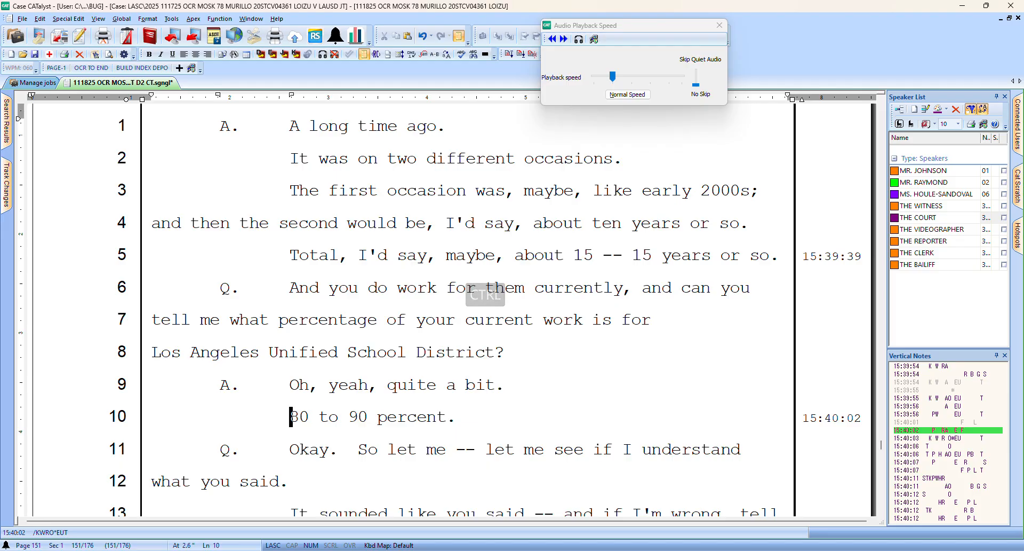
pyautogui.hotkey('ctrl', 'shift', 'Right')
pyautogui.write('Eighty')
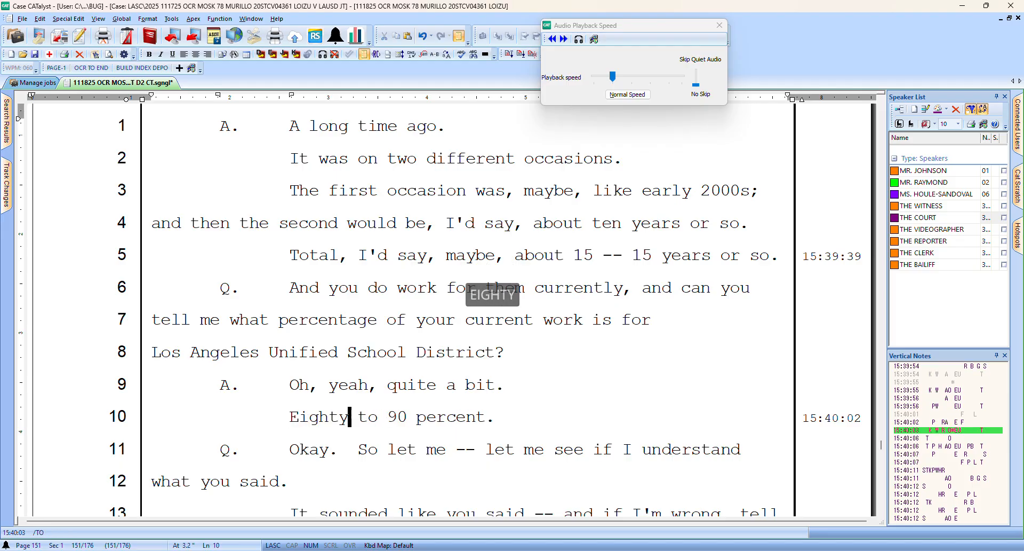
# Replace the question mark after "tell me" on line 14 with an interruption dash
pyautogui.press('Down')
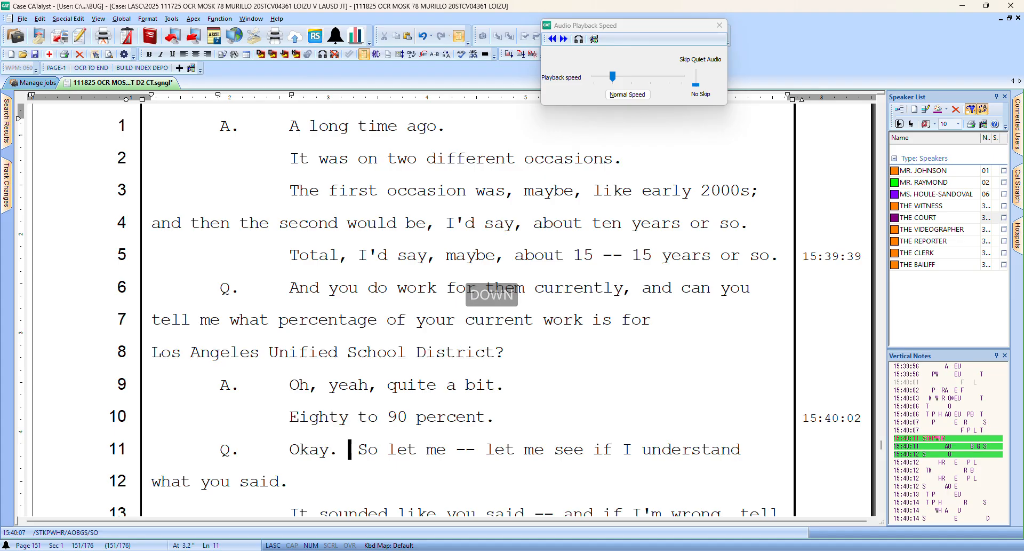
pyautogui.press('Up')
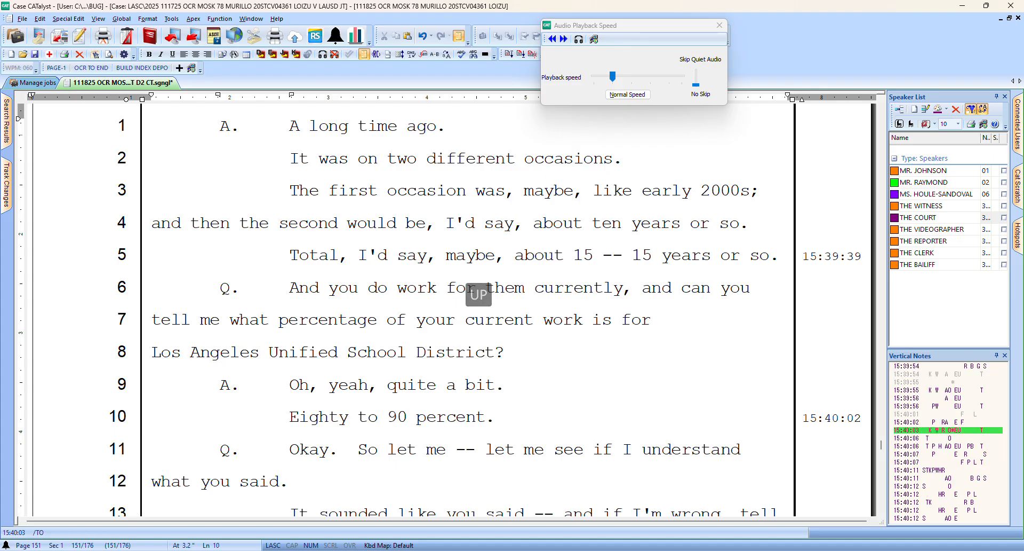
pyautogui.press('Down')
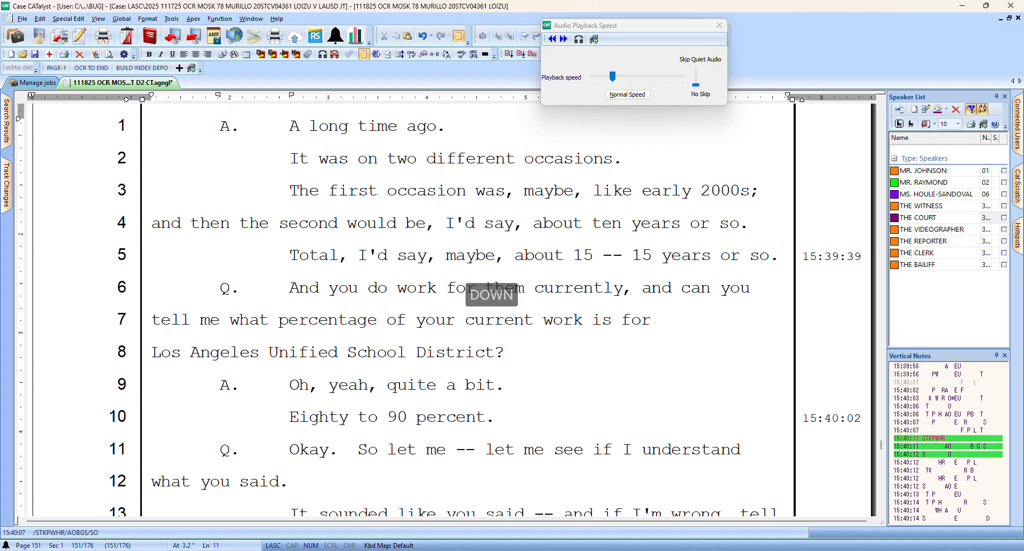
pyautogui.press('Down')
pyautogui.press('Down')
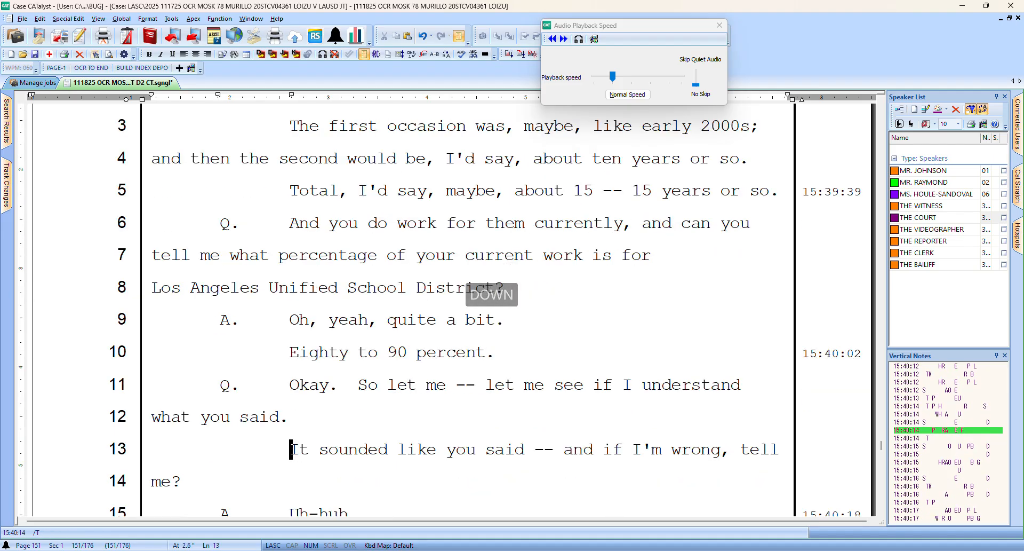
pyautogui.press('Down')
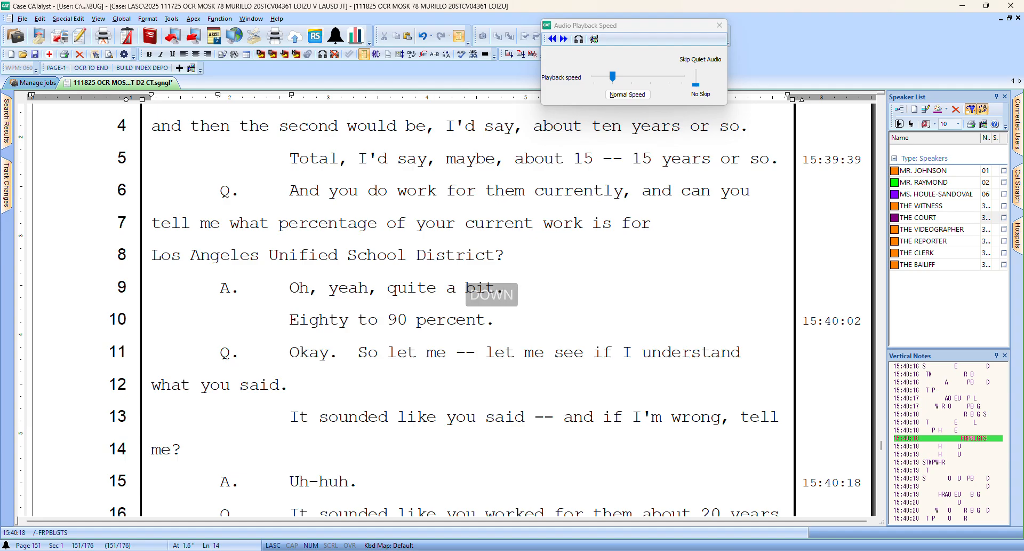
pyautogui.hotkey('ctrl', '/')
# Insert a dash at the start of the resumed question on line 16, before "it sounded like"
pyautogui.press('Down')
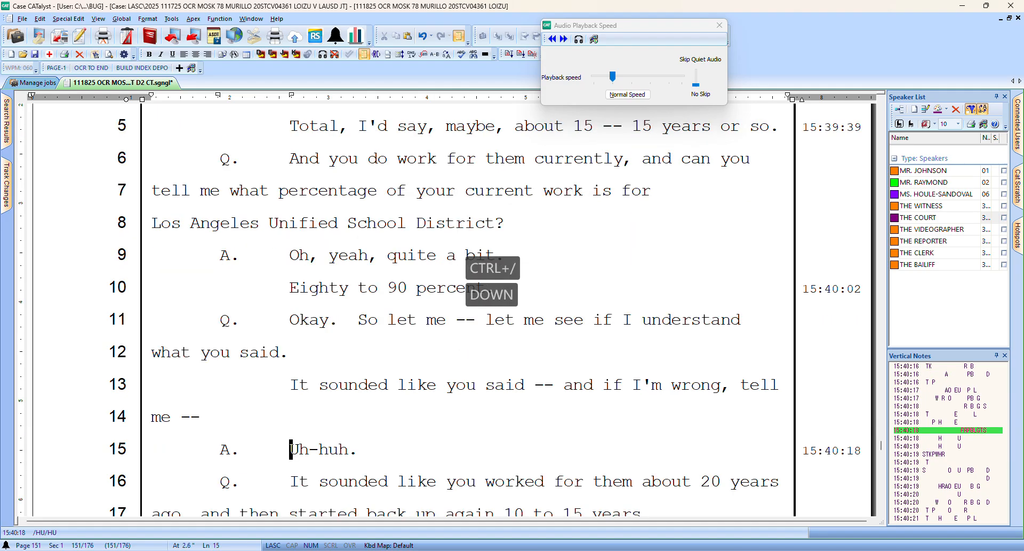
pyautogui.press('Down')
pyautogui.hotkey('ctrl', '/')
pyautogui.press('Right')
pyautogui.press('Right')
# Join "20" and "years" in the question on line 16 with a sticky space
pyautogui.press('Down')
pyautogui.press('Left')
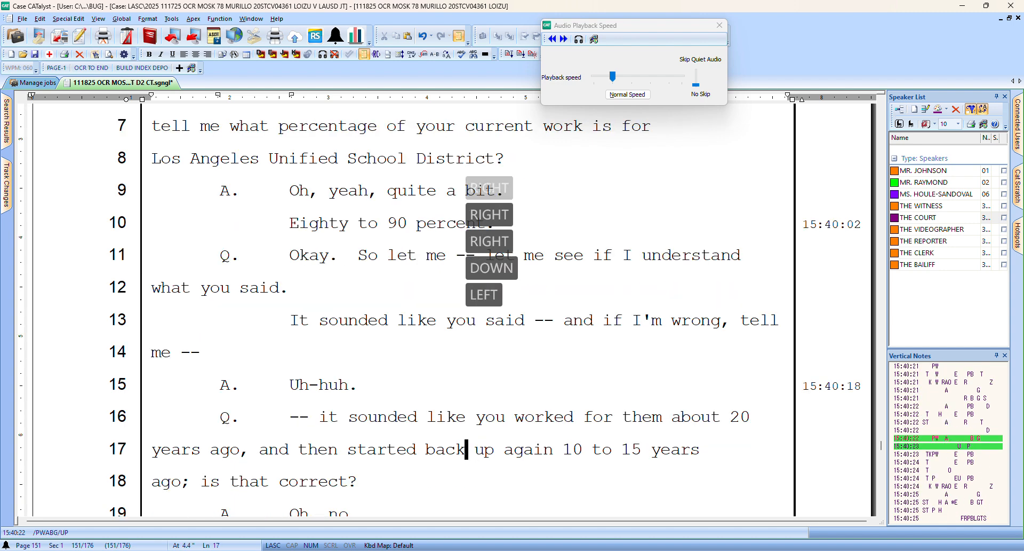
pyautogui.press('Left')
pyautogui.press('Left')
pyautogui.press('Left')
pyautogui.press('Left')
pyautogui.press('Left')
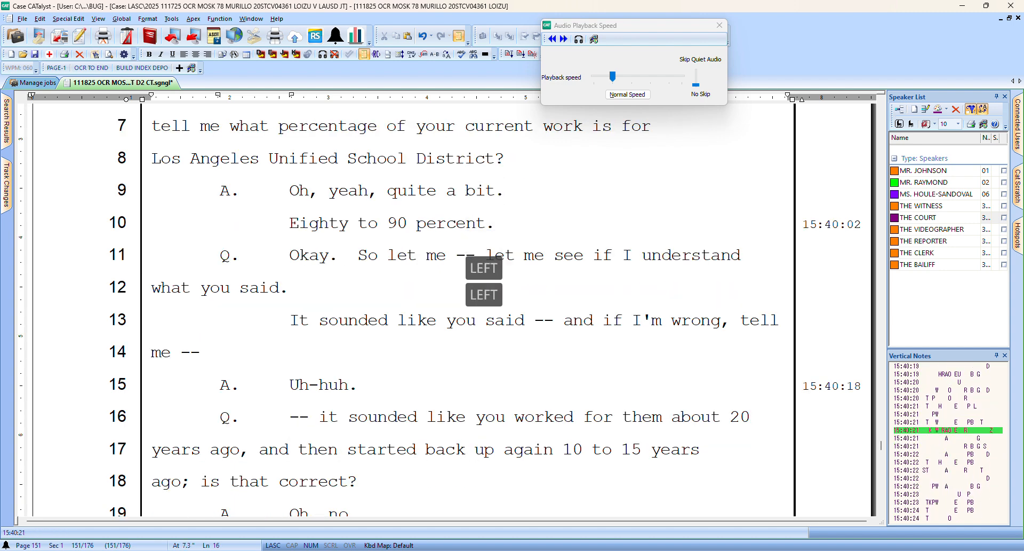
pyautogui.press('F4')
pyautogui.press('k')
# Extend the answer on line 19 to read "Oh, no, no, no."
pyautogui.press('Down')
pyautogui.press('Down')
pyautogui.press('Down')
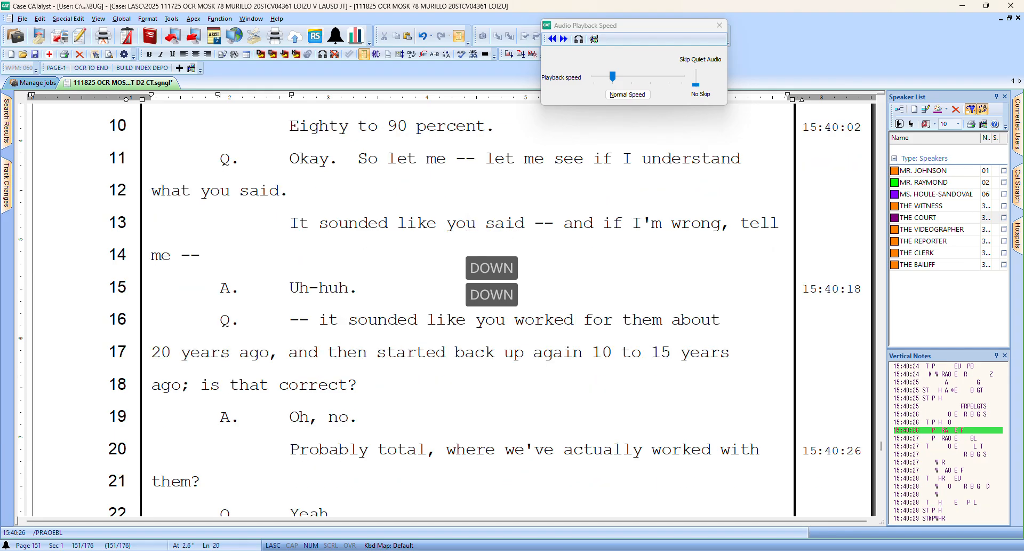
pyautogui.press('Left')
pyautogui.press('Left')
pyautogui.write('no, no.')
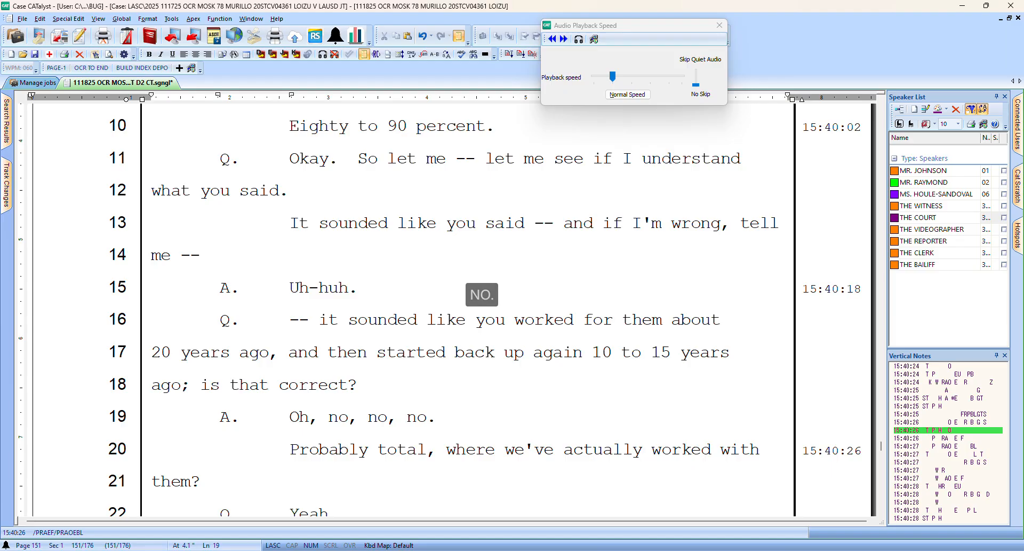
# Replace the question mark after "them" on line 21 with an interruption dash
pyautogui.press('Down')
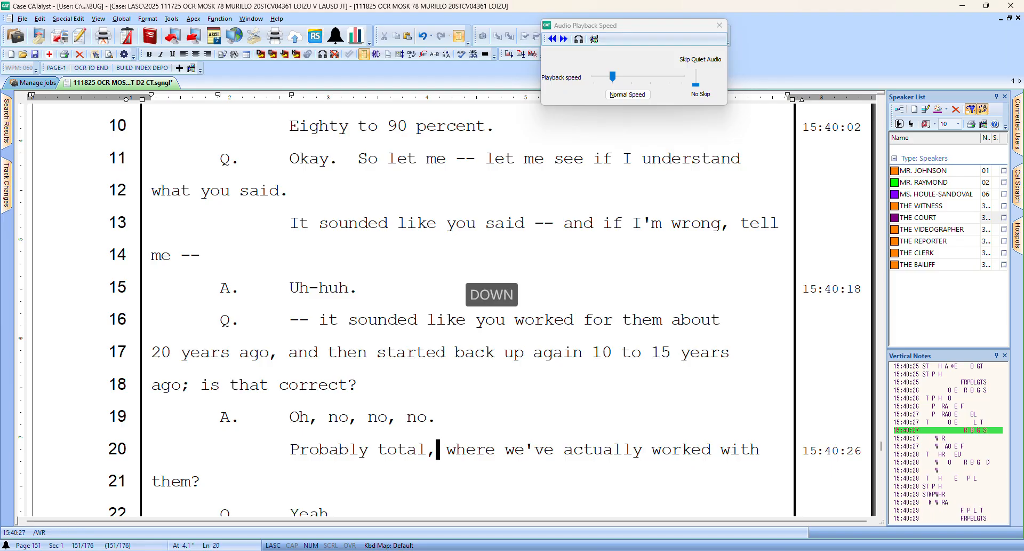
pyautogui.press('Right')
pyautogui.press('Right')
pyautogui.press('Down')
pyautogui.hotkey('ctrl', '/')
# Insert a dash at the start of the resumed answer on line 23, before "I'd say"
pyautogui.press('Down')
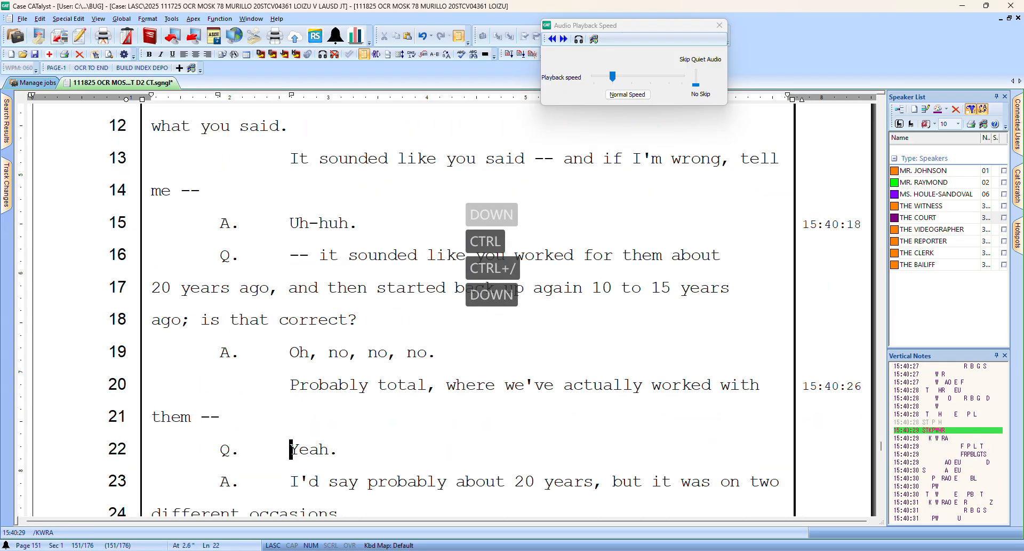
pyautogui.press('Down')
pyautogui.hotkey('ctrl', '/')
pyautogui.press('Right')
pyautogui.press('Right')
# Set off "probably" with commas on both sides on line 23
pyautogui.hotkey('ctrl', '[')
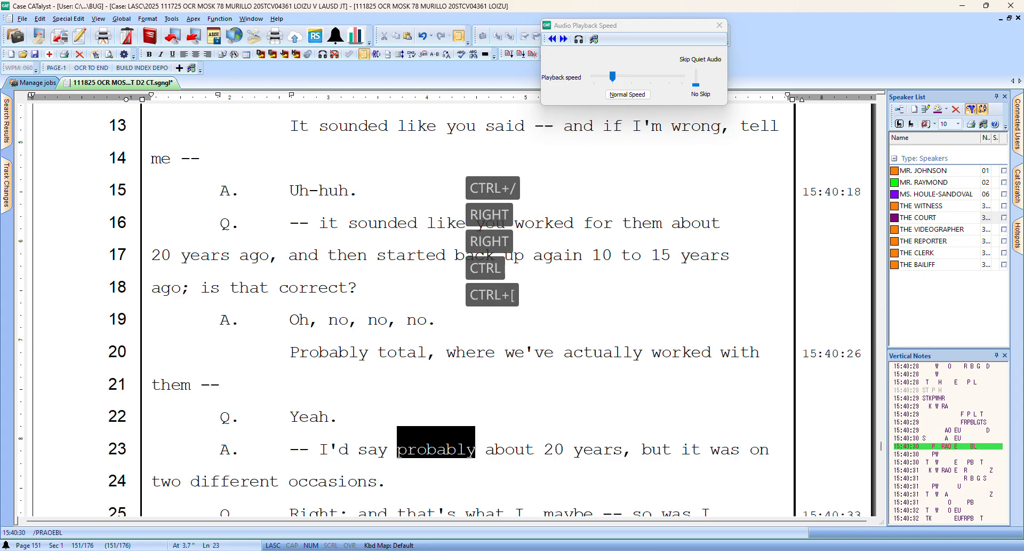
pyautogui.write(',')
pyautogui.press('Down')
pyautogui.press('Down')
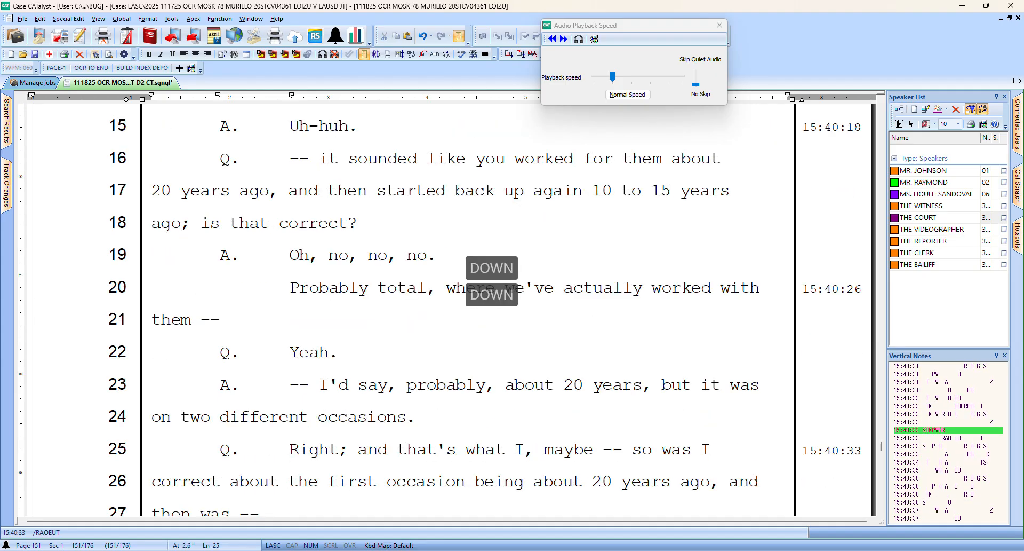
# Replace the comma after "what I" on line 25 so the phrase reads "what I -- I -- maybe"
pyautogui.press('Right')
pyautogui.press('Right')
pyautogui.press('Right')
pyautogui.press('Right')
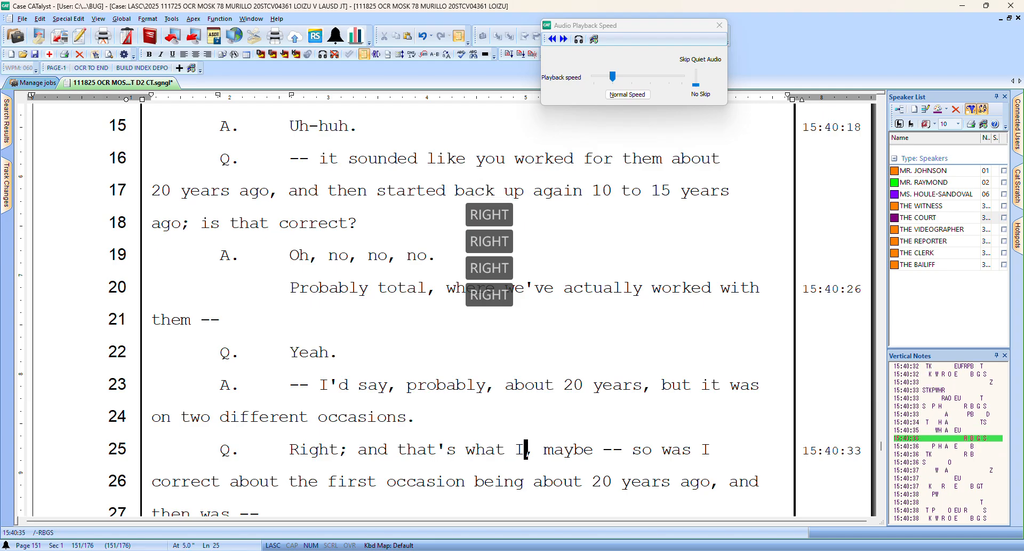
pyautogui.hotkey('ctrl', '/')
pyautogui.write('I')
pyautogui.hotkey('ctrl', '/')
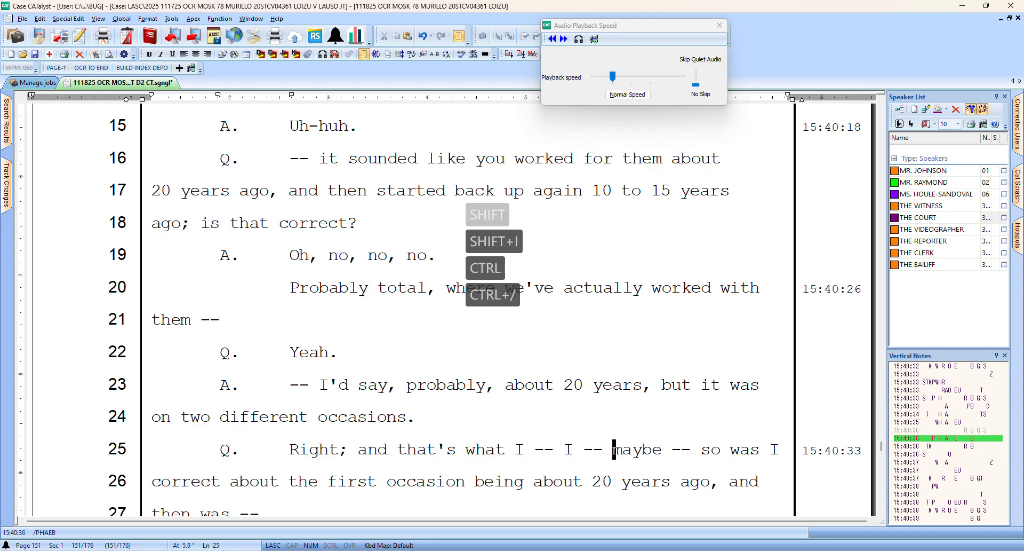
# Delete the dash between the second "I" and "maybe" on line 25 and re-enter it
pyautogui.press('Left')
pyautogui.press('Left')
pyautogui.press('Right')
pyautogui.press('Delete')
pyautogui.press('Delete')
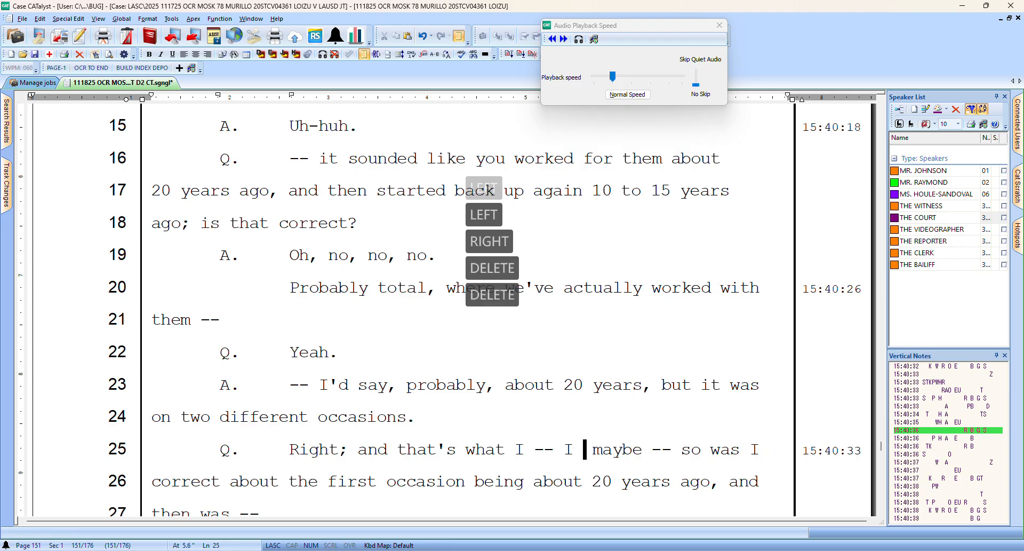
pyautogui.press('Delete')
pyautogui.press('Right')
pyautogui.hotkey('ctrl', 'Right')
pyautogui.hotkey('ctrl', 'Left')
pyautogui.hotkey('ctrl', 'Left')
pyautogui.hotkey('ctrl', 'Left')
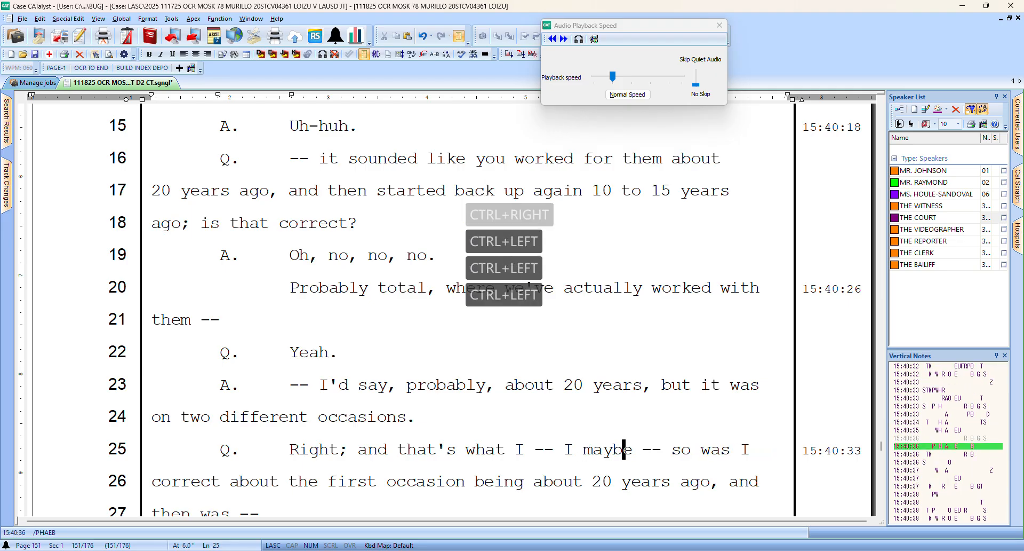
pyautogui.press('Left')
pyautogui.hotkey('ctrl', '/')
# Proofread the rest of the question on lines 25 and 26 of page 151 against the steno notes
pyautogui.press('Right')
pyautogui.press('Right')
pyautogui.press('Right')
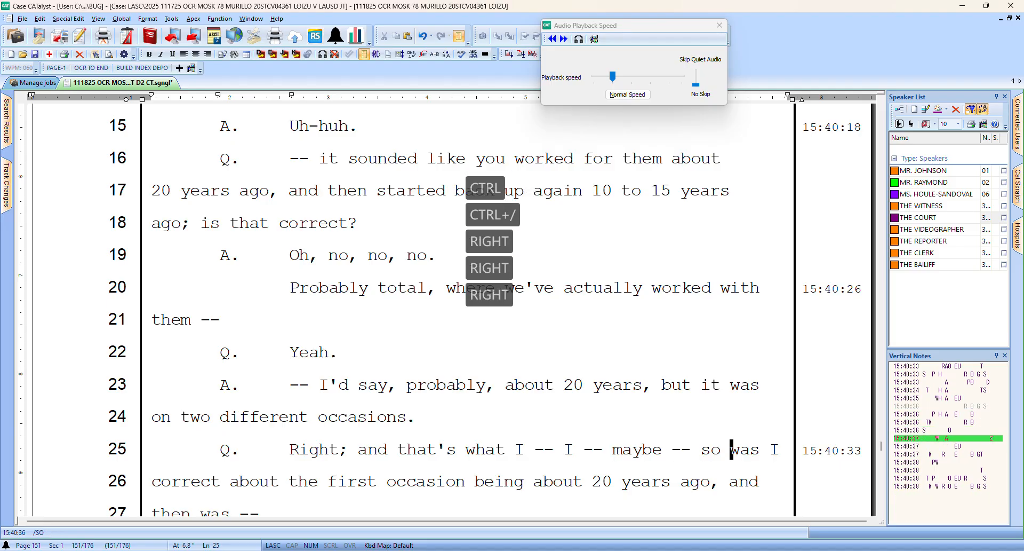
pyautogui.hotkey('ctrl', 'Right')
pyautogui.hotkey('ctrl', 'Right')
pyautogui.hotkey('ctrl', 'Right')
pyautogui.hotkey('ctrl', 'Right')
pyautogui.hotkey('ctrl', 'Right')
pyautogui.hotkey('ctrl', 'Right')
pyautogui.hotkey('ctrl', 'Right')
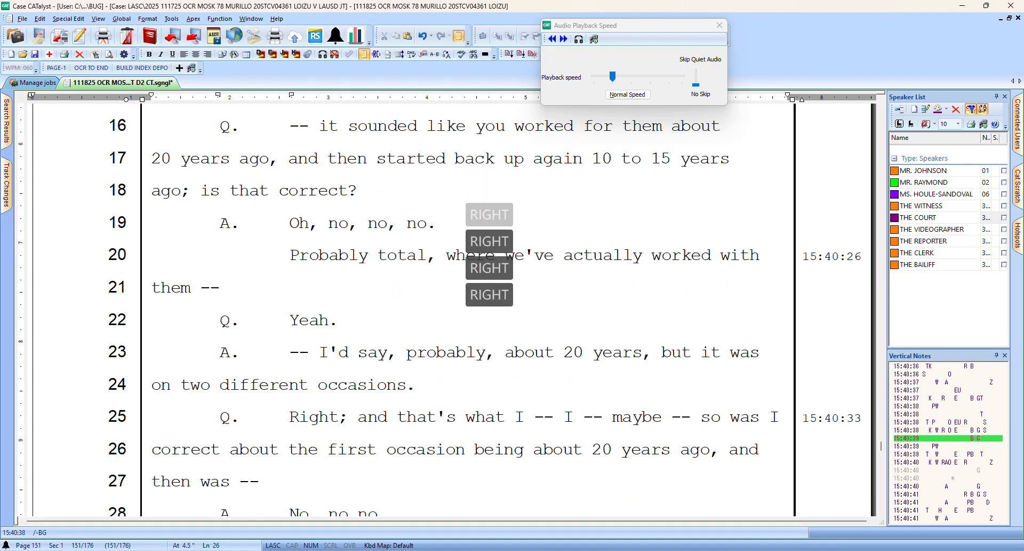
# Insert a comma before the last "no" in the answer on line 28
pyautogui.press('Down')
pyautogui.press('Down')
pyautogui.press('Right')
pyautogui.press('Right')
pyautogui.press('Right')
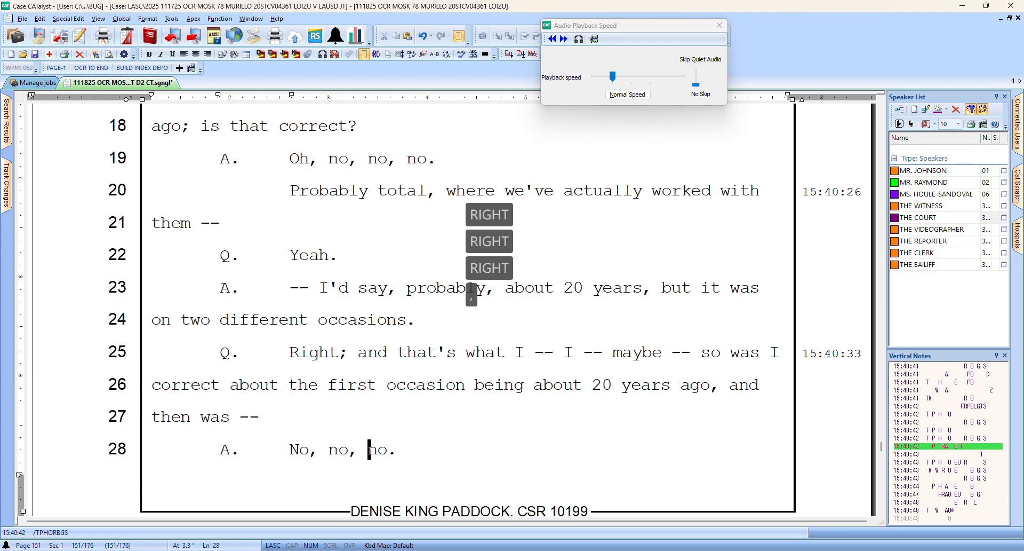
# Recheck lines 26 through 28 and replace "interiors" with "first" on line 1 of page 152
pyautogui.press('Down')
pyautogui.press('Up')
pyautogui.press('Up')
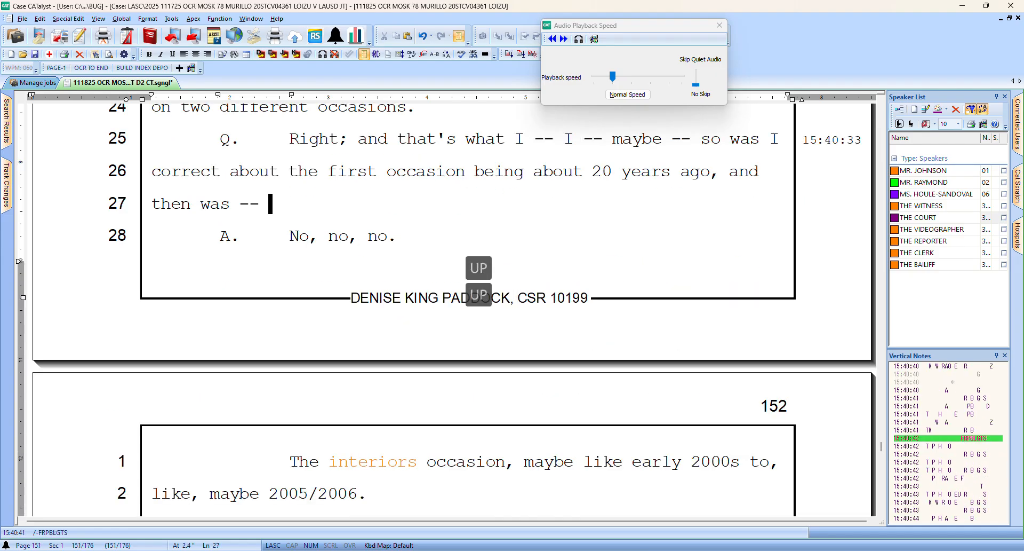
pyautogui.press('Up')
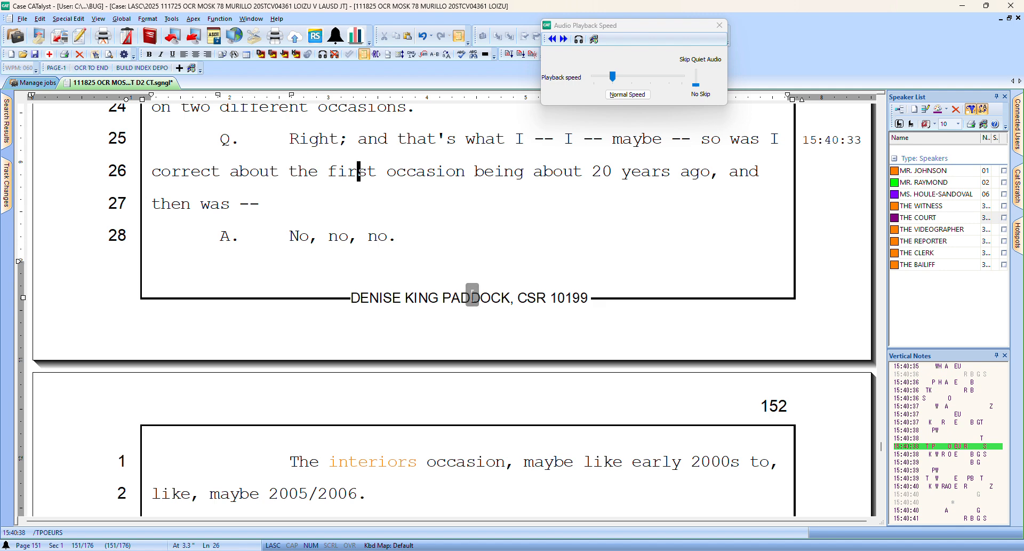
pyautogui.press('Down')
pyautogui.press('Down')
pyautogui.press('Down')
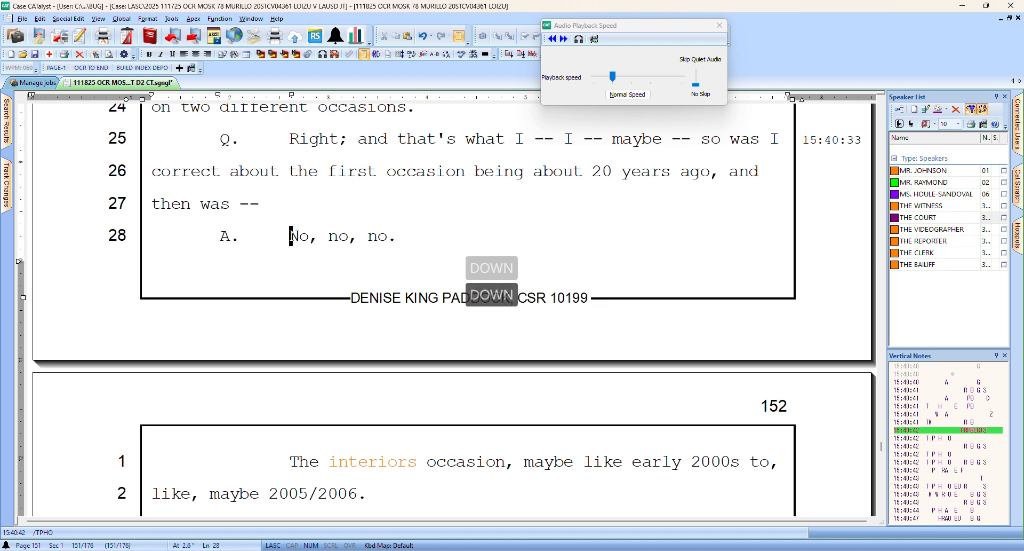
pyautogui.press('Left')
pyautogui.press('Right')
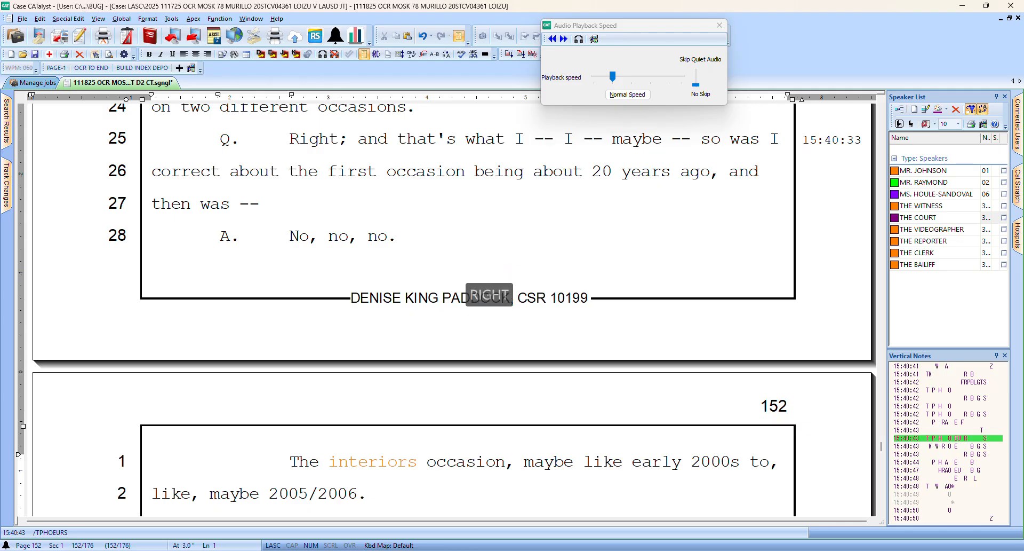
pyautogui.hotkey('ctrl', 'shift', 'Right')
pyautogui.write('first')
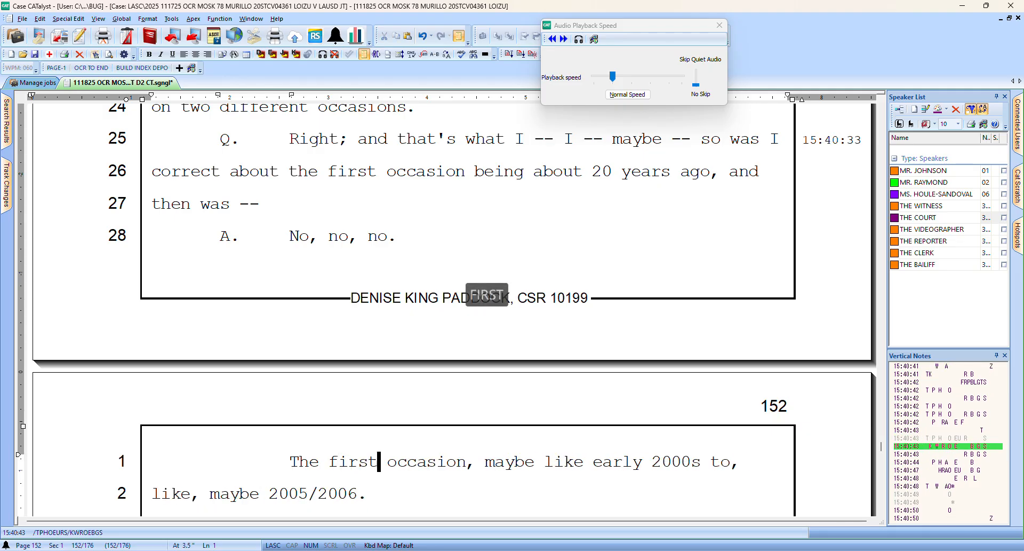
# Insert commas after "maybe" and "like" in "maybe like early 2000s" on line 1 of page 152
pyautogui.hotkey('ctrl', 'Right')
pyautogui.hotkey('ctrl', 'Right')
pyautogui.hotkey('ctrl', 'Right')
pyautogui.hotkey('ctrl', 'Right')
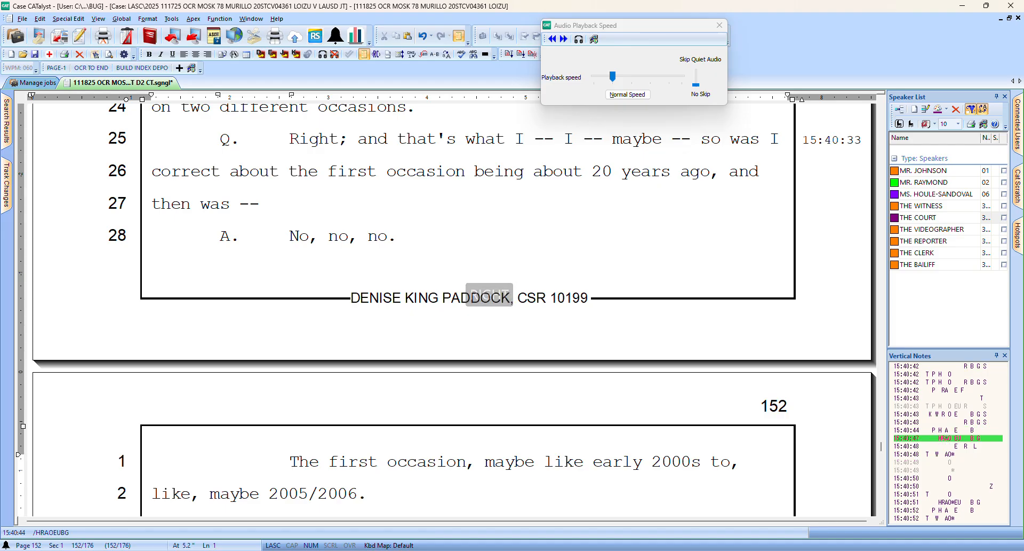
pyautogui.write(',')
pyautogui.hotkey('ctrl', 'Right')
pyautogui.write(',')
# Delete "like," at the start of line 2 and insert a comma after "maybe" before "2005/2006"
pyautogui.hotkey('ctrl', 'Right')
pyautogui.hotkey('ctrl', 'Right')
pyautogui.hotkey('ctrl', 'Right')
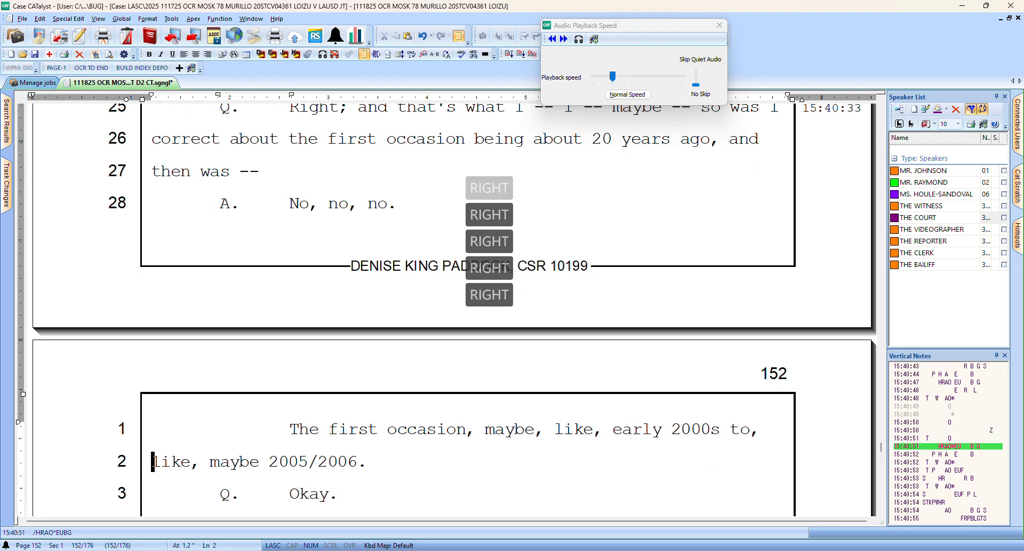
pyautogui.hotkey('ctrl', 'Delete')
pyautogui.press('Delete')
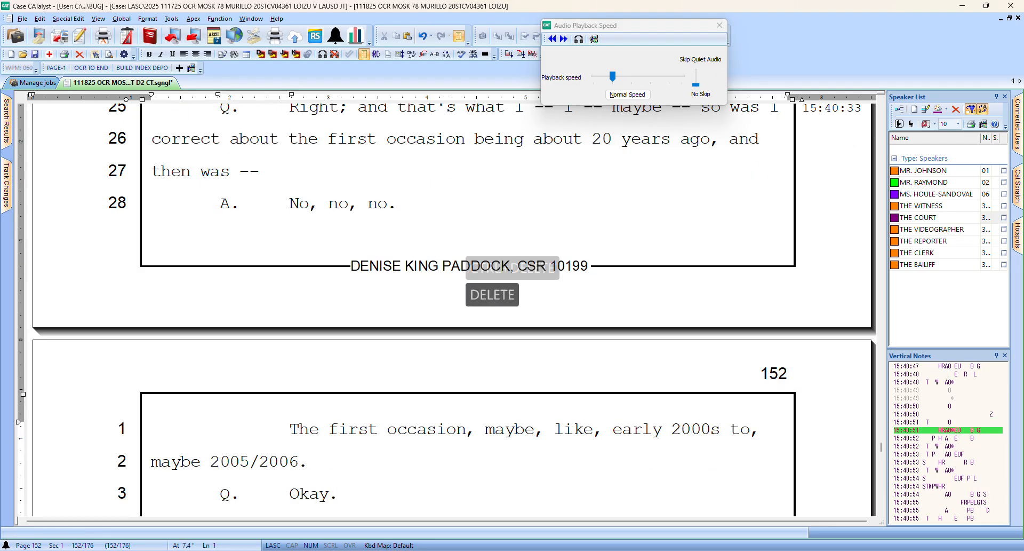
pyautogui.hotkey('ctrl', 'Right')
pyautogui.write(',')
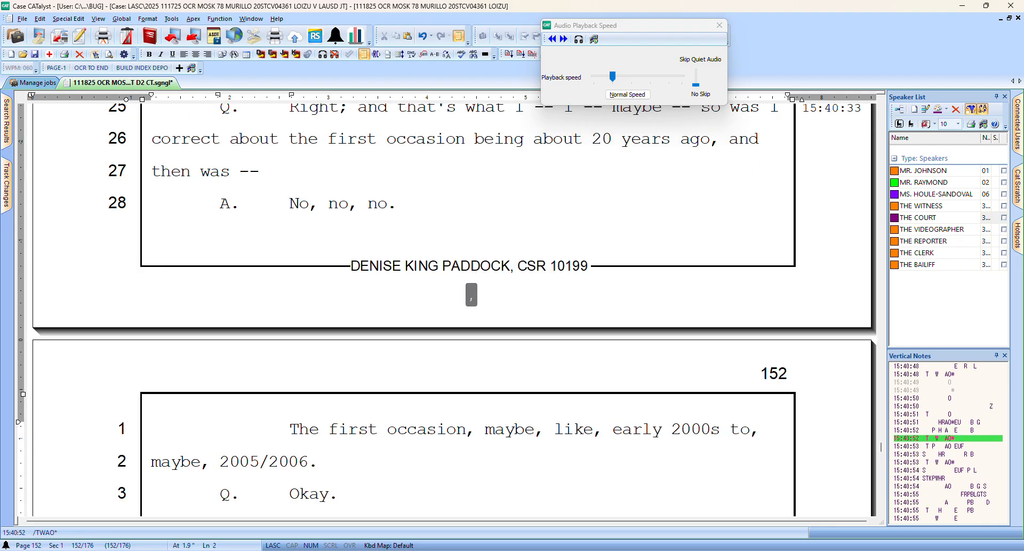
# Mark the answer as interrupted with a dash after "2005/2006" on line 2 and another before "and then" on line 4
pyautogui.press('Down')
pyautogui.press('Left')
pyautogui.press('Left')
pyautogui.hotkey('ctrl', 'q')
pyautogui.press('Down')
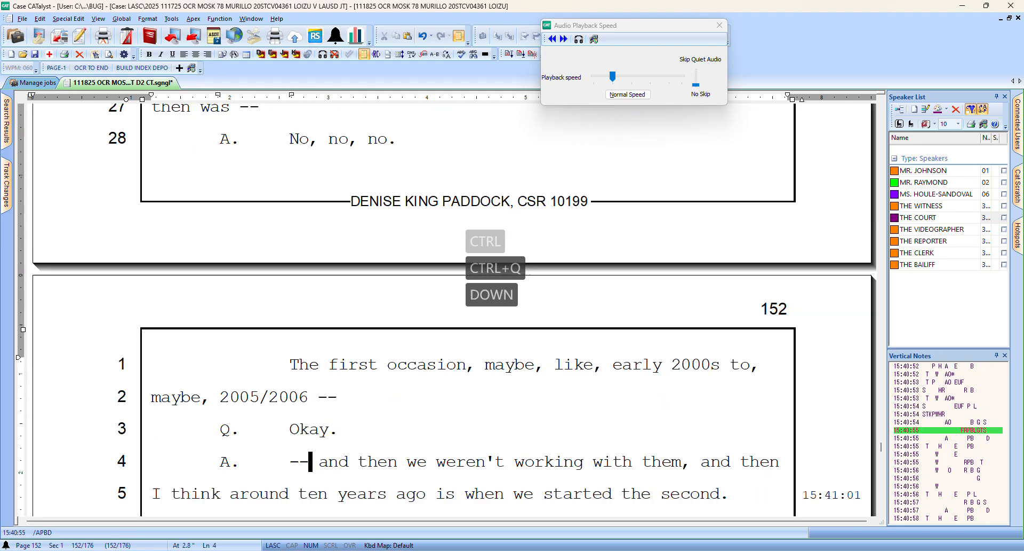
# Replace the comma after "working with them" on line 4 with a semicolon
pyautogui.press('Down')
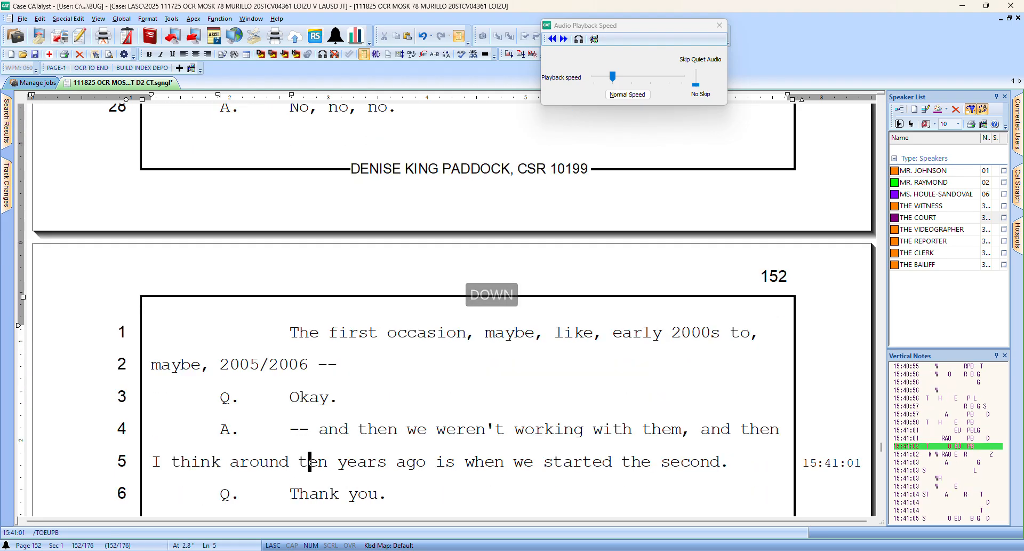
pyautogui.press('Left')
pyautogui.press('Left')
pyautogui.press('Left')
pyautogui.press('Left')
pyautogui.write(';')
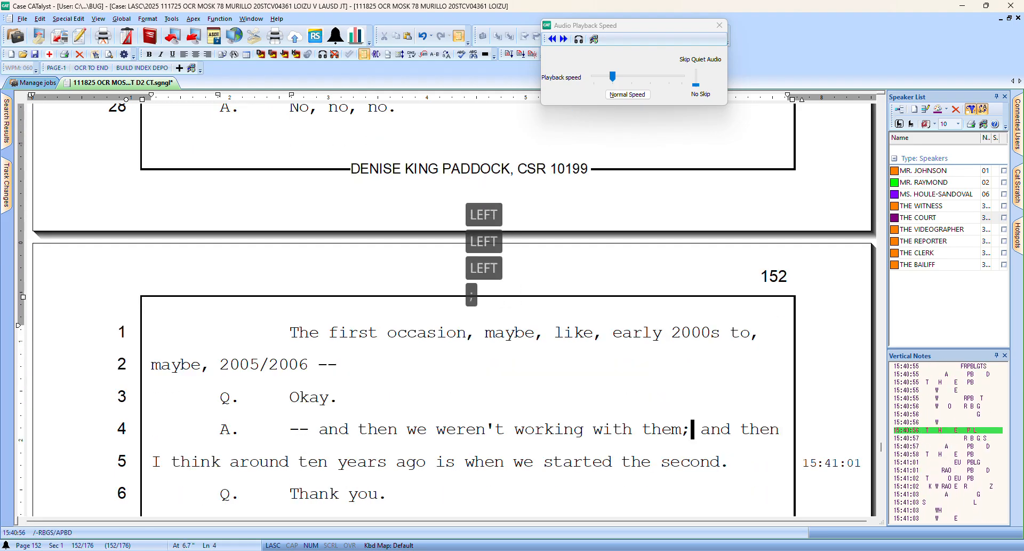
# Set off "I think" with commas after "then" and after "think" in the answer on lines 4 and 5
pyautogui.press('Right')
pyautogui.press('Right')
pyautogui.press('Left')
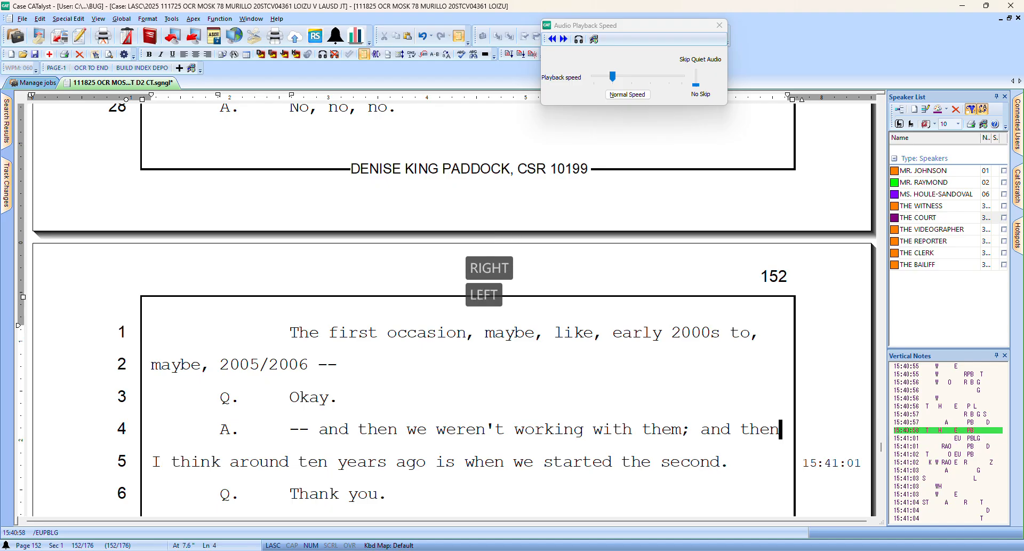
pyautogui.press('Left')
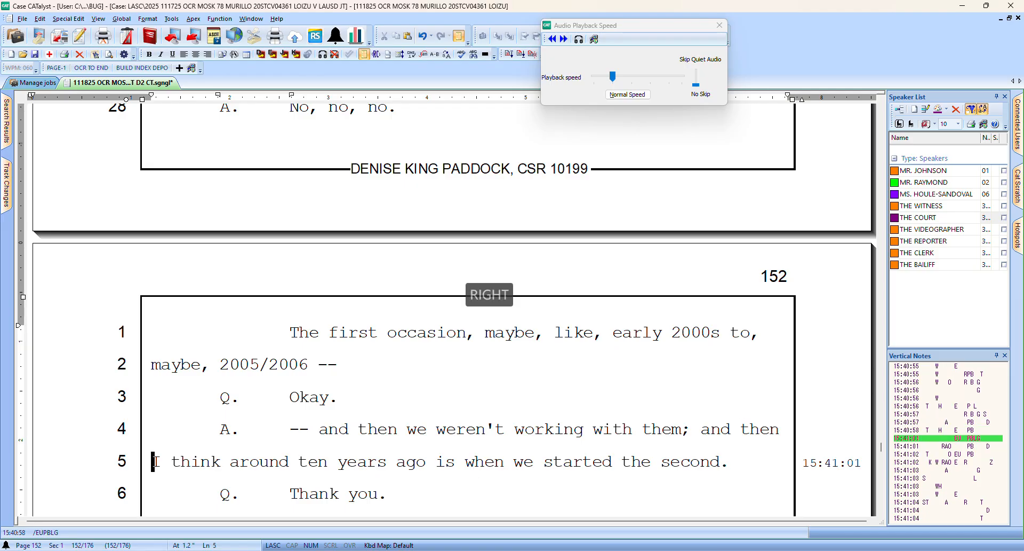
pyautogui.hotkey('ctrl', ']')
pyautogui.hotkey('ctrl', ']')
pyautogui.write(',')
pyautogui.press('Right')
pyautogui.press('Right')
pyautogui.press('Right')
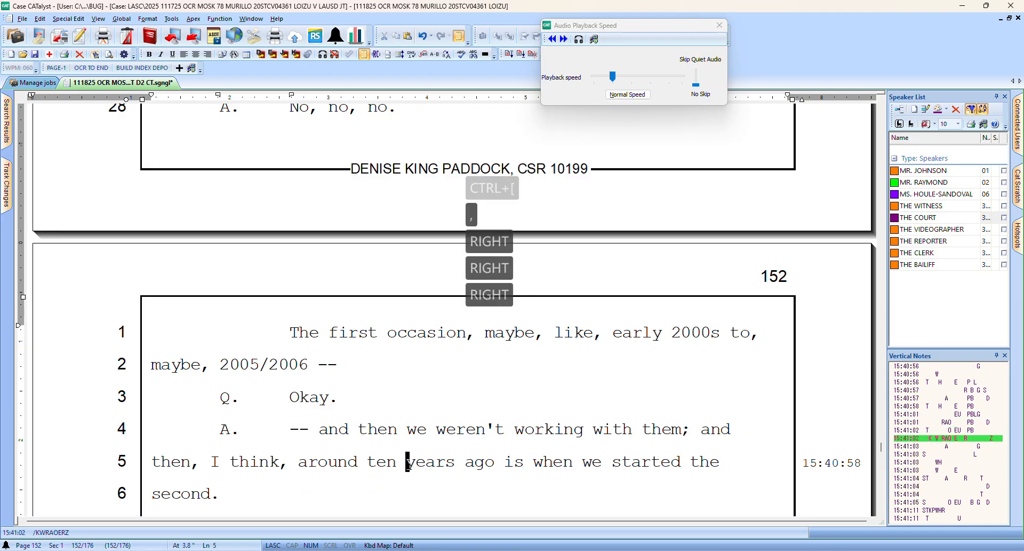
# Insert "And" before "so let's talk about" at the start of the question on line 9
pyautogui.press('Down')
pyautogui.press('Down')
pyautogui.press('Down')
pyautogui.press('Down')
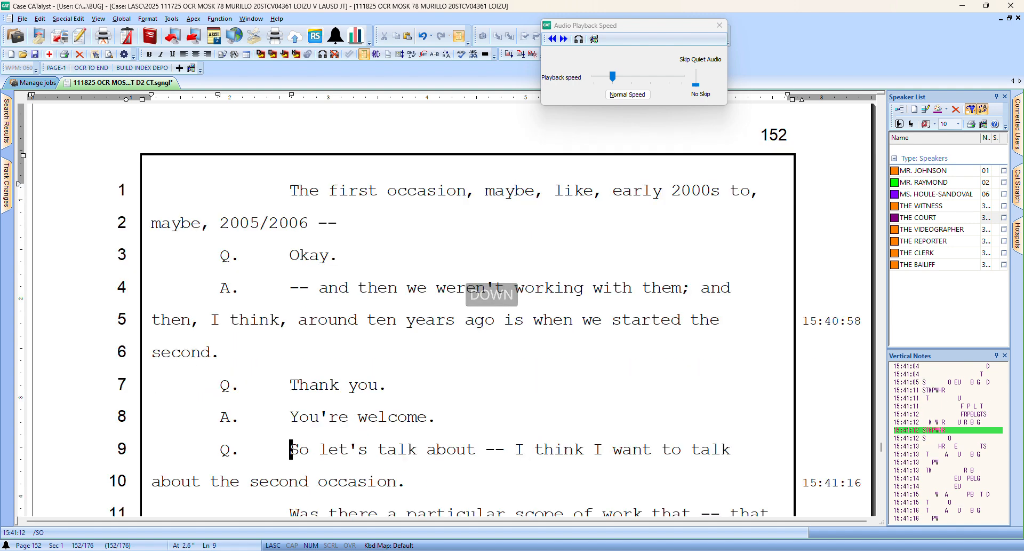
pyautogui.write('And')
pyautogui.press('Right')
pyautogui.press('Right')
pyautogui.press('Right')
pyautogui.press('Down')
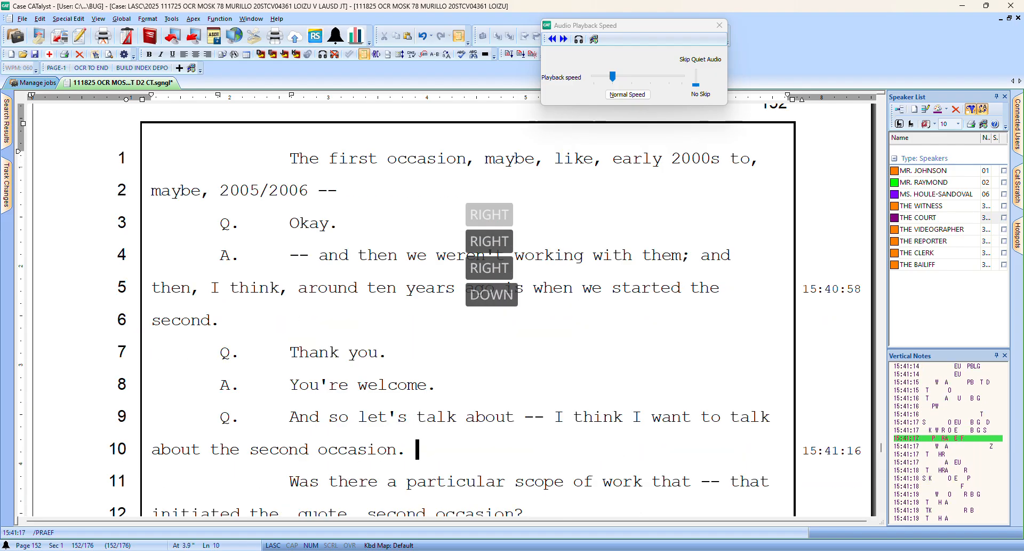
# Proofread the question on lines 11 and 12, checking the commas around "quote" against the steno notes
pyautogui.press('Down')
pyautogui.press('Down')
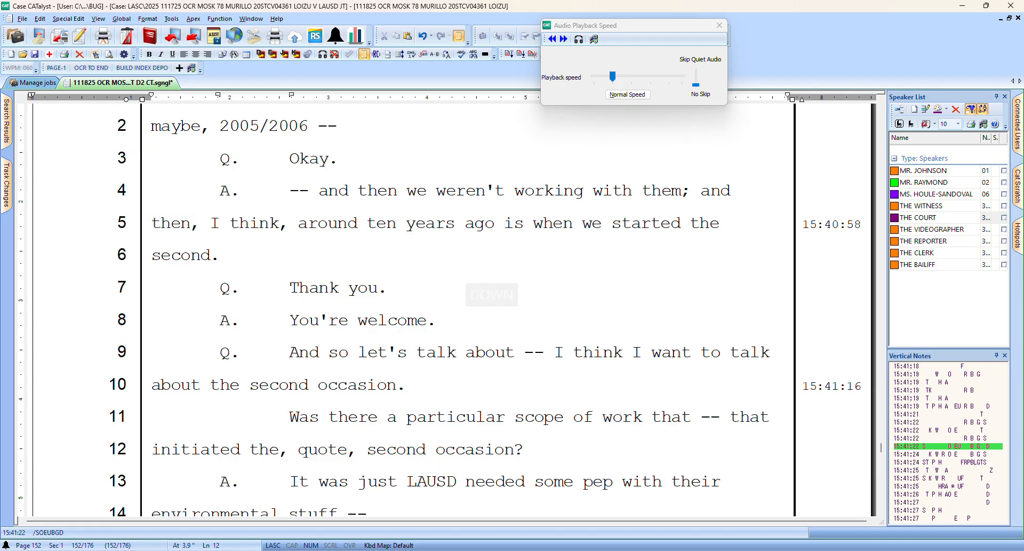
pyautogui.press('Left')
pyautogui.press('Left')
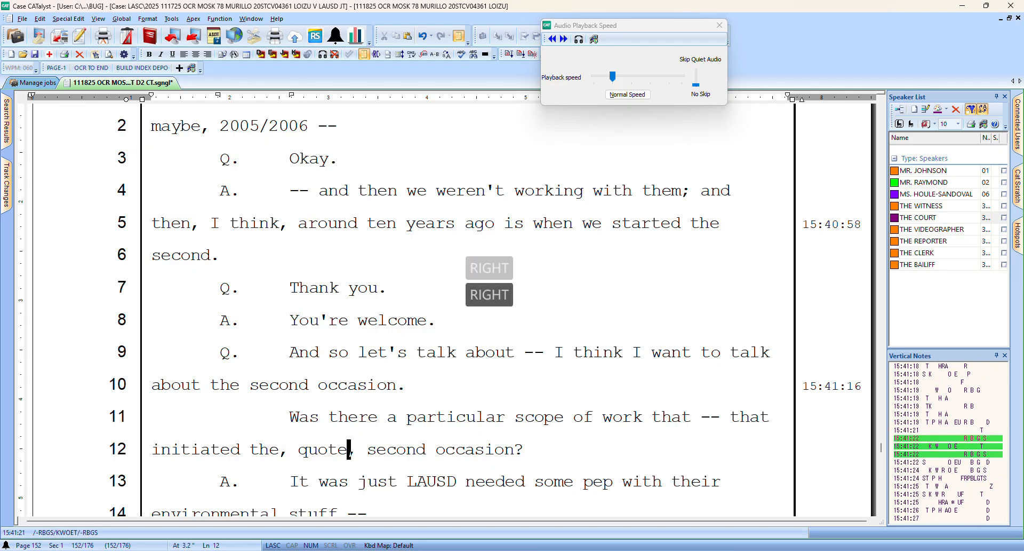
pyautogui.press('Right')
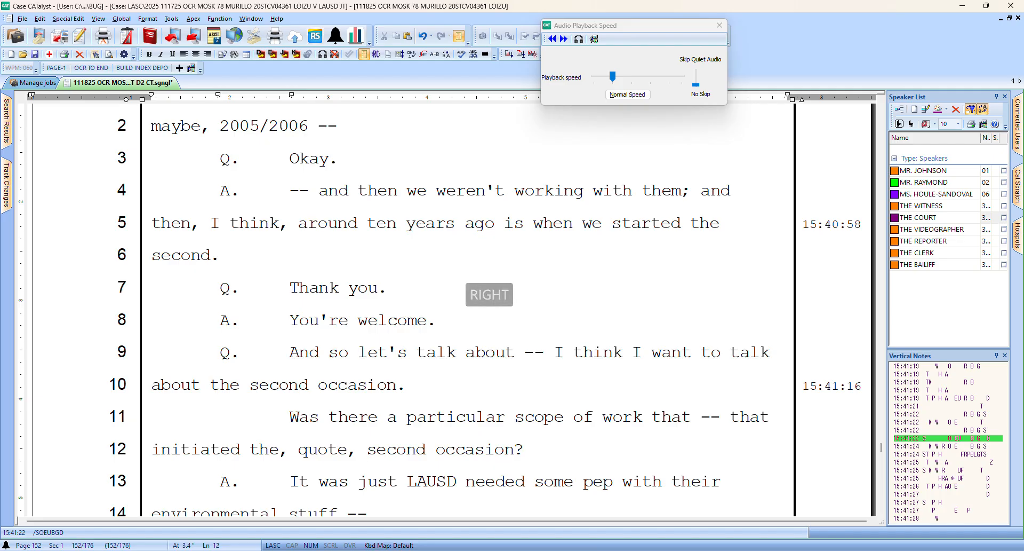
pyautogui.press('Left')
pyautogui.press('Left')
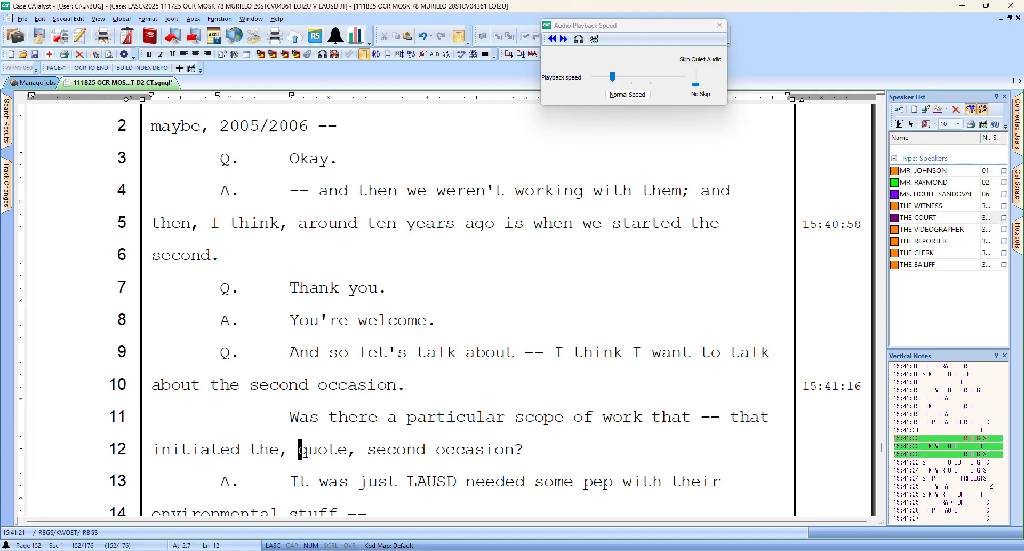
# Replace "pep" with "help" in "LAUSD needed some pep" on line 13
pyautogui.press('Down')
pyautogui.press('Right')
pyautogui.press('Right')
pyautogui.press('Right')
pyautogui.press('Right')
pyautogui.press('Right')
pyautogui.press('Right')
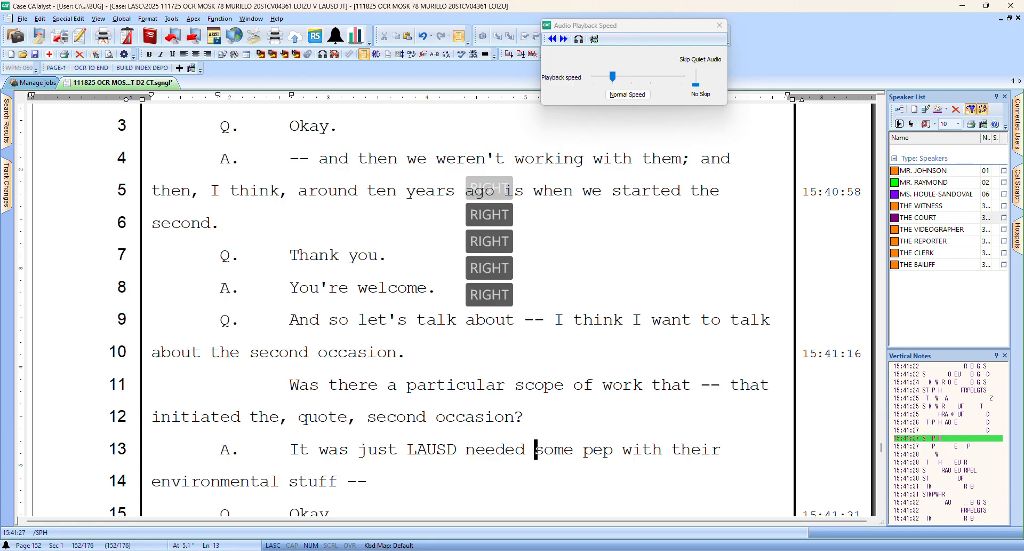
pyautogui.hotkey('ctrl', ']')
pyautogui.write('help')
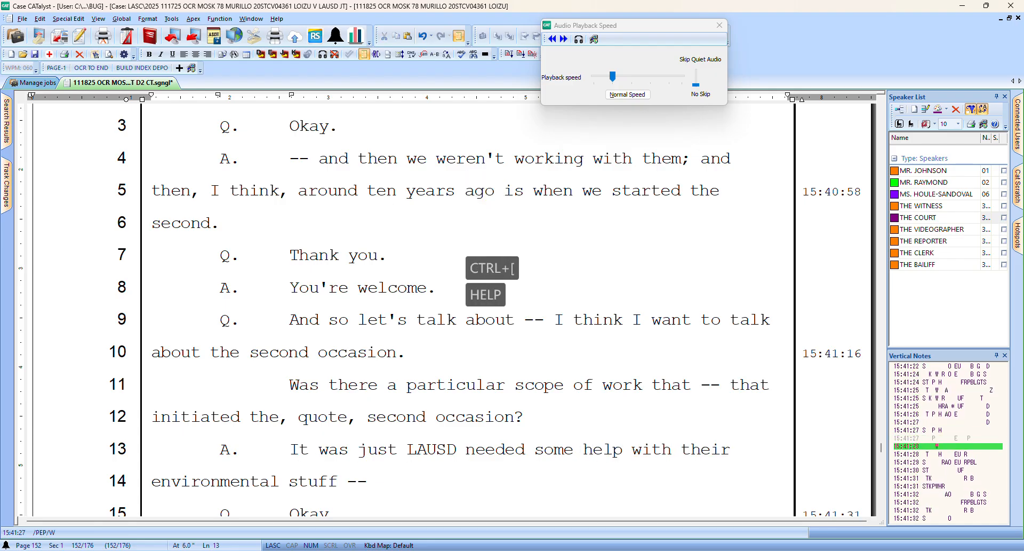
# Proofread lines 14 through 20 of page 152 against the steno notes and audio
pyautogui.press('Down')
pyautogui.press('Down')
pyautogui.press('Down')
pyautogui.press('Down')
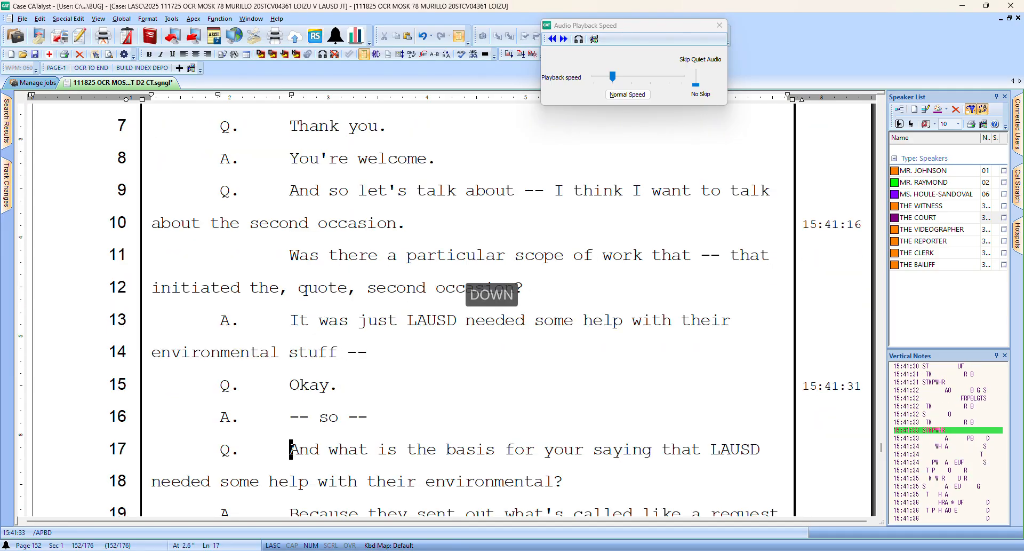
pyautogui.press('Down')
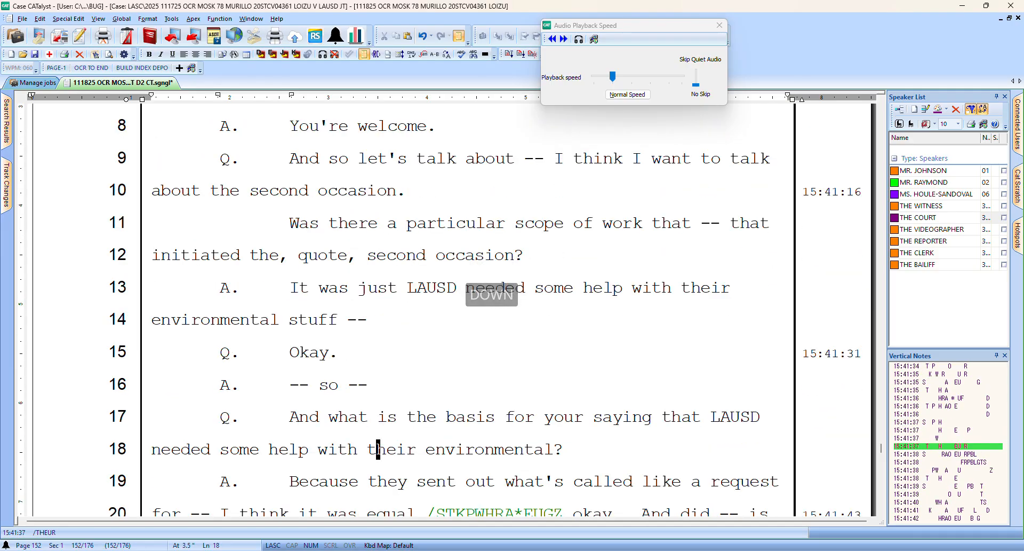
pyautogui.press('Down')
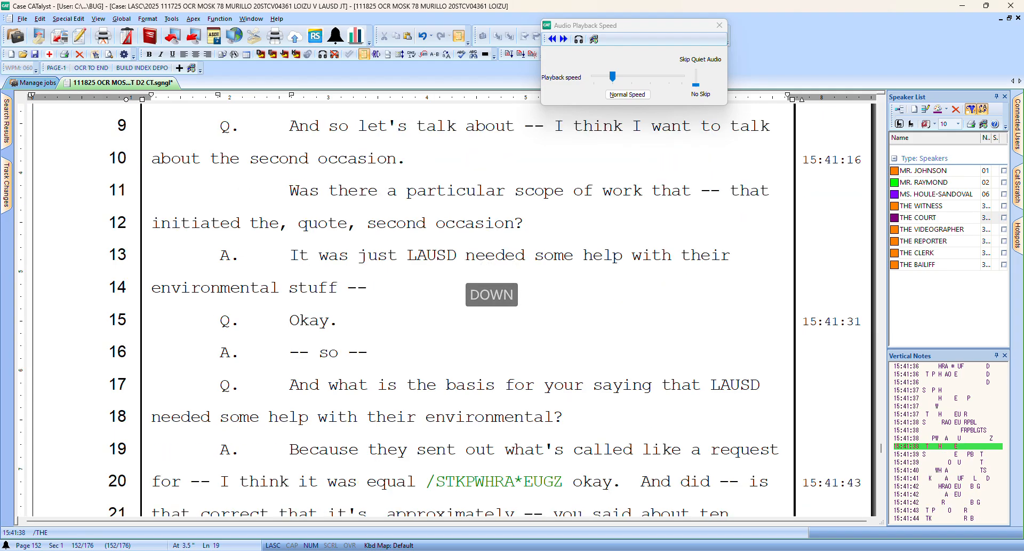
pyautogui.press('Down')
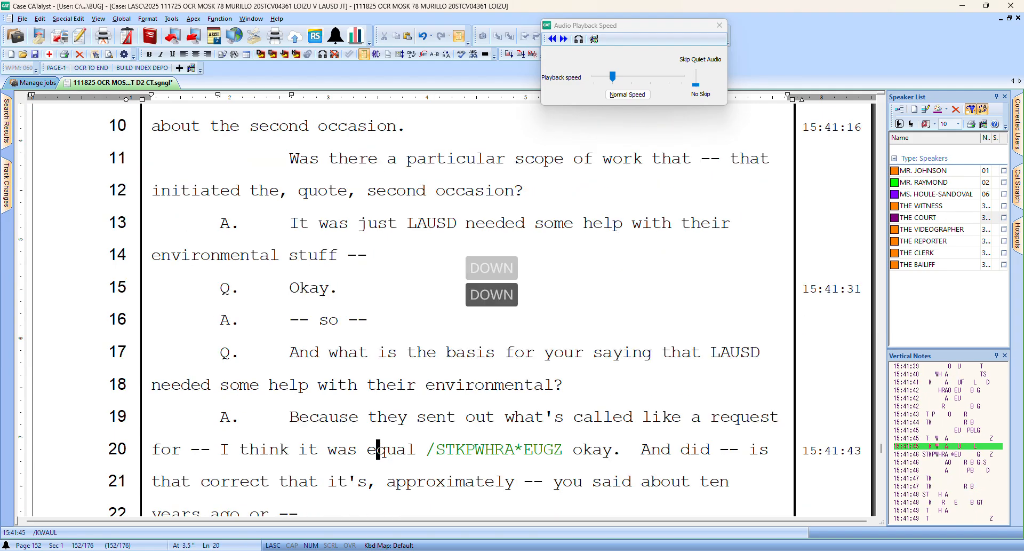
# Globally define "equal /STKPWHRA*EUGZ" on line 20 as "qualifications" followed by a question marker
pyautogui.press('Right')
pyautogui.press('Left')
pyautogui.press('Left')
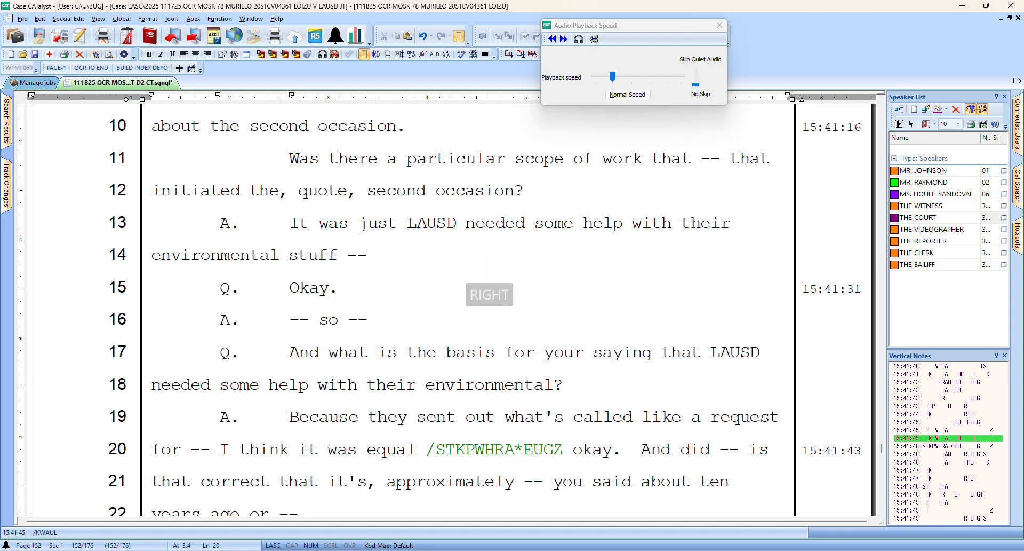
pyautogui.hotkey('ctrl', ']')
pyautogui.hotkey('ctrl', ']')
pyautogui.hotkey('ctrl', 'd')
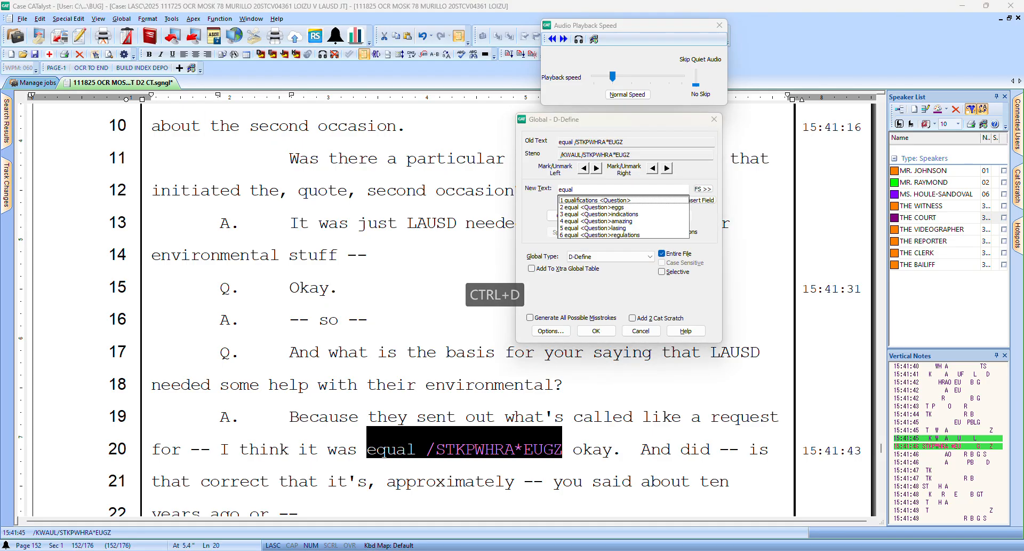
pyautogui.write('quali')
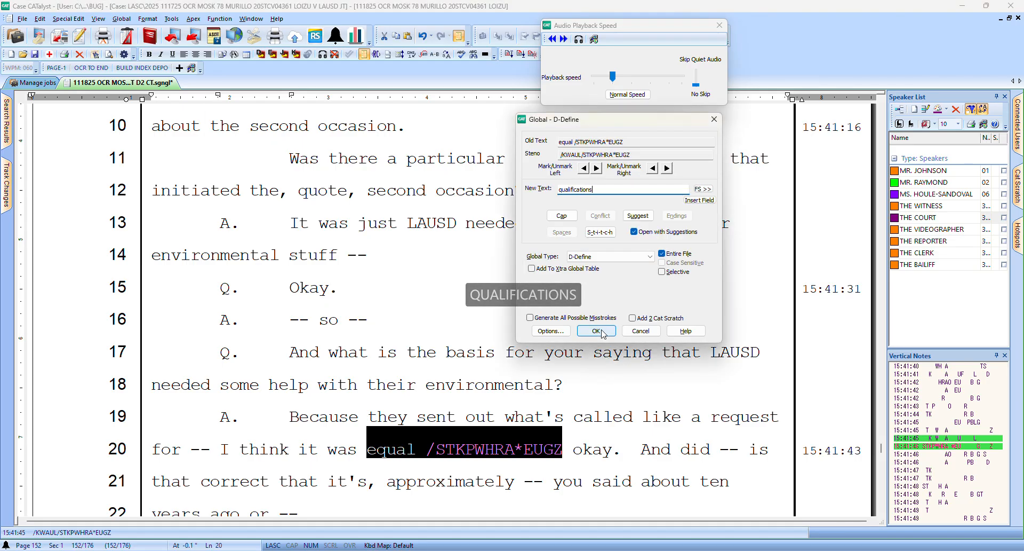
pyautogui.write('fications')
pyautogui.press('F4')
pyautogui.press('q')
pyautogui.press('Return')
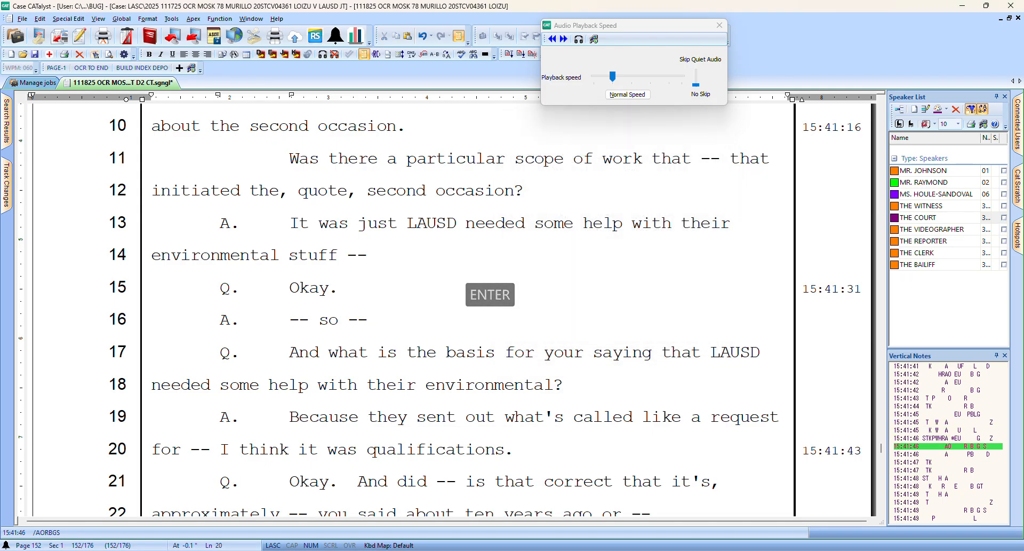
# Recheck the answer on lines 19 and 20 and insert commas after "called" and "like" on line 19
pyautogui.press('Up')
pyautogui.press('Left')
pyautogui.press('Left')
pyautogui.press('Left')
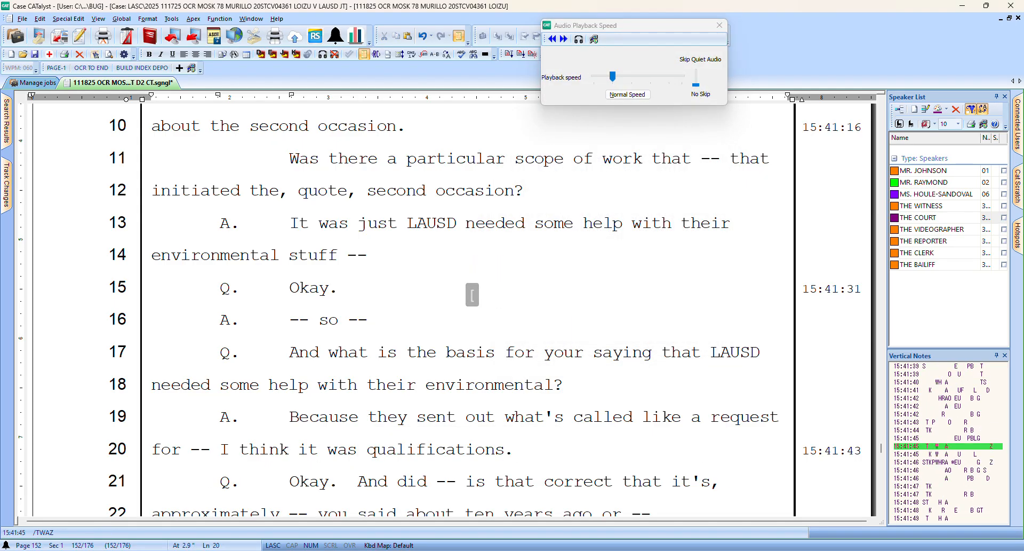
pyautogui.press('Up')
pyautogui.press('Down')
pyautogui.press('Left')
pyautogui.press('Left')
pyautogui.press('Left')
pyautogui.press('Left')
pyautogui.press('Left')
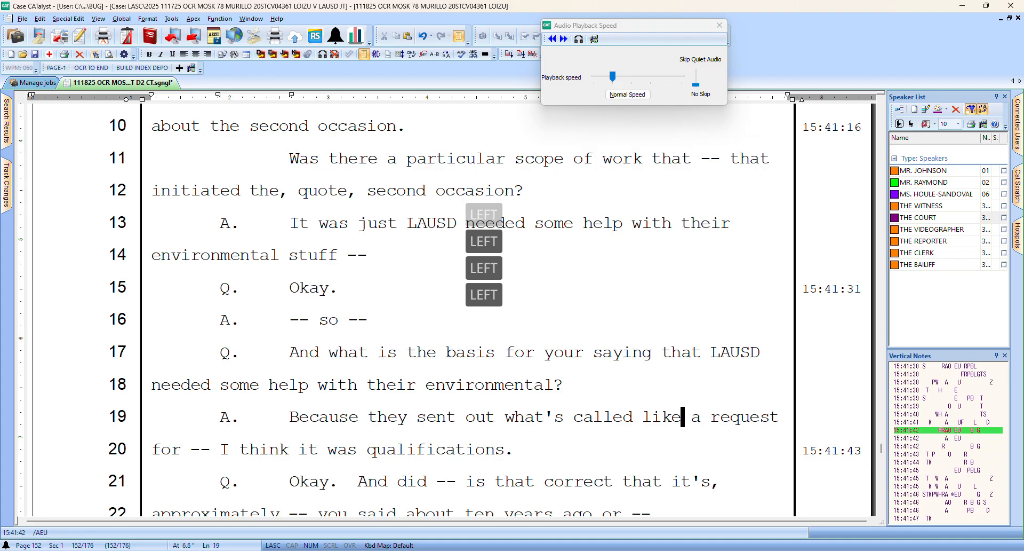
pyautogui.press('Right')
pyautogui.hotkey('ctrl', '[')
pyautogui.press('Right')
pyautogui.press('Right')
pyautogui.press('Right')
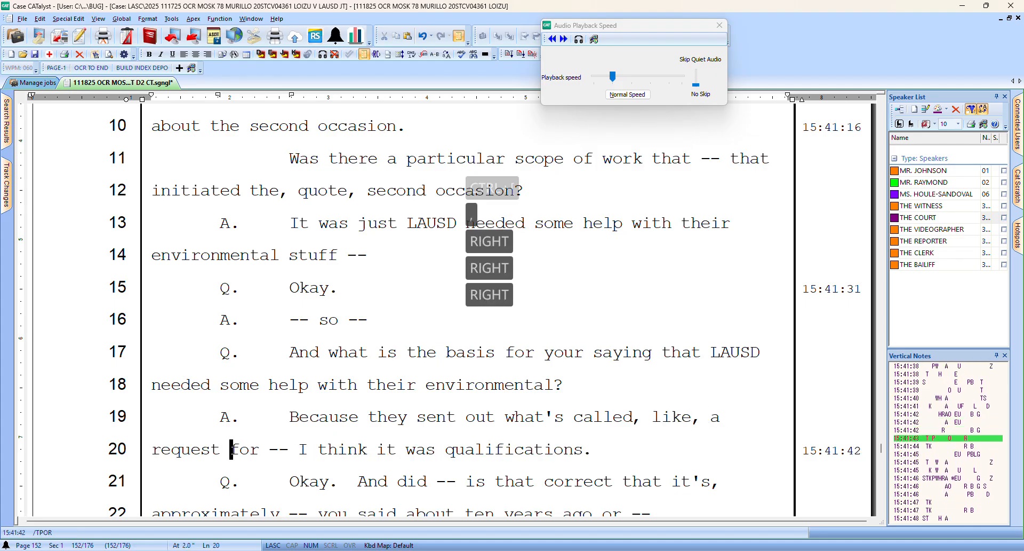
# Recheck the answer from line 19 and insert "the" before "qualifications" on line 20
pyautogui.press('Right')
pyautogui.press('Right')
pyautogui.press('Right')
pyautogui.press('Up')
pyautogui.press('[')
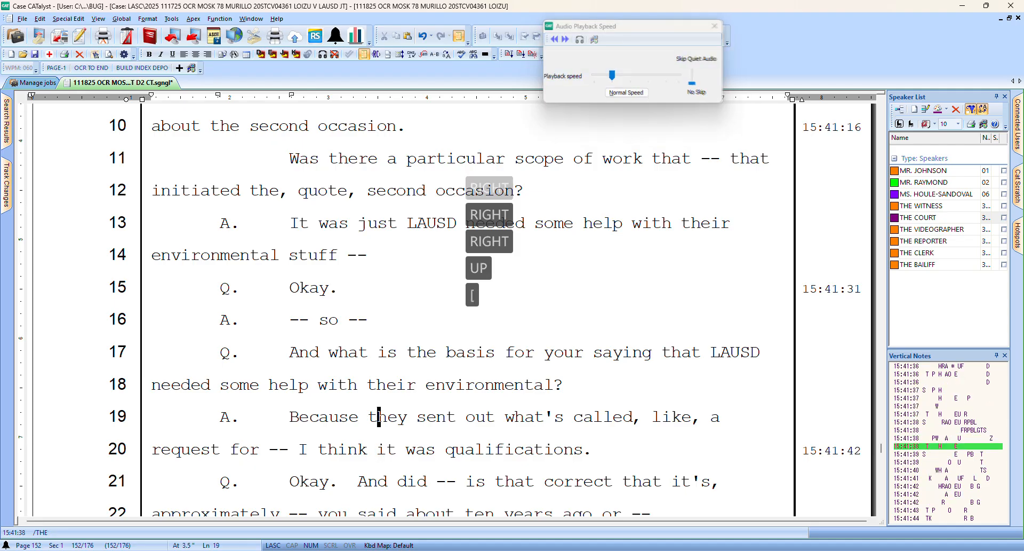
pyautogui.press('Down')
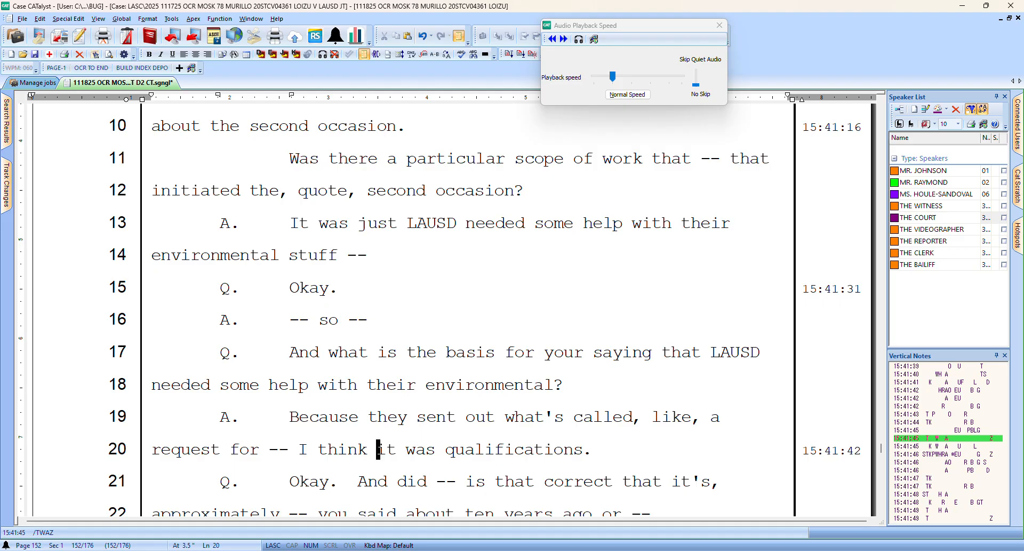
pyautogui.press('Right')
pyautogui.press('Right')
pyautogui.write('the')
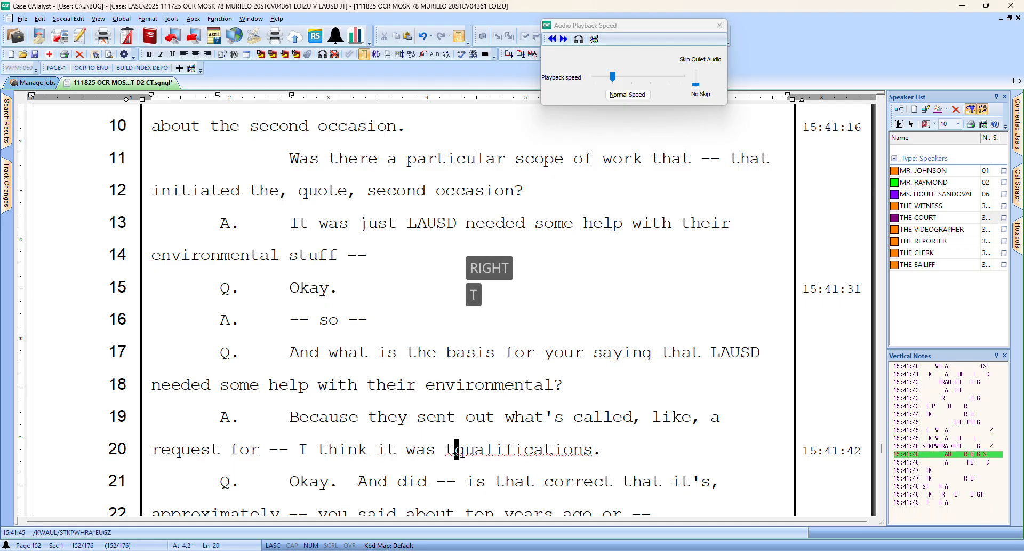
# Replace the period after "Okay" in the question on line 21 with a semicolon
pyautogui.press('Down')
pyautogui.press('Left')
pyautogui.press('Left')
pyautogui.press('Left')
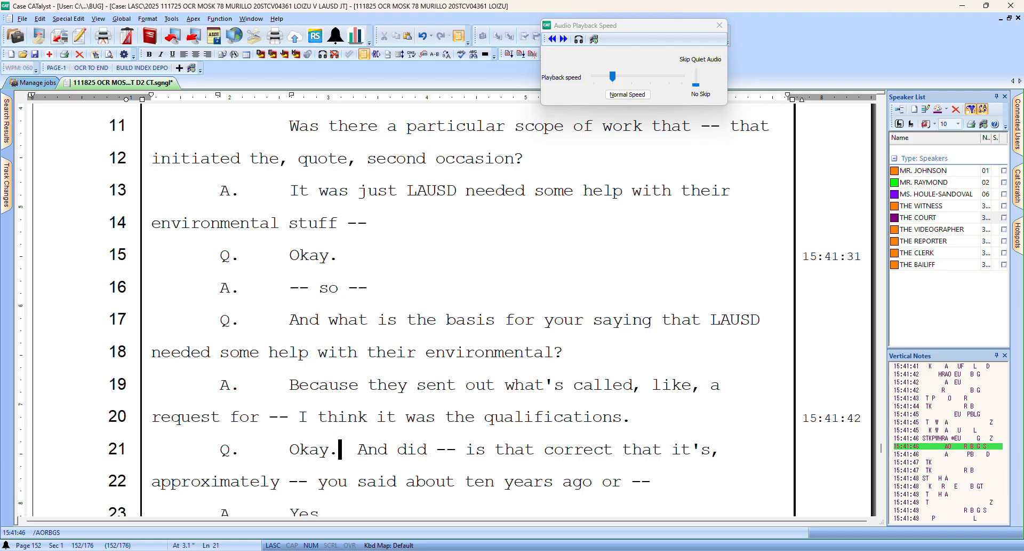
pyautogui.press(';')
pyautogui.press(']')
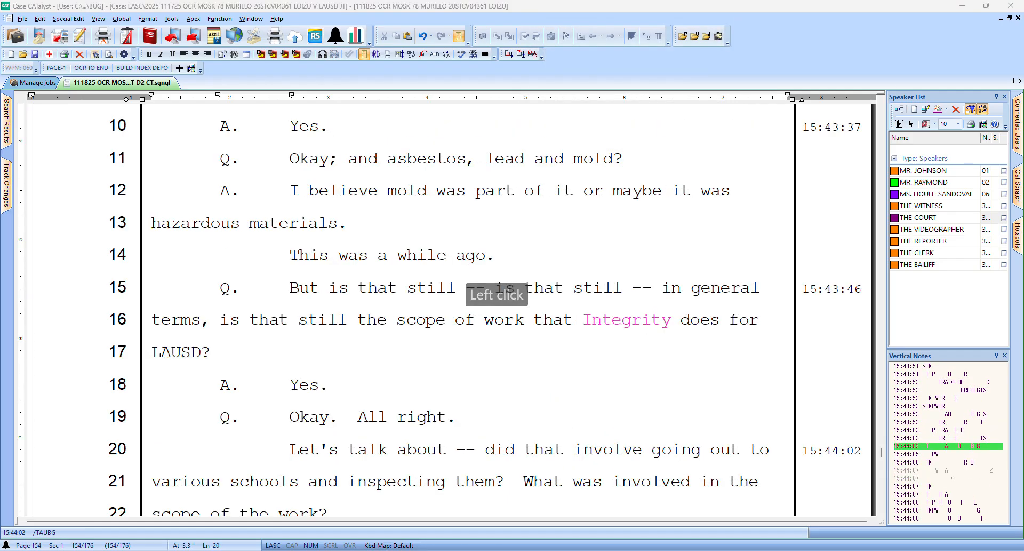
# Start a new paragraph before "What was involved in the scope of the work?" in the question on line 21
pyautogui.click(325, 451)
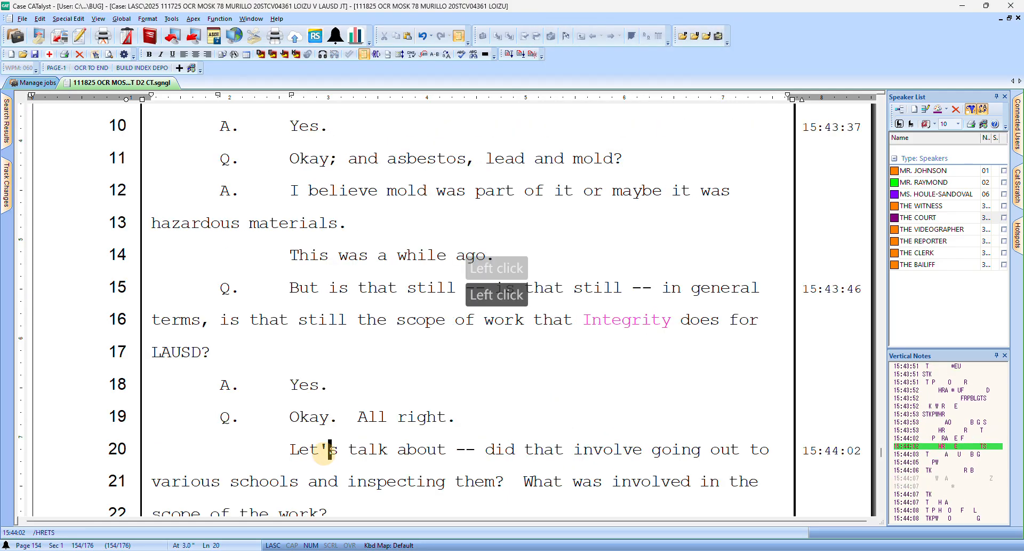
pyautogui.press('Down')
pyautogui.press('Right')
pyautogui.press('Right')
pyautogui.press('Right')
pyautogui.press('Right')
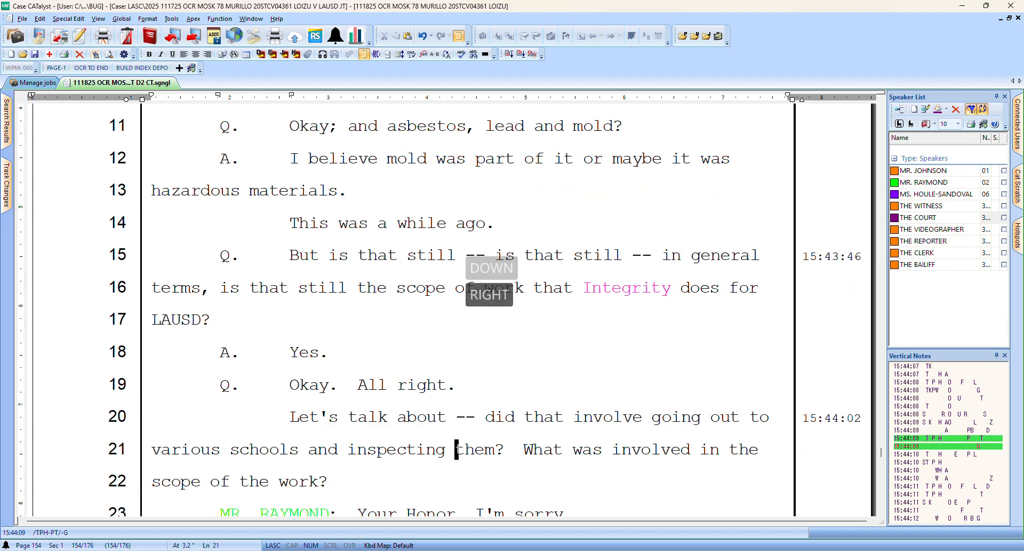
pyautogui.press('Return')
# Proofread lines 22 through 26 against the steno notes, up to the word "face" in the question on line 26
pyautogui.press('Down')
pyautogui.press('Down')
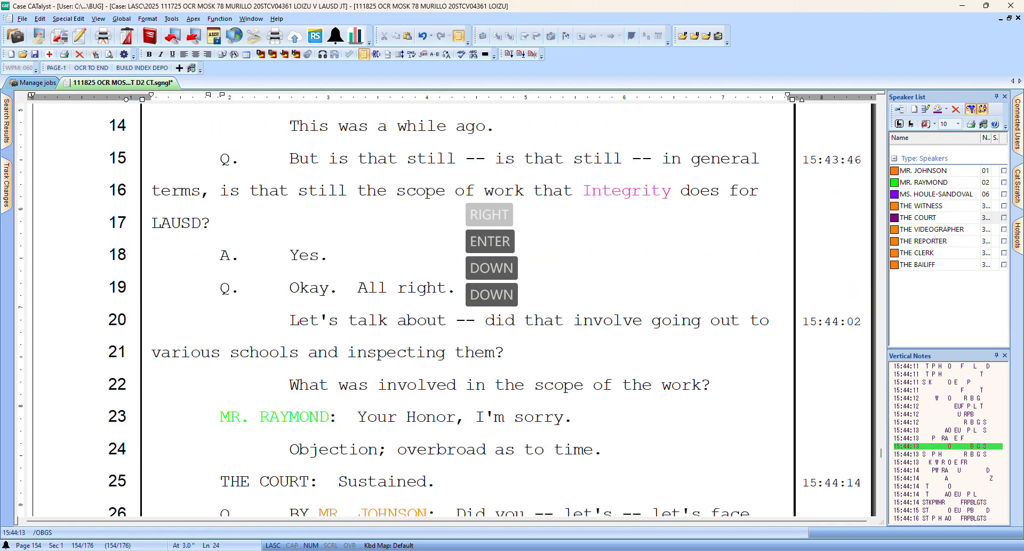
pyautogui.press('Down')
pyautogui.press('Down')
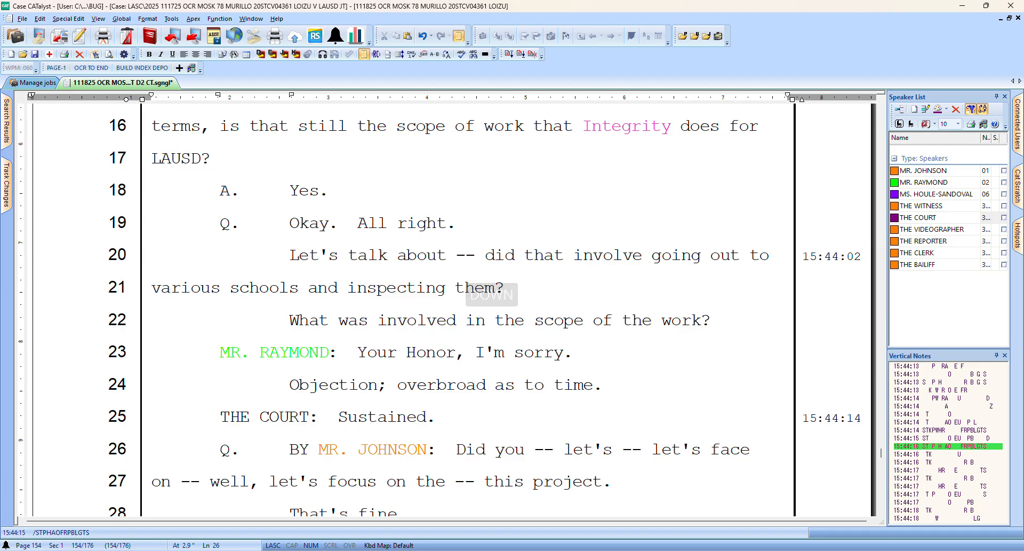
pyautogui.press('Down')
pyautogui.press('Left')
pyautogui.press('Left')
pyautogui.press('Left')
pyautogui.press('Left')
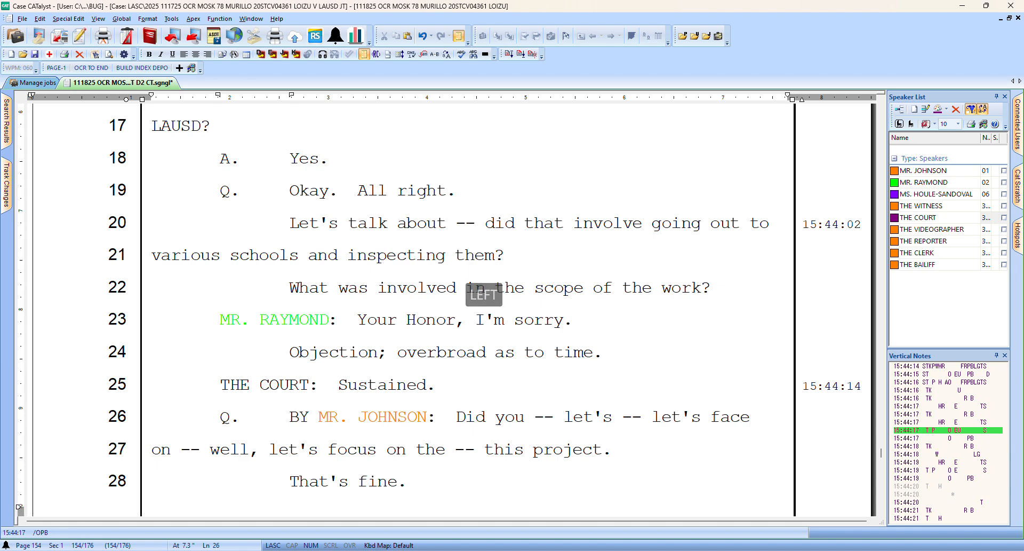
pyautogui.press('Right')
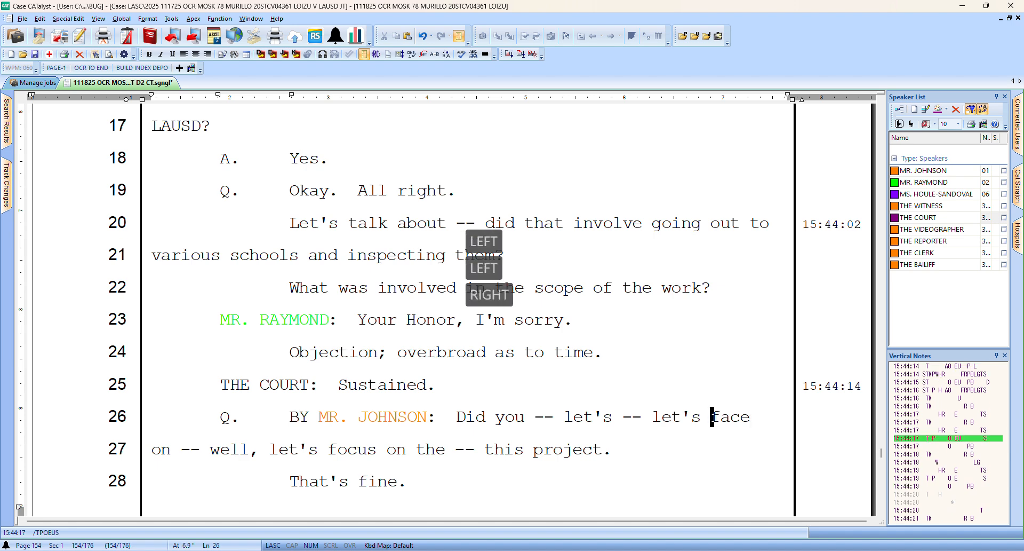
pyautogui.hotkey('ctrl', '[')
pyautogui.hotkey('ctrl', '[')
pyautogui.hotkey('ctrl', 'd')
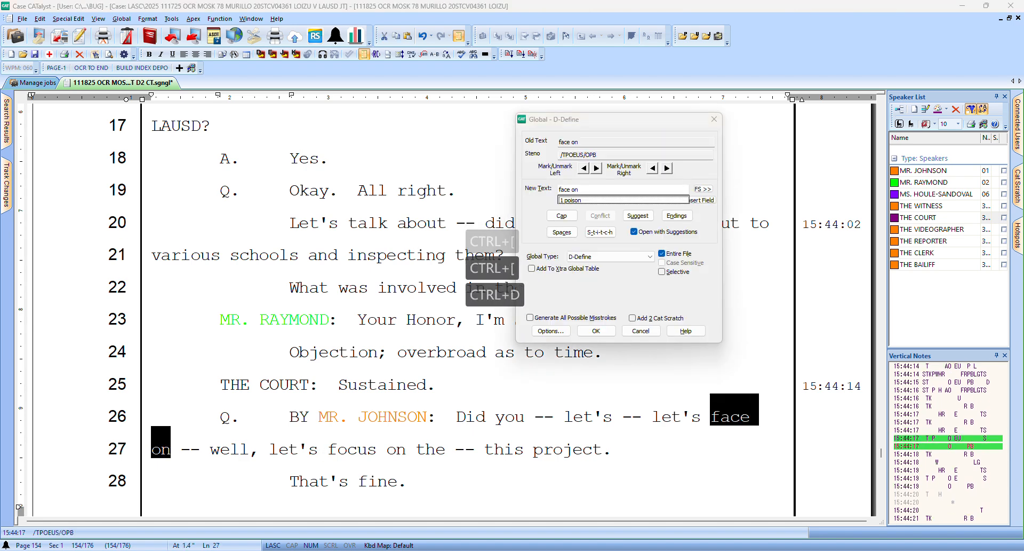
pyautogui.write('f')
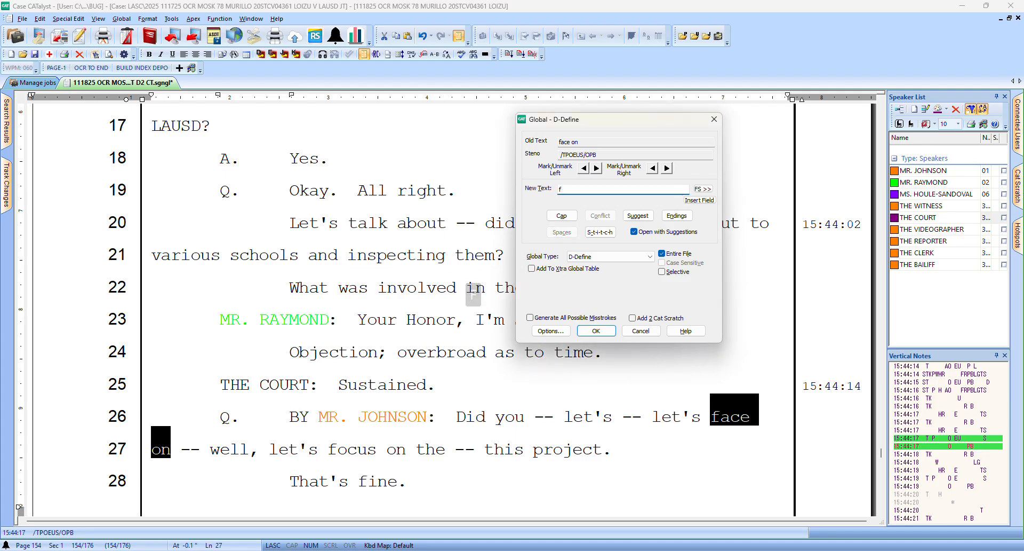
pyautogui.press('Escape')
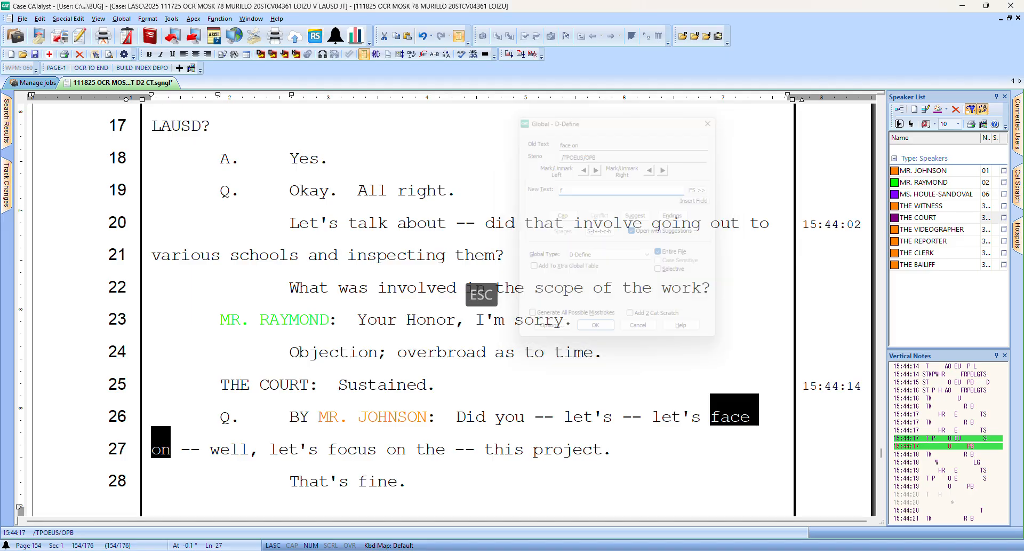
# Globally define "face" /TPOEUS at the end of line 26 as "focus"
pyautogui.press('Left')
pyautogui.press('Right')
pyautogui.hotkey('ctrl', '[')
pyautogui.hotkey('ctrl', 'd')
pyautogui.write('focus')
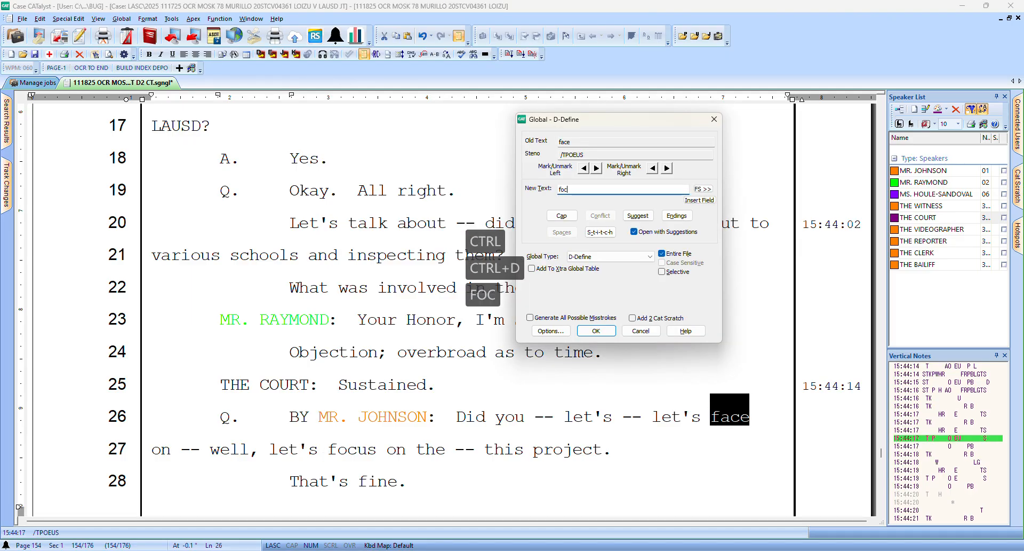
pyautogui.press('Return')
# Insert a comma after "In connection with this project" on line 1 of page 155
pyautogui.press('Right')
pyautogui.press('Right')
pyautogui.press('Right')
pyautogui.press('Down')
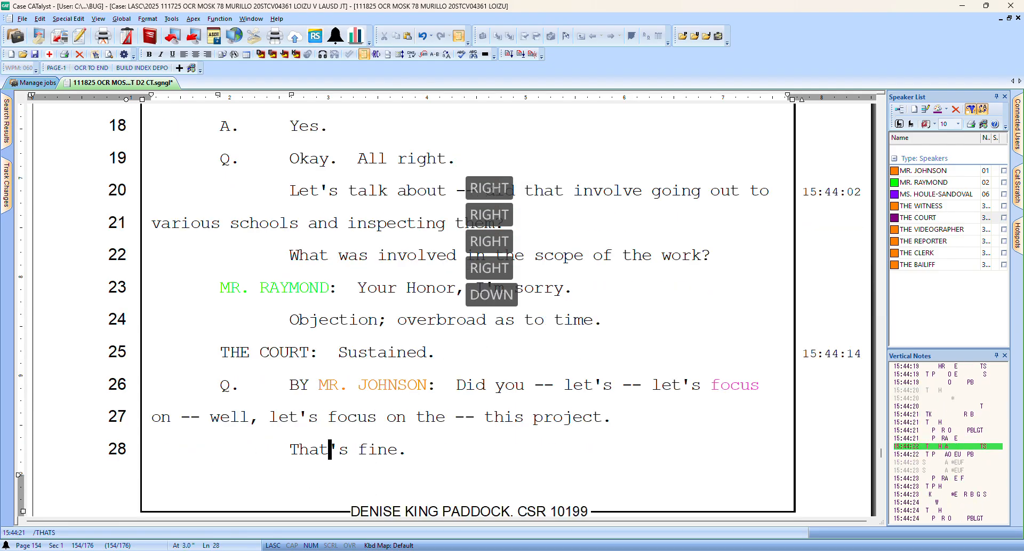
pyautogui.press('Down')
pyautogui.press('Right')
pyautogui.press('Right')
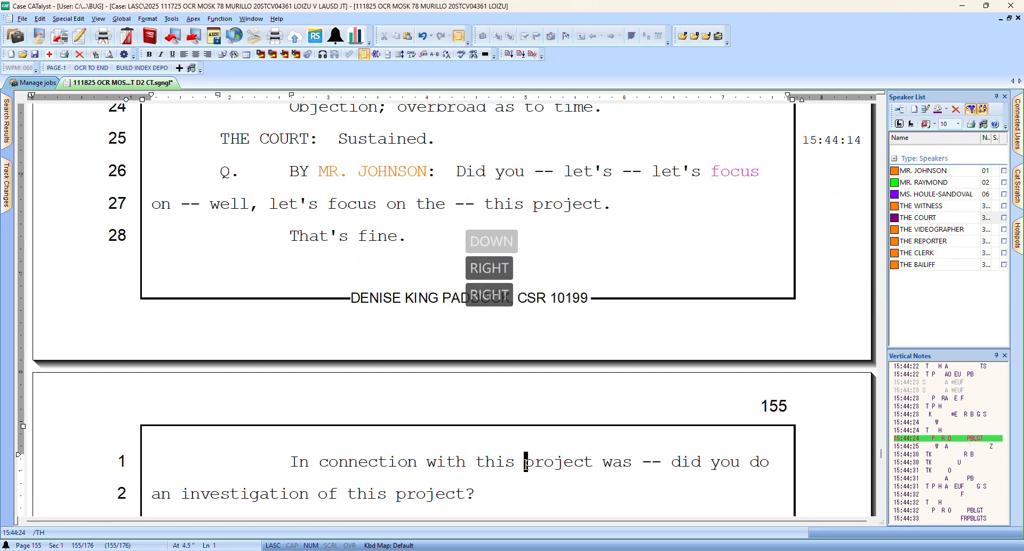
pyautogui.press('Right')
pyautogui.write(',')
# Proofread lines 2 through 11 of page 155 against the steno notes, up to the untranslated steno /H*LS
pyautogui.press('Down')
pyautogui.press('Down')
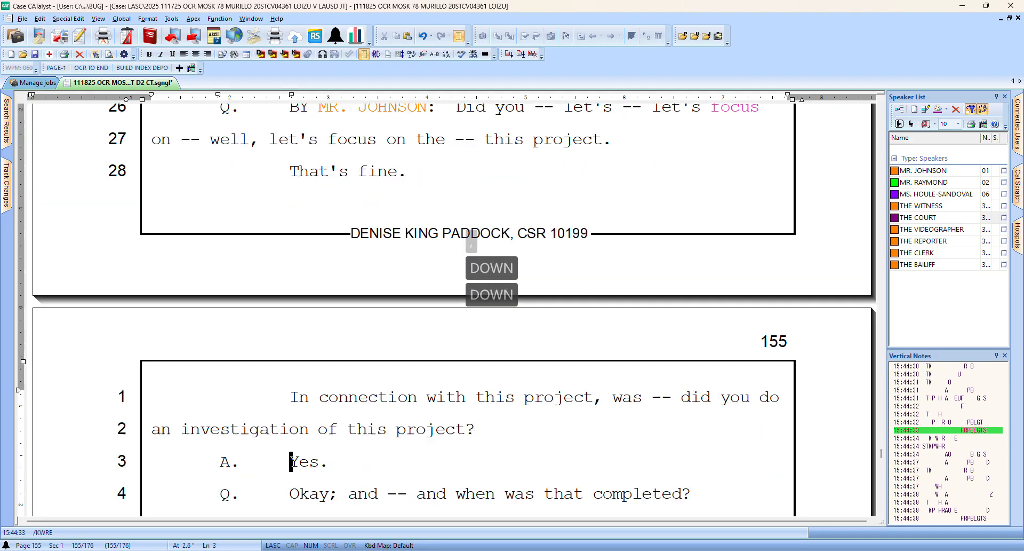
pyautogui.press('Down')
pyautogui.press('Down')
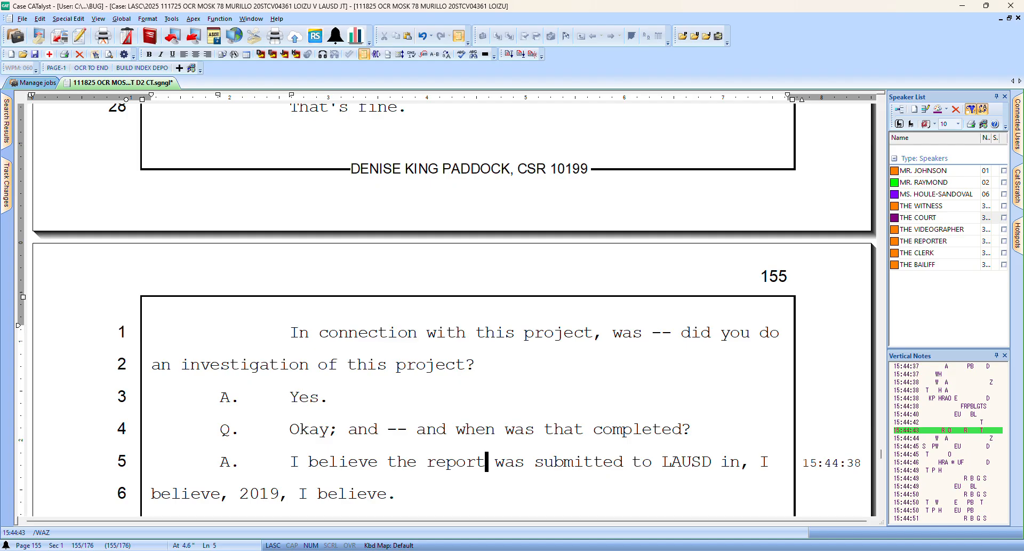
pyautogui.press('Down')
pyautogui.press('Down')
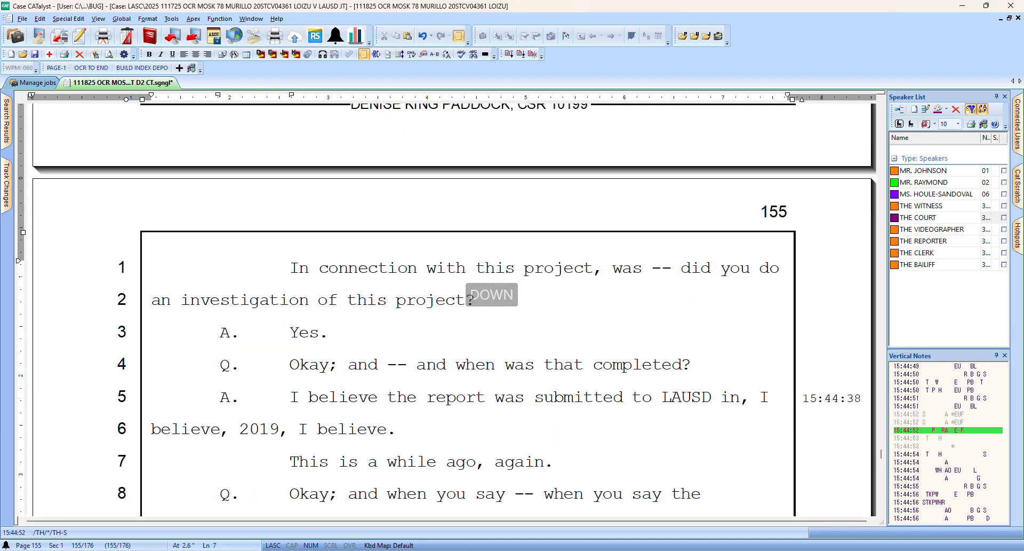
pyautogui.press('Down')
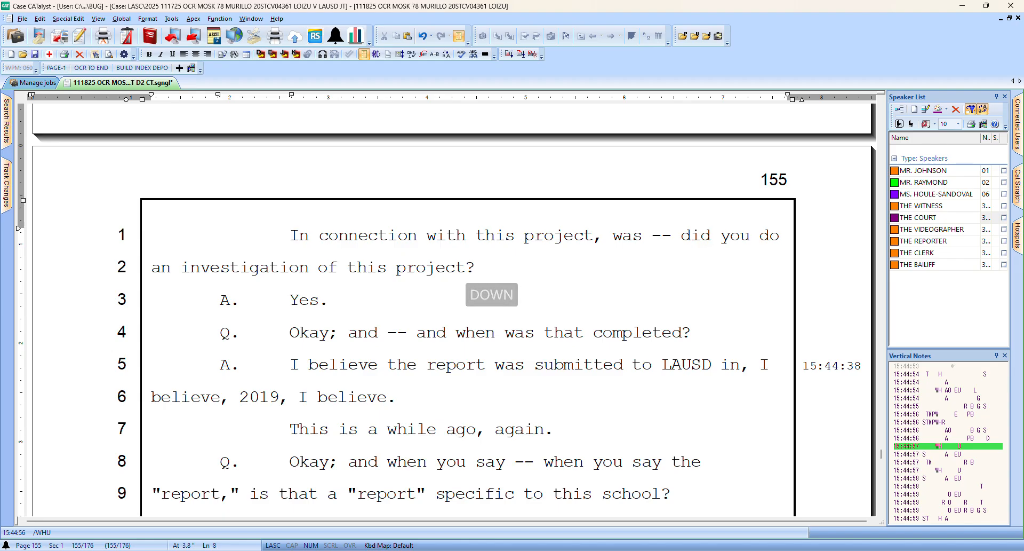
pyautogui.press('Down')
pyautogui.press('Down')
pyautogui.press('Down')
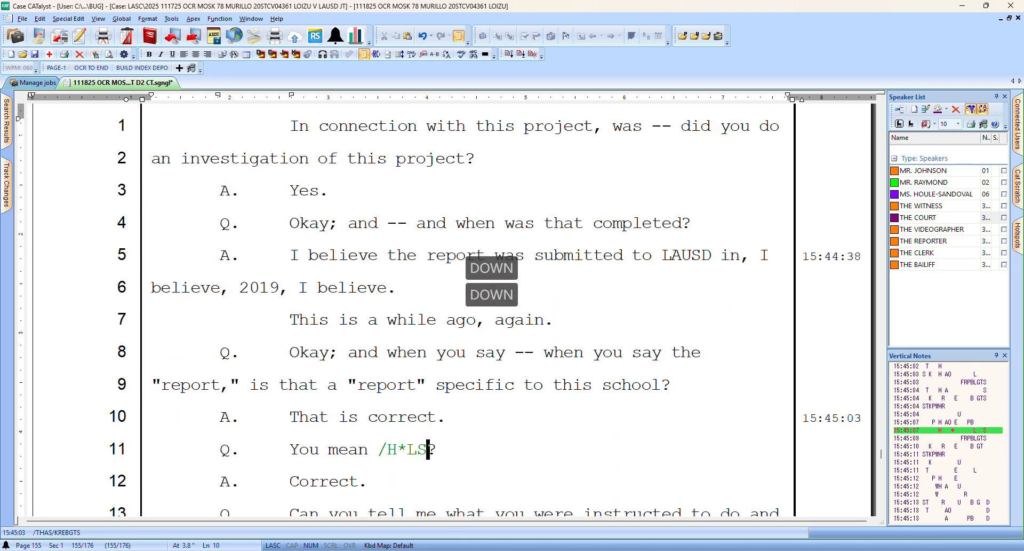
# Replay the audio from lines 9 through 11 to check what was said at the untranslated steno /H*LS
pyautogui.press('Left')
pyautogui.press('Left')
pyautogui.press('Up')
pyautogui.press('[')
pyautogui.press('Down')
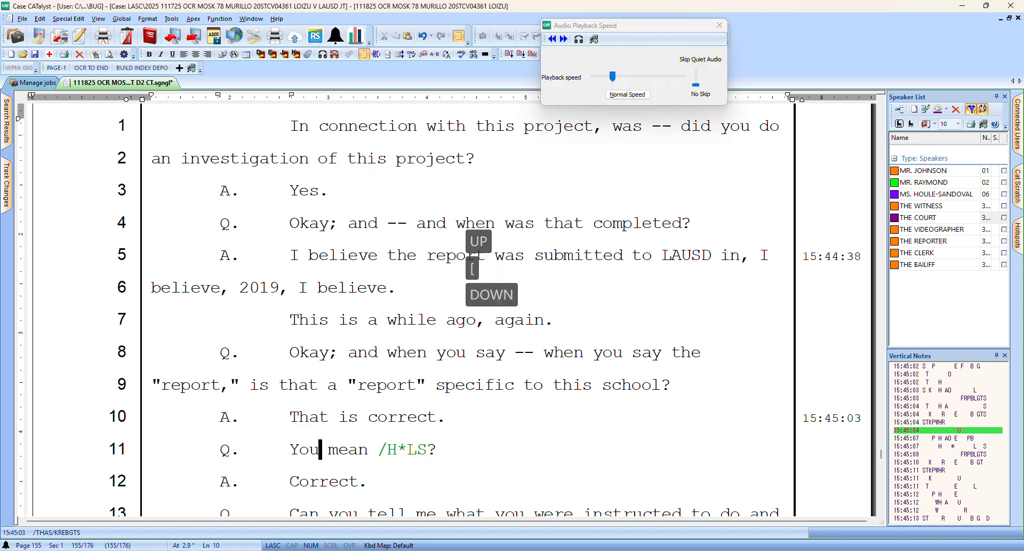
pyautogui.press('Right')
pyautogui.press('Right')
pyautogui.press('Right')
pyautogui.press('Right')
pyautogui.press('Right')
pyautogui.press('Right')
pyautogui.press('Up')
pyautogui.press('Up')
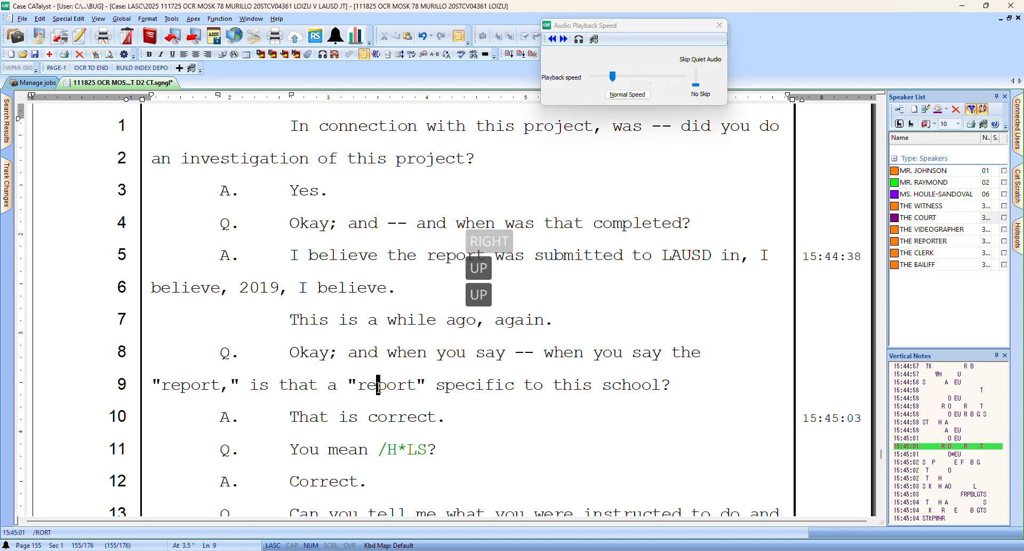
pyautogui.press('[')
pyautogui.press('Down')
pyautogui.press('Down')
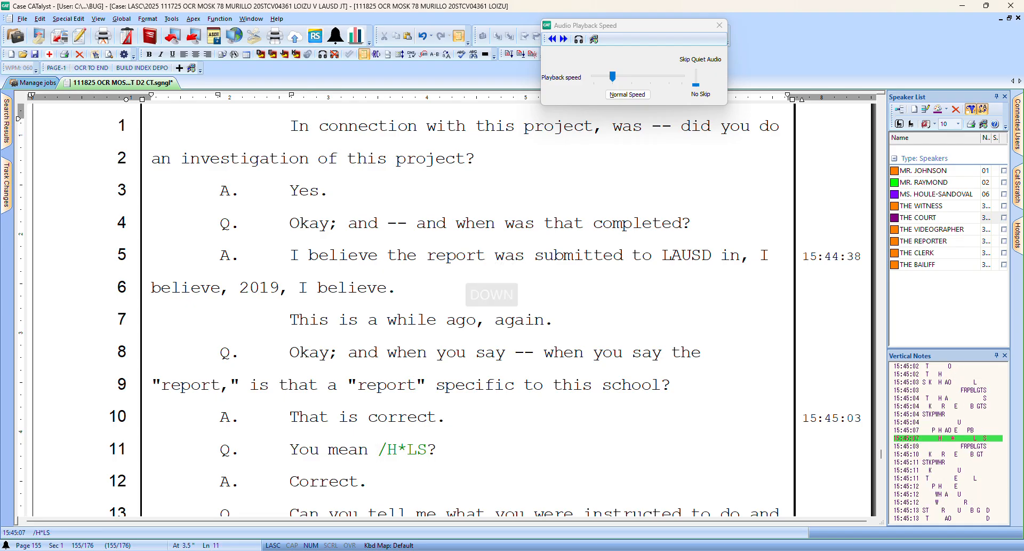
# Open a global K-Define entry for the untranslated steno /H*LS in the question on line 11
pyautogui.press('[')
pyautogui.hotkey('ctrl', 'k')
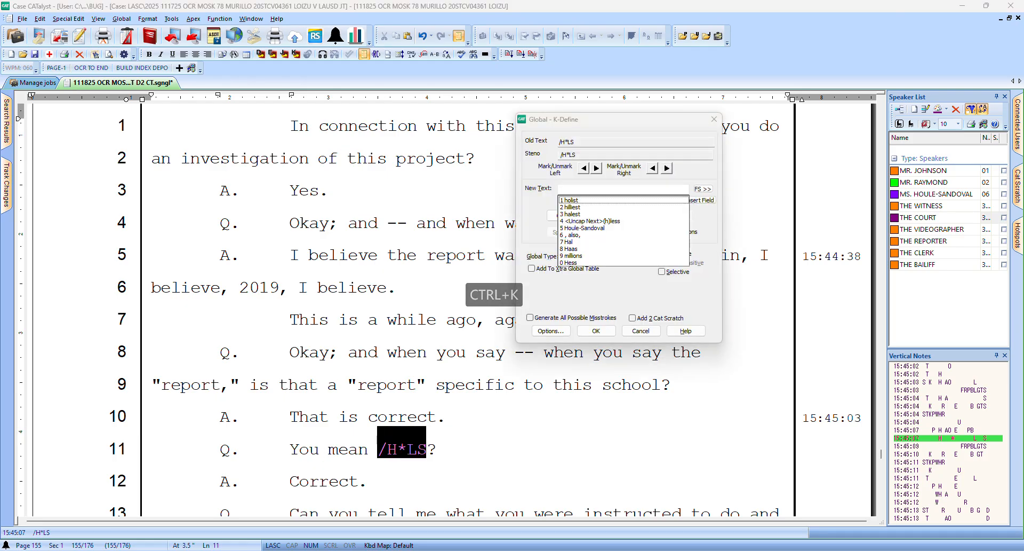
# Define the untranslated steno /H*LS as "Harding Elementary School" throughout the entire file
pyautogui.write('Harding Elemn')
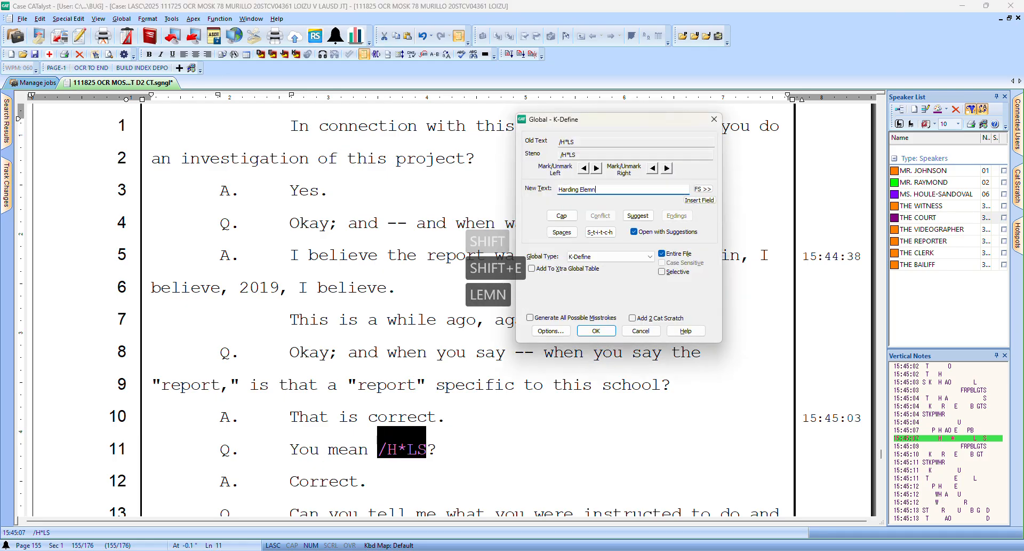
pyautogui.press('BackSpace')
pyautogui.write('entary School')
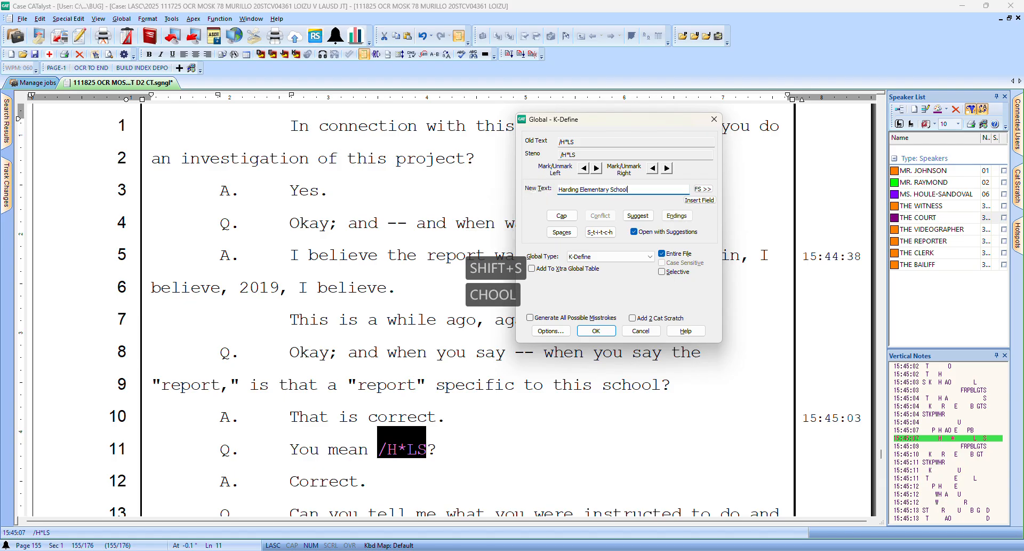
pyautogui.click(550, 232)
pyautogui.click(596, 331)
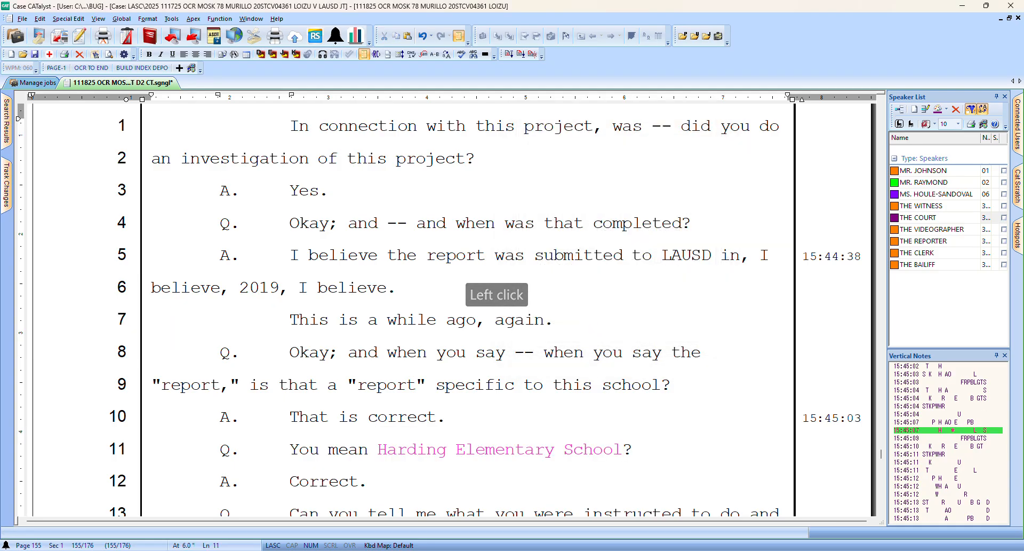
# Play back the audio from "when you say the" on line 8 and check the transcript through line 12
pyautogui.click(586, 352)
pyautogui.press('[')
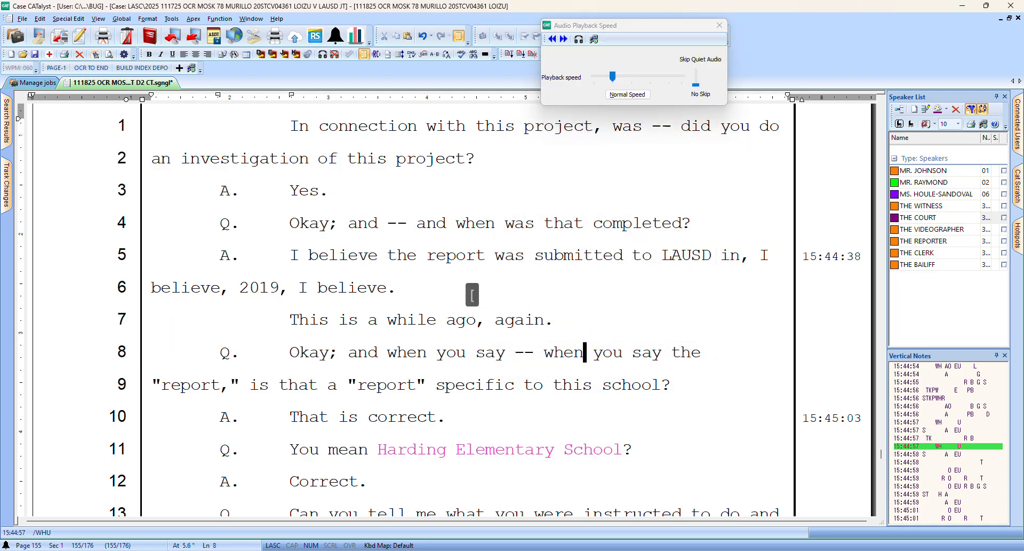
pyautogui.press('Down')
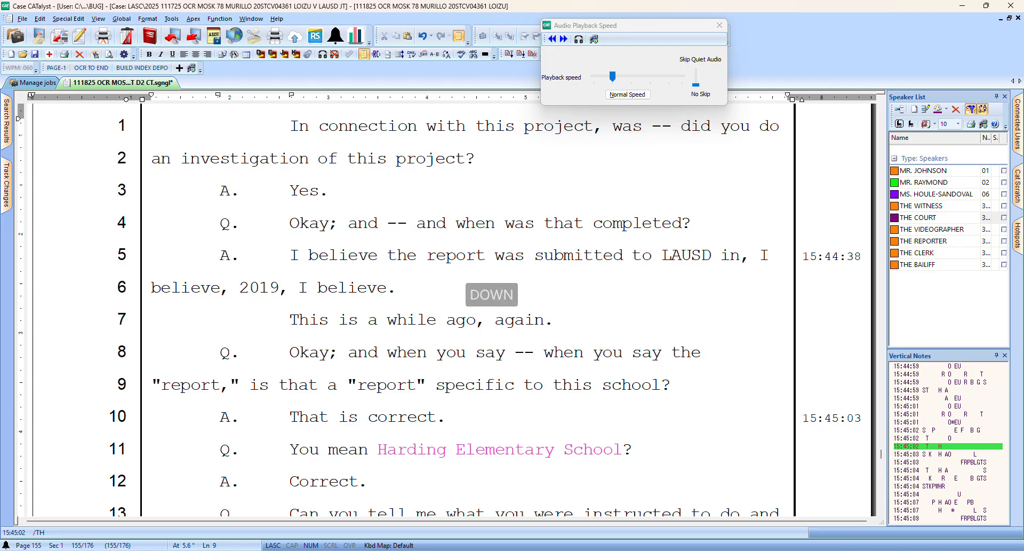
pyautogui.press('Down')
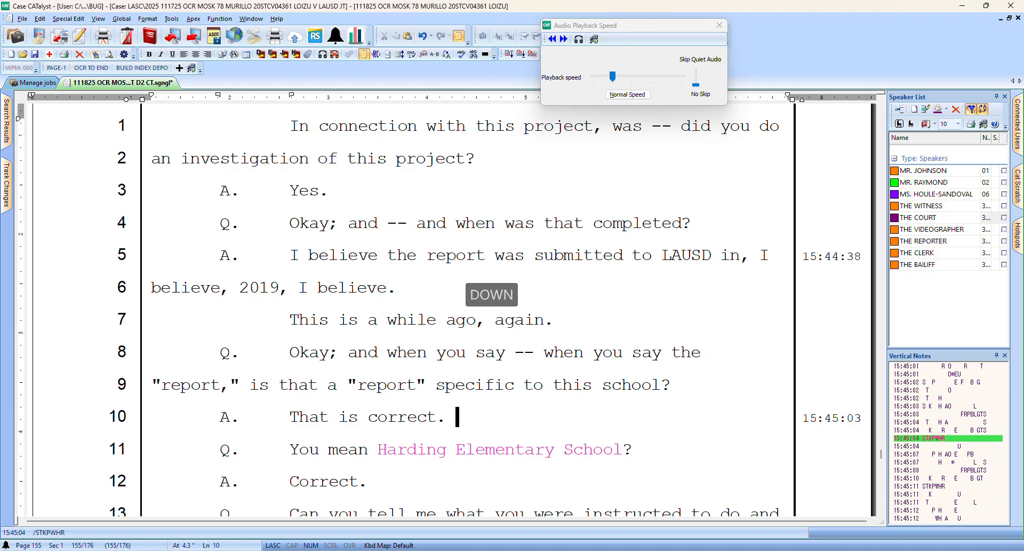
pyautogui.press('Right')
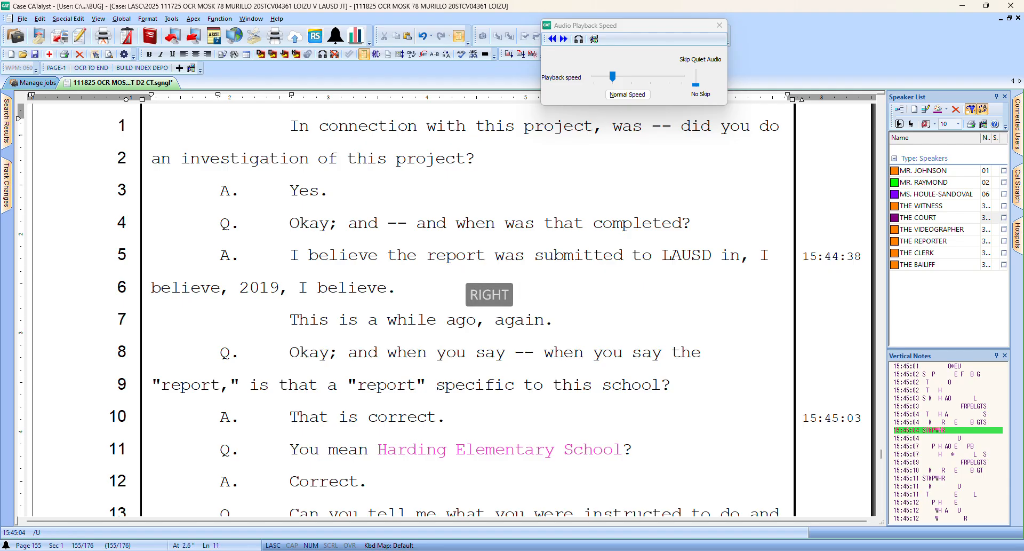
pyautogui.press('Right')
pyautogui.press('Right')
pyautogui.press('Right')
pyautogui.press('Right')
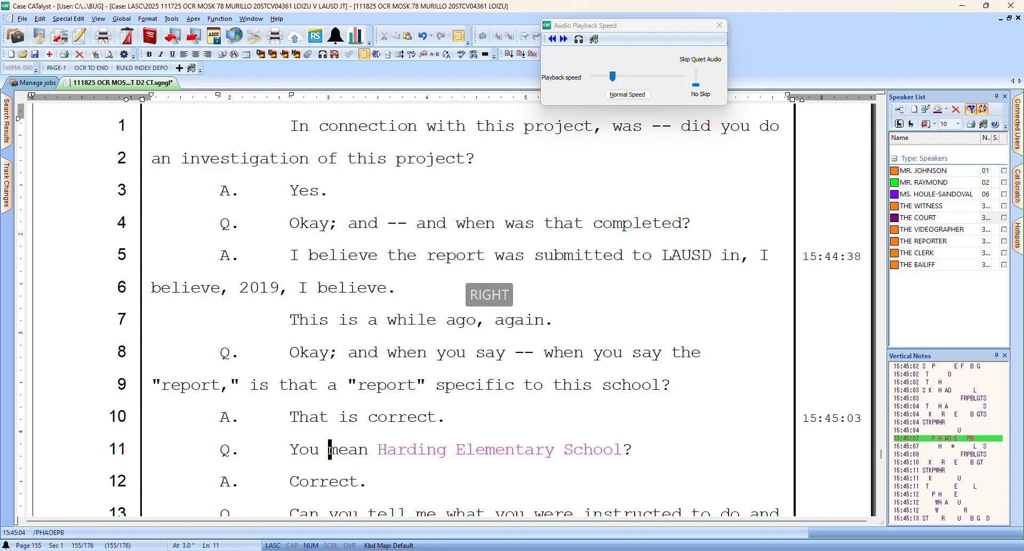
pyautogui.press('Down')
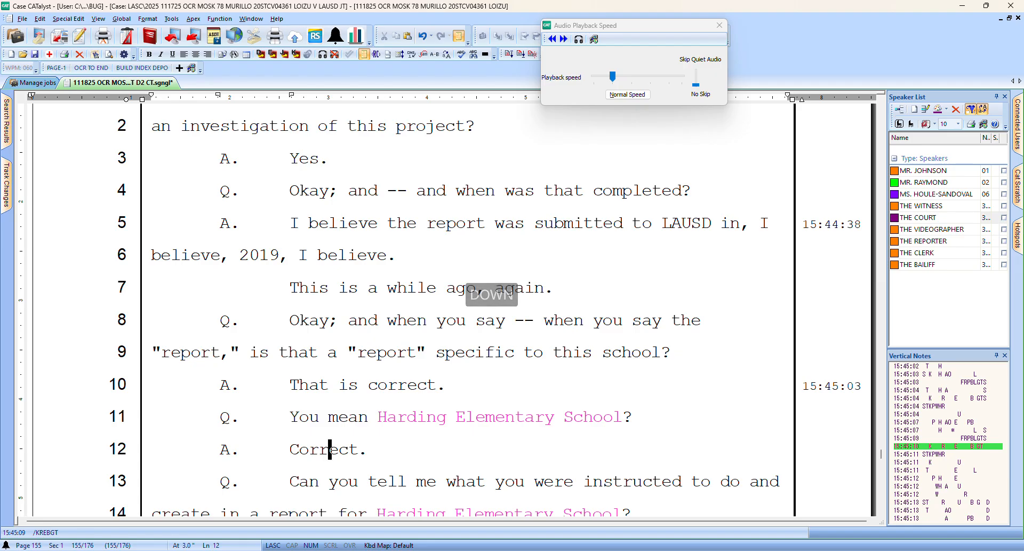
# Replace the answer "Correct." on line 12 with "Yes, sir."
pyautogui.press('Home')
pyautogui.press('Up')
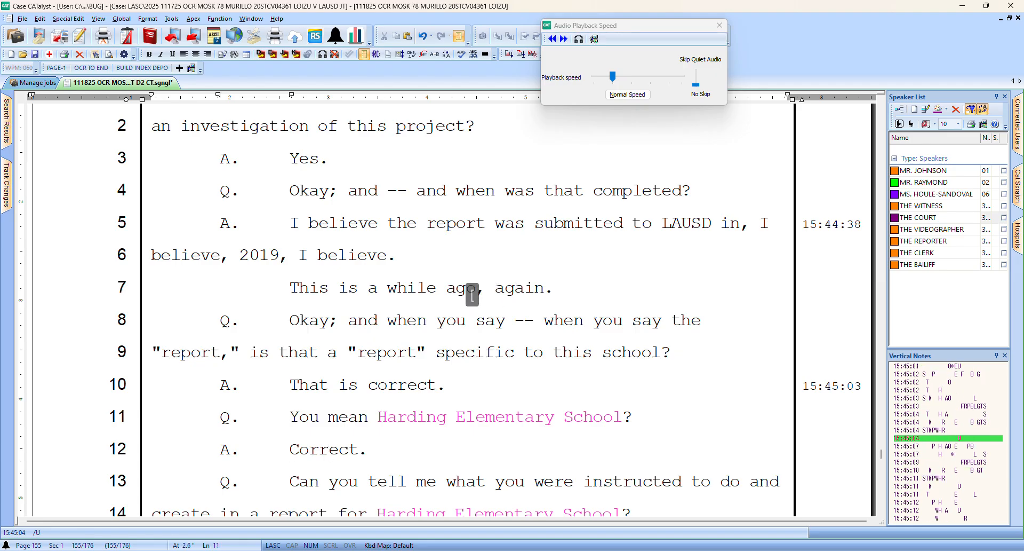
pyautogui.press('Down')
pyautogui.hotkey('ctrl', '[')
pyautogui.write('Ye')
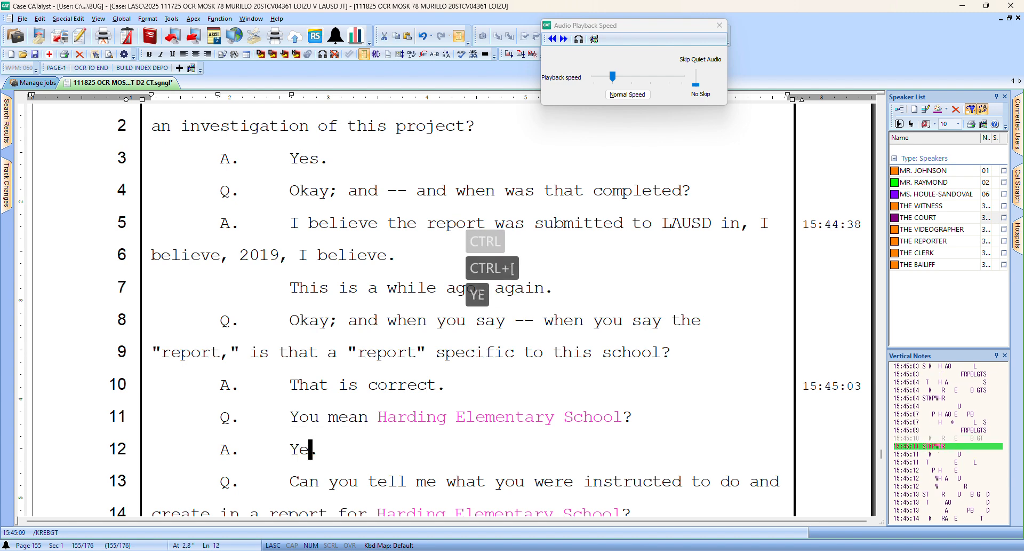
pyautogui.write('s, sir.')
# Begin the question on line 13 with "Okay; and" before "can you tell me"
pyautogui.press('Right')
pyautogui.write('Okay; an')
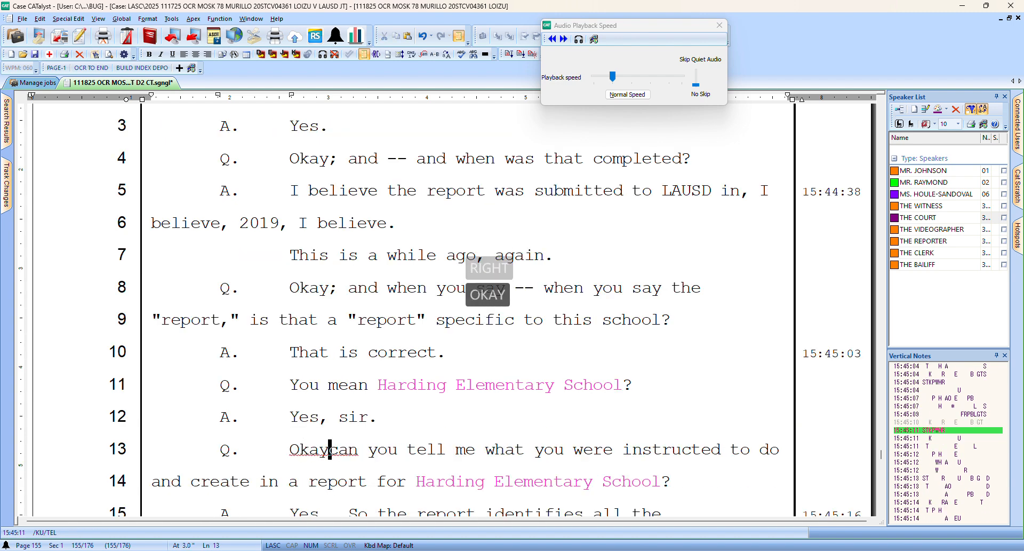
pyautogui.write('d')
# Add a comma after "to do and create" on line 14
pyautogui.press('Down')
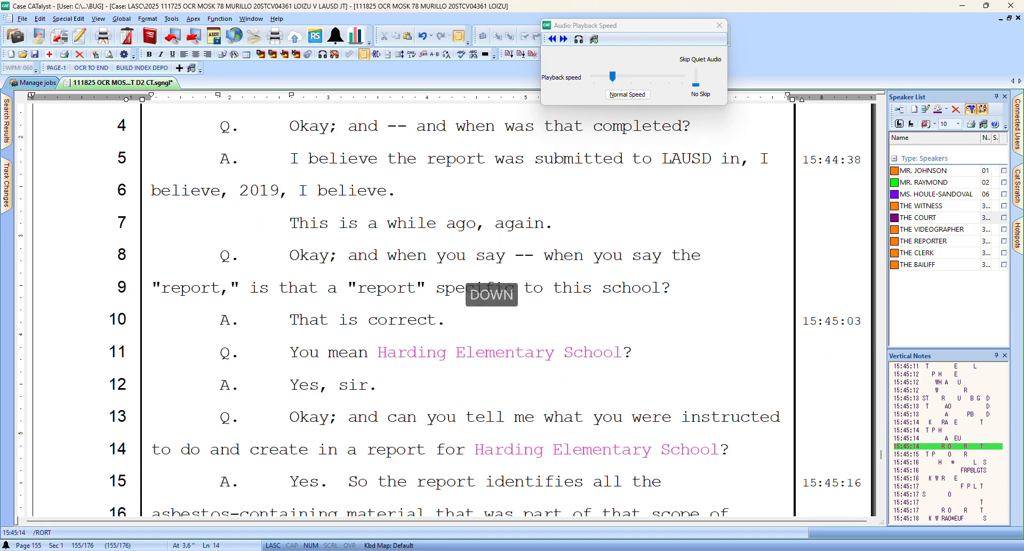
pyautogui.press('Down')
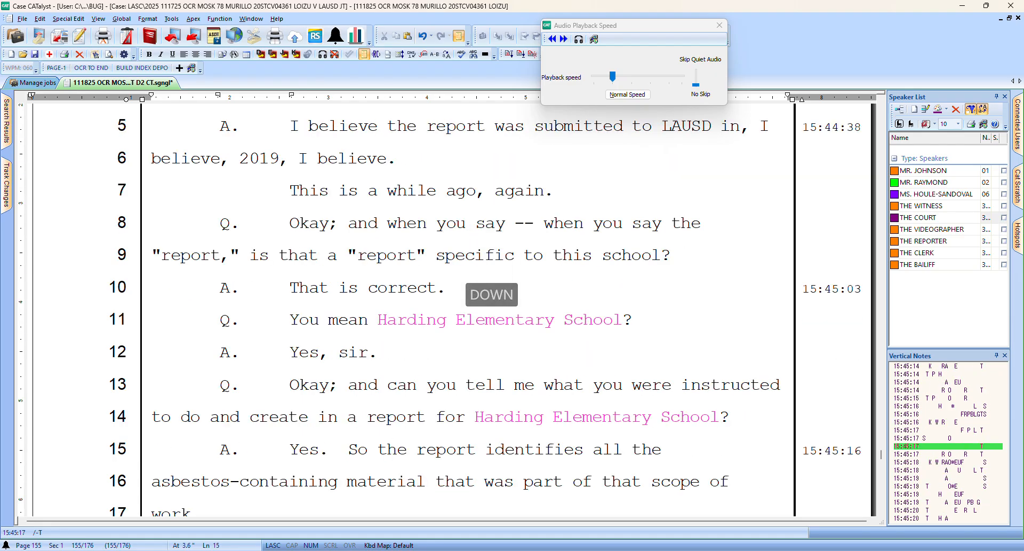
pyautogui.press('Up')
pyautogui.press('Left')
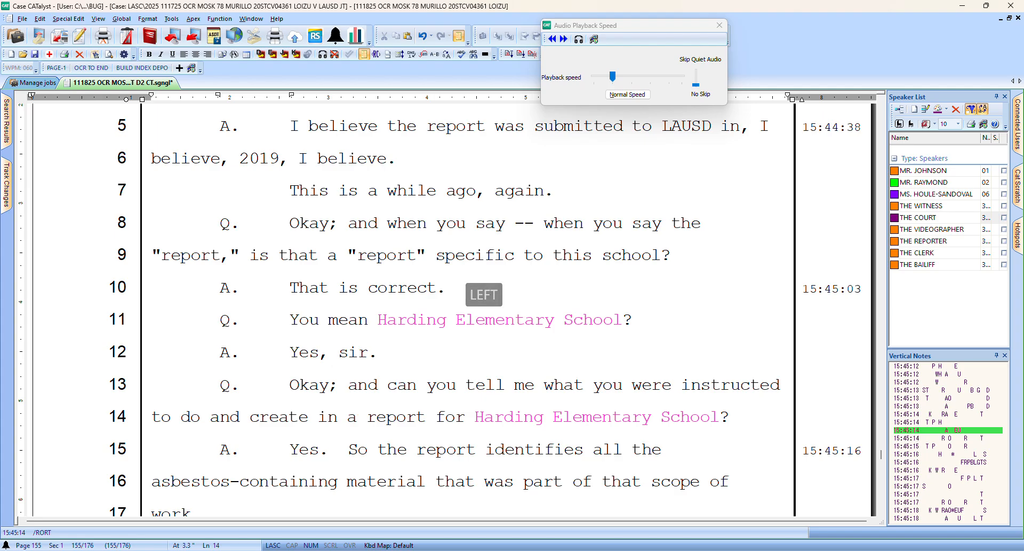
pyautogui.press('Left')
pyautogui.press('Left')
pyautogui.press('Left')
pyautogui.press('Left')
pyautogui.press('Left')
pyautogui.write(',')
# Insert "terms of" between "in" and "a report" on line 14
pyautogui.press('Right')
pyautogui.press('Right')
pyautogui.press('Right')
pyautogui.press('Right')
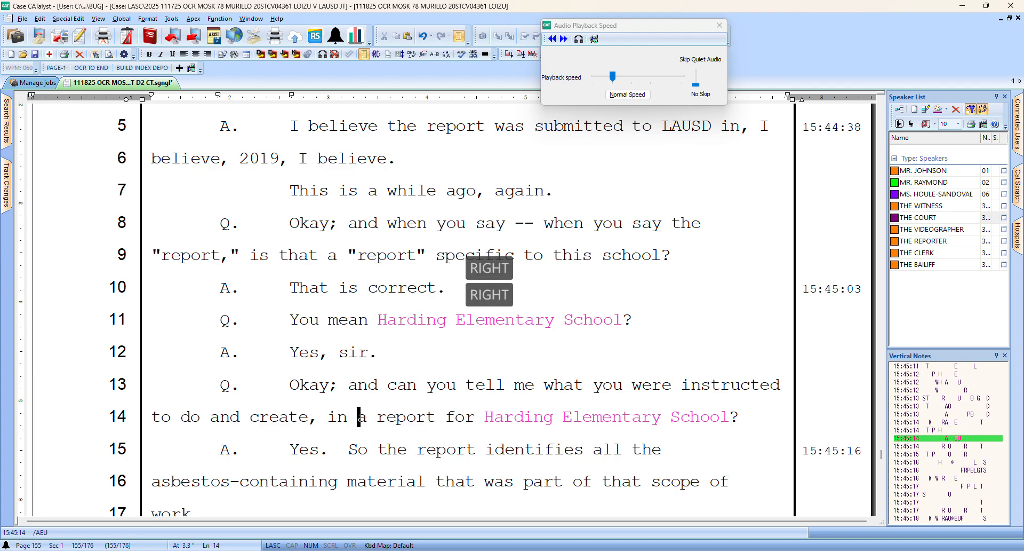
pyautogui.write('terms o')
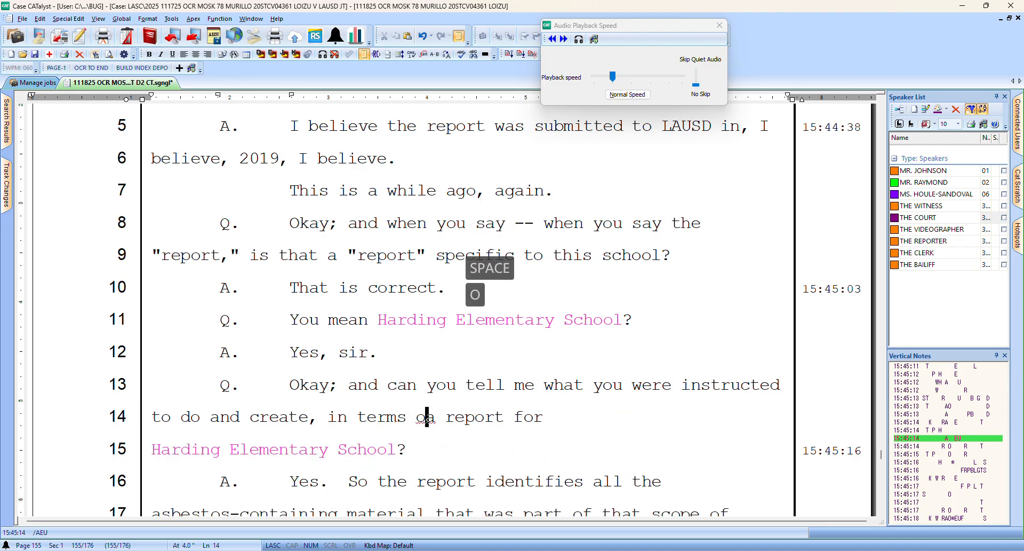
pyautogui.write('f')
pyautogui.press('Right')
pyautogui.press('Right')
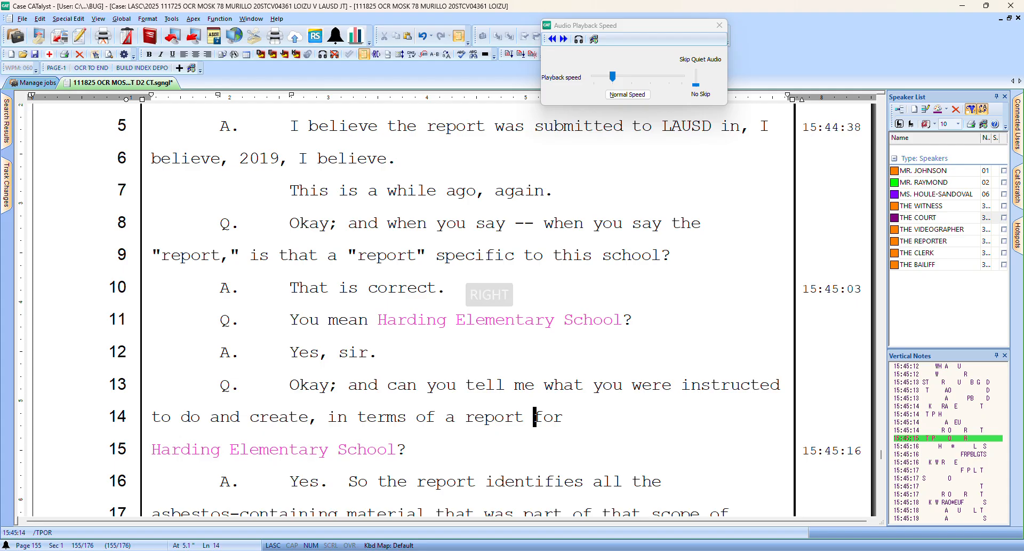
# Check the answers that follow against the audio and delete "that" before "the contractor" on line 20
pyautogui.press('Down')
pyautogui.press('Down')
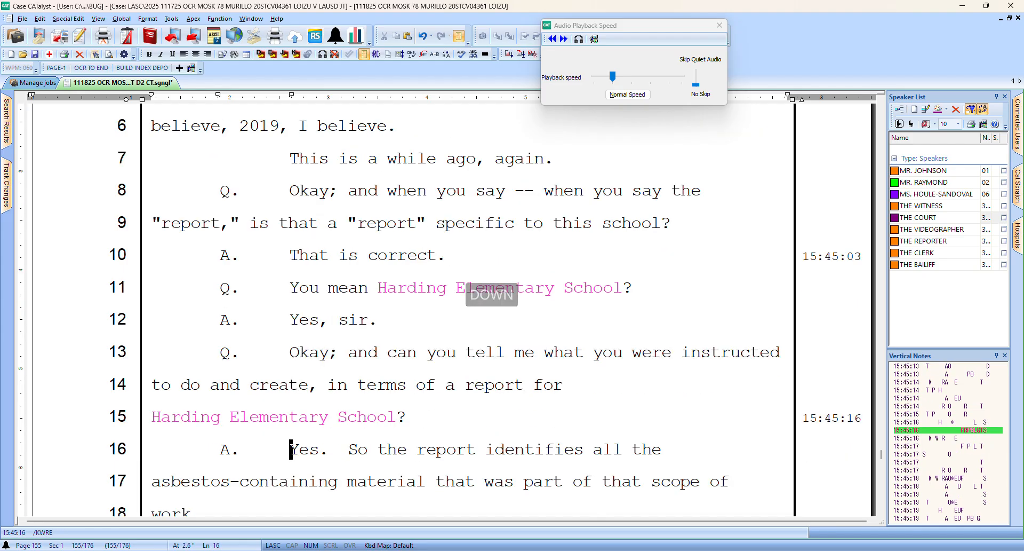
pyautogui.press('Down')
pyautogui.press('Down')
pyautogui.press('Down')
pyautogui.press('Down')
pyautogui.press('Down')
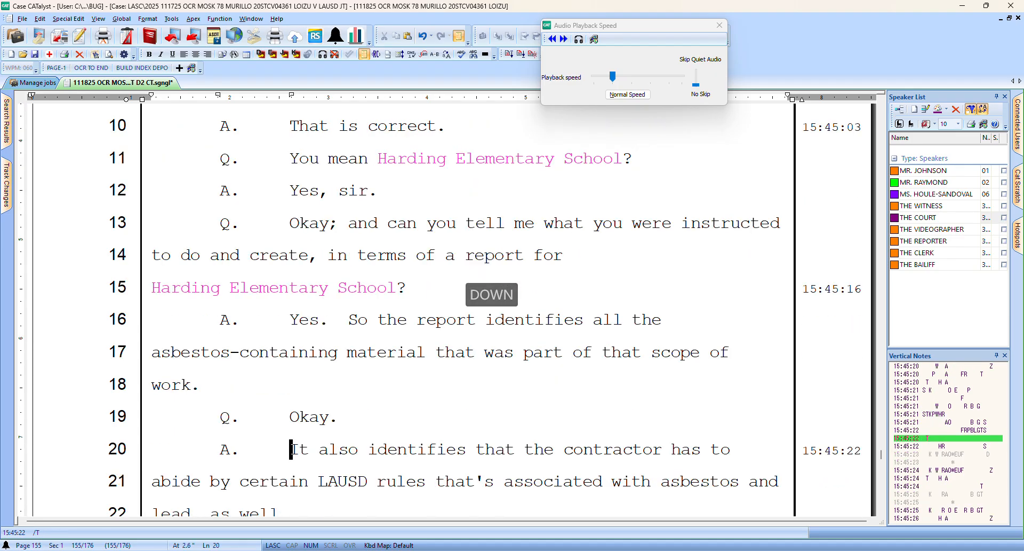
pyautogui.press('Up')
pyautogui.press('Right')
pyautogui.press('Right')
pyautogui.press('Right')
pyautogui.press('Right')
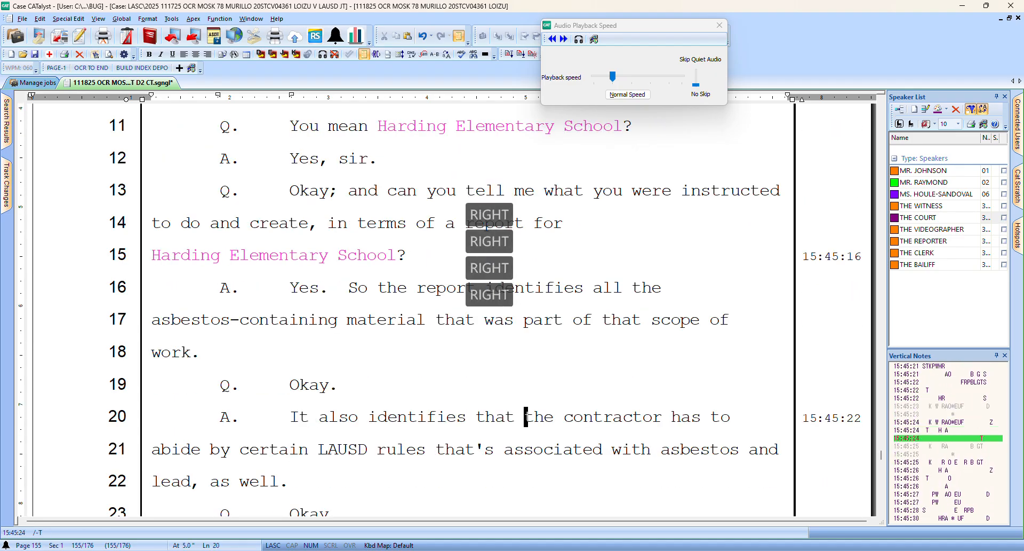
pyautogui.press('Left')
pyautogui.press('Left')
pyautogui.press('Right')
pyautogui.hotkey('ctrl', 'Delete')
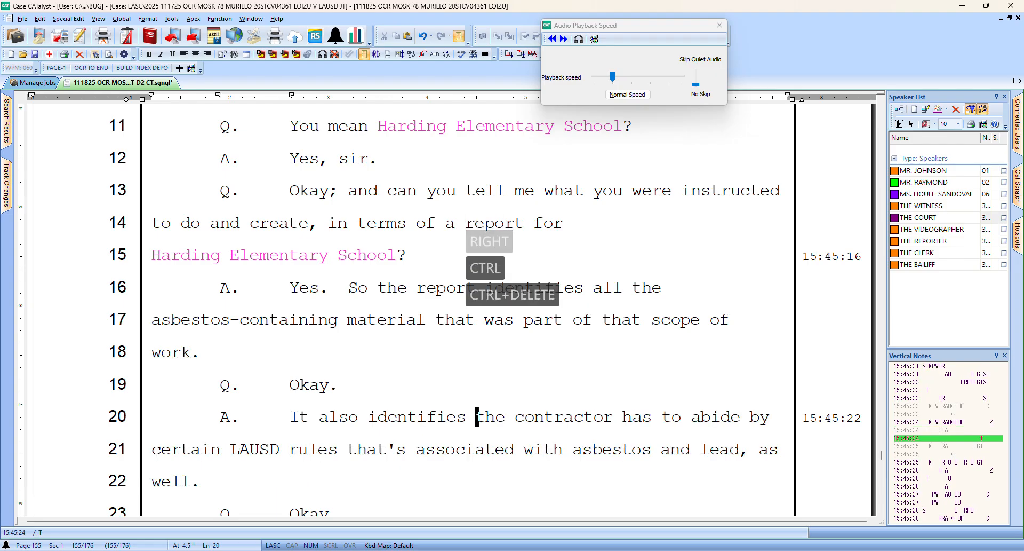
# Proofread from line 21 of page 155 through line 4 of page 156
pyautogui.press('Down')
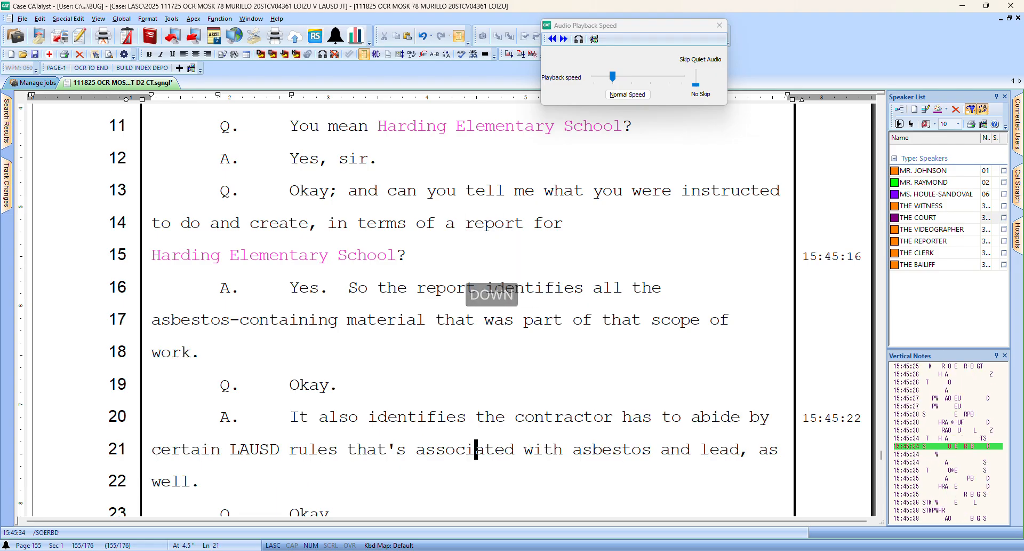
pyautogui.press('Down')
pyautogui.press('Down')
pyautogui.press('Down')
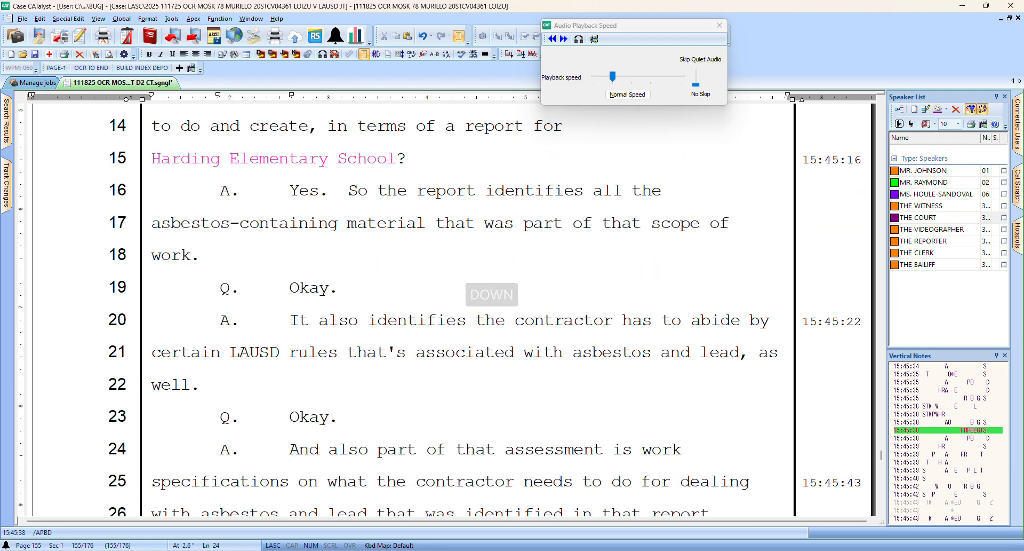
pyautogui.press('Down')
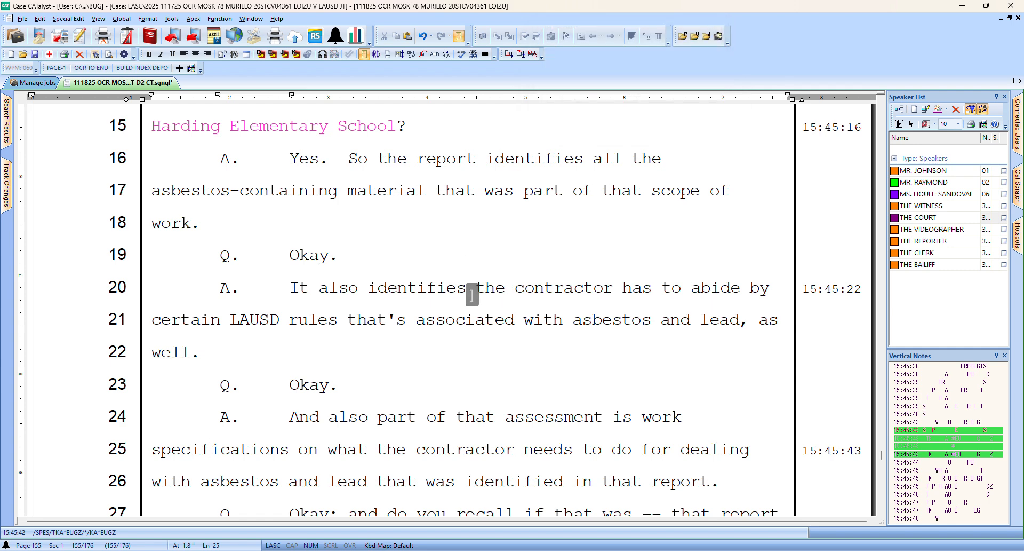
pyautogui.press('Down')
pyautogui.press('Down')
pyautogui.press('Down')
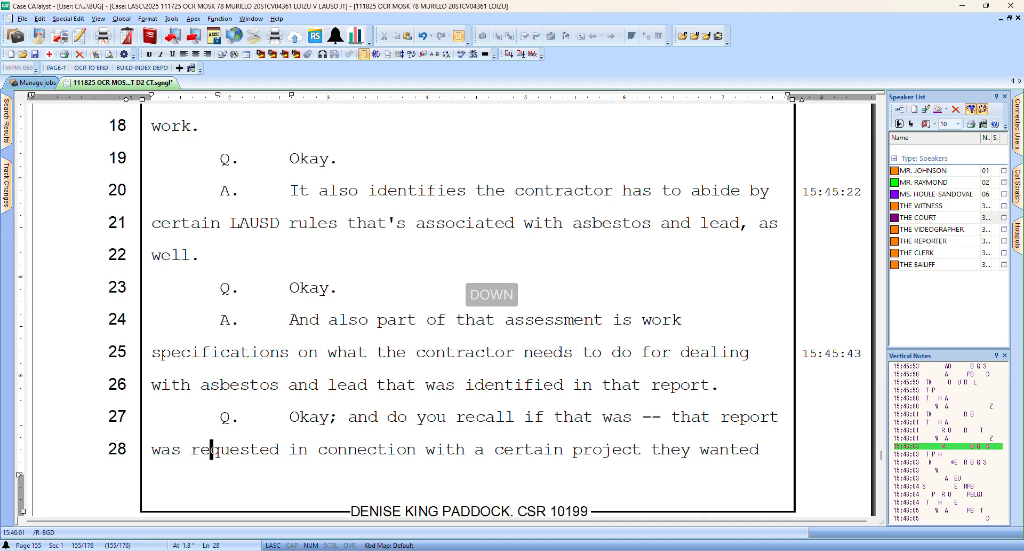
pyautogui.press('Down')
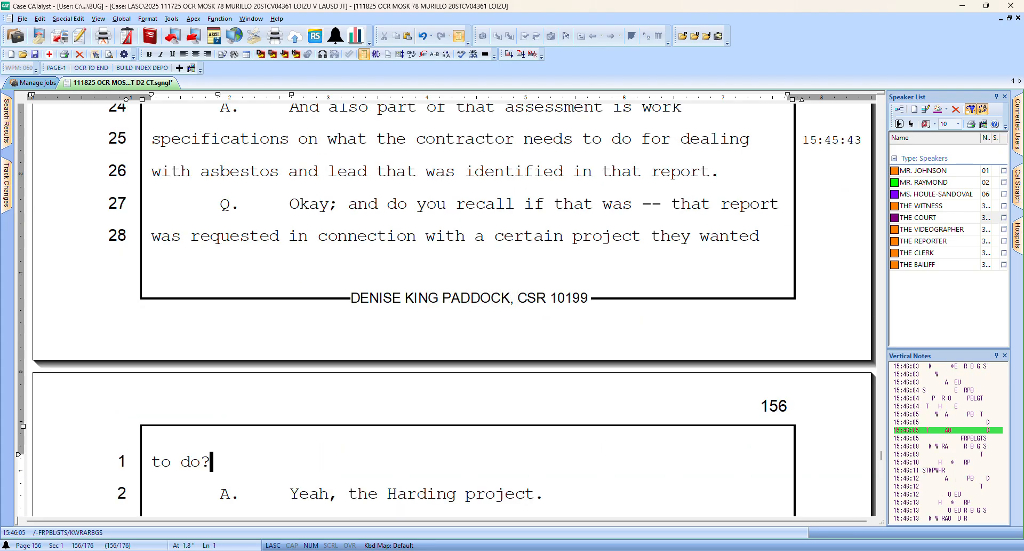
pyautogui.press('Down')
pyautogui.press('Down')
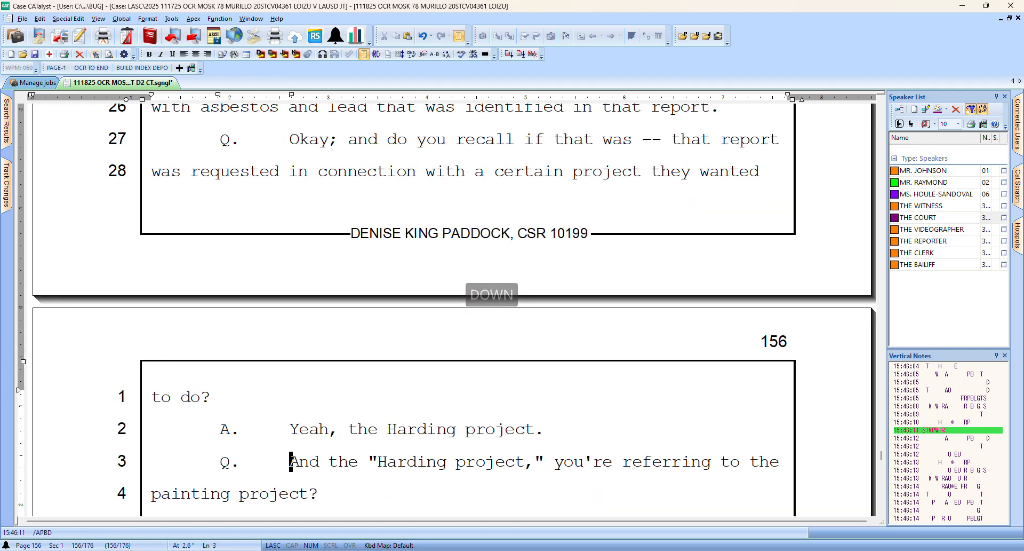
pyautogui.press('Down')
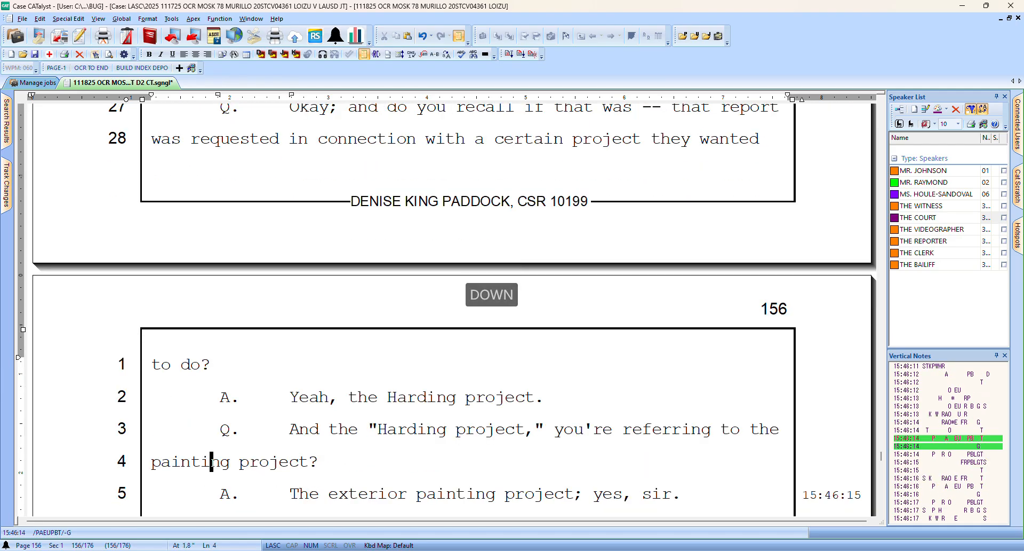
# Enclose "painting project" on line 4 of page 156 in quotation marks
pyautogui.press('Left')
pyautogui.press('Left')
pyautogui.press('Left')
pyautogui.press('Left')
pyautogui.press('Left')
pyautogui.press('Left')
pyautogui.press('Left')
pyautogui.press('Right')
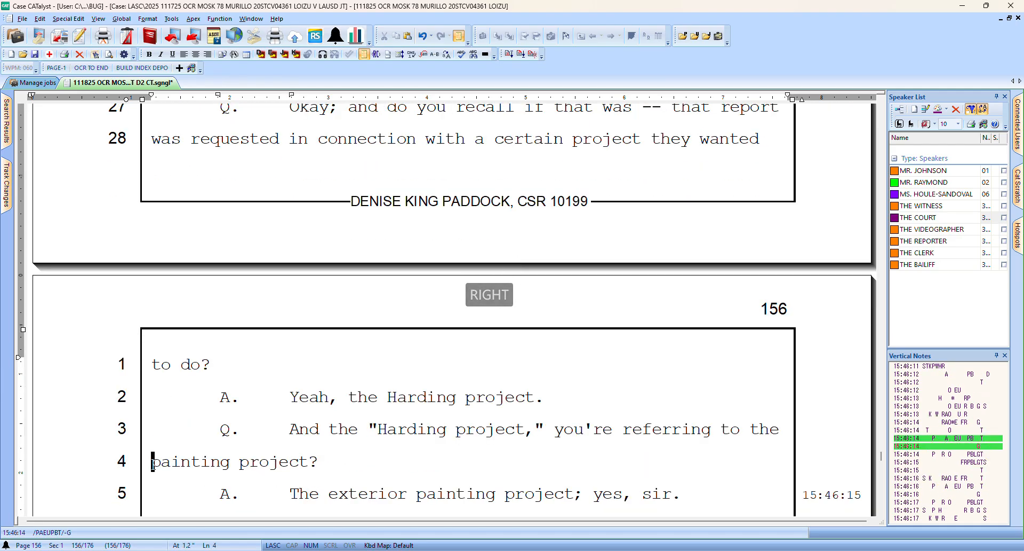
pyautogui.hotkey('ctrl', 'shift', 'Right')
pyautogui.hotkey('ctrl', 'shift', 'Right')
pyautogui.hotkey('shift', "'")
# Proofread lines 5 to 12 of page 156
pyautogui.press('Down')
pyautogui.press('Down')
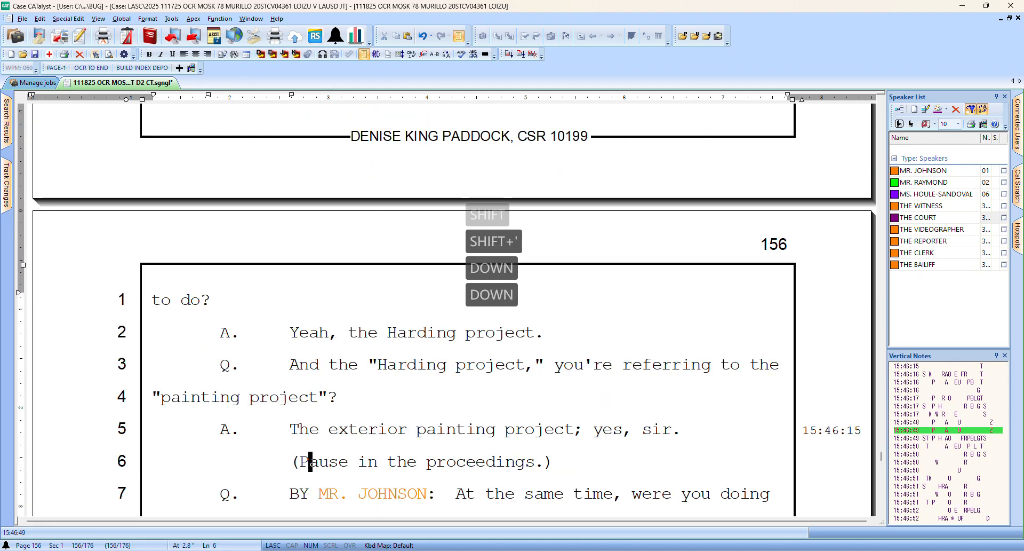
pyautogui.press('Down')
pyautogui.press('Down')
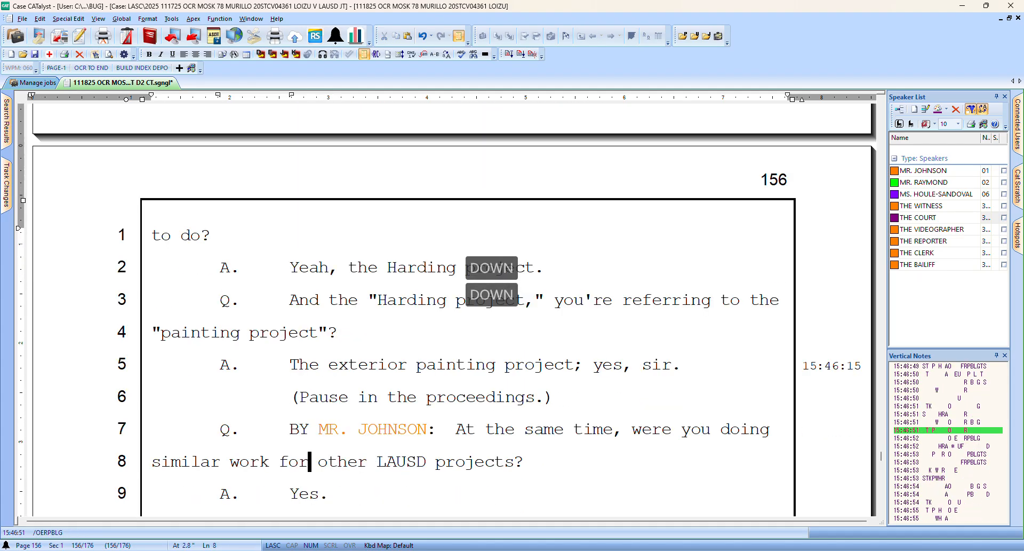
pyautogui.press('Down')
pyautogui.press('Down')
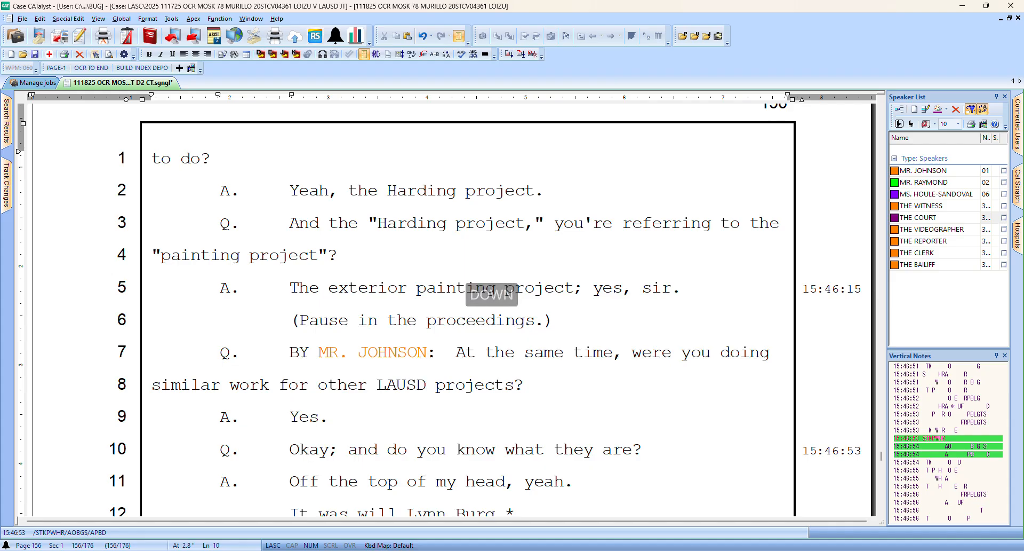
pyautogui.press('Down')
pyautogui.press('Down')
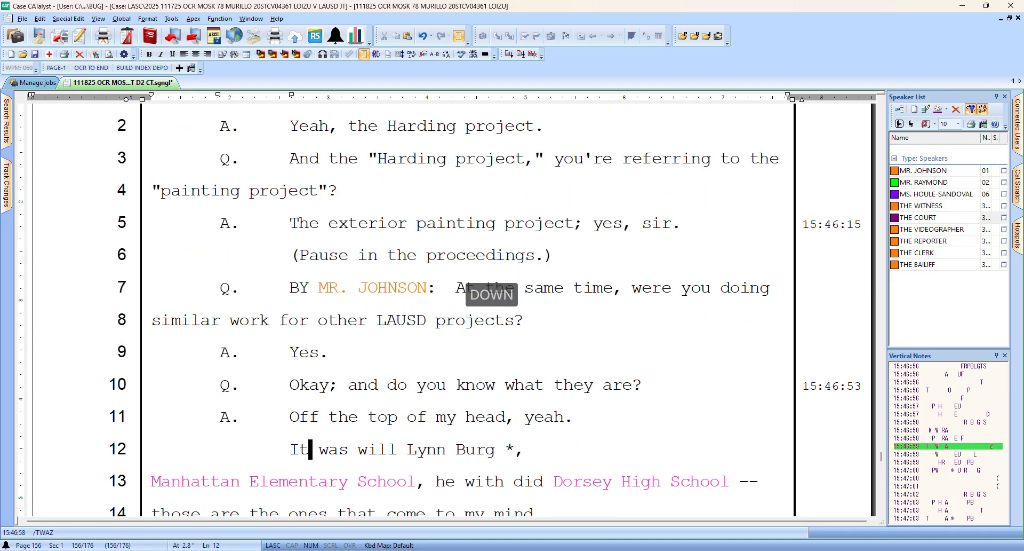
# Check the school name on line 12 against the audio and search the web for "linburgh school los angeles ca"
pyautogui.press('Right')
pyautogui.press('Right')
pyautogui.press('Right')
pyautogui.press('Right')
pyautogui.press('Right')
pyautogui.press('Right')
pyautogui.press('Right')
pyautogui.press('Right')
pyautogui.press('Right')
pyautogui.press('Right')
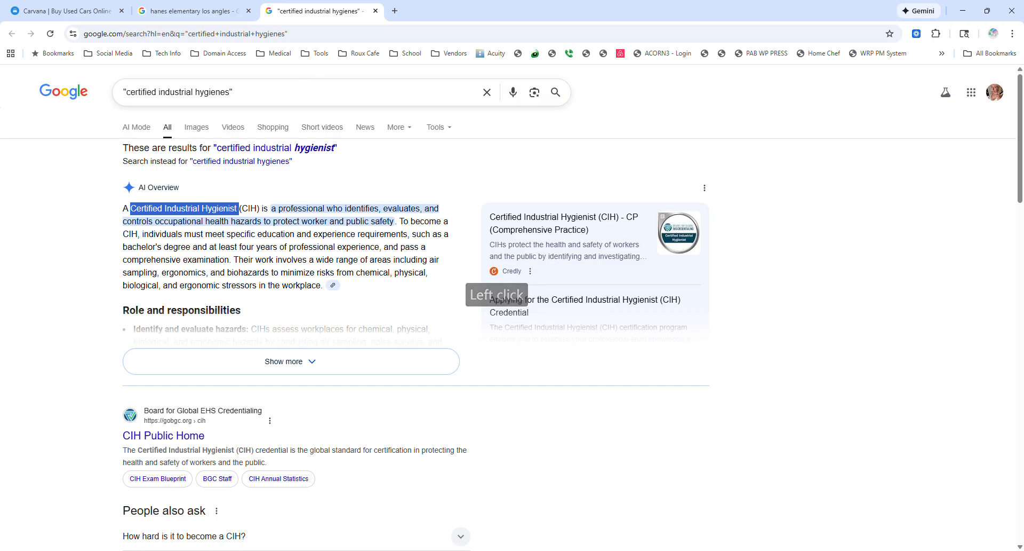
pyautogui.moveTo(247, 93); pyautogui.dragTo(34, 64)
pyautogui.write('linb')
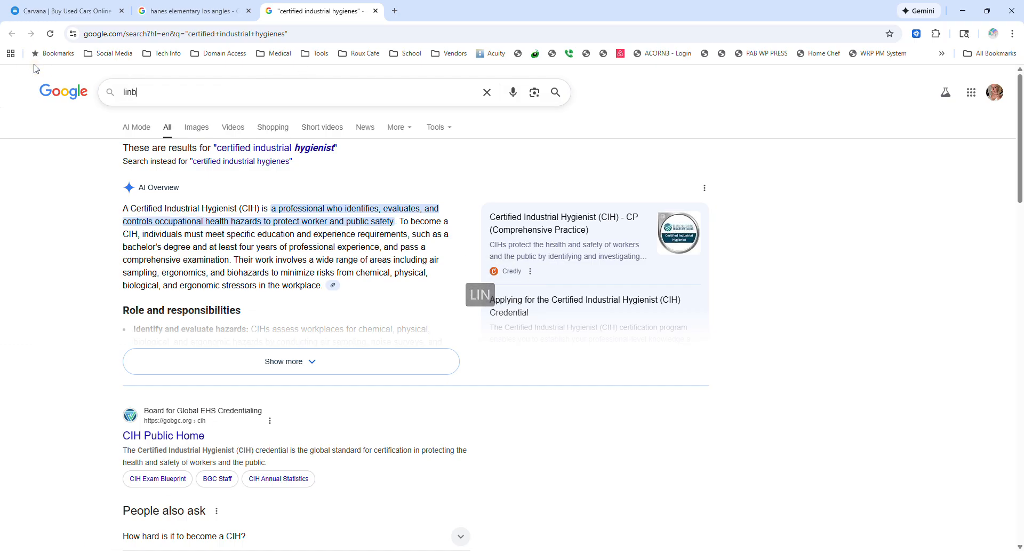
pyautogui.write('urgh sch')
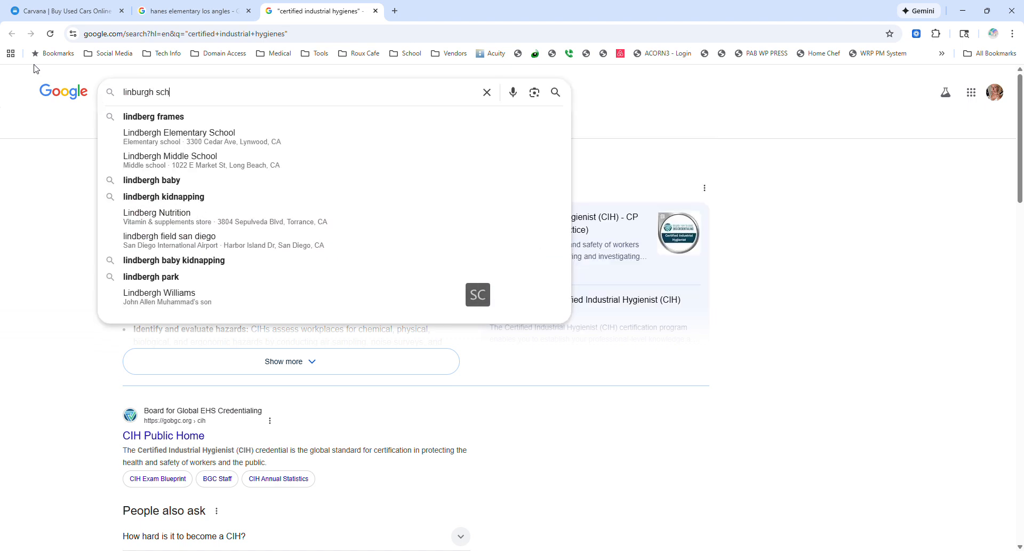
pyautogui.write('ool los angele')
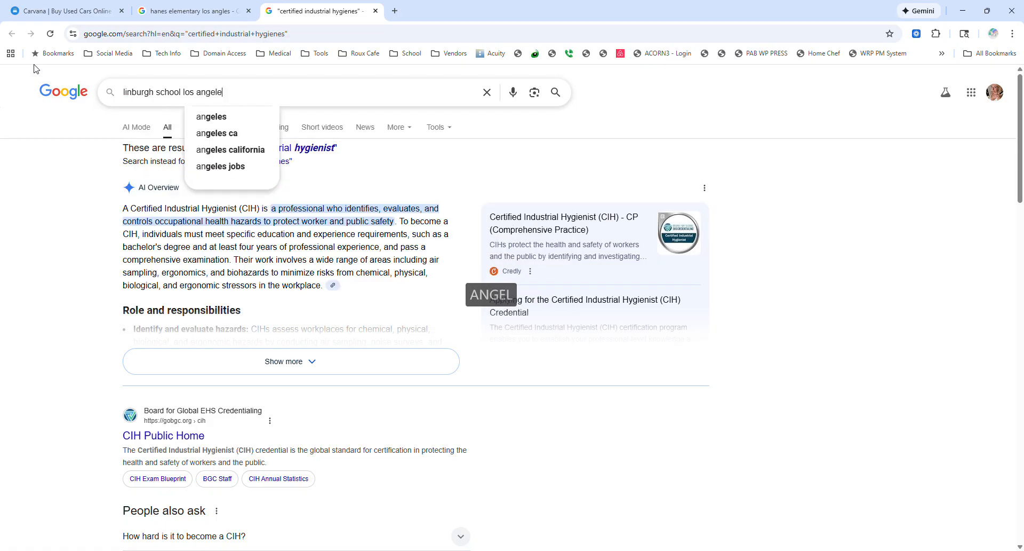
pyautogui.write('s ca')
pyautogui.press('Return')
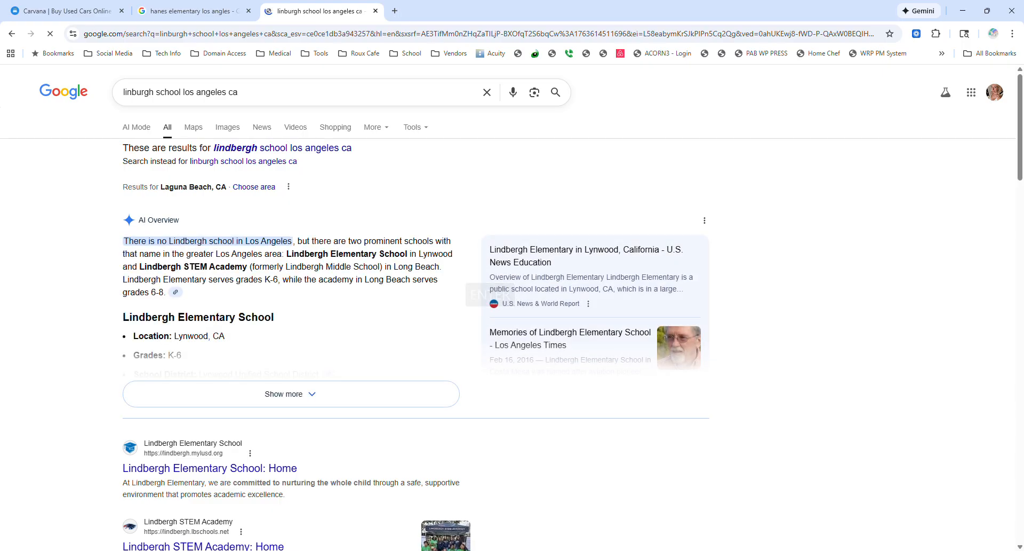
# Copy "Lindbergh" from the search results and globally define "Lynn Burg" on line 12 of the CATalyst transcript with it
pyautogui.moveTo(140, 267); pyautogui.dragTo(181, 268)
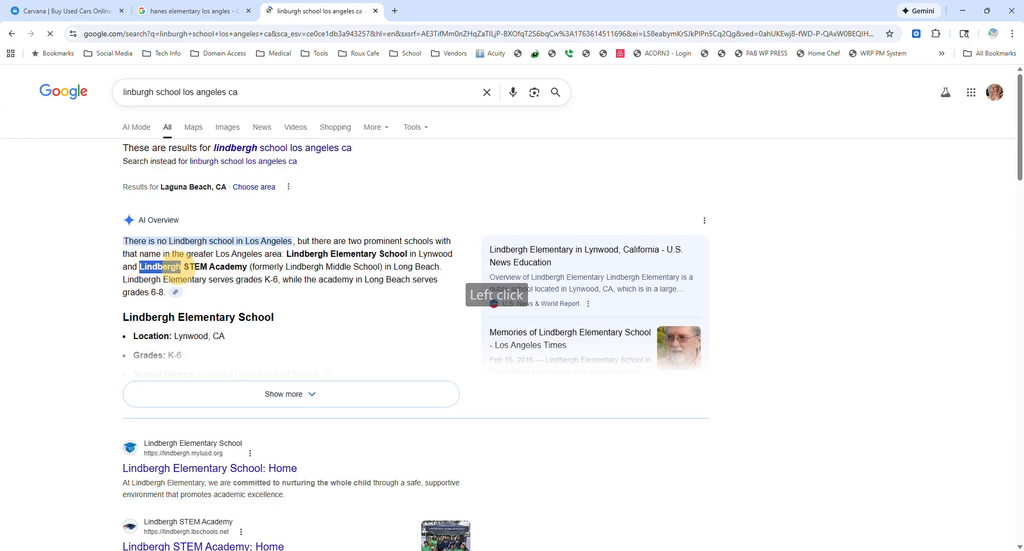
pyautogui.hotkey('ctrl', 'c')
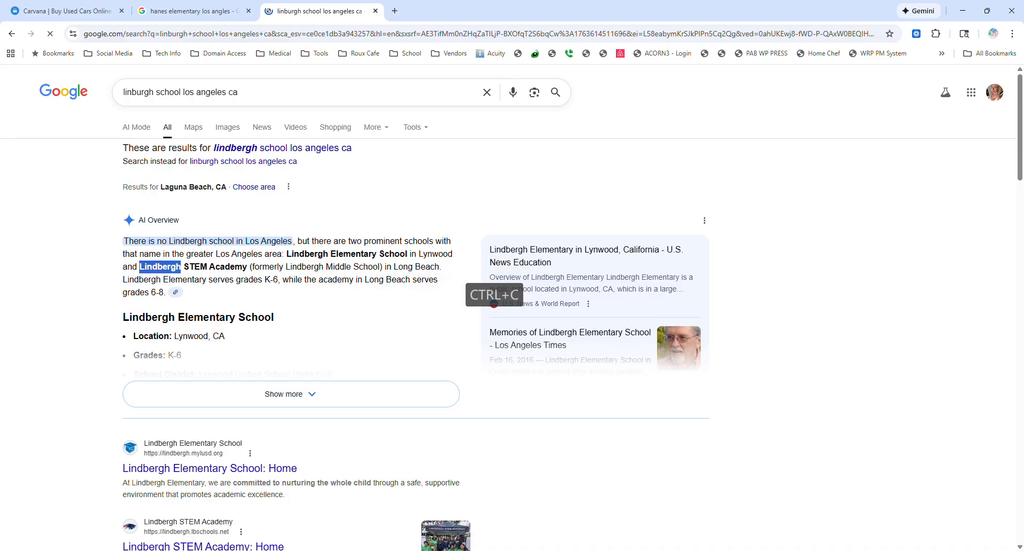
pyautogui.click(52, 550)
pyautogui.click(53, 550)
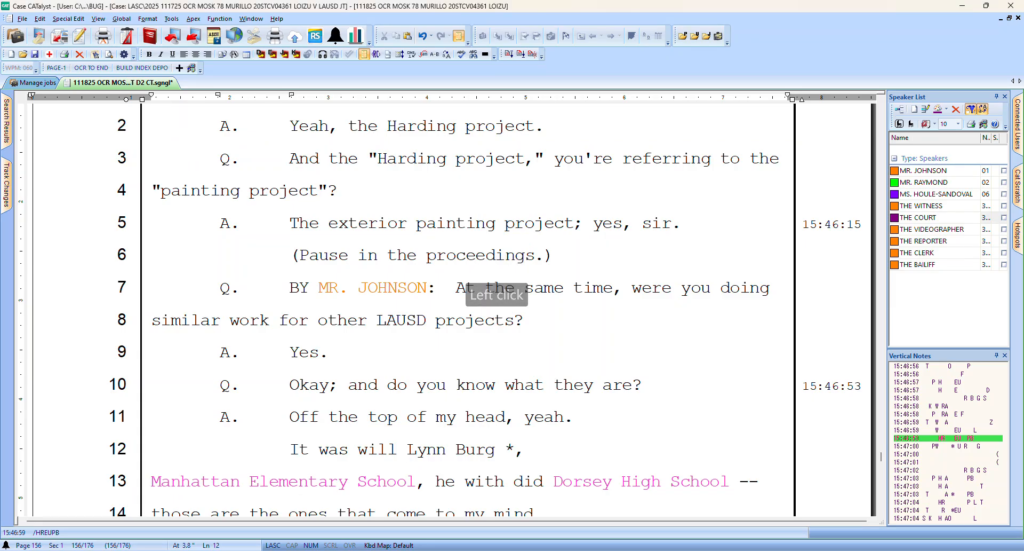
pyautogui.hotkey('ctrl', 'shift', 'Right')
pyautogui.hotkey('ctrl', 'shift', 'Right')
pyautogui.hotkey('ctrl', 'd')
pyautogui.hotkey('ctrl', 'v')
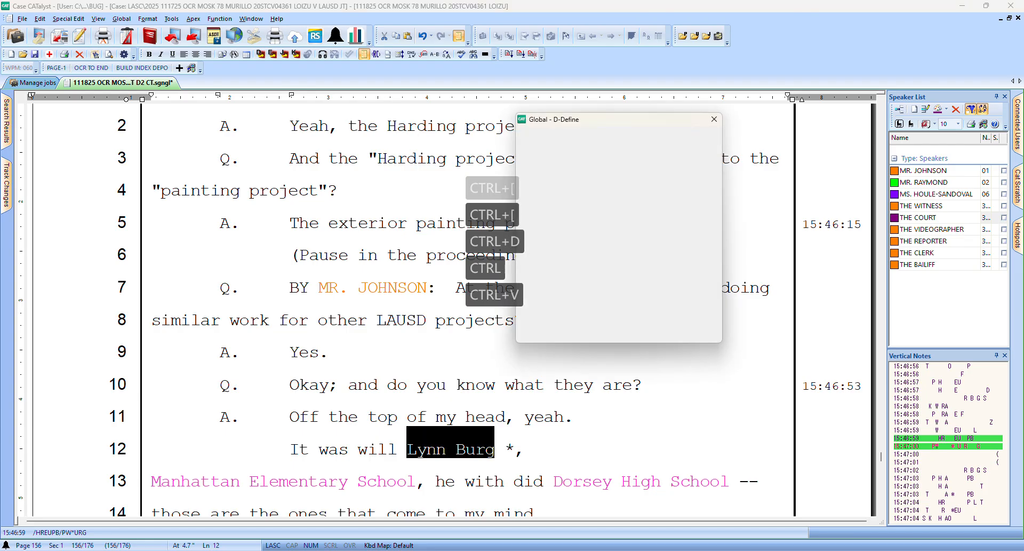
pyautogui.press('Return')
# Delete the stray asterisk and space before the comma on line 12, and recheck the school name against the audio
pyautogui.press('Delete')
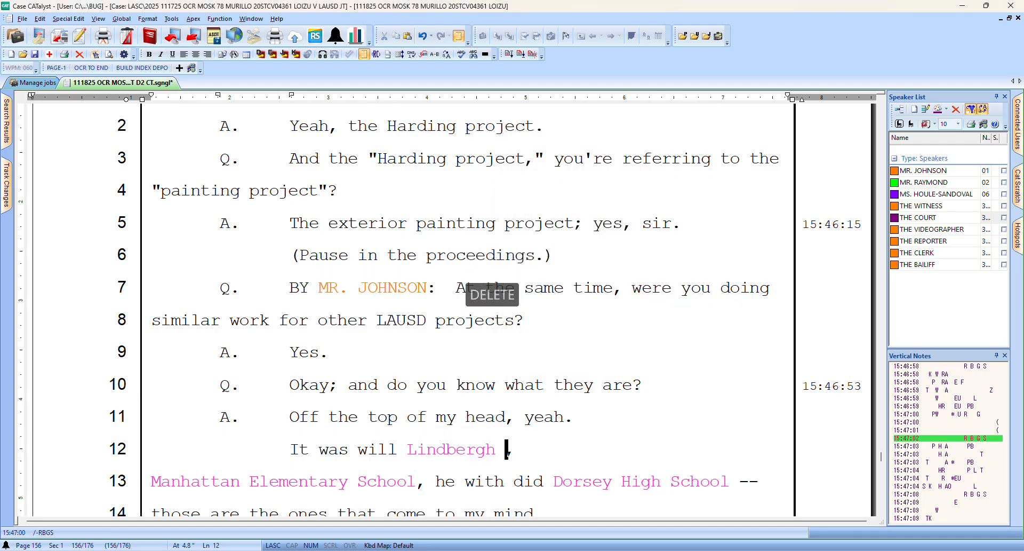
pyautogui.press('BackSpace')
pyautogui.press('Right')
pyautogui.press('Right')
pyautogui.press('Right')
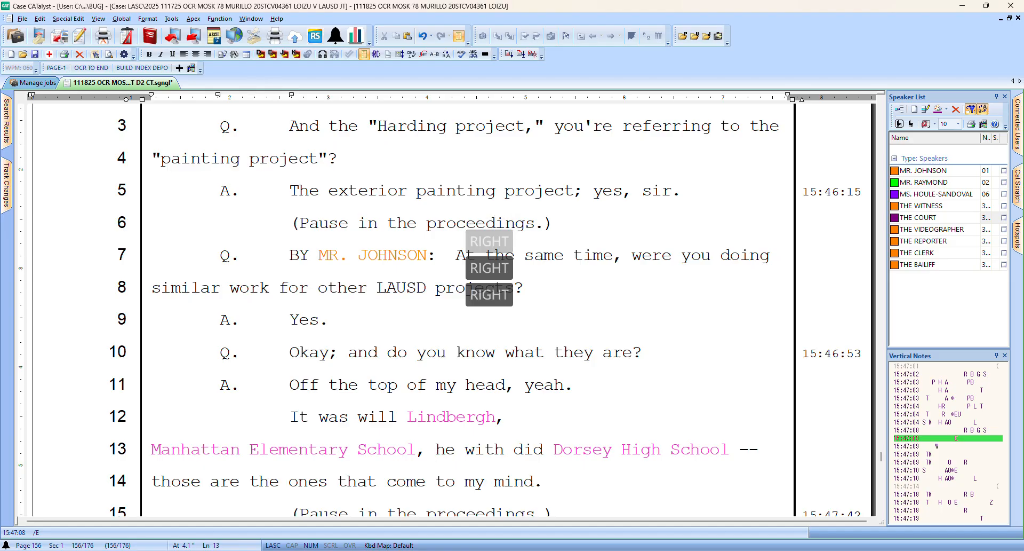
pyautogui.press('Up')
pyautogui.press('Down')
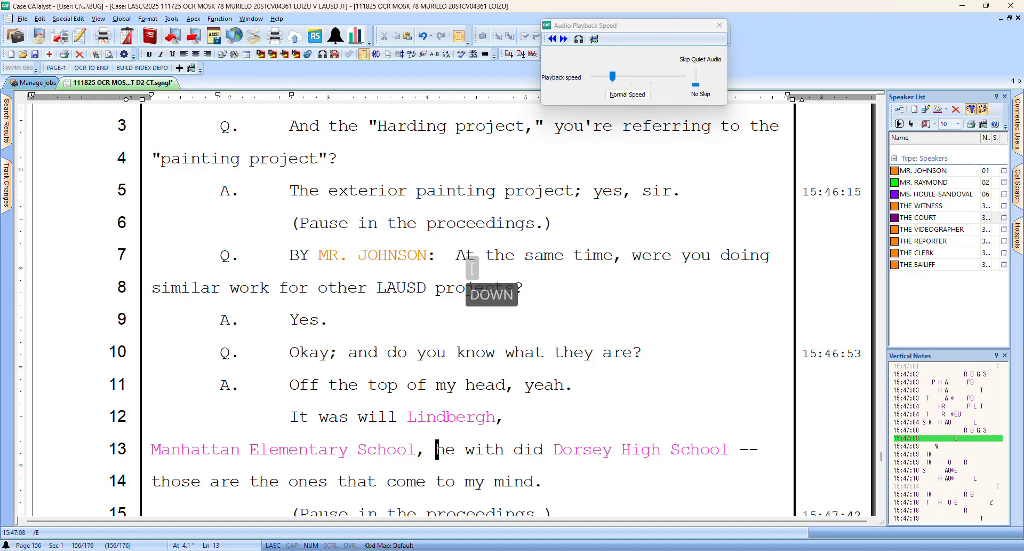
pyautogui.press('Up')
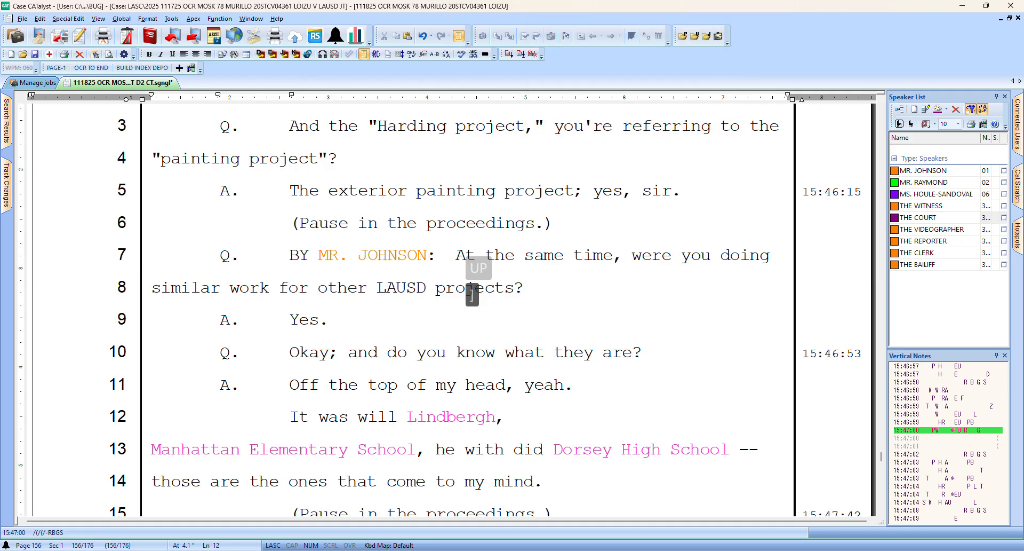
pyautogui.press('Left')
pyautogui.press('Left')
pyautogui.press('Left')
pyautogui.press('Left')
pyautogui.press('Right')
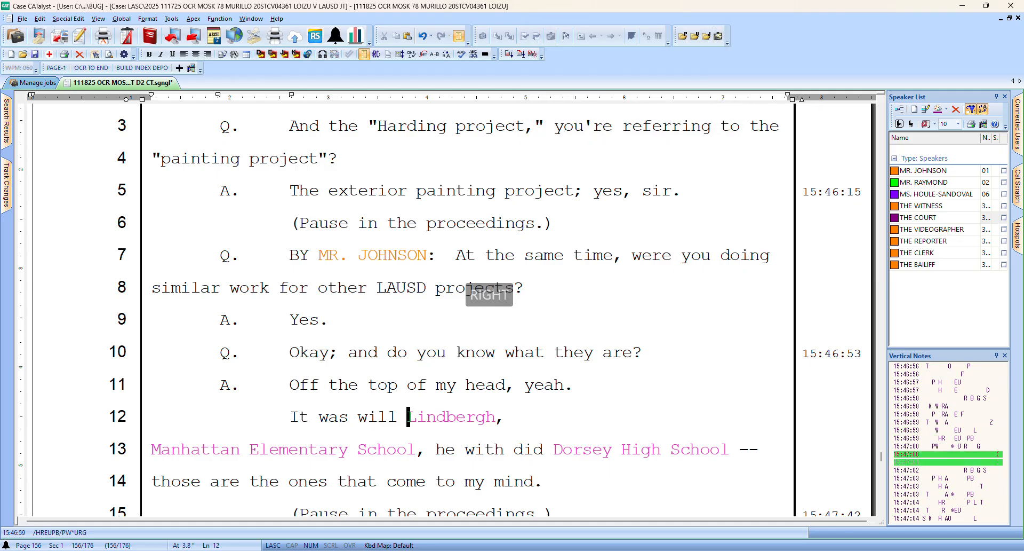
# Select "will Lindbergh" on line 12 and search the web in the browser for "willenburgh school los angeles ca"
pyautogui.moveTo(358, 416); pyautogui.dragTo(492, 421)
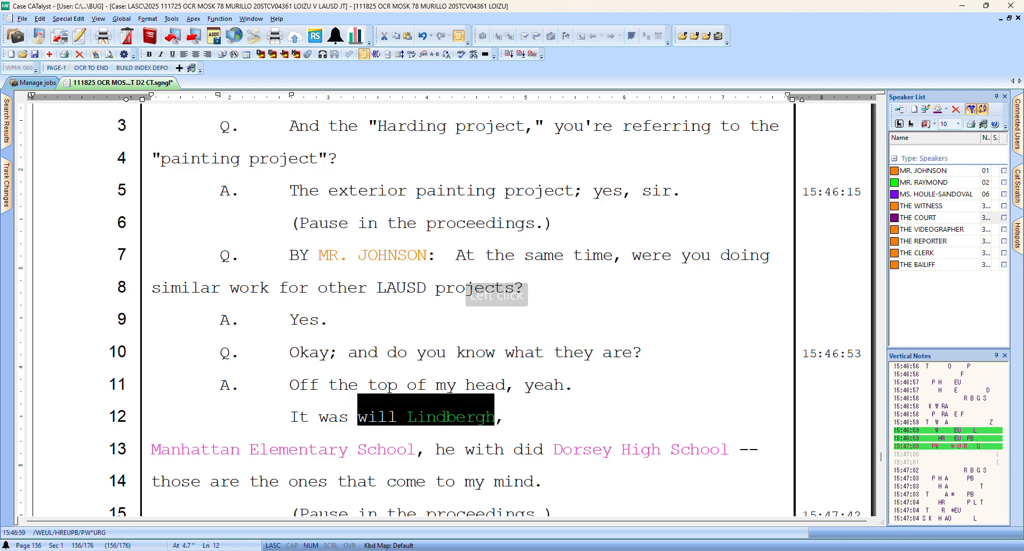
pyautogui.click(294, 186)
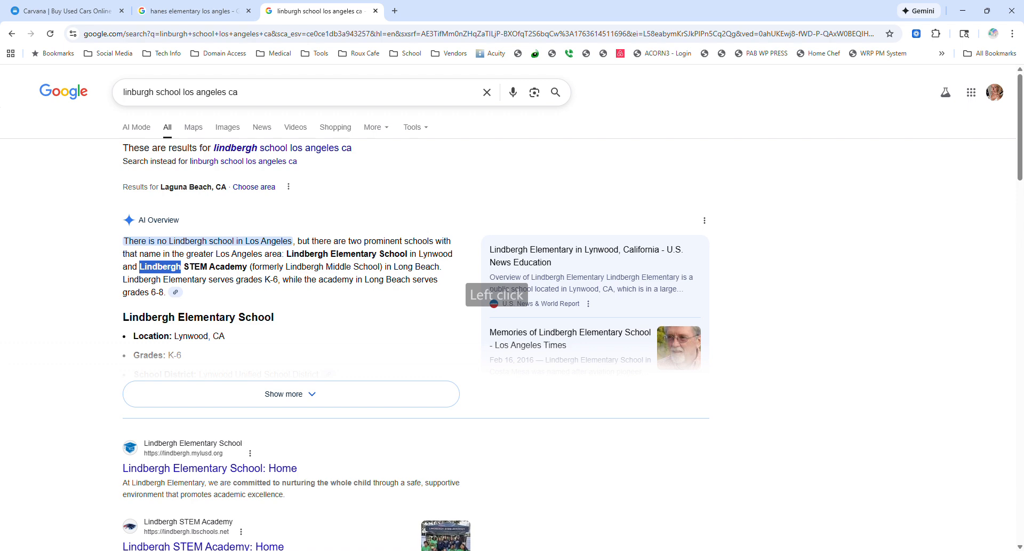
pyautogui.doubleClick(140, 91)
pyautogui.write('willen')
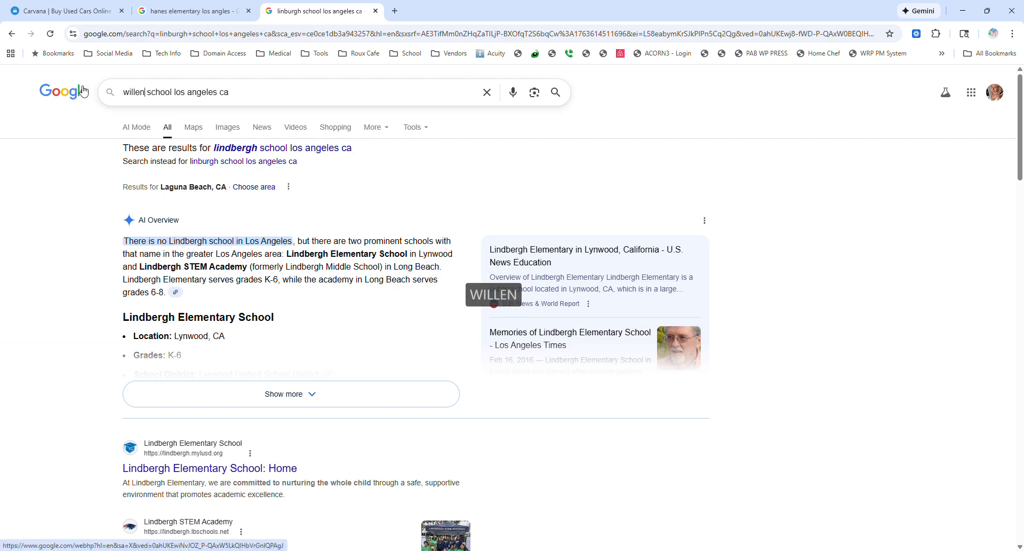
pyautogui.write('burgh')
pyautogui.press('Return')
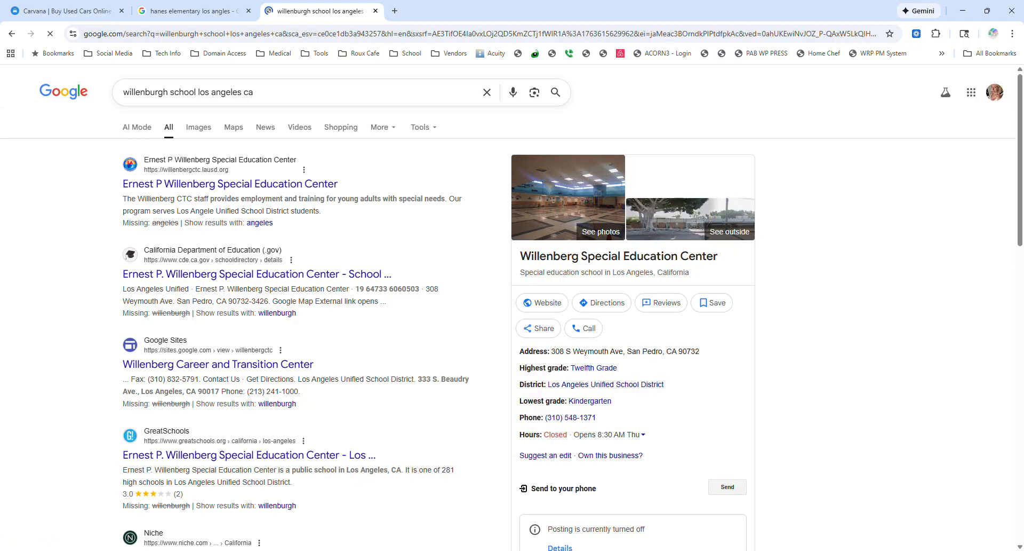
# Copy "Willienberg" from the search results, globally define "will Lindbergh" in the CATalyst transcript with it, and add it to the spelling wordlist
pyautogui.doubleClick(152, 198)
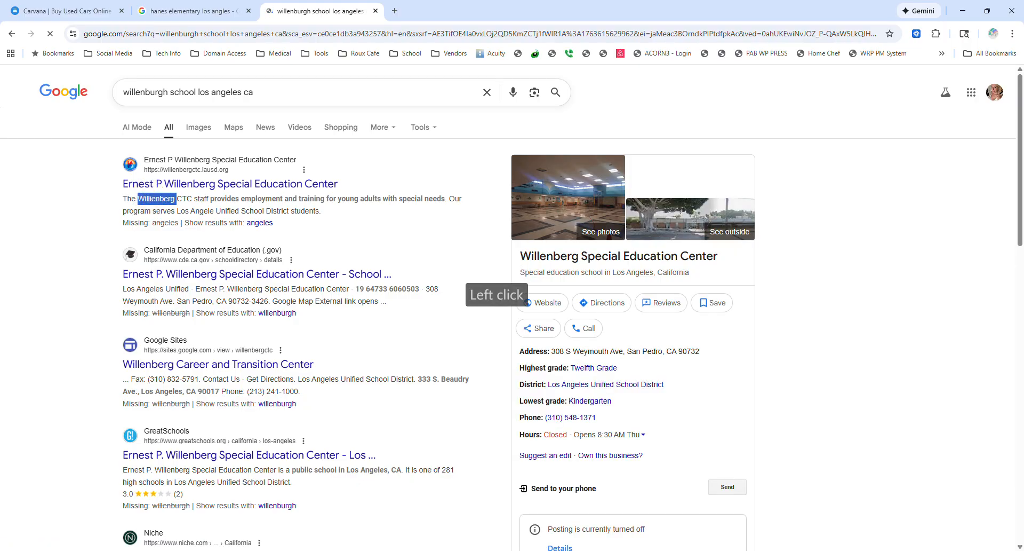
pyautogui.hotkey('ctrl', 'c')
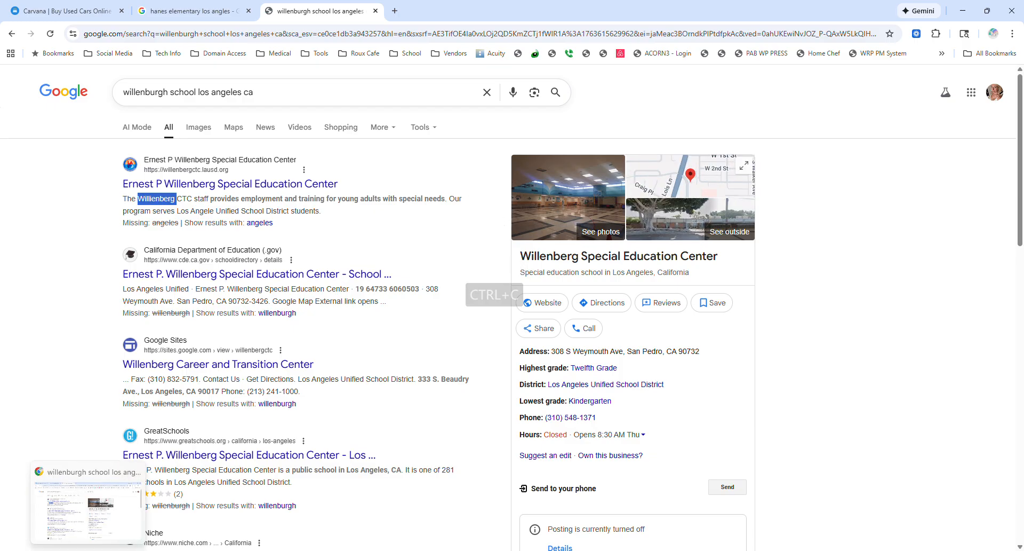
pyautogui.click(88, 550)
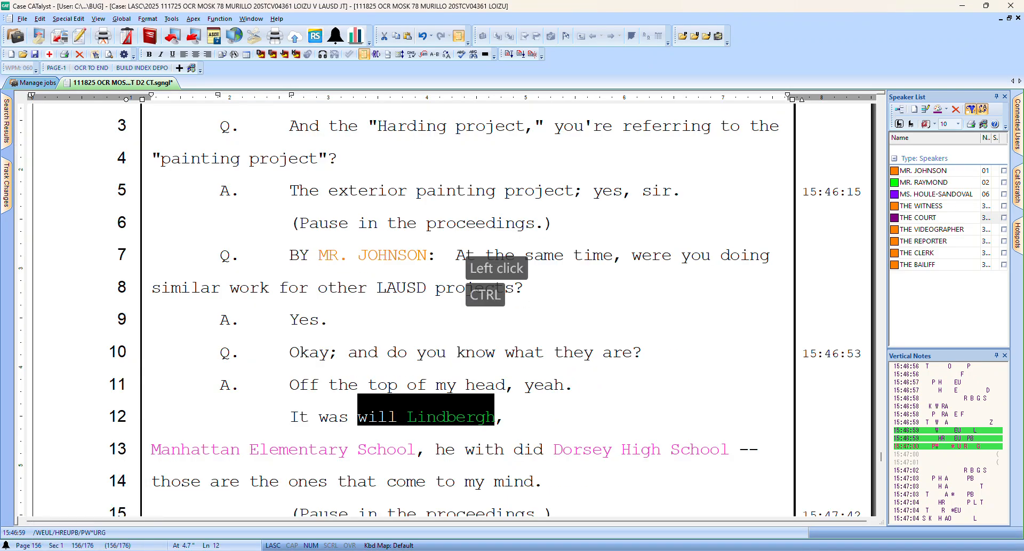
pyautogui.hotkey('ctrl', 'd')
pyautogui.hotkey('ctrl', 'v')
pyautogui.press('BackSpace')
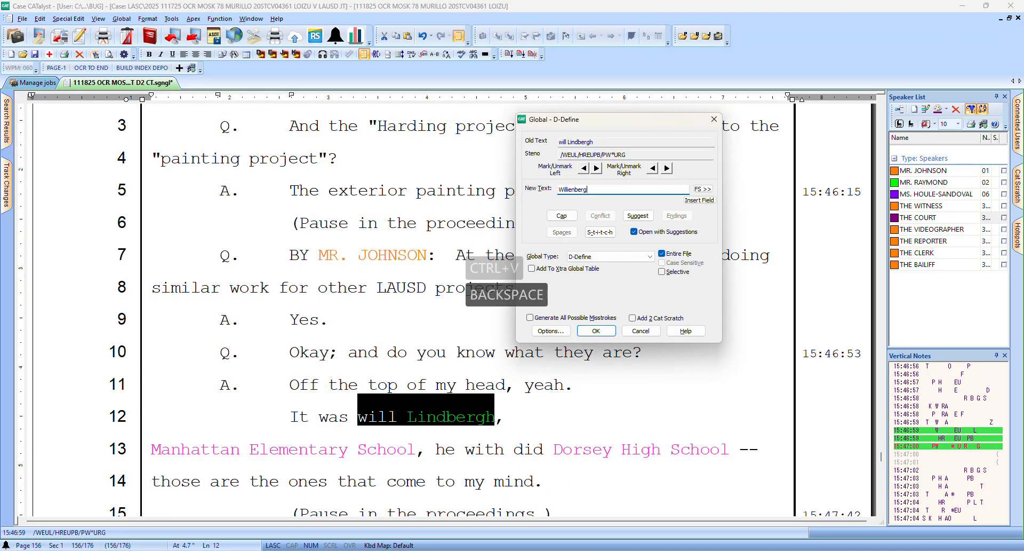
pyautogui.press('Return')
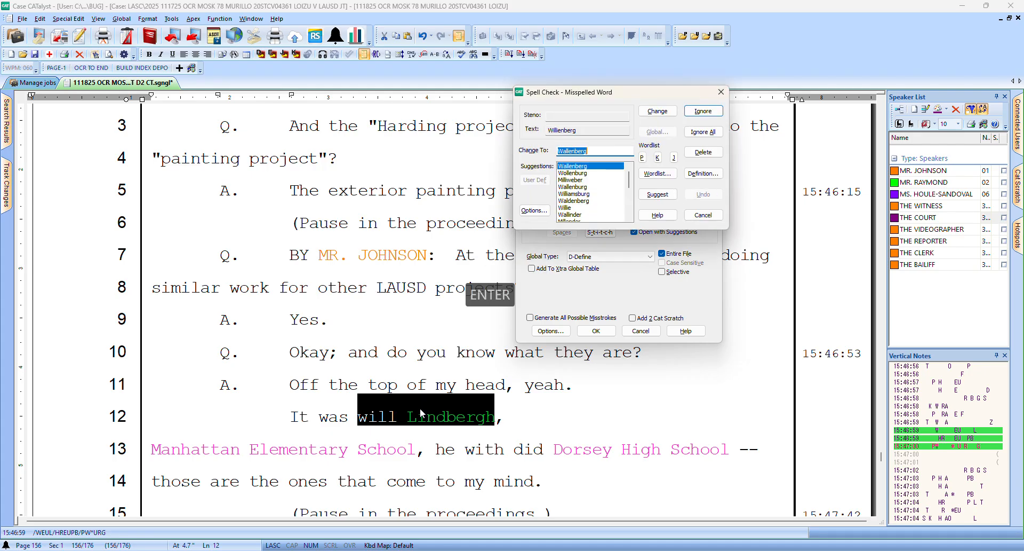
pyautogui.click(642, 158)
# Check line 12 against the audio and replace the comma after "Manhattan Elementary School" with a dash
pyautogui.press('Down')
pyautogui.press('Up')
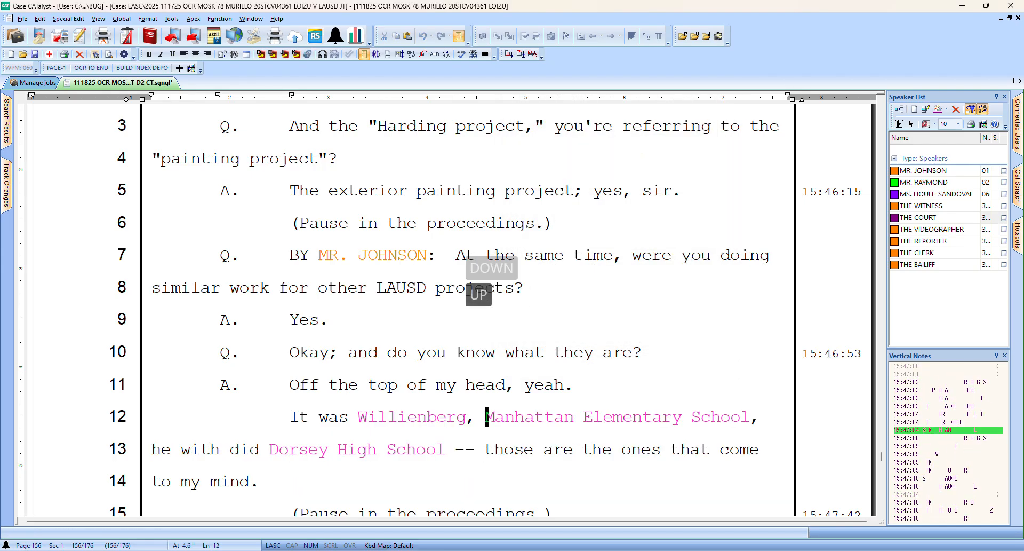
pyautogui.press('Right')
pyautogui.press('Right')
pyautogui.press('Right')
pyautogui.press('Right')
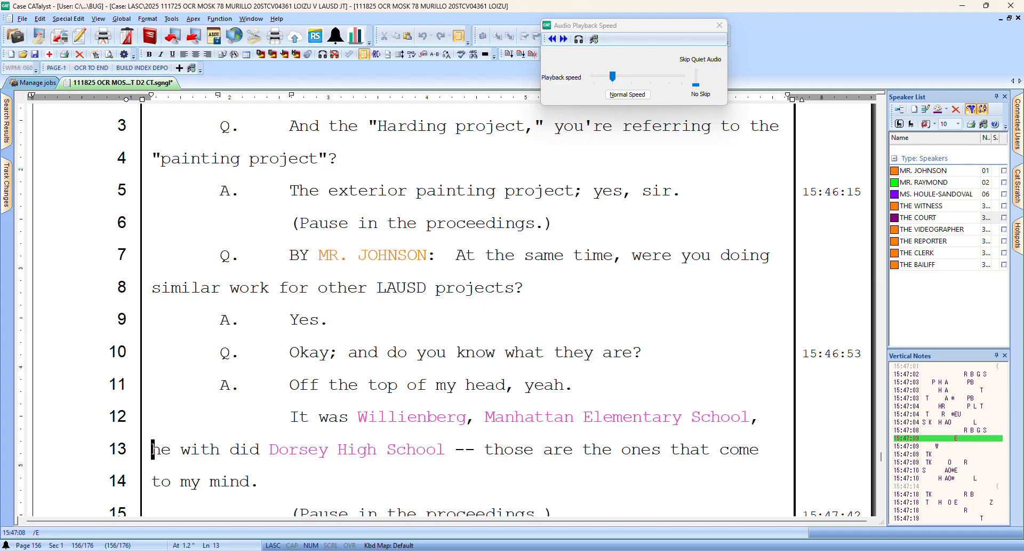
pyautogui.press('Left')
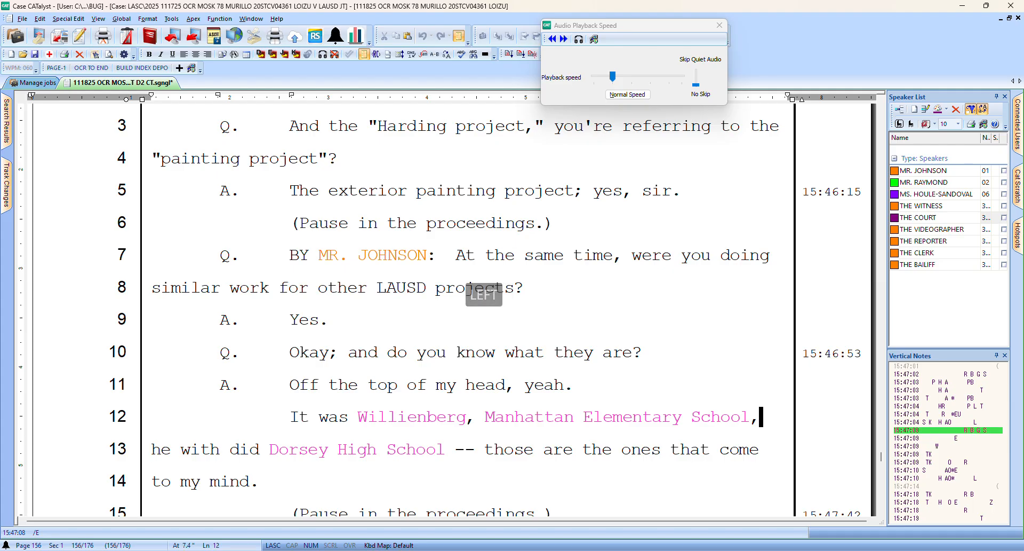
pyautogui.hotkey('ctrl', '/')
# Change "he with did" before "Dorsey High School" on line 13 to "we did"
pyautogui.press('Right')
pyautogui.press('Left')
pyautogui.press('Left')
pyautogui.press('Right')
pyautogui.press('Delete')
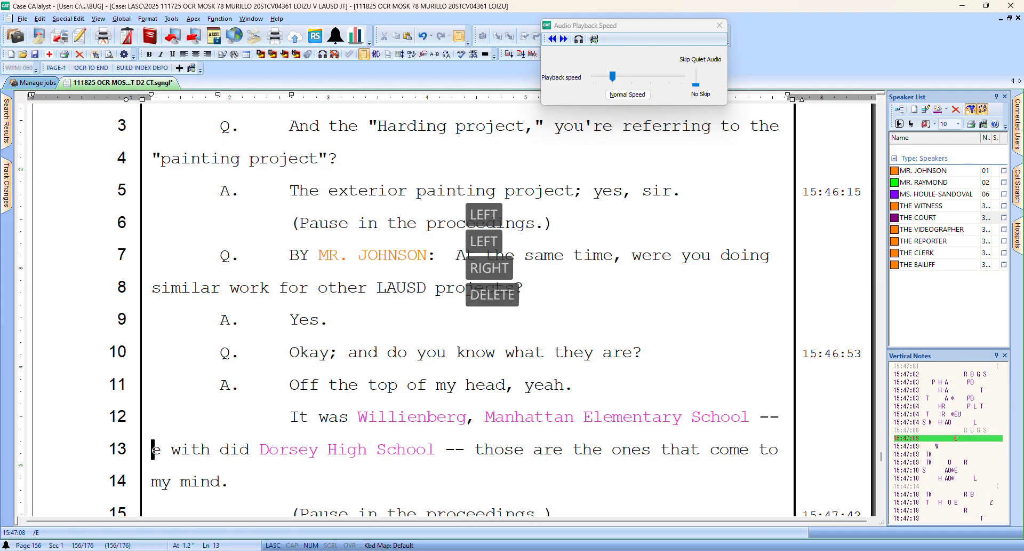
pyautogui.write('w')
pyautogui.press('Right')
pyautogui.hotkey('ctrl', 'Delete')
# Proofread from "Dorsey High School" on line 13 through the beginning of line 17 of page 156
pyautogui.press('Right')
pyautogui.press('Right')
pyautogui.press('Right')
pyautogui.press('Right')
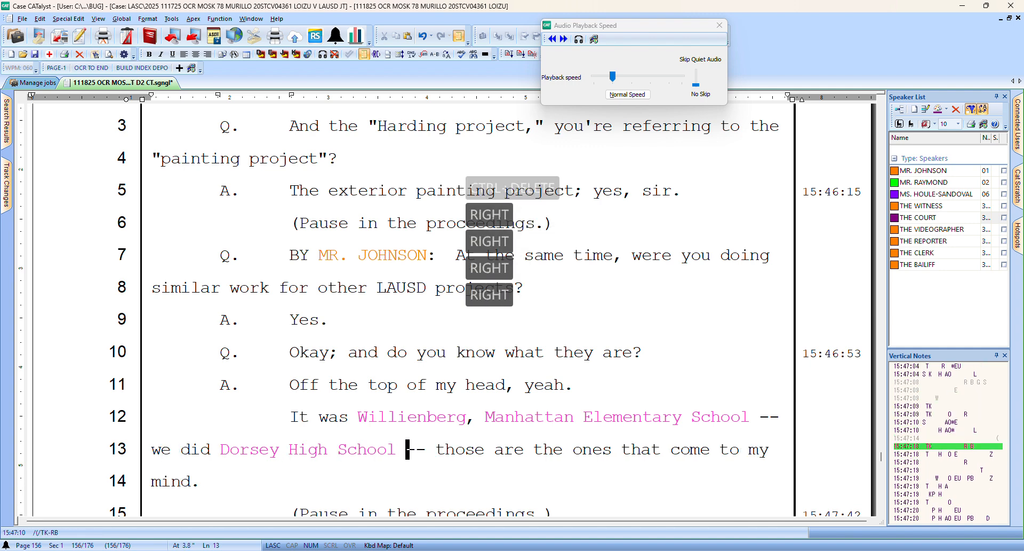
pyautogui.press('Down')
pyautogui.press('Down')
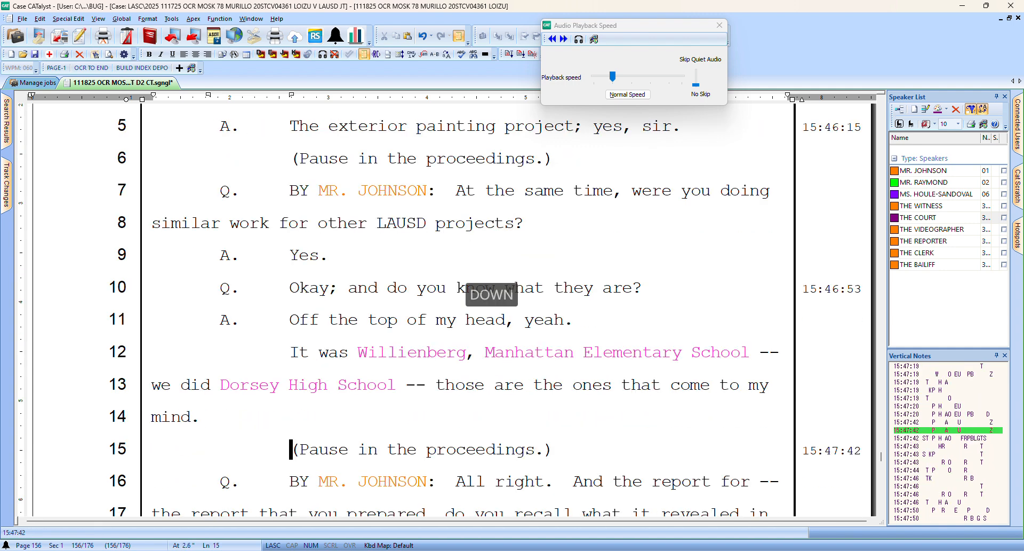
pyautogui.press('Down')
pyautogui.press('Down')
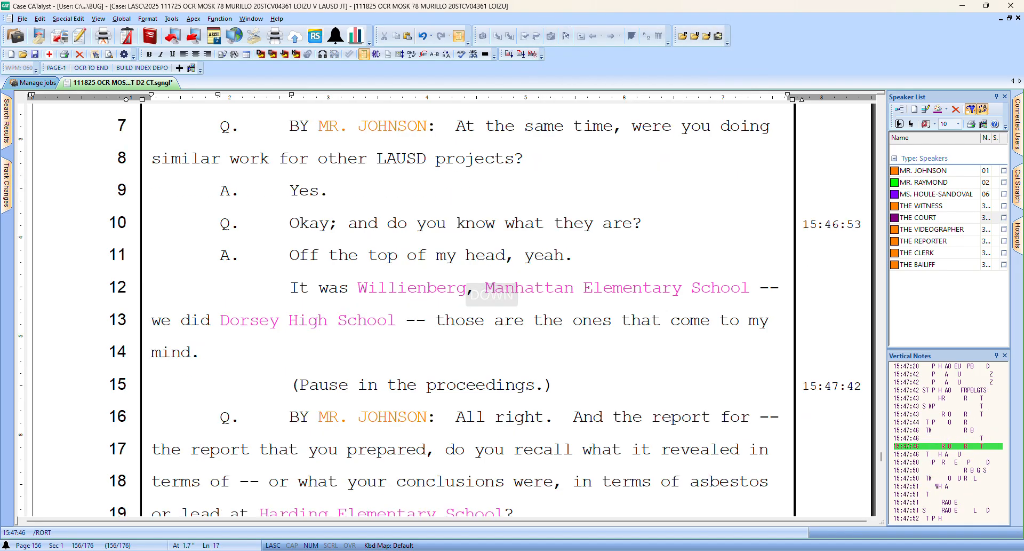
# Try a comma after "what it" on line 17 and undo the insertion
pyautogui.press('Down')
pyautogui.press('Left')
pyautogui.press('Left')
pyautogui.press('Right')
pyautogui.write(',')
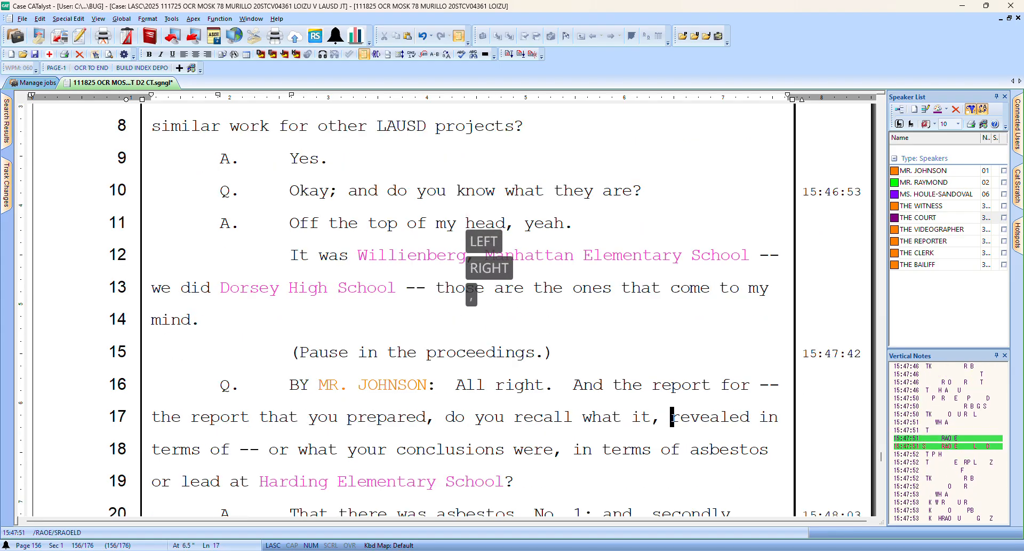
pyautogui.hotkey('ctrl', 'z')
# Insert a comma after "revealed" on line 17 of page 156
pyautogui.press('Right')
pyautogui.press('Right')
pyautogui.press('Right')
pyautogui.press('Right')
pyautogui.press('Right')
pyautogui.press('Right')
pyautogui.press('Right')
pyautogui.press('Right')
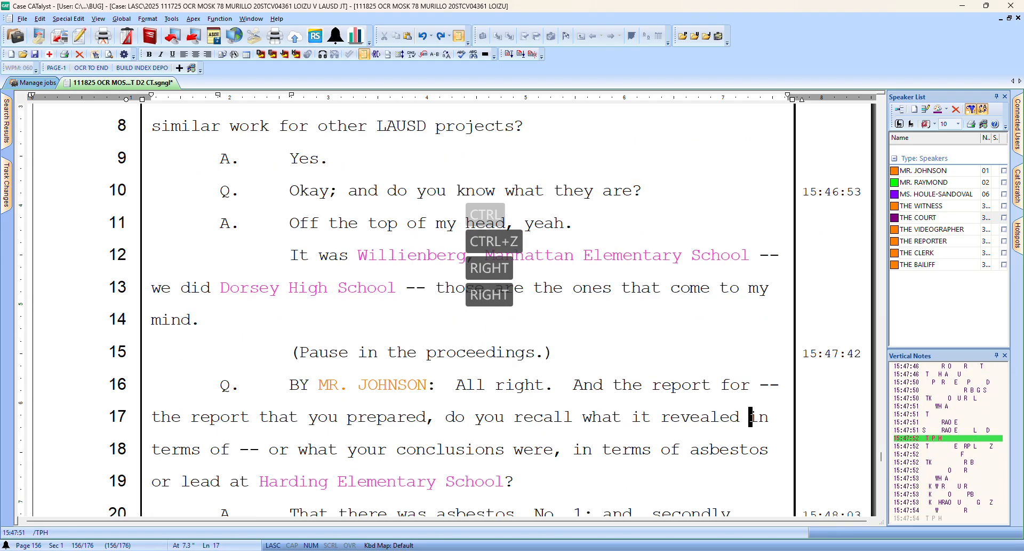
pyautogui.write(',')
# Proofread the question from "in terms of" on line 17 to the start of the answer on line 20 of page 156
pyautogui.press('Right')
pyautogui.press('Right')
pyautogui.press('Right')
pyautogui.press('Right')
pyautogui.press('Right')
pyautogui.press('Right')
pyautogui.press('Right')
pyautogui.press('Right')
pyautogui.press('Right')
pyautogui.press('Right')
pyautogui.press('Right')
pyautogui.press('Right')
pyautogui.press('Right')
pyautogui.press('Right')
pyautogui.press('Right')
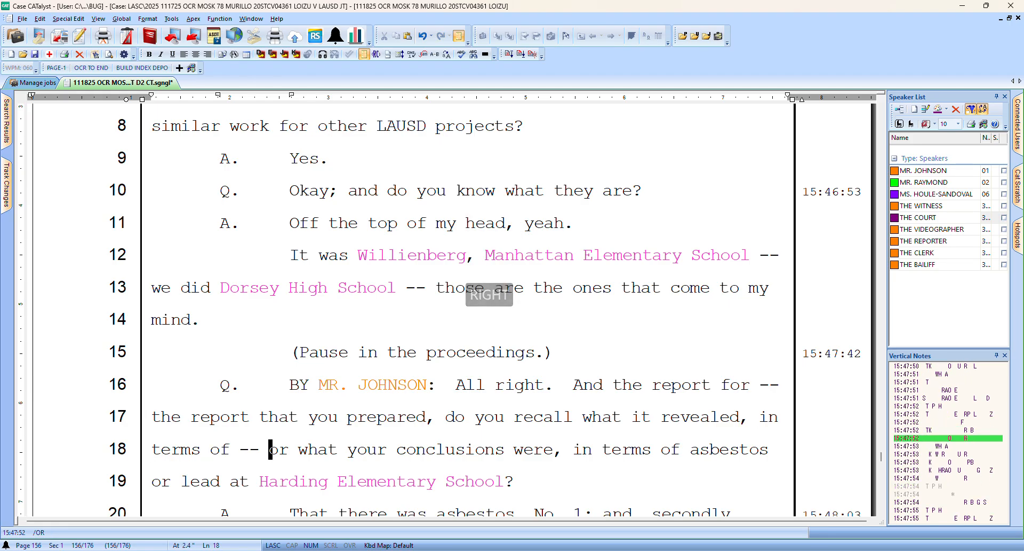
pyautogui.press('Down')
pyautogui.press('Down')
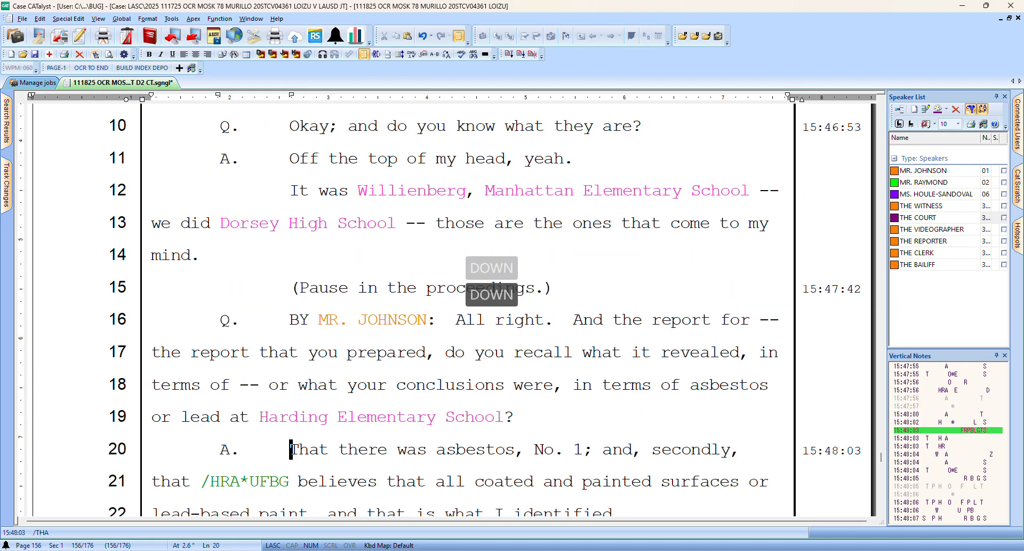
# Listen to the audio near the end of line 20 and globally replace the untranslated steno /HRA*UFBG on line 21 with "LAUSD"
pyautogui.press('Down')
pyautogui.press('Left')
pyautogui.press('Left')
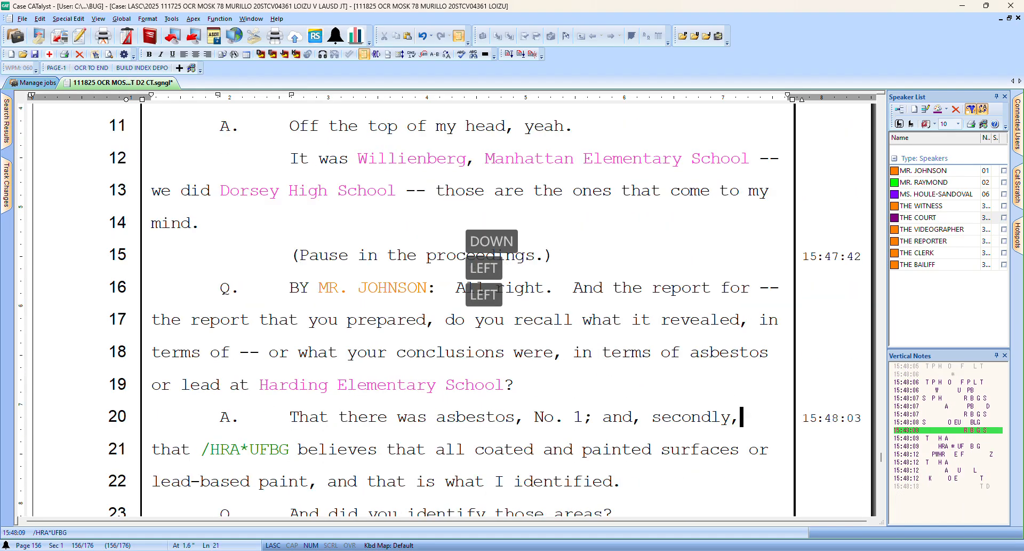
pyautogui.press('[')
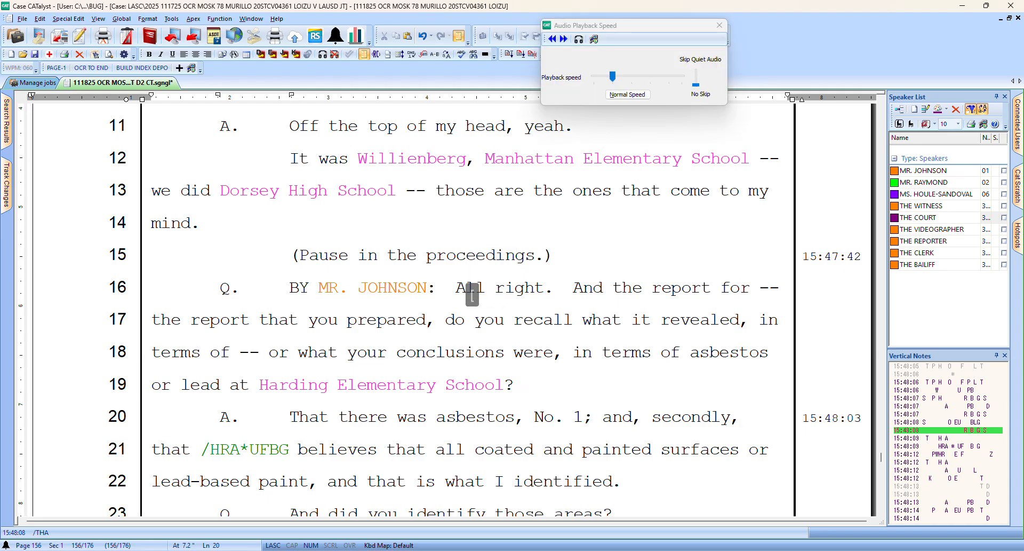
pyautogui.press('Right')
pyautogui.press('Right')
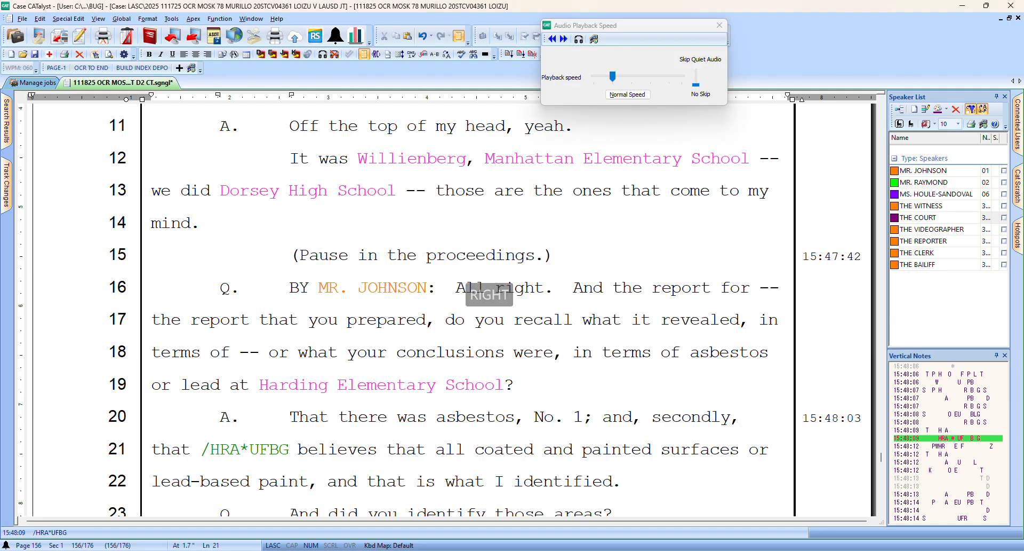
pyautogui.hotkey('ctrl', 'shift', 'Right')
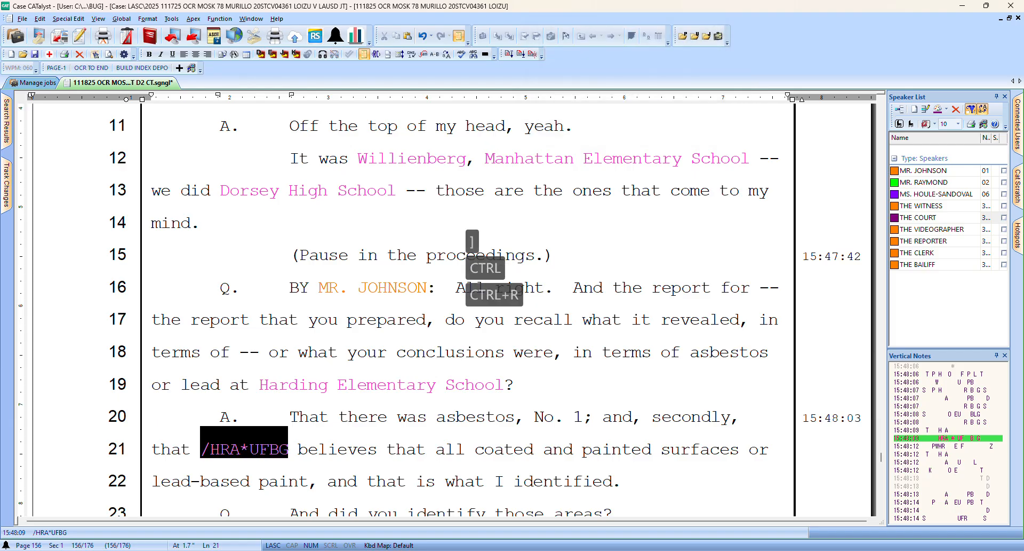
pyautogui.hotkey('ctrl', 'r')
pyautogui.press('capslock')
pyautogui.write('LAUSD')
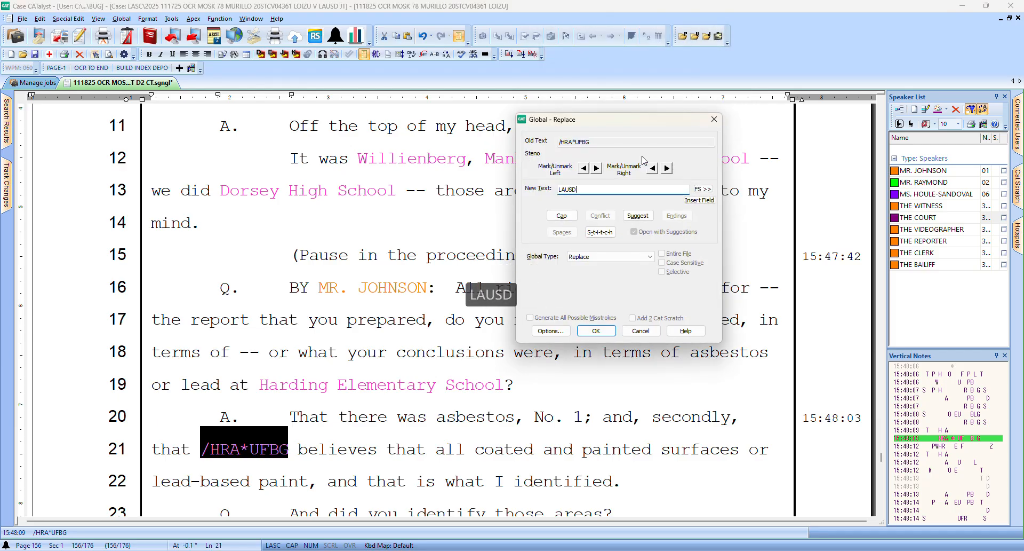
pyautogui.press('Return')
# Check the audio around "painted surfaces" on line 21 of page 156 and change the following "or" to "are"
pyautogui.press('Down')
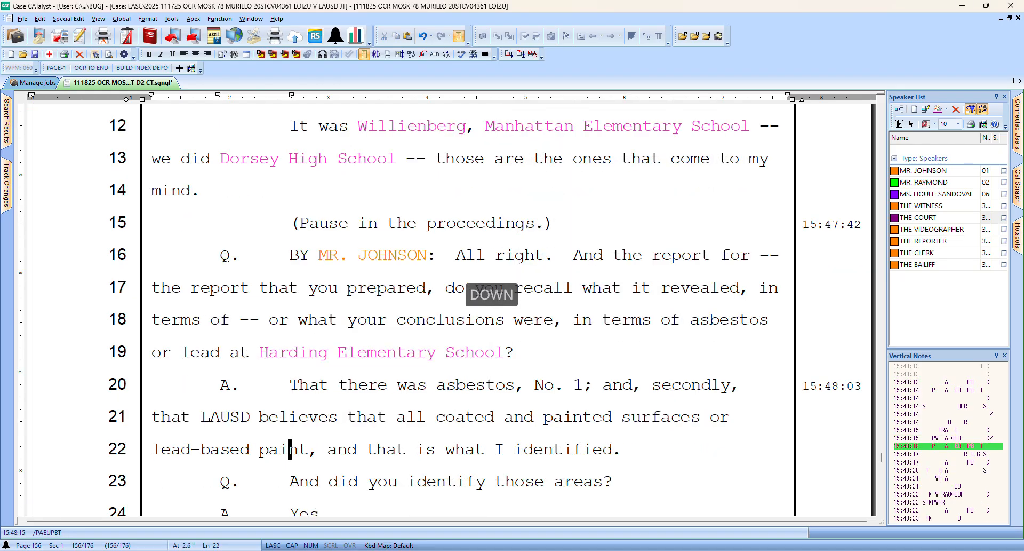
pyautogui.press('Left')
pyautogui.press('Left')
pyautogui.press('Left')
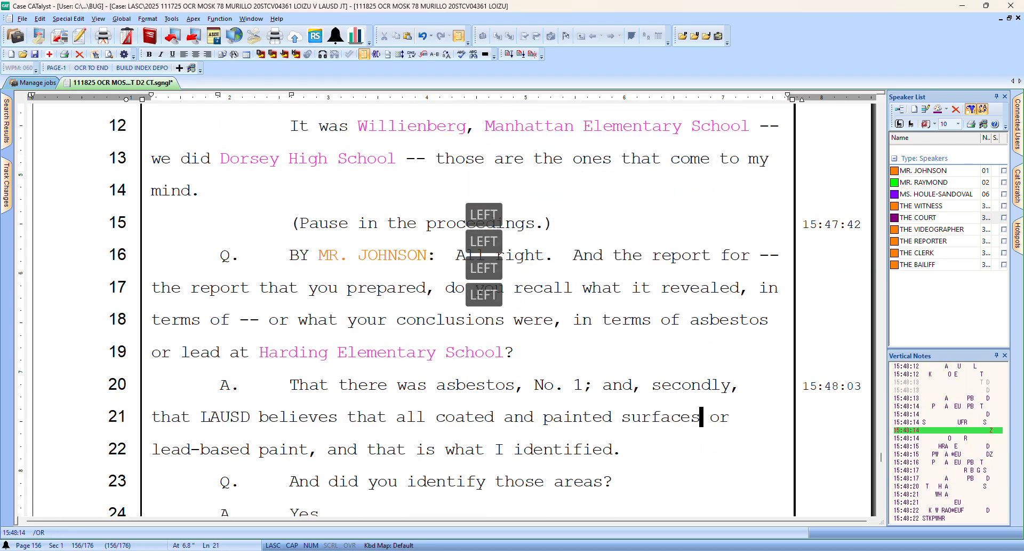
pyautogui.press('Right')
pyautogui.press('Up')
pyautogui.press('[')
pyautogui.press('Down')
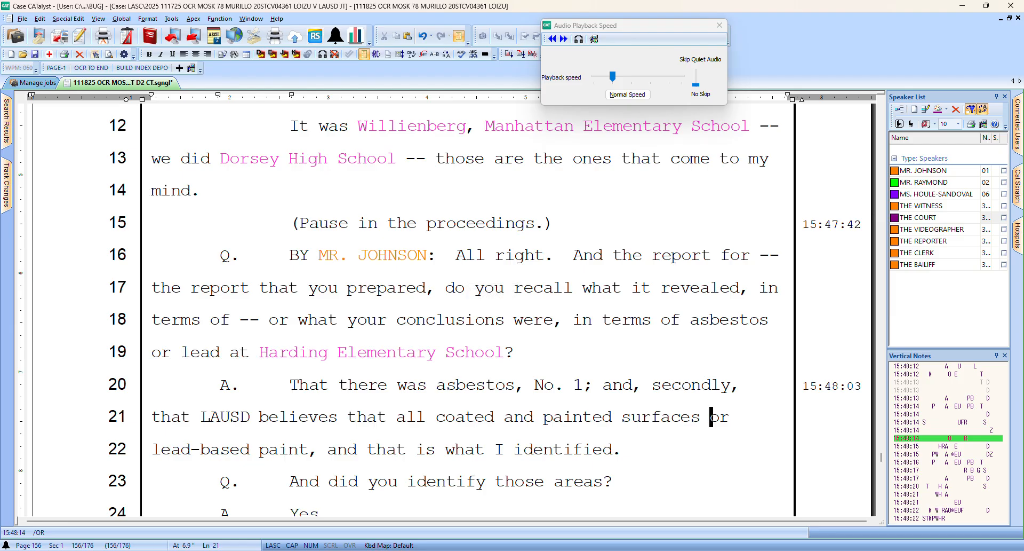
pyautogui.press('Delete')
pyautogui.press('Delete')
pyautogui.write('ARE')
pyautogui.press('capslock')
pyautogui.press('\\')
pyautogui.press('BackSpace')
pyautogui.press('BackSpace')
pyautogui.press('BackSpace')
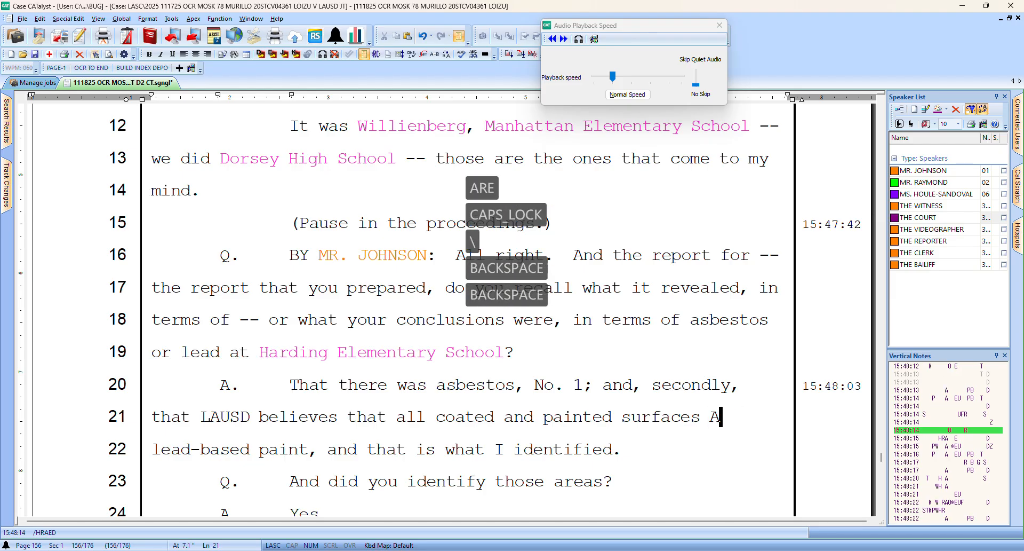
pyautogui.write('are')
# Proofread on to line 26 of page 156 and replace the comma after "no" with a semicolon
pyautogui.press('Right')
pyautogui.press('Right')
pyautogui.press('Right')
pyautogui.press('Right')
pyautogui.press('Down')
pyautogui.press('Down')
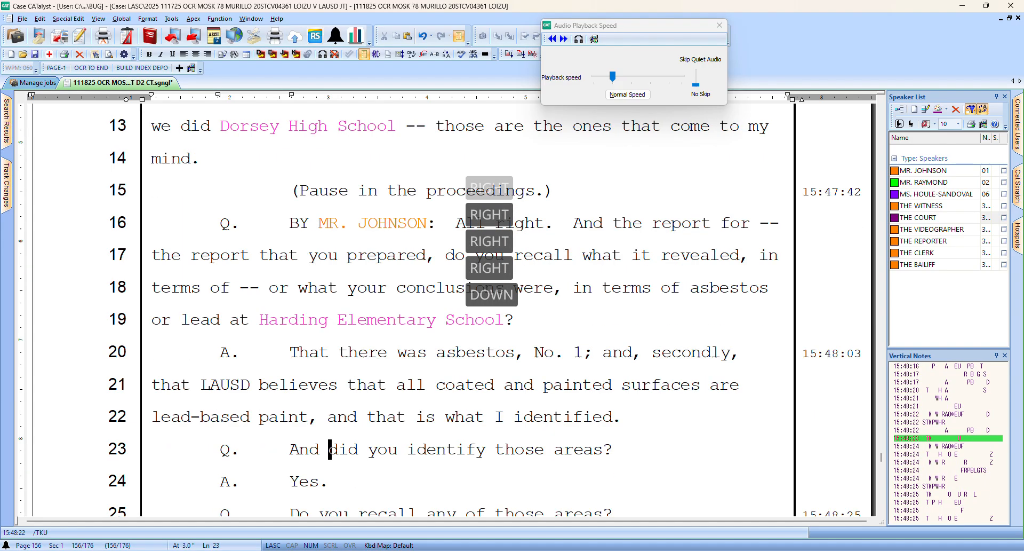
pyautogui.press('Down')
pyautogui.press('Down')
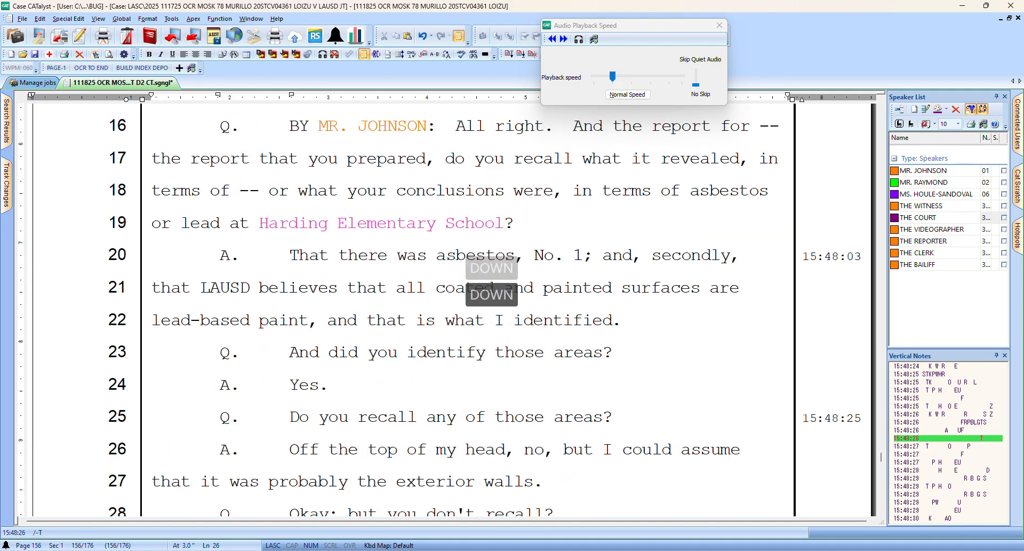
pyautogui.press('Right')
pyautogui.press('Right')
pyautogui.press('Right')
pyautogui.press('Right')
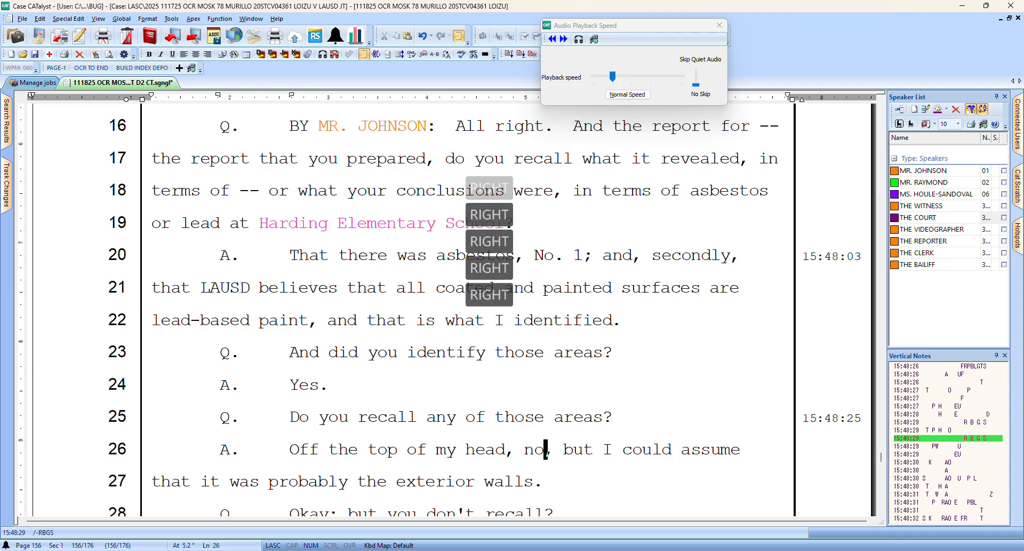
pyautogui.write(';')
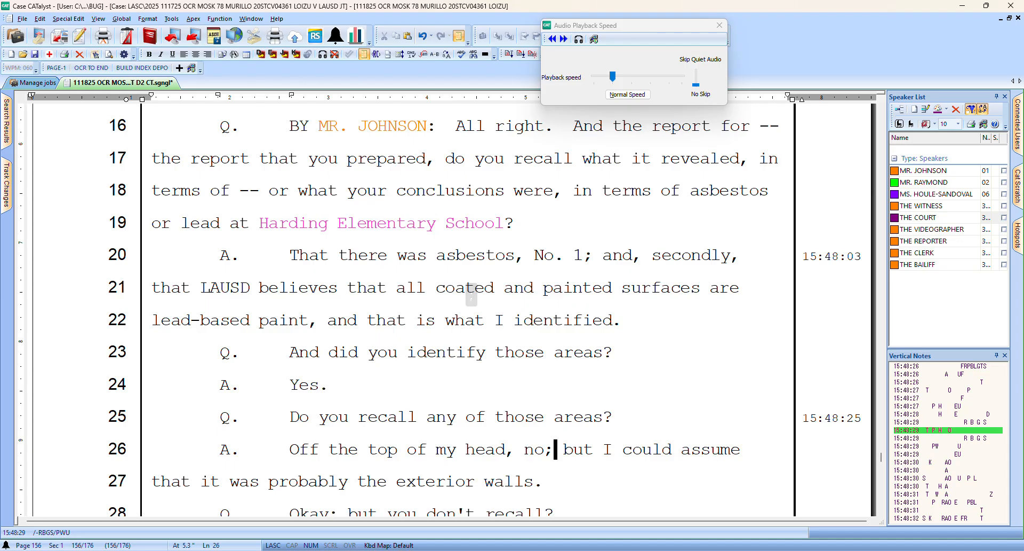
# Proofread lines 27 and 28 of page 156 against the audio and stop playback
pyautogui.press('Down')
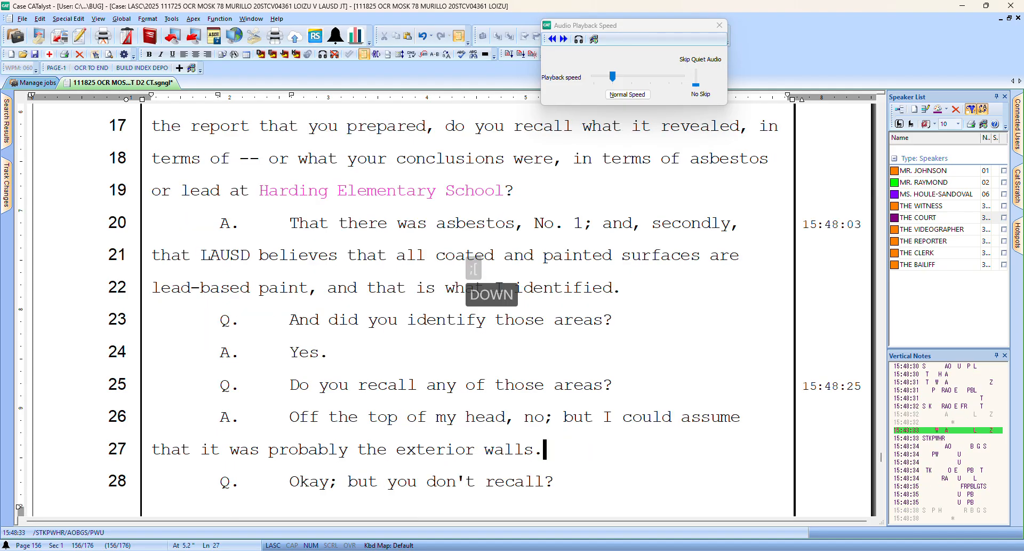
pyautogui.press('Left')
pyautogui.press('Left')
pyautogui.press('Left')
pyautogui.press('Left')
pyautogui.press('Left')
pyautogui.press('Left')
pyautogui.press('Left')
pyautogui.press('Left')
pyautogui.press('Left')
pyautogui.press('Left')
pyautogui.press('Left')
pyautogui.press('Left')
pyautogui.press('Left')
pyautogui.press('Left')
pyautogui.press('Left')
pyautogui.press('Left')
pyautogui.press('Down')
pyautogui.press(']')
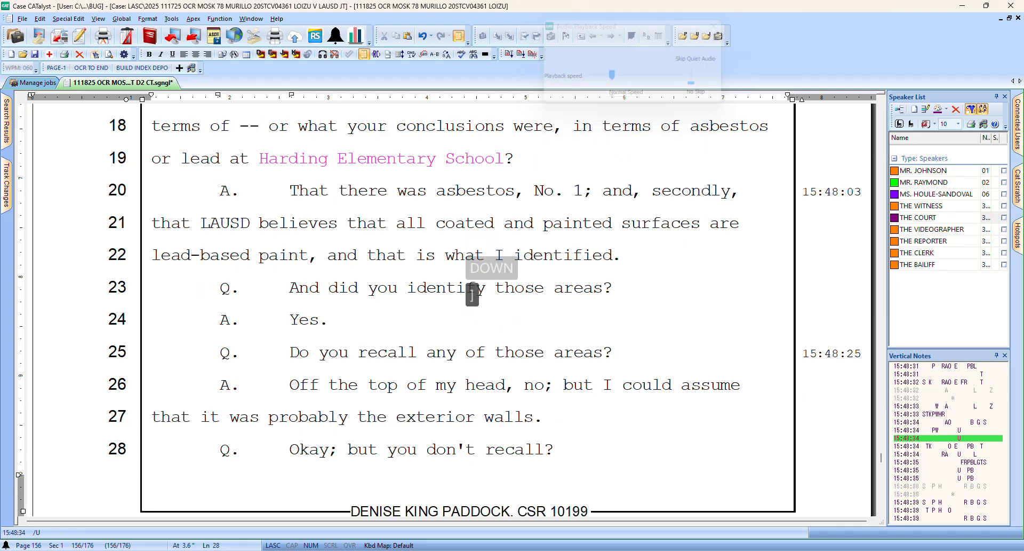
# Change "Huh-uh; no" on line 1 of page 157 to "Huh-uh. No" as two sentences
pyautogui.press('Down')
pyautogui.press('Down')
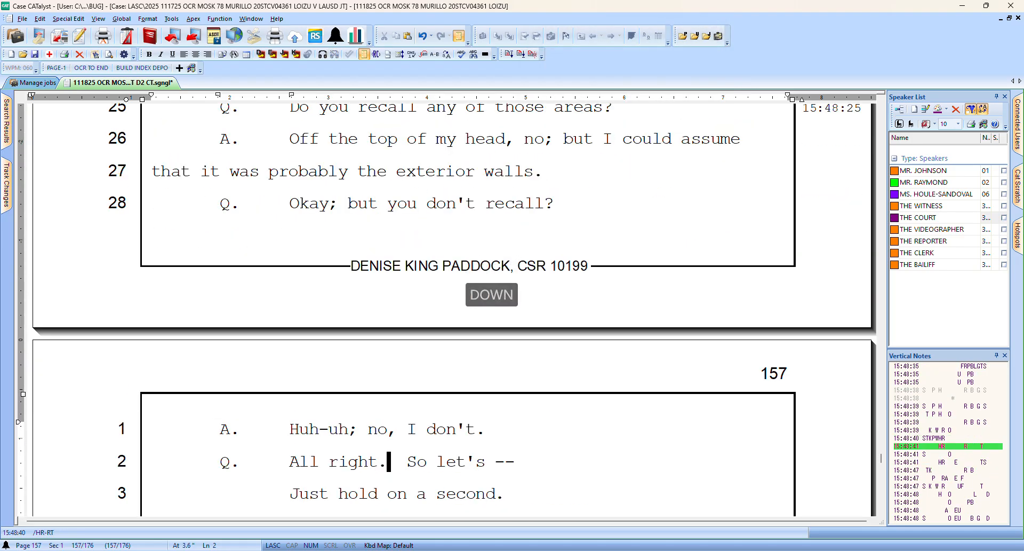
pyautogui.press('Up')
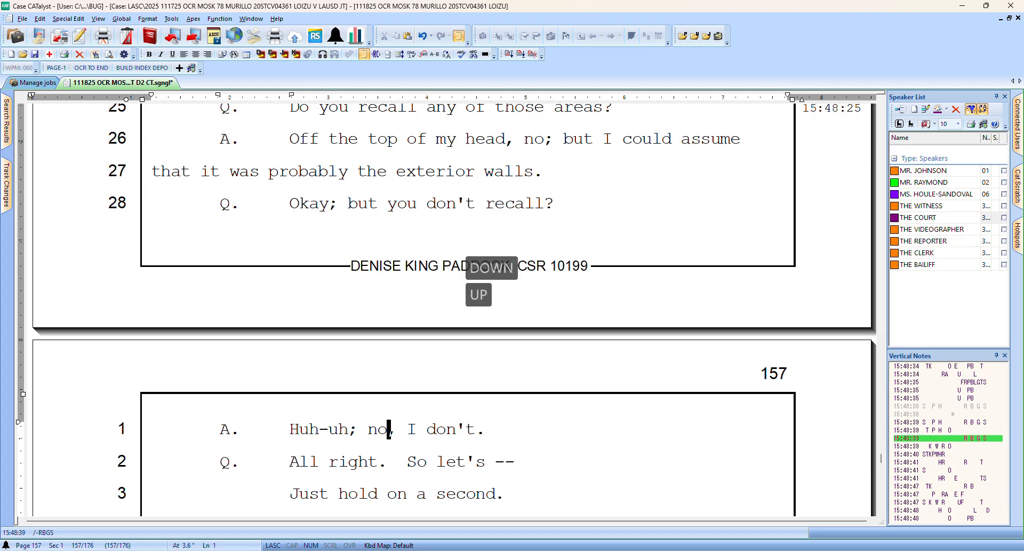
pyautogui.press('Left')
pyautogui.press('Left')
pyautogui.press('Delete')
pyautogui.write('.')
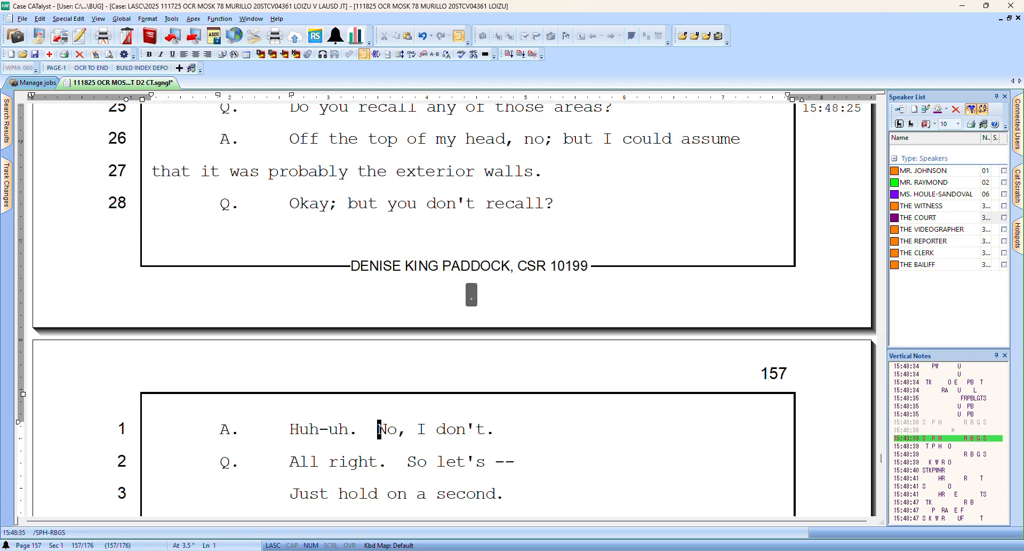
# Proofread page 157 from line 2 through the exhibit request on line 10
pyautogui.press('Down')
pyautogui.press('Down')
pyautogui.press('Down')
pyautogui.press('Down')
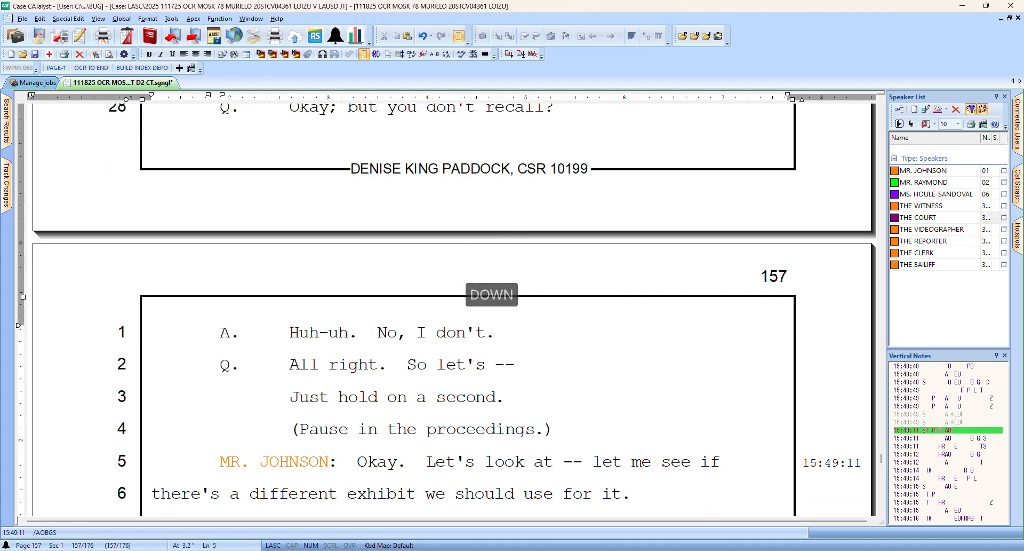
pyautogui.press('Down')
pyautogui.press('Down')
pyautogui.press('Down')
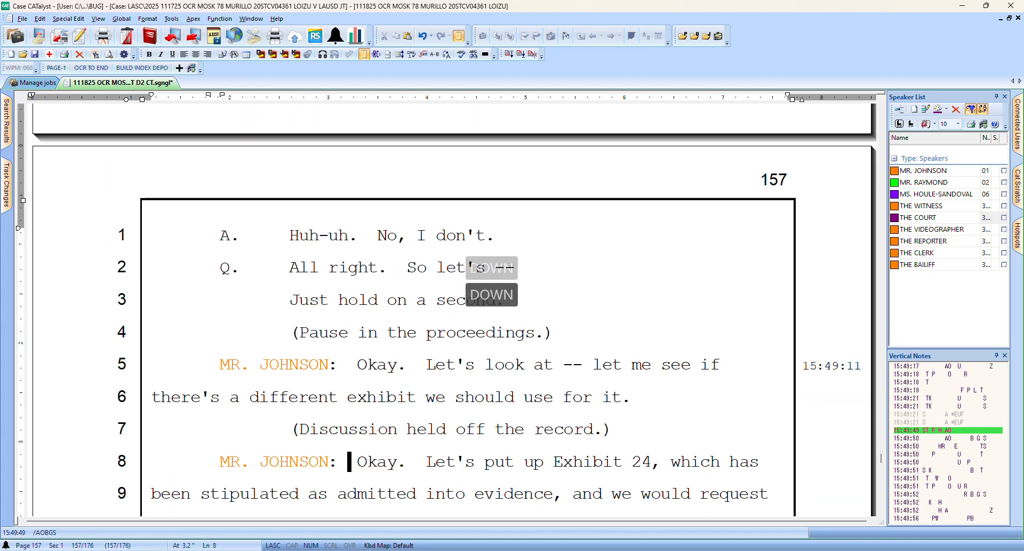
pyautogui.press('Down')
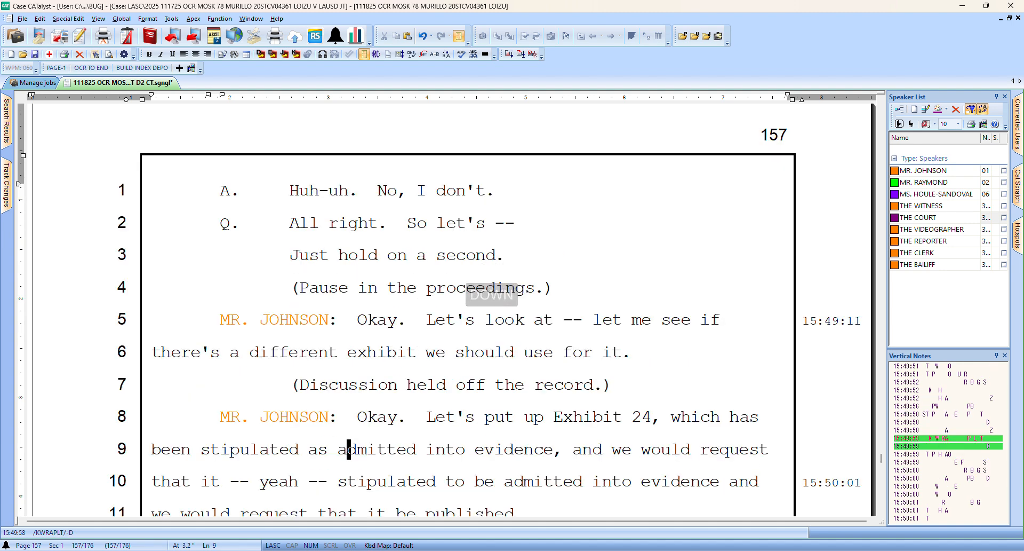
pyautogui.press('Down')
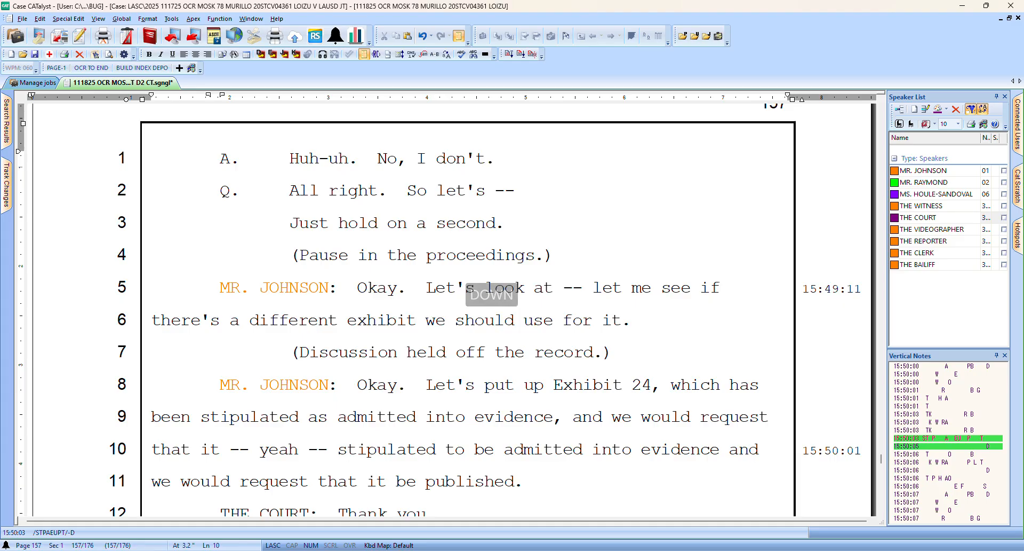
# Insert a comma after "evidence" on line 10 of page 157
pyautogui.press('Down')
pyautogui.press('Left')
pyautogui.press('Left')
pyautogui.press('Left')
pyautogui.press('Left')
pyautogui.press('Left')
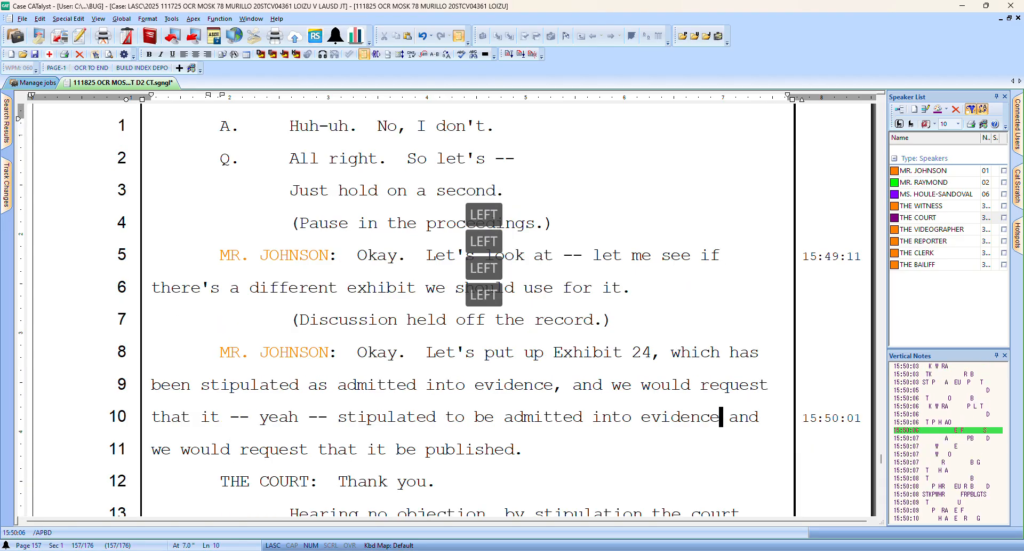
pyautogui.write(',')
# Go back to the Exhibit 24 statement on line 8 and check "been stipulated as admitted" on line 9 against the audio
pyautogui.press('Down')
pyautogui.press('Down')
pyautogui.press('Down')
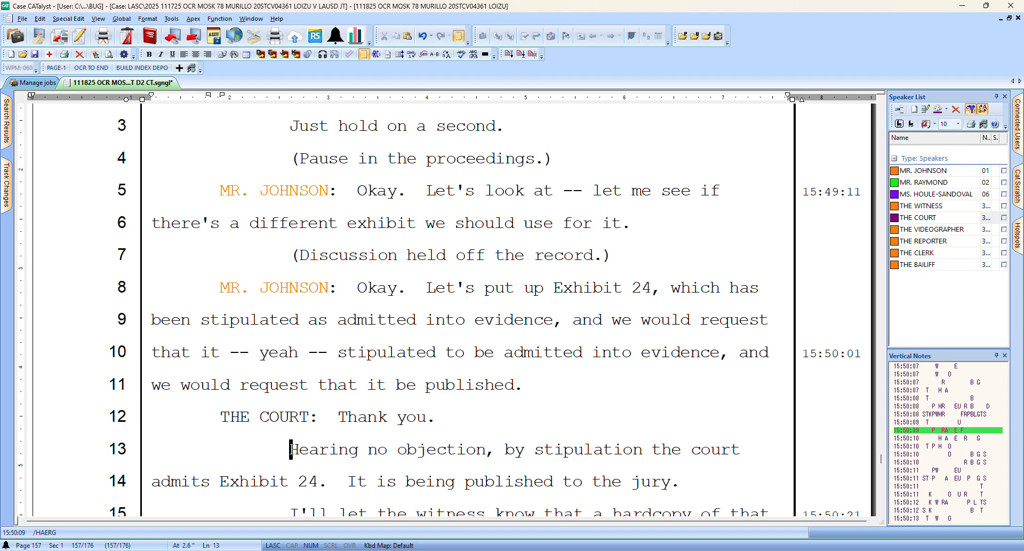
pyautogui.press('Up')
pyautogui.press('Up')
pyautogui.press('Up')
pyautogui.press('Up')
pyautogui.press('Up')
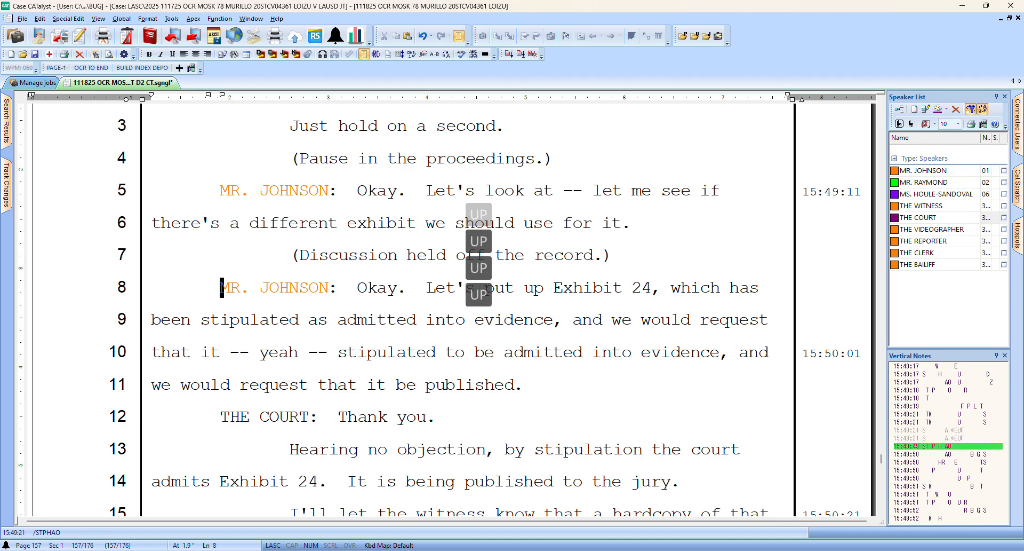
pyautogui.press('[')
pyautogui.press('Down')
pyautogui.press('Left')
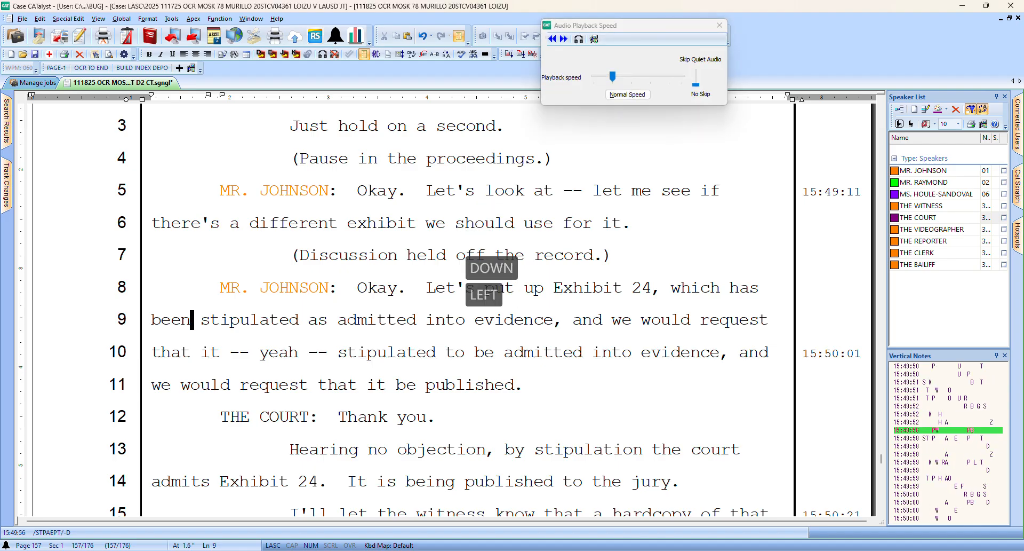
pyautogui.press('Right')
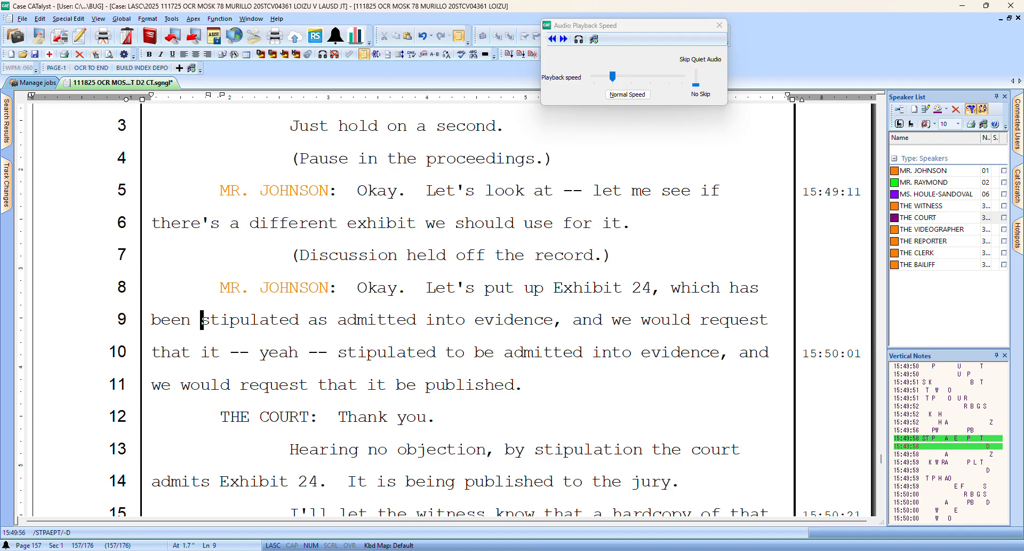
# Proofread page 157 against the audio from the request on line 10 through the answer about informing the contractor
pyautogui.press('Down')
pyautogui.press('Down')
pyautogui.press('Down')
pyautogui.press('Down')
pyautogui.press('Down')
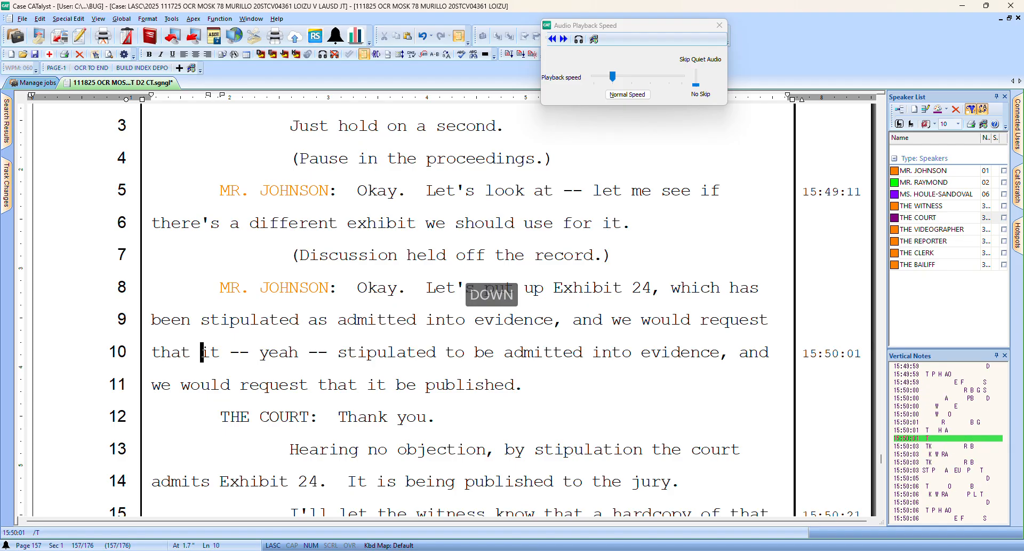
pyautogui.press('Down')
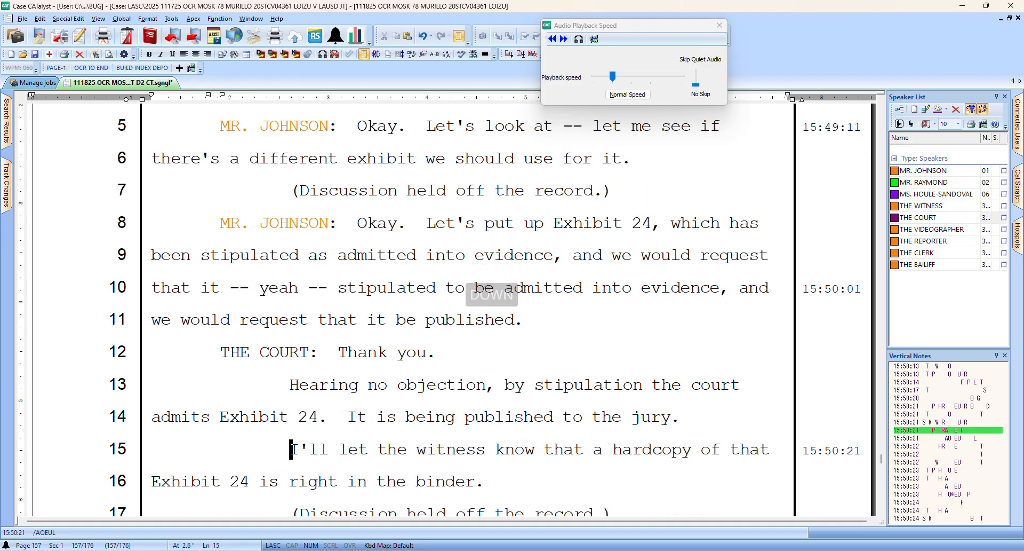
pyautogui.press('Down')
pyautogui.press('Down')
pyautogui.press('Down')
pyautogui.press('Down')
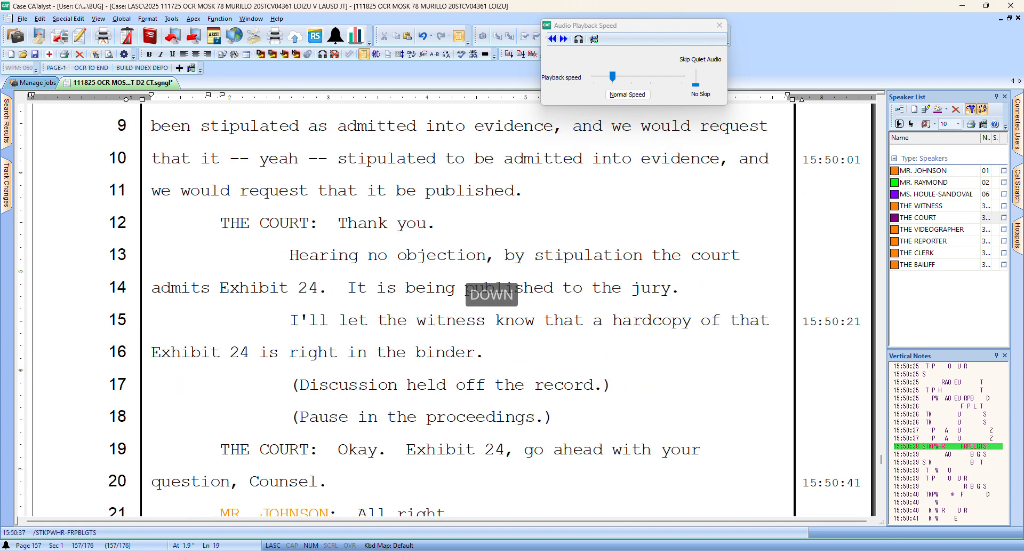
pyautogui.press('Down')
pyautogui.press('Down')
pyautogui.press('Down')
pyautogui.press('Down')
pyautogui.press('Down')
pyautogui.press('Down')
pyautogui.press('Down')
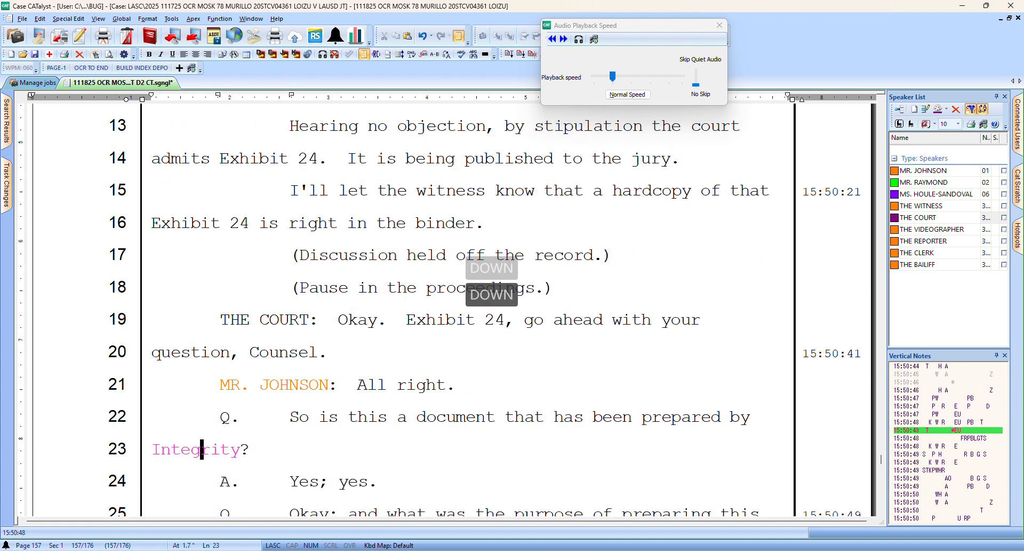
pyautogui.press('Down')
pyautogui.press('Down')
# Insert the place marker "^ St" after "question, Counsel." on line 20 of page 157
pyautogui.press('Up')
pyautogui.press('Up')
pyautogui.press('Up')
pyautogui.press('Up')
pyautogui.press('Up')
pyautogui.press('Up')
pyautogui.press('Up')
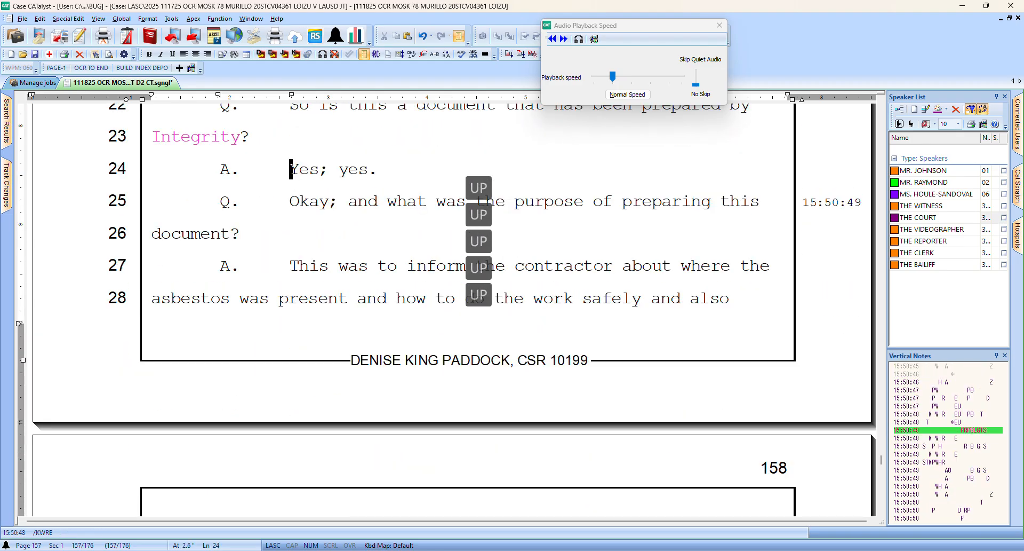
pyautogui.press('Left')
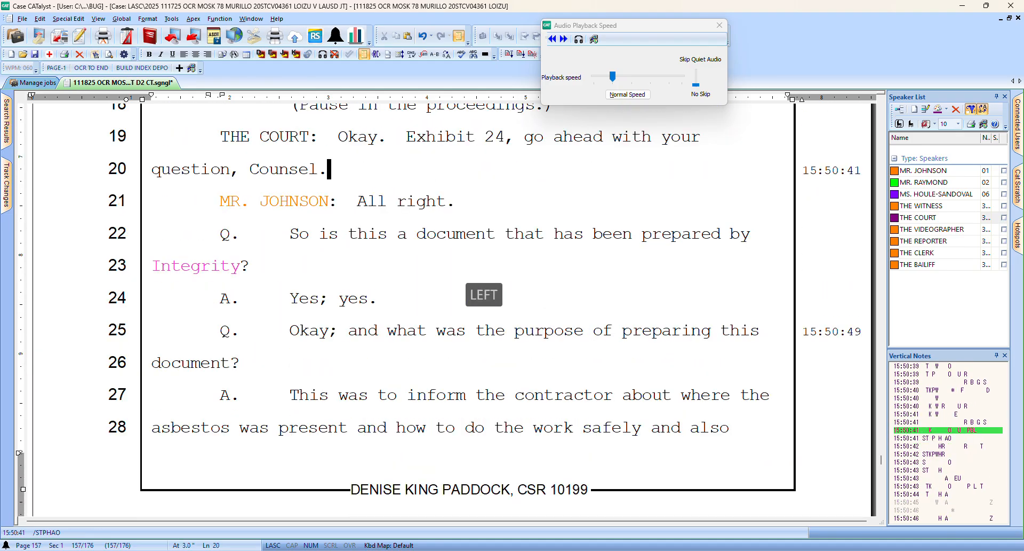
pyautogui.hotkey('ctrl', 'i')
pyautogui.write('^ St')
pyautogui.press('Return')
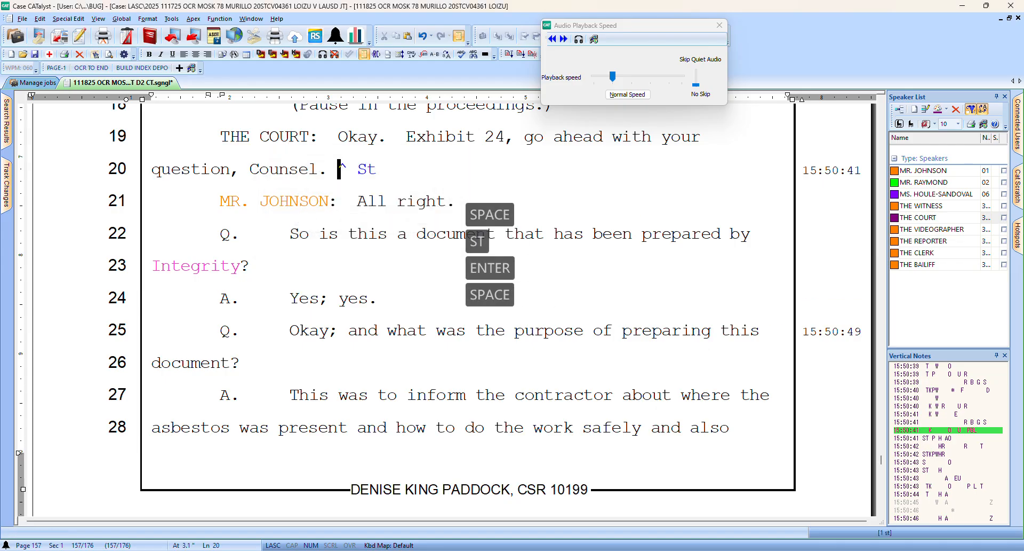
pyautogui.write(']')
# Search the transcript for "received" and remove the blank line between the two Exhibit 10 parentheticals on page 160
pyautogui.hotkey('ctrl', 'f')
pyautogui.write('received')
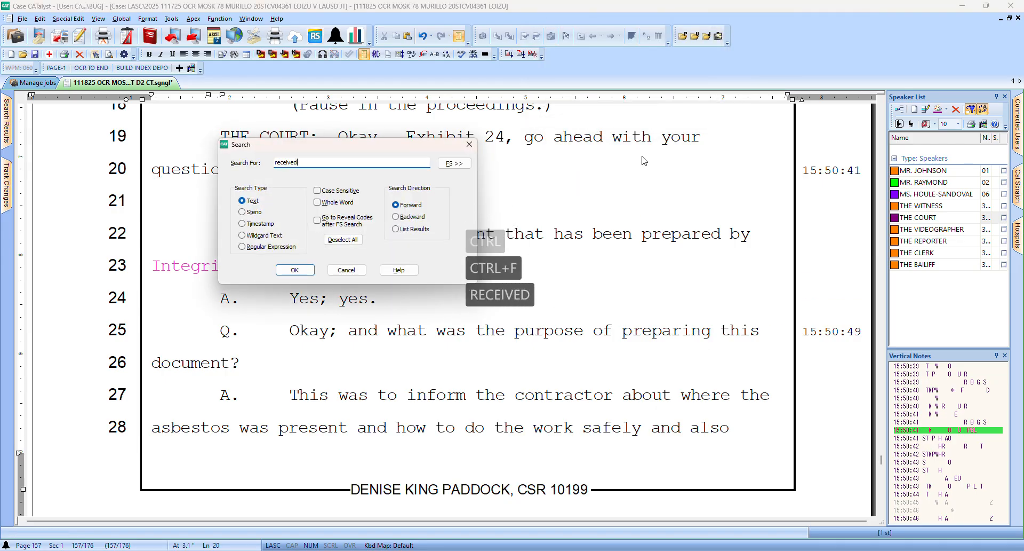
pyautogui.press('Return')
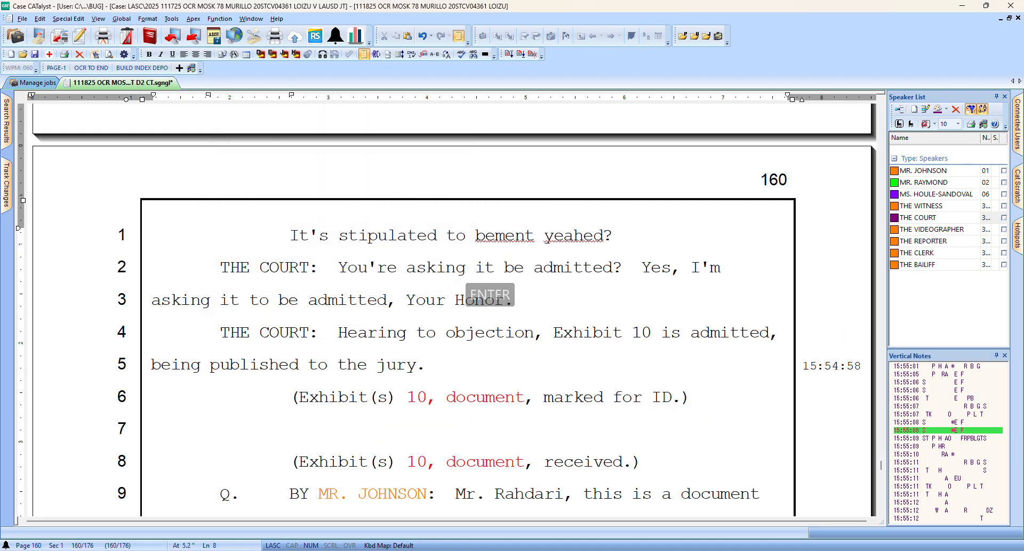
pyautogui.click(697, 393)
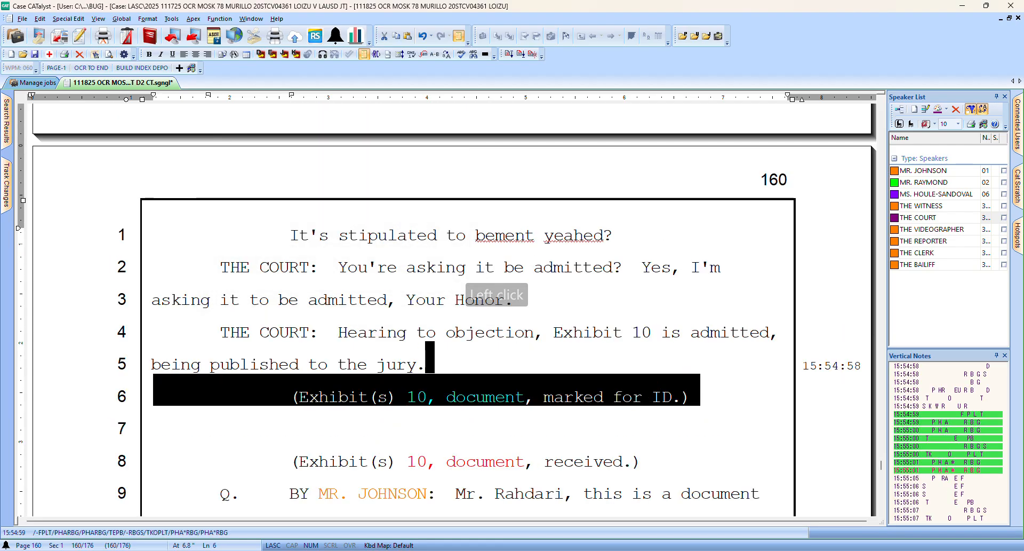
pyautogui.click(497, 380)
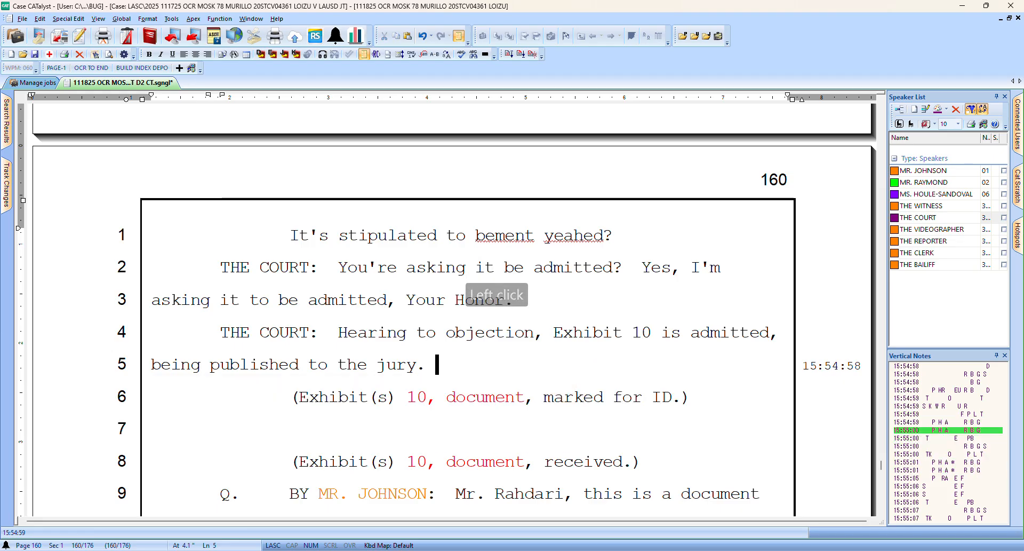
pyautogui.click(401, 421)
pyautogui.press('BackSpace')
pyautogui.click(431, 366)
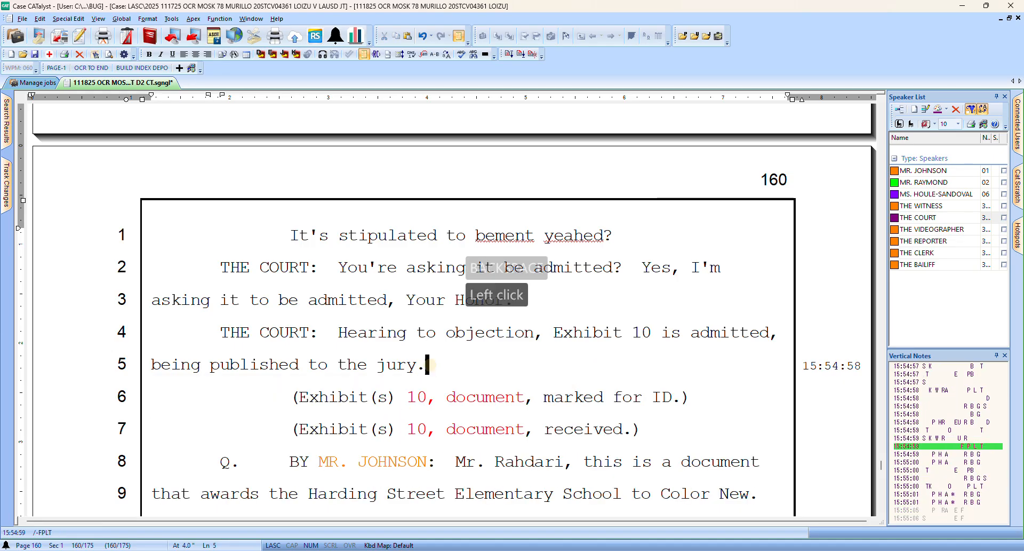
# Copy the marked-for-ID and received parentheticals for Exhibit 10, retaining the steno with the text
pyautogui.moveTo(431, 366); pyautogui.dragTo(654, 433)
pyautogui.hotkey('ctrl', 'c')
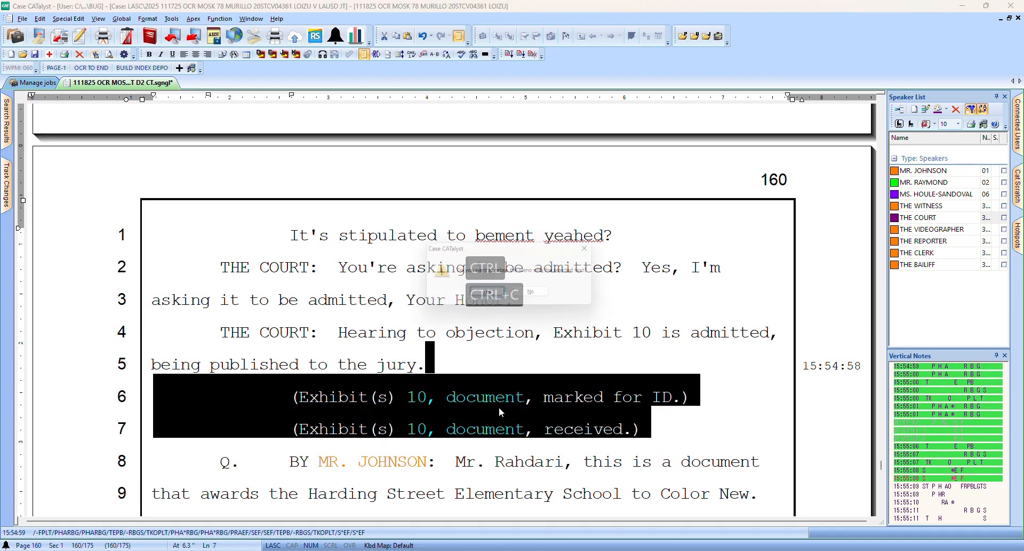
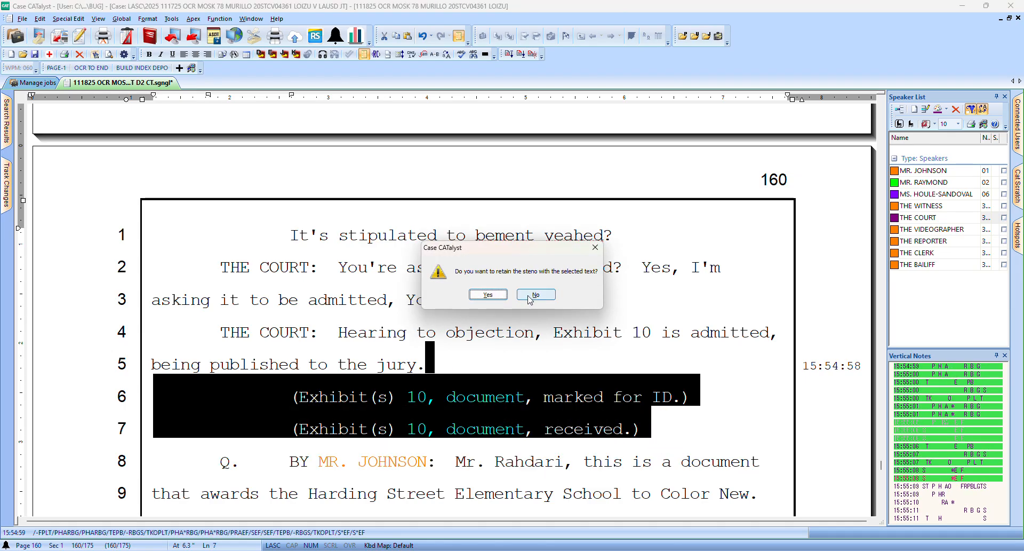
pyautogui.click(497, 298)
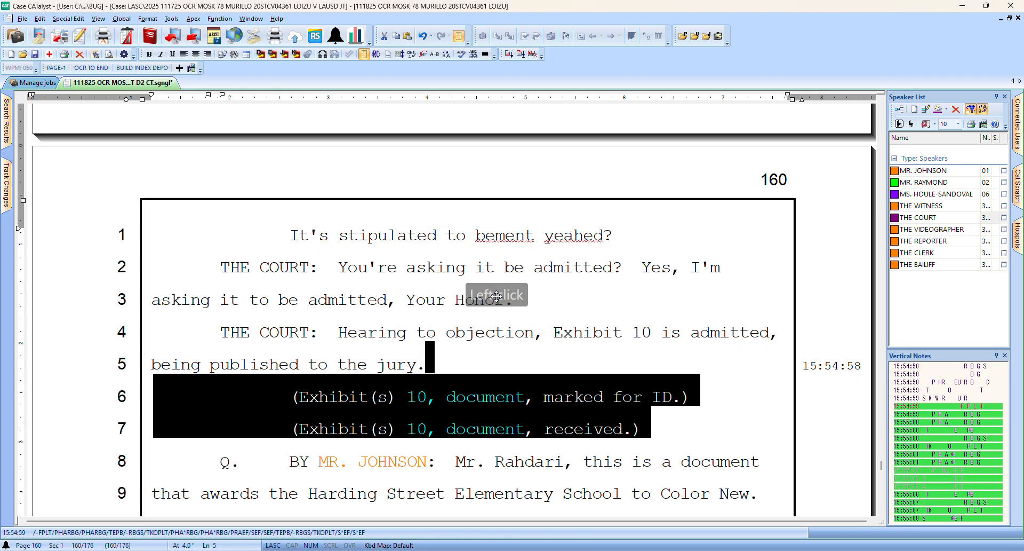
# Check the stipulation on line 1 of page 160 against the audio and globally define "to bement yeahed" as "to be admitted"
pyautogui.click(379, 234)
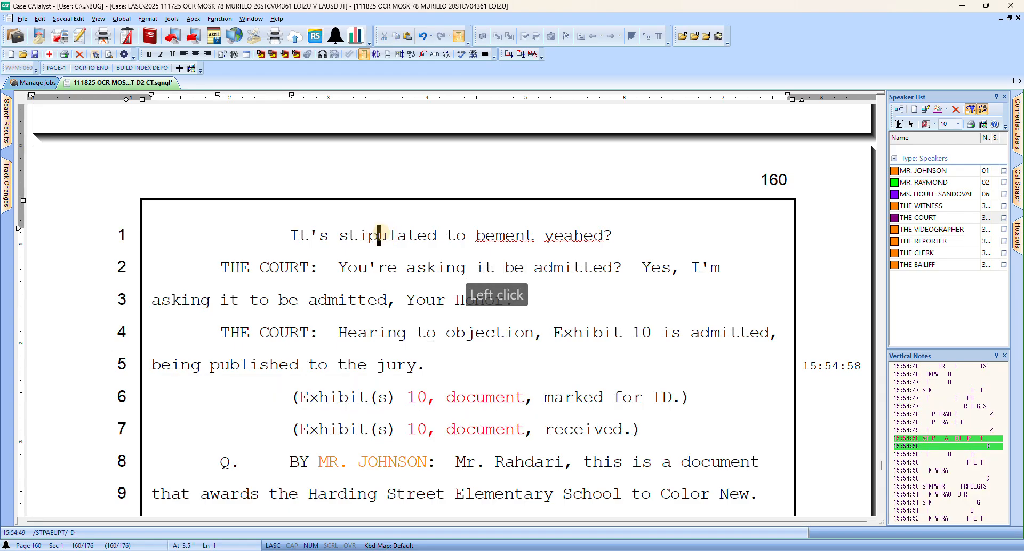
pyautogui.press(']')
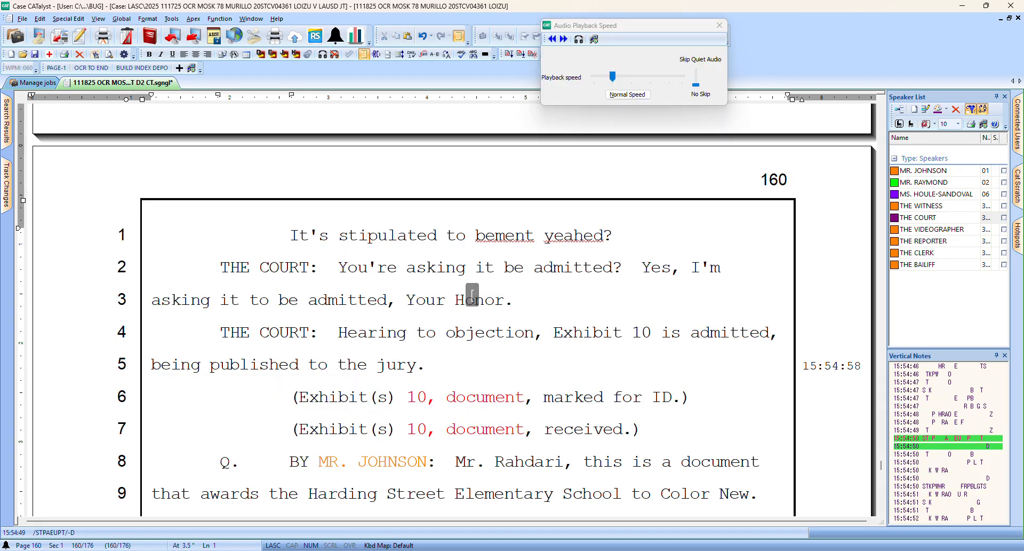
pyautogui.press('Up')
pyautogui.press('[')
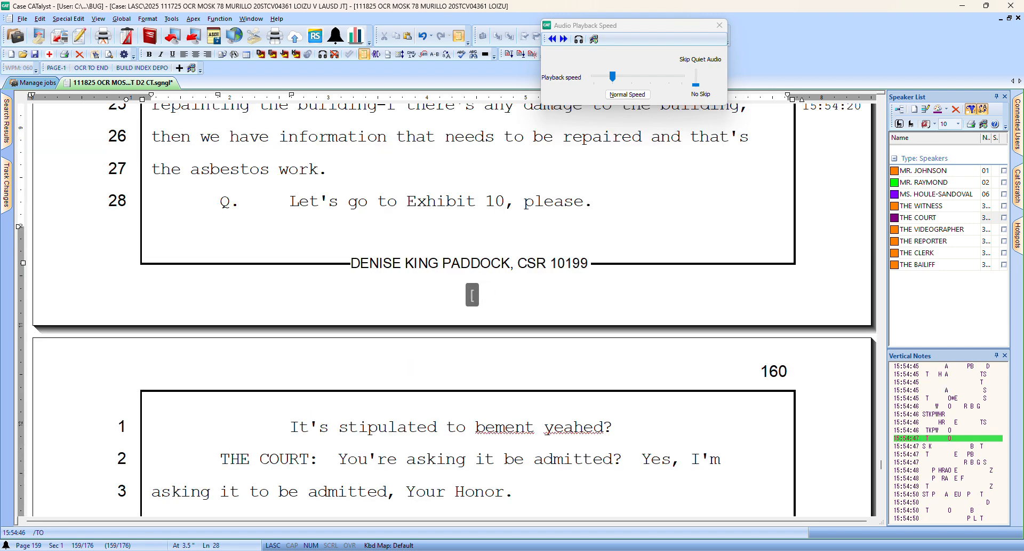
pyautogui.press('Down')
pyautogui.press('Right')
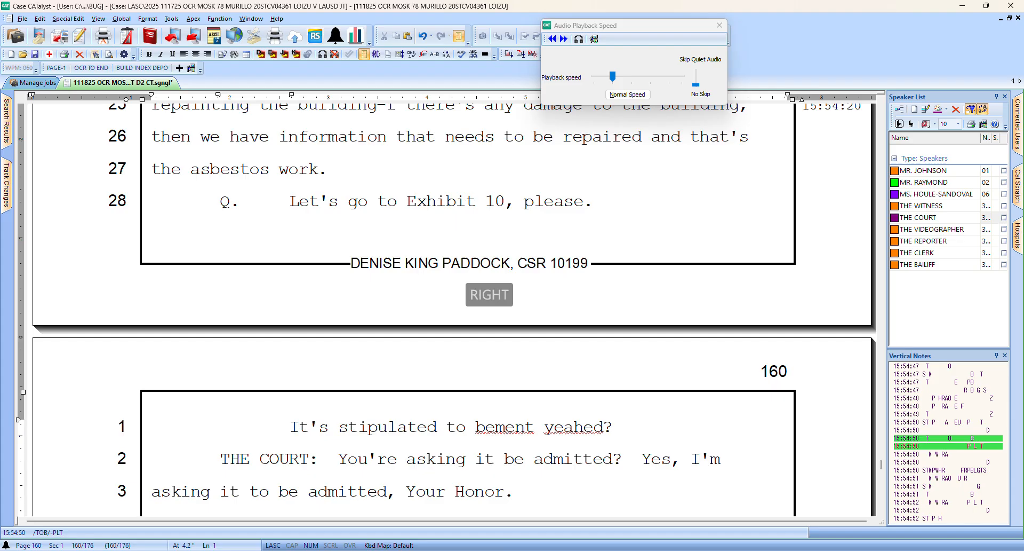
pyautogui.hotkey('ctrl', '[')
pyautogui.hotkey('ctrl', '[')
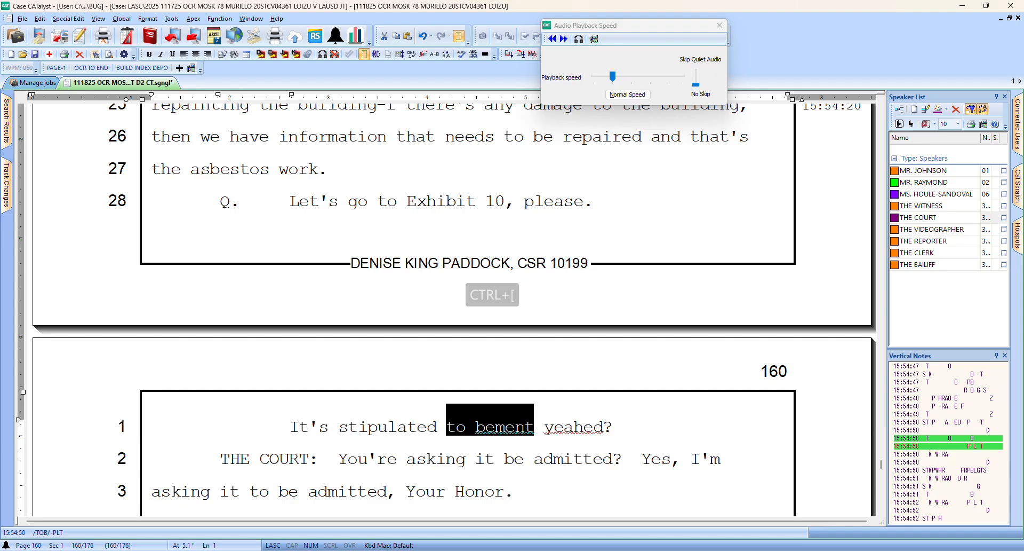
pyautogui.hotkey('ctrl', '[')
pyautogui.hotkey('ctrl', 'd')
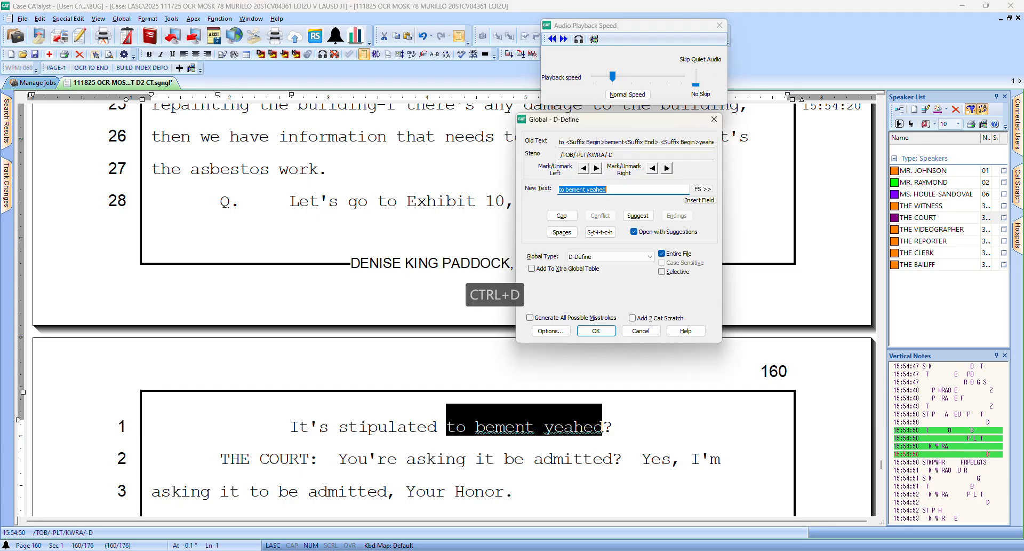
pyautogui.write('to be admitted')
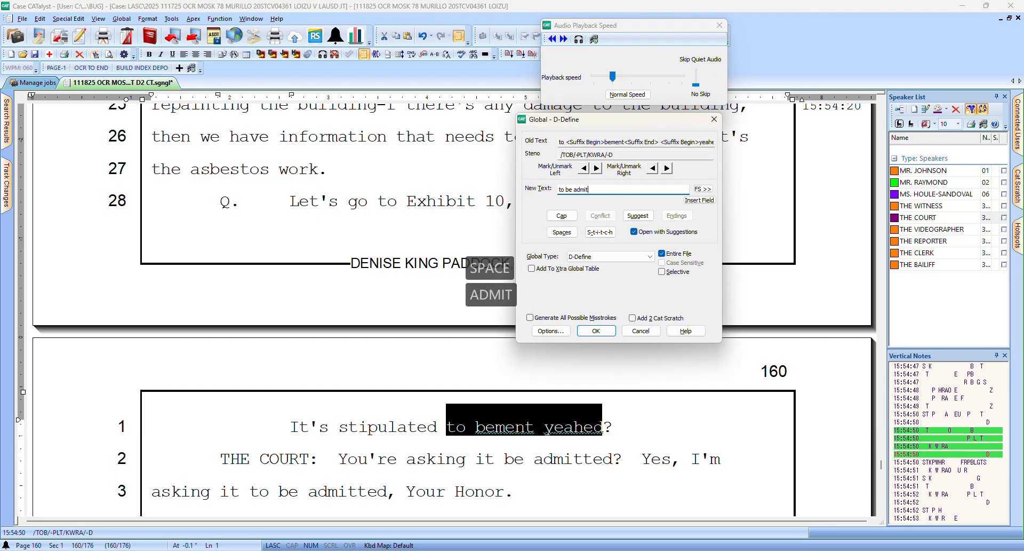
pyautogui.press('Return')
# Change "to" to "as" before "be admitted" on line 1 of page 160 and end the sentence with a period
pyautogui.press('Left')
pyautogui.press('Left')
pyautogui.press('BackSpace')
pyautogui.press('BackSpace')
pyautogui.write('as')
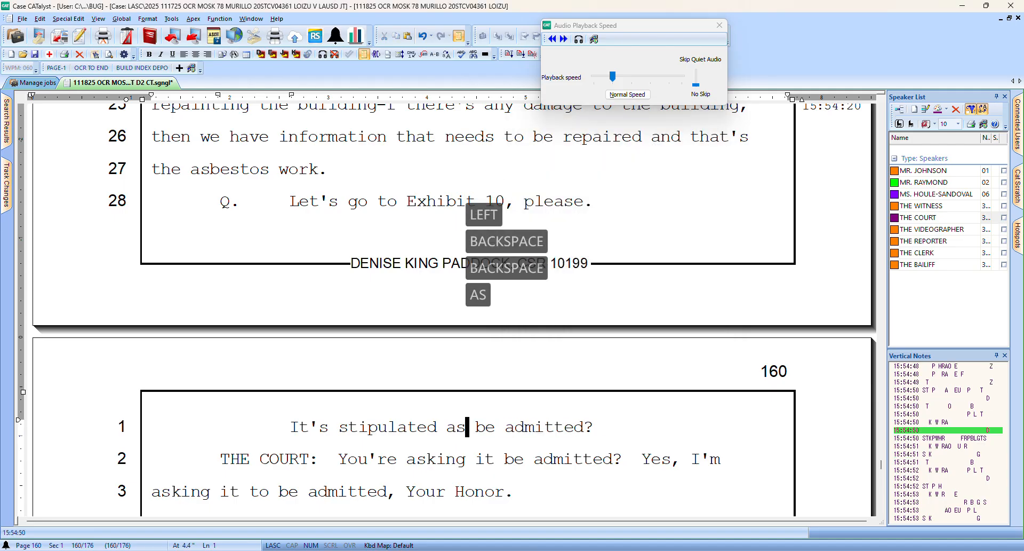
pyautogui.press('Right')
pyautogui.hotkey('ctrl', '.')
# Split "Yes, I'm asking it to be admitted" from the court's question on page 160 and label it with the examining attorney as speaker
pyautogui.press('Down')
pyautogui.press('Right')
pyautogui.press('Right')
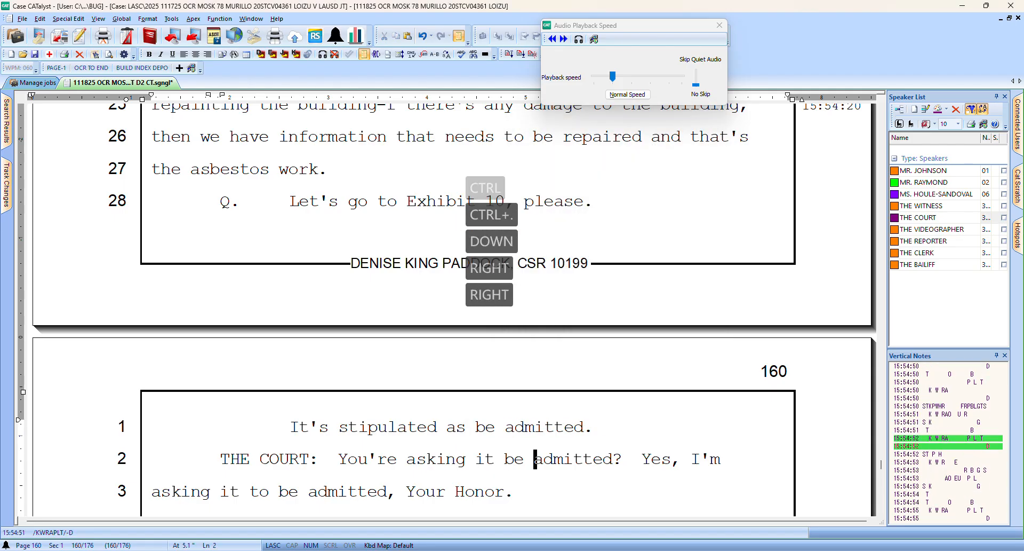
pyautogui.press('Right')
pyautogui.press('Right')
pyautogui.press('Return')
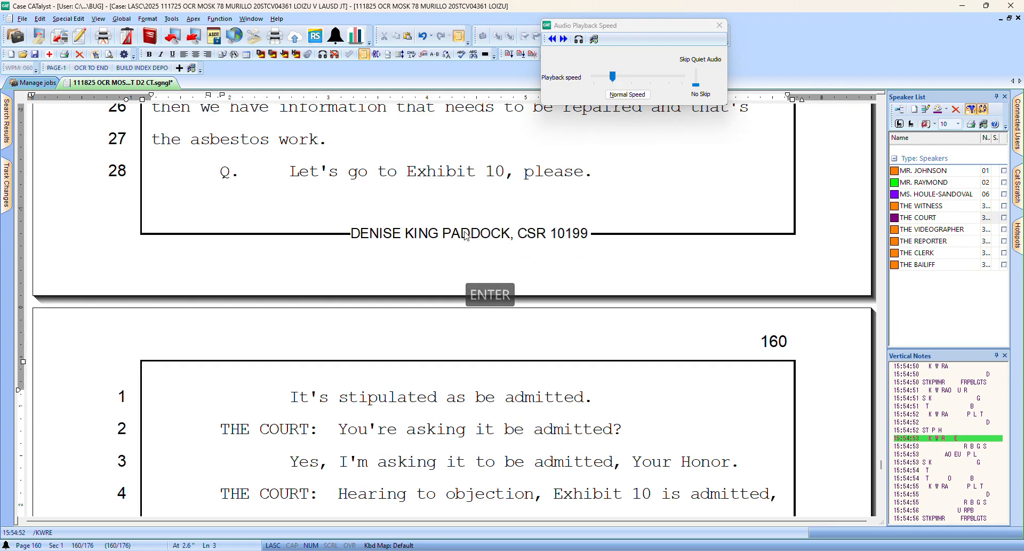
pyautogui.click(928, 173)
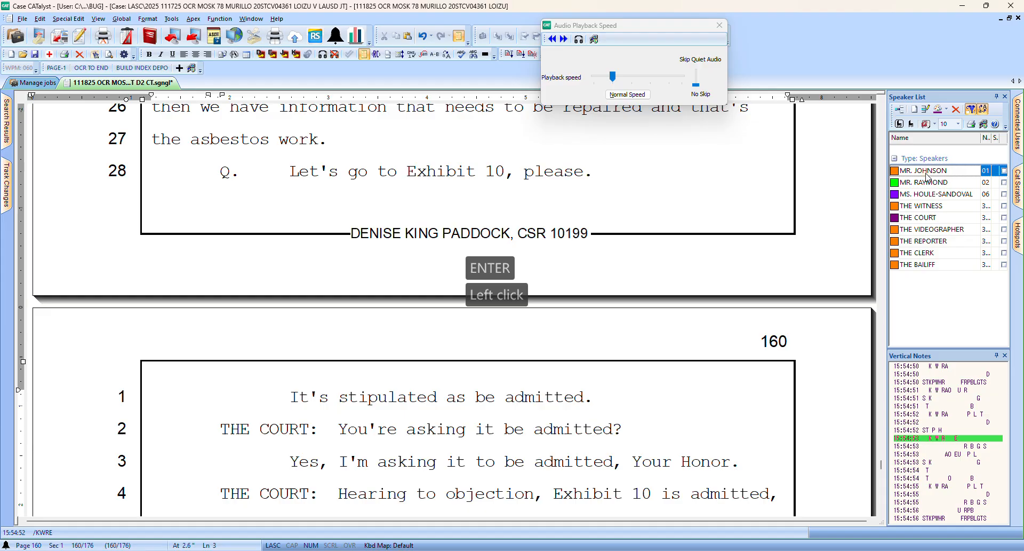
pyautogui.click(928, 173)
pyautogui.press('Up')
pyautogui.press('BackSpace')
pyautogui.press('Down')
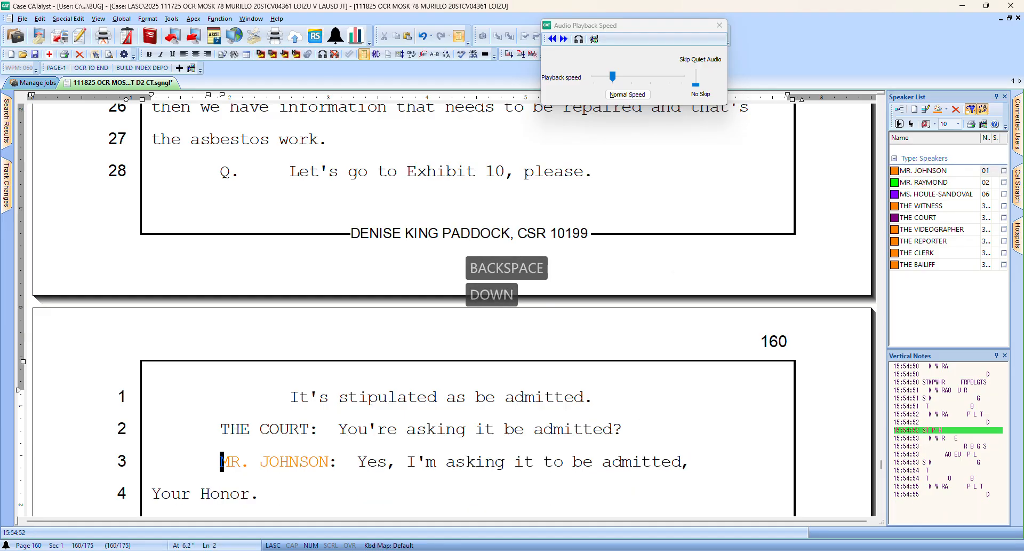
# End the attorney's "Yes" with a period on line 3 of page 160 and start a new paragraph at "I'm asking"
pyautogui.press('Left')
pyautogui.press('Down')
pyautogui.press('Right')
pyautogui.press('Left')
pyautogui.press('Left')
pyautogui.press('Left')
pyautogui.press('Left')
pyautogui.press('Left')
pyautogui.press('Left')
pyautogui.press('Left')
pyautogui.press('Left')
pyautogui.press('Left')
pyautogui.press('Left')
pyautogui.press('Left')
pyautogui.press('Left')
pyautogui.press('Left')
pyautogui.press('Left')
pyautogui.press('Left')
pyautogui.press('Left')
pyautogui.press('Left')
pyautogui.press('Left')
pyautogui.press('Left')
pyautogui.press('Left')
pyautogui.press('Left')
pyautogui.press('Left')
pyautogui.press('Left')
pyautogui.press('Left')
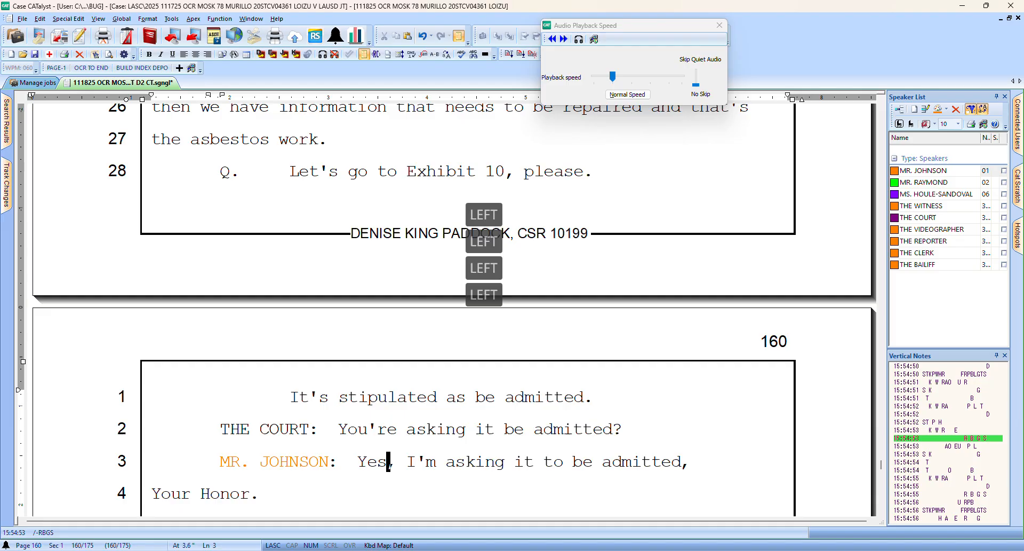
pyautogui.press('BackSpace')
pyautogui.write('.')
pyautogui.press('Return')
# Try joining "Yes" and "I'm asking" with a semicolon on page 160, and restore the period and paragraph break
pyautogui.press('Right')
pyautogui.press('Right')
pyautogui.press('Right')
pyautogui.press('Right')
pyautogui.press('Right')
pyautogui.press('Right')
pyautogui.press('Right')
pyautogui.press('Right')
pyautogui.press('Right')
pyautogui.press('Right')
pyautogui.press('Right')
pyautogui.press('Right')
pyautogui.press('Right')
pyautogui.press('Right')
pyautogui.press('Right')
pyautogui.press('Right')
pyautogui.press('Right')
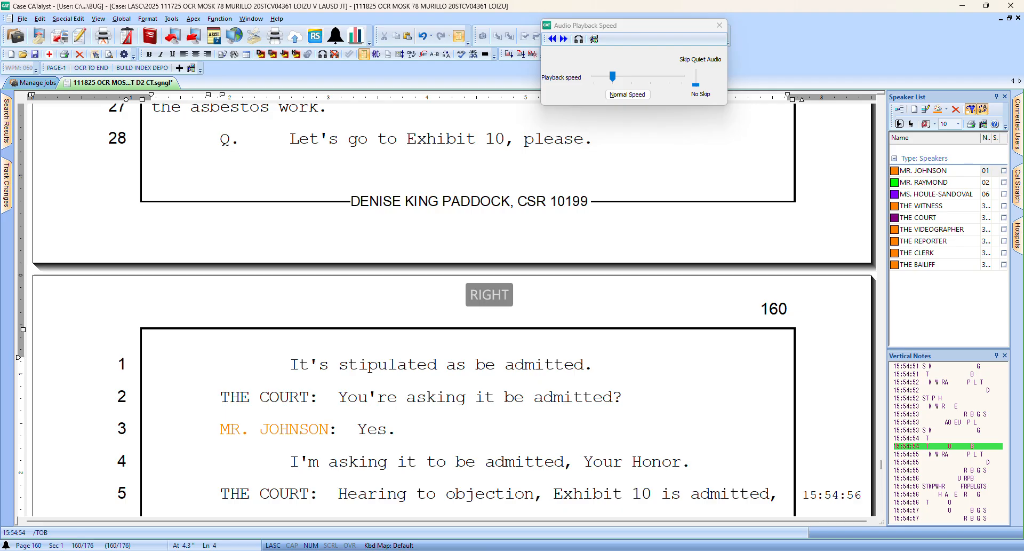
pyautogui.press('Up')
pyautogui.press('Delete')
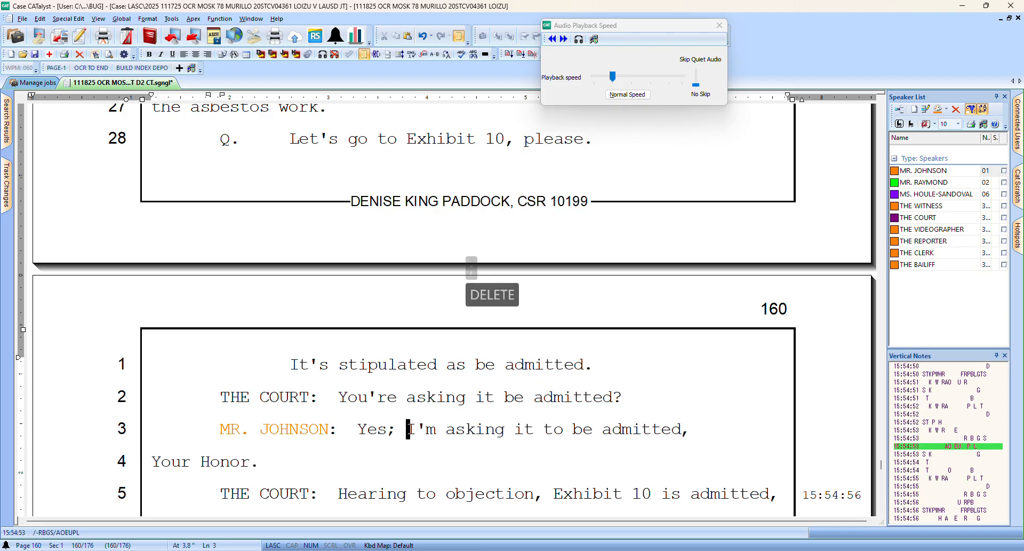
pyautogui.press('Left')
pyautogui.press('Return')
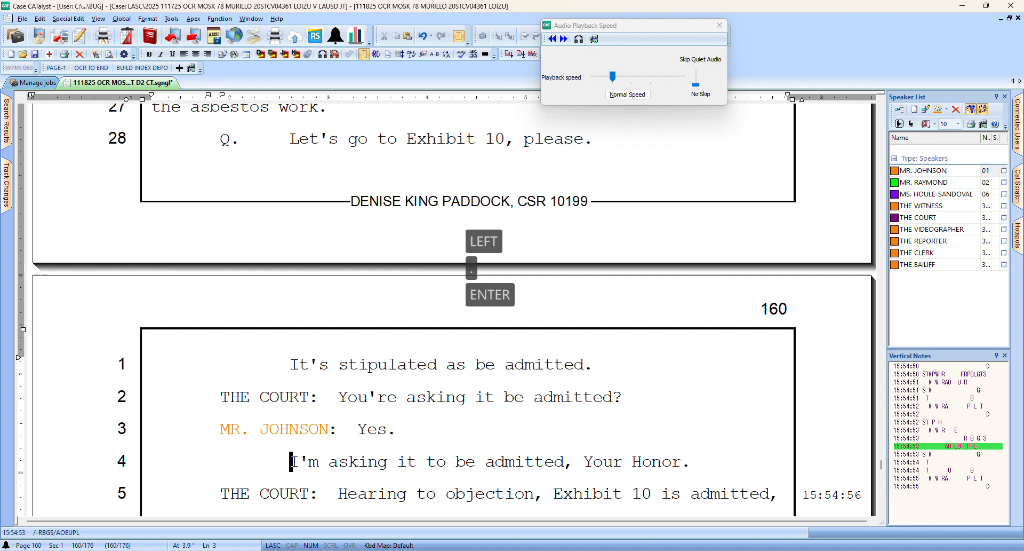
# Globally define "Hearing to objection" on line 5 of page 160 as "hearing no objection"
pyautogui.press('Down')
pyautogui.press('Right')
pyautogui.press('Right')
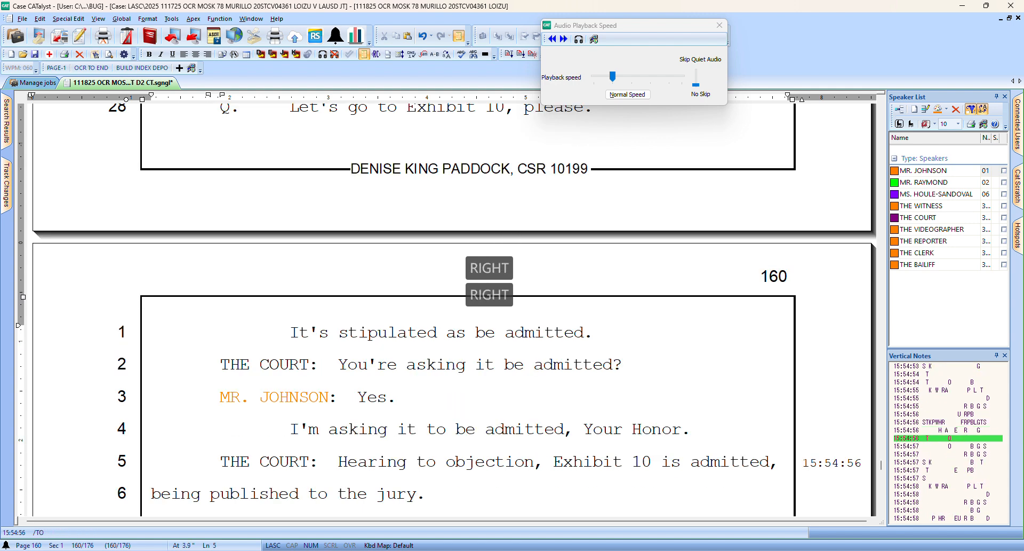
pyautogui.press('Left')
pyautogui.press('Right')
pyautogui.hotkey('ctrl', '[')
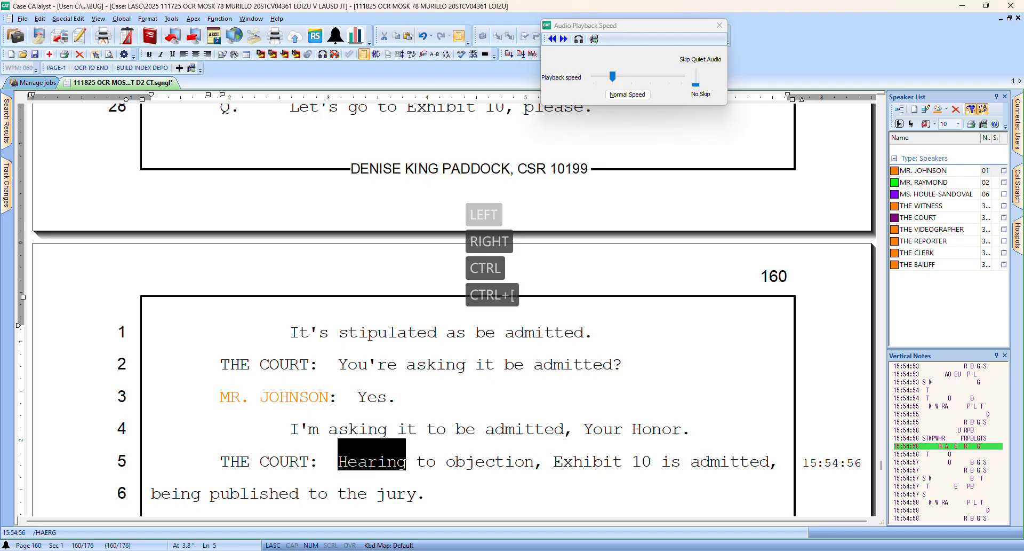
pyautogui.hotkey('ctrl', '[')
pyautogui.hotkey('ctrl', '[')
pyautogui.hotkey('ctrl', 'd')
pyautogui.press('Left')
pyautogui.press('Right')
pyautogui.press('Right')
pyautogui.press('Right')
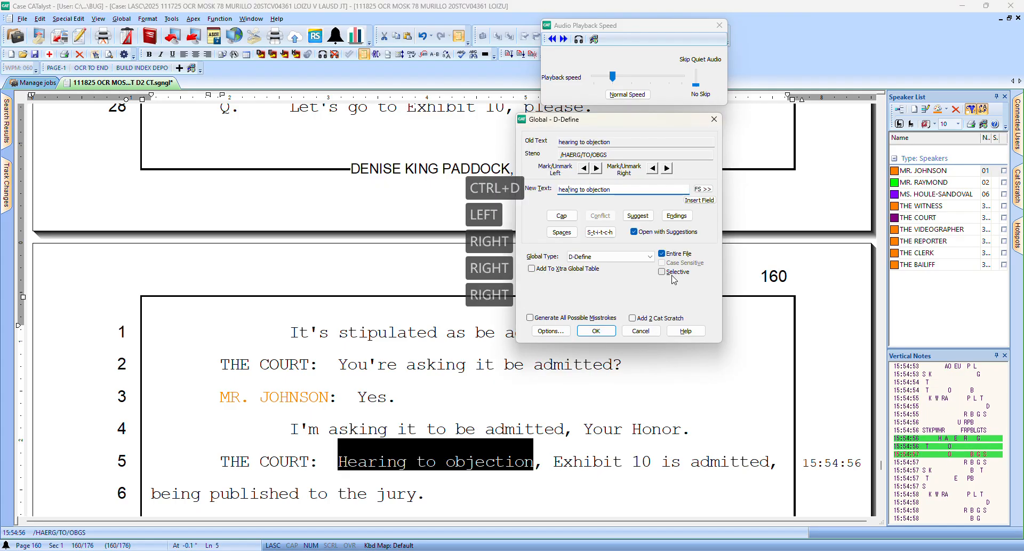
pyautogui.press('Delete')
pyautogui.write('n')
pyautogui.press('Return')
pyautogui.press('Right')
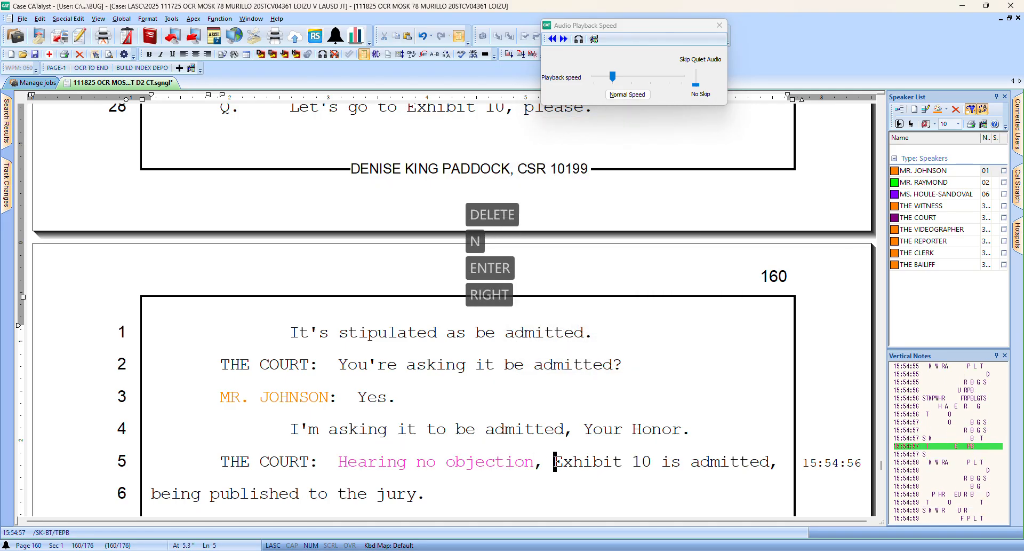
# Search forward from the start of the transcript for the next "^ " marker
pyautogui.press('Right')
pyautogui.press('Down')
pyautogui.press('Down')
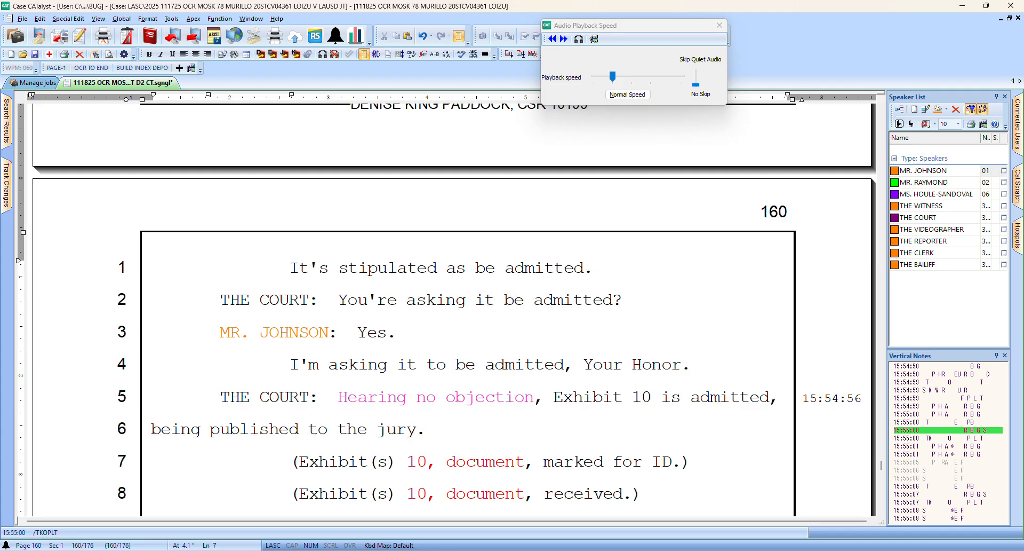
pyautogui.hotkey('ctrl', 'Home')
pyautogui.hotkey('ctrl', 'f')
pyautogui.write('^')
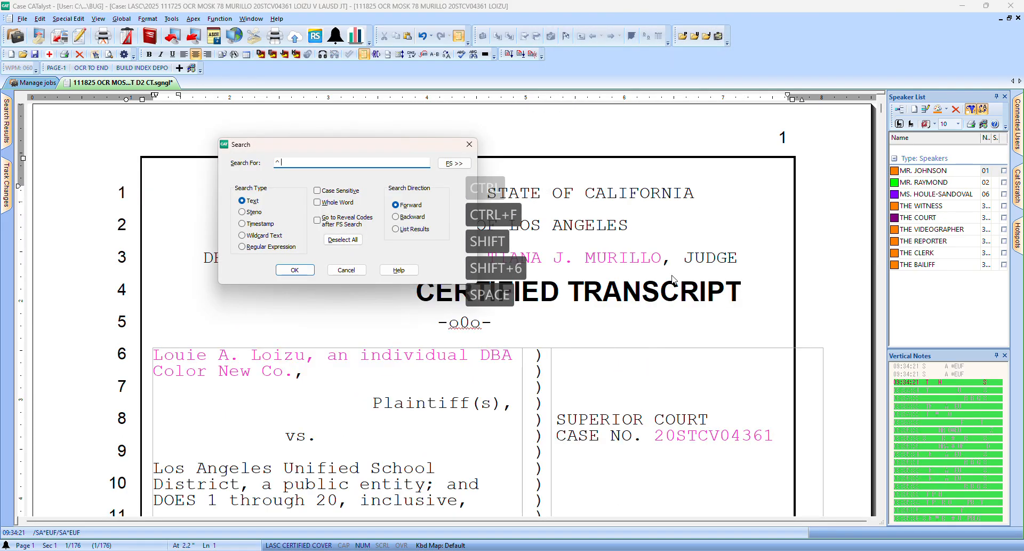
pyautogui.press('Return')
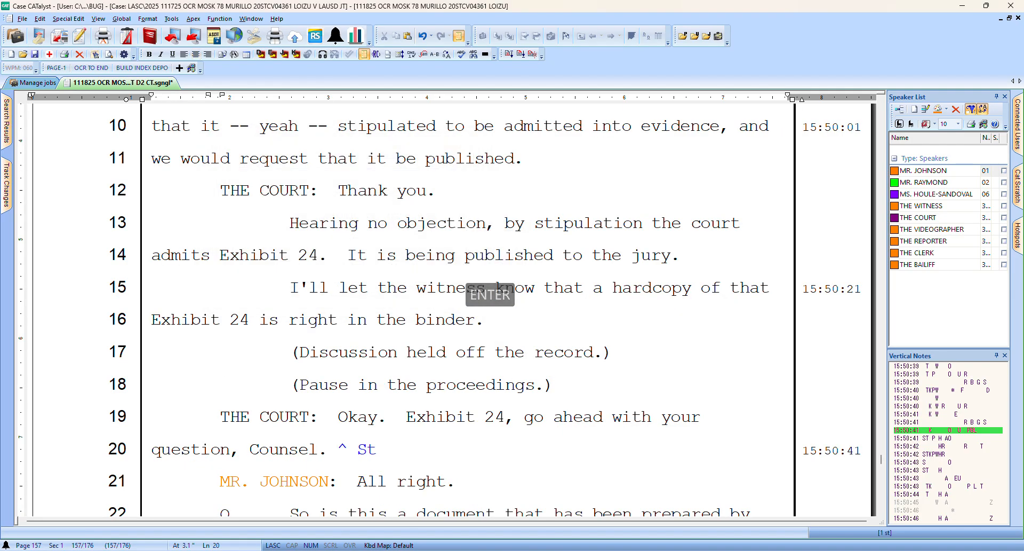
# Paste the two Exhibit 10 marked and received parentheticals above "(Discussion held off the record.)" on page 157
pyautogui.press('Up')
pyautogui.press('Up')
pyautogui.press('Up')
pyautogui.press('Left')
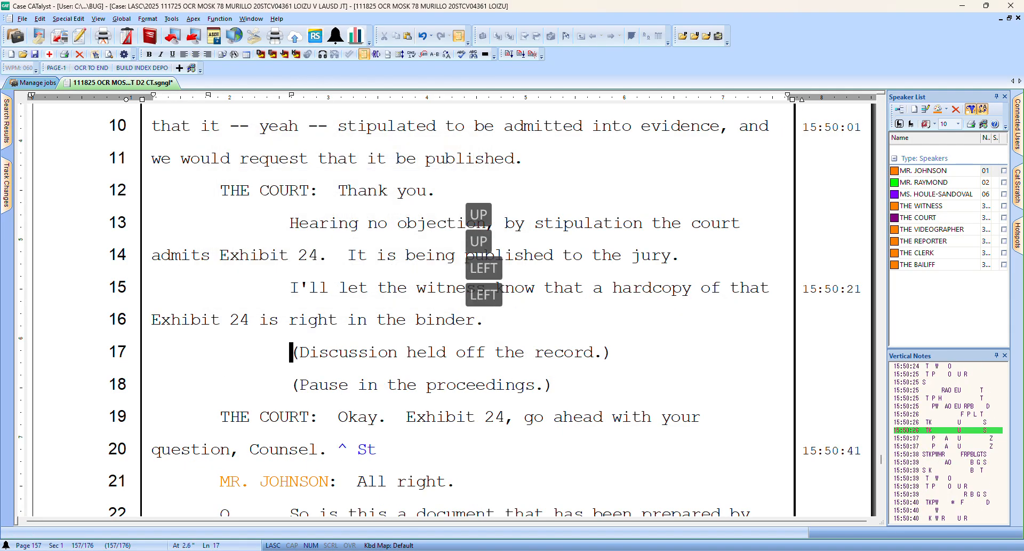
pyautogui.press('Left')
pyautogui.press('Left')
pyautogui.write('(Exhibit(s) 10, document, marked for ID.) (Exhibit(s) 10, document, received.)')
# Change the exhibit number to 24 in both pasted parentheticals on lines 17 and 18 of page 157
pyautogui.press('Up')
pyautogui.press('Left')
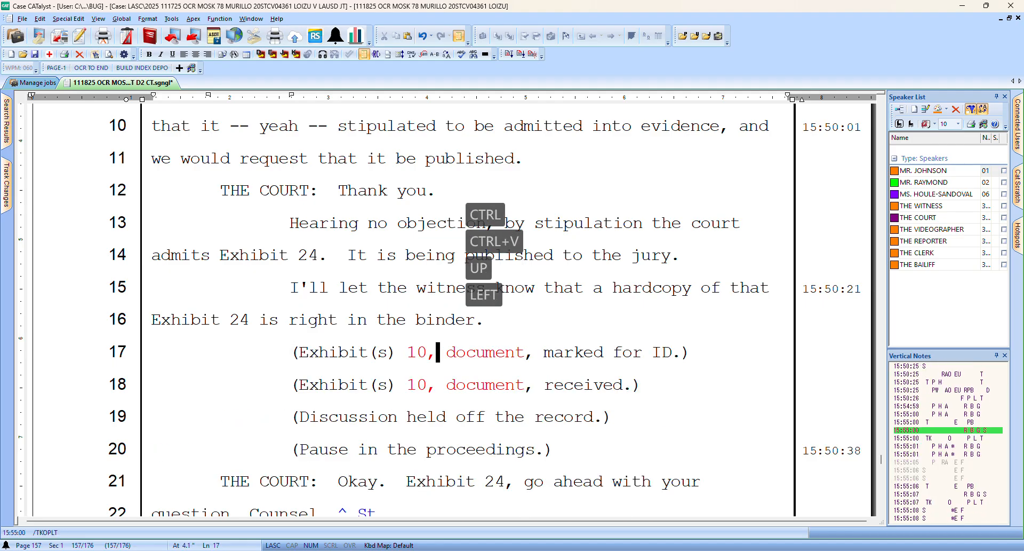
pyautogui.press('Left')
pyautogui.press('Left')
pyautogui.hotkey('ctrl', 'Right')
pyautogui.hotkey('ctrl', 'Right')
pyautogui.hotkey('ctrl', 'Right')
pyautogui.press('BackSpace')
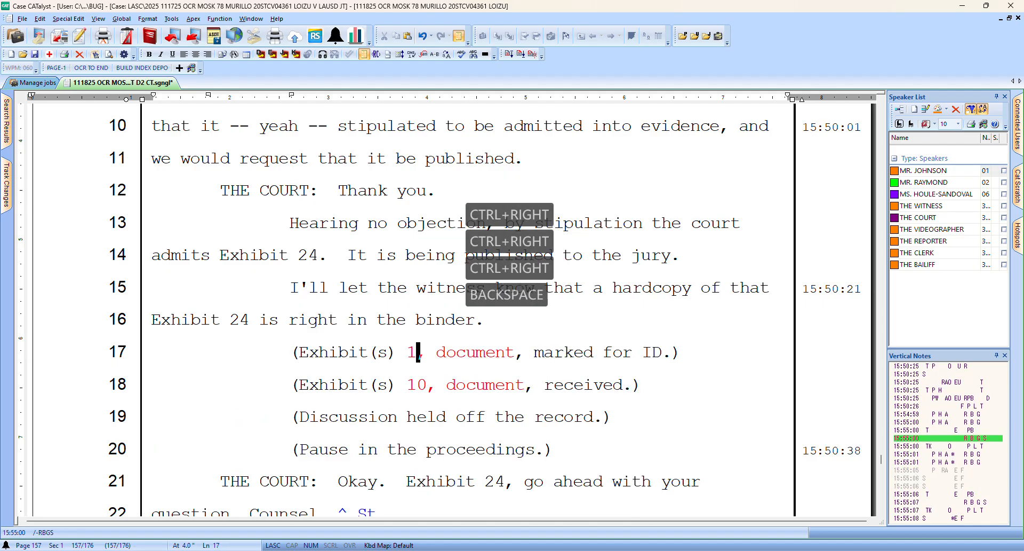
pyautogui.press('BackSpace')
pyautogui.write('24')
pyautogui.press('Down')
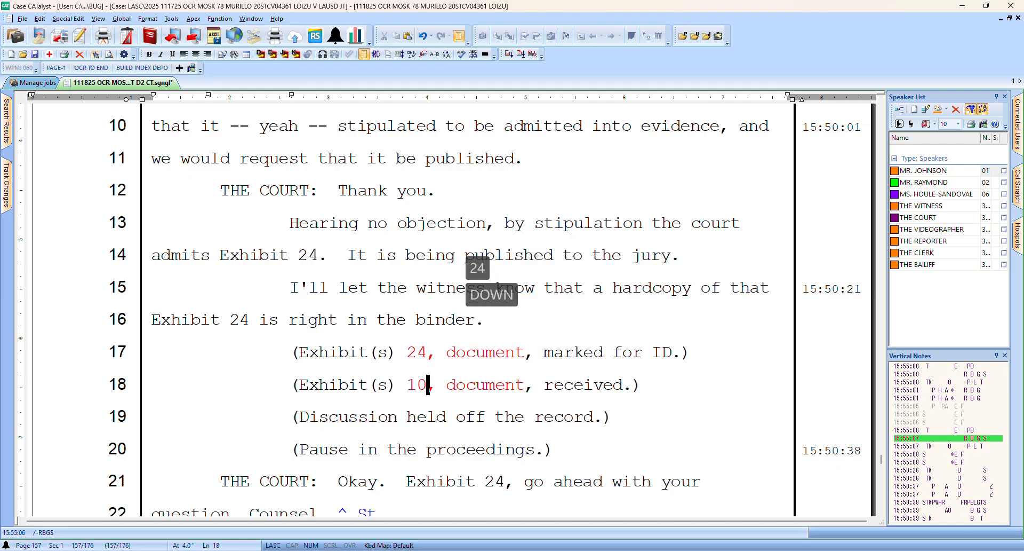
pyautogui.press('BackSpace')
pyautogui.press('BackSpace')
pyautogui.write('24')
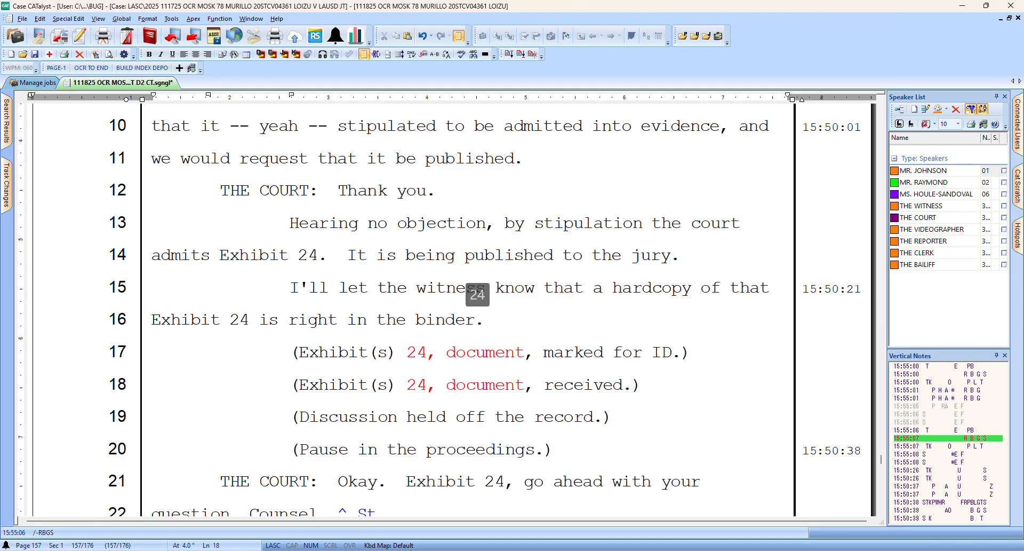
# Switch to the joint exhibit list PDF in Acrobat and copy the description of Exhibit 24
pyautogui.click(303, 547)
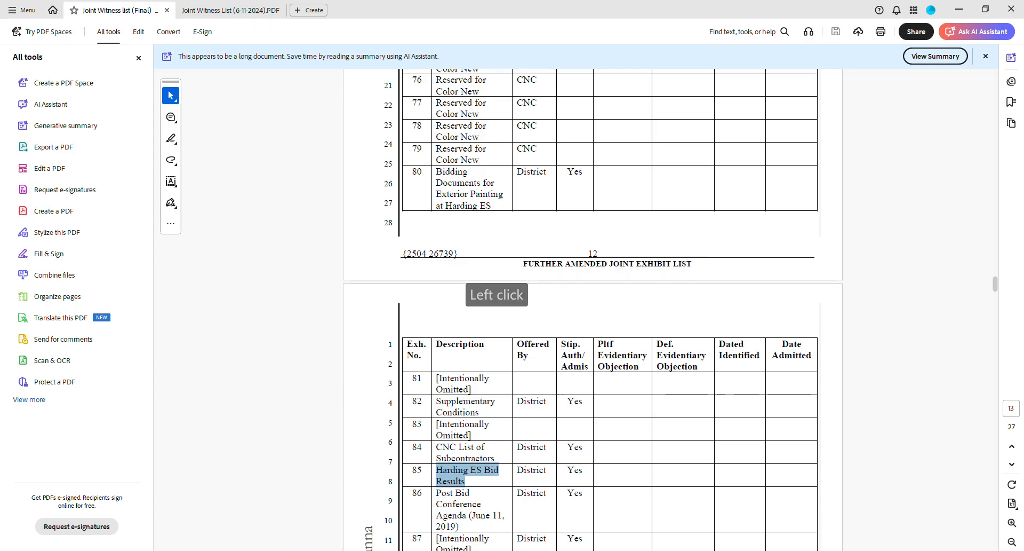
pyautogui.scroll(20, 423, 281)
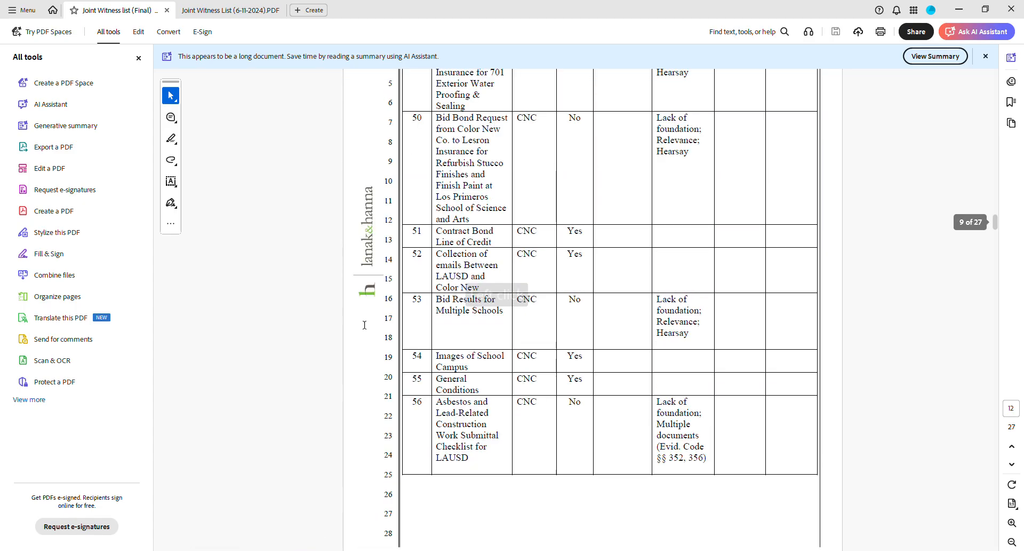
pyautogui.scroll(20, 365, 325)
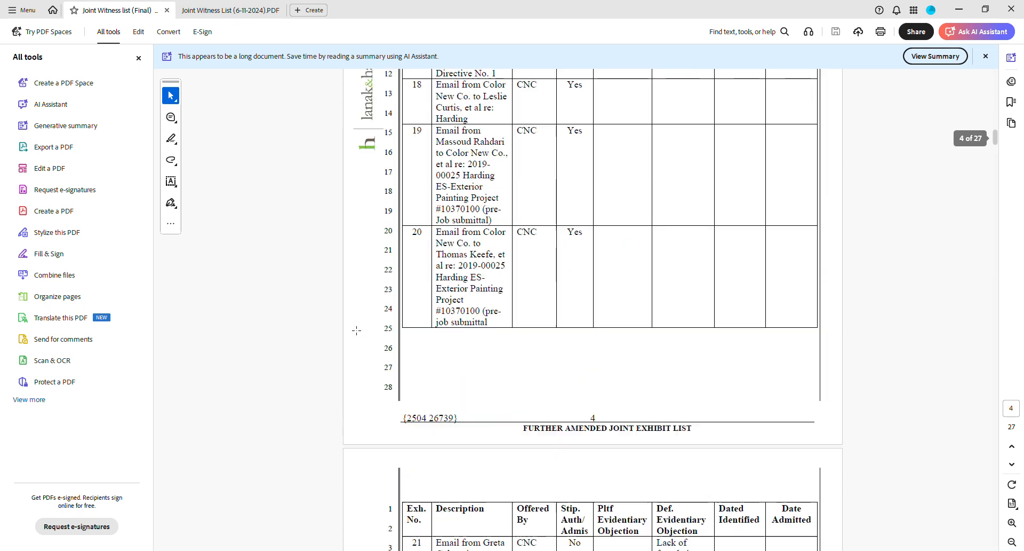
pyautogui.scroll(-6, 356, 330)
pyautogui.scroll(3, 356, 330)
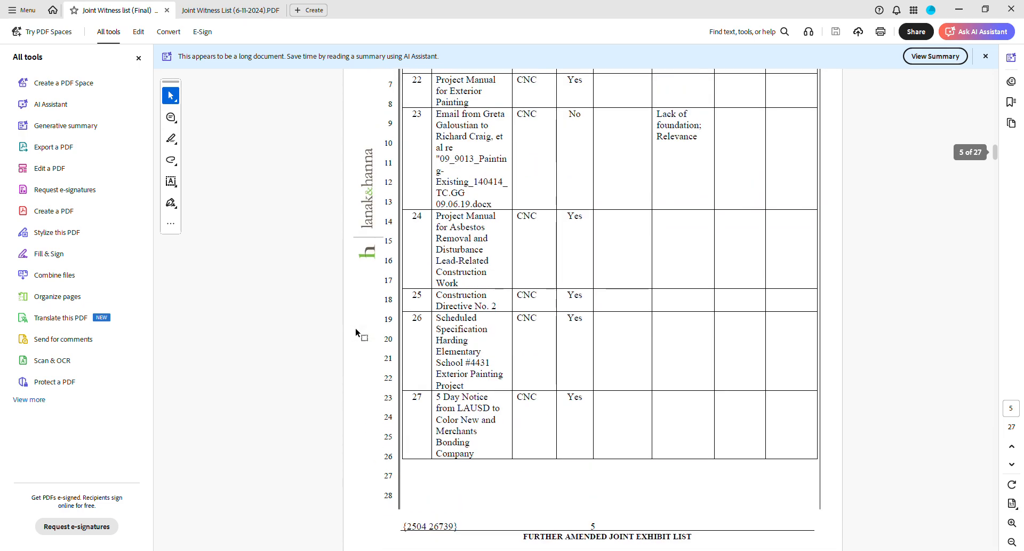
pyautogui.moveTo(436, 217); pyautogui.dragTo(459, 288)
pyautogui.rightClick(459, 288)
pyautogui.hotkey('ctrl', 'c')
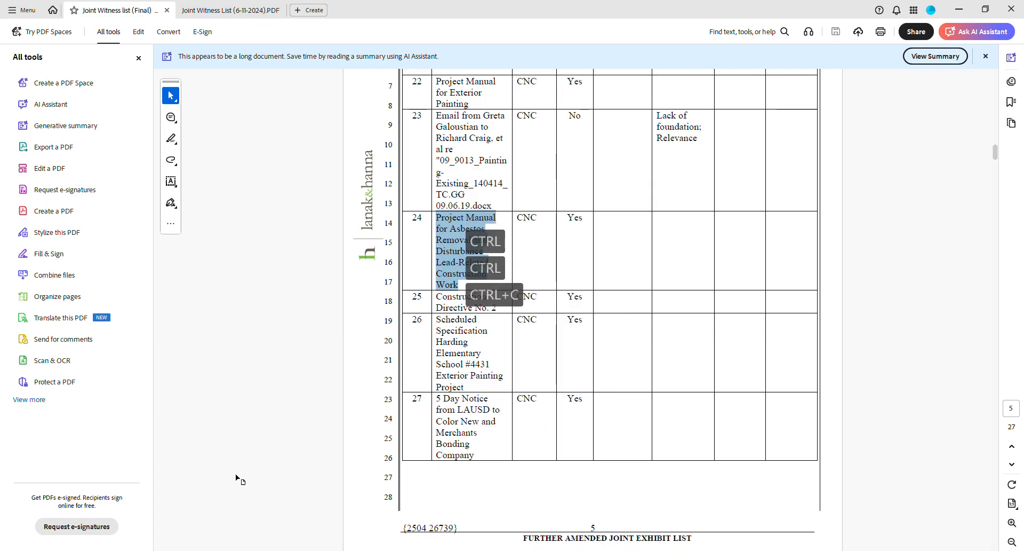
# Return to the Case CATalyst transcript and replace "document" in the marked-for-ID parenthetical on line 17 with the copied Exhibit 24 description
pyautogui.click(214, 541)
pyautogui.click(447, 351)
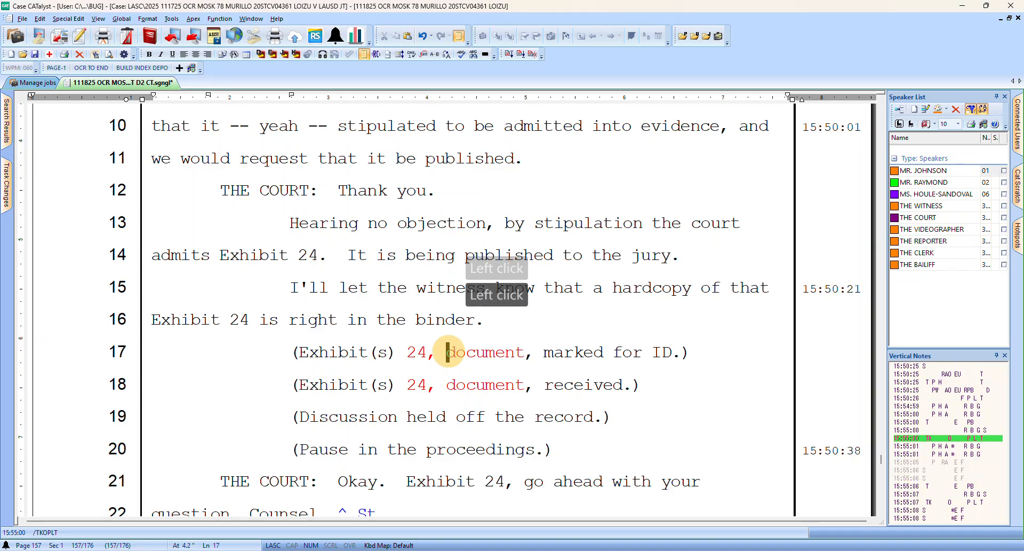
pyautogui.hotkey('ctrl', 'g')
pyautogui.hotkey('ctrl', 'v')
pyautogui.press('Return')
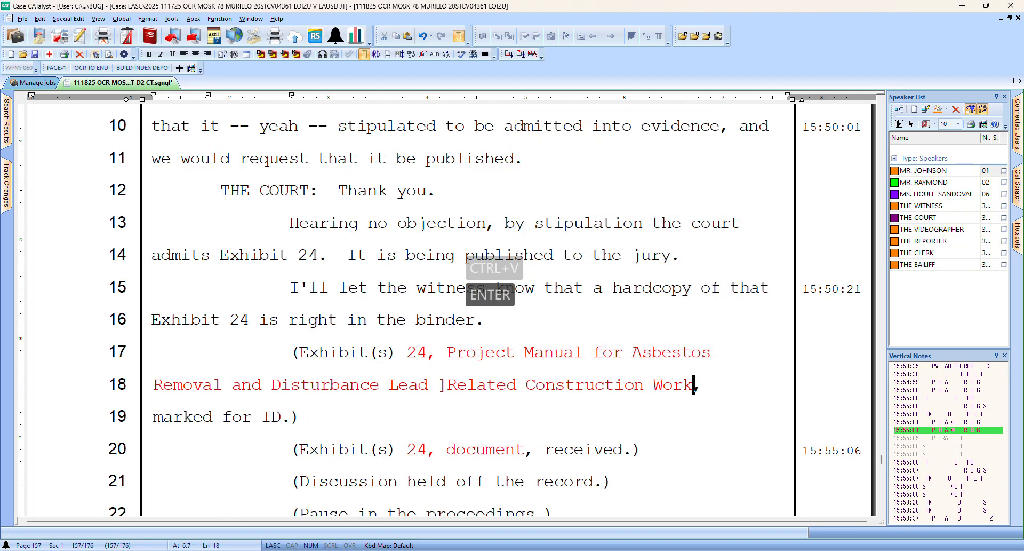
# Replace the stray bracket between "Lead" and "Related" on line 18 of page 157 with a spaced hyphen
pyautogui.press('Up')
pyautogui.press('Right')
pyautogui.press('Right')
pyautogui.press('Right')
pyautogui.press('Down')
pyautogui.press('Left')
pyautogui.press('Down')
pyautogui.press('Left')
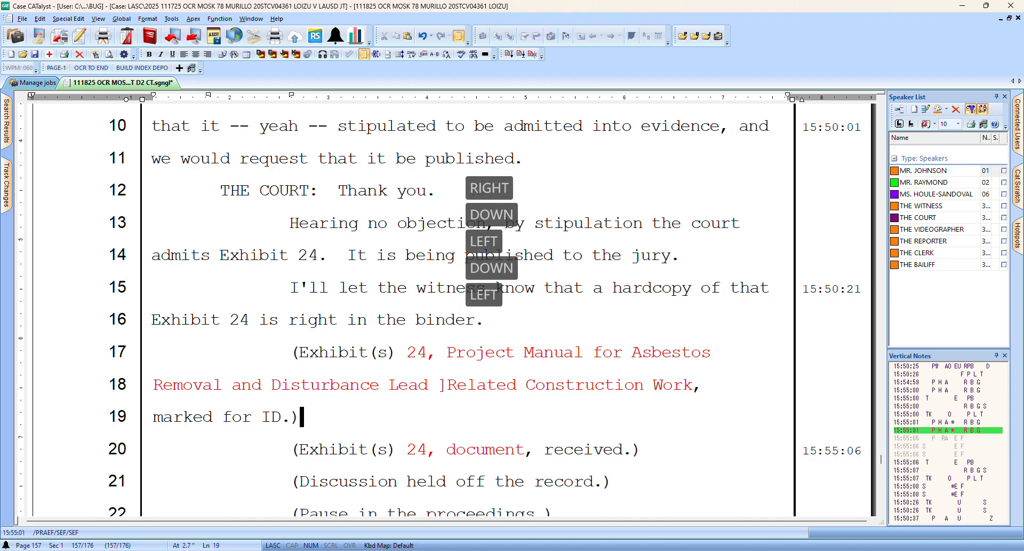
pyautogui.press('Left')
pyautogui.press('Left')
pyautogui.press('Up')
pyautogui.press('Right')
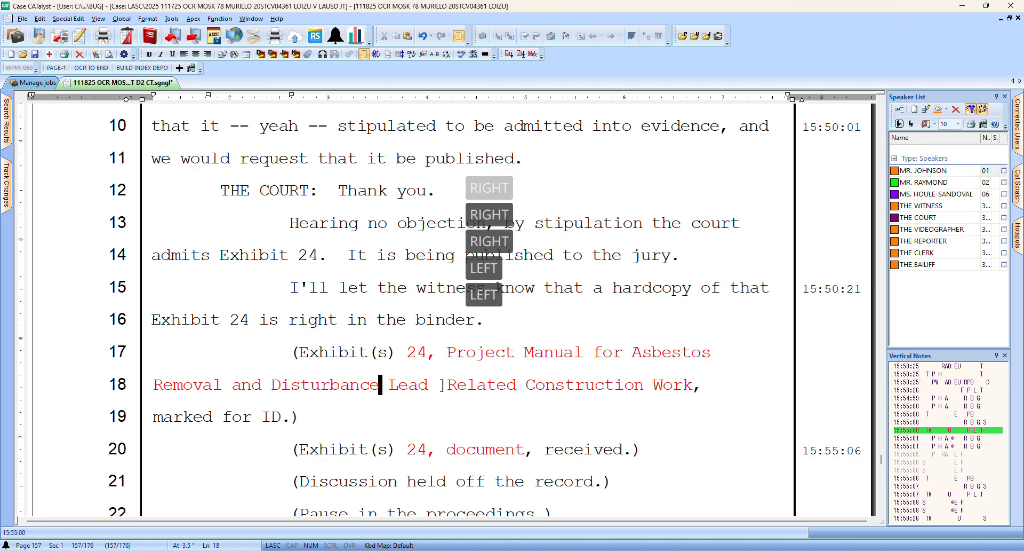
pyautogui.press('Right')
pyautogui.hotkey('ctrl', 'Right')
pyautogui.hotkey('ctrl', 'Right')
pyautogui.hotkey('ctrl', 'Right')
pyautogui.hotkey('ctrl', 'Right')
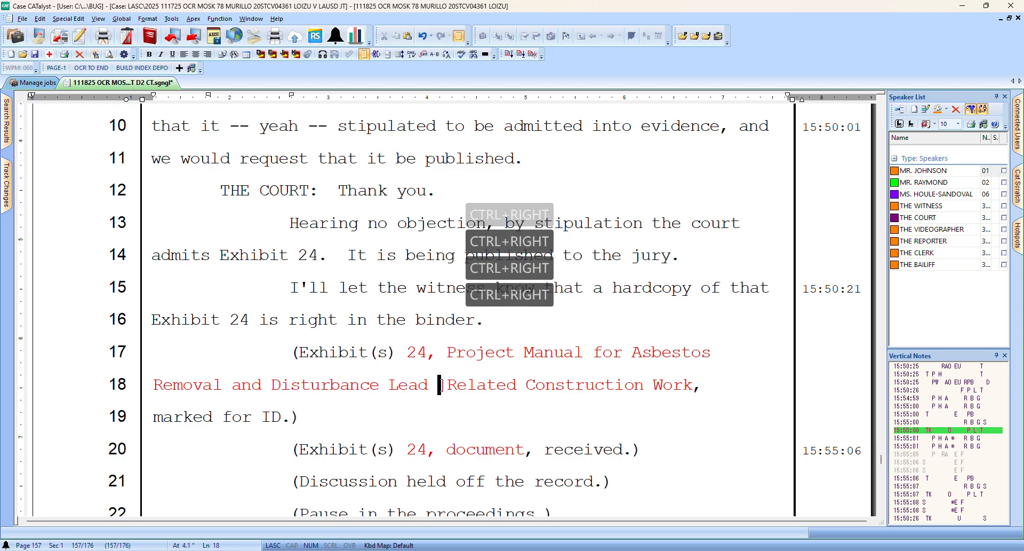
pyautogui.write('-')
pyautogui.press('Delete')
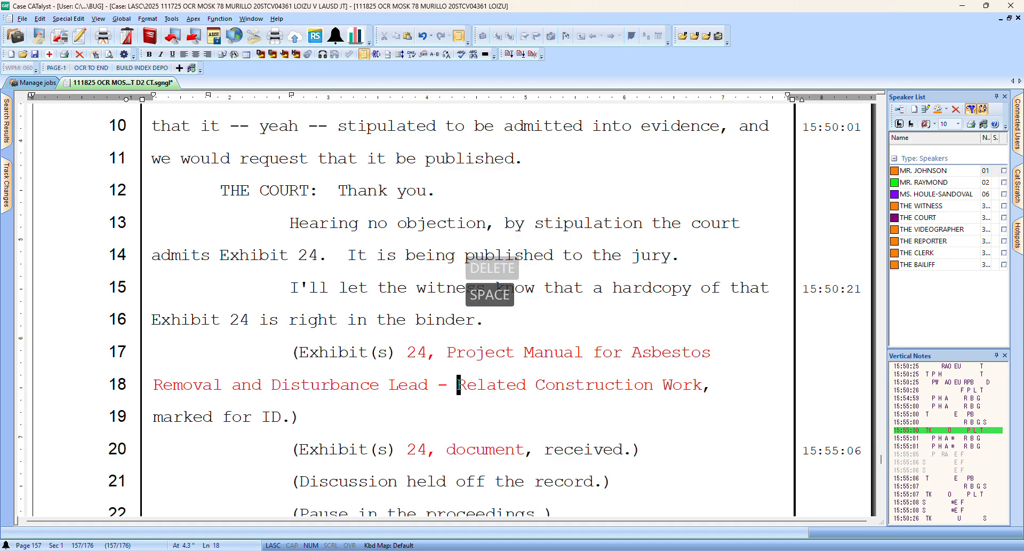
# Replace "document" in the Exhibit 24 received parenthetical on line 20 with the project manual description
pyautogui.press('Down')
pyautogui.press('Down')
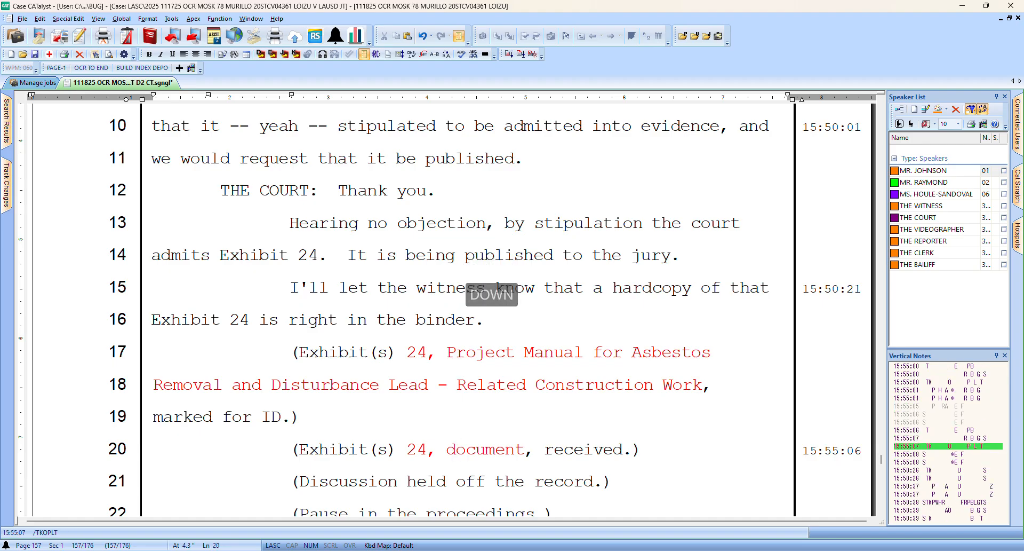
pyautogui.press('Right')
pyautogui.press('Left')
pyautogui.press('Left')
pyautogui.hotkey('ctrl', 'r')
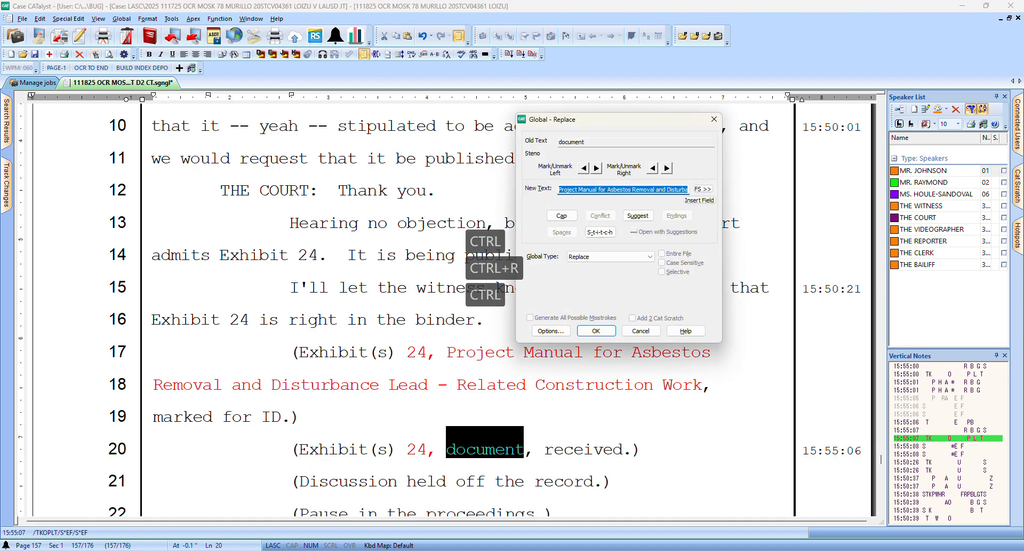
pyautogui.press('Return')
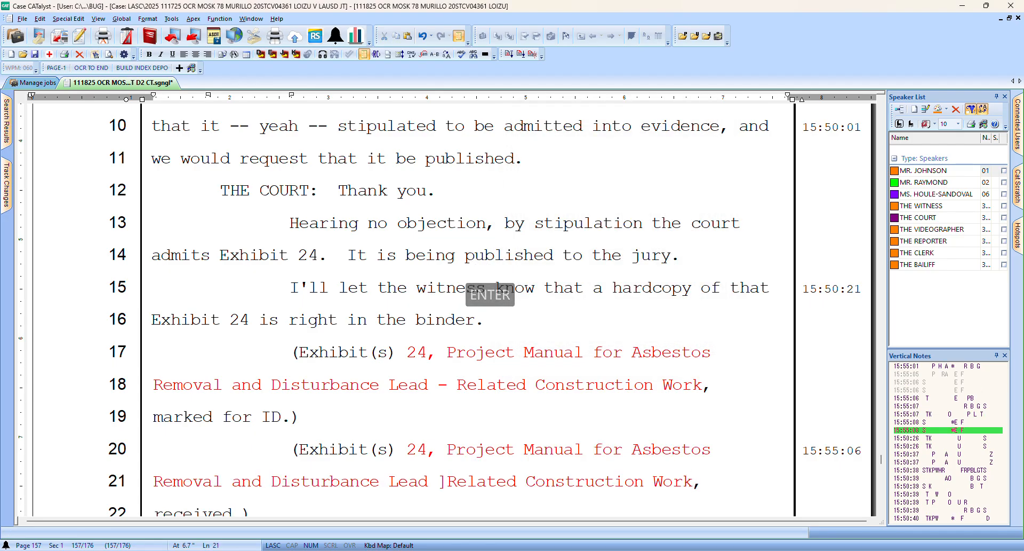
# Replace the stray bracket before "Related" on line 21 of page 157 with a spaced hyphen
pyautogui.press('Up')
pyautogui.press('Right')
pyautogui.press('Right')
pyautogui.press('Right')
pyautogui.press('Down')
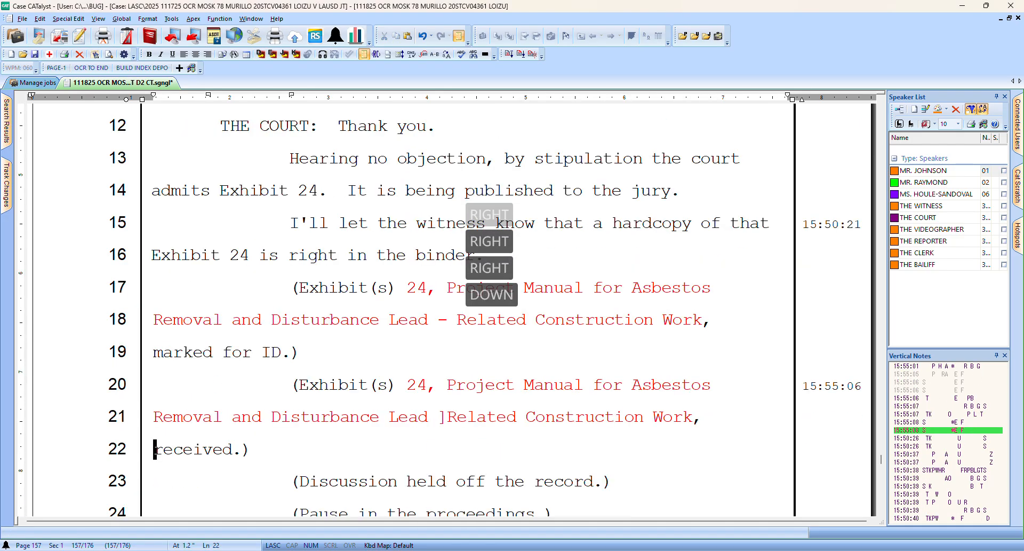
pyautogui.press('Up')
pyautogui.press('Right')
pyautogui.press('Right')
pyautogui.press('Right')
pyautogui.hotkey('ctrl', 'Left')
pyautogui.hotkey('ctrl', 'Left')
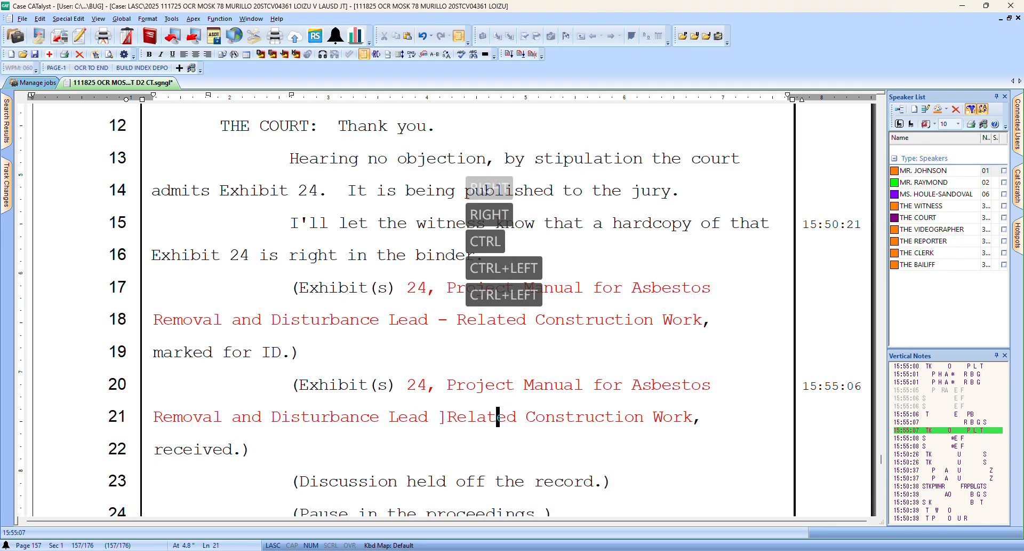
pyautogui.hotkey('ctrl', 'Left')
pyautogui.hotkey('ctrl', 'Left')
pyautogui.hotkey('ctrl', 'Left')
pyautogui.hotkey('ctrl', 'Left')
pyautogui.press('BackSpace')
pyautogui.write('-')
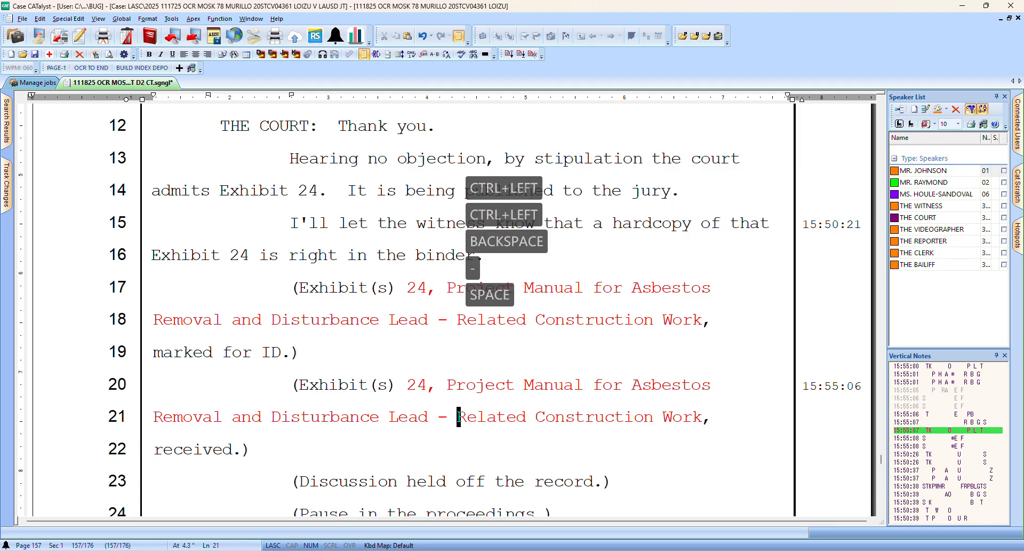
# Save the transcript and delete the stray "^ St" after "question, Counsel." on line 26 of page 157
pyautogui.press('Down')
pyautogui.press('Down')
pyautogui.press('Down')
pyautogui.press('Down')
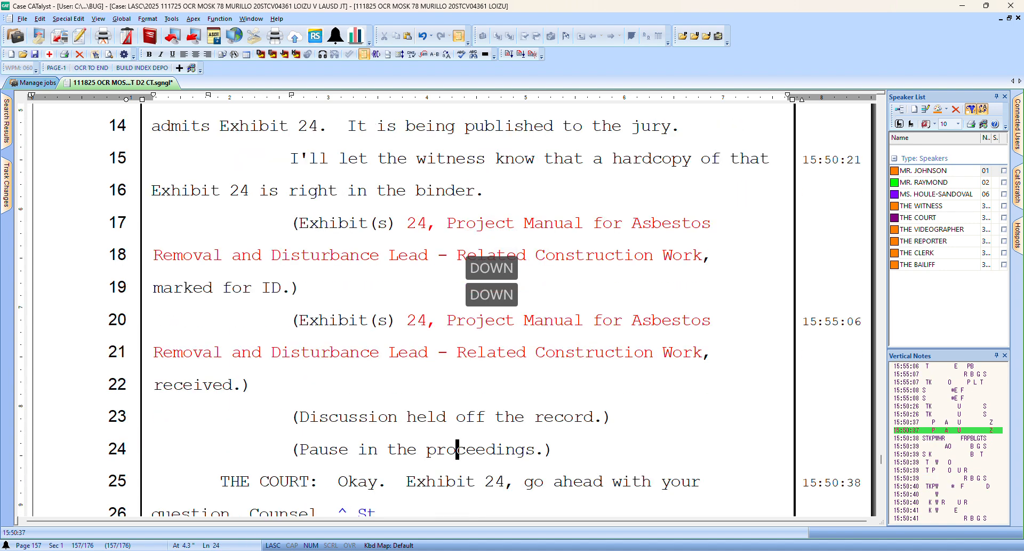
pyautogui.press('Down')
pyautogui.press('Down')
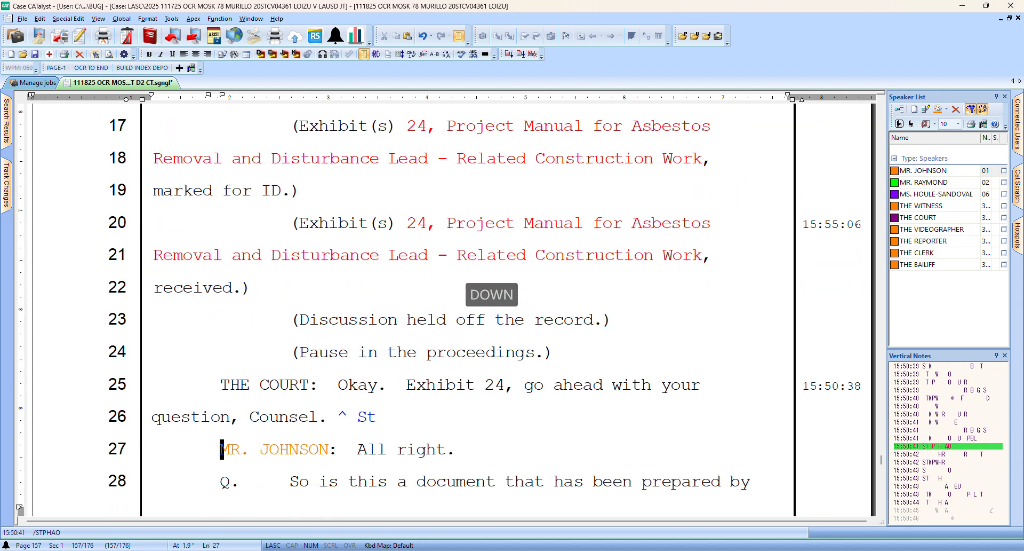
pyautogui.press('Up')
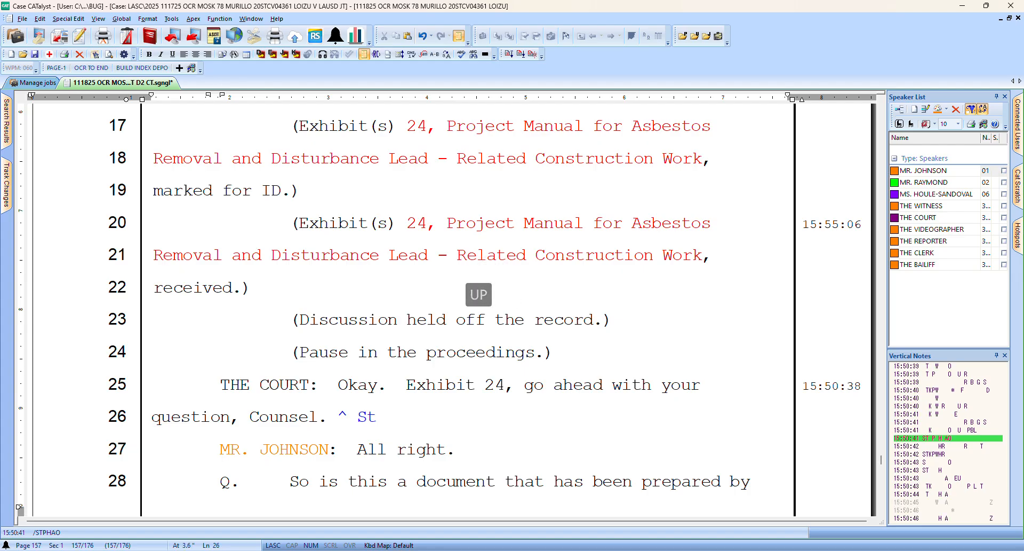
pyautogui.click(35, 54)
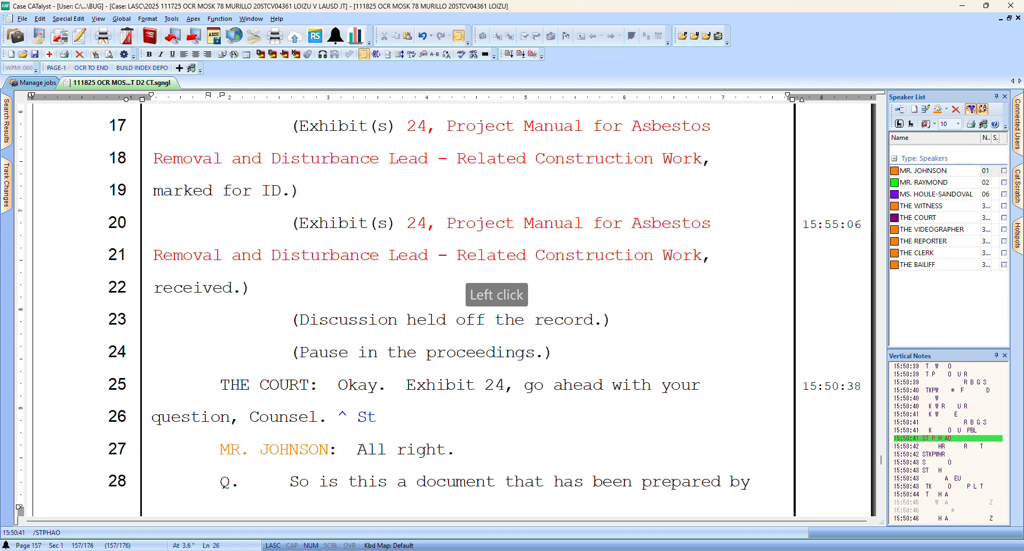
pyautogui.press('Left')
pyautogui.press('Left')
pyautogui.press('Right')
pyautogui.press('Down')
# Bind the words "prepared by Integrity" together so they stay on one line across the break between pages 157 and 158
pyautogui.press('Down')
pyautogui.press('Down')
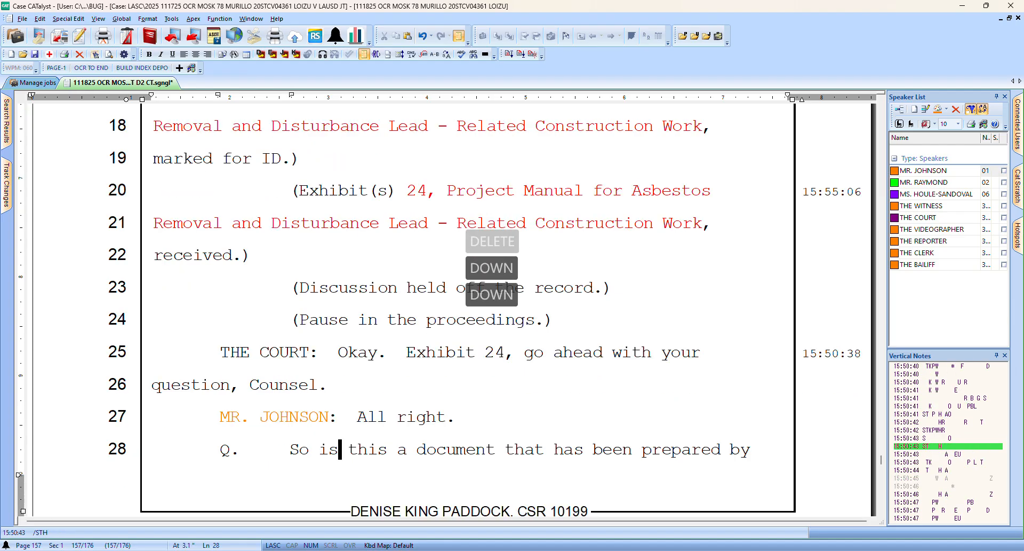
pyautogui.press('Down')
pyautogui.press('Up')
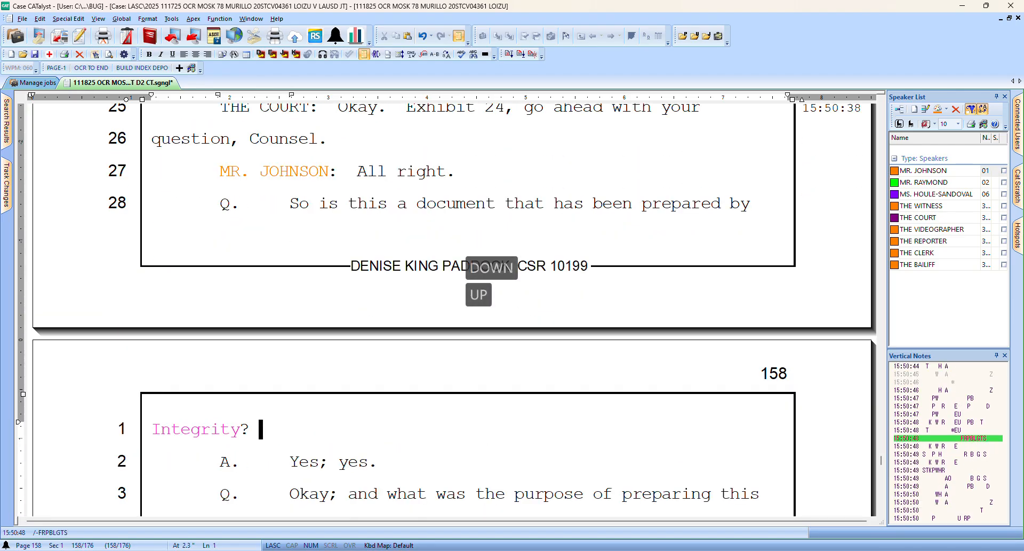
pyautogui.press('Left')
pyautogui.press('Left')
pyautogui.press('Left')
pyautogui.press('F4')
pyautogui.press('k')
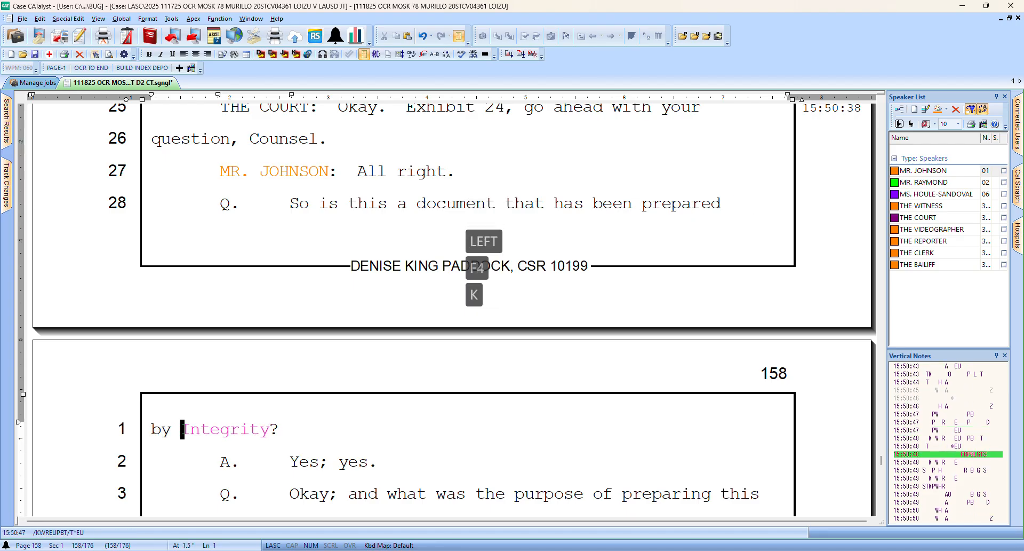
pyautogui.press('Left')
pyautogui.press('Left')
pyautogui.press('F4')
pyautogui.press('k')
# Insert a comma after "safely" on line 6 of page 158
pyautogui.press('Down')
pyautogui.press('Down')
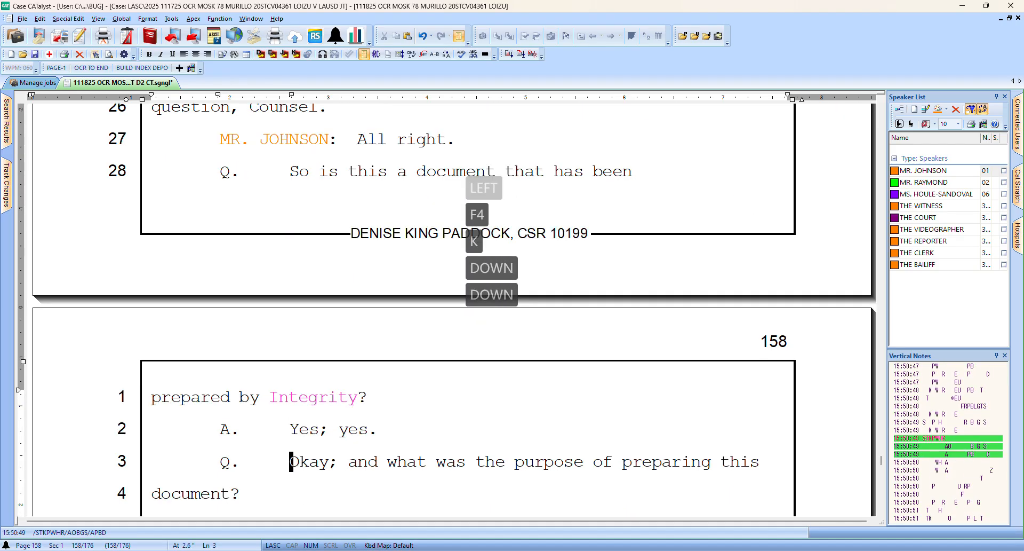
pyautogui.press('Down')
pyautogui.press('Down')
pyautogui.press('Down')
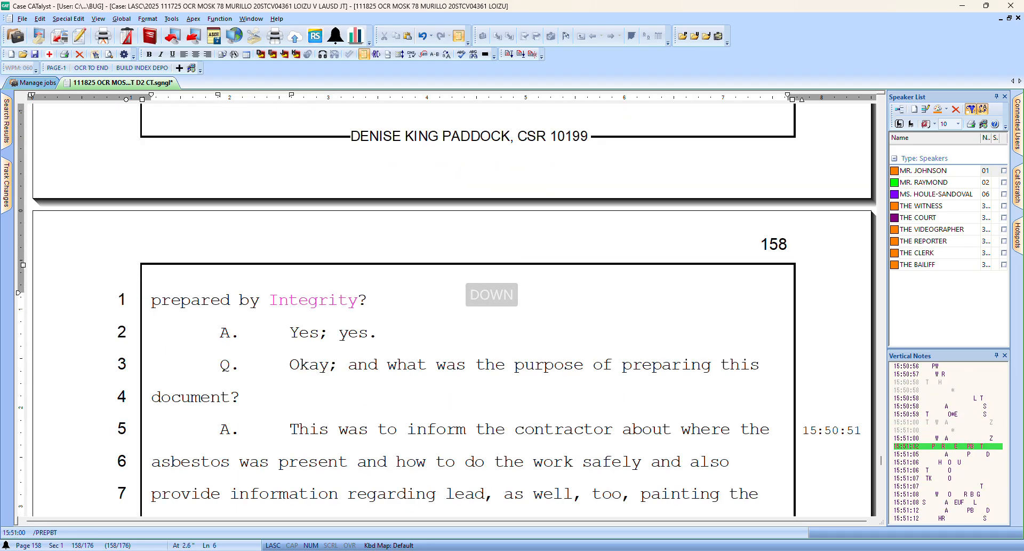
pyautogui.press('Down')
pyautogui.press('Left')
pyautogui.press('Left')
pyautogui.press('Left')
pyautogui.press('Left')
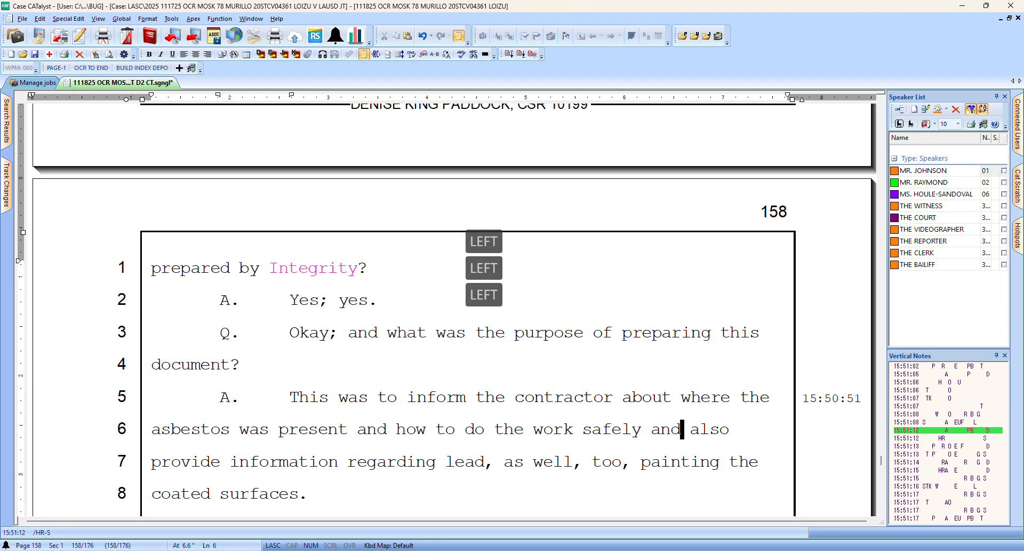
pyautogui.write(',')
# Check the wording and punctuation of "regarding lead, as well, too, painting the coated surfaces" on lines 7 and 8 against the audio
pyautogui.press('Right')
pyautogui.press('Right')
pyautogui.press('Right')
pyautogui.press('Right')
pyautogui.press('Right')
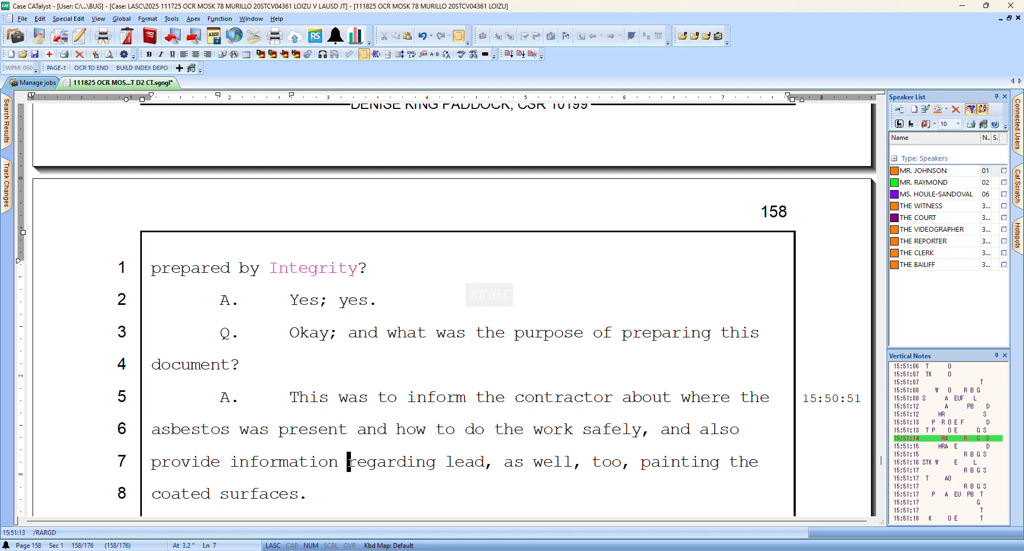
pyautogui.press('Right')
pyautogui.press('Right')
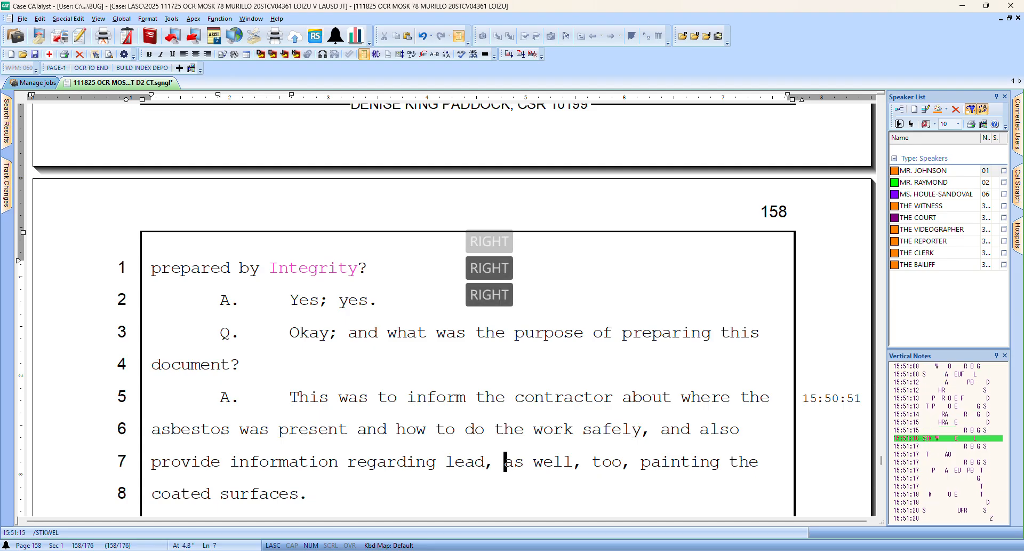
pyautogui.press('Left')
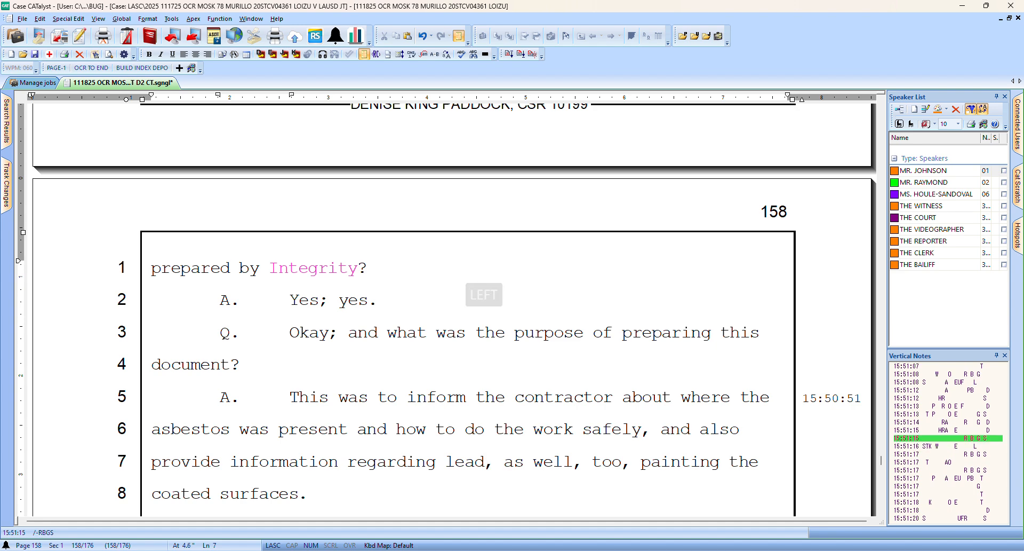
pyautogui.press('Right')
pyautogui.press('Right')
pyautogui.press('Right')
pyautogui.press('Right')
pyautogui.press('Right')
pyautogui.press('Right')
pyautogui.press('Right')
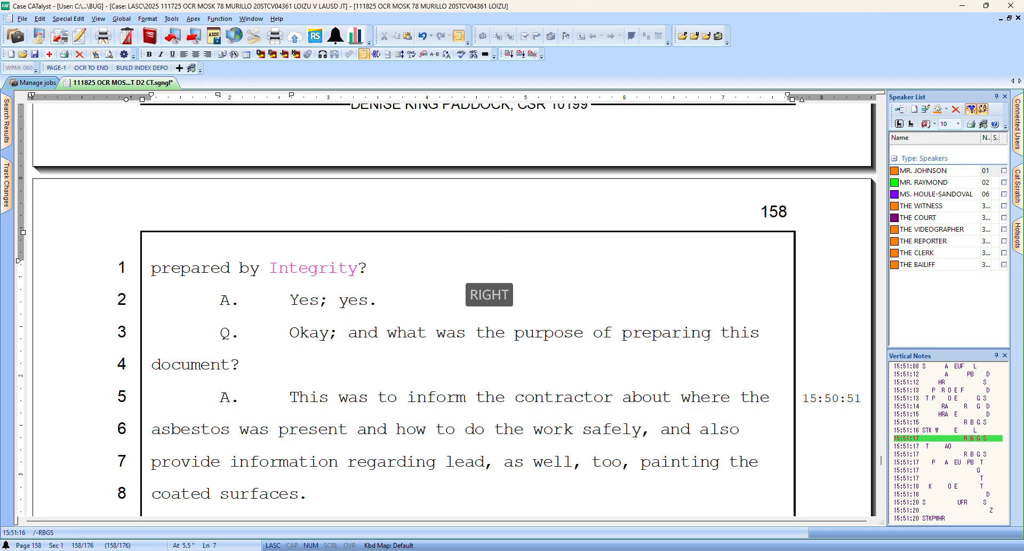
pyautogui.press('Left')
pyautogui.press('Left')
pyautogui.press('[')
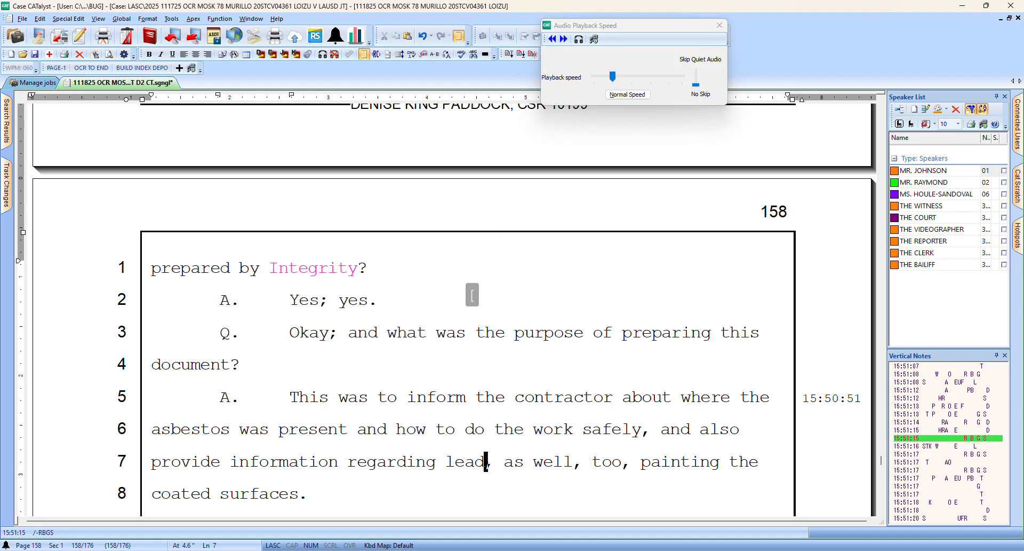
pyautogui.press('Right')
pyautogui.press('Right')
pyautogui.press('Right')
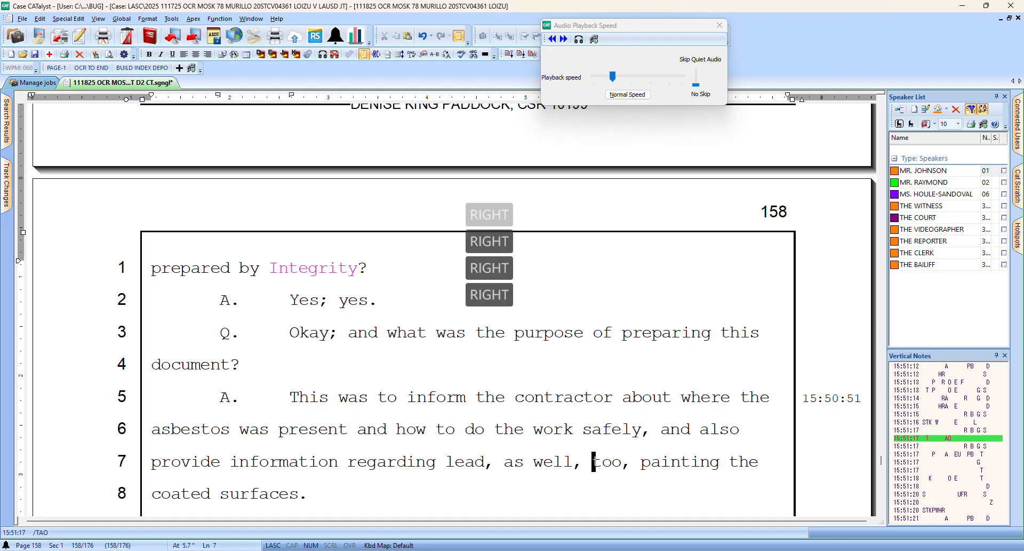
pyautogui.press('Down')
pyautogui.press('Down')
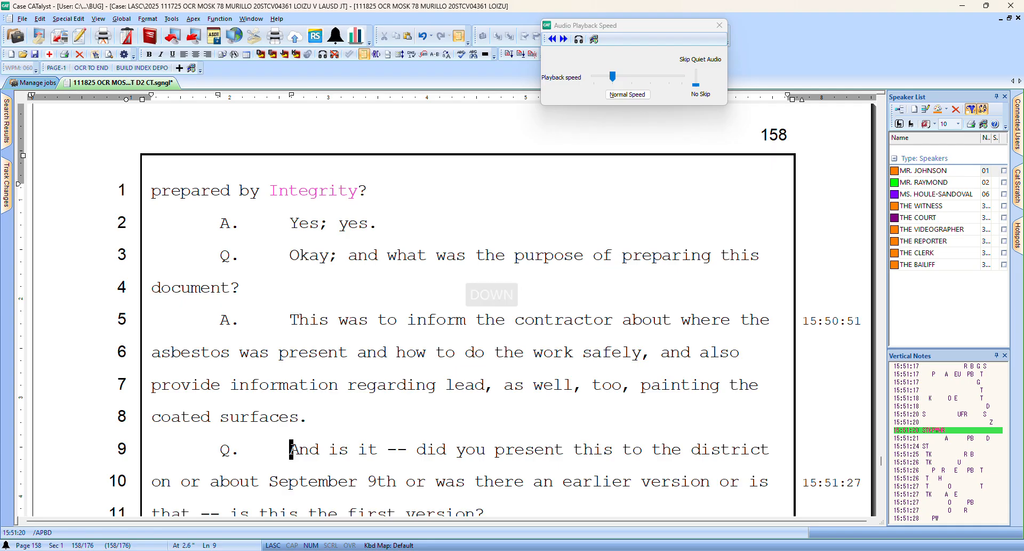
pyautogui.press(']')
# Insert a comma after "an earlier version" on line 10 of page 158
pyautogui.press('Down')
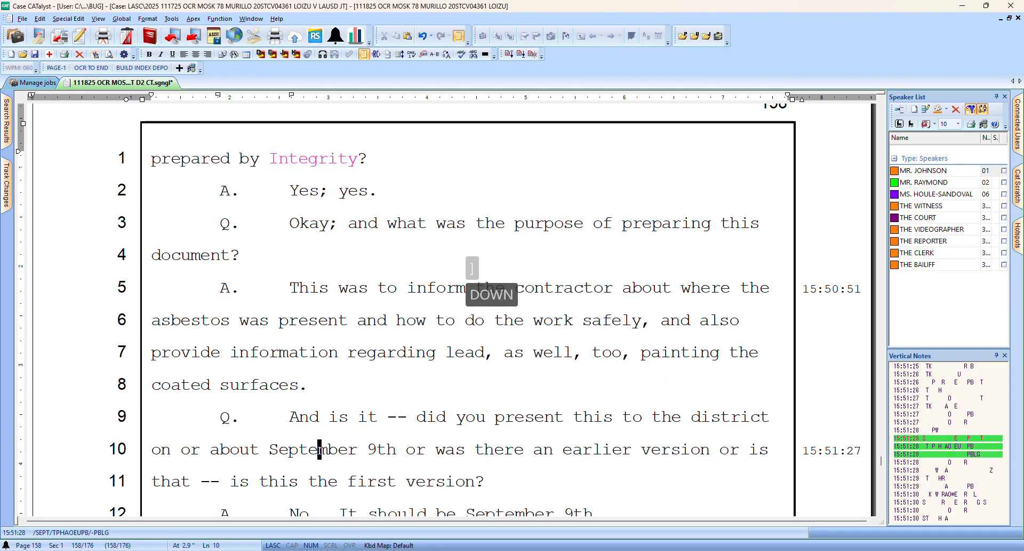
pyautogui.press('Right')
pyautogui.press('Right')
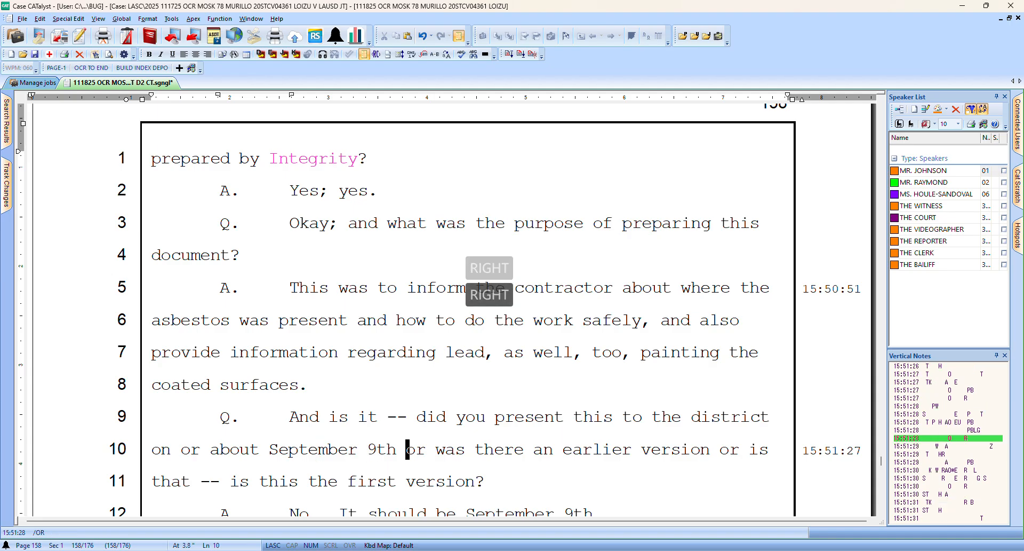
pyautogui.press('Right')
pyautogui.press('Right')
pyautogui.press('Right')
pyautogui.press('Right')
pyautogui.press('Right')
pyautogui.press('Right')
pyautogui.press('Right')
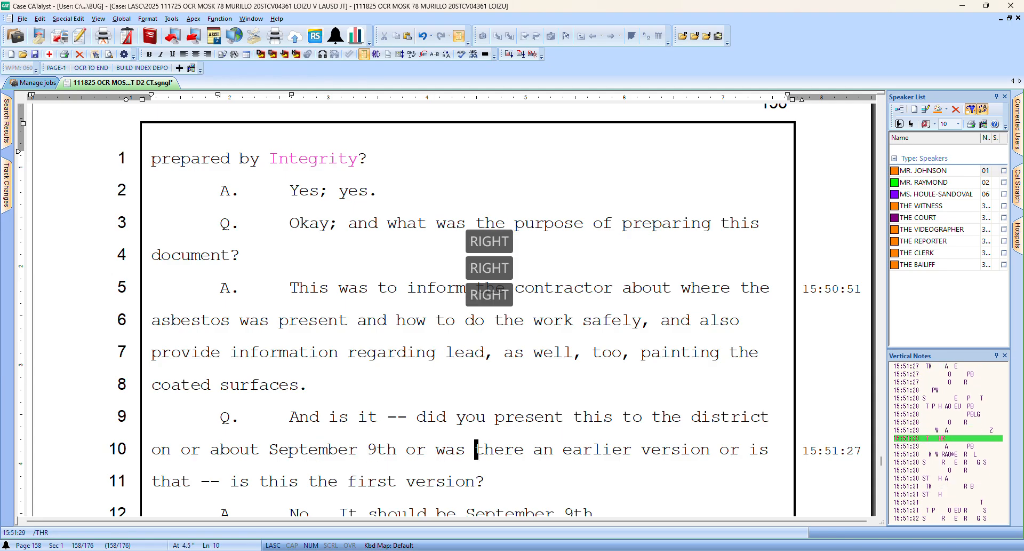
pyautogui.press('Right')
pyautogui.press('Right')
pyautogui.press('Left')
pyautogui.press('Left')
pyautogui.press('Left')
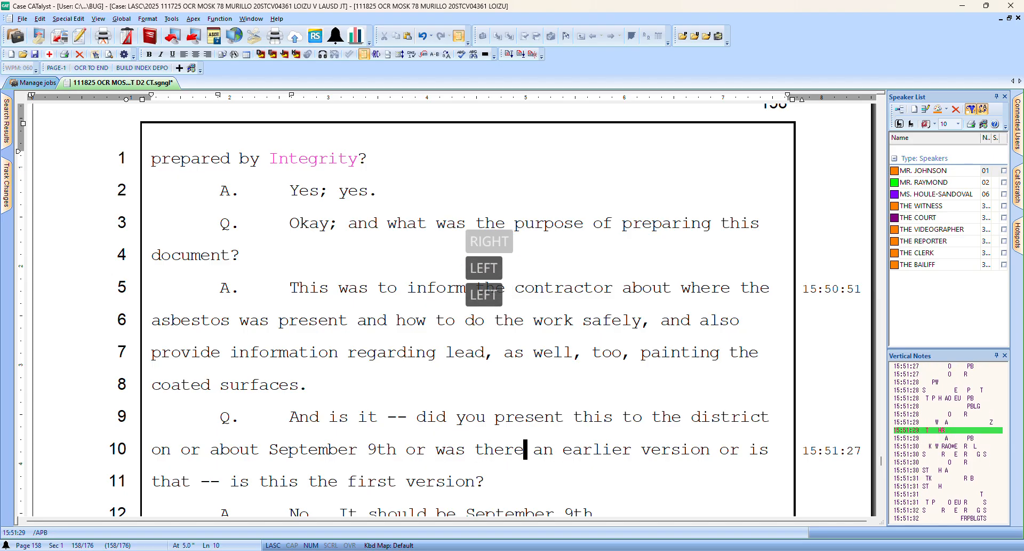
pyautogui.press('Right')
pyautogui.press('Right')
pyautogui.press('Right')
pyautogui.press('Right')
pyautogui.press('Right')
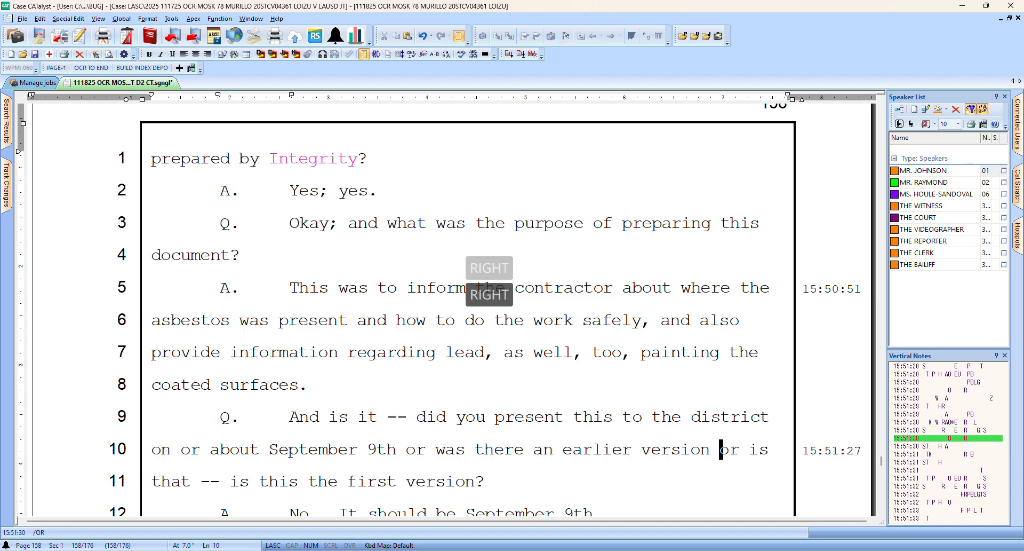
pyautogui.write(',')
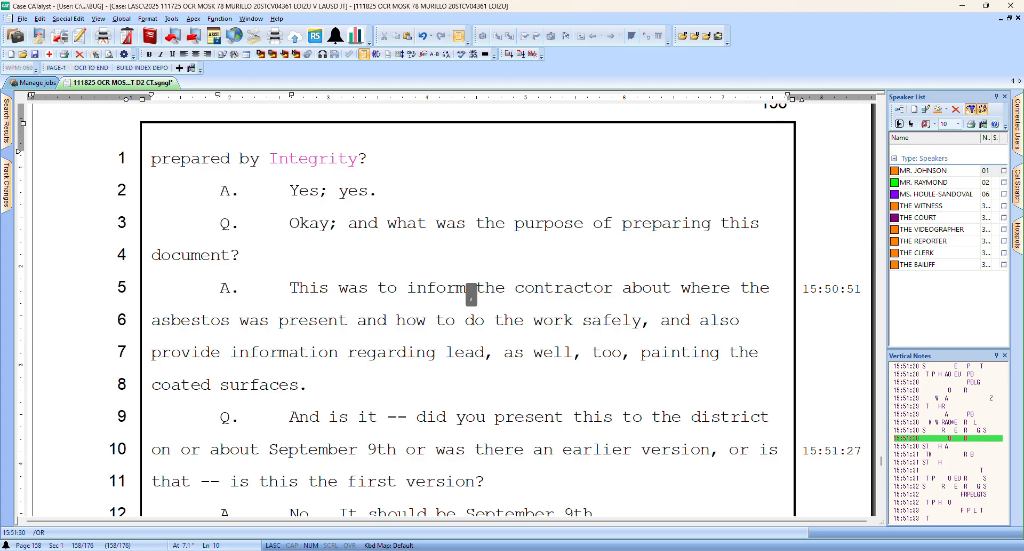
# Replace the period after "No" on line 12 with a comma so the answer reads "No, it should be September 9th."
pyautogui.press('Right')
pyautogui.press('Right')
pyautogui.press('Down')
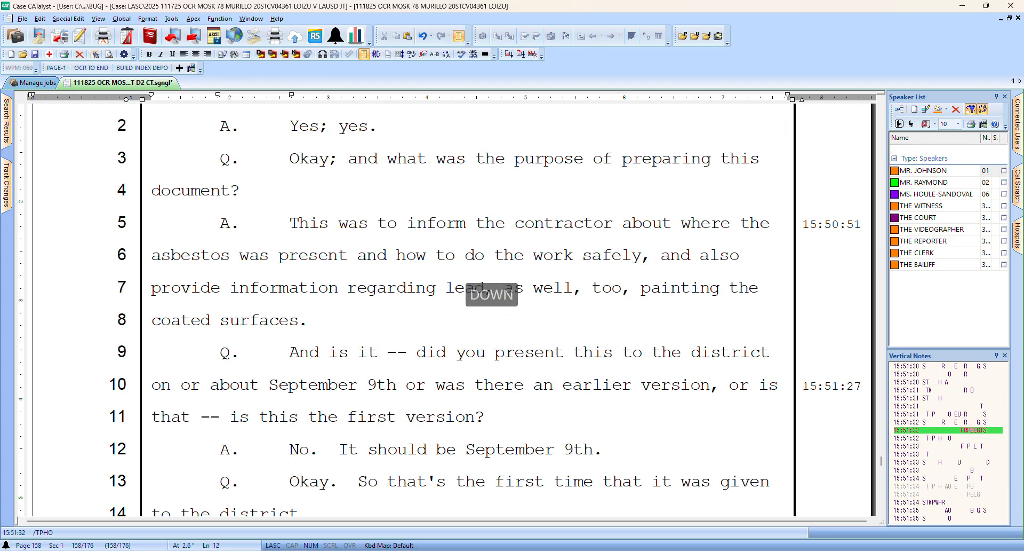
pyautogui.press('Down')
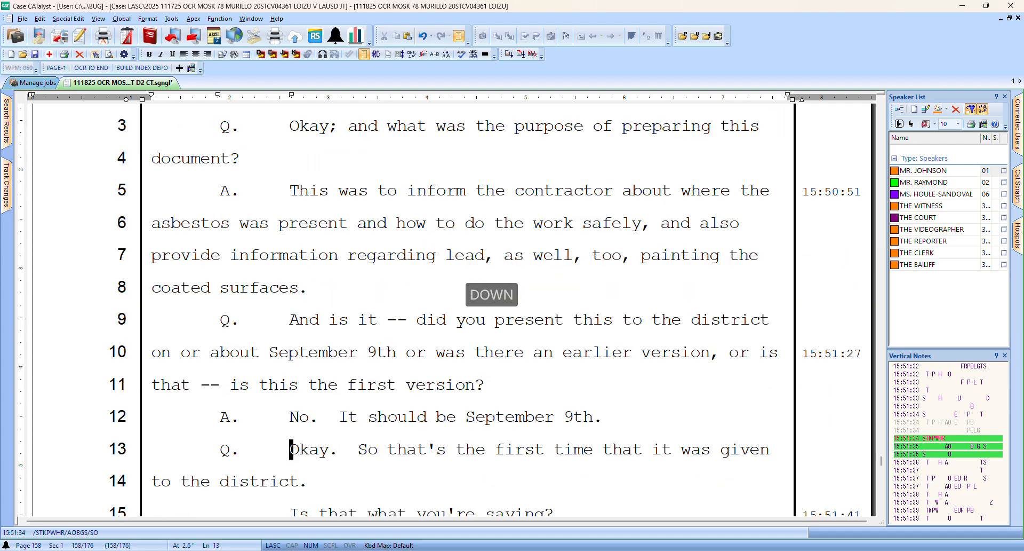
pyautogui.press('Up')
pyautogui.press('Right')
pyautogui.press('Right')
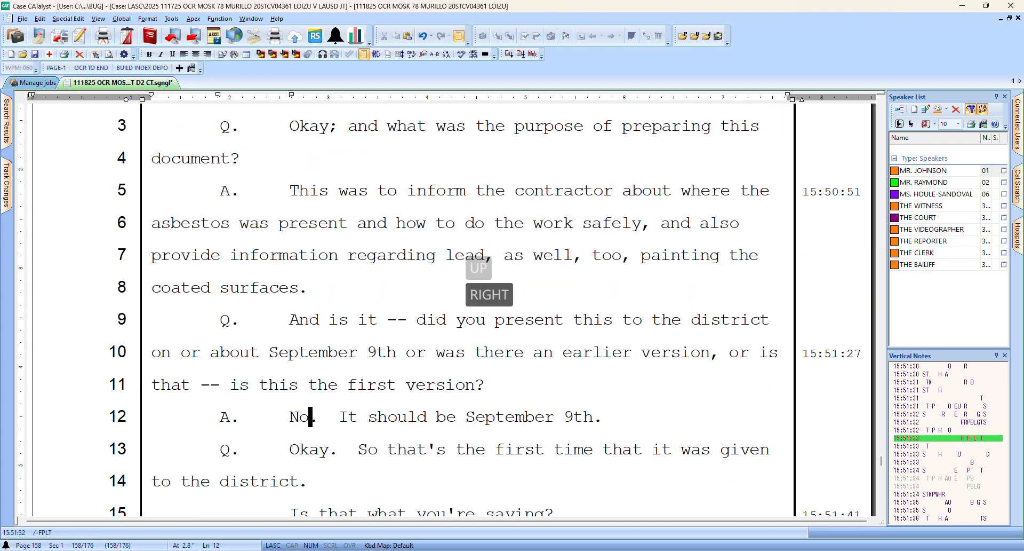
pyautogui.write(',')
pyautogui.press('Right')
pyautogui.press('Right')
pyautogui.press('Right')
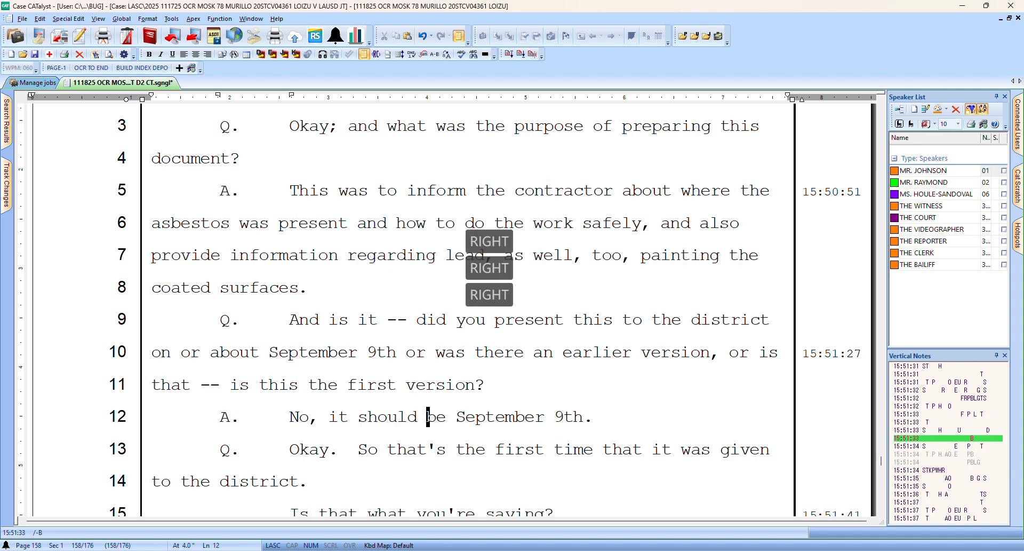
# Proofread lines 13 to 22 of page 158 and play the audio from the Harding project question on line 20
pyautogui.press('Down')
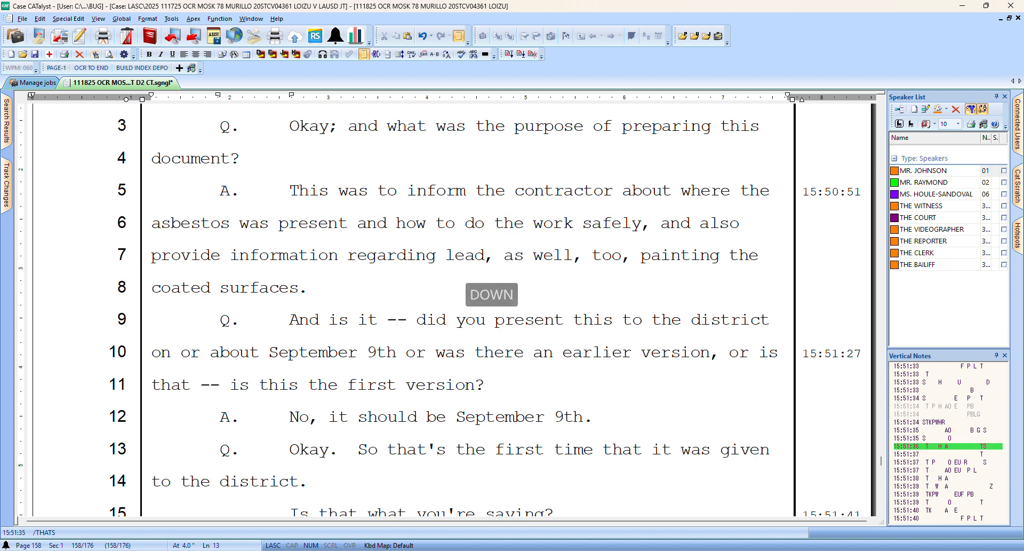
pyautogui.press('Down')
pyautogui.press('Down')
pyautogui.press('Down')
pyautogui.press('Down')
pyautogui.press('Down')
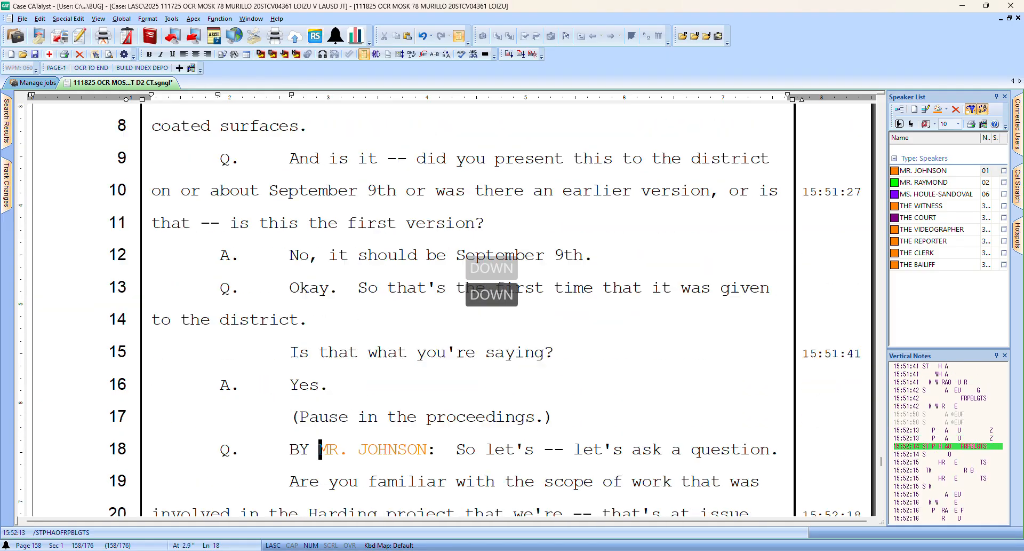
pyautogui.press('Down')
pyautogui.press('Down')
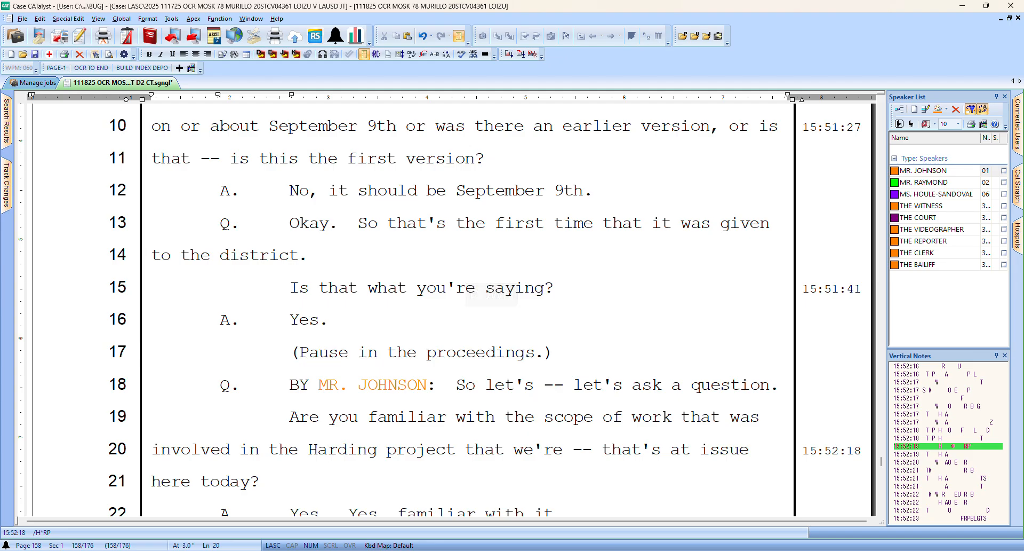
pyautogui.press('Down')
pyautogui.press('Down')
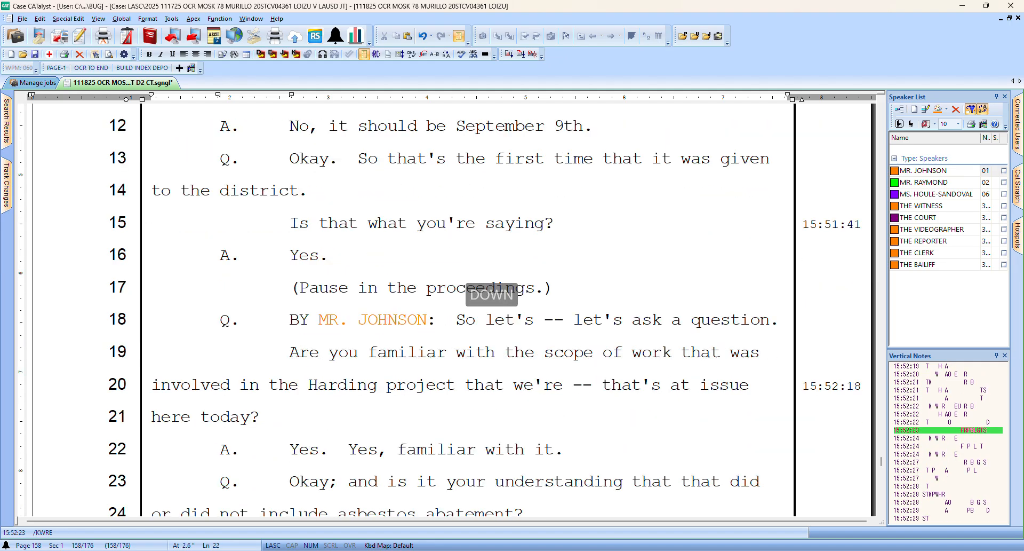
pyautogui.press('Up')
pyautogui.press('Up')
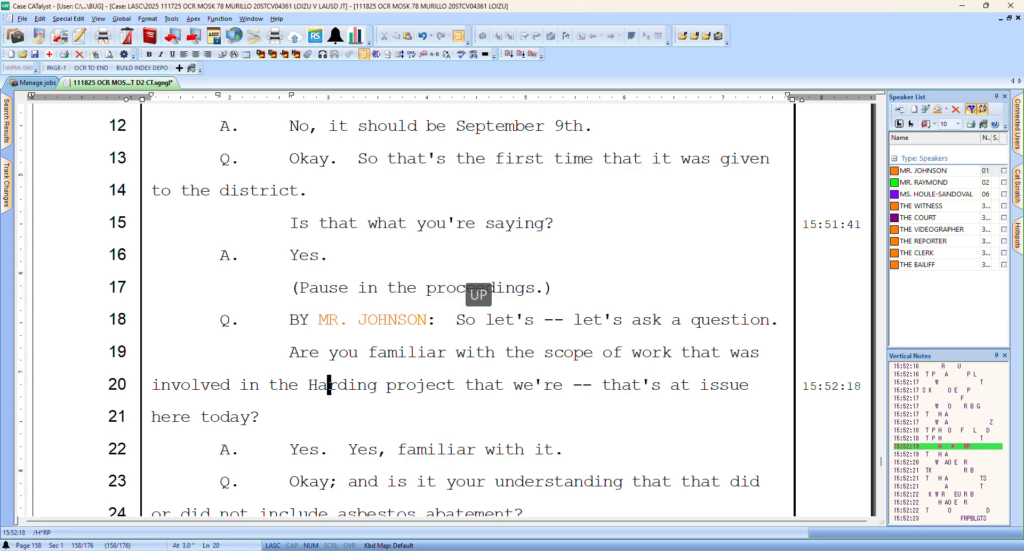
pyautogui.press('Down')
pyautogui.press('Down')
pyautogui.press('Down')
pyautogui.press('Up')
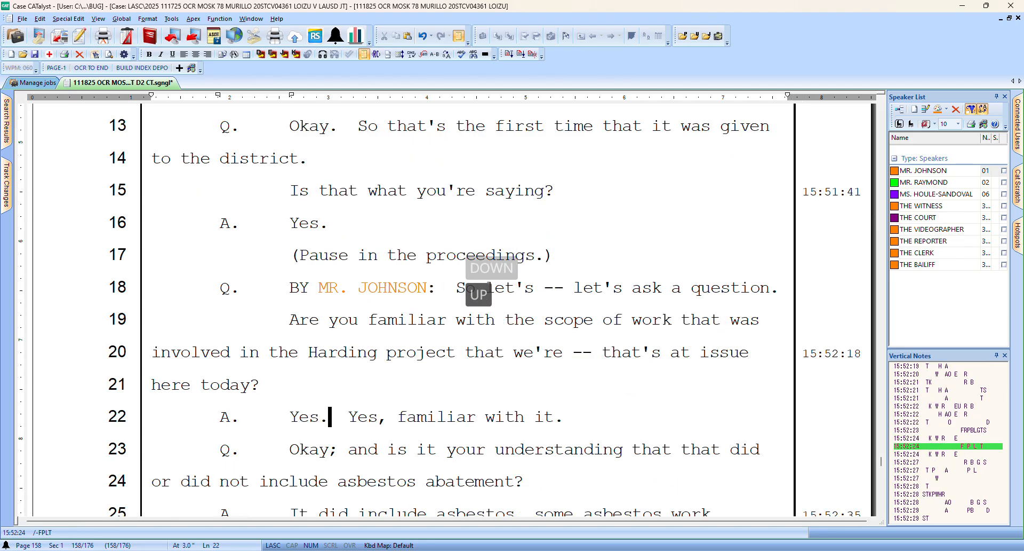
pyautogui.press('Up')
pyautogui.press('Up')
pyautogui.press('[')
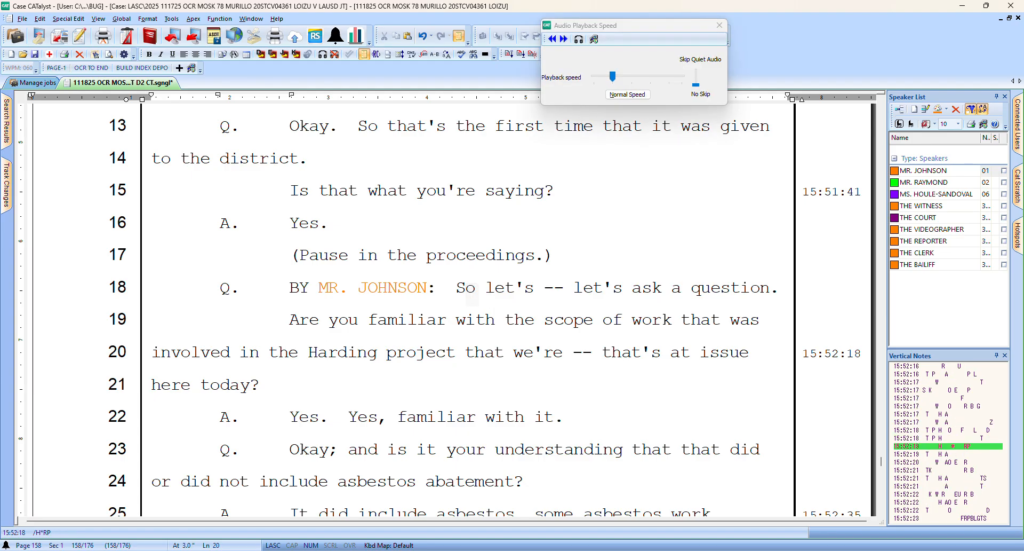
# Insert "I am" before "familiar with it" in the answer on line 22
pyautogui.press('Down')
pyautogui.press('Down')
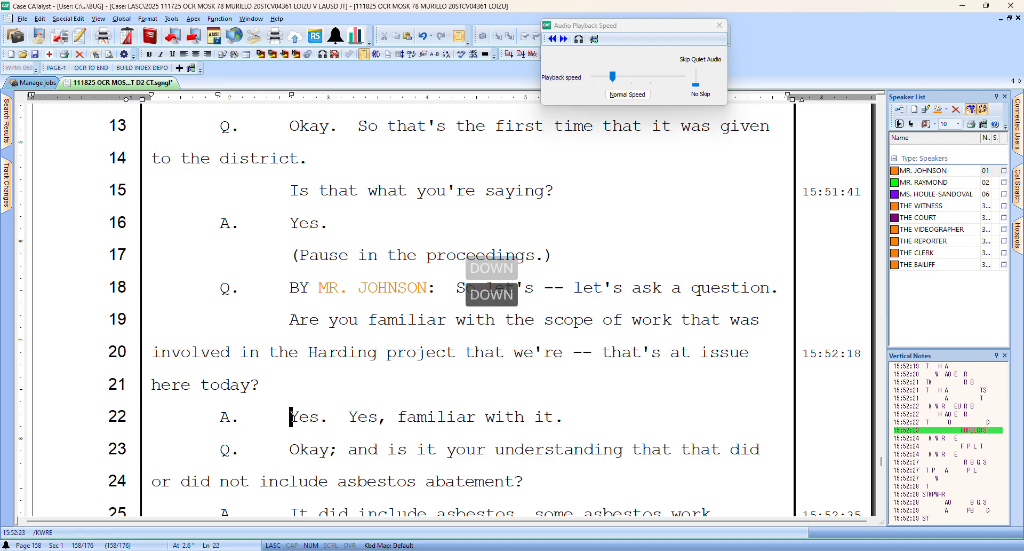
pyautogui.press('Right')
pyautogui.press('Right')
pyautogui.press('Right')
pyautogui.press('Right')
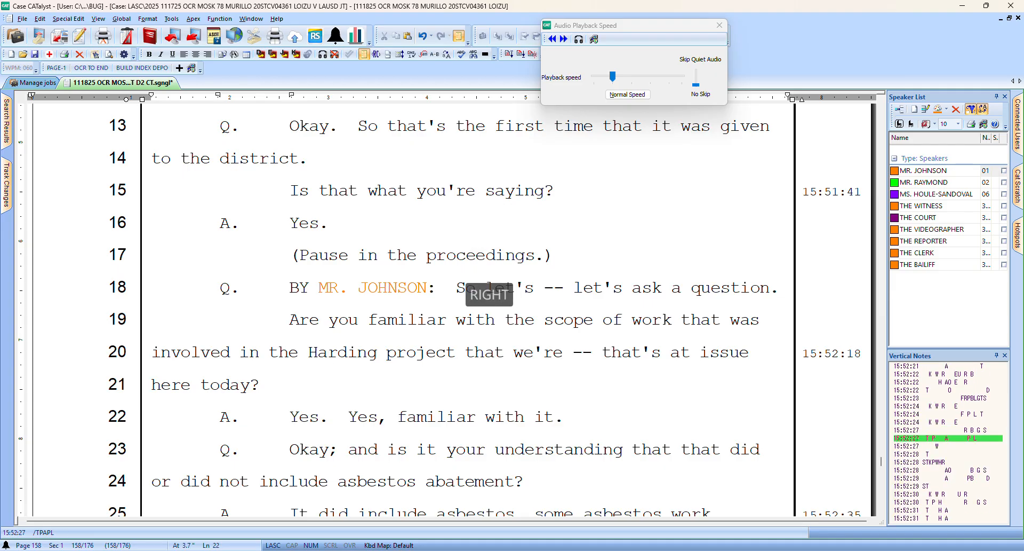
pyautogui.write('I am')
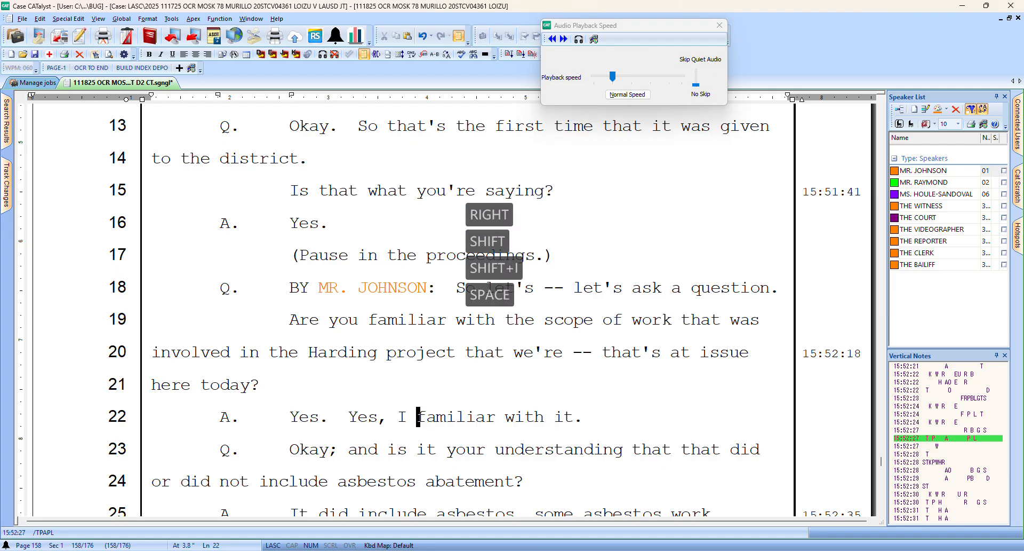
# Insert "did" and a dash after "Okay; and" in the question on line 23
pyautogui.press('Down')
pyautogui.press('Left')
pyautogui.press('Left')
pyautogui.press('Left')
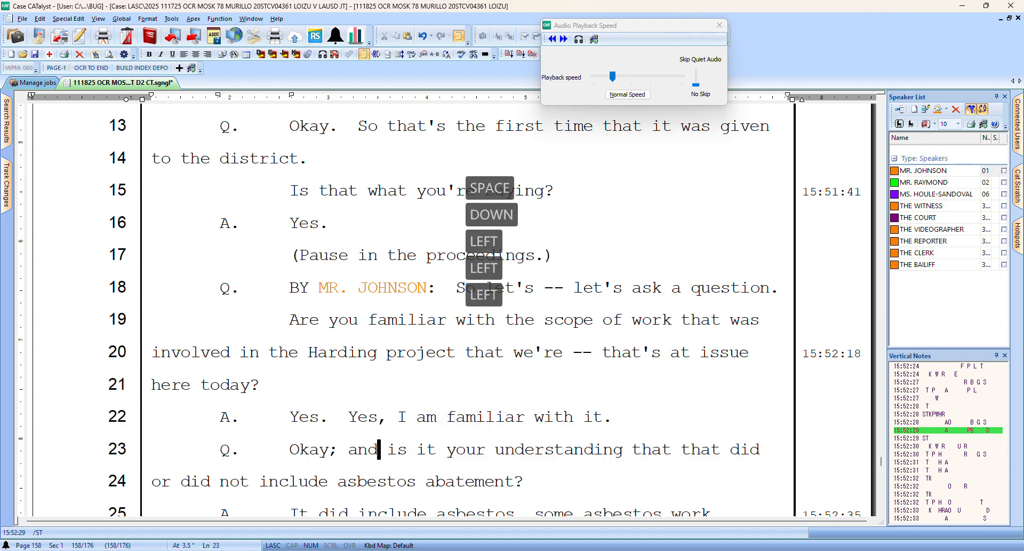
pyautogui.press('Right')
pyautogui.write('did')
pyautogui.hotkey('ctrl', '-')
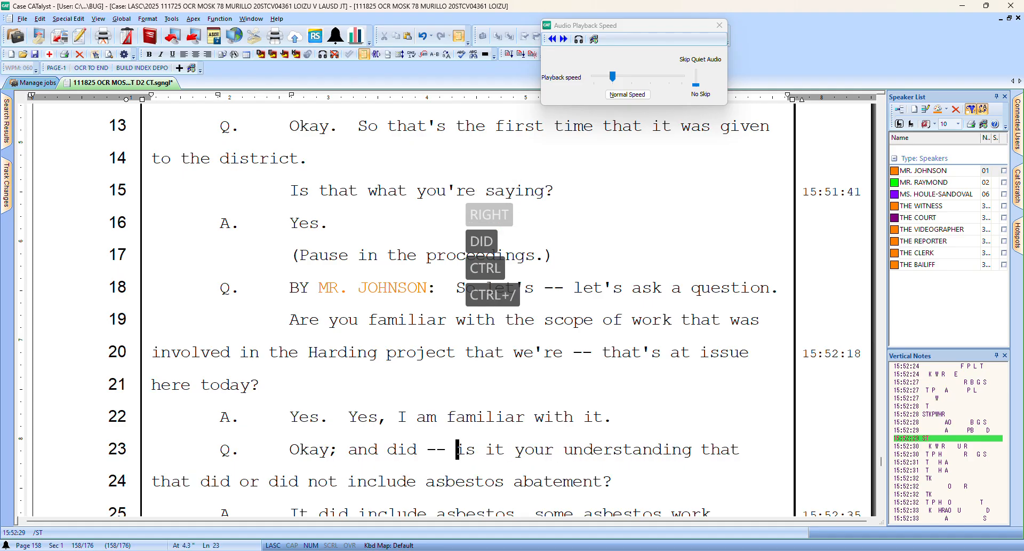
# Proofread from line 24 of page 158 through line 4 of page 159
pyautogui.press('Down')
pyautogui.press('Down')
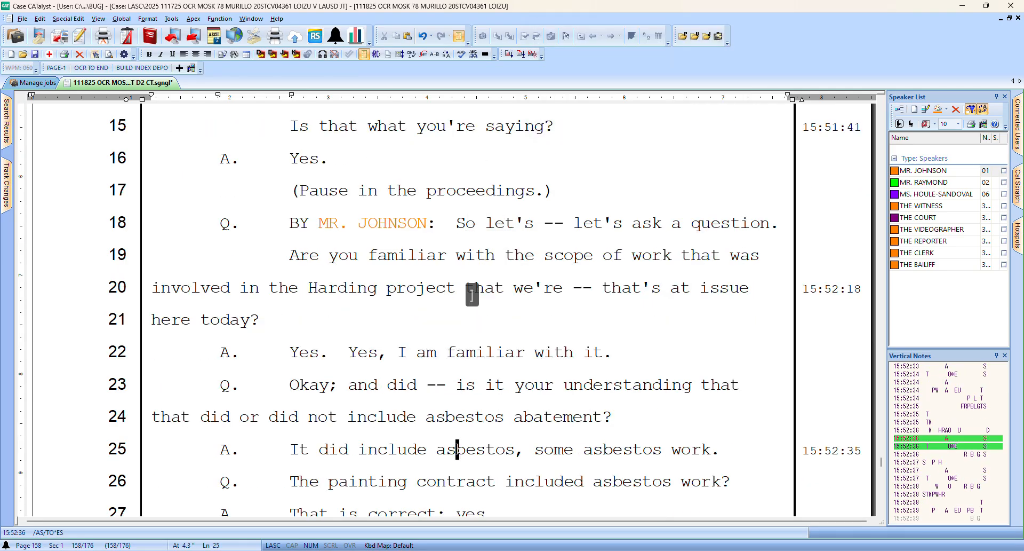
pyautogui.press('Down')
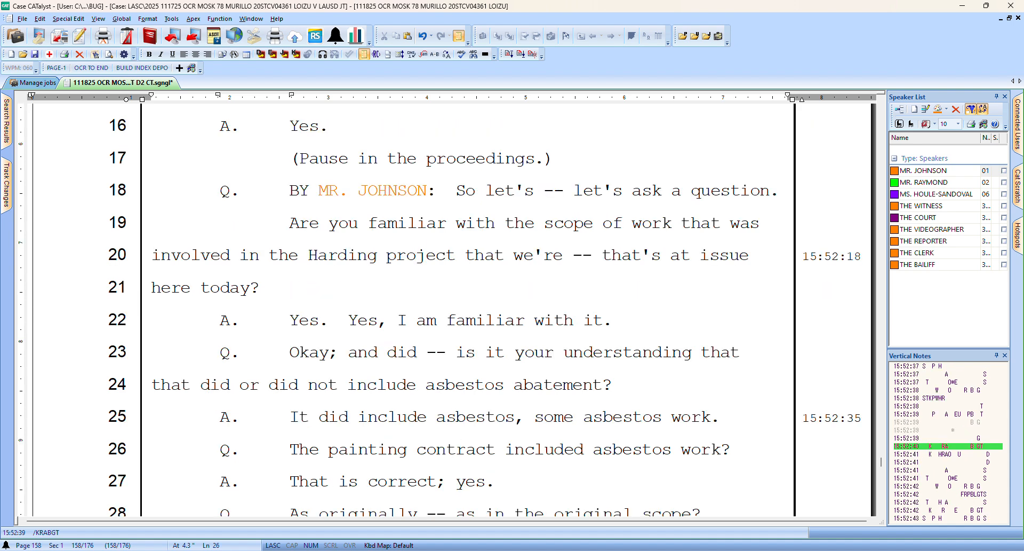
pyautogui.press('Right')
pyautogui.press('Right')
pyautogui.press('Down')
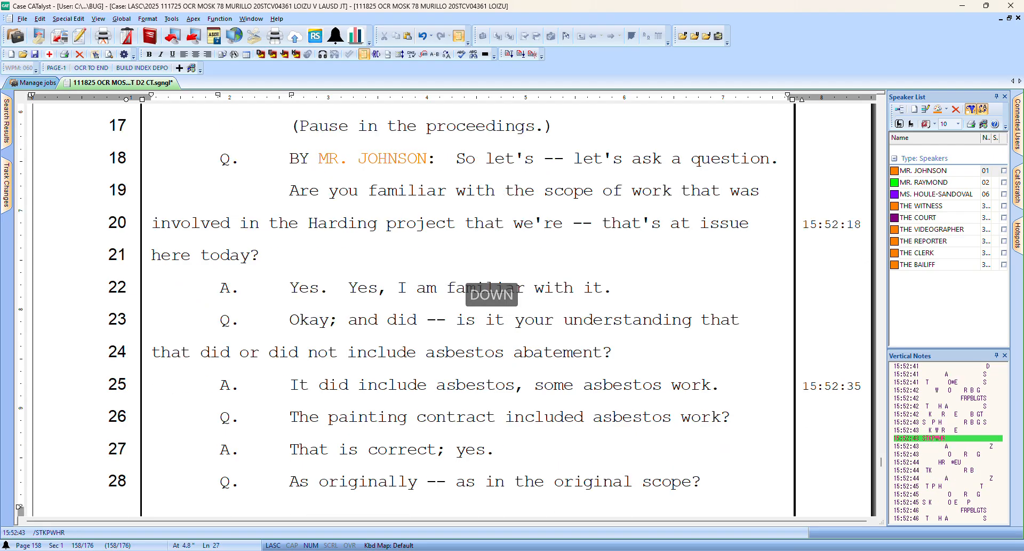
pyautogui.press('Down')
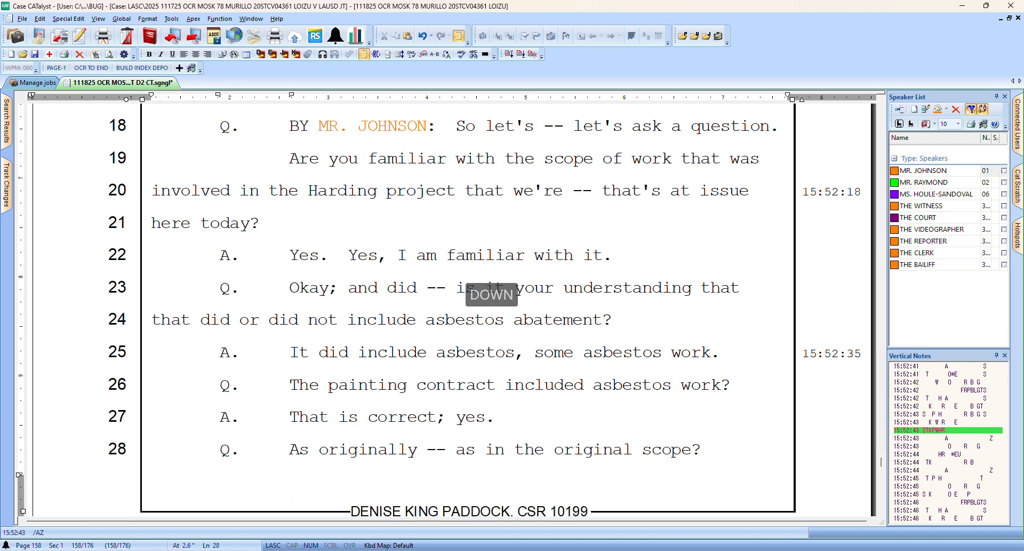
pyautogui.press('Down')
pyautogui.press('Down')
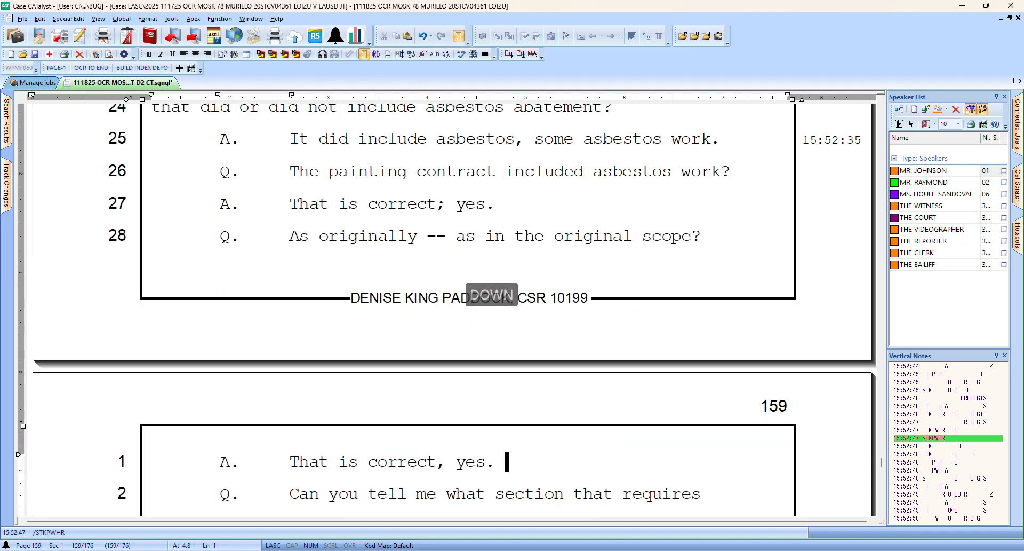
pyautogui.press('Down')
pyautogui.press('Down')
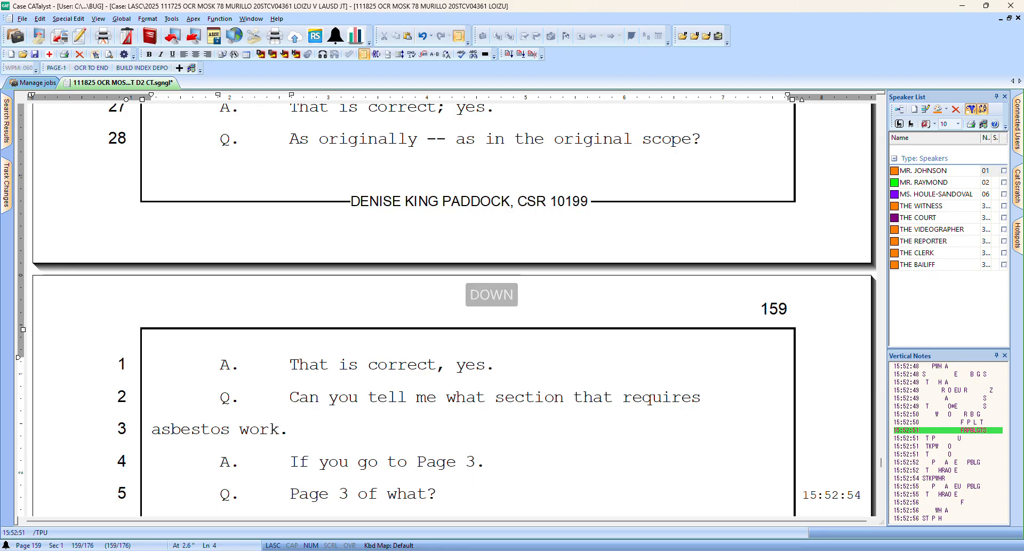
# Play the audio from the top of page 159 and end the question on line 3 with a question mark after "asbestos work"
pyautogui.press('Up')
pyautogui.press('Up')
pyautogui.press('Up')
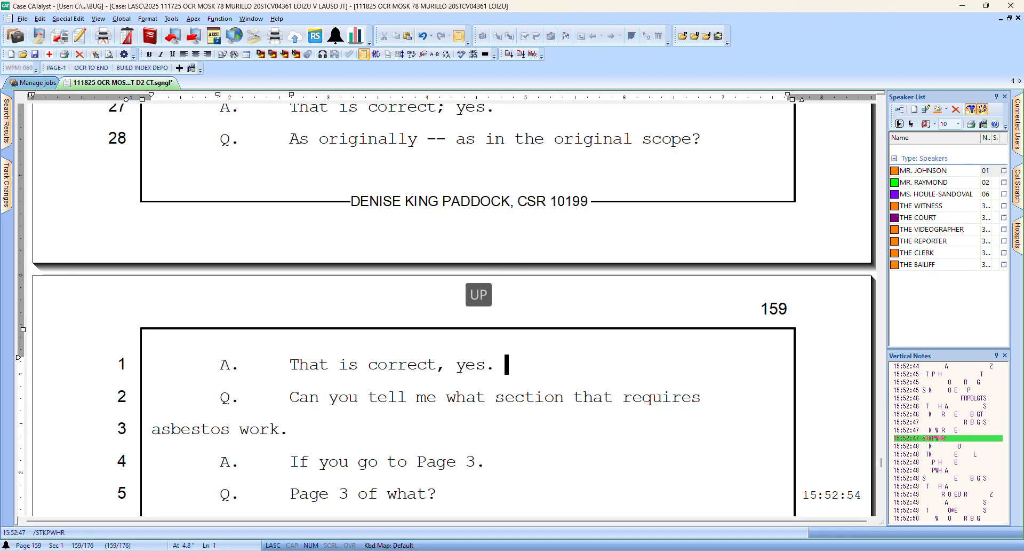
pyautogui.press('[')
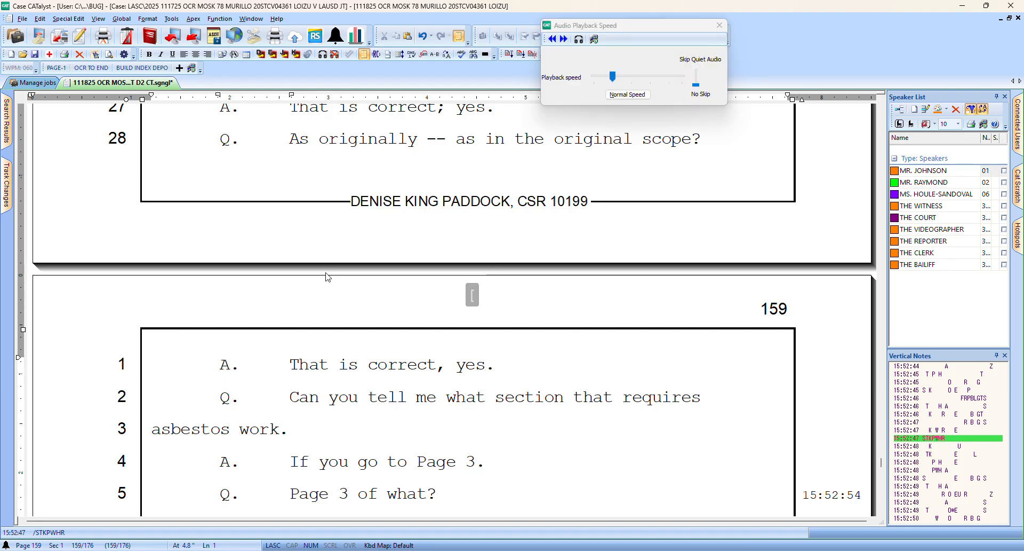
pyautogui.press('Down')
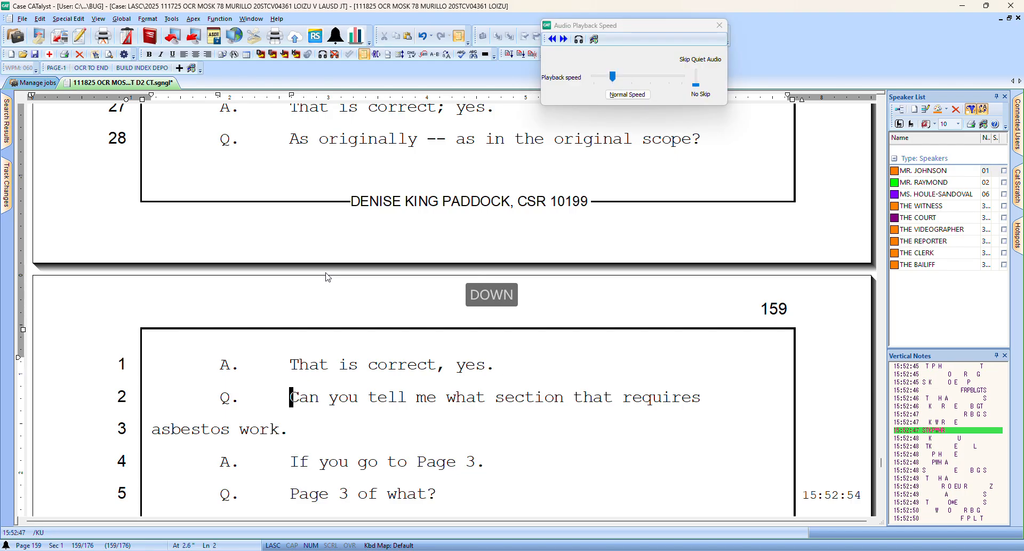
pyautogui.press('Right')
pyautogui.press('Right')
pyautogui.press('Right')
pyautogui.press('Right')
pyautogui.press('Right')
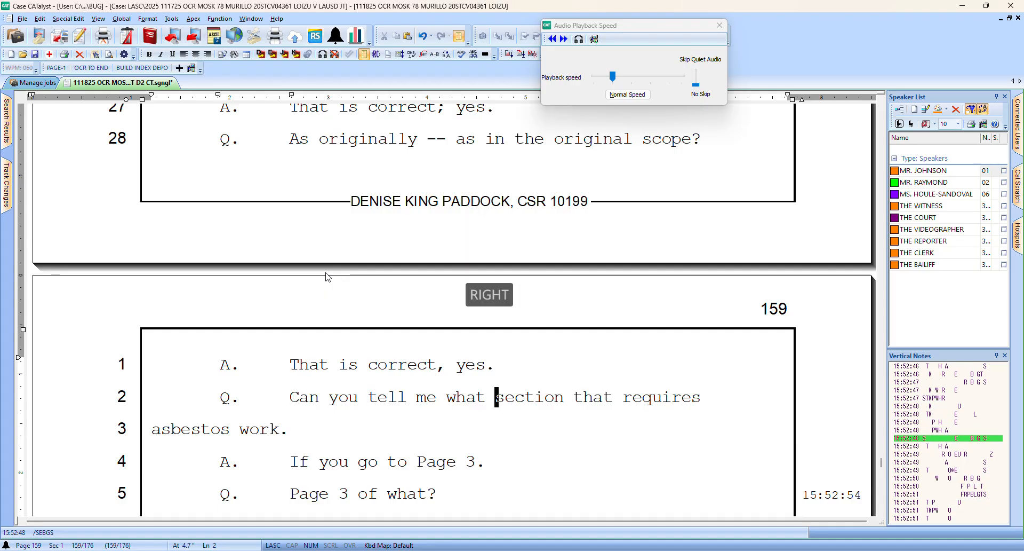
pyautogui.press('Right')
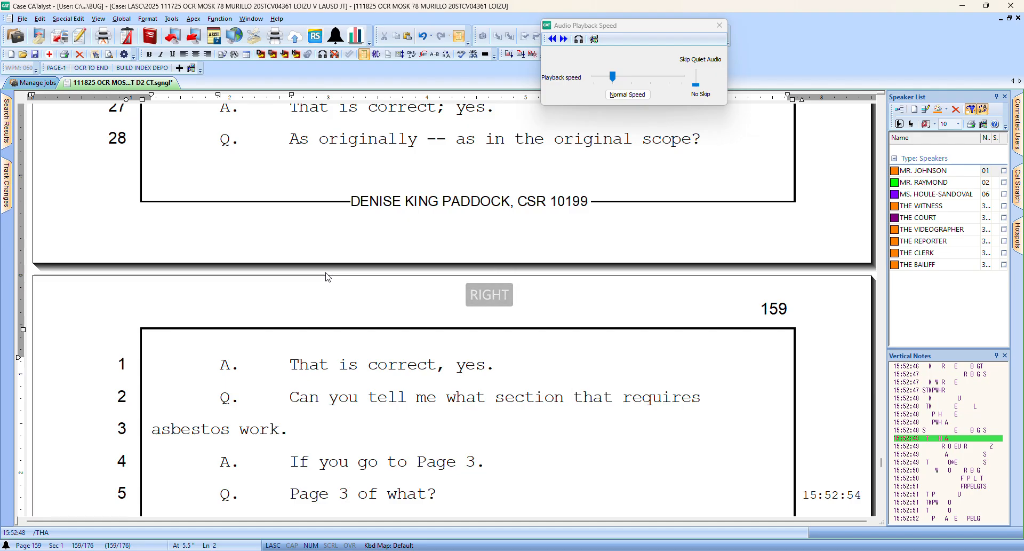
pyautogui.press('Down')
pyautogui.write('?')
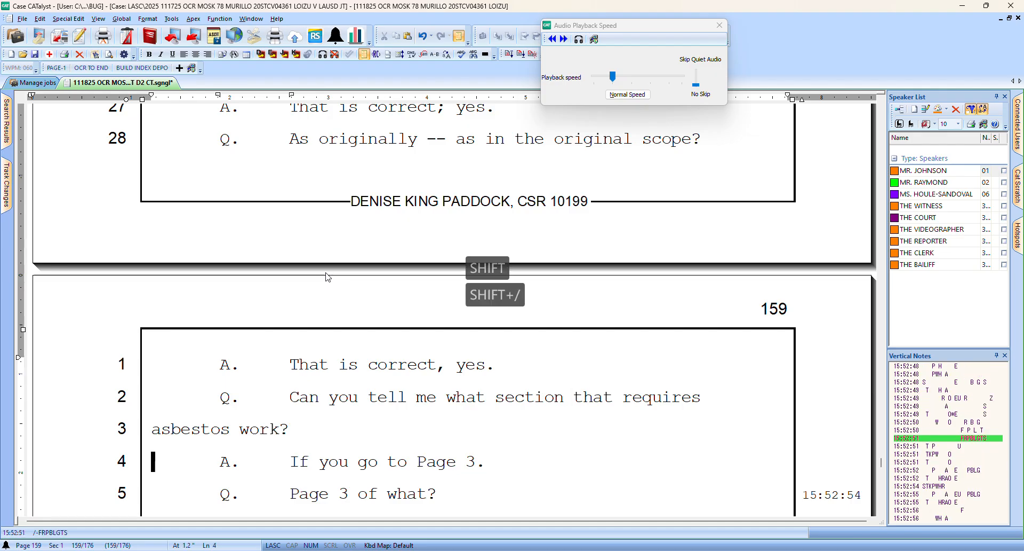
# Proofread lines 4 to 12 of page 159 against the audio
pyautogui.press('Down')
pyautogui.press('Down')
pyautogui.press('Down')
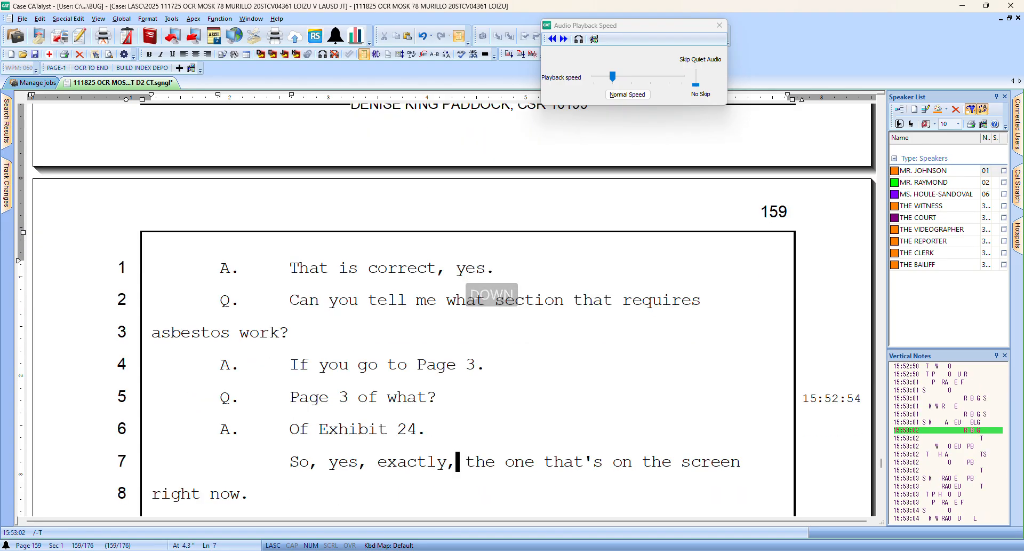
pyautogui.press('Down')
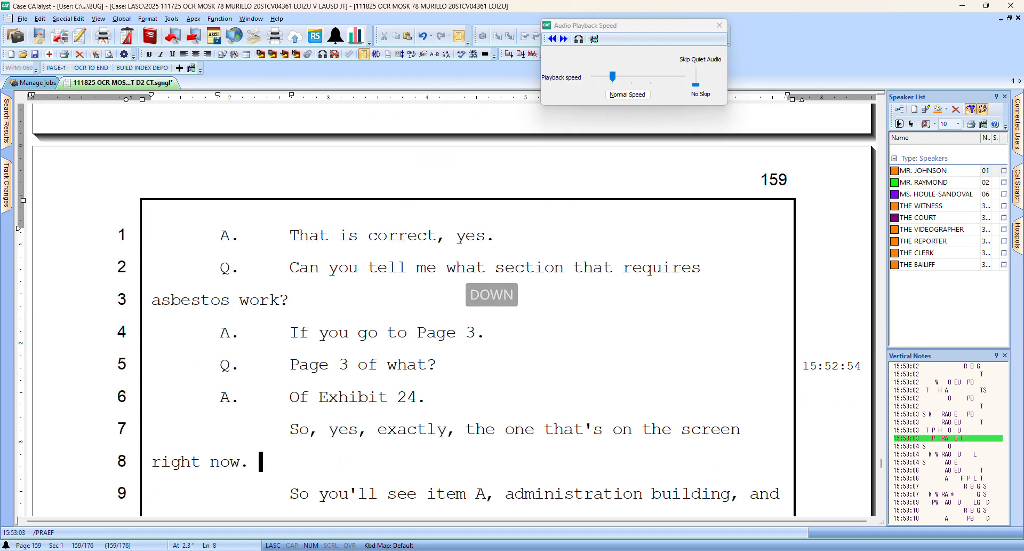
pyautogui.press('Down')
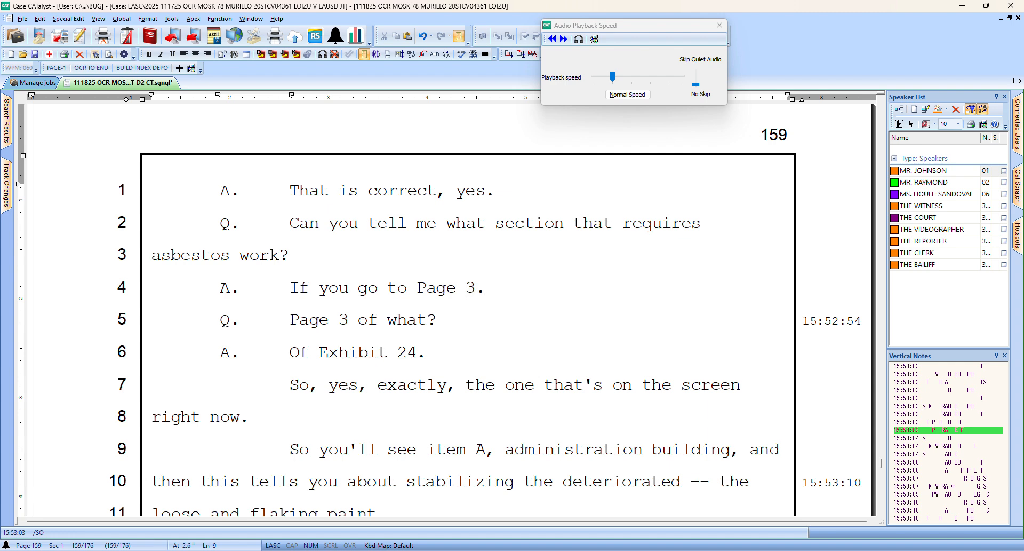
pyautogui.press('Down')
pyautogui.press('Down')
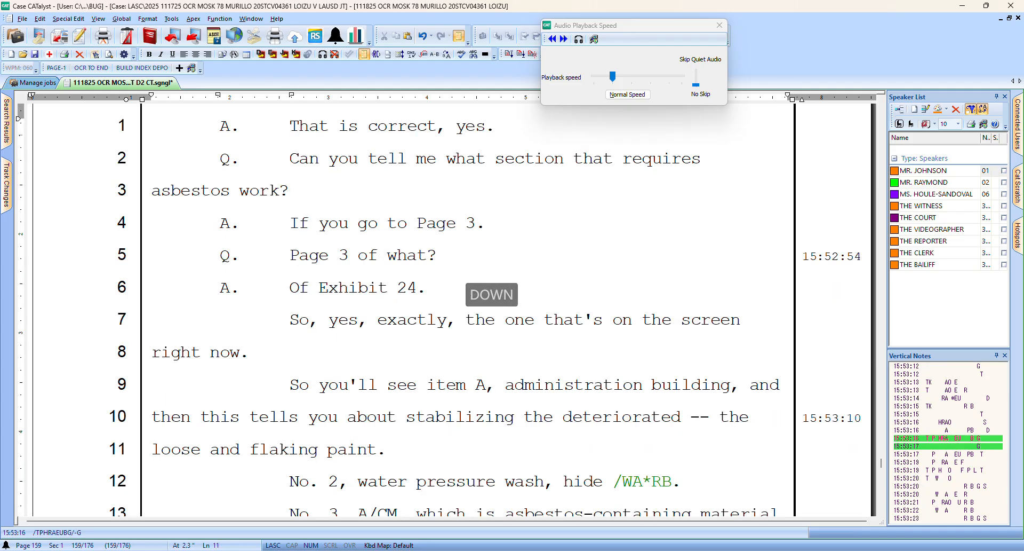
pyautogui.press('Down')
pyautogui.press('Right')
pyautogui.press('Right')
pyautogui.press('Right')
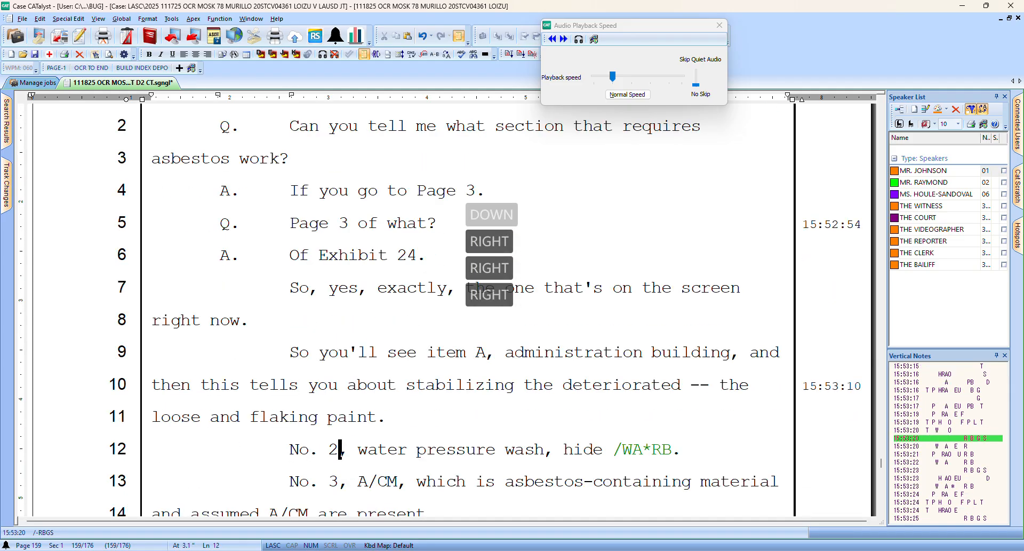
# Begin a global definition for "hide /WA*RB" on line 12 with the suggestion "hydrowashing" as its new text
pyautogui.press('Right')
pyautogui.press('Right')
pyautogui.hotkey('ctrl', '[')
pyautogui.hotkey('ctrl', '[')
pyautogui.hotkey('ctrl', 'd')
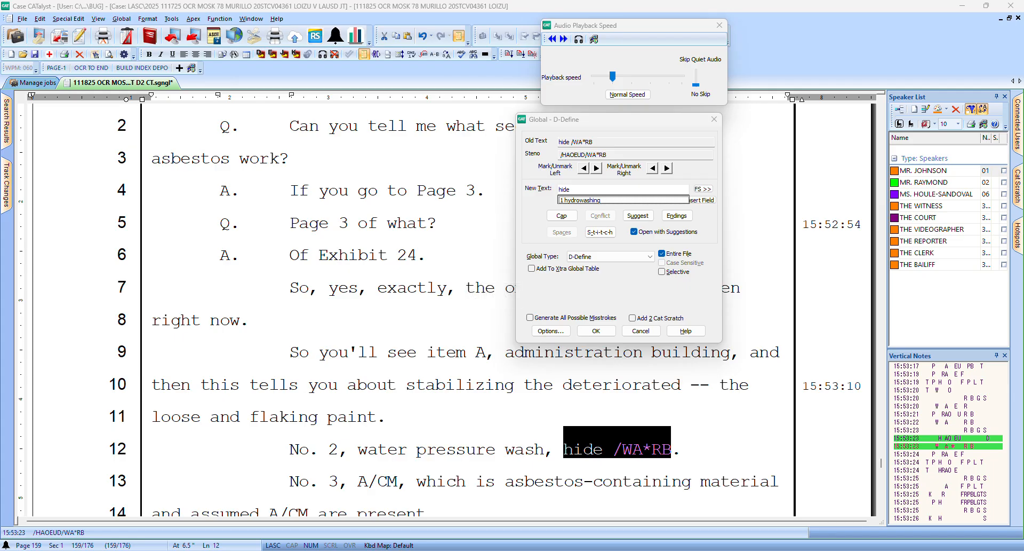
pyautogui.press('1')
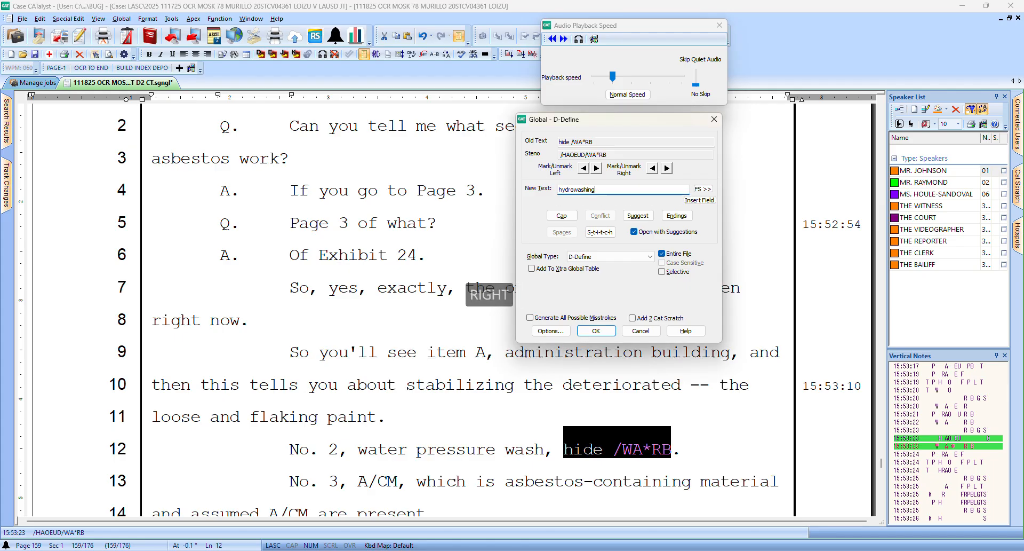
# Shorten the new text of the global definition to "hydrowash" and submit it
pyautogui.press('Left')
pyautogui.press('Left')
pyautogui.press('Right')
pyautogui.press('Right')
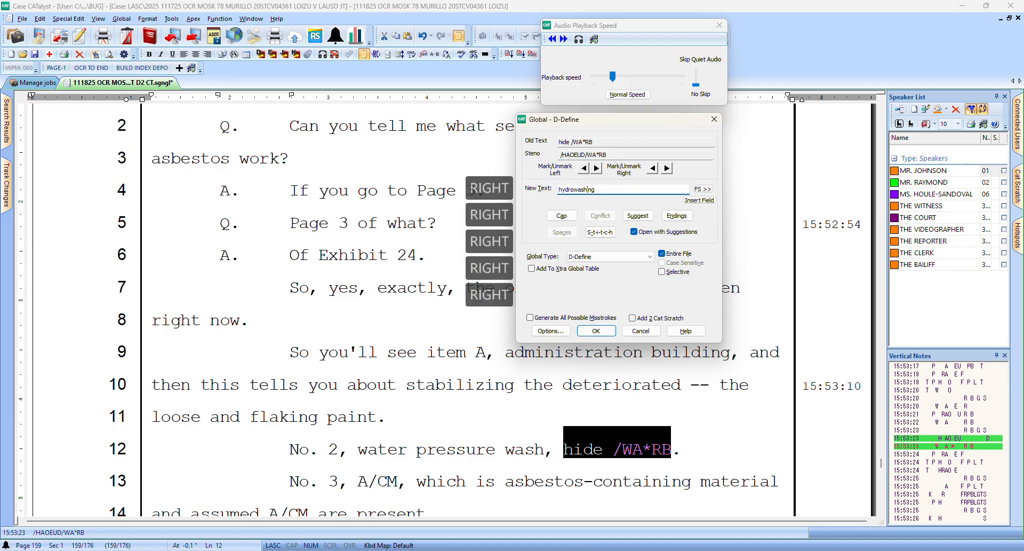
pyautogui.press('Delete')
pyautogui.press('Delete')
pyautogui.press('Delete')
pyautogui.press('Left')
pyautogui.press('Left')
pyautogui.press('Left')
pyautogui.press('Return')
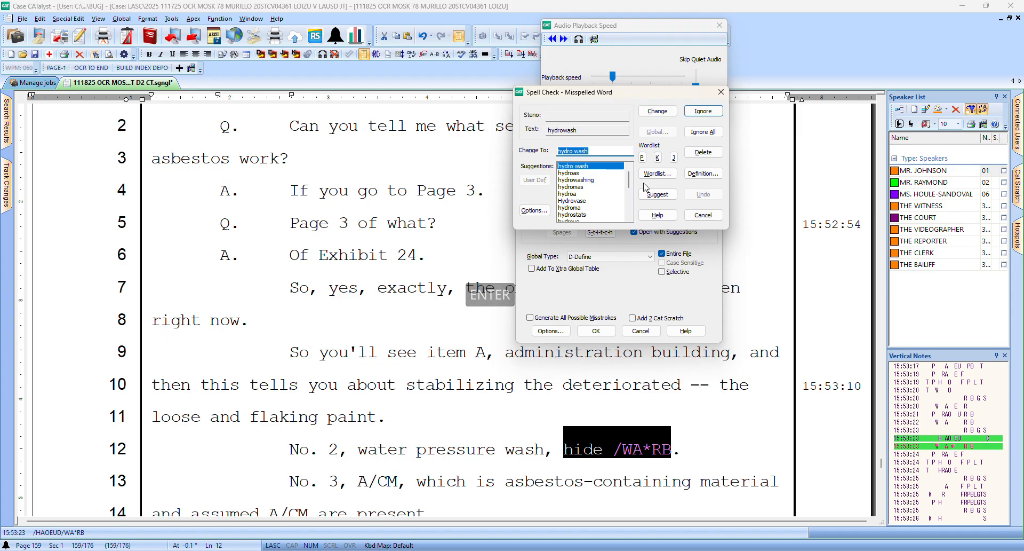
# Look up "hydrowashing" in the dictionary, dismiss the spell check, and apply the global definition hyphenated as "hydro-wash"
pyautogui.click(578, 181)
pyautogui.click(704, 173)
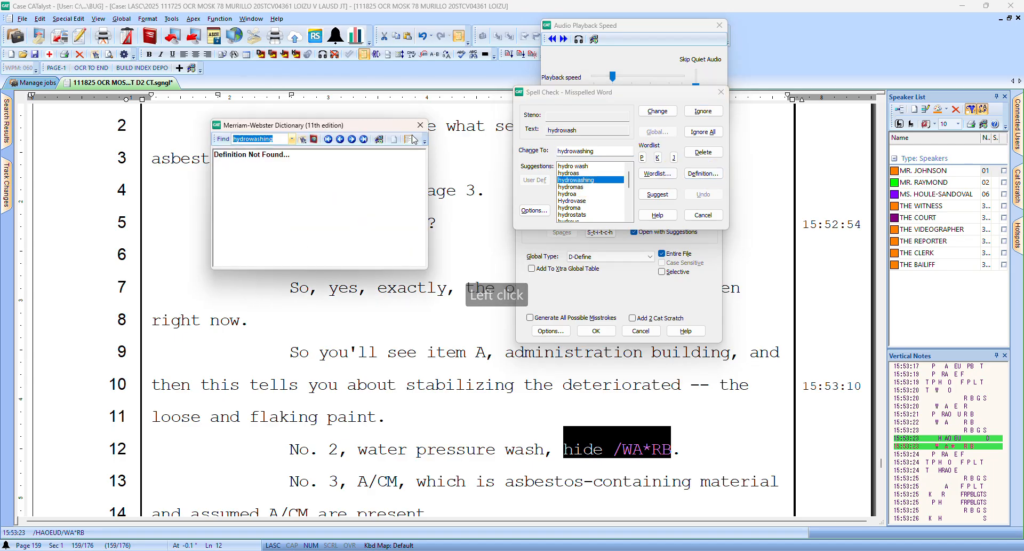
pyautogui.click(420, 125)
pyautogui.click(721, 92)
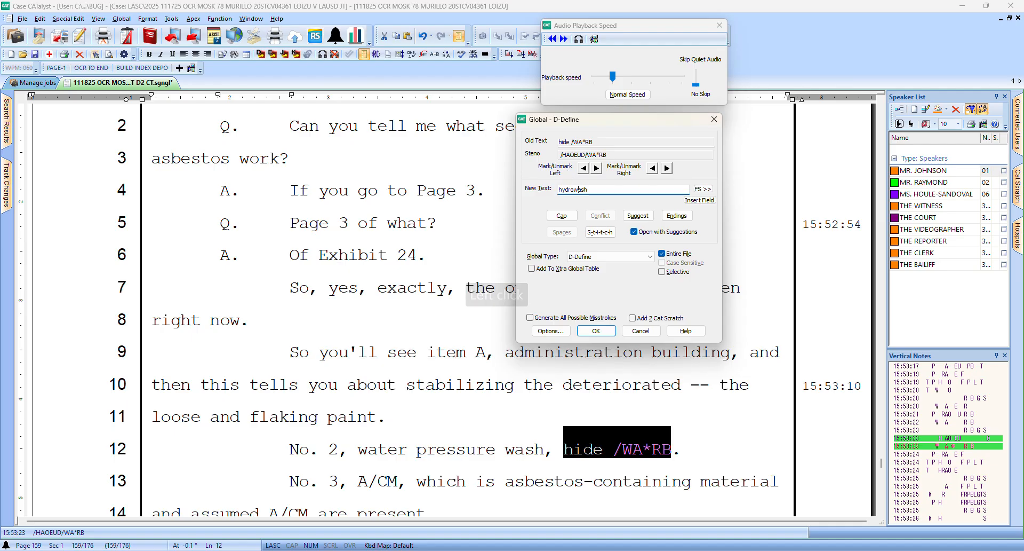
pyautogui.write('-')
pyautogui.press('Return')
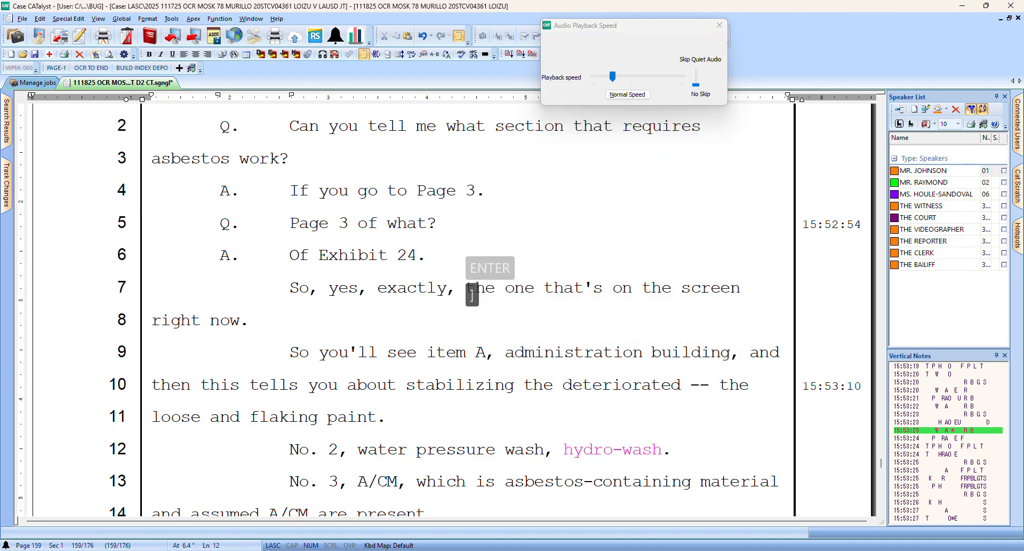
# Globally redefine "A/CM" on line 13 as "ACM"
pyautogui.press('Right')
pyautogui.press('Right')
pyautogui.press('Right')
pyautogui.press('Right')
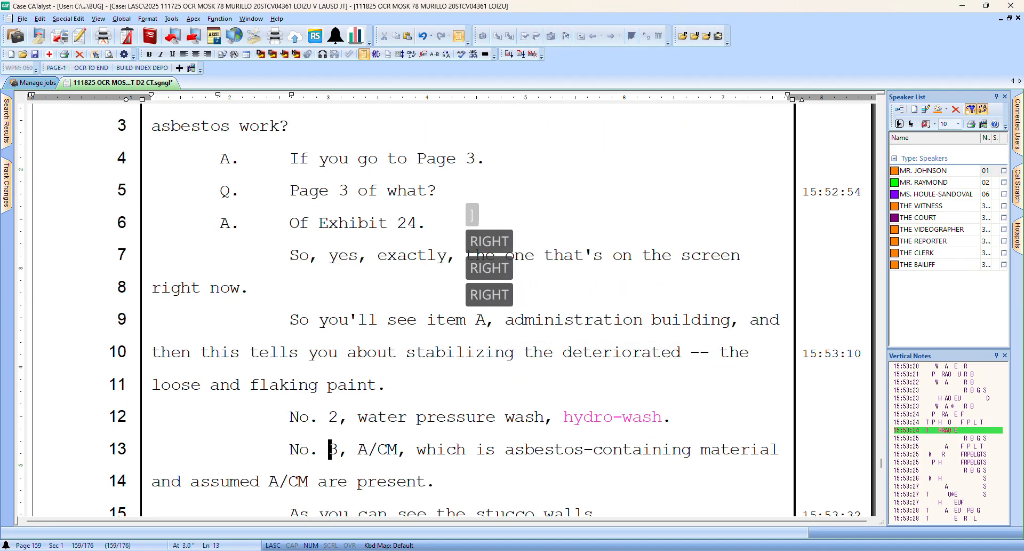
pyautogui.hotkey('ctrl', '[')
pyautogui.hotkey('ctrl', ']')
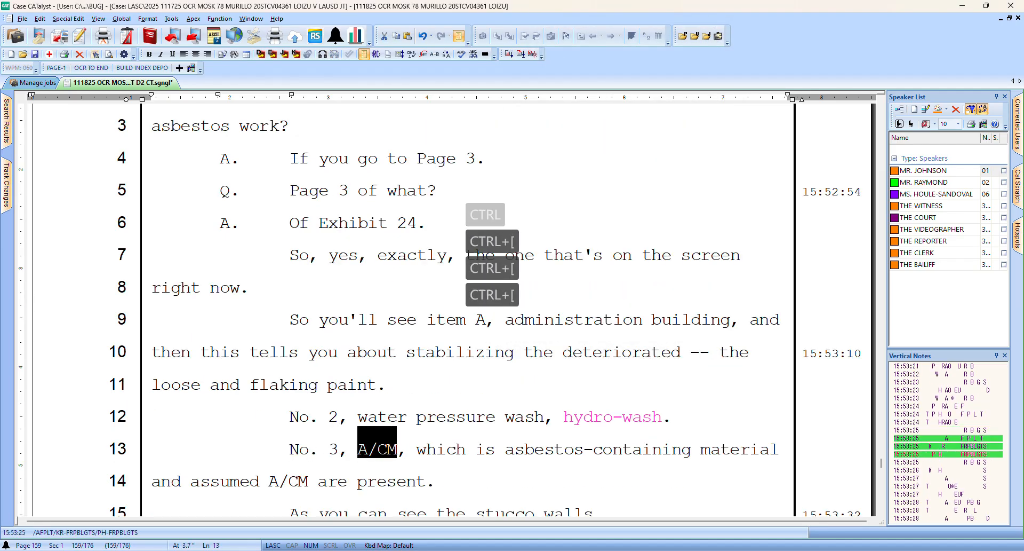
pyautogui.hotkey('ctrl', 'd')
pyautogui.press('capslock')
pyautogui.write('ACM')
pyautogui.press('Return')
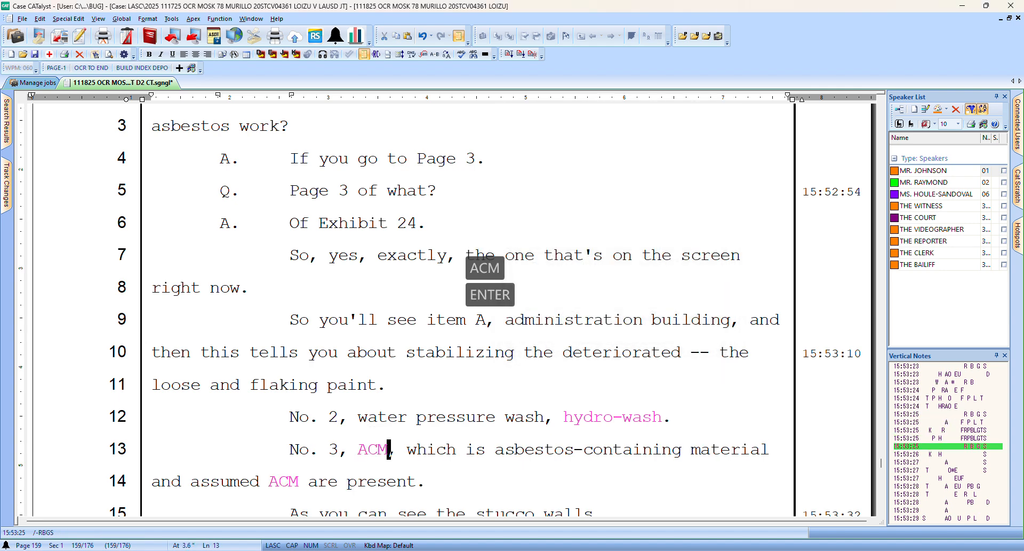
# Insert a comma after "asbestos-containing material" at the end of line 13
pyautogui.press('Down')
pyautogui.press('Left')
pyautogui.press('Left')
pyautogui.press('Left')
pyautogui.press('Left')
pyautogui.press('Left')
pyautogui.press('Left')
pyautogui.press('Left')
pyautogui.press('Left')
pyautogui.press('Left')
pyautogui.press('Left')
pyautogui.press('Left')
pyautogui.press('Left')
pyautogui.press('Left')
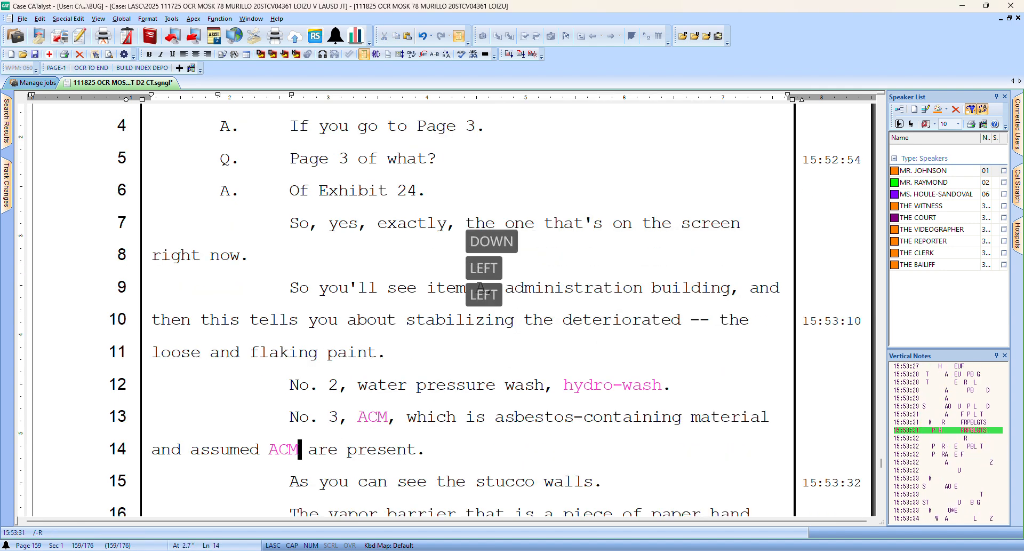
pyautogui.press('Left')
pyautogui.press('Left')
pyautogui.press('Left')
pyautogui.press('Left')
pyautogui.press('Left')
pyautogui.press('Left')
pyautogui.press('Left')
pyautogui.press('Left')
pyautogui.press('Left')
pyautogui.press('Left')
pyautogui.press('Left')
pyautogui.press('Left')
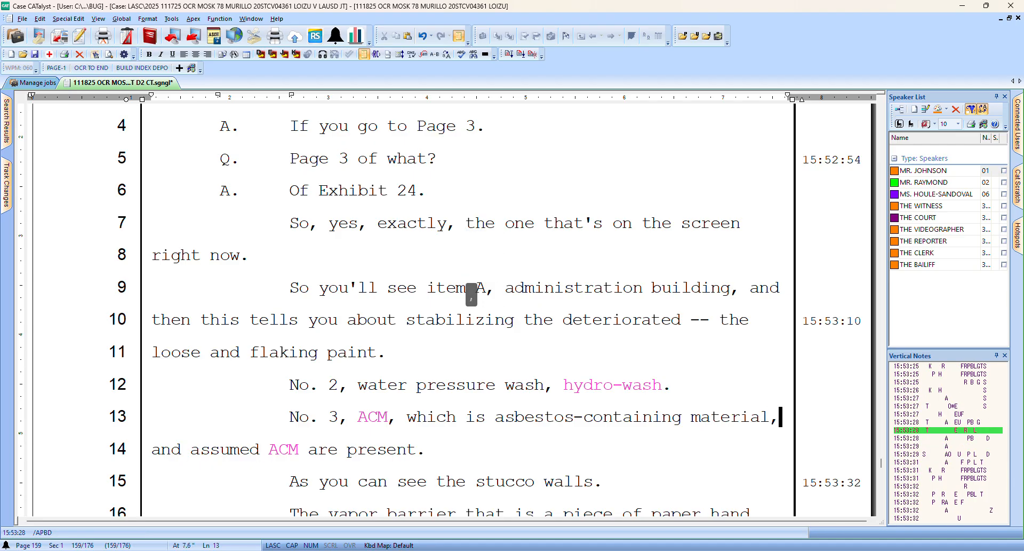
# Insert a comma after "As you can see" on line 15
pyautogui.press('Down')
pyautogui.press('Down')
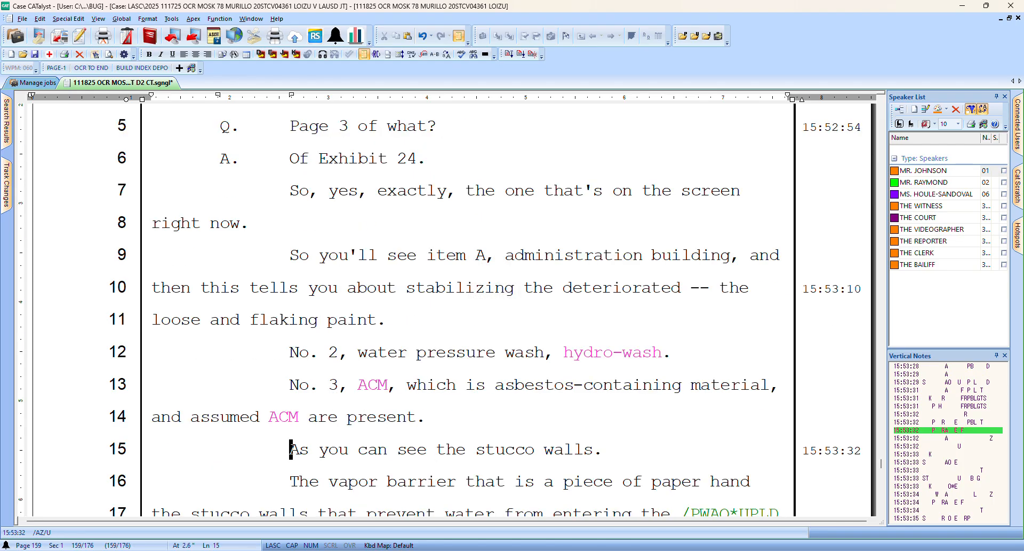
pyautogui.press('Right')
pyautogui.press('Right')
pyautogui.press('Right')
pyautogui.press('Right')
pyautogui.press('Right')
pyautogui.press('Right')
pyautogui.press('Right')
pyautogui.press('Right')
pyautogui.press('Right')
pyautogui.press('Right')
pyautogui.press('Right')
pyautogui.press('Right')
pyautogui.press('Right')
pyautogui.press('Right')
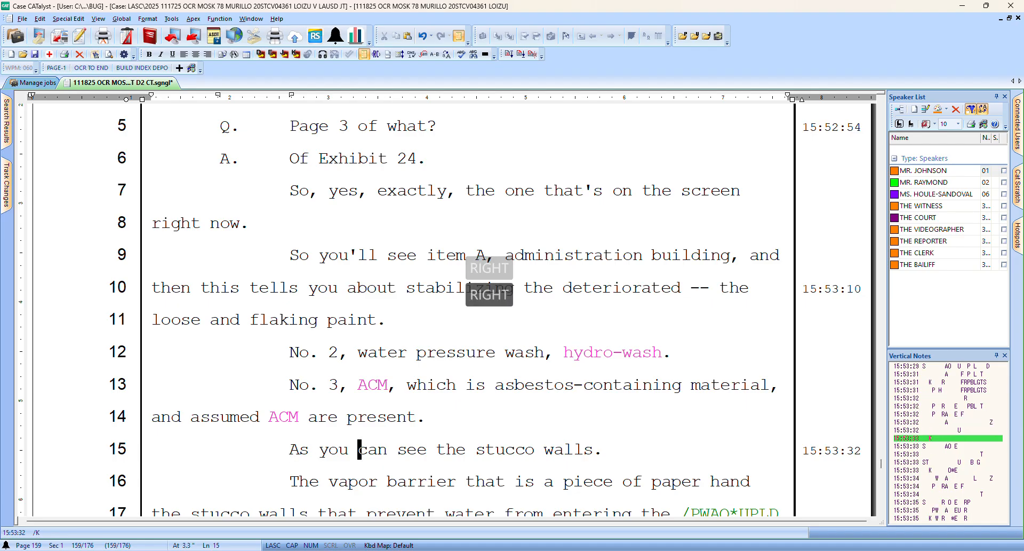
pyautogui.write(',')
# Replace the period after "stucco walls" on line 15 with a comma and join the next paragraph so it continues "the vapor barrier"
pyautogui.press('Right')
pyautogui.press('Right')
pyautogui.press('Right')
pyautogui.press('Right')
pyautogui.press('Right')
pyautogui.press('Right')
pyautogui.press('Right')
pyautogui.press('Right')
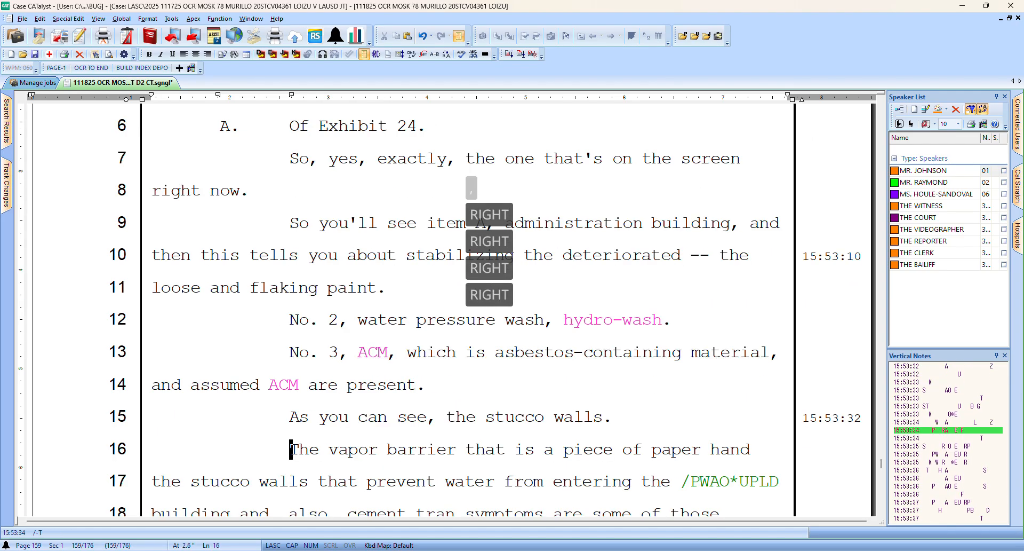
pyautogui.press('Left')
pyautogui.press('Left')
pyautogui.write(',')
pyautogui.press('Delete')
pyautogui.press('Delete')
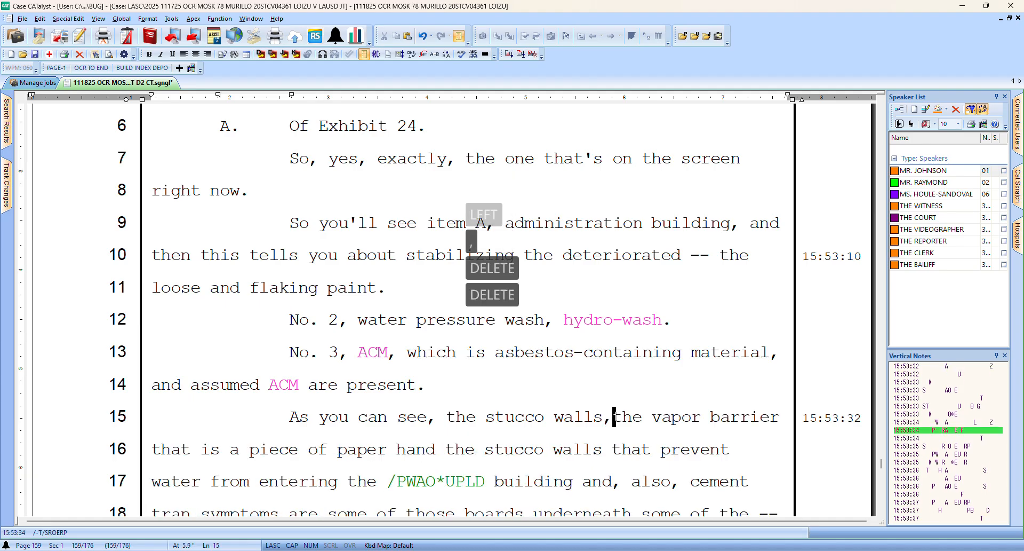
# Insert a comma after "barrier" on line 16, before "that is a piece of paper"
pyautogui.press('Right')
pyautogui.press('Right')
pyautogui.press('Right')
pyautogui.press('Right')
pyautogui.press('Left')
pyautogui.press('Left')
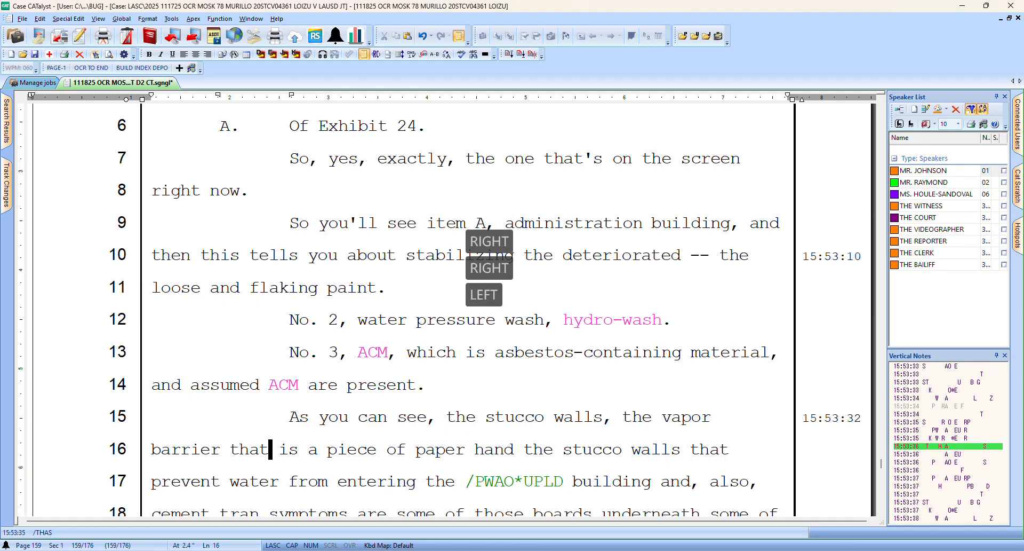
pyautogui.write('.,')
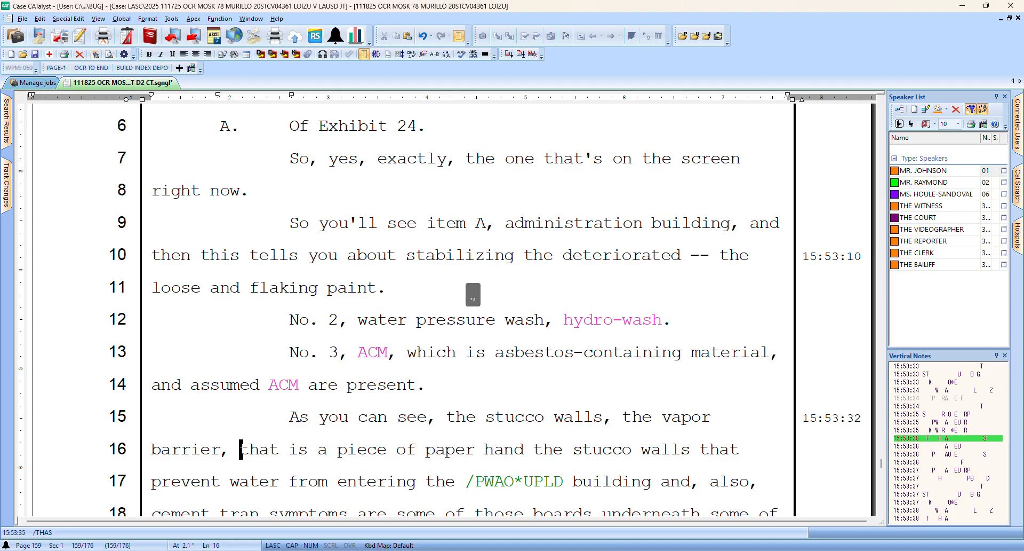
# Change "paper hand" on line 16 to "paper; and"
pyautogui.press('Right')
pyautogui.press('Right')
pyautogui.press('Right')
pyautogui.press('Right')
pyautogui.press('Right')
pyautogui.press('Right')
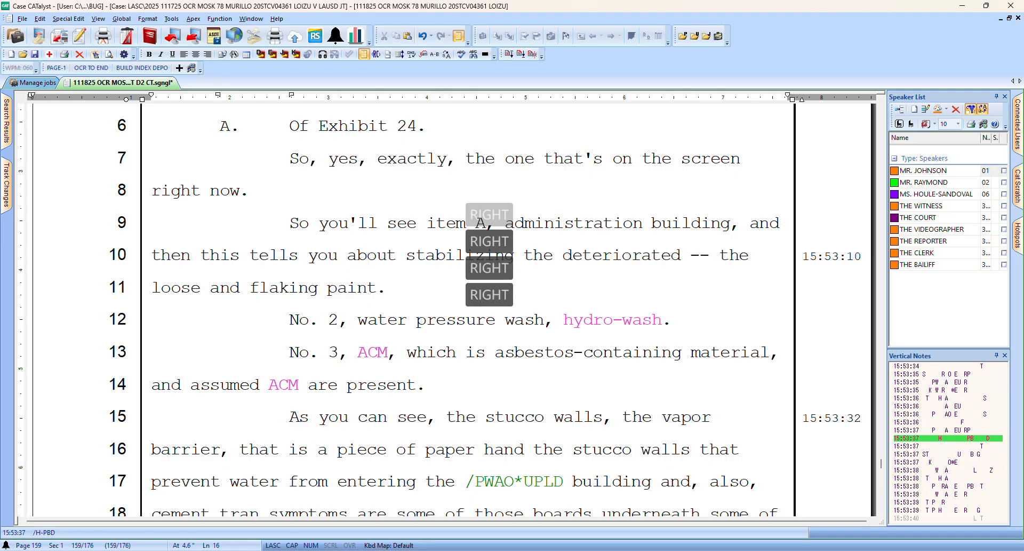
pyautogui.press('Delete')
pyautogui.write(';')
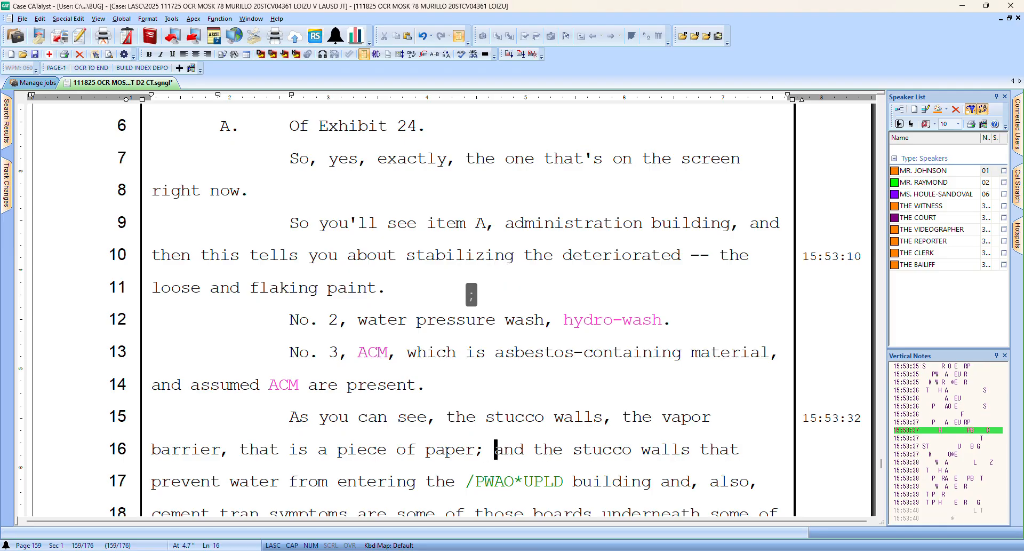
# Replay the audio around line 16 and replace "; and" after "piece of paper" with "that is behind"
pyautogui.press('Right')
pyautogui.press('Right')
pyautogui.press('Right')
pyautogui.press('Right')
pyautogui.press('Right')
pyautogui.press('Up')
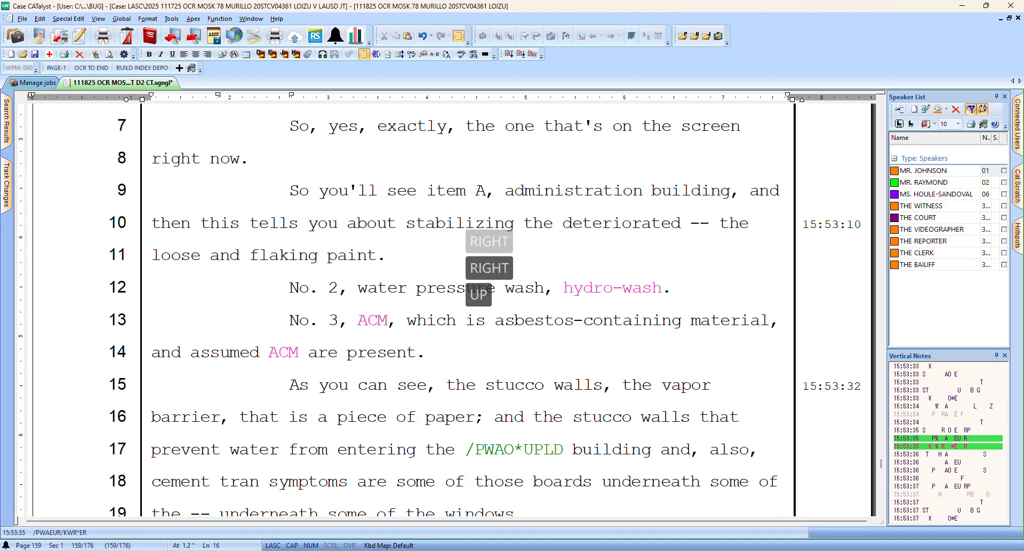
pyautogui.press('[')
pyautogui.press('Right')
pyautogui.press('Right')
pyautogui.press('Right')
pyautogui.press('Right')
pyautogui.press('Right')
pyautogui.press('Right')
pyautogui.press('Right')
pyautogui.press('Right')
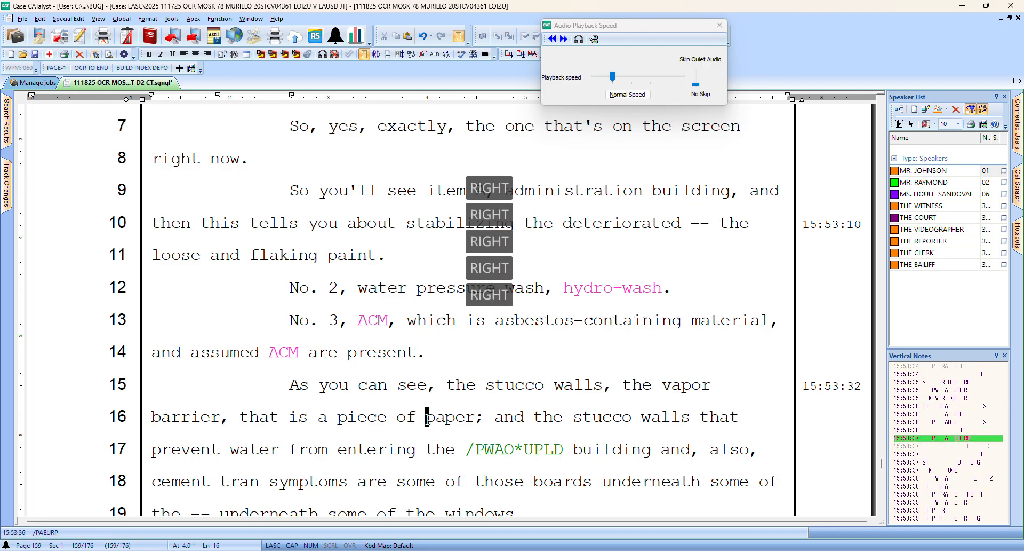
pyautogui.hotkey('ctrl', ']')
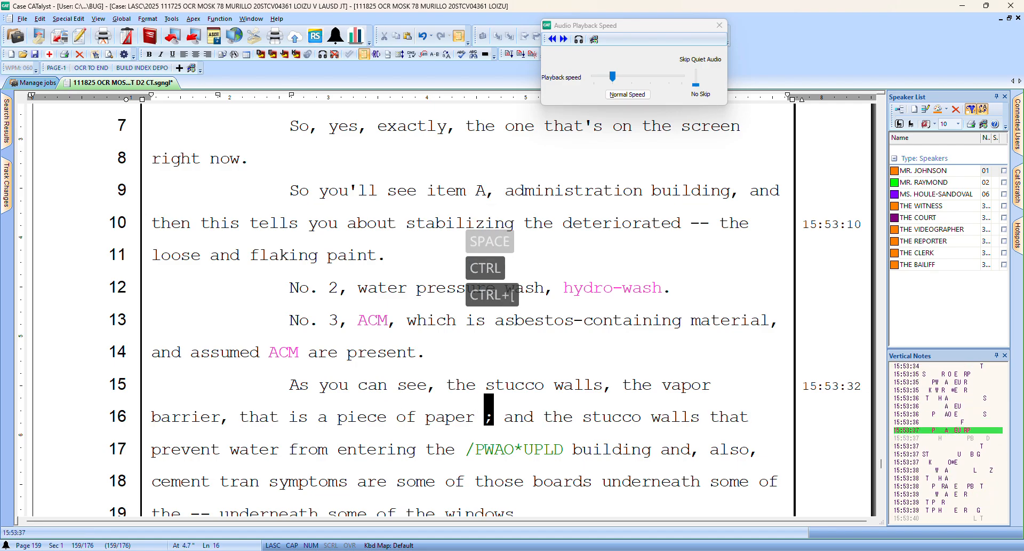
pyautogui.hotkey('ctrl', '[')
pyautogui.write('THAT')
pyautogui.press('capslock')
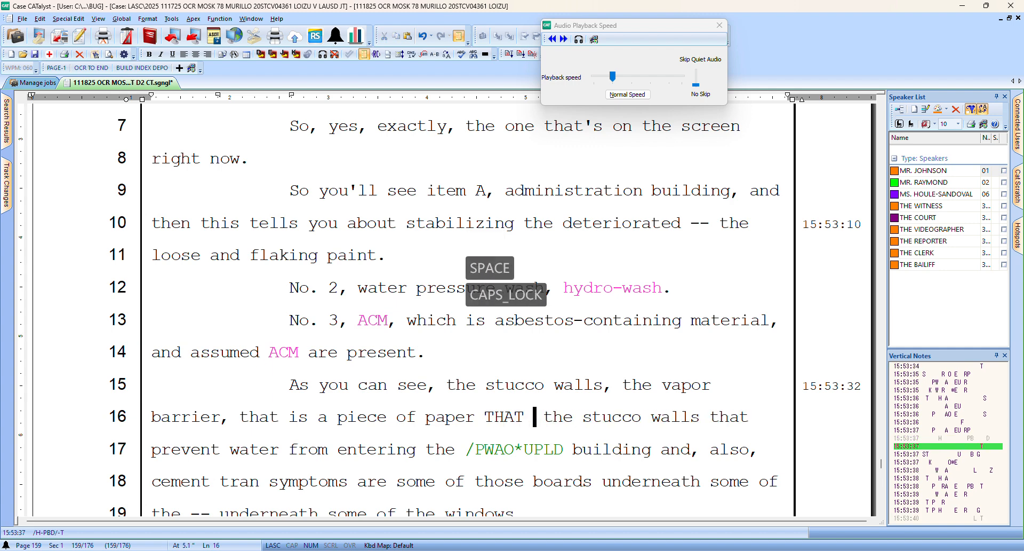
pyautogui.press('BackSpace')
pyautogui.press('BackSpace')
pyautogui.press('BackSpace')
pyautogui.press('BackSpace')
pyautogui.press('BackSpace')
pyautogui.hotkey('ctrl', 'i')
pyautogui.write('that is behind')
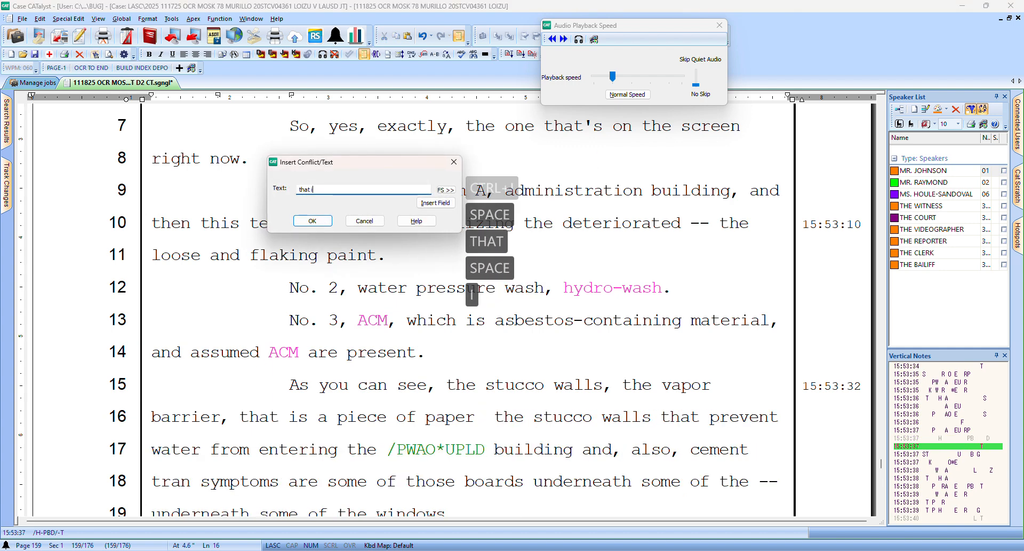
pyautogui.press('Return')
pyautogui.press('Right')
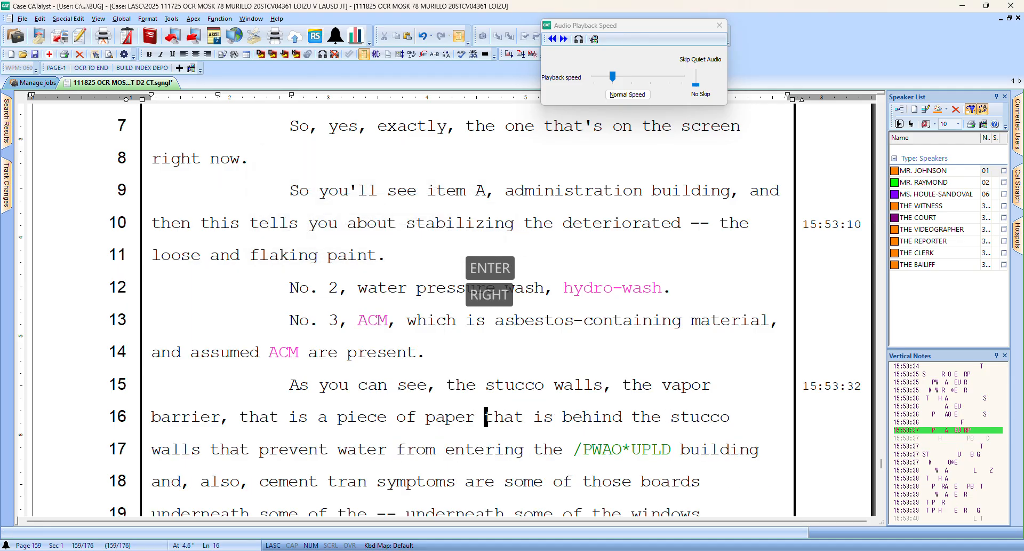
# Replay the passage and change "that" after "barrier," on line 16 to "which"
pyautogui.press('Up')
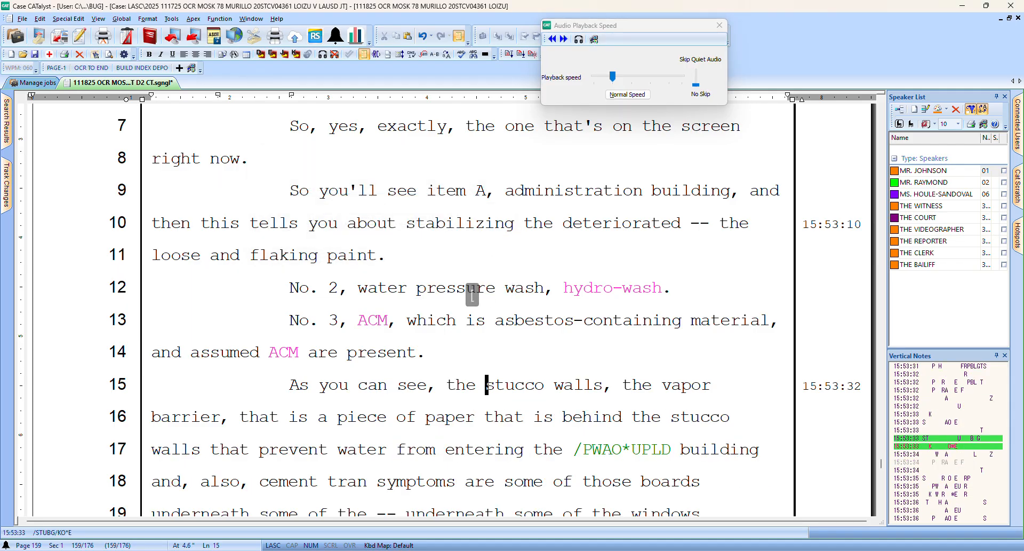
pyautogui.press('Down')
pyautogui.press('Left')
pyautogui.press('Left')
pyautogui.press('Left')
pyautogui.press('Left')
pyautogui.press('Left')
pyautogui.press('Left')
pyautogui.press('Left')
pyautogui.press('Left')
pyautogui.press('Left')
pyautogui.press('Left')
pyautogui.press('Left')
pyautogui.press('Left')
pyautogui.press('Left')
pyautogui.press('Left')
pyautogui.press('Left')
pyautogui.press('Left')
pyautogui.press('Left')
pyautogui.press('Left')
pyautogui.press('Left')
pyautogui.press('Left')
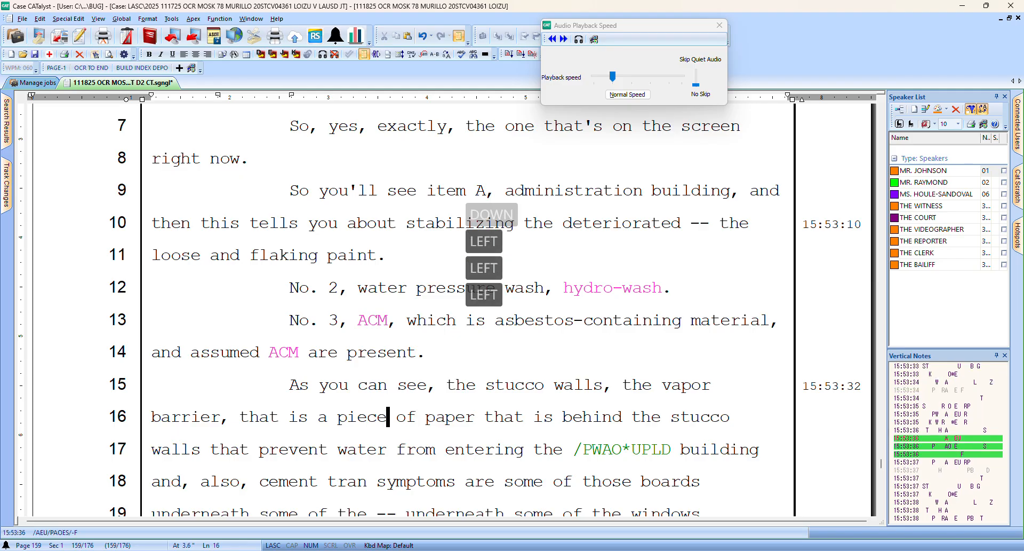
pyautogui.hotkey('ctrl', ']')
pyautogui.write('which')
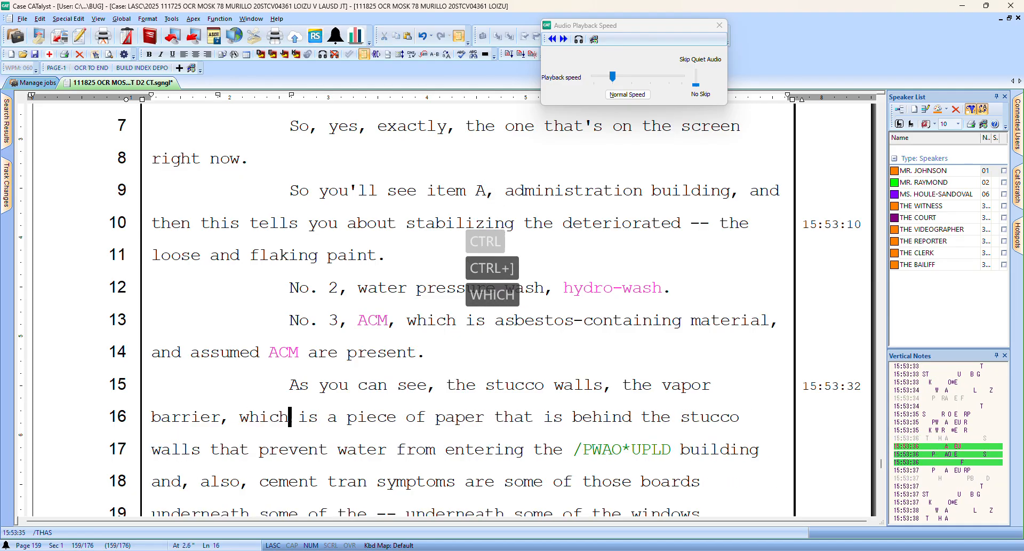
# Delete the untranslated steno "/PWAO*UPLD" before "building" on line 17
pyautogui.press('Down')
pyautogui.press('Right')
pyautogui.press('Right')
pyautogui.press('Right')
pyautogui.press('Right')
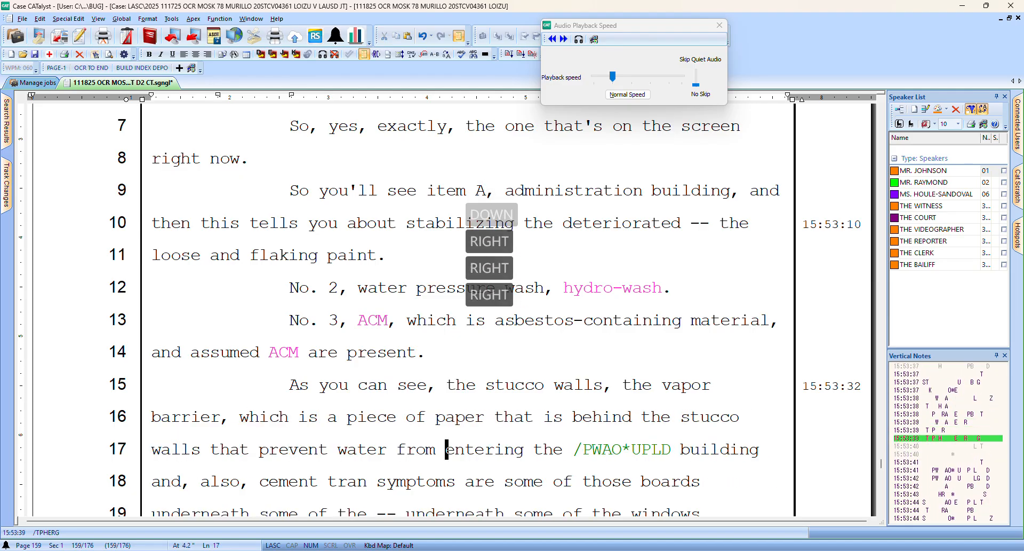
pyautogui.hotkey('ctrl', 'Delete')
# Define the mistranslated "tran symptoms" after "cement" on line 18 as "transoms"
pyautogui.press('Right')
pyautogui.press('Right')
pyautogui.press('Left')
pyautogui.press('Left')
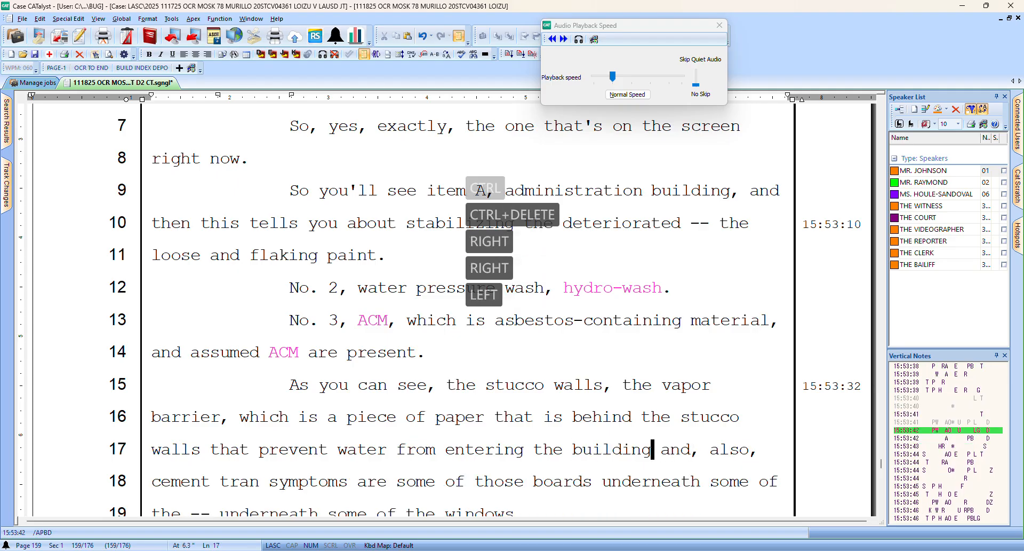
pyautogui.press('Right')
pyautogui.press('Right')
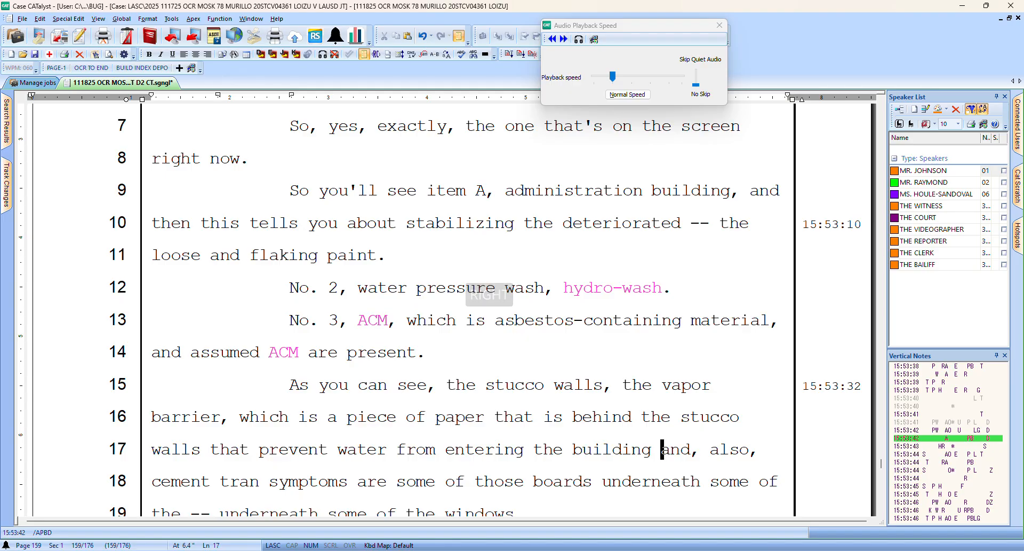
pyautogui.press('Down')
pyautogui.press('Left')
pyautogui.press('Left')
pyautogui.press('Left')
pyautogui.press('Left')
pyautogui.press('Left')
pyautogui.hotkey('ctrl', ']')
pyautogui.hotkey('ctrl', ']')
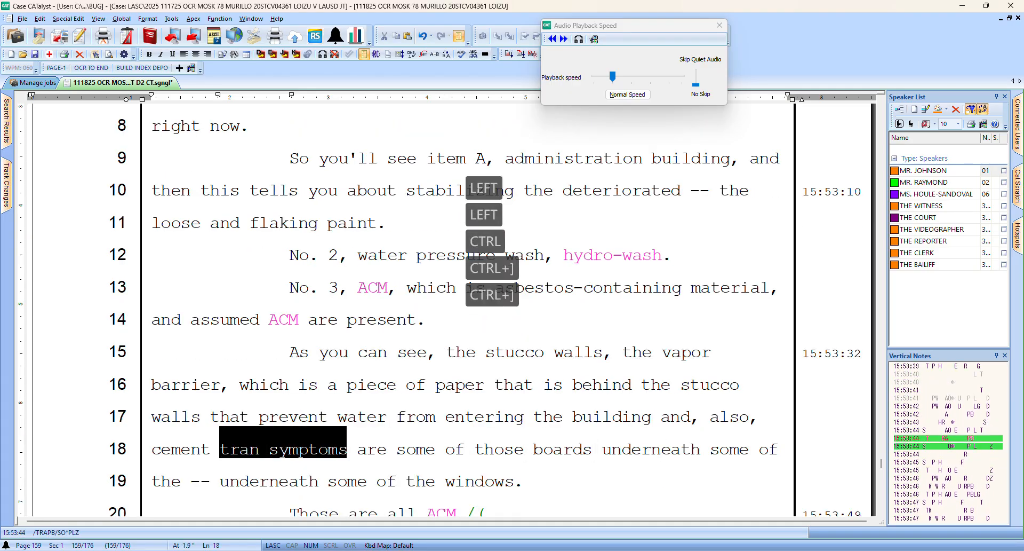
pyautogui.hotkey('ctrl', 'd')
pyautogui.write('transoms')
pyautogui.press('Return')
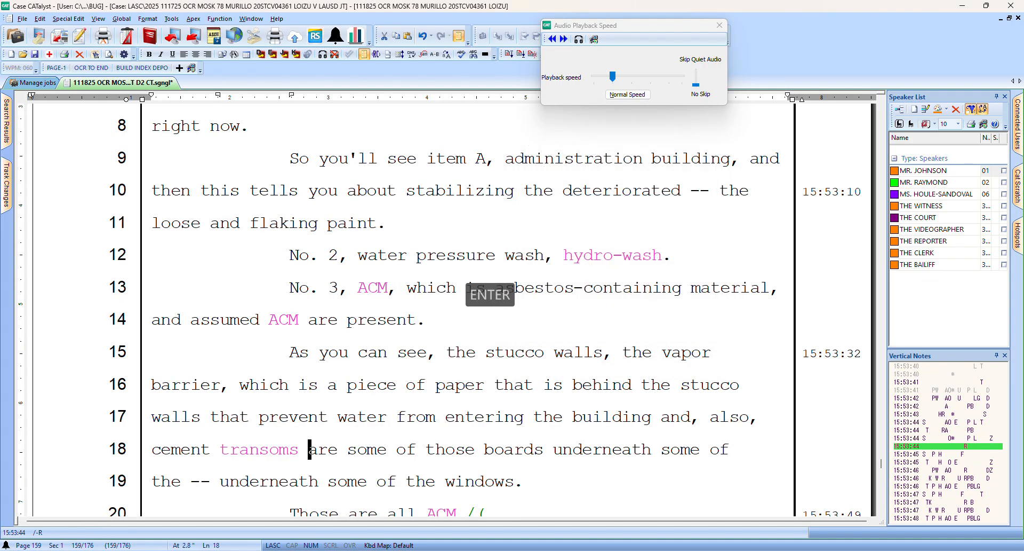
# Replace the period after "windows" on line 19 with a comma and join the next paragraph so it continues "those are all"
pyautogui.press('Right')
pyautogui.press('Right')
pyautogui.press('Right')
pyautogui.press('Right')
pyautogui.press('Right')
pyautogui.press('Right')
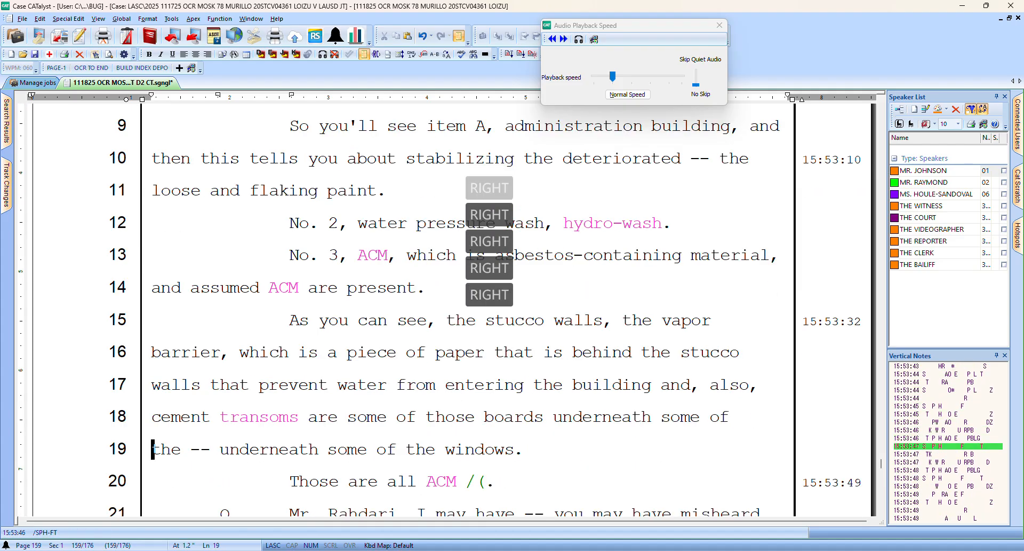
pyautogui.press('Right')
pyautogui.press('Right')
pyautogui.press('Down')
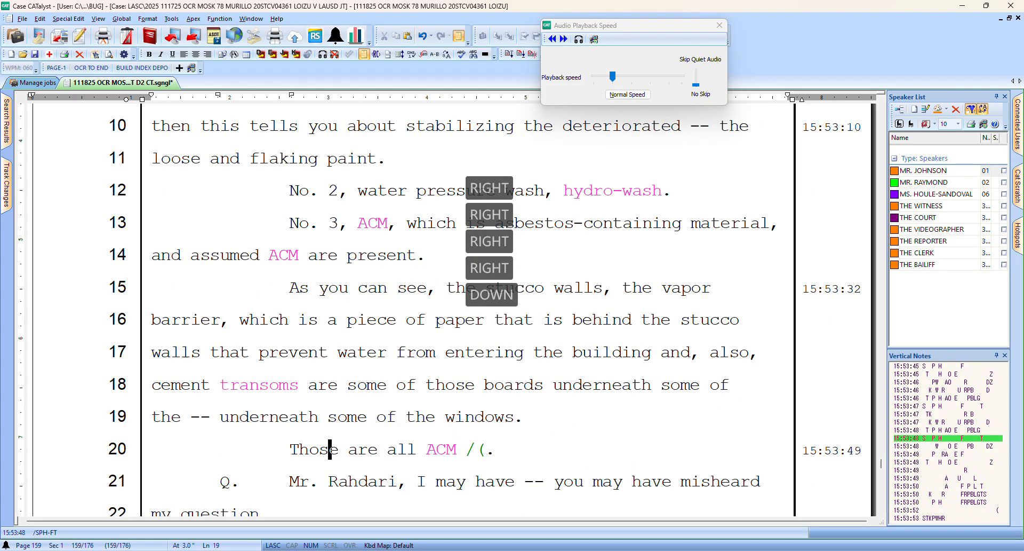
pyautogui.press('Right')
pyautogui.press('Left')
pyautogui.press('Left')
pyautogui.press('Left')
pyautogui.press('Left')
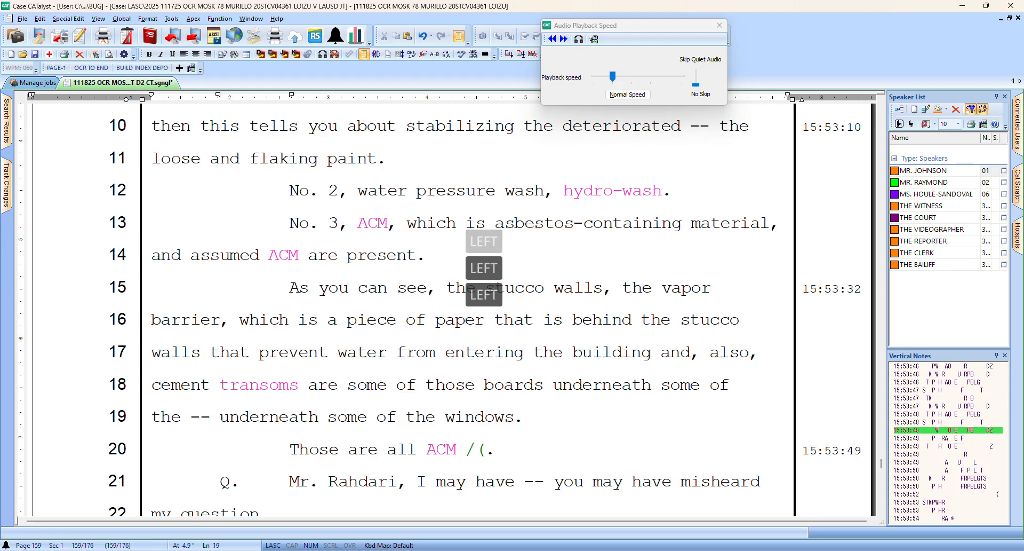
pyautogui.write(',')
pyautogui.press('Delete')
# Delete the stray untranslated "/(" after "ACM" at the end of line 19
pyautogui.press('Right')
pyautogui.press('Right')
pyautogui.press('Right')
pyautogui.press('Right')
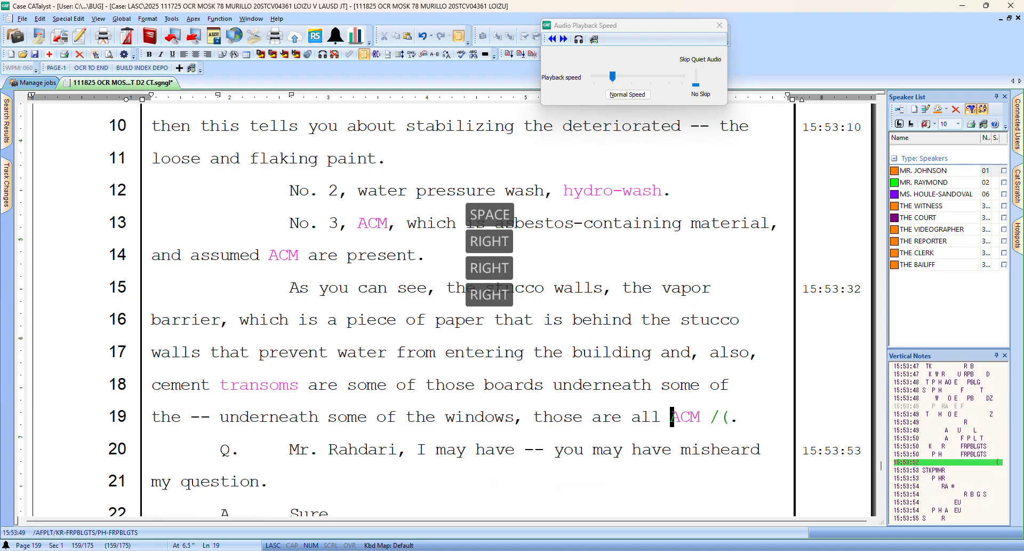
pyautogui.press('Delete')
# Insert a period after "Yes" in the answer on line 25 so "Some" starts a new sentence
pyautogui.press('Down')
pyautogui.press('Down')
pyautogui.press('Down')
pyautogui.press('Down')
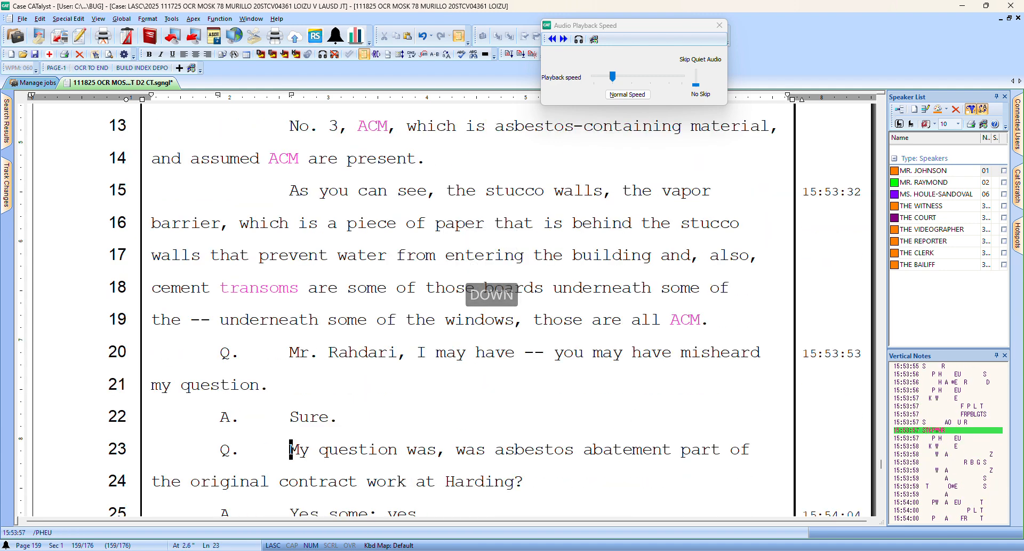
pyautogui.press('Down')
pyautogui.press('Down')
pyautogui.press('Down')
pyautogui.press('Up')
pyautogui.press('Right')
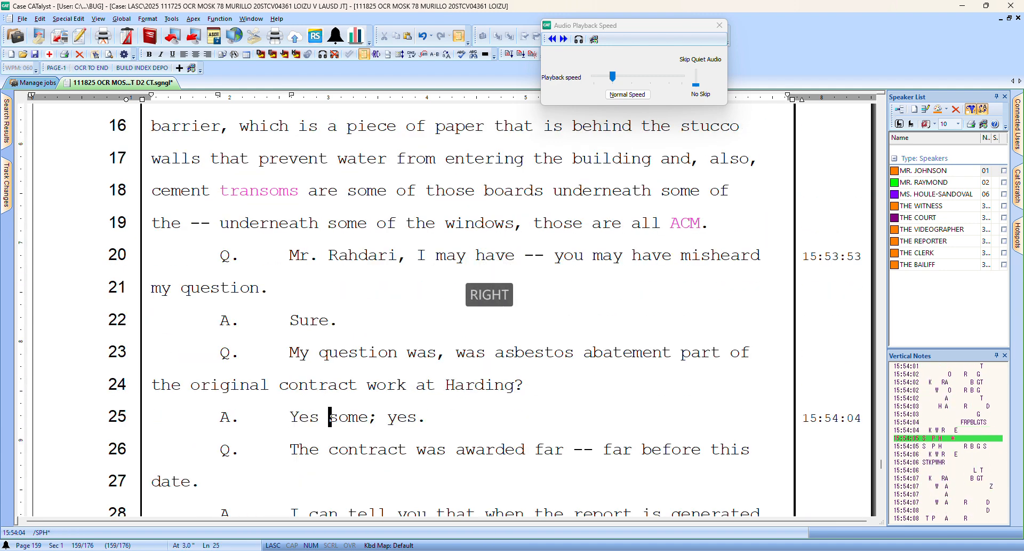
pyautogui.write('.')
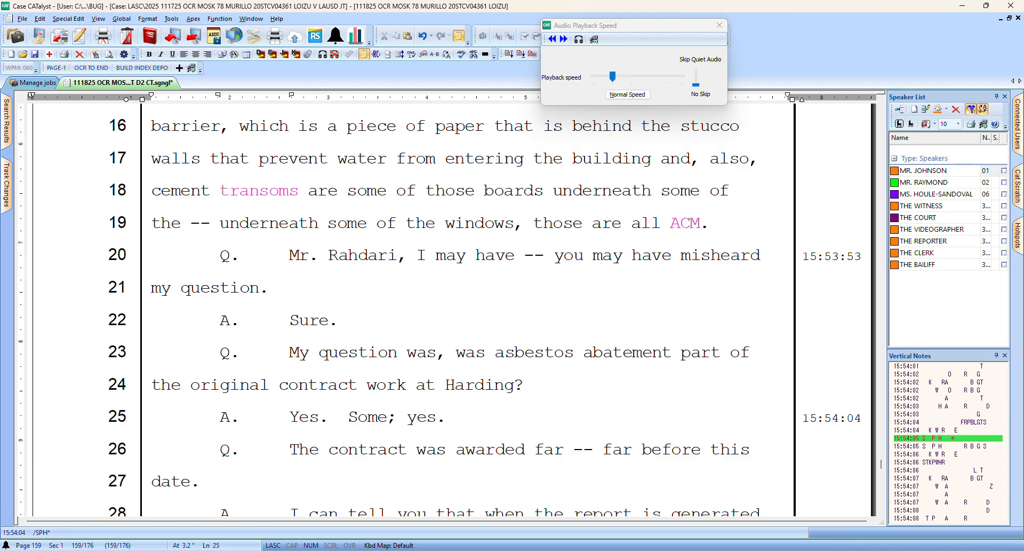
# Replay the answer on line 25 and replace "Some; yes." with the interrupted "If -- if --"
pyautogui.press('Up')
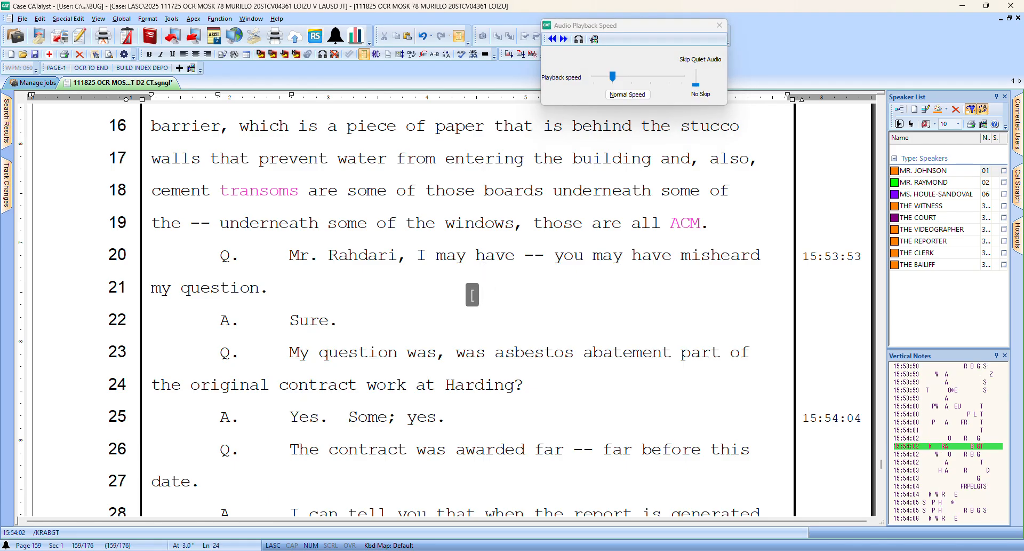
pyautogui.press('Down')
pyautogui.press('Right')
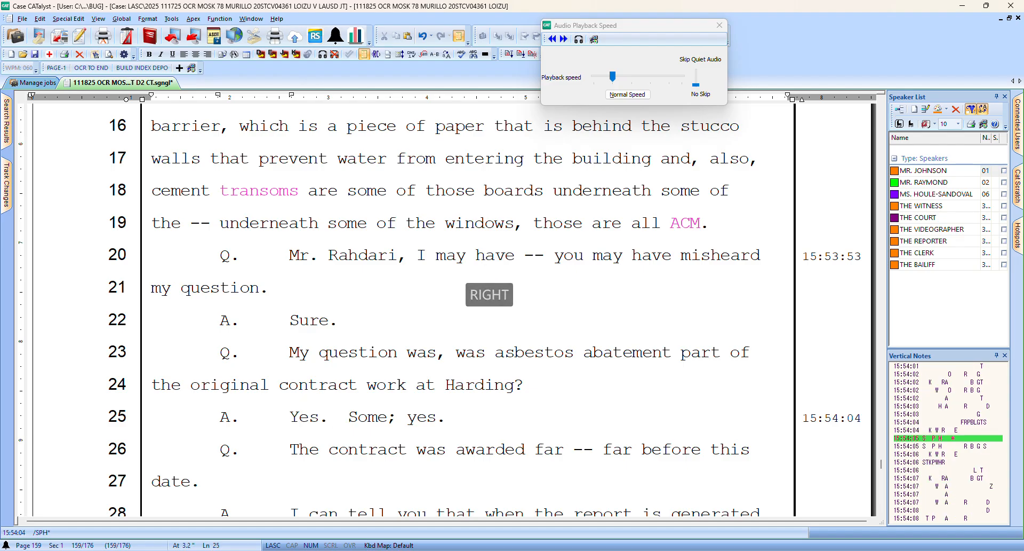
pyautogui.hotkey('ctrl', '[')
pyautogui.hotkey('ctrl', '[')
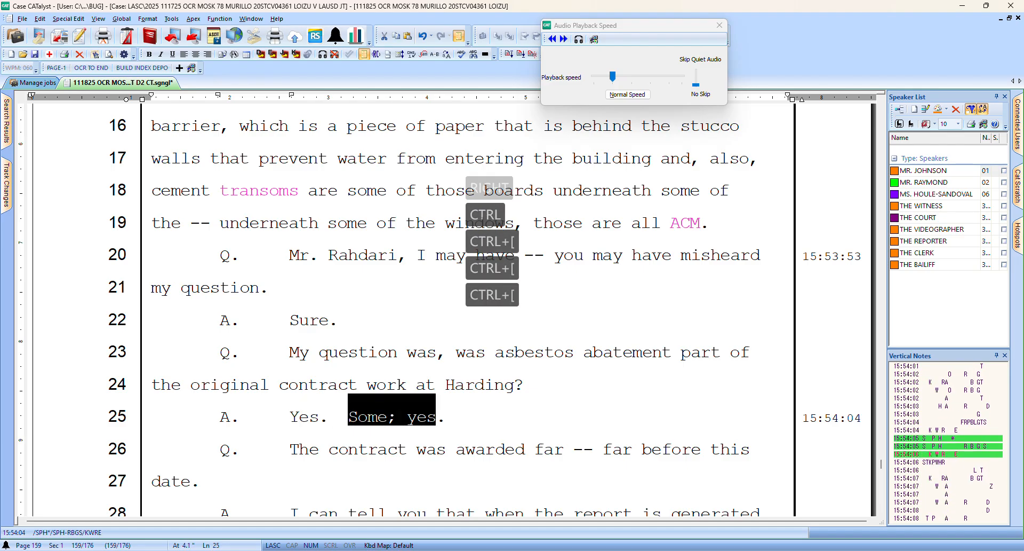
pyautogui.press('BackSpace')
pyautogui.write('If')
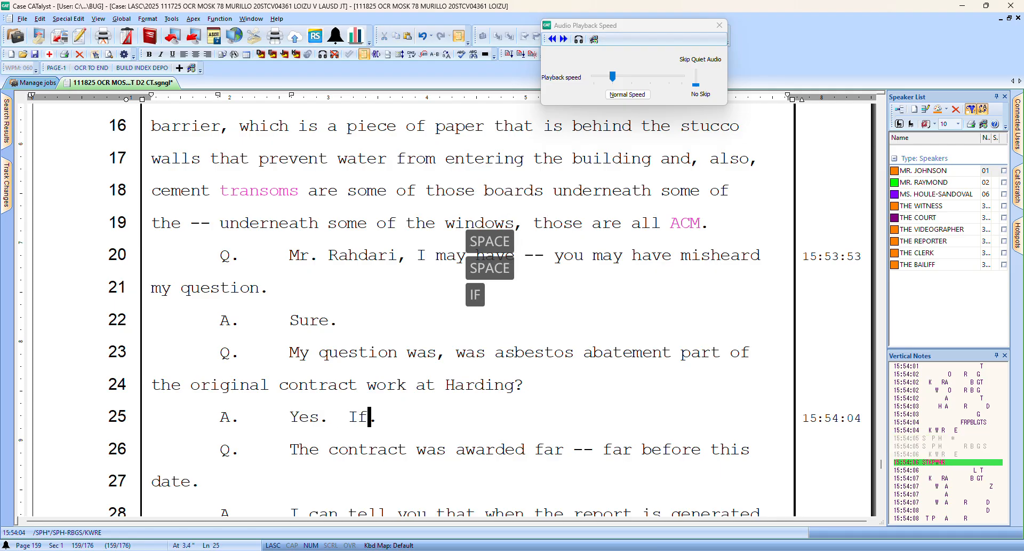
pyautogui.hotkey('ctrl', '/')
pyautogui.write('if')
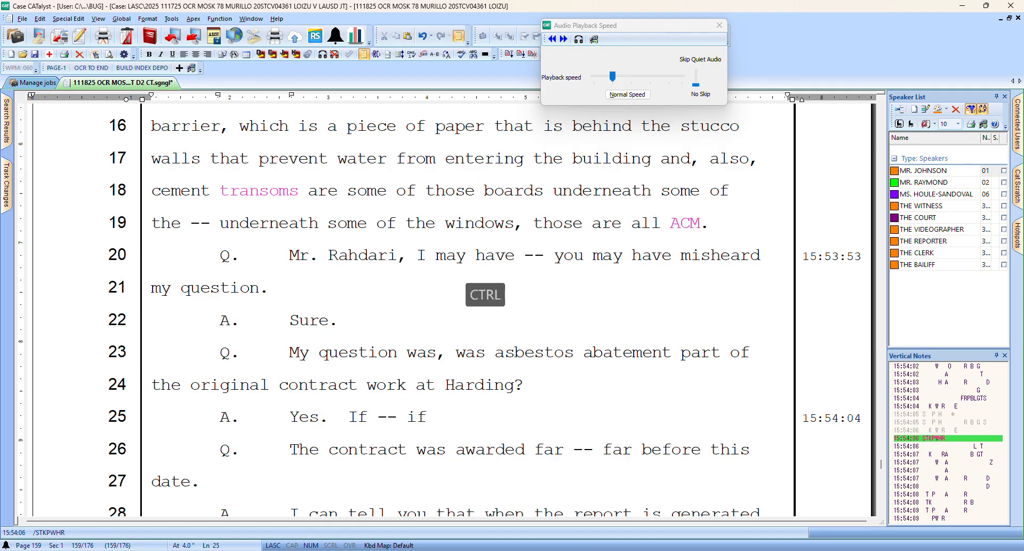
pyautogui.hotkey('ctrl', '/')
# Check the exchange on lines 24 to 28 and the top of page 160 against the audio
pyautogui.press('Down')
pyautogui.press('Down')
pyautogui.press('Down')
pyautogui.press('Right')
pyautogui.press('Right')
pyautogui.press('Right')
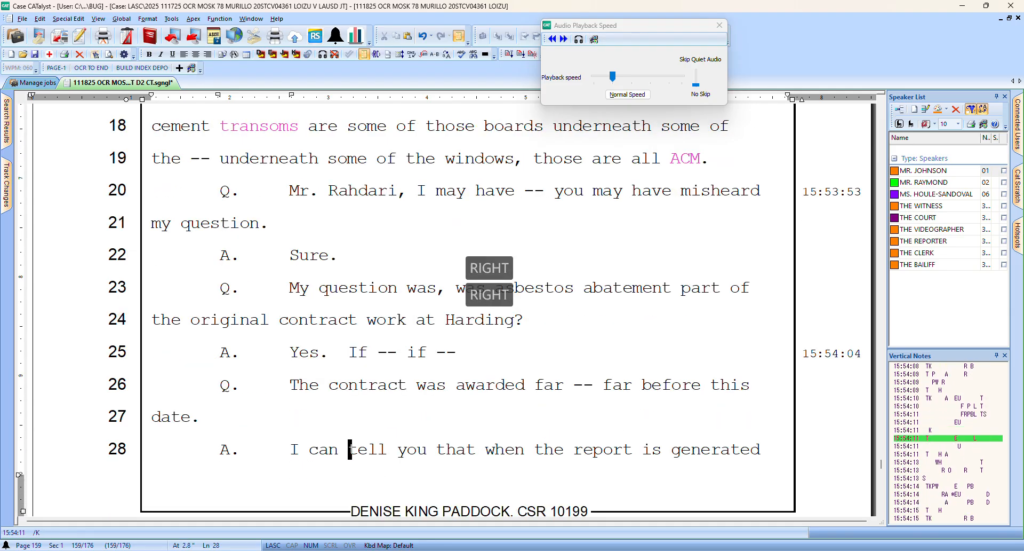
pyautogui.press('Down')
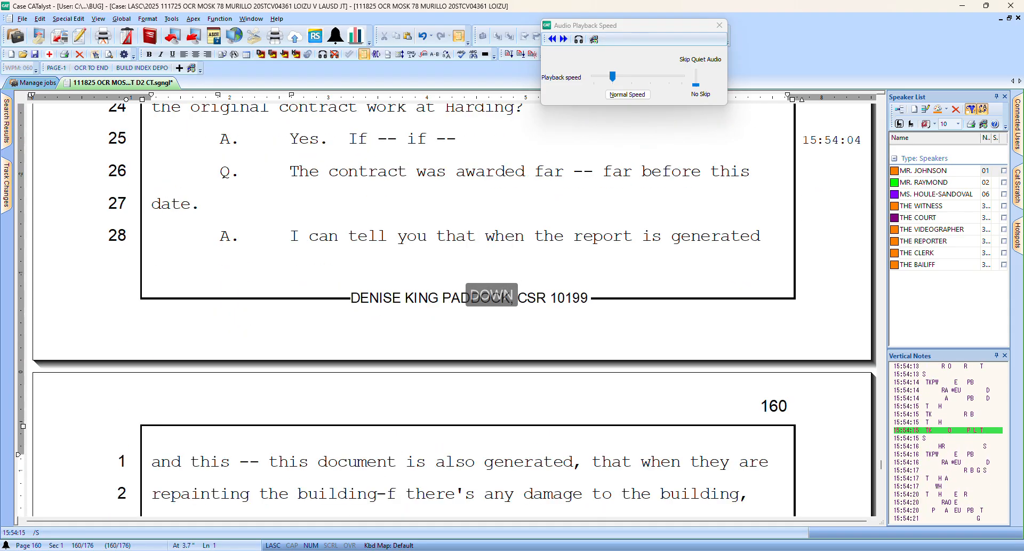
pyautogui.press('Up')
pyautogui.press('Up')
pyautogui.press('Up')
pyautogui.press('Up')
pyautogui.press('Up')
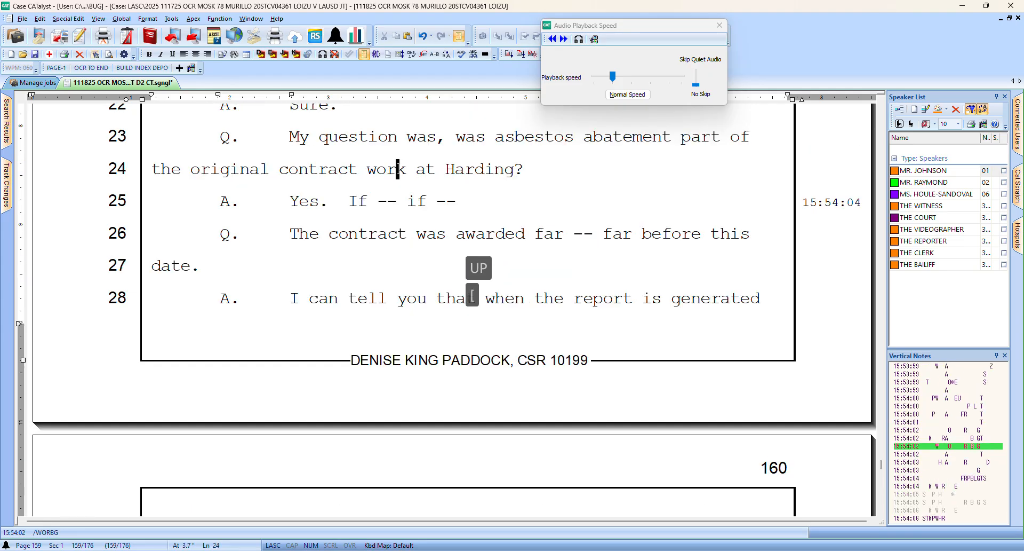
pyautogui.press('Down')
pyautogui.press('Left')
pyautogui.press('Down')
pyautogui.press('Left')
pyautogui.press('Up')
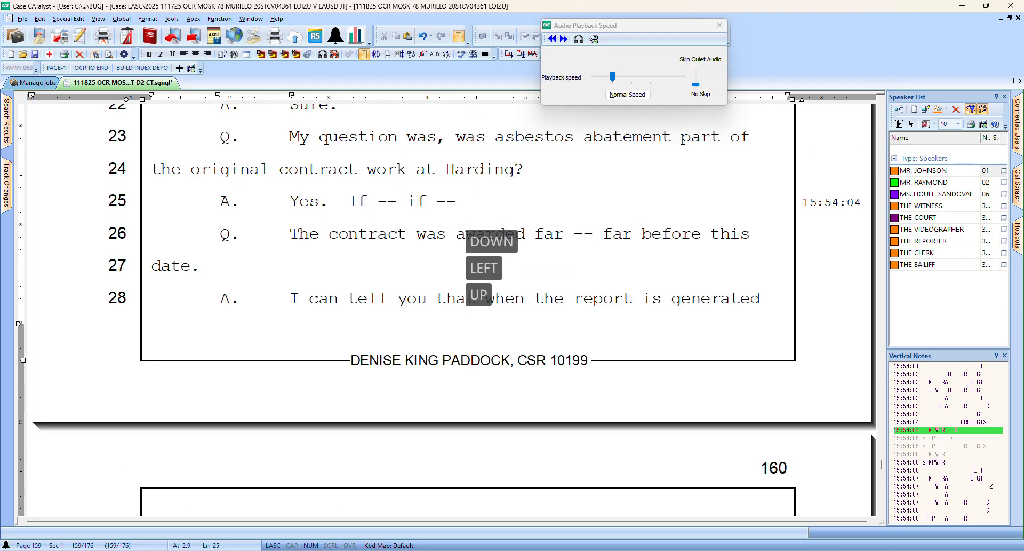
pyautogui.press('Down')
pyautogui.press('Down')
pyautogui.press('Down')
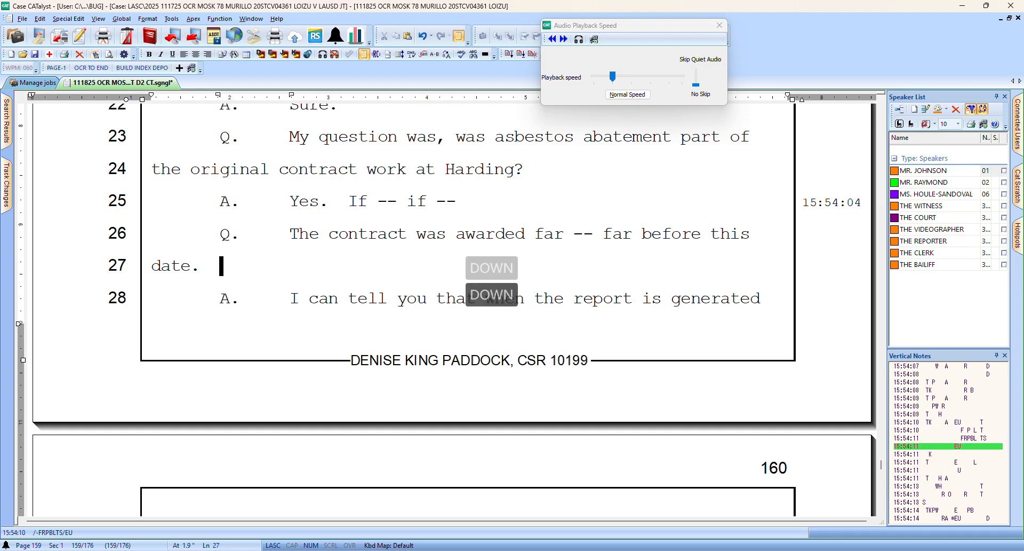
# Insert "-- was" after "The contract was" in the question on line 26
pyautogui.press('Up')
pyautogui.press('Up')
pyautogui.press('Right')
pyautogui.press('Right')
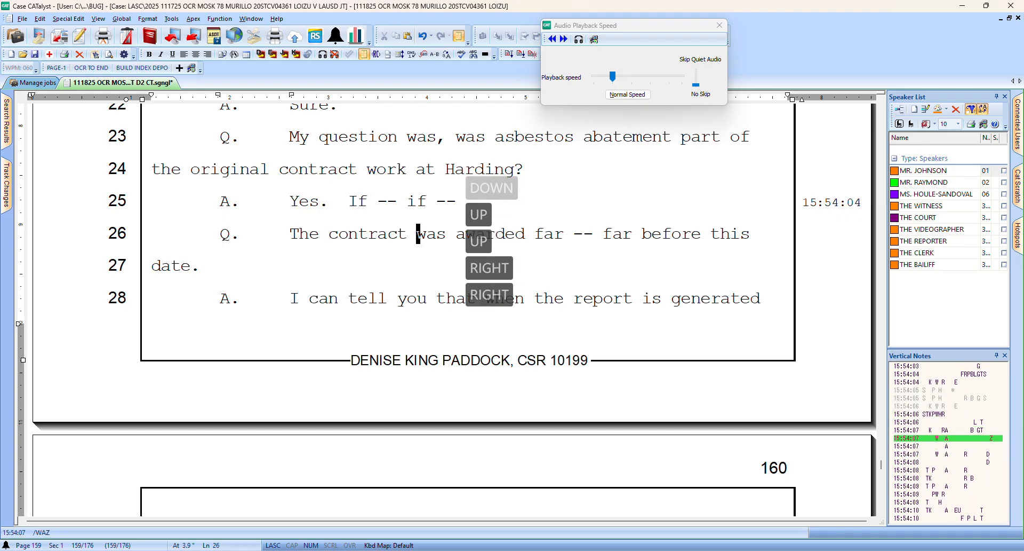
pyautogui.press('Right')
pyautogui.hotkey('ctrl', '/')
pyautogui.write('was')
pyautogui.press('Right')
pyautogui.press('Right')
pyautogui.press('Right')
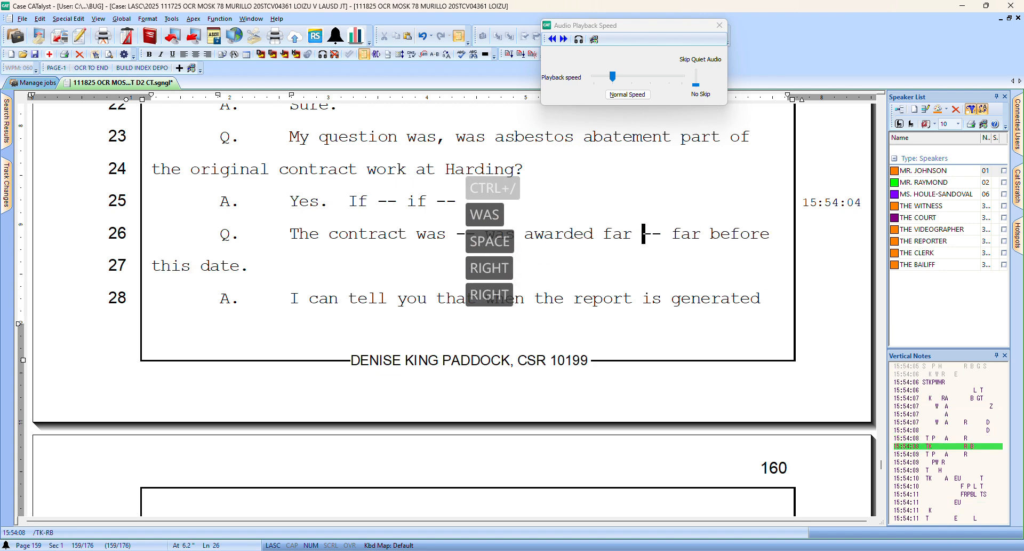
# Insert the answer "Uh-huh." after "awarded far --" on line 26 and resume the question as "-- far before this date."
pyautogui.press('F4')
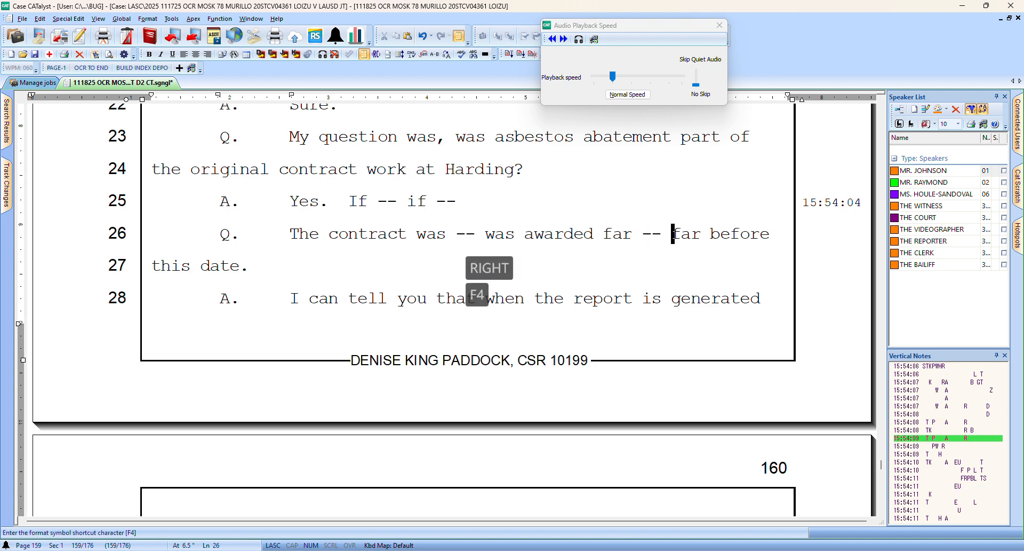
pyautogui.write('aUh-huh.')
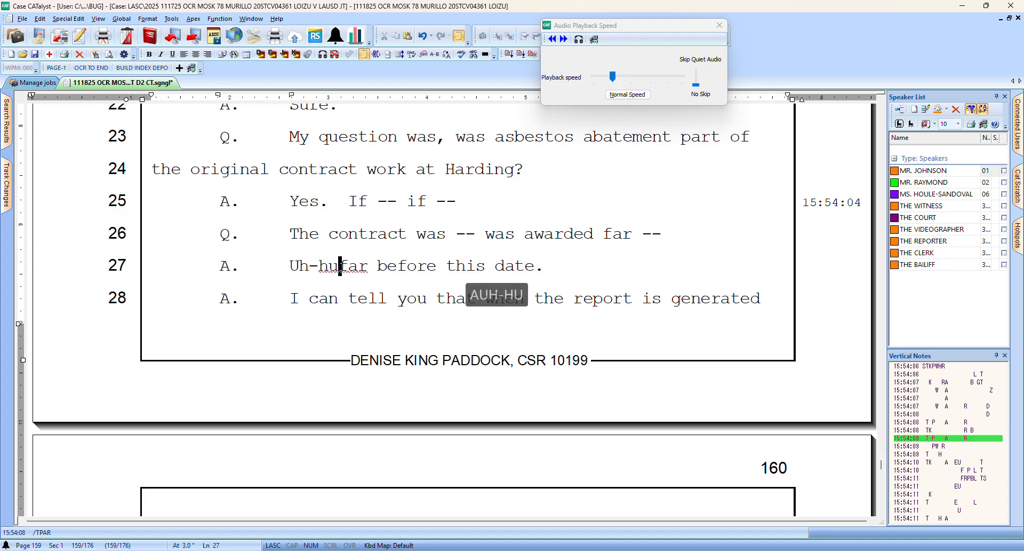
pyautogui.press('F4')
pyautogui.press('q')
pyautogui.hotkey('ctrl', '/')
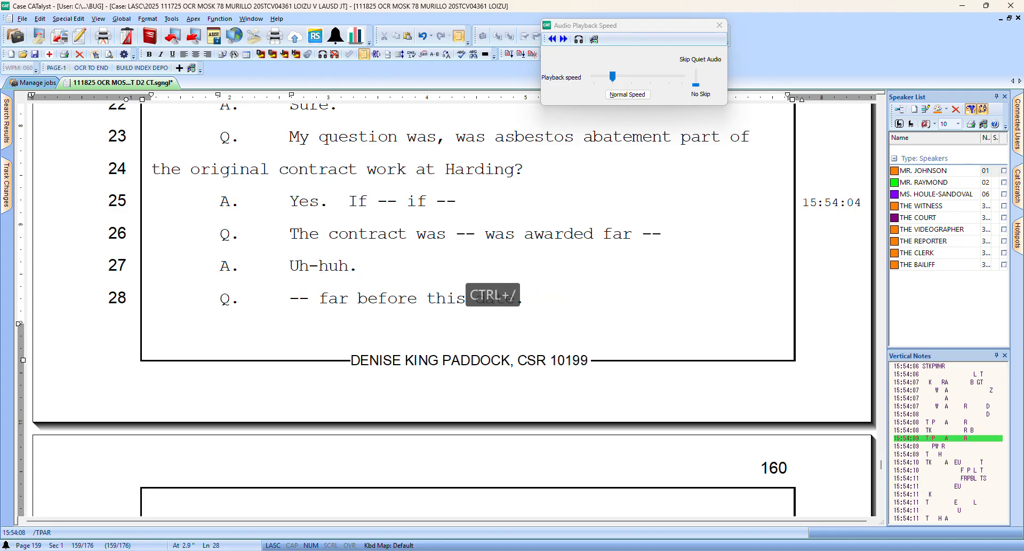
# Replace the comma after "also generated" on line 2 of page 160 with a dash
pyautogui.press('Down')
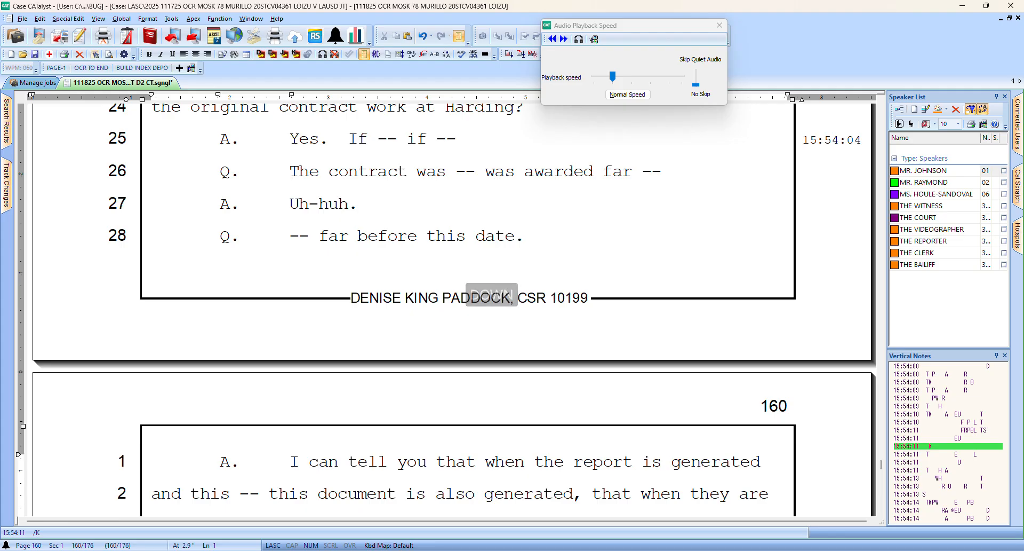
pyautogui.press('Right')
pyautogui.press('Right')
pyautogui.press('Right')
pyautogui.press('Right')
pyautogui.press('Right')
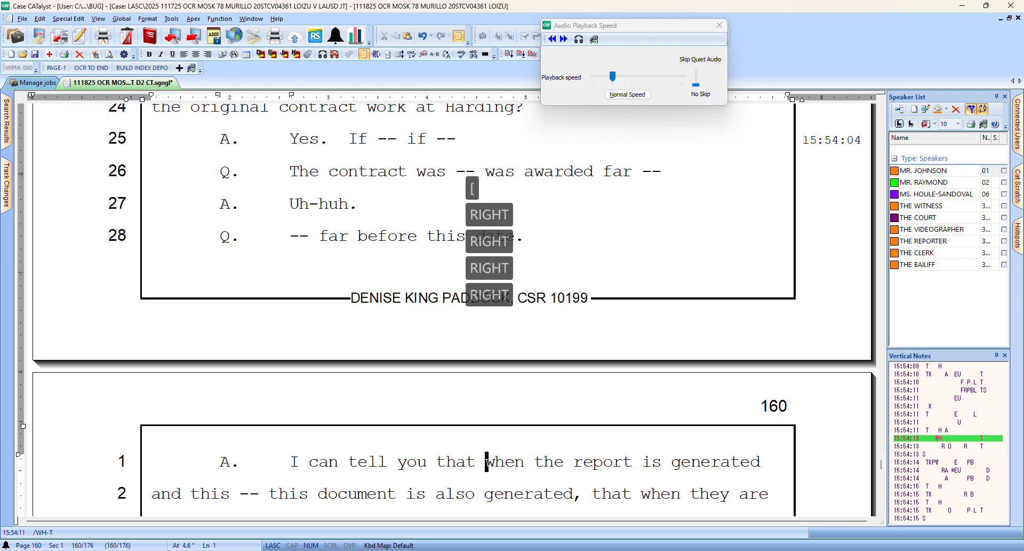
pyautogui.press('Right')
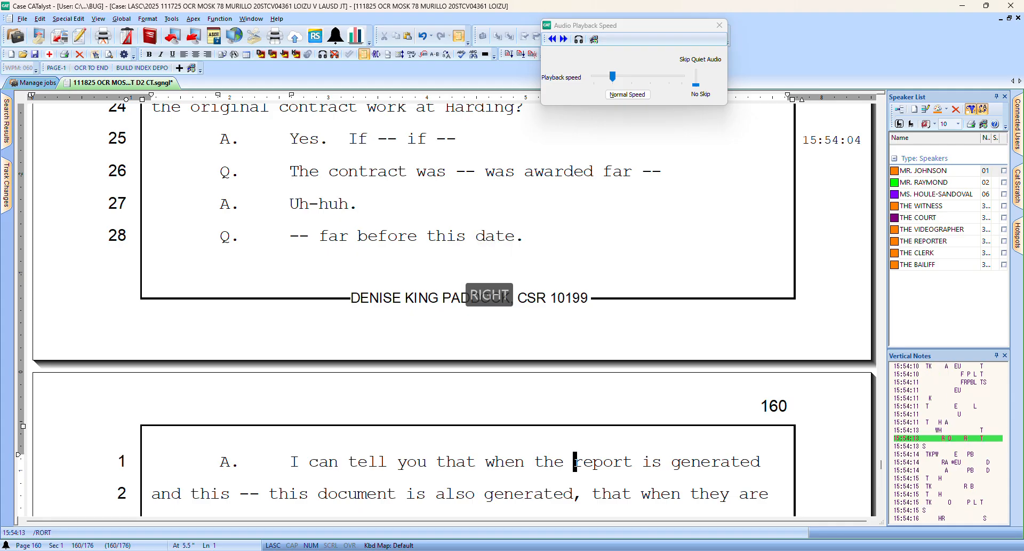
pyautogui.press('Down')
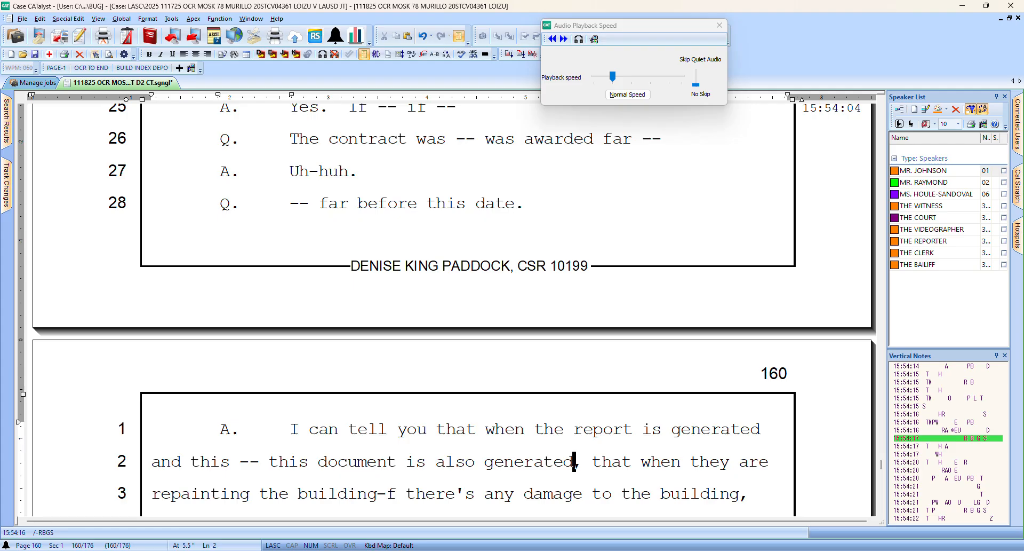
pyautogui.hotkey('ctrl', '/')
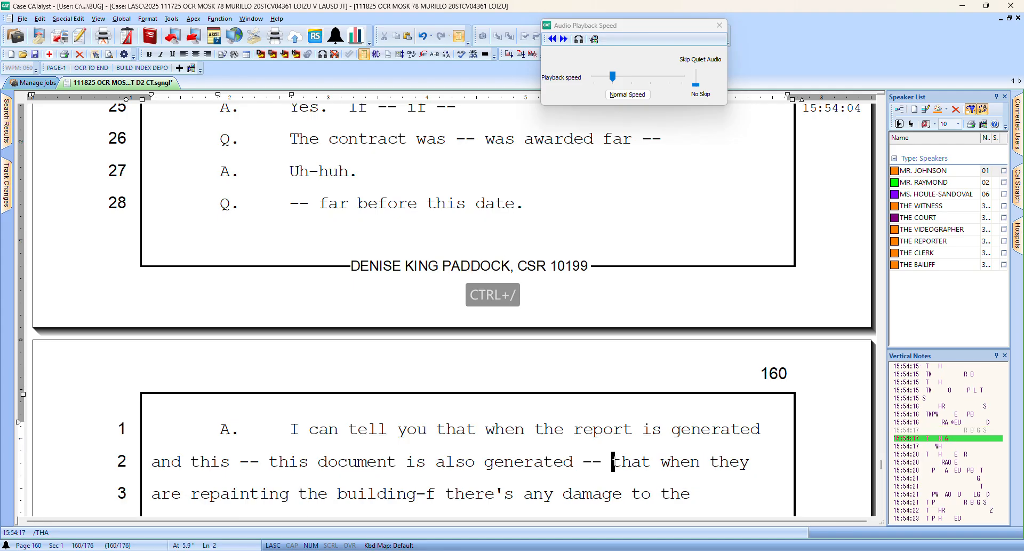
# Globally define the mistranslated "-f there's any" on line 3 as ", if there's any" for the entire file
pyautogui.press('Right')
pyautogui.press('Right')
pyautogui.press('Right')
pyautogui.press('Right')
pyautogui.press('Right')
pyautogui.press('Right')
pyautogui.press('Right')
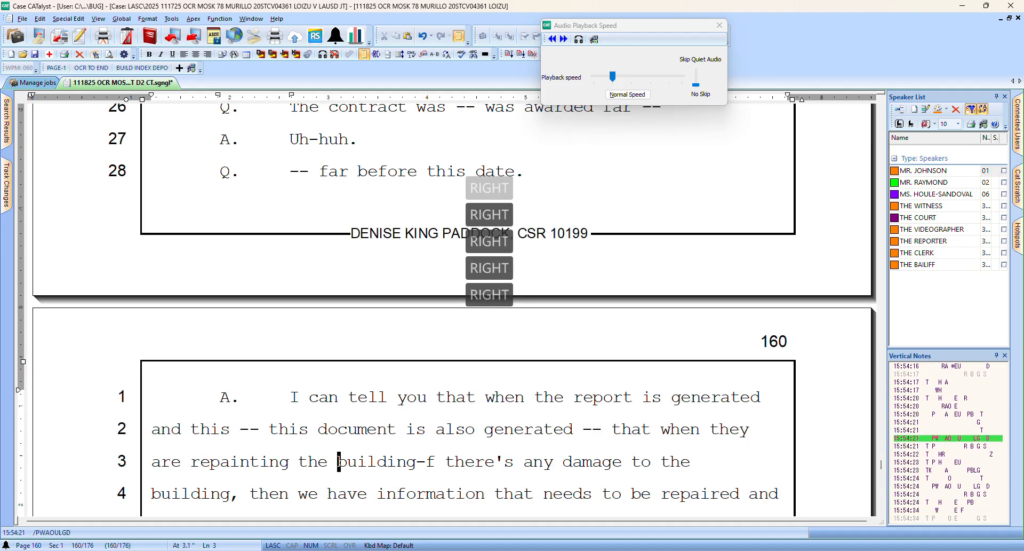
pyautogui.hotkey('ctrl', 'shift', 'Right')
pyautogui.hotkey('ctrl', 'shift', 'Right')
pyautogui.hotkey('ctrl', 'shift', 'Right')
pyautogui.hotkey('ctrl', 'd')
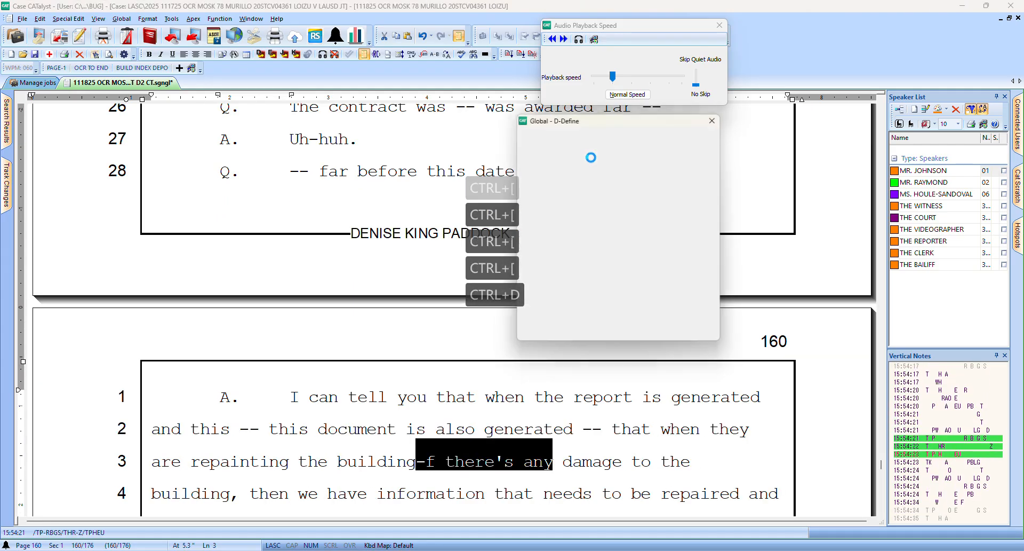
pyautogui.write(", if there's any")
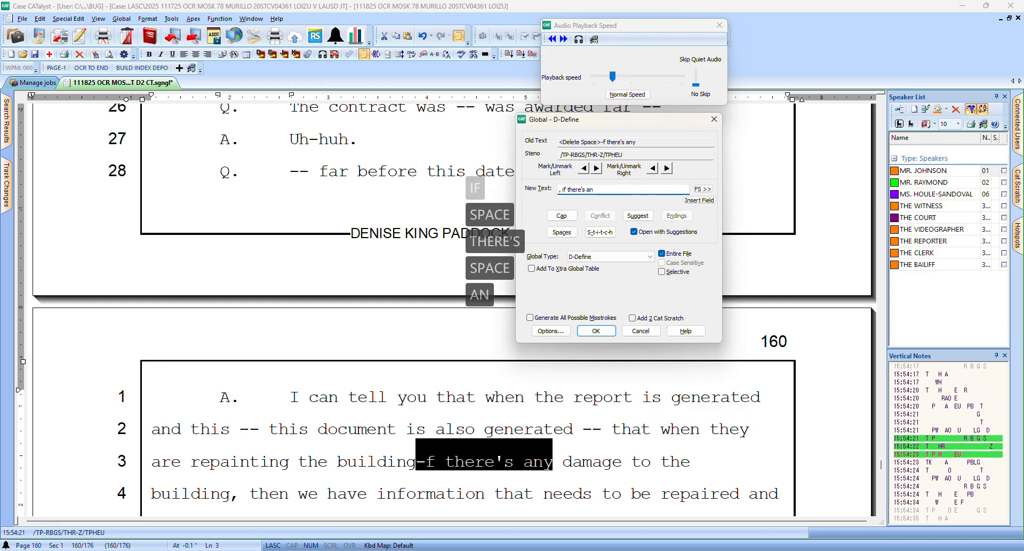
pyautogui.press('Return')
# Insert "here" after "we have information" in the answer on line 4
pyautogui.press('Down')
pyautogui.press('Left')
pyautogui.press('Left')
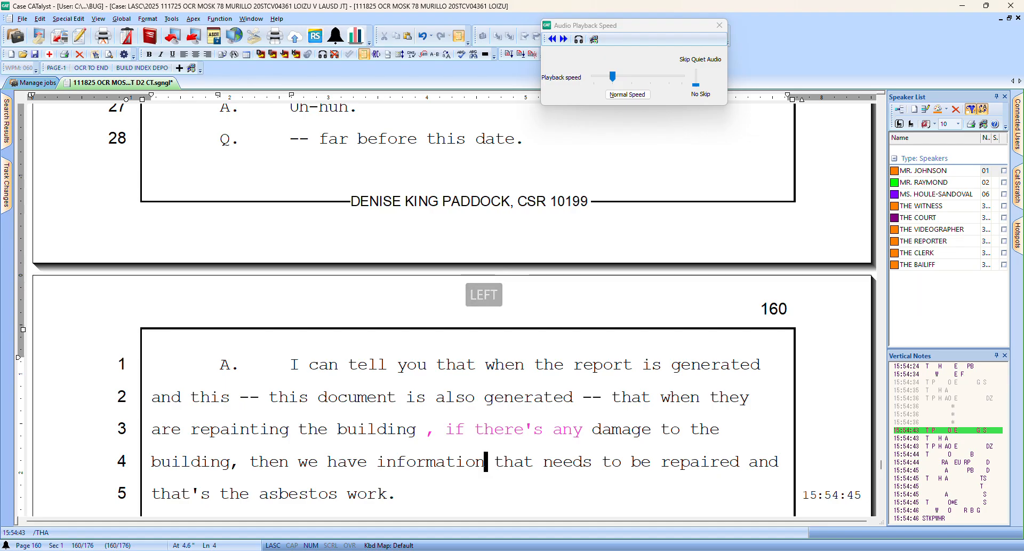
pyautogui.press('Right')
pyautogui.write('here')
pyautogui.press('Right')
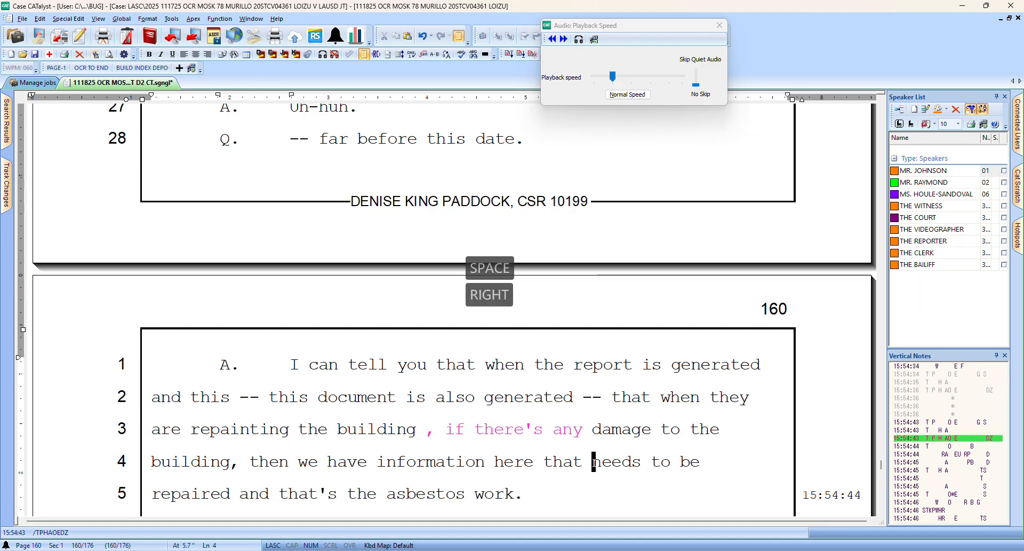
# Insert "it" before "needs to be" in the answer on line 4
pyautogui.press('Right')
pyautogui.press('Left')
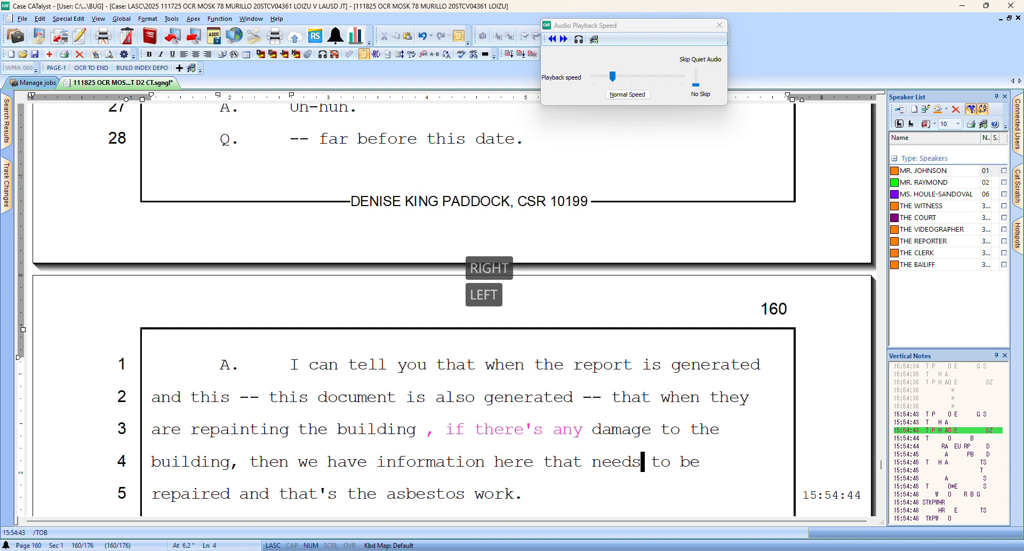
pyautogui.press('Left')
pyautogui.press('Right')
pyautogui.write('it')
pyautogui.press('Right')
pyautogui.press('Right')
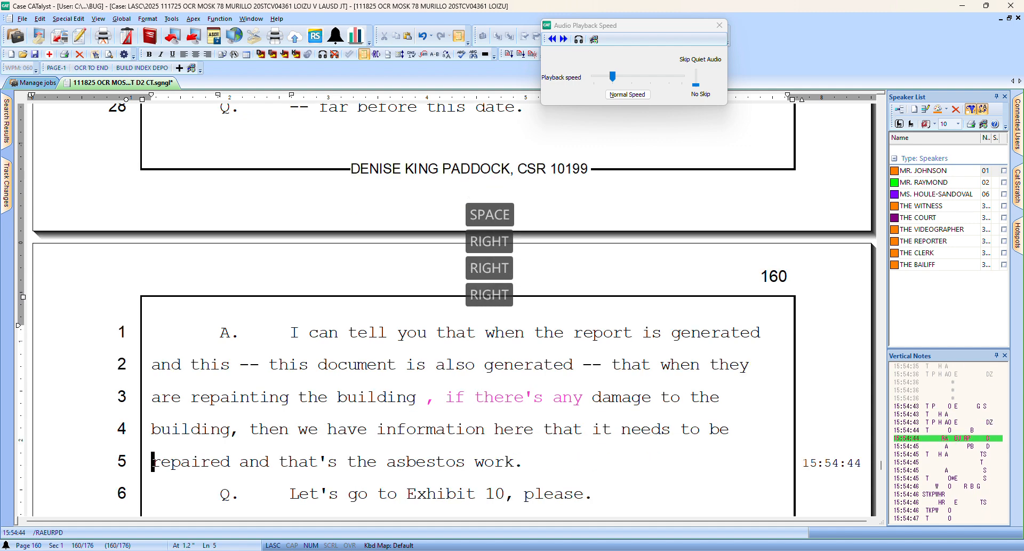
# Replay the answer from line 4, then add a comma after "repaired" and insert "so, yes," after "and" on line 5
pyautogui.press('Right')
pyautogui.press('Up')
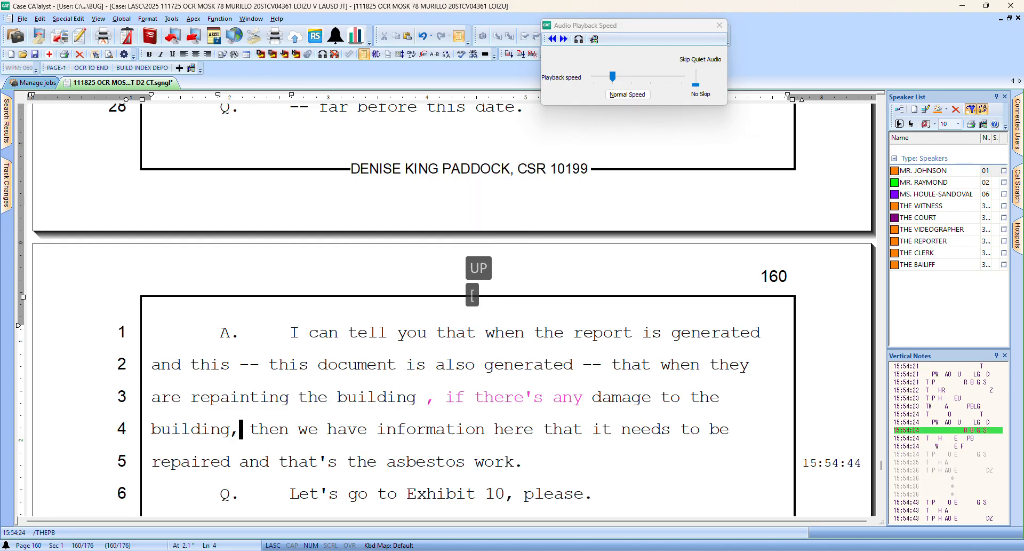
pyautogui.press('[')
pyautogui.press('Down')
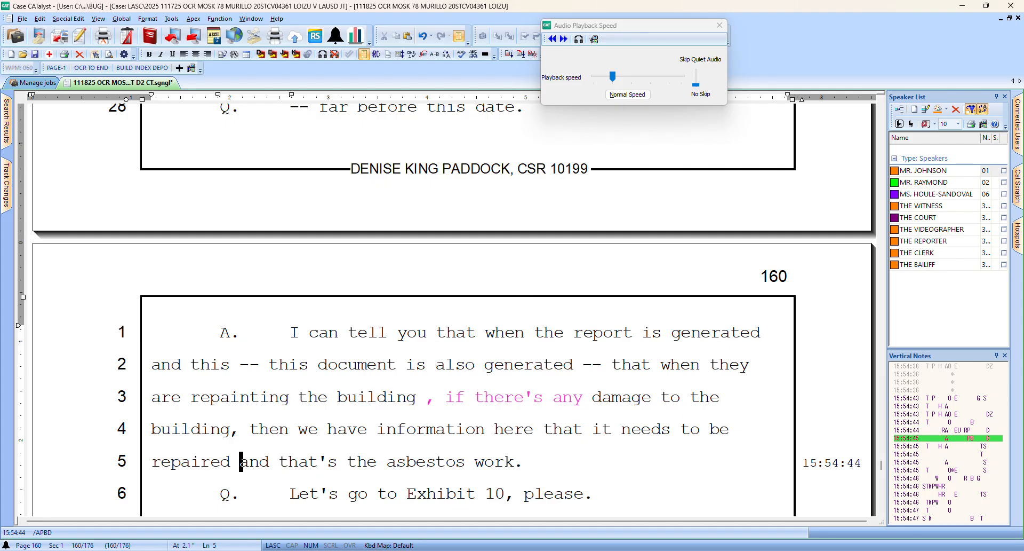
pyautogui.write(',')
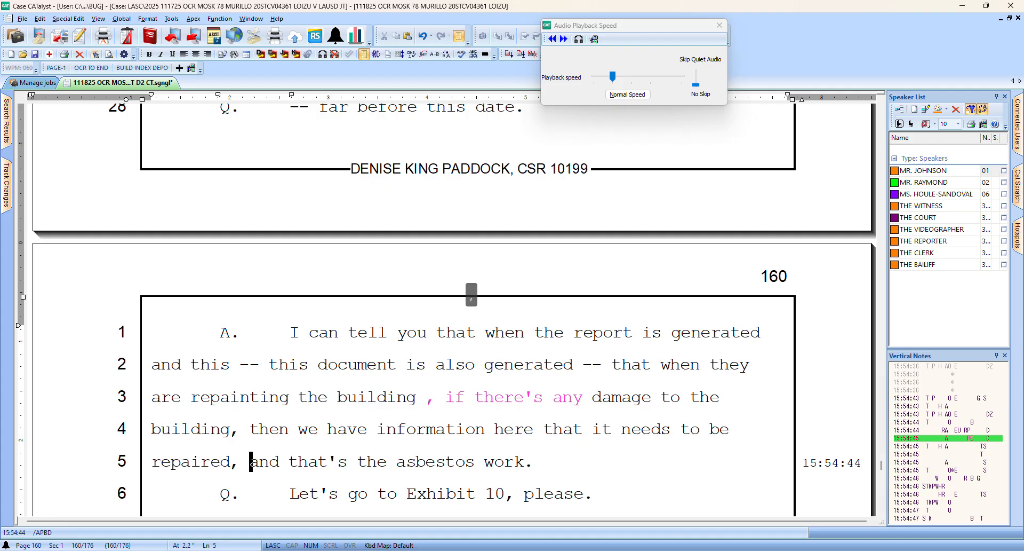
pyautogui.hotkey('ctrl', 'Right')
pyautogui.write('so, yes,')
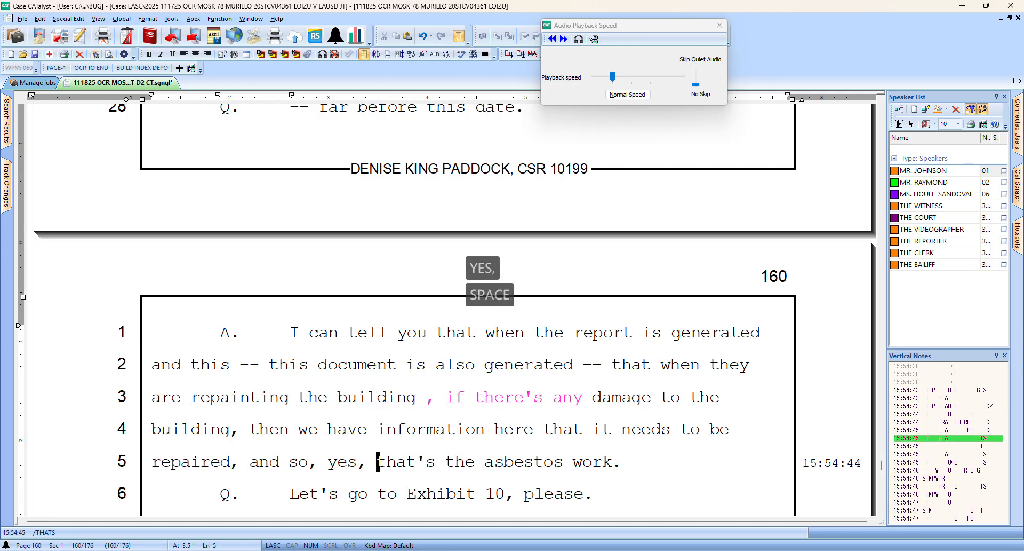
# Extend the end of the answer on line 5 so it reads "asbestos work, as it says."
pyautogui.press('Down')
pyautogui.press('Left')
pyautogui.press('Left')
pyautogui.press('Left')
pyautogui.press('Left')
pyautogui.write('as')
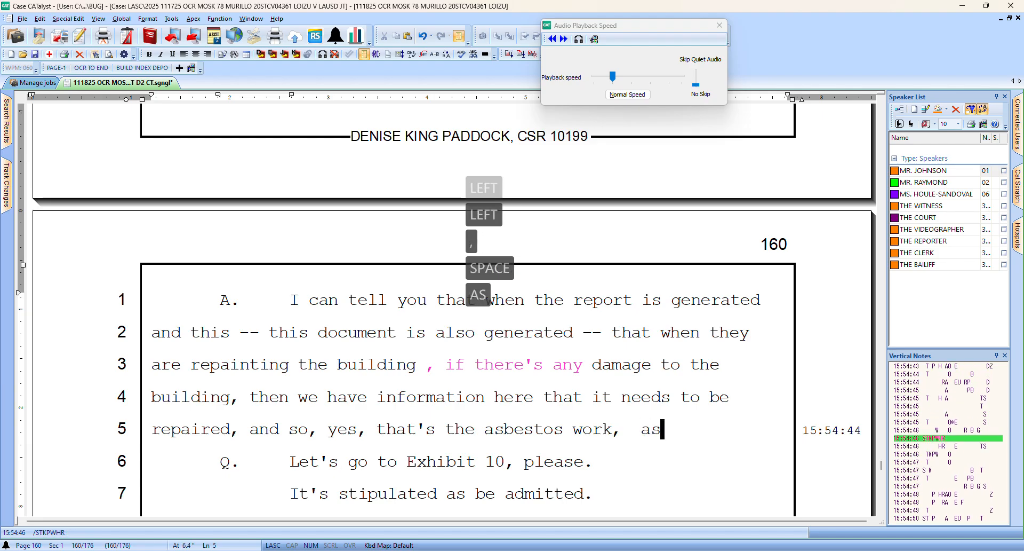
pyautogui.press('BackSpace')
pyautogui.press('BackSpace')
pyautogui.write('as it says.')
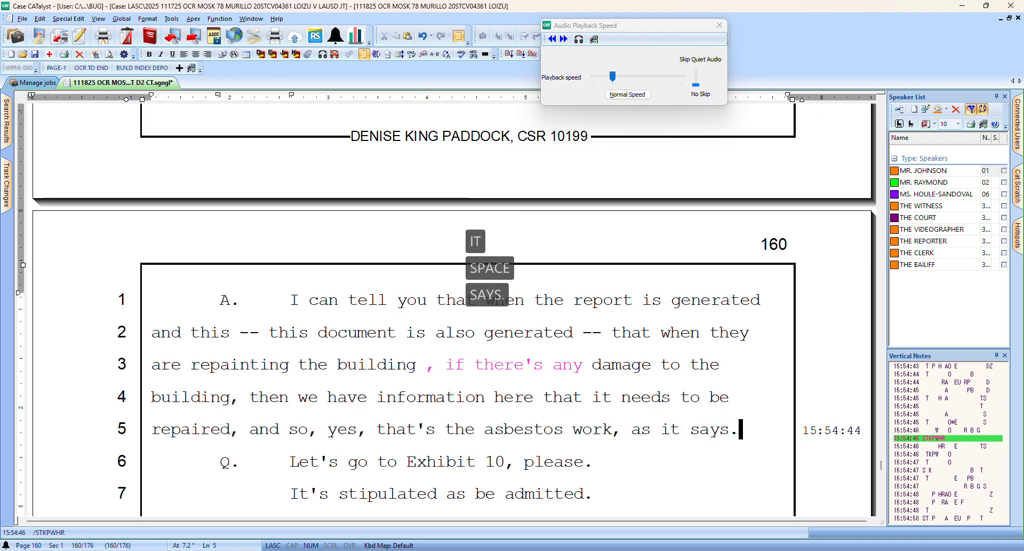
# Check the Exhibit 10 admission exchange on lines 6 to 12 of page 160 against the audio
pyautogui.press('Down')
pyautogui.press('Down')
pyautogui.press('Down')
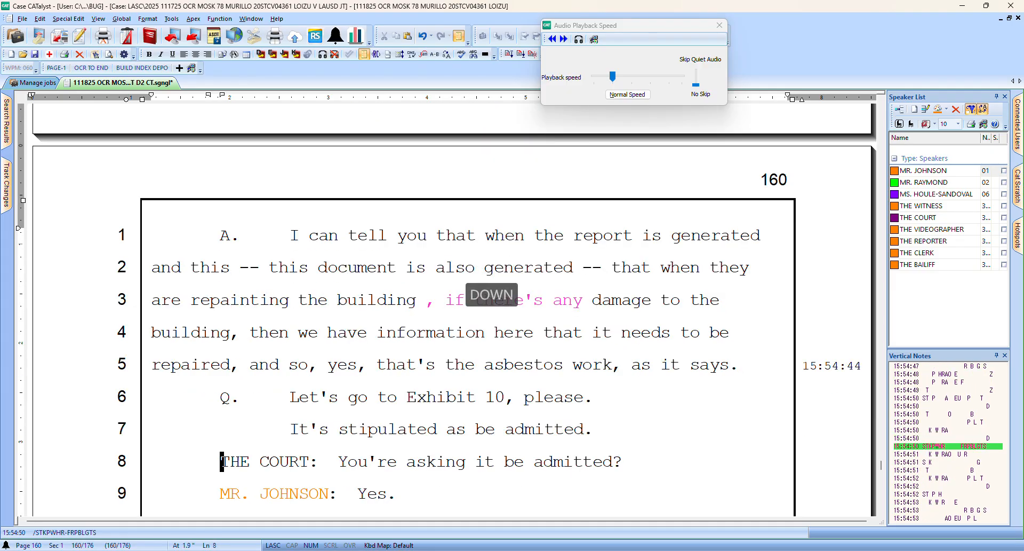
pyautogui.press('Down')
pyautogui.press('Down')
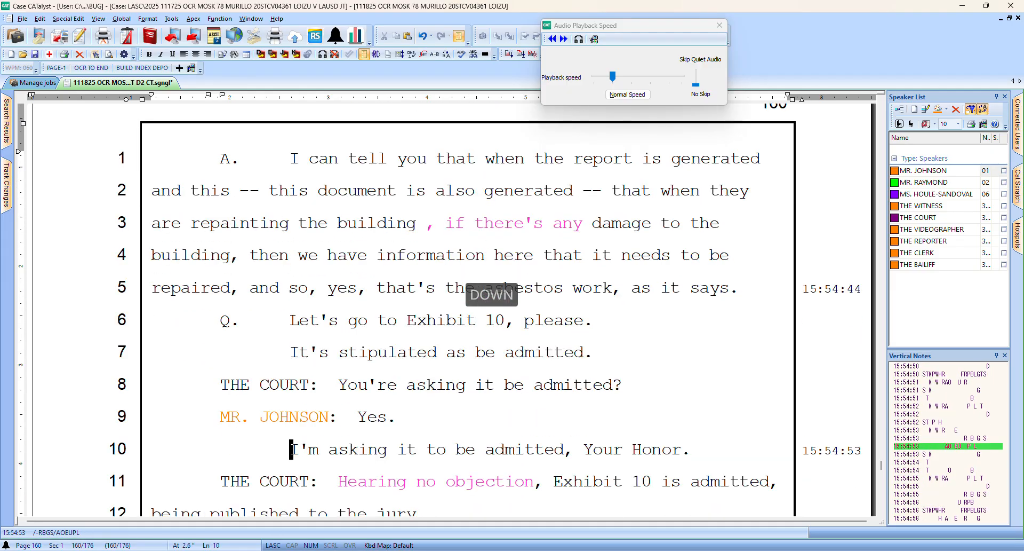
pyautogui.press('Down')
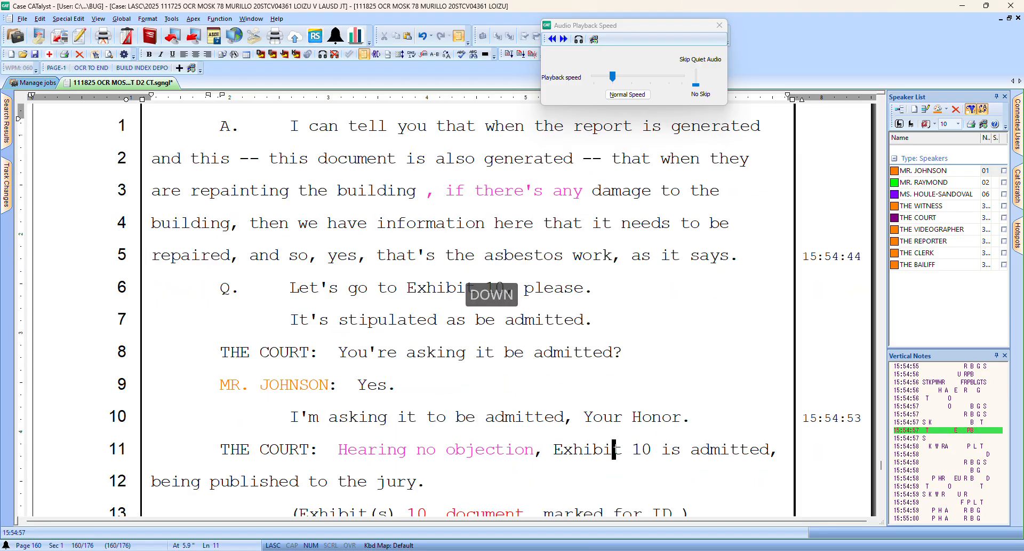
pyautogui.press('Down')
pyautogui.press('Down')
# Stop the audio at the placeholder description "document" in the Exhibit 10 marked-for-ID parenthetical on line 13
pyautogui.press('Left')
pyautogui.press('Left')
pyautogui.press('Left')
pyautogui.press('Left')
pyautogui.press('Left')
pyautogui.press('Left')
pyautogui.press('Left')
pyautogui.press('Left')
pyautogui.press('Left')
pyautogui.press('Left')
pyautogui.press('Left')
pyautogui.press('Left')
pyautogui.press('Left')
pyautogui.press('Left')
pyautogui.press('Left')
pyautogui.press('Left')
pyautogui.press('Left')
pyautogui.press('Left')
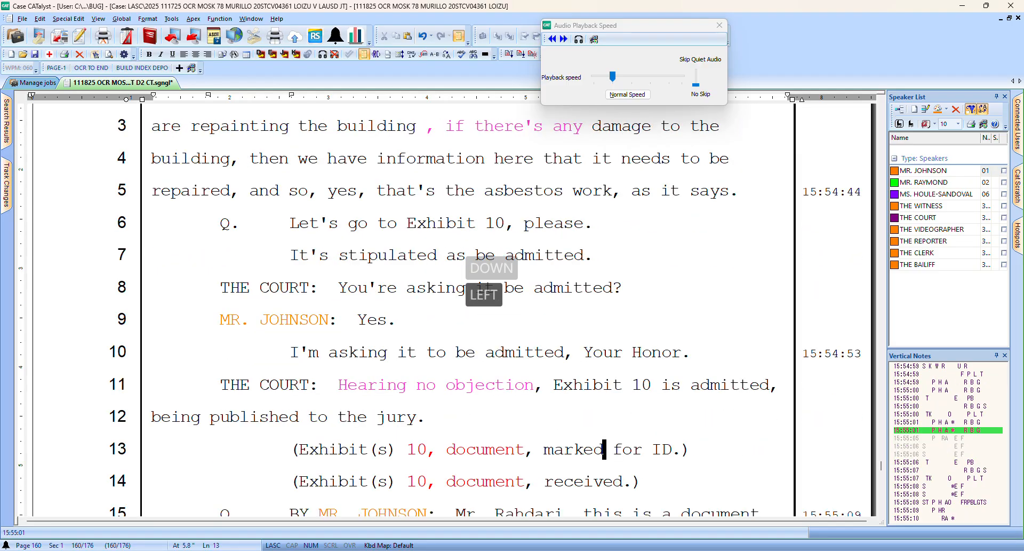
pyautogui.press('Right')
pyautogui.press(']')
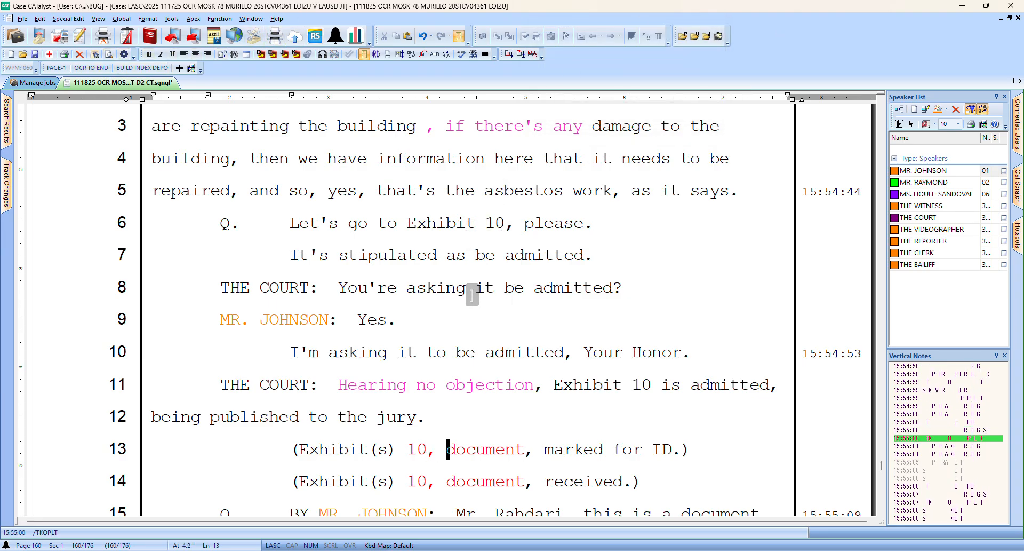
pyautogui.click(25, 208)
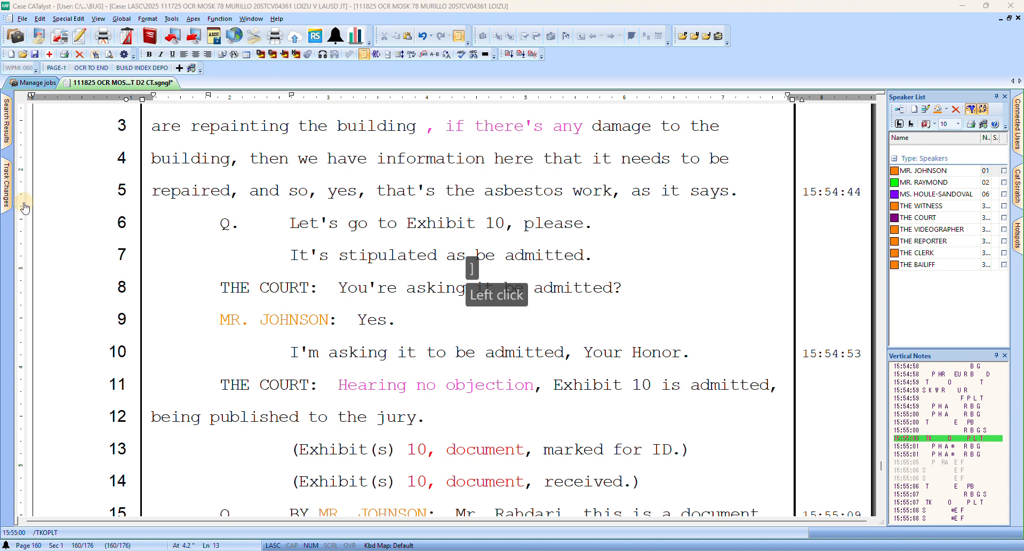